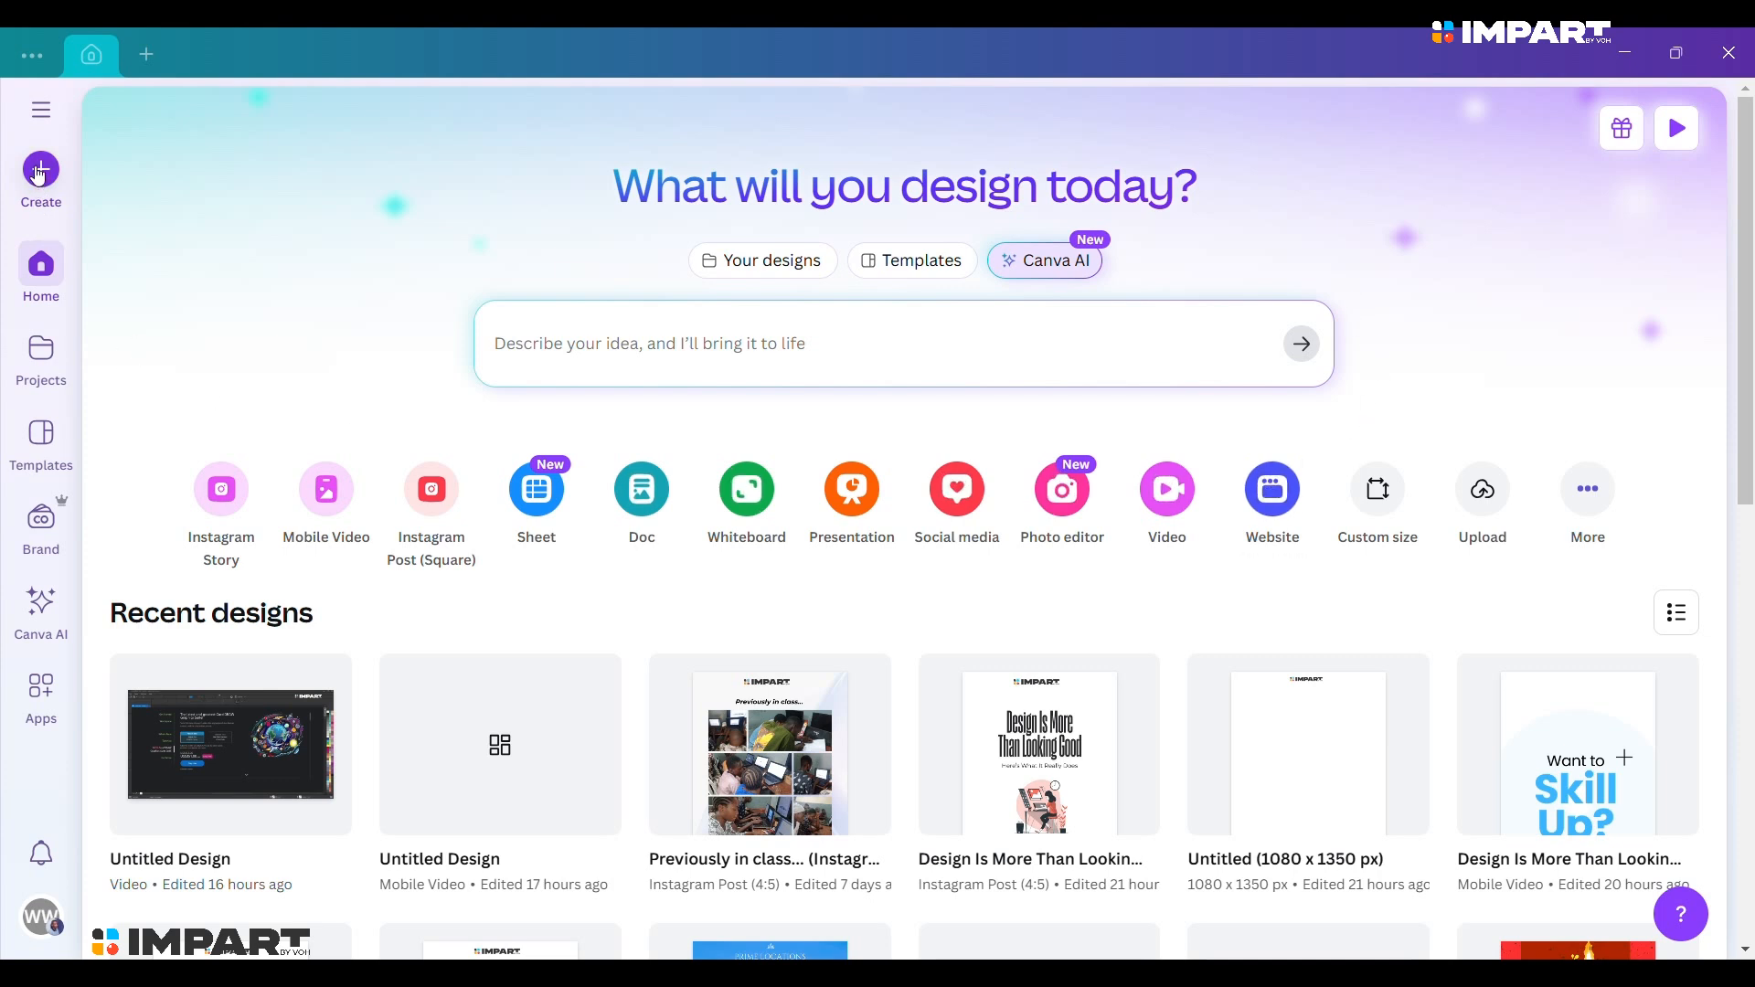
# Browse the popular social media formats offered for a new design.
pyautogui.click(42, 173)
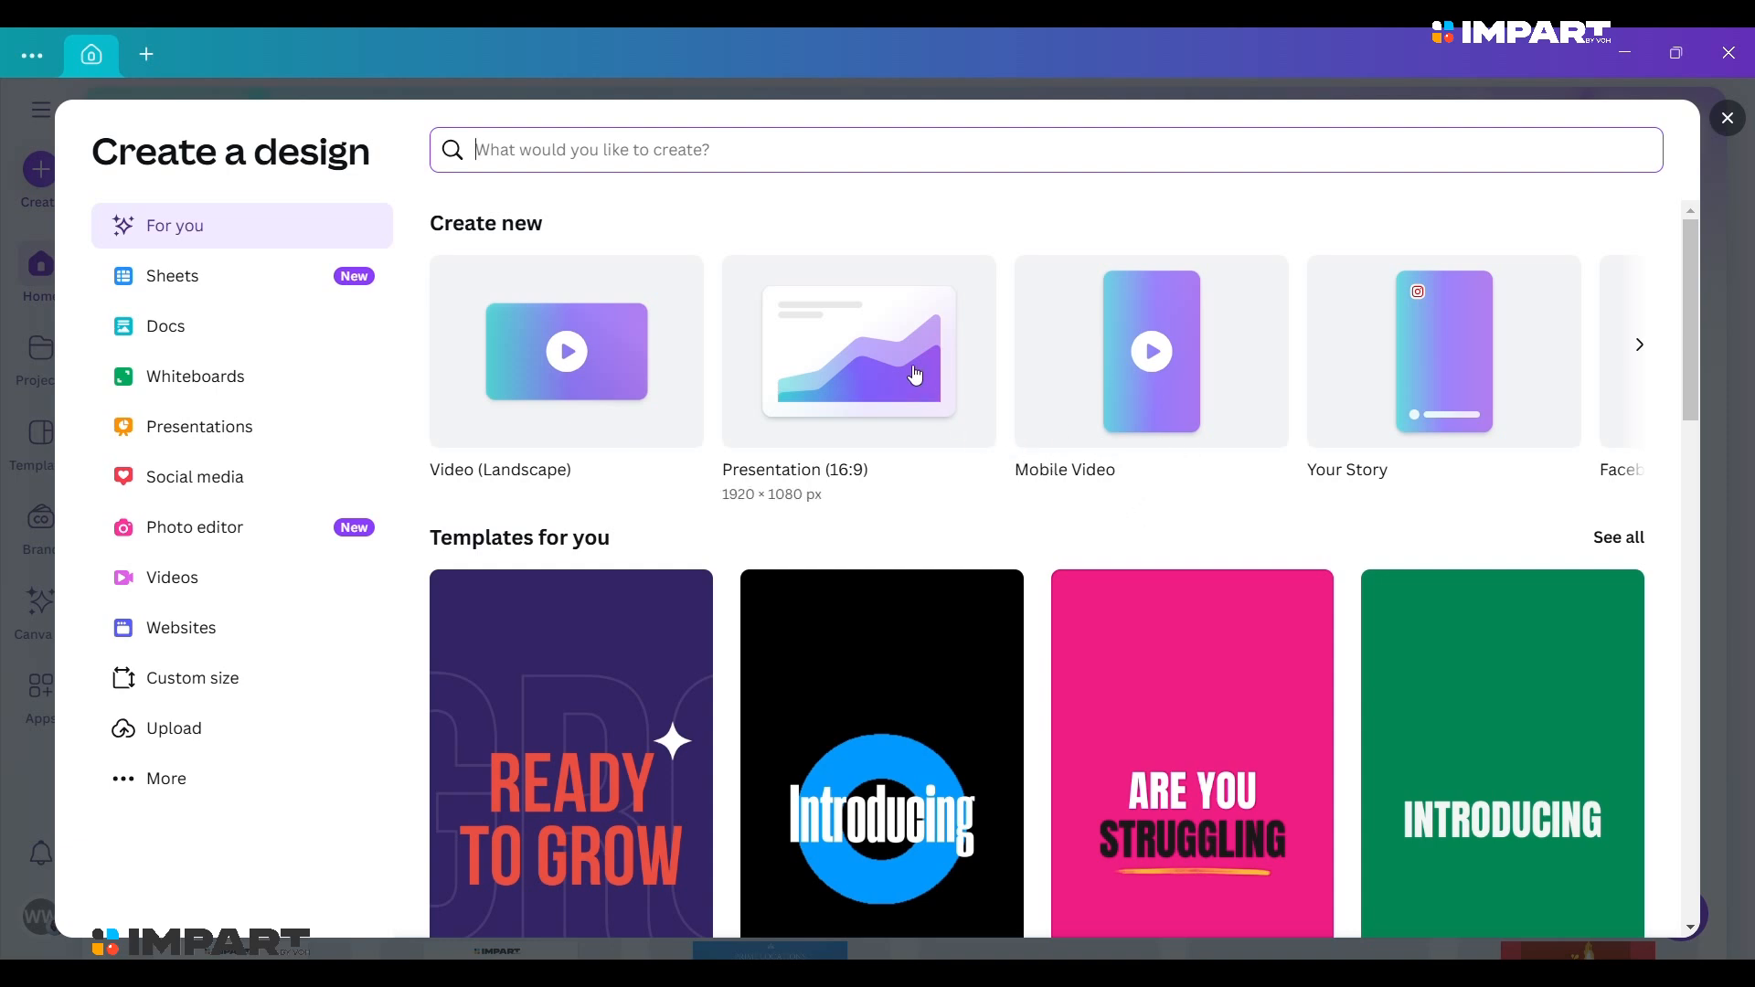
pyautogui.click(373, 91)
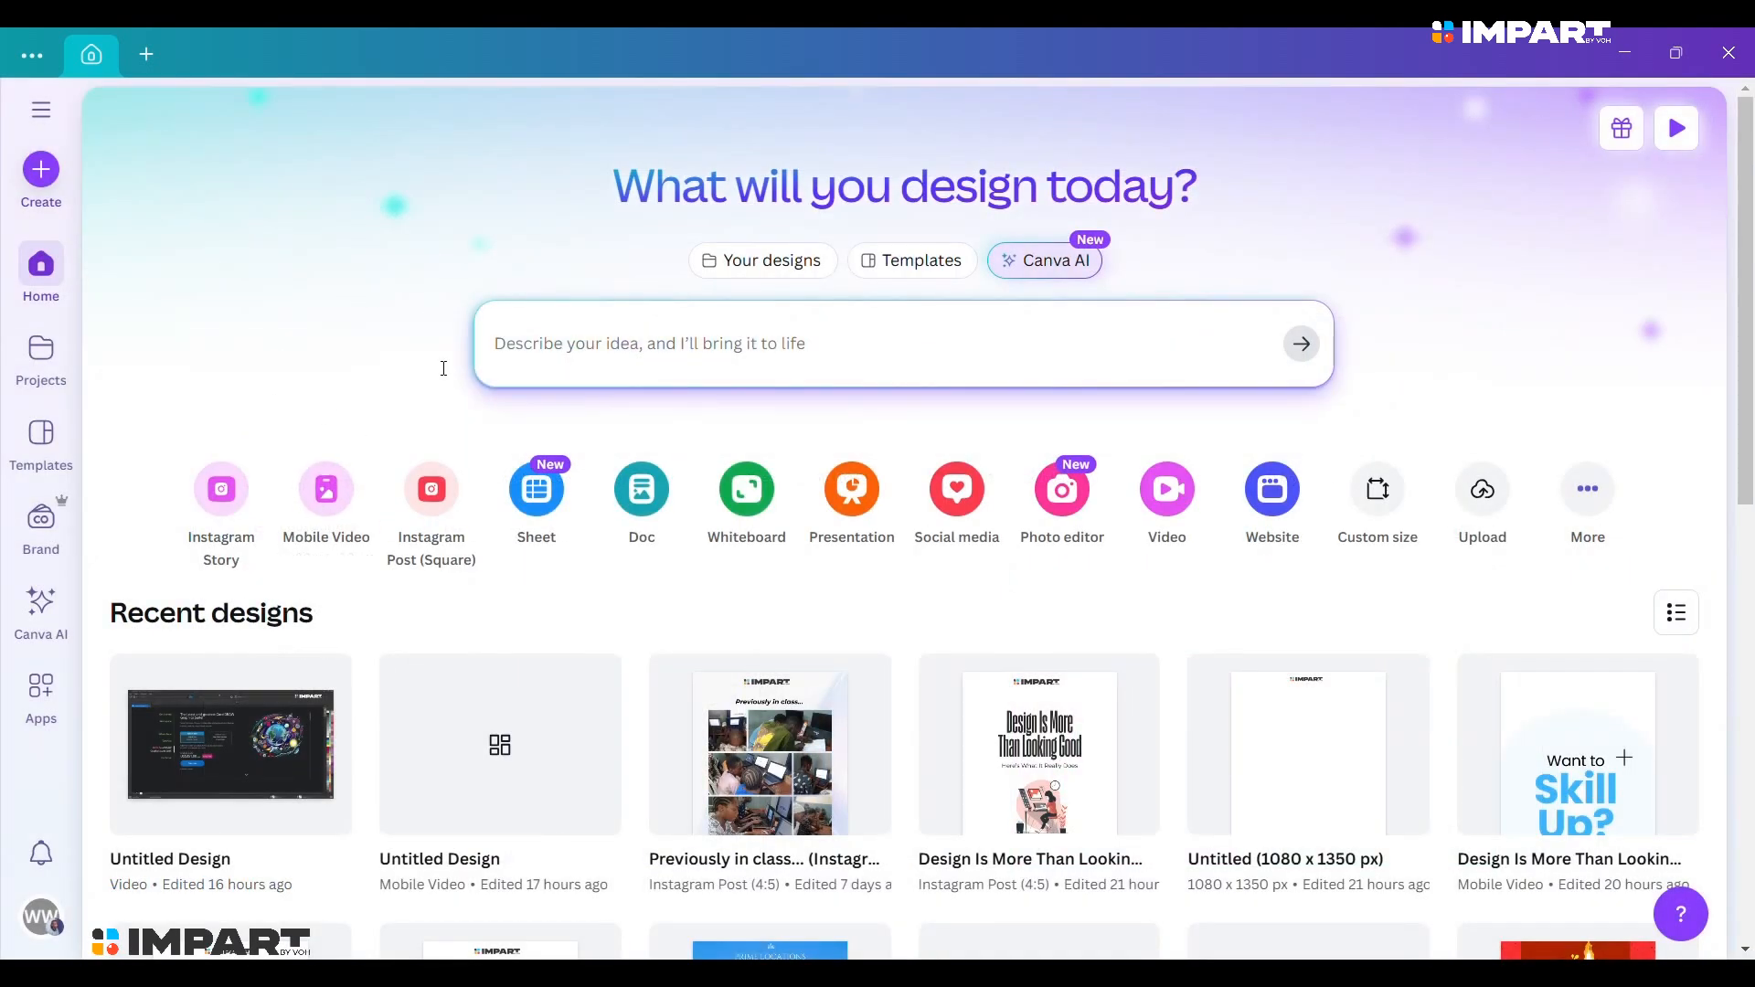
pyautogui.click(41, 174)
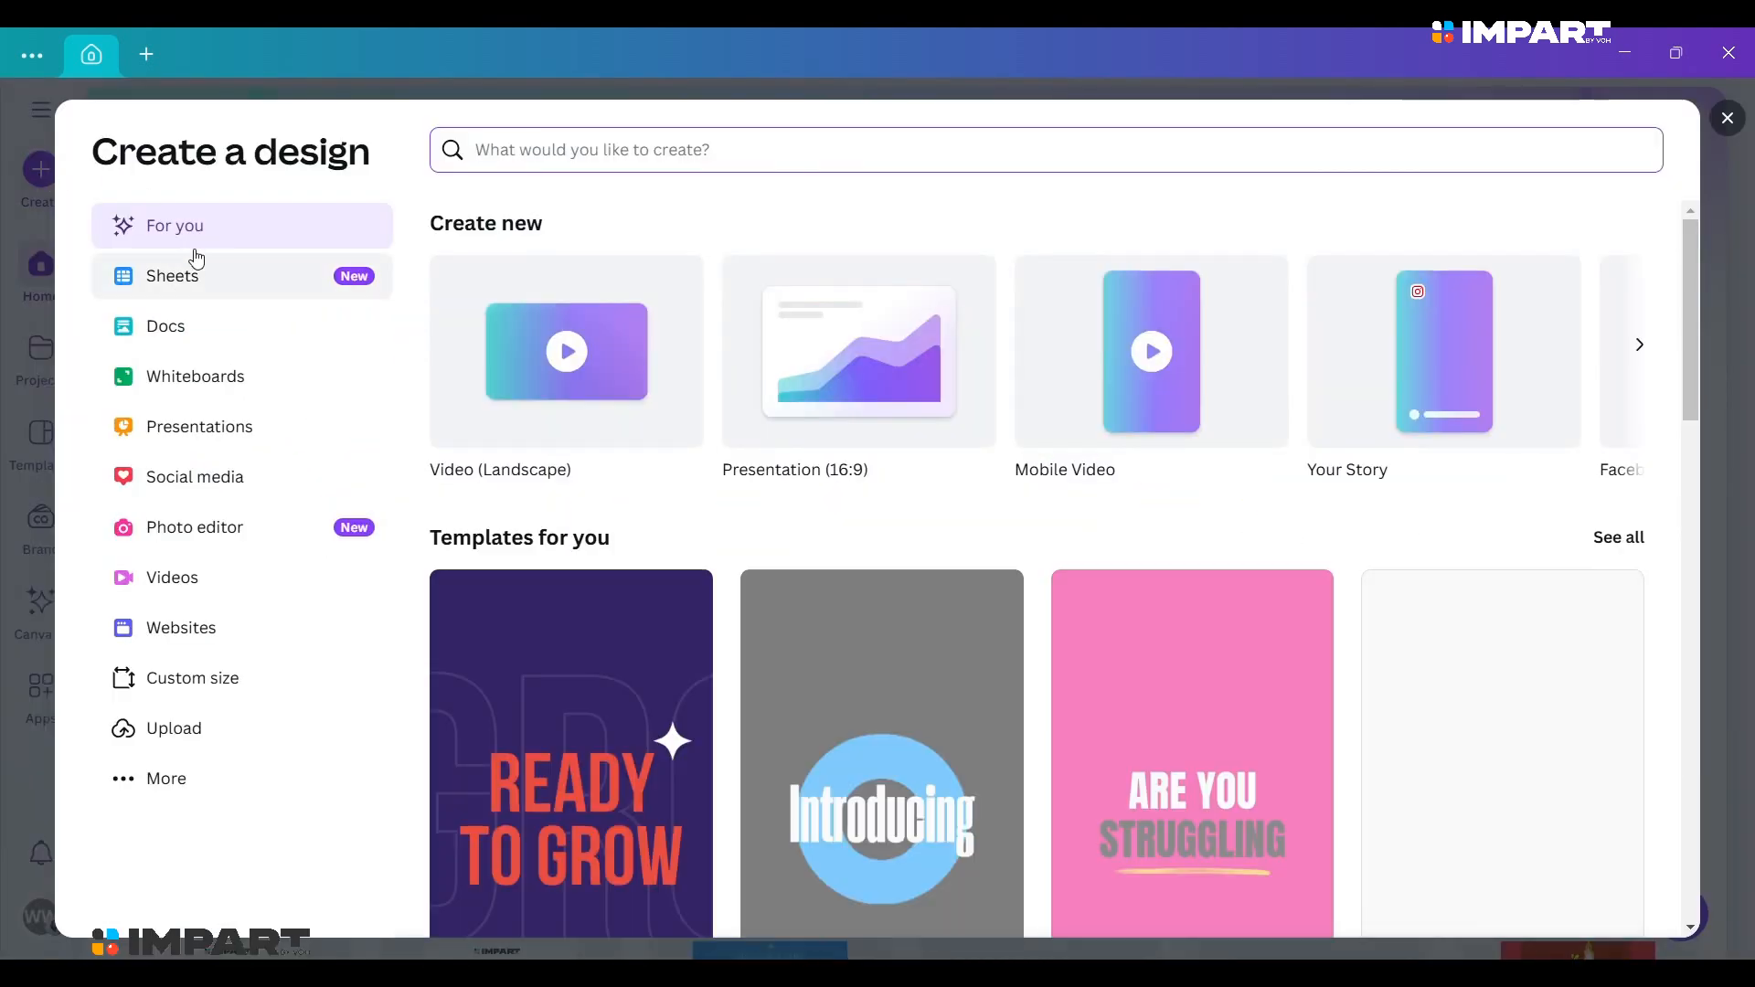
pyautogui.click(203, 498)
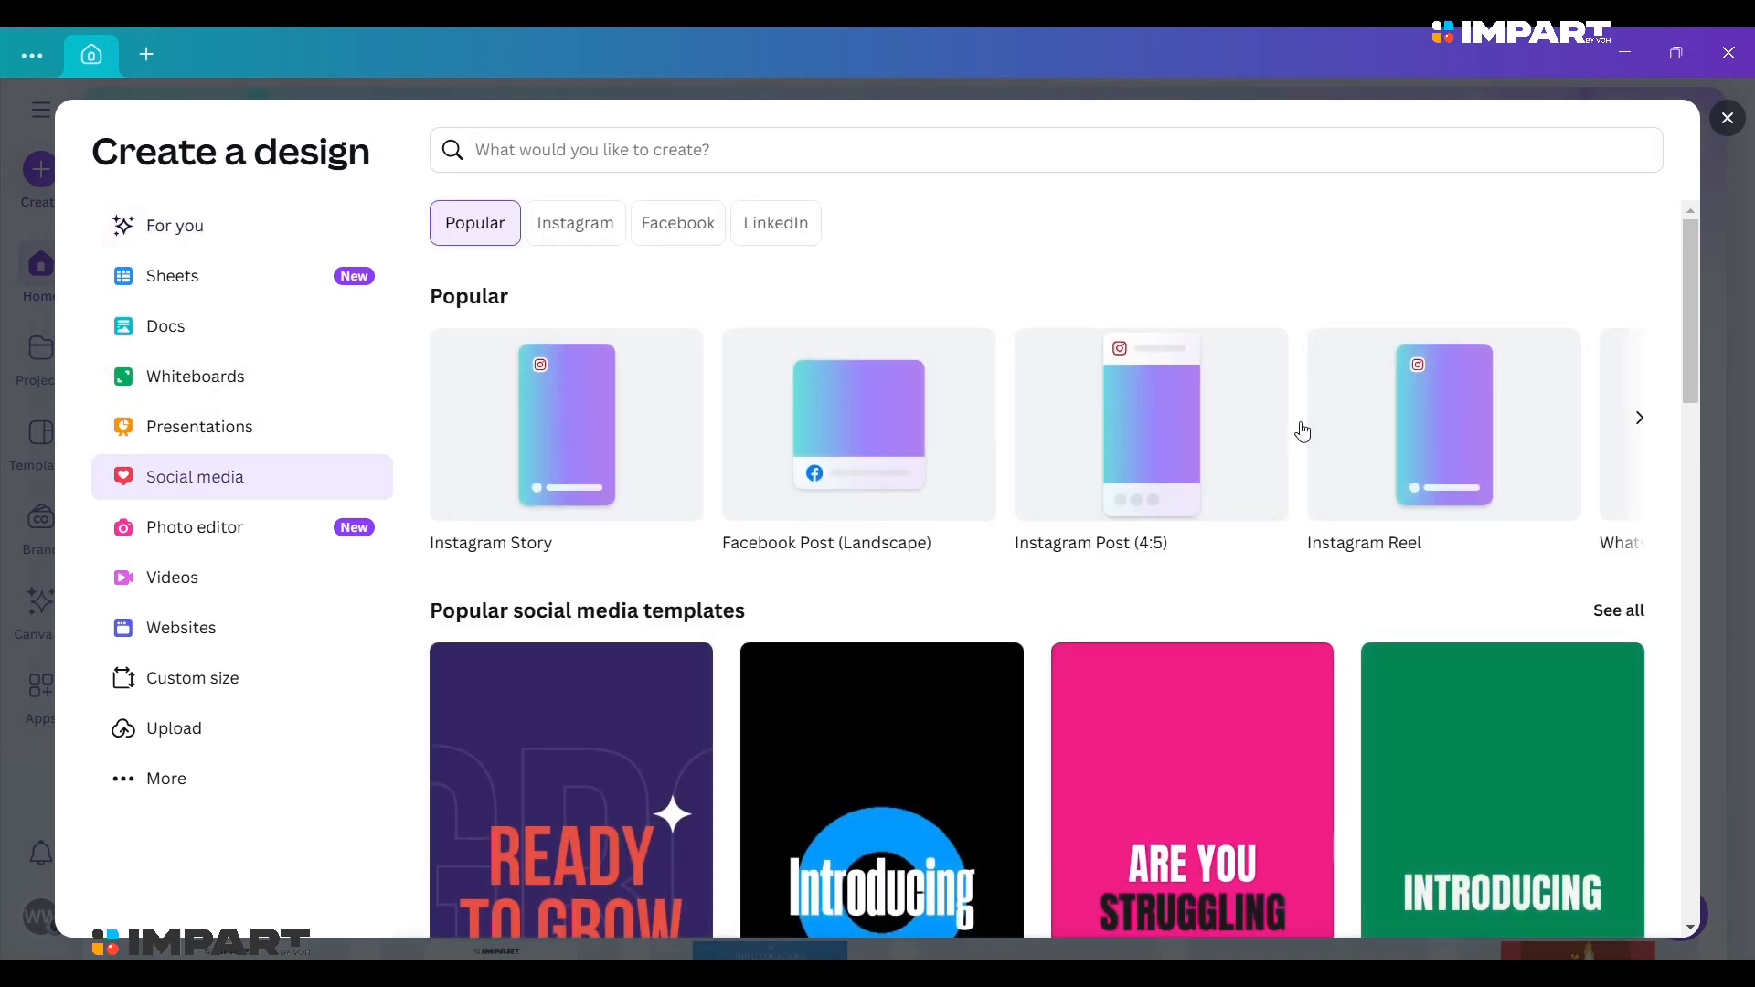
pyautogui.hscroll(2, 969, 493)
pyautogui.hscroll(4, 969, 493)
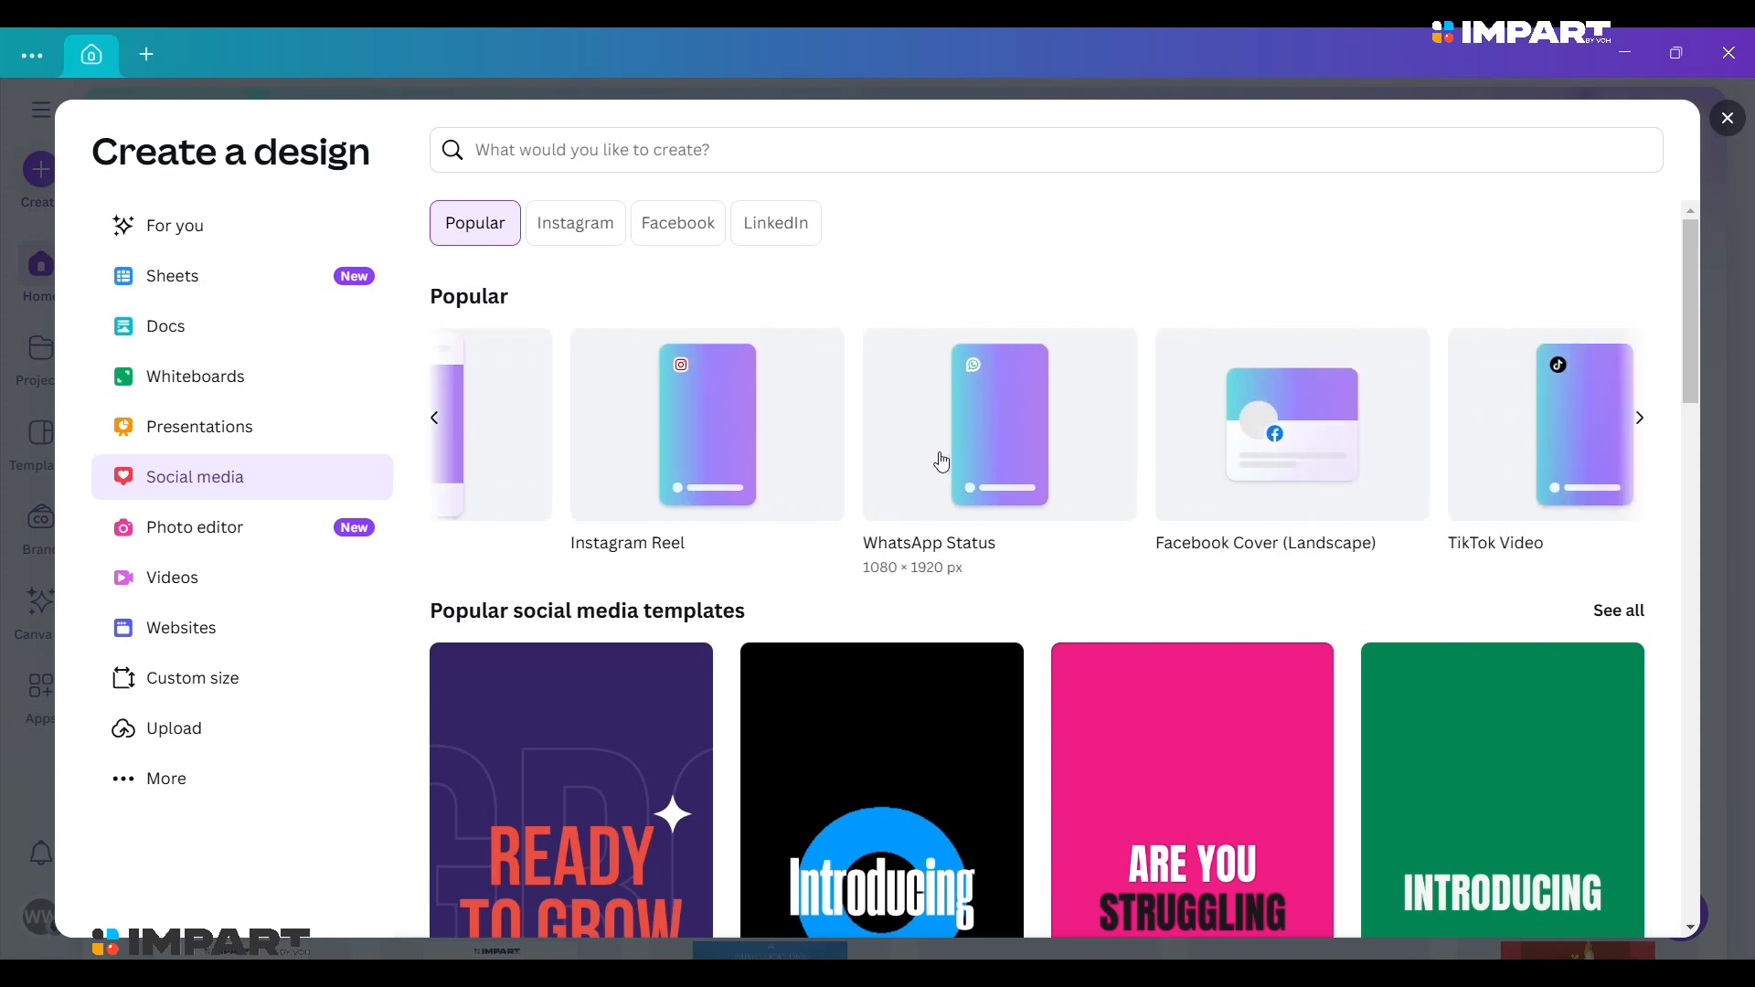
pyautogui.hscroll(2, 1136, 486)
pyautogui.hscroll(6, 1203, 469)
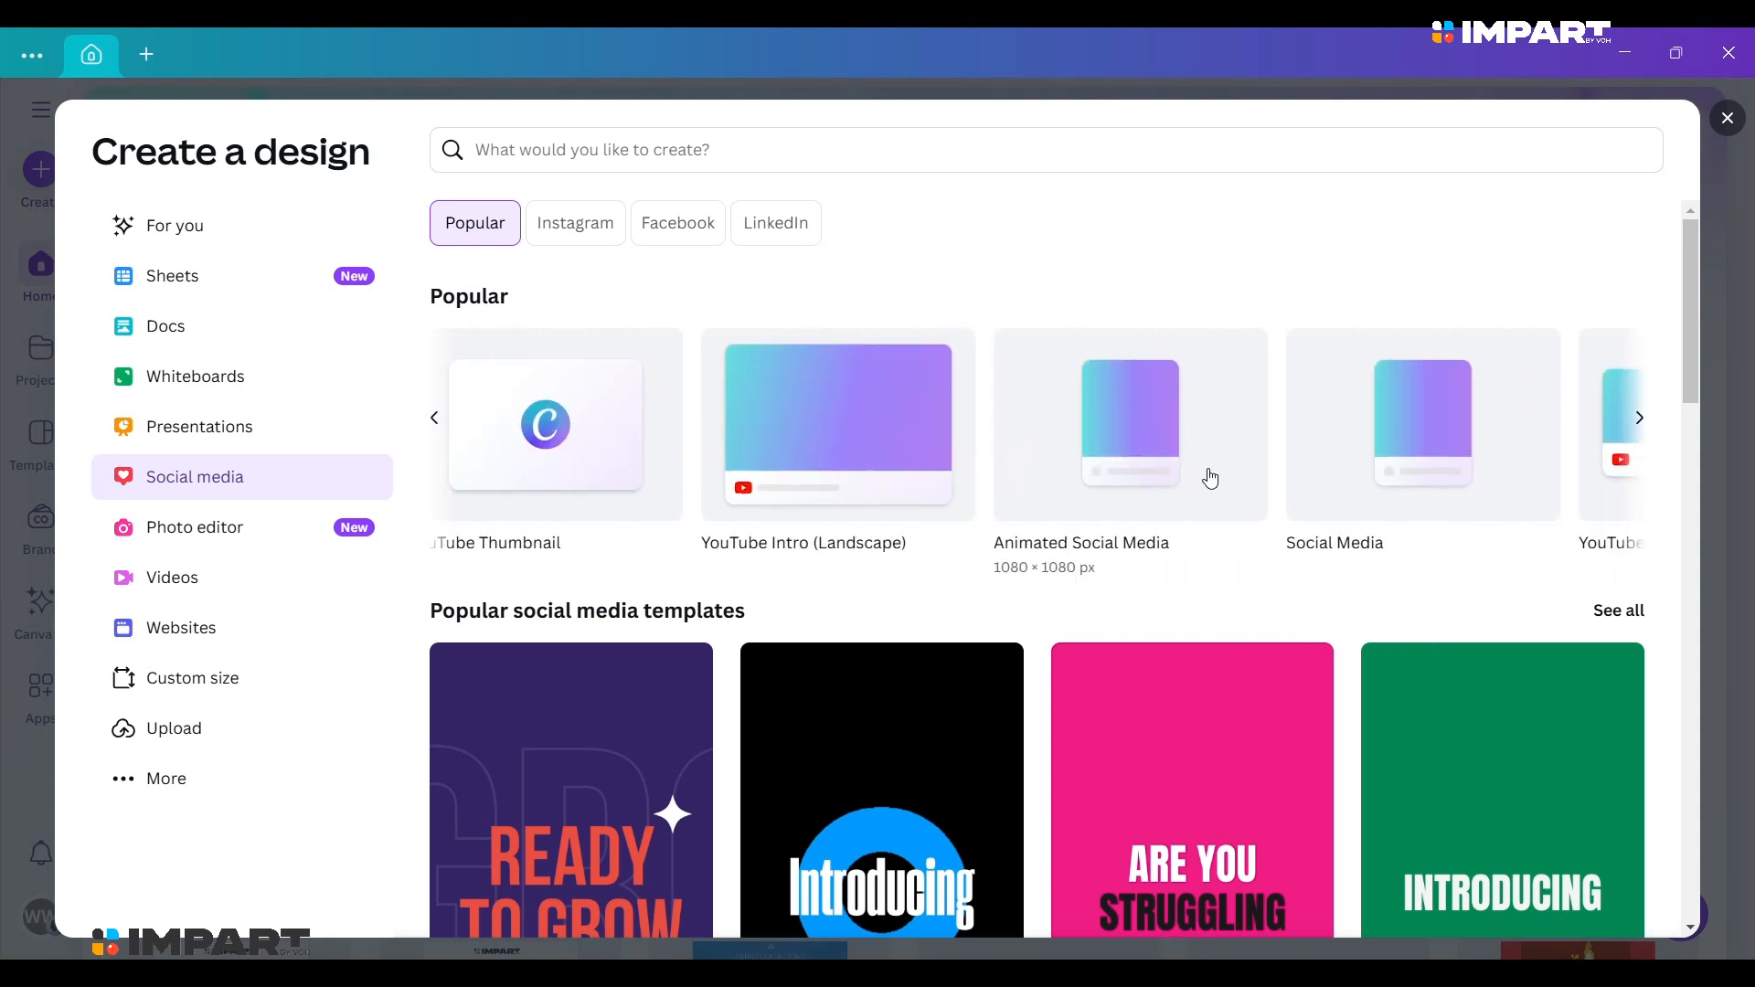
# Search the design types for "post" and create a square Instagram post of 1080 × 1080 px.
pyautogui.click(575, 223)
pyautogui.write('post')
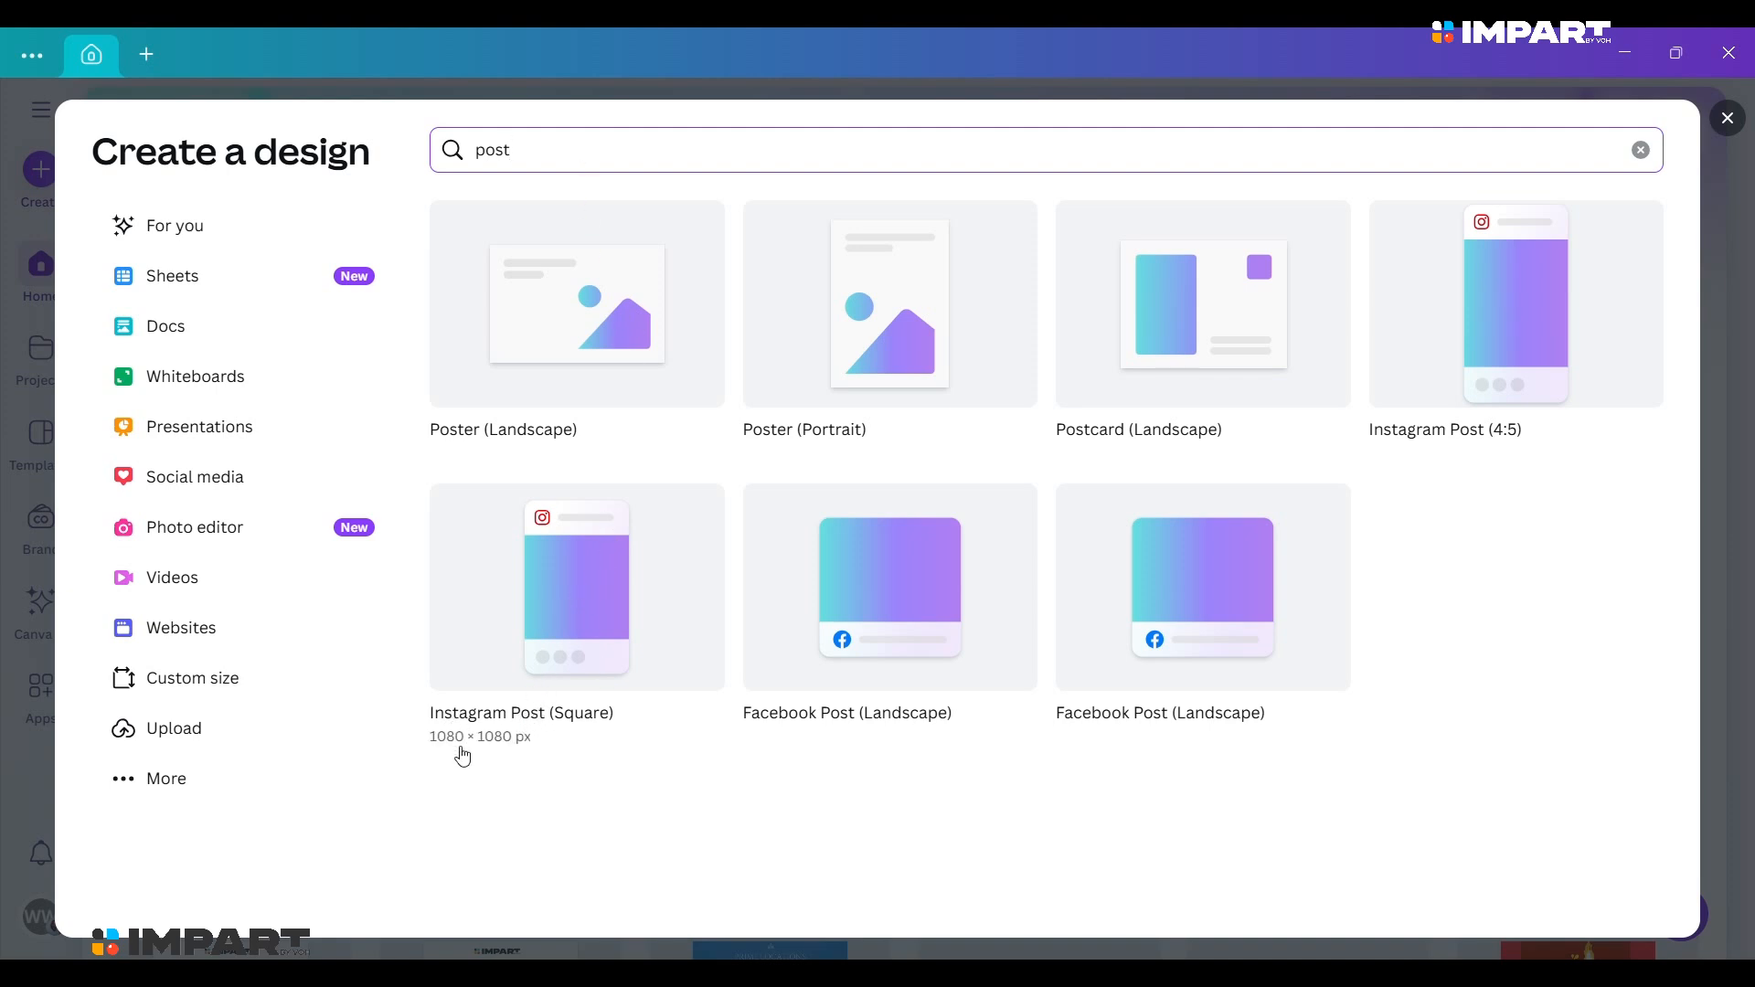
pyautogui.click(563, 615)
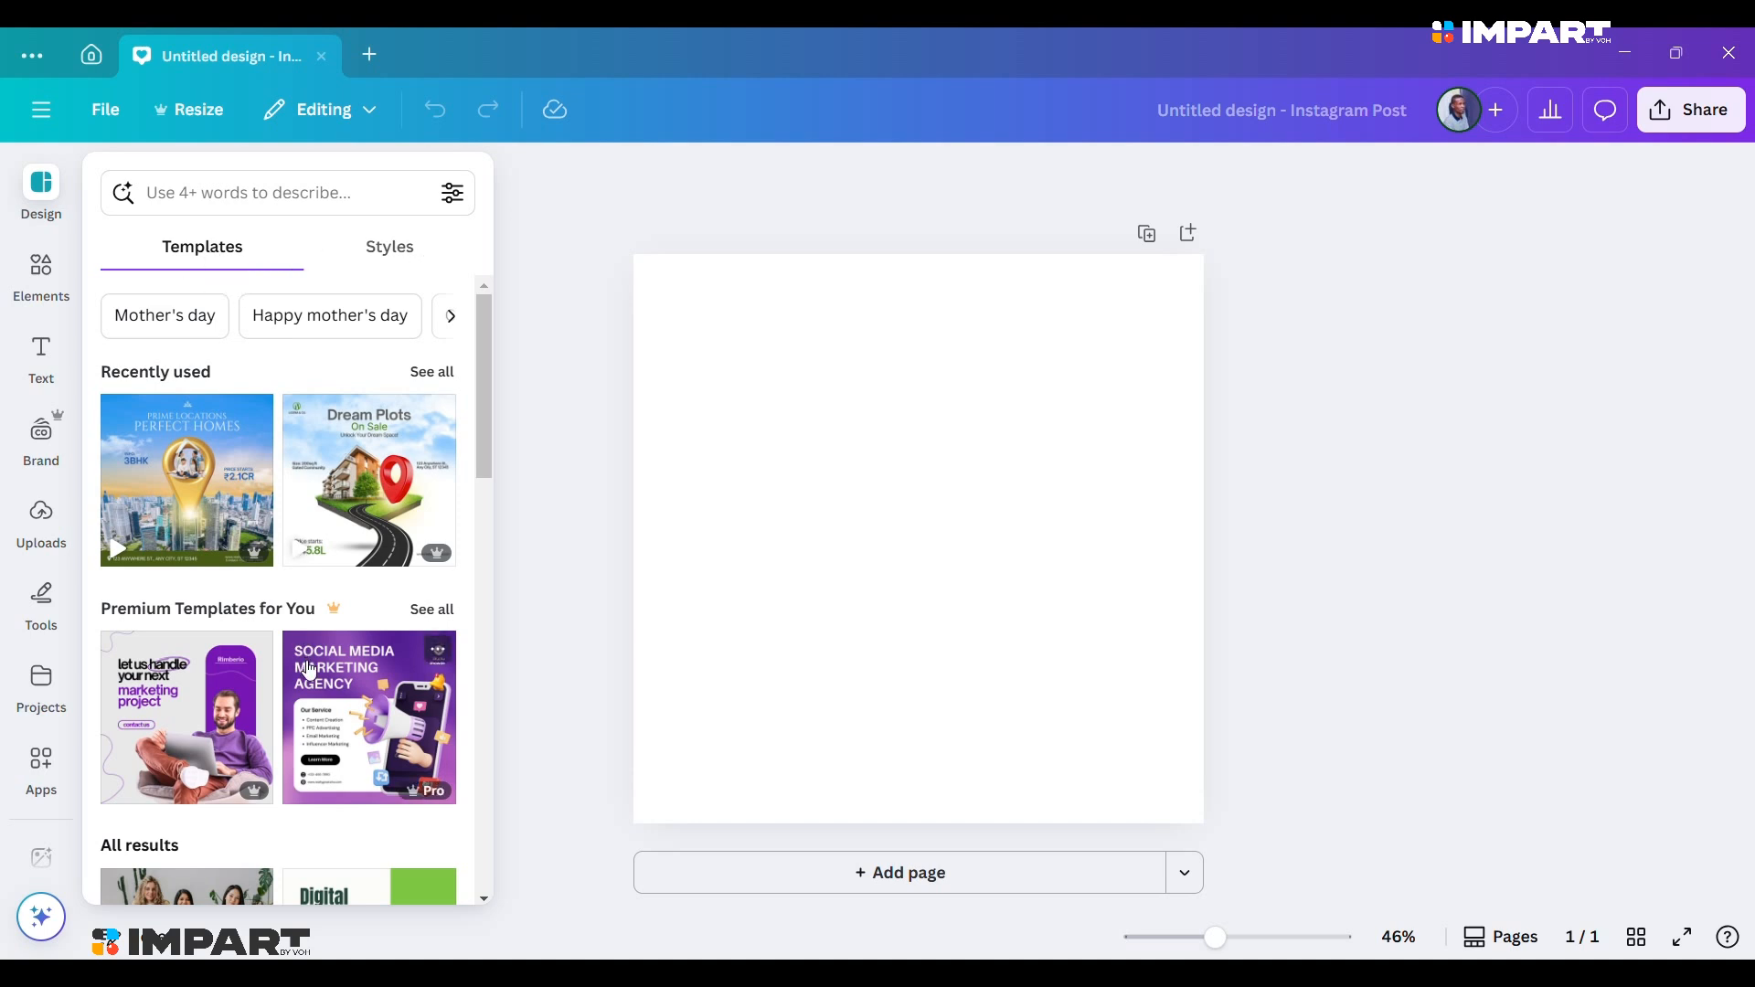
pyautogui.scroll(-1, 314, 677)
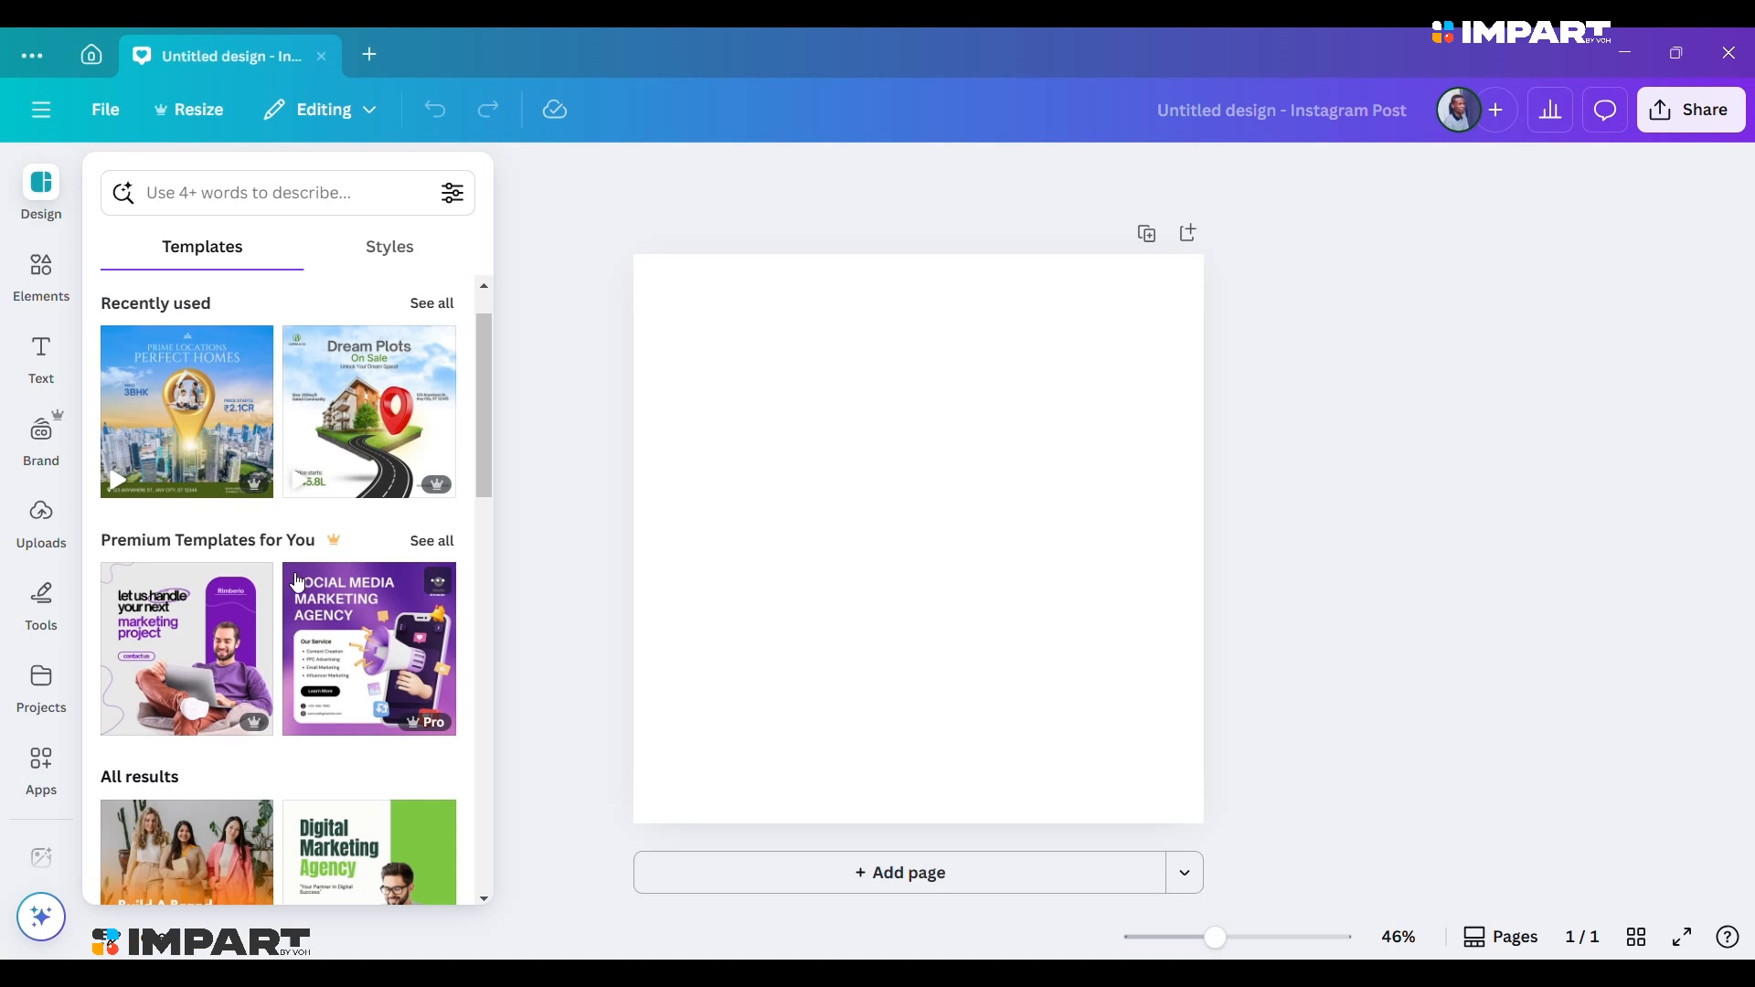
pyautogui.scroll(-2, 353, 676)
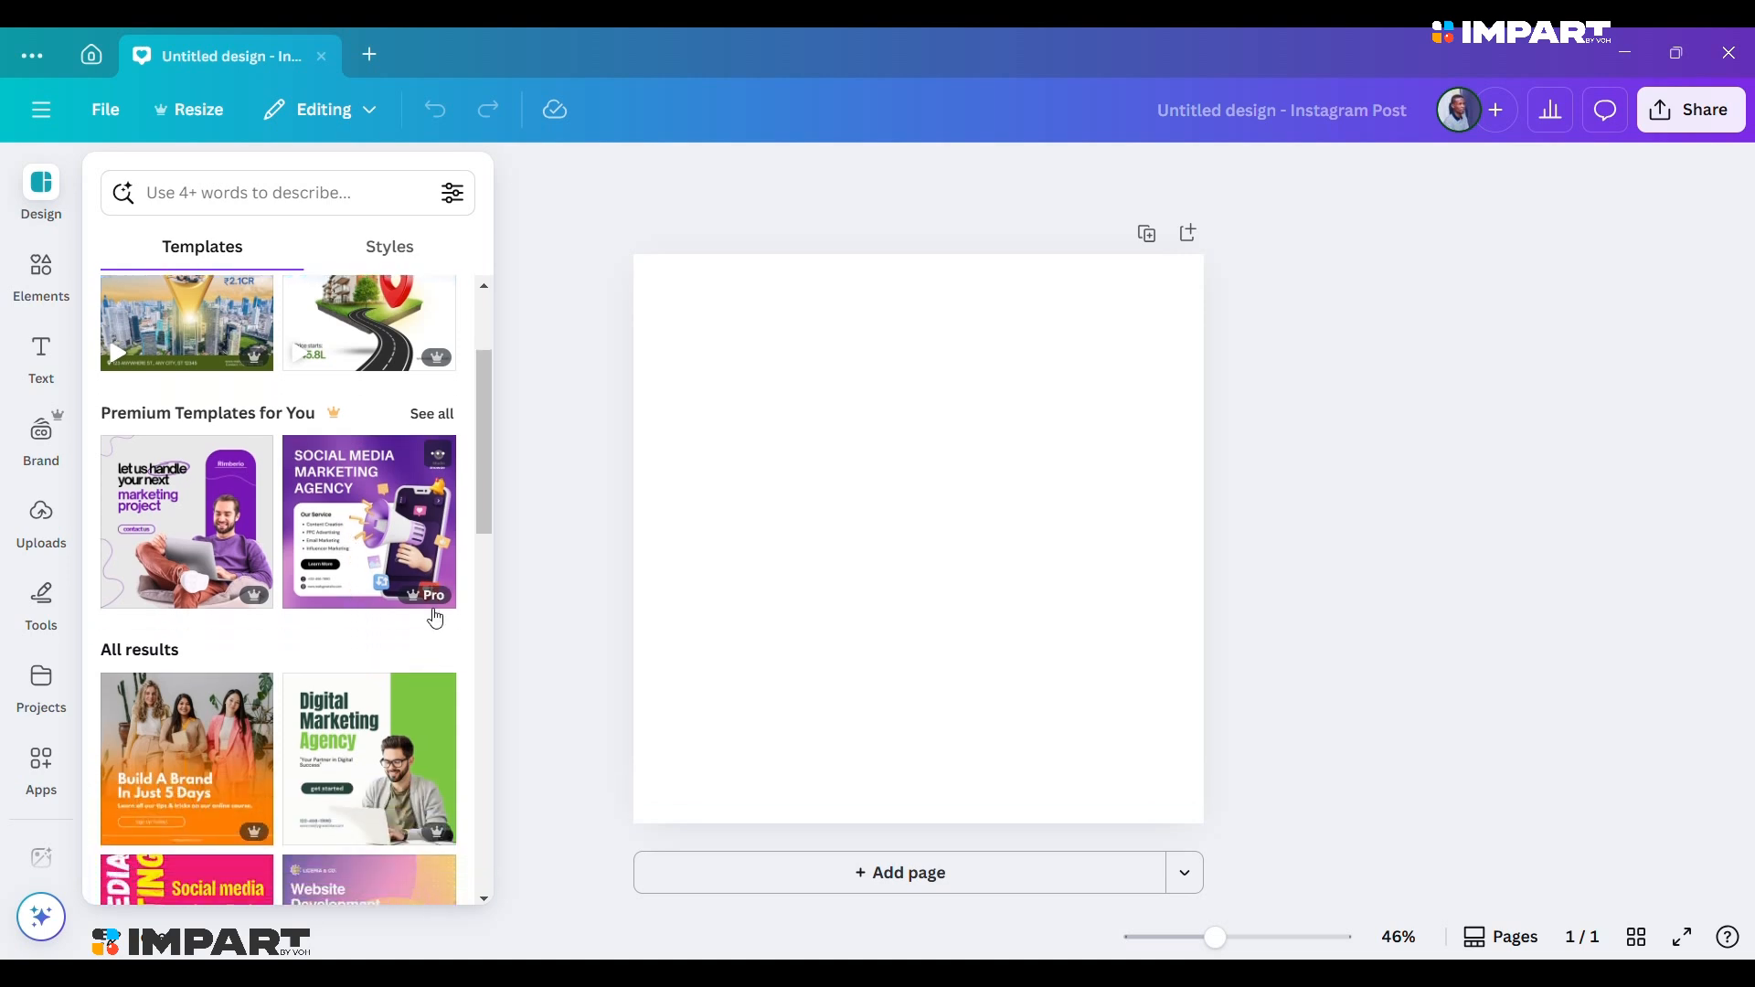
pyautogui.click(910, 532)
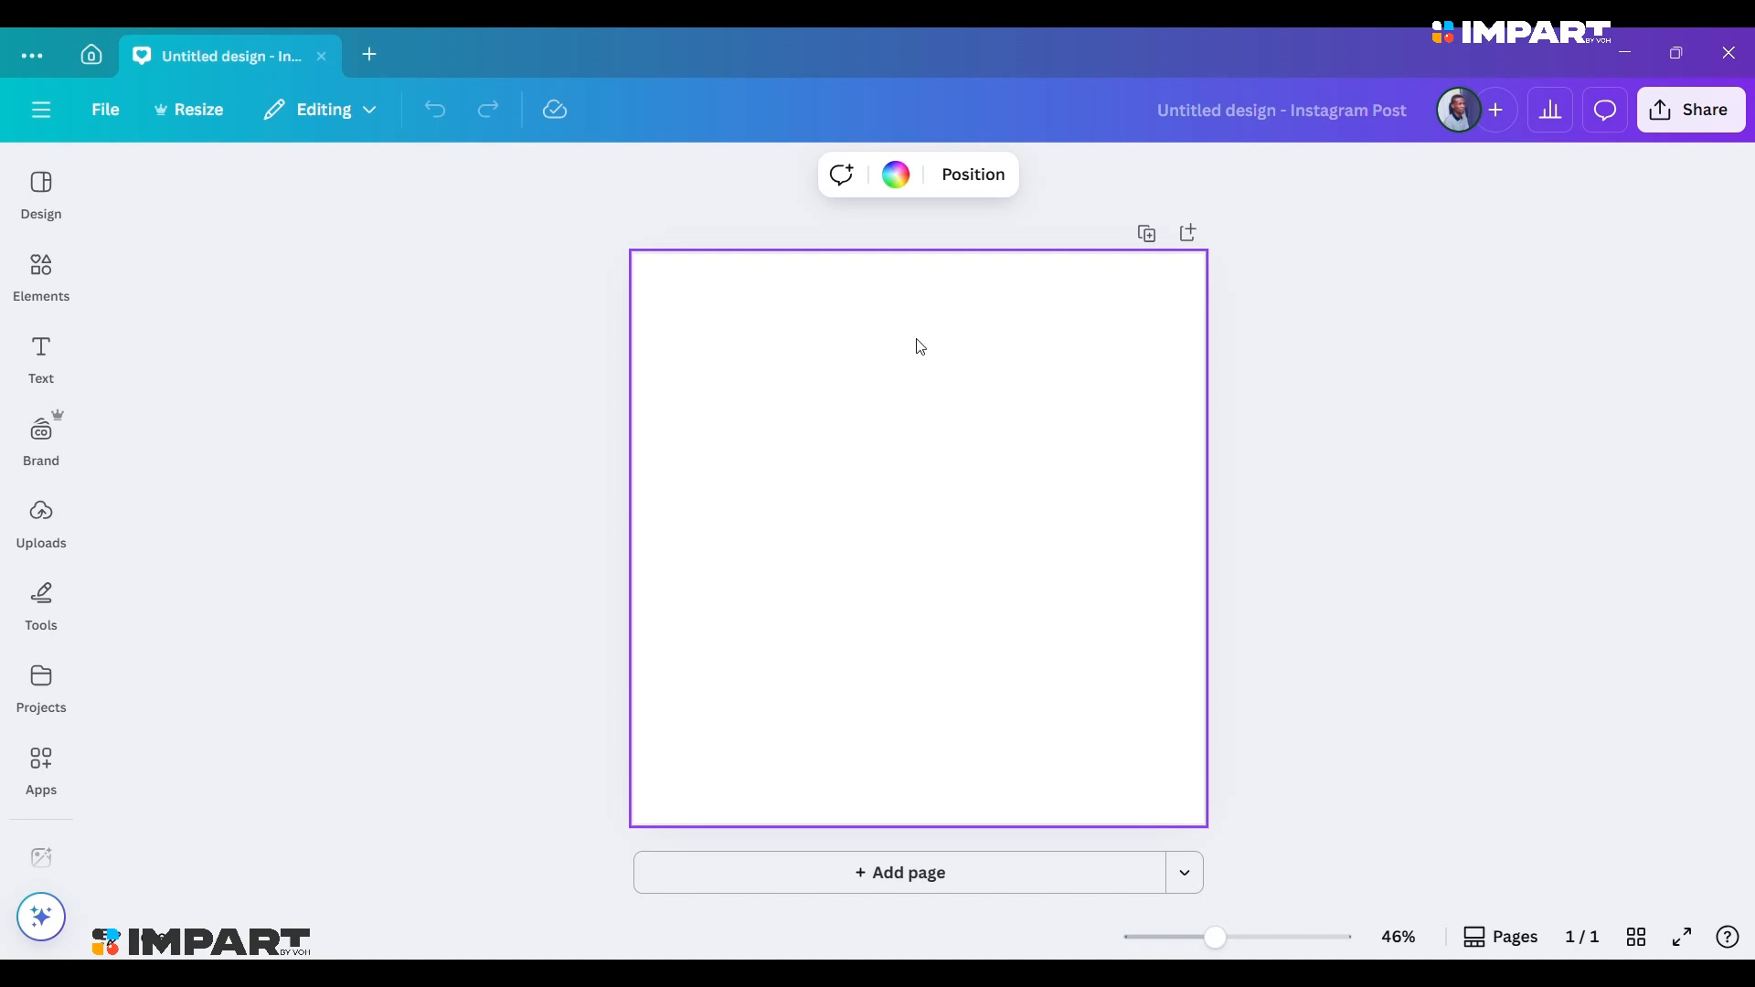
# Add a basic square shape from the elements library to the blank page.
pyautogui.click(41, 191)
pyautogui.click(44, 291)
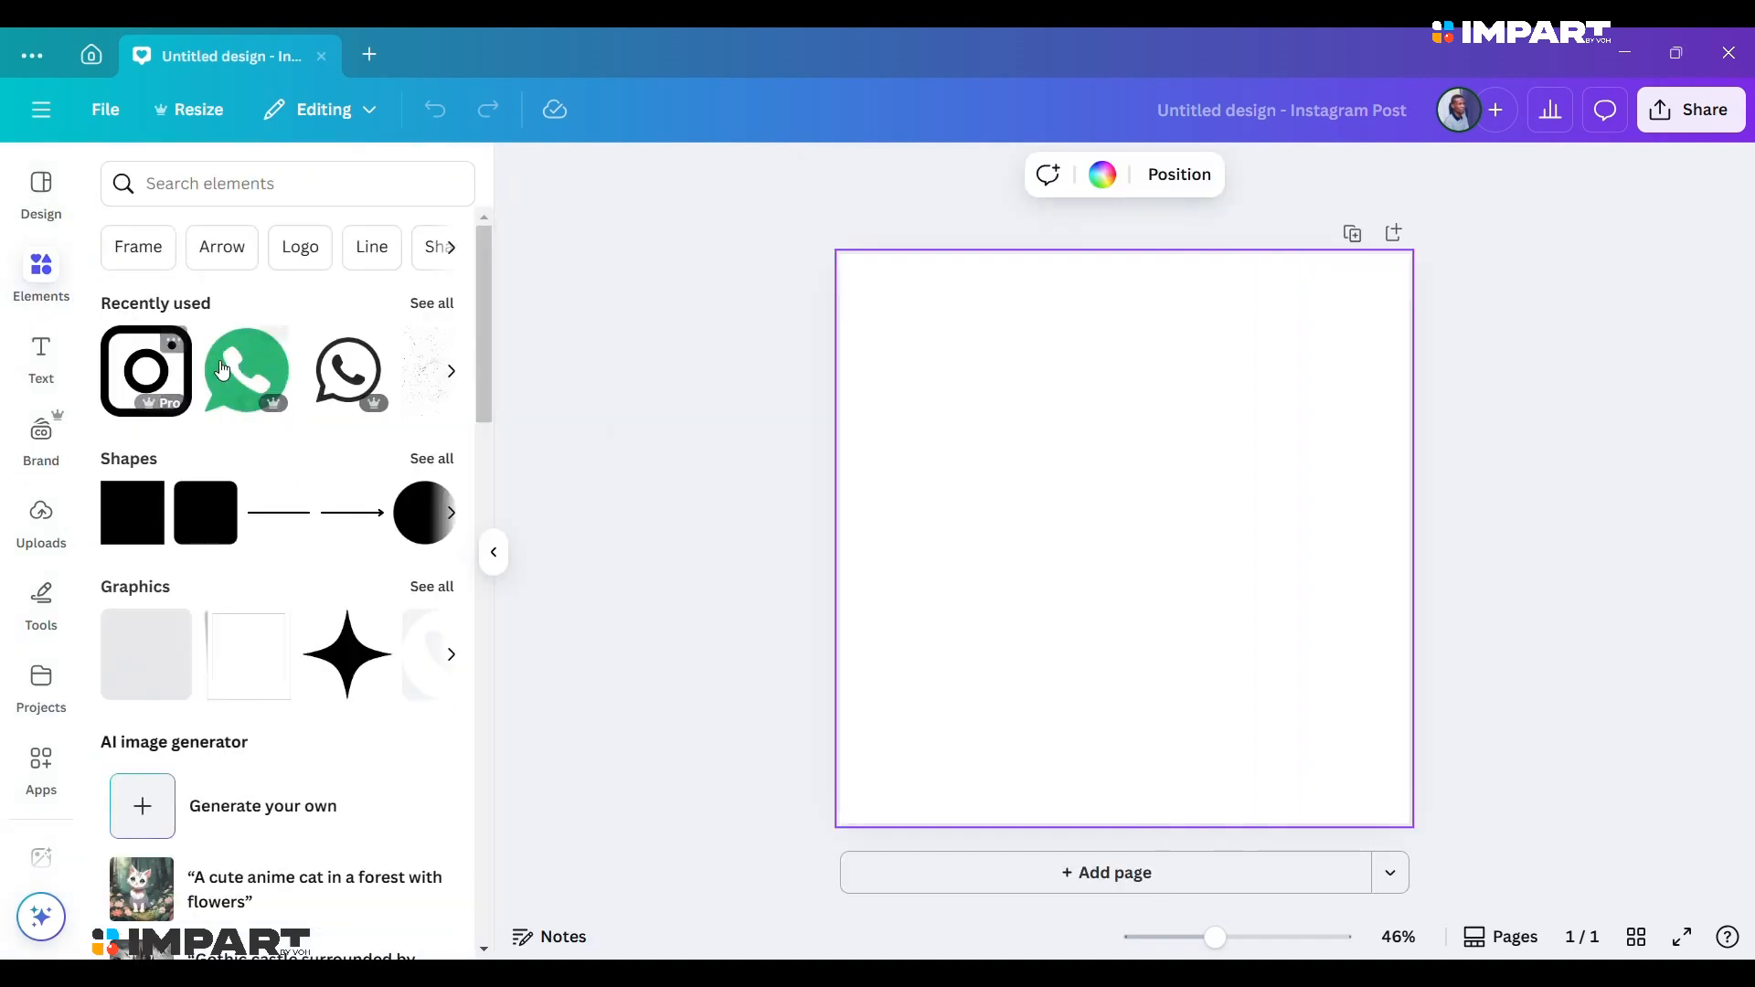
pyautogui.click(137, 521)
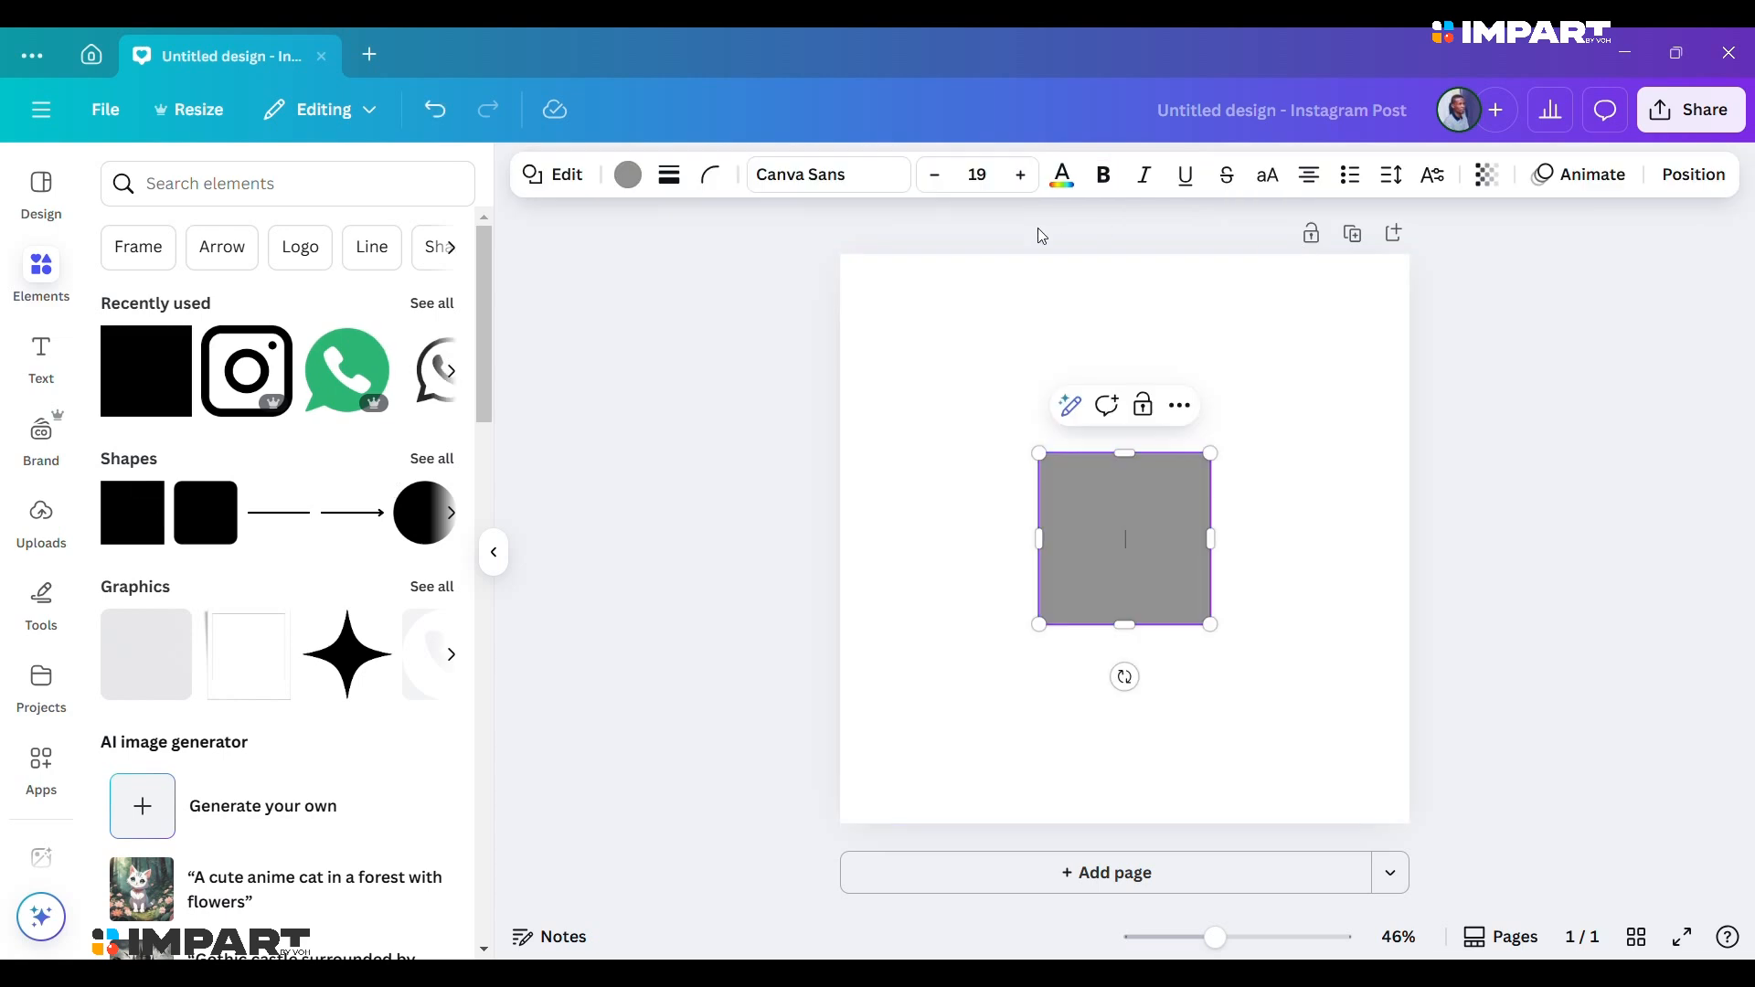
# Enlarge the square beyond the page's full height and position it so that it covers exactly the left half of the page.
pyautogui.moveTo(1170, 502); pyautogui.dragTo(940, 307)
pyautogui.moveTo(983, 425); pyautogui.dragTo(1180, 826)
pyautogui.moveTo(1157, 574); pyautogui.dragTo(1070, 515)
pyautogui.click(1095, 577)
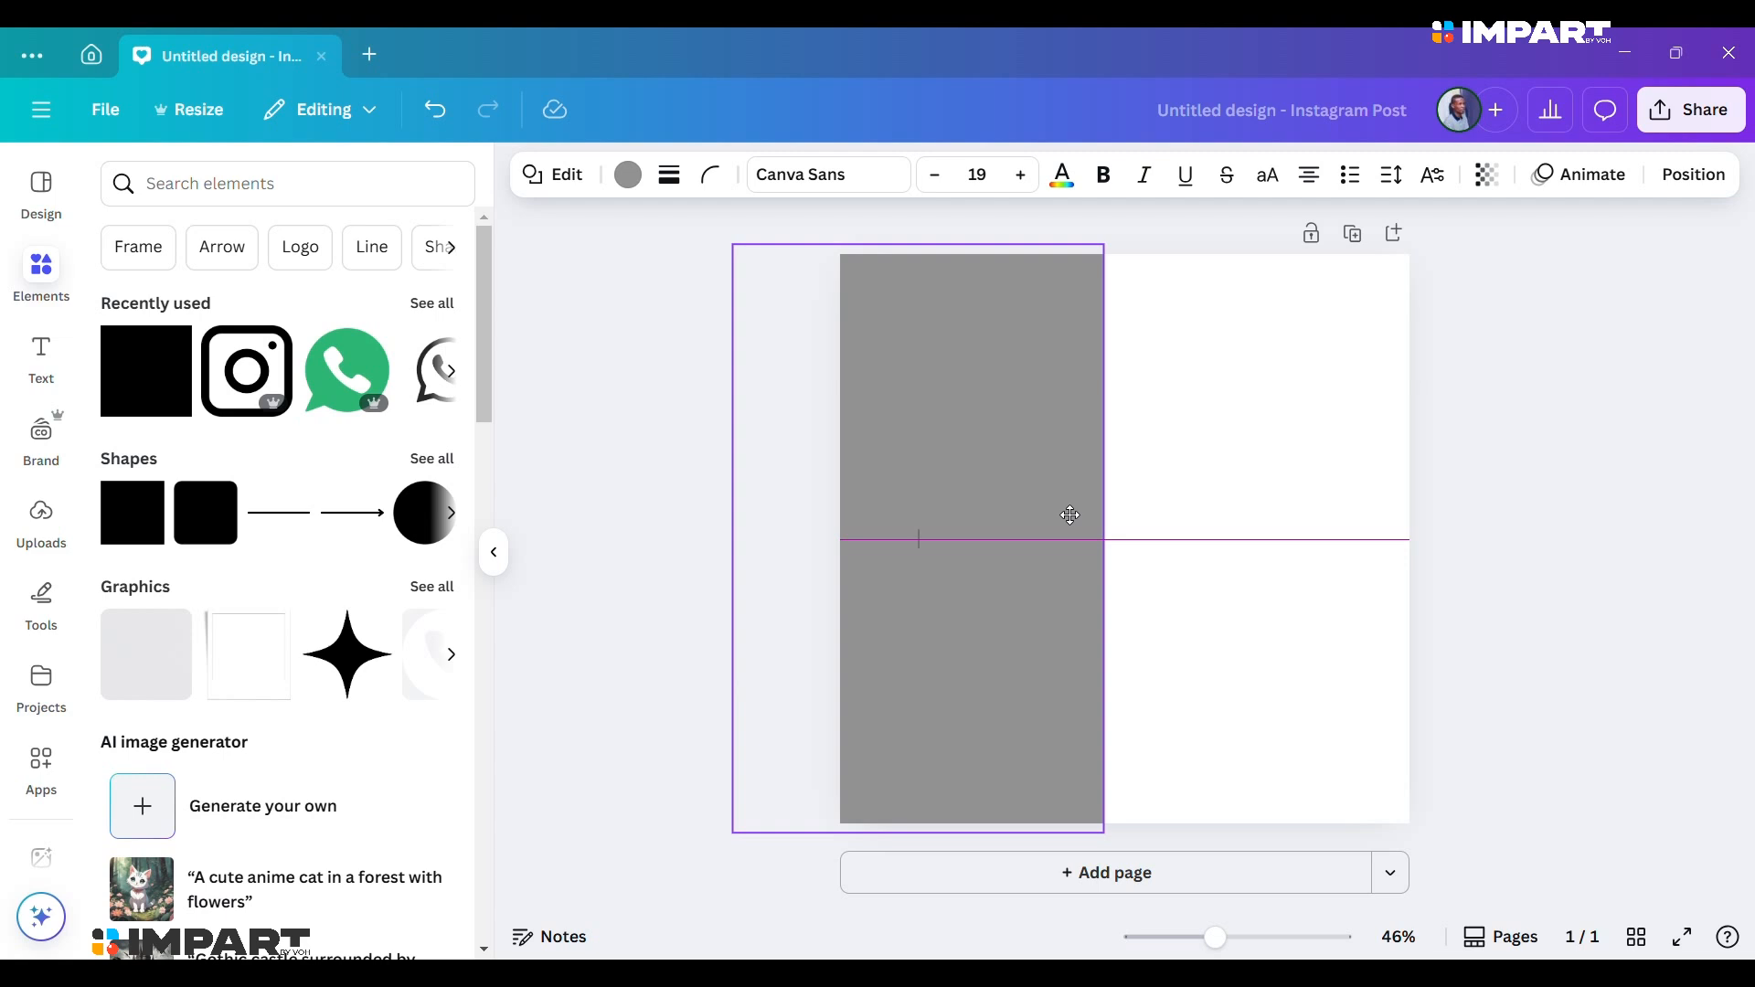
pyautogui.moveTo(1070, 515); pyautogui.dragTo(1092, 509)
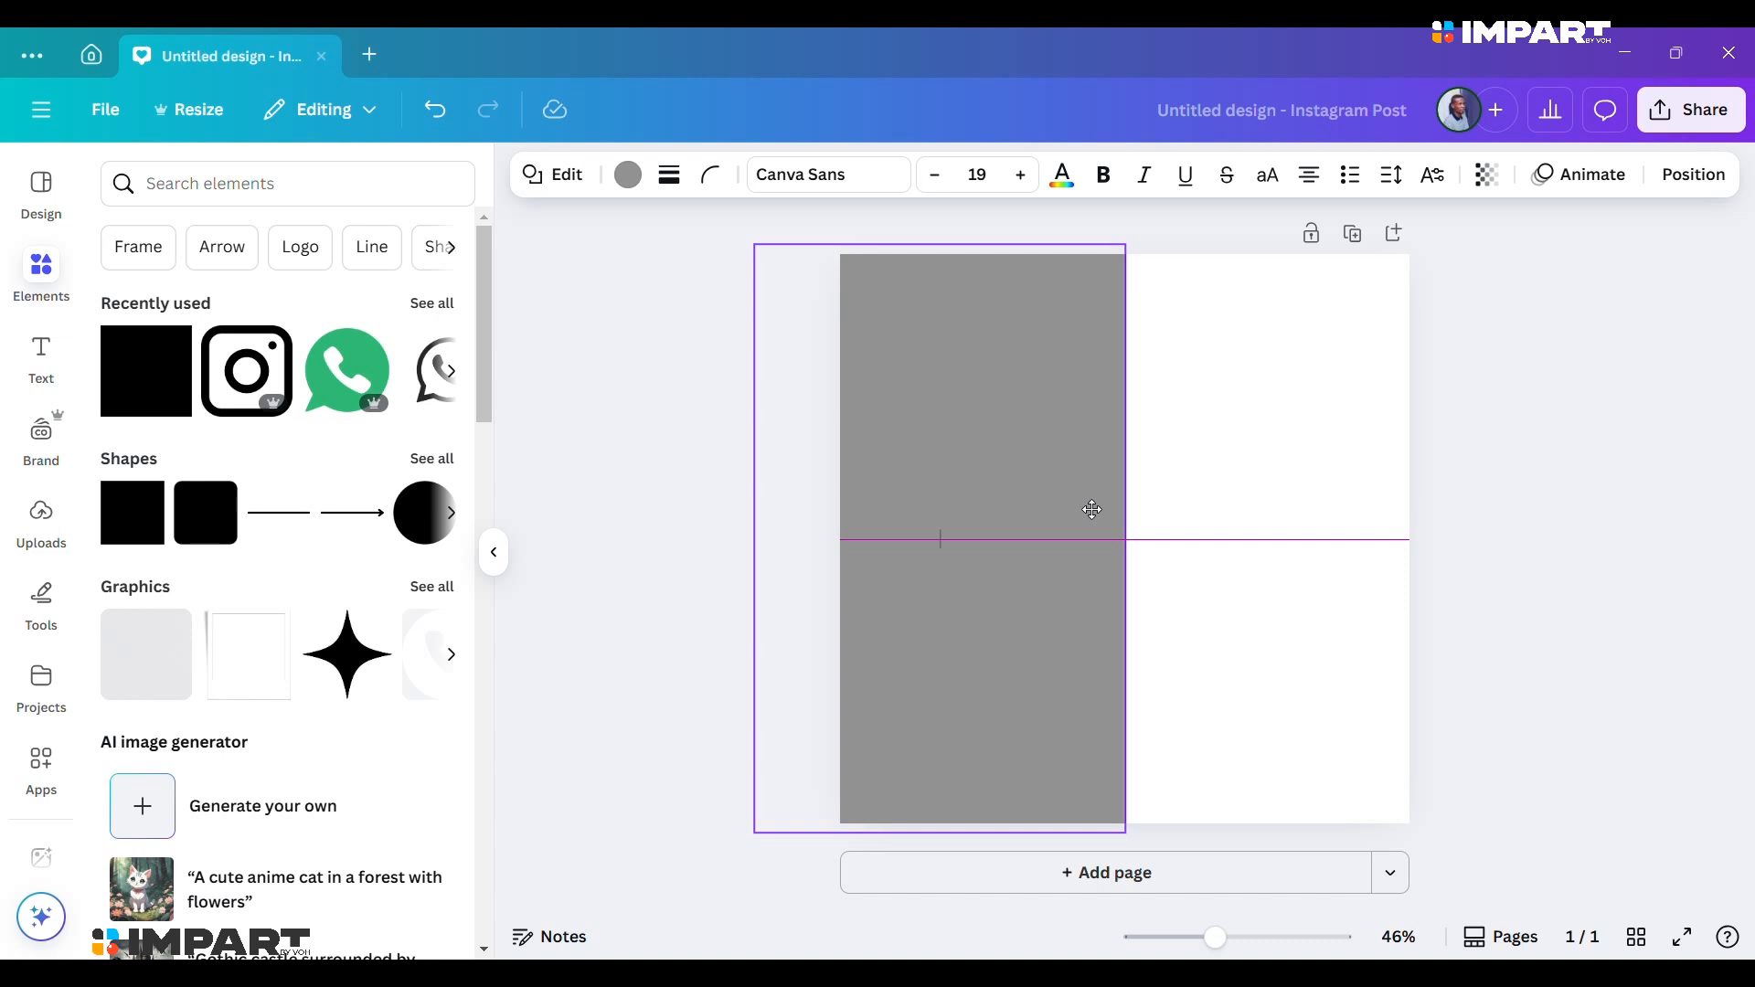
pyautogui.moveTo(1092, 509); pyautogui.dragTo(1097, 517)
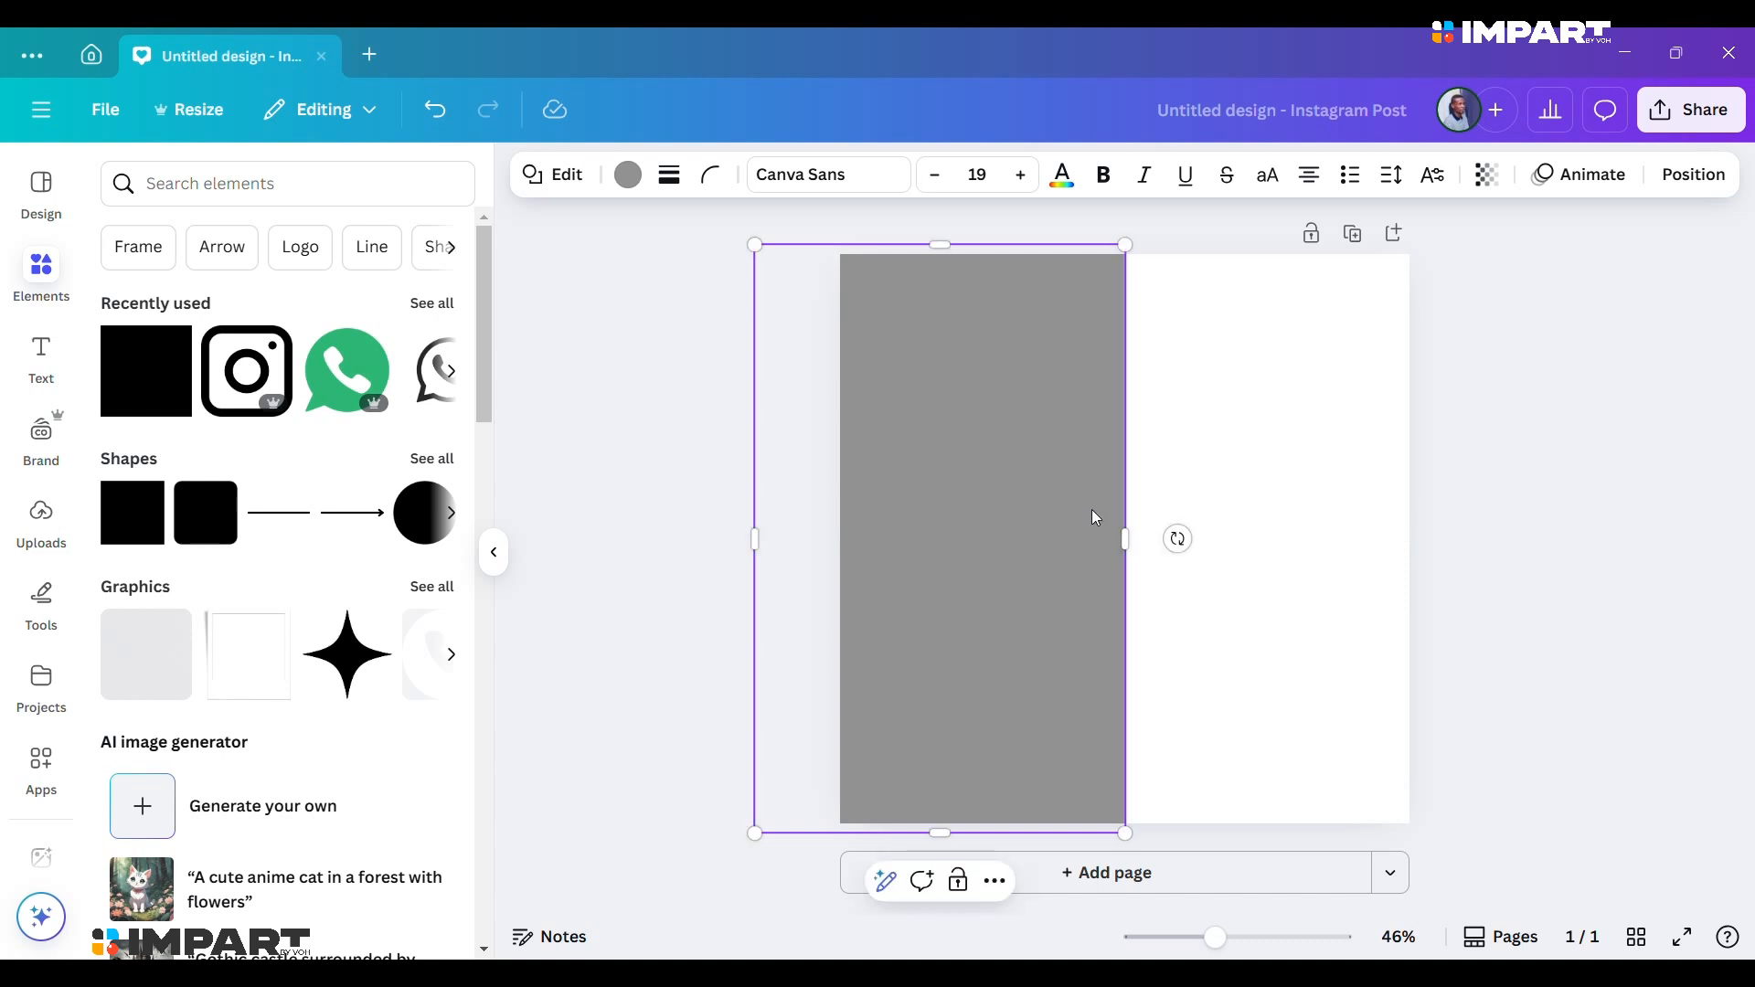
# Fill the rectangle on the left half of the page with a custom solid medium-dark green.
pyautogui.click(630, 178)
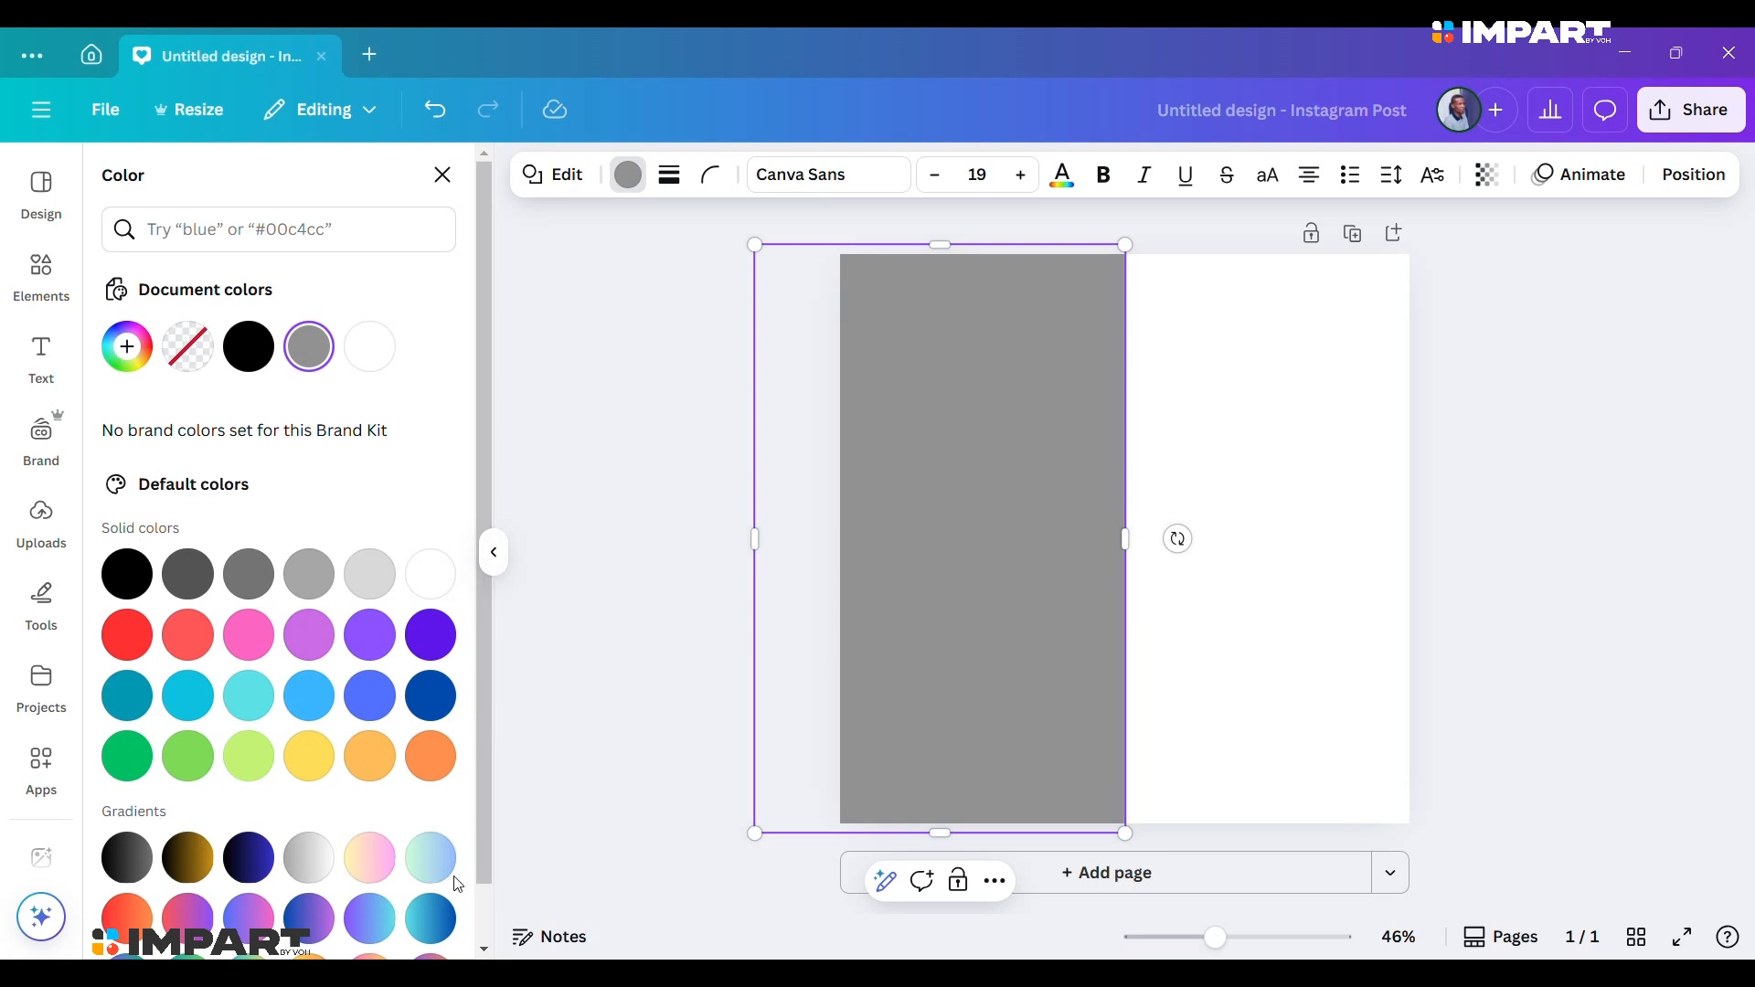
pyautogui.click(129, 351)
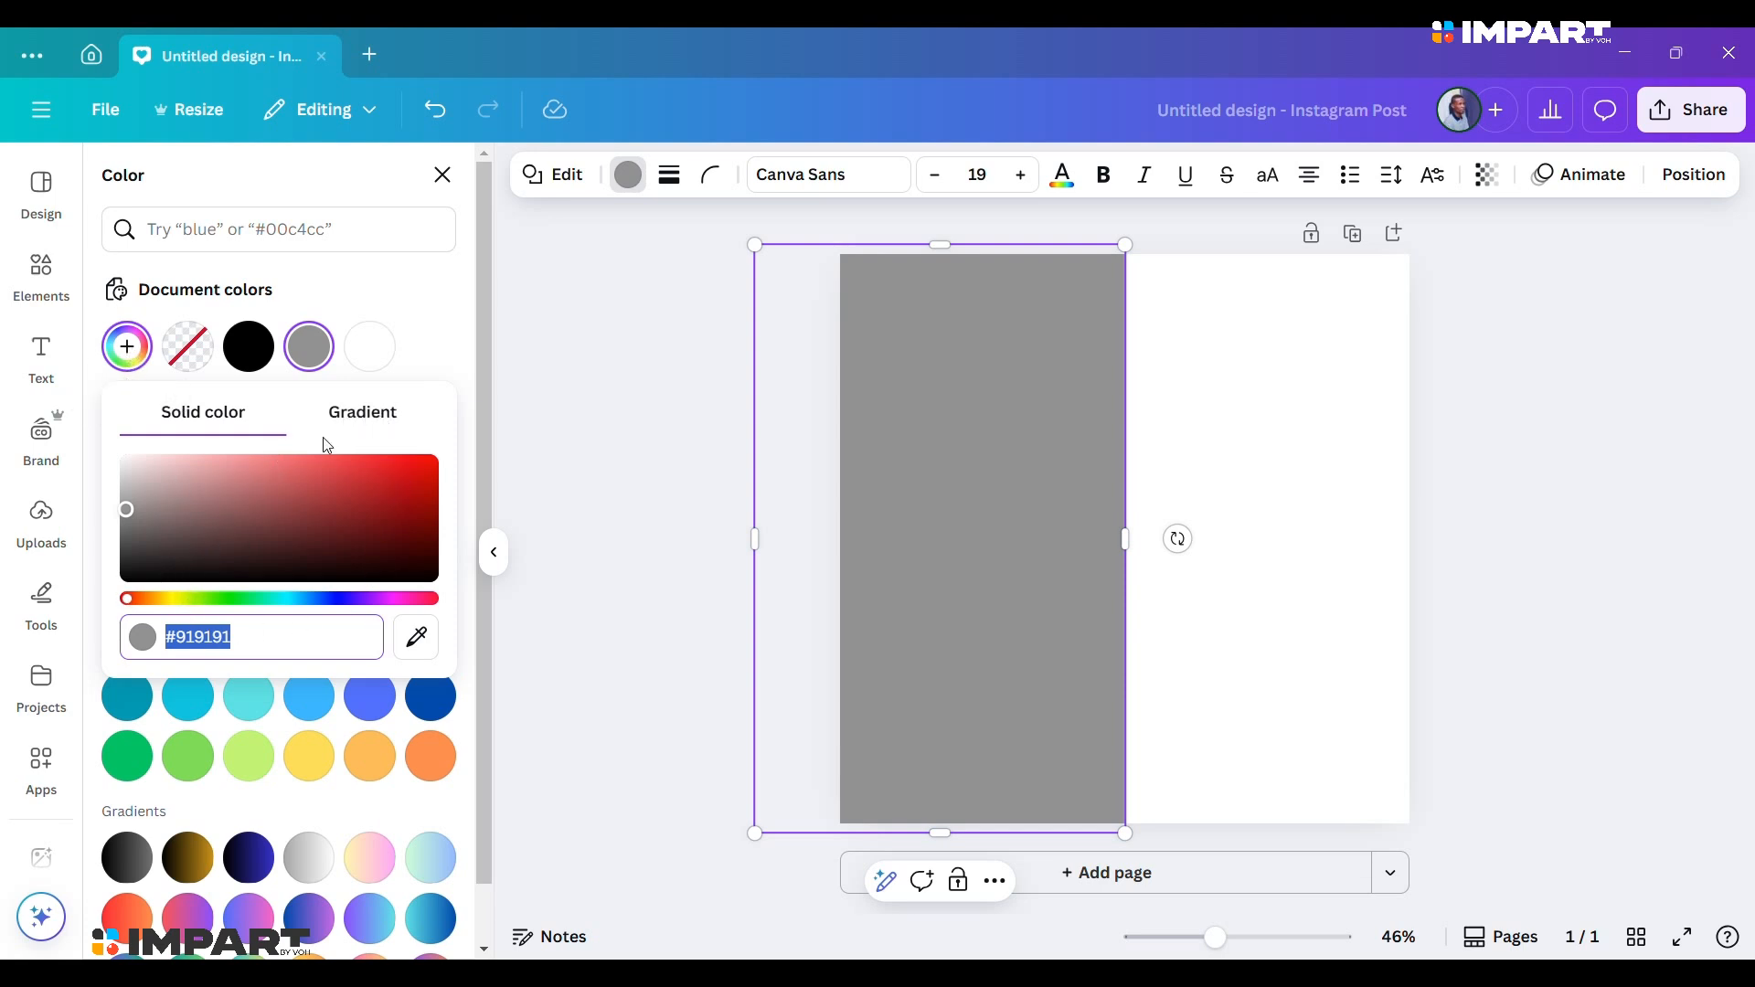
pyautogui.moveTo(126, 599); pyautogui.dragTo(220, 602)
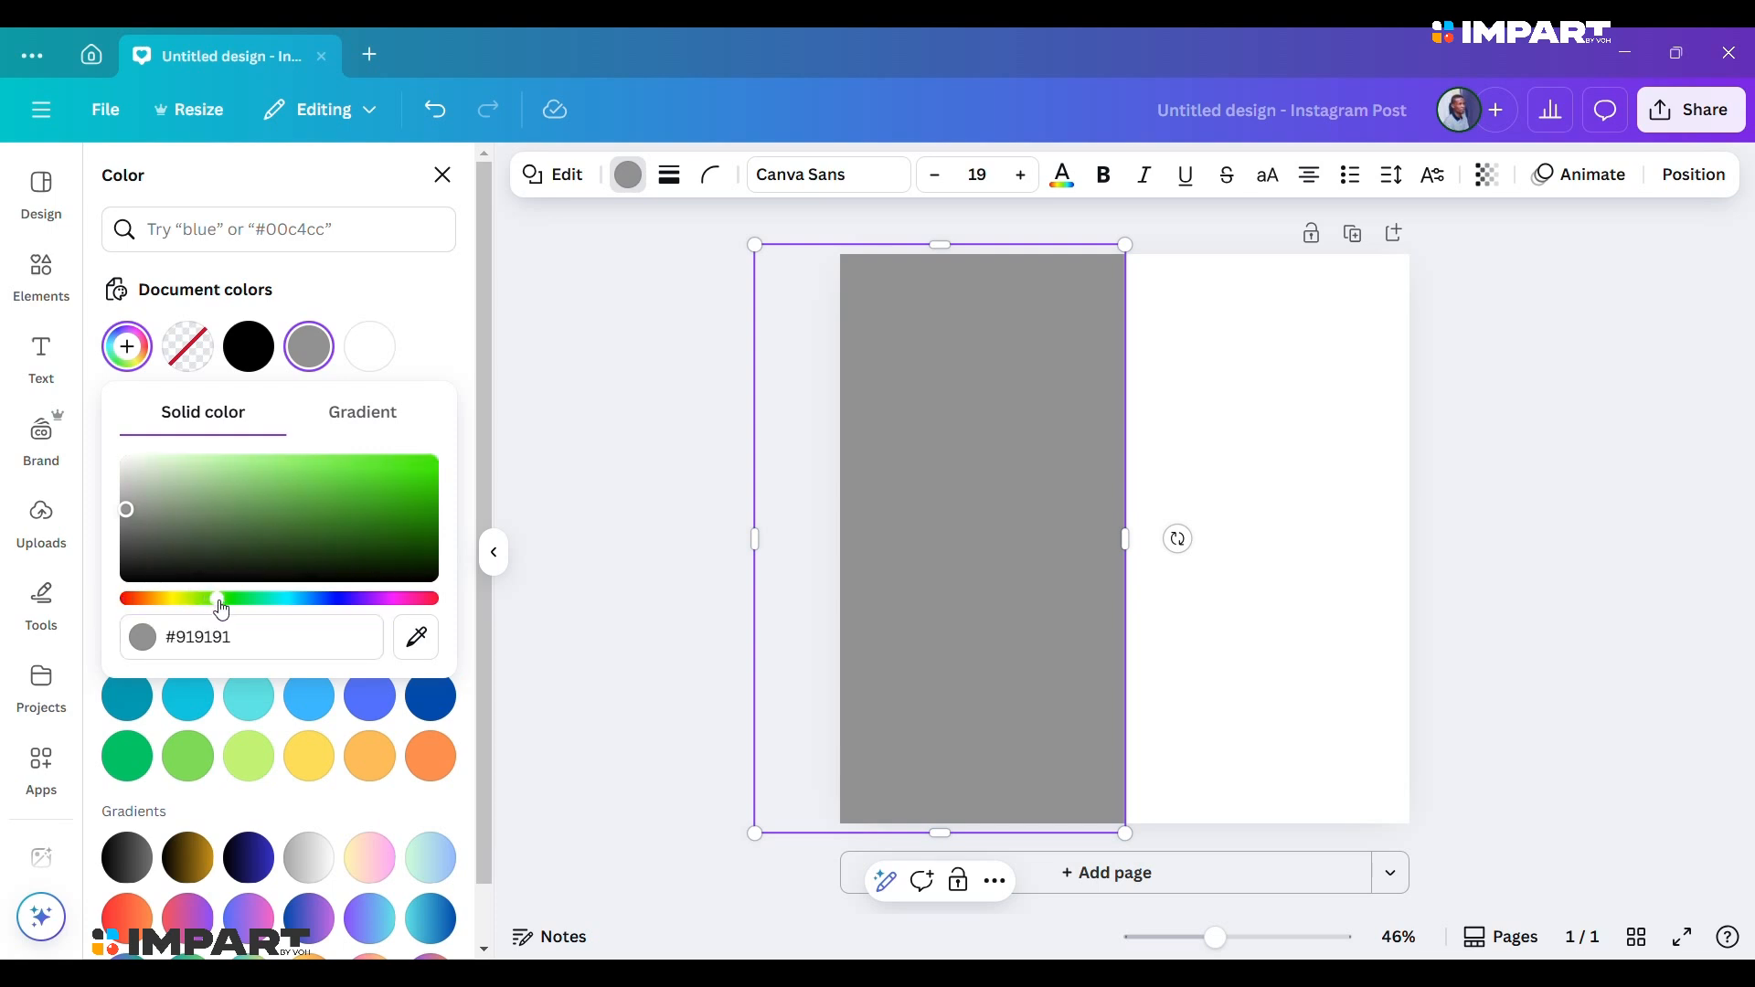
pyautogui.click(128, 507)
pyautogui.moveTo(127, 507); pyautogui.dragTo(325, 502)
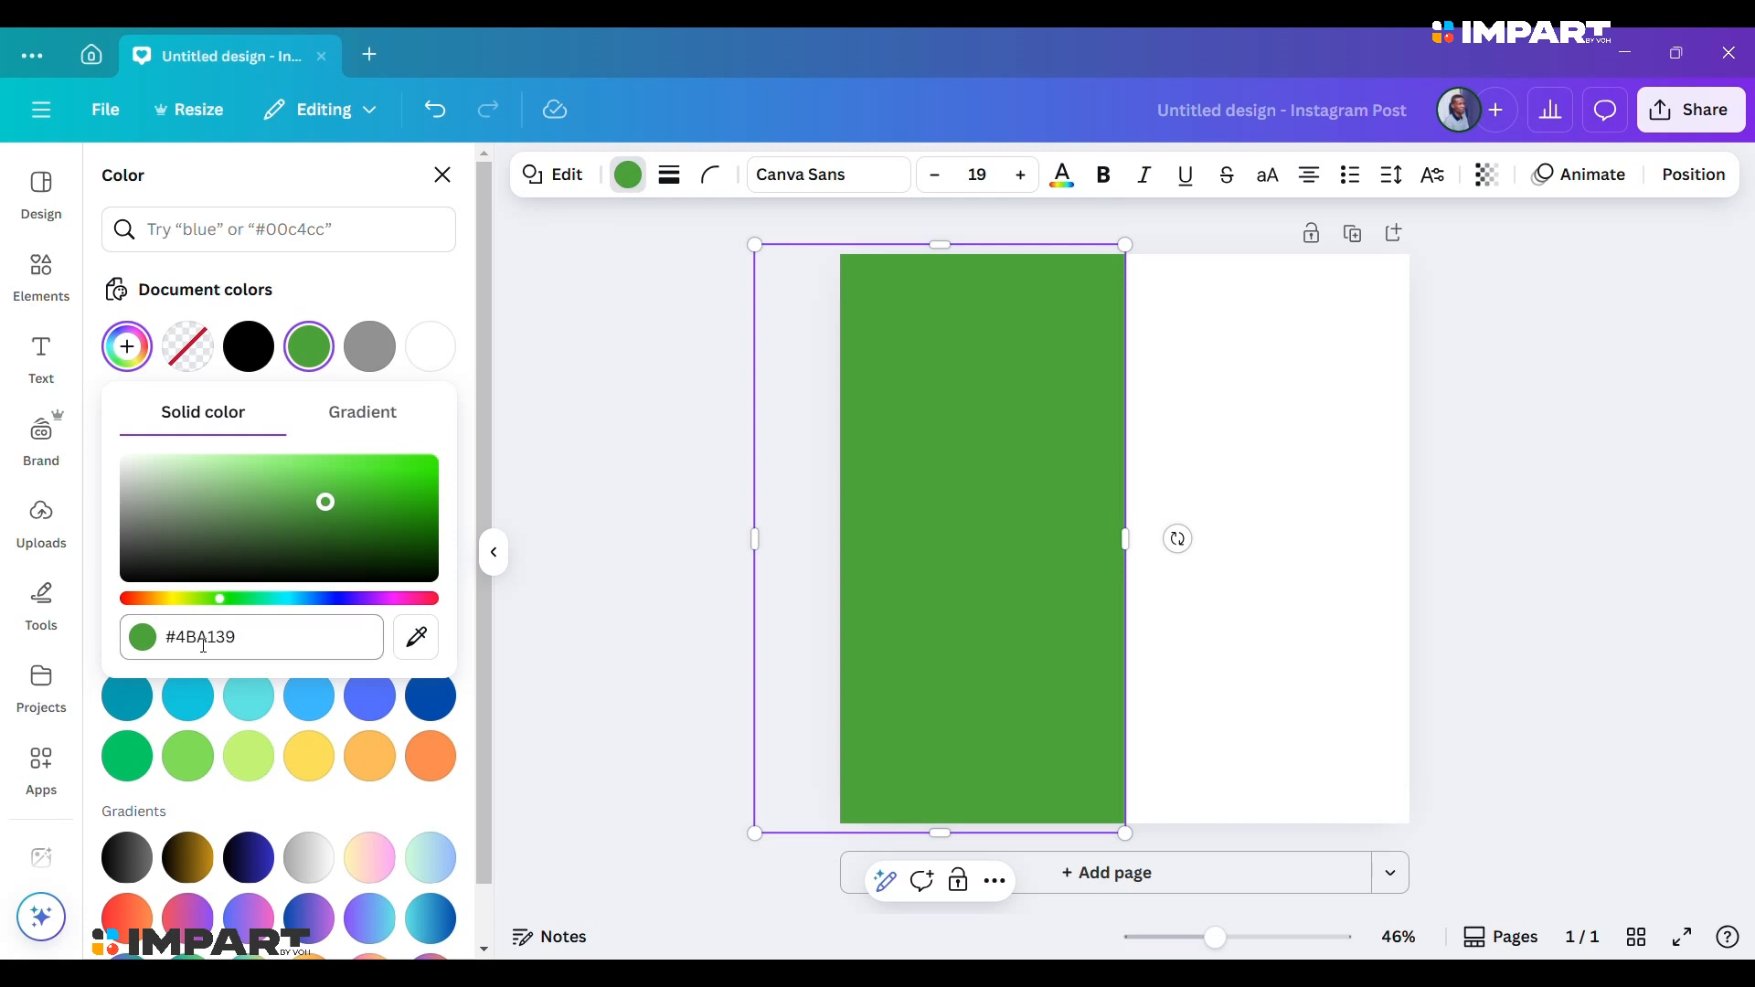
pyautogui.moveTo(173, 638); pyautogui.dragTo(234, 639)
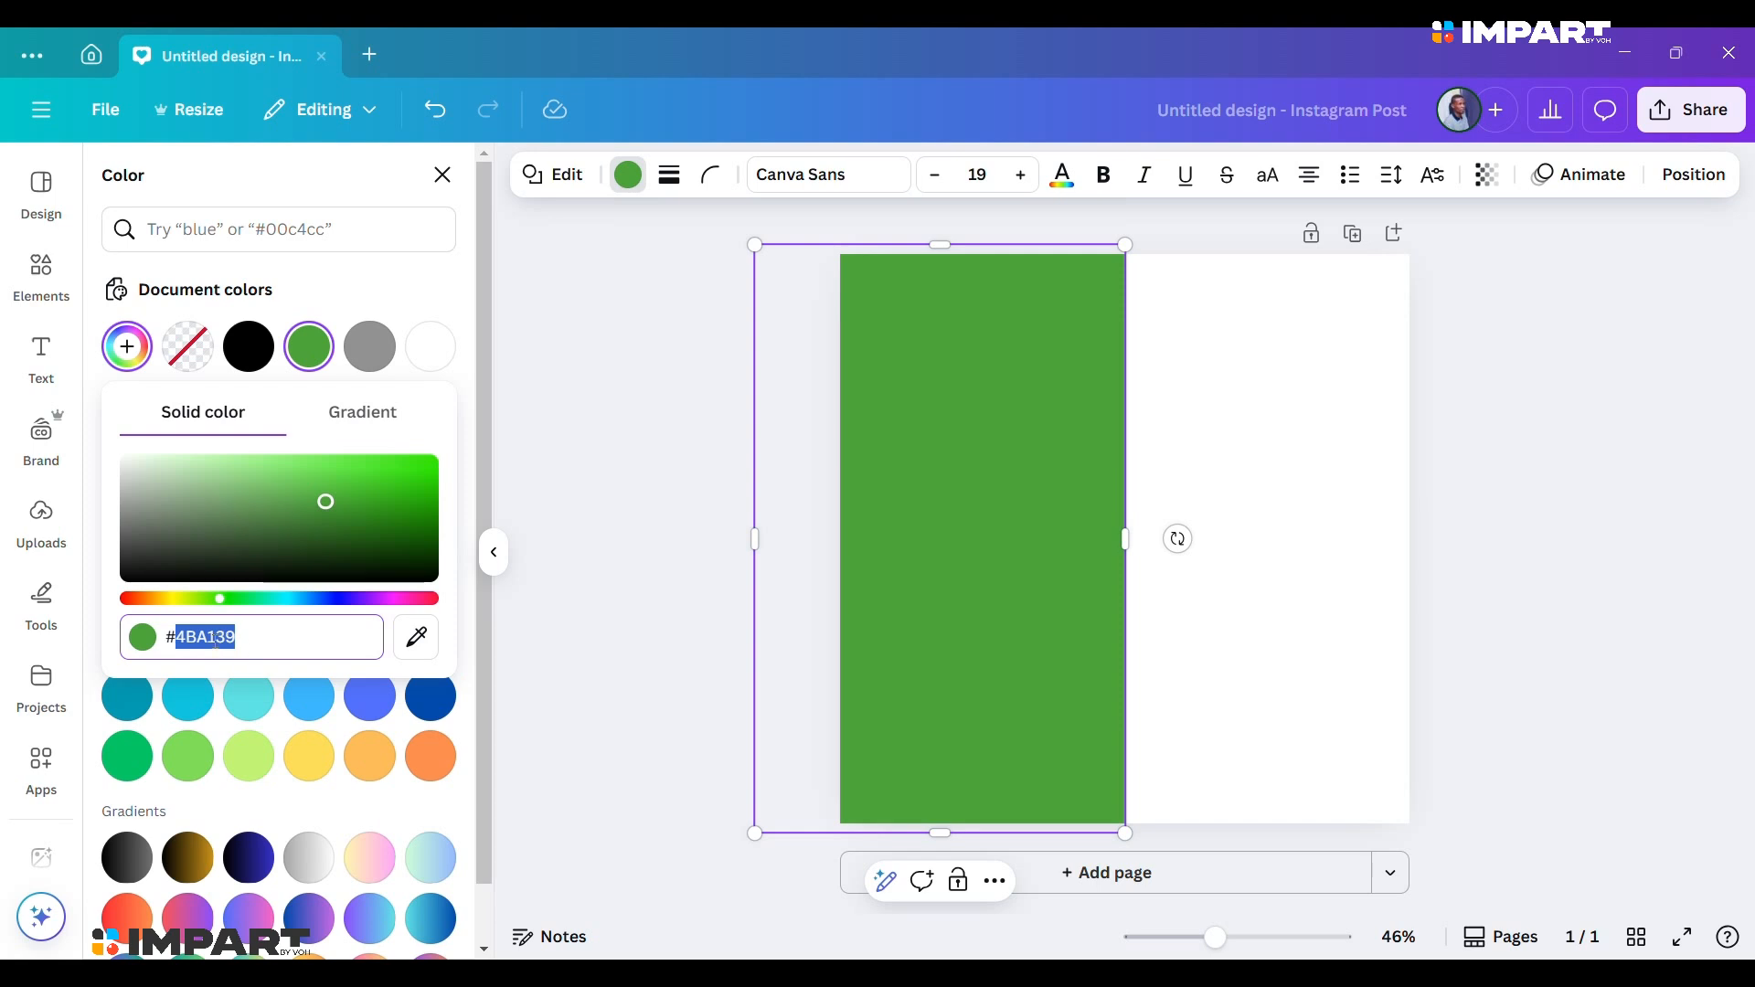
pyautogui.press('BackSpace')
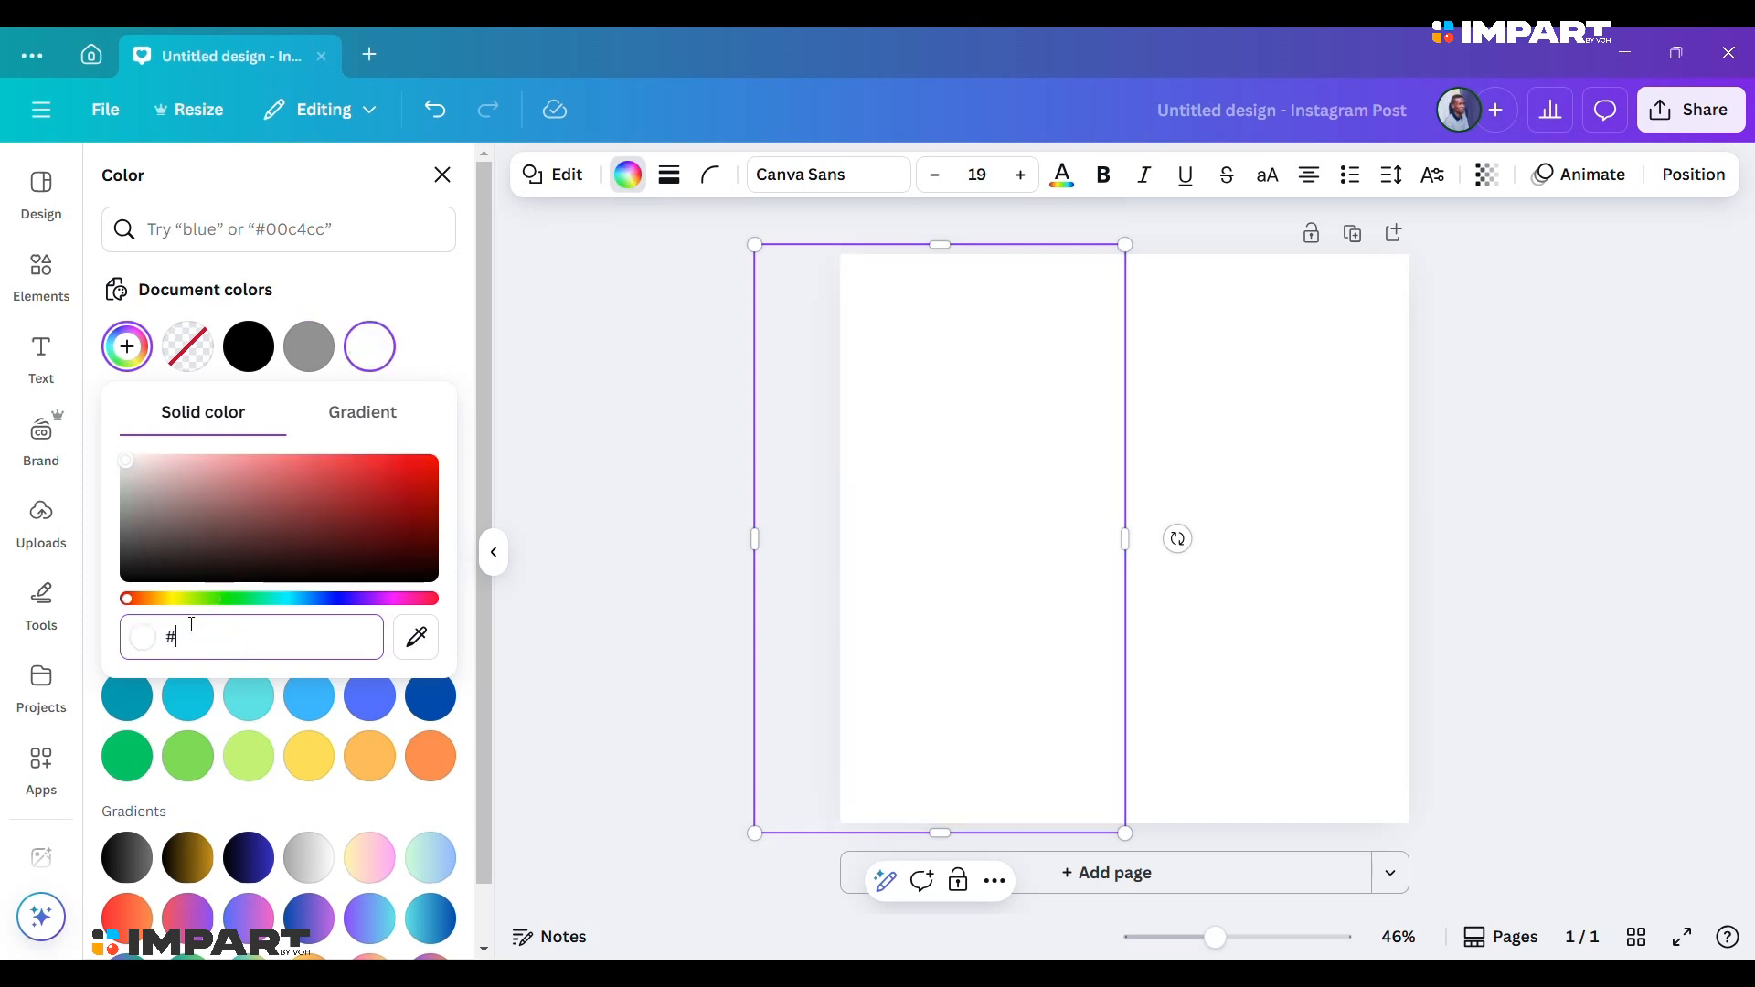
pyautogui.click(433, 340)
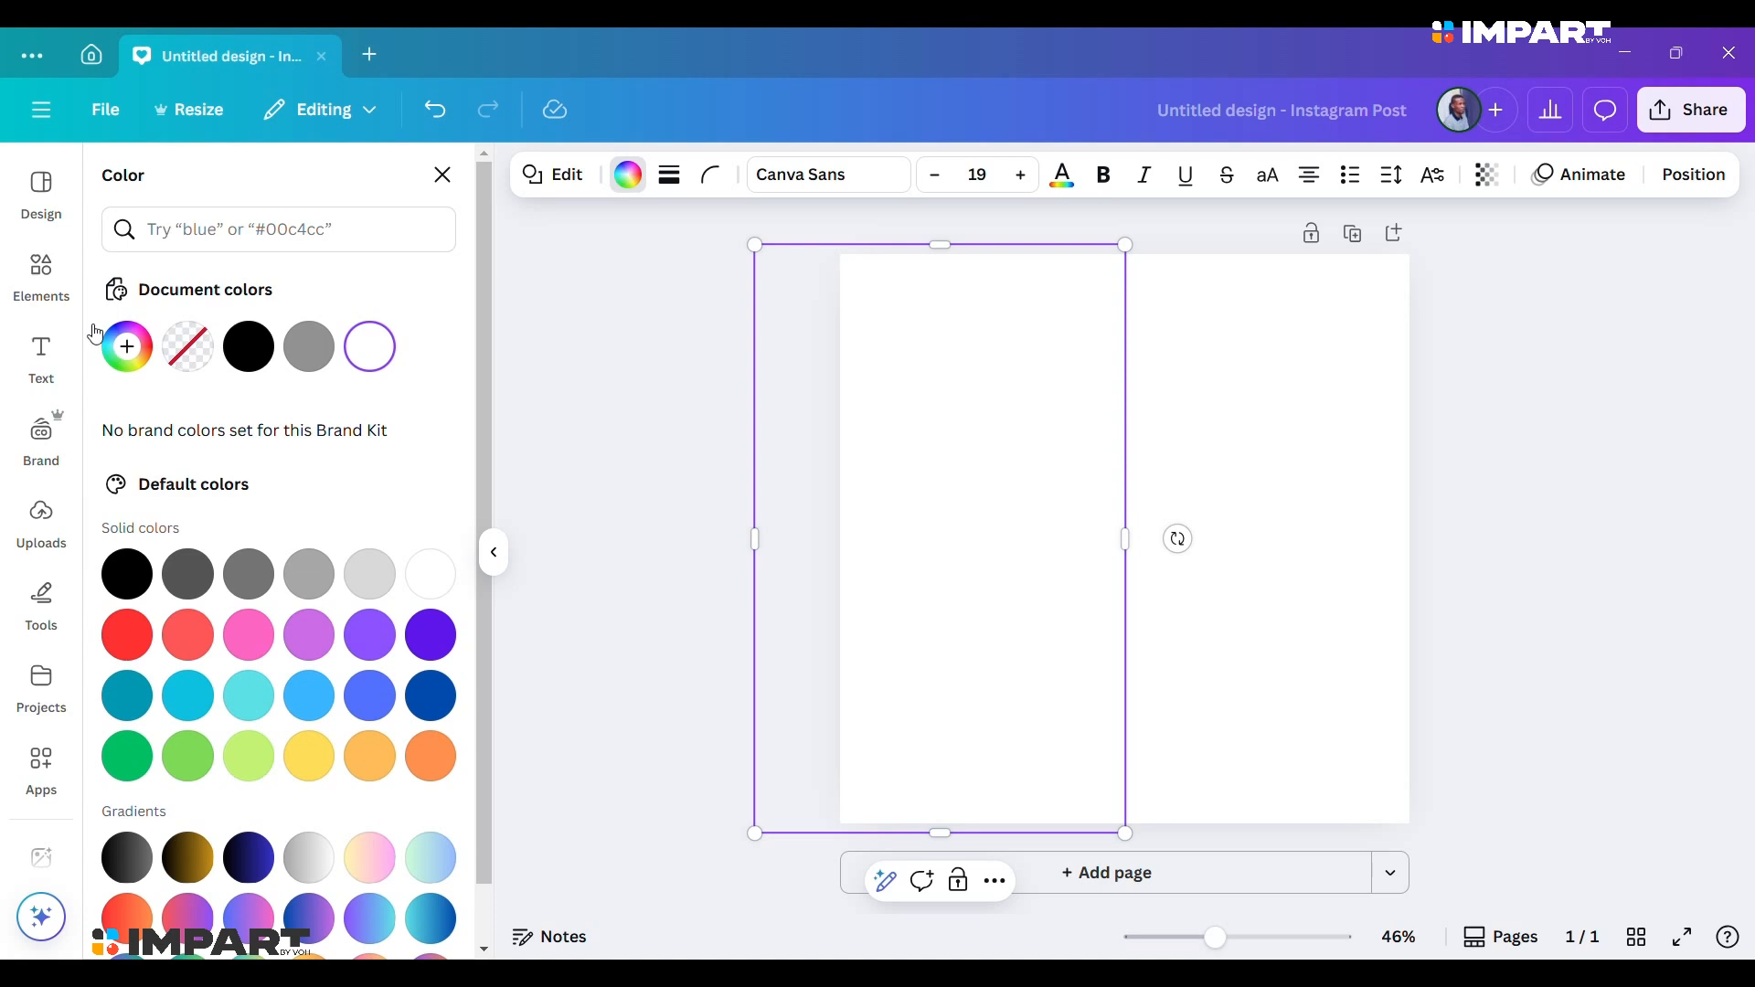
pyautogui.click(125, 350)
pyautogui.click(243, 600)
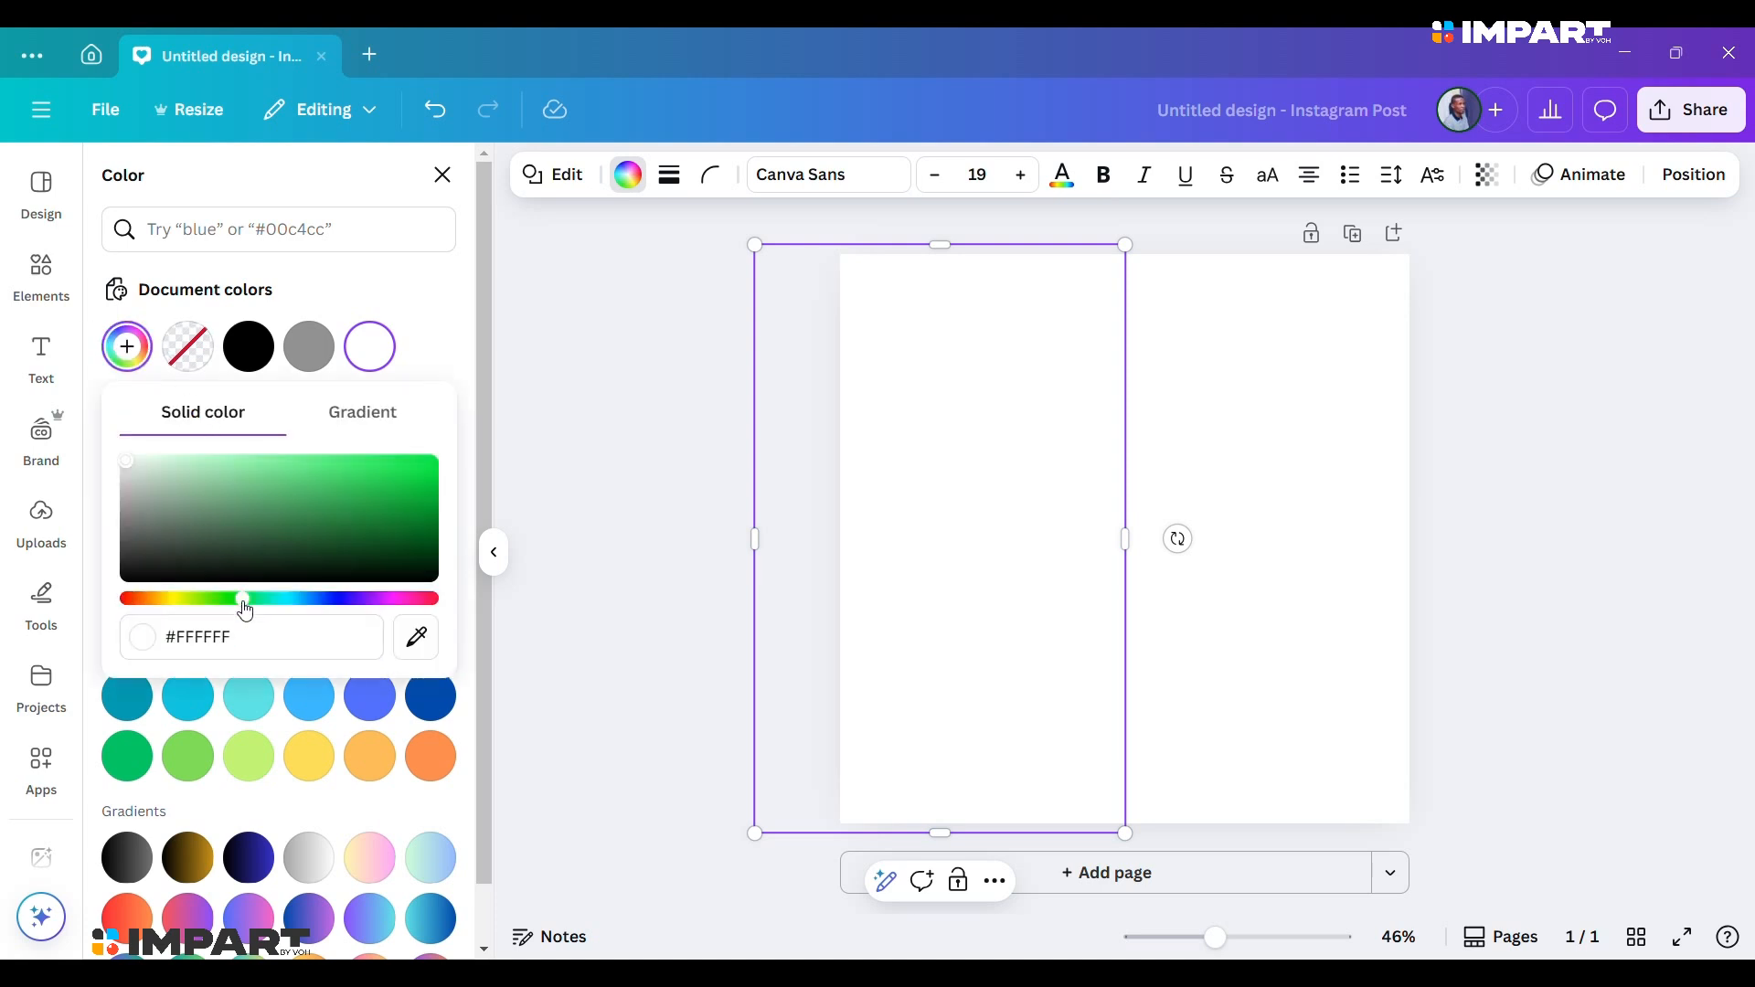
pyautogui.moveTo(322, 540); pyautogui.dragTo(365, 518)
# Set the page background to a custom light yellow-green, fine-tuned from the default light green swatch.
pyautogui.click(1175, 360)
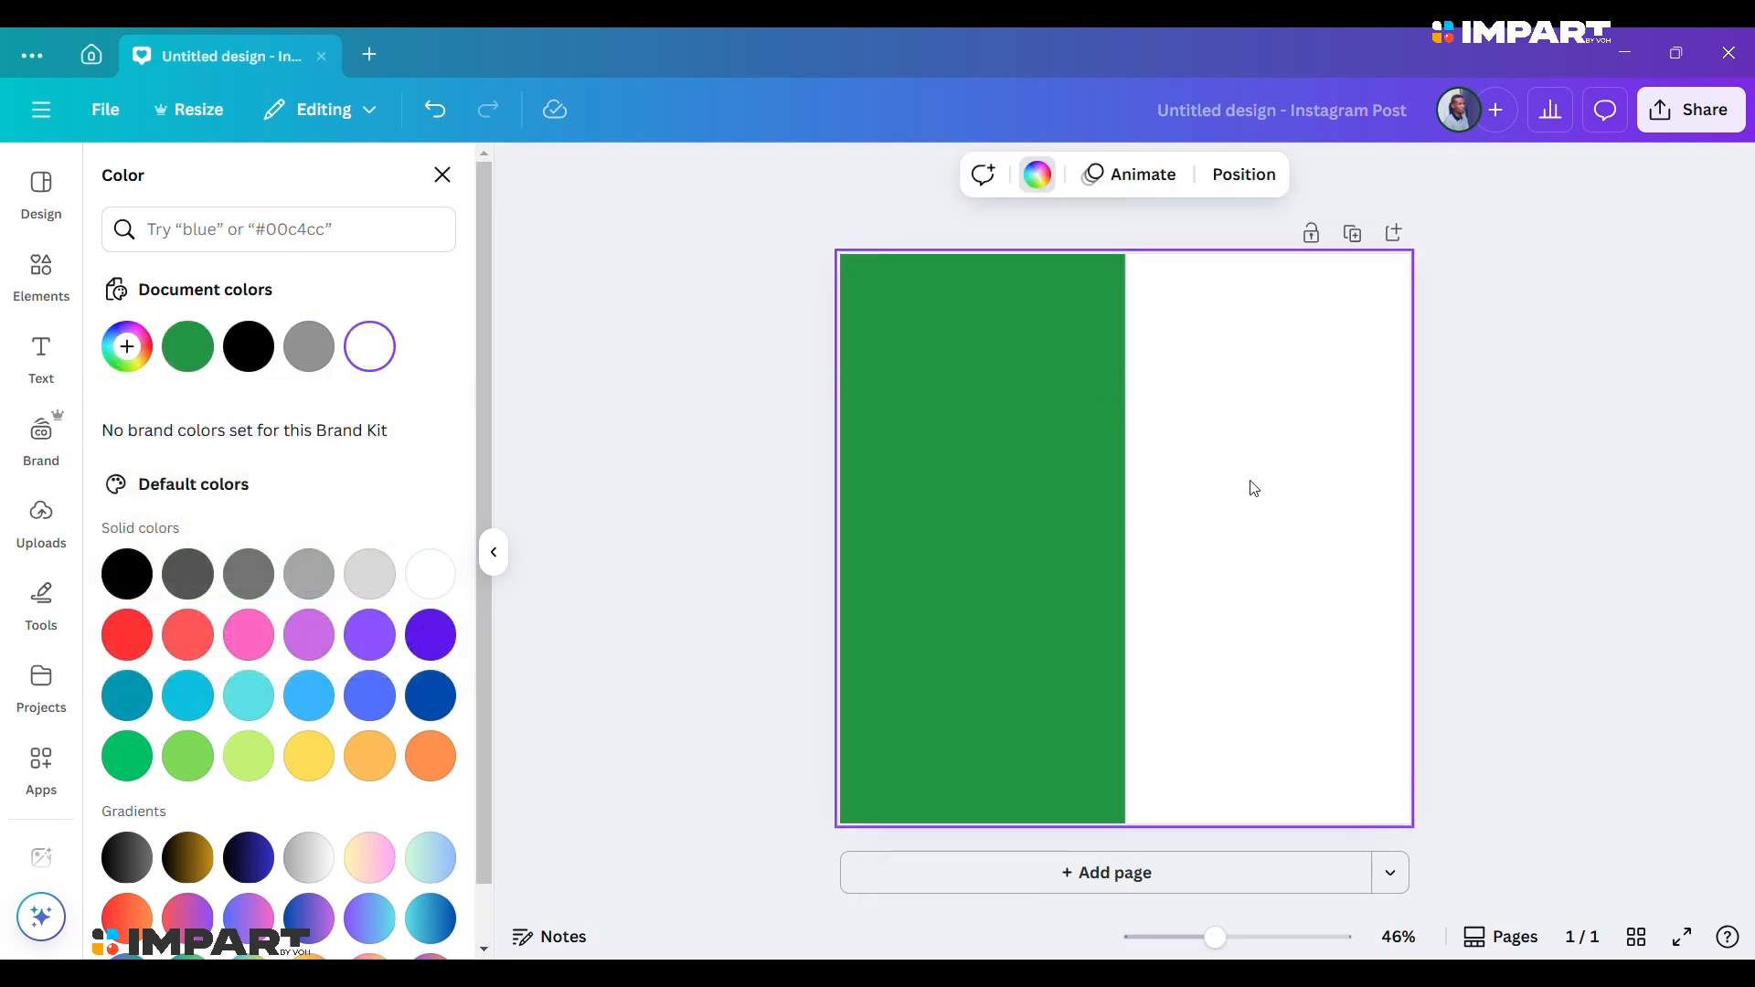
pyautogui.click(234, 773)
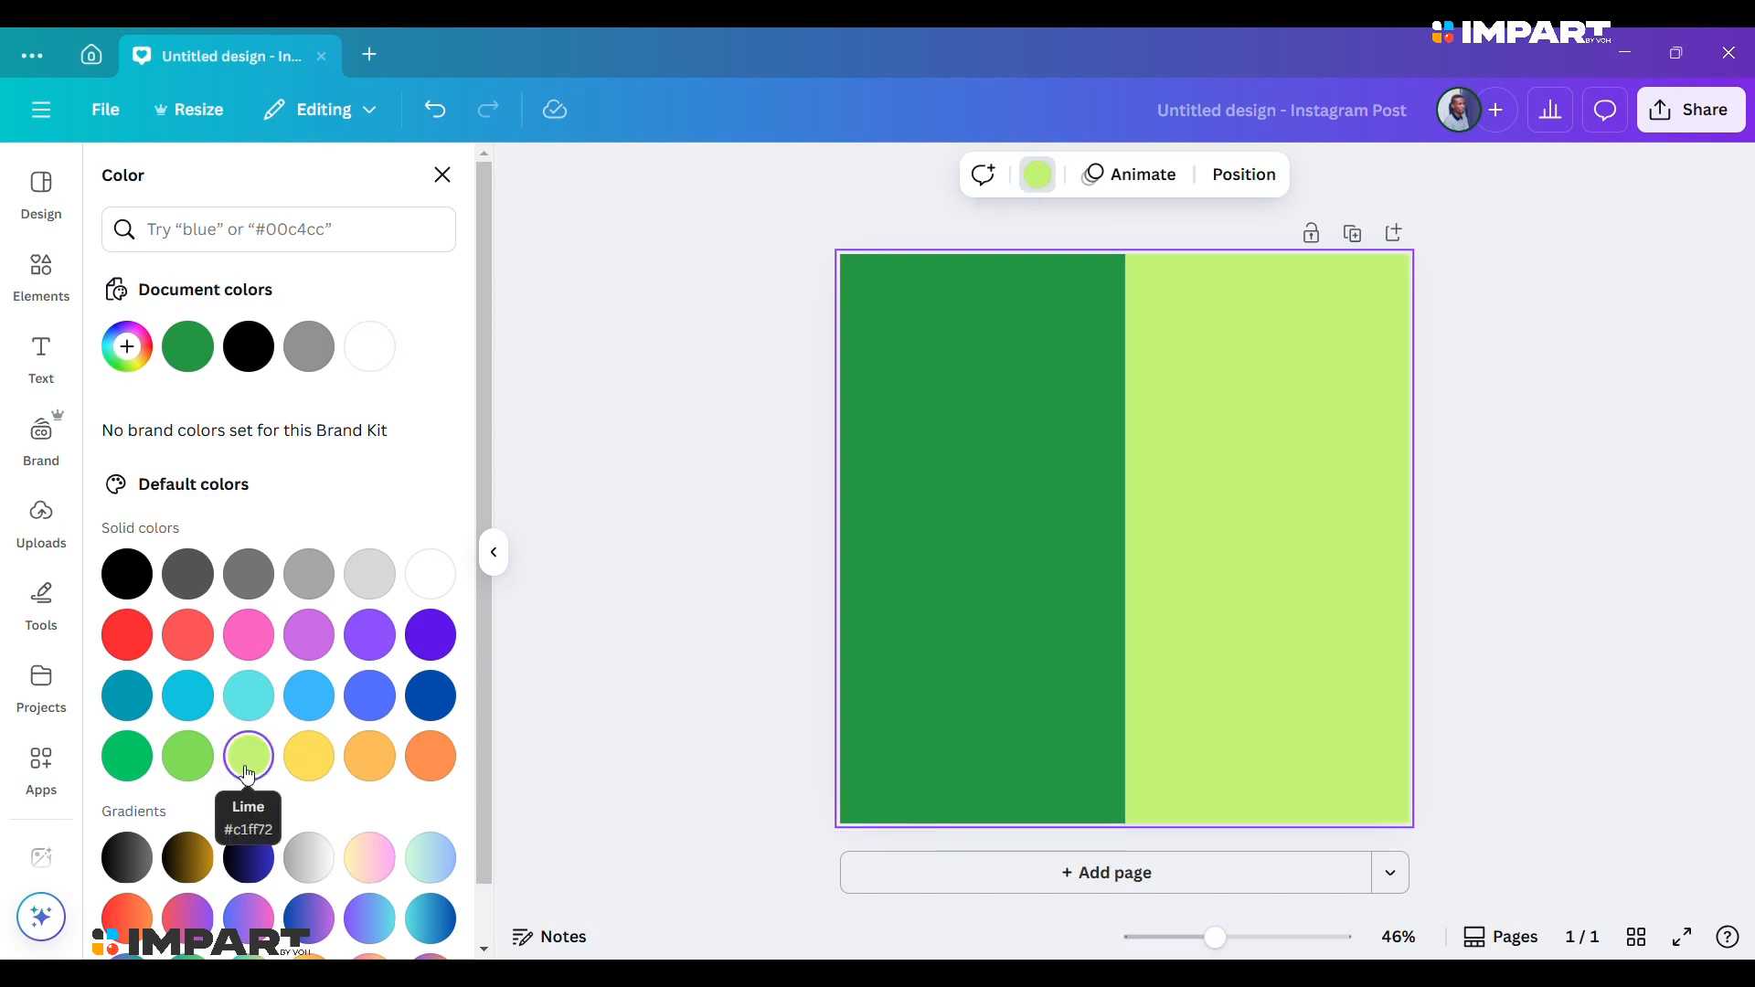
pyautogui.click(185, 764)
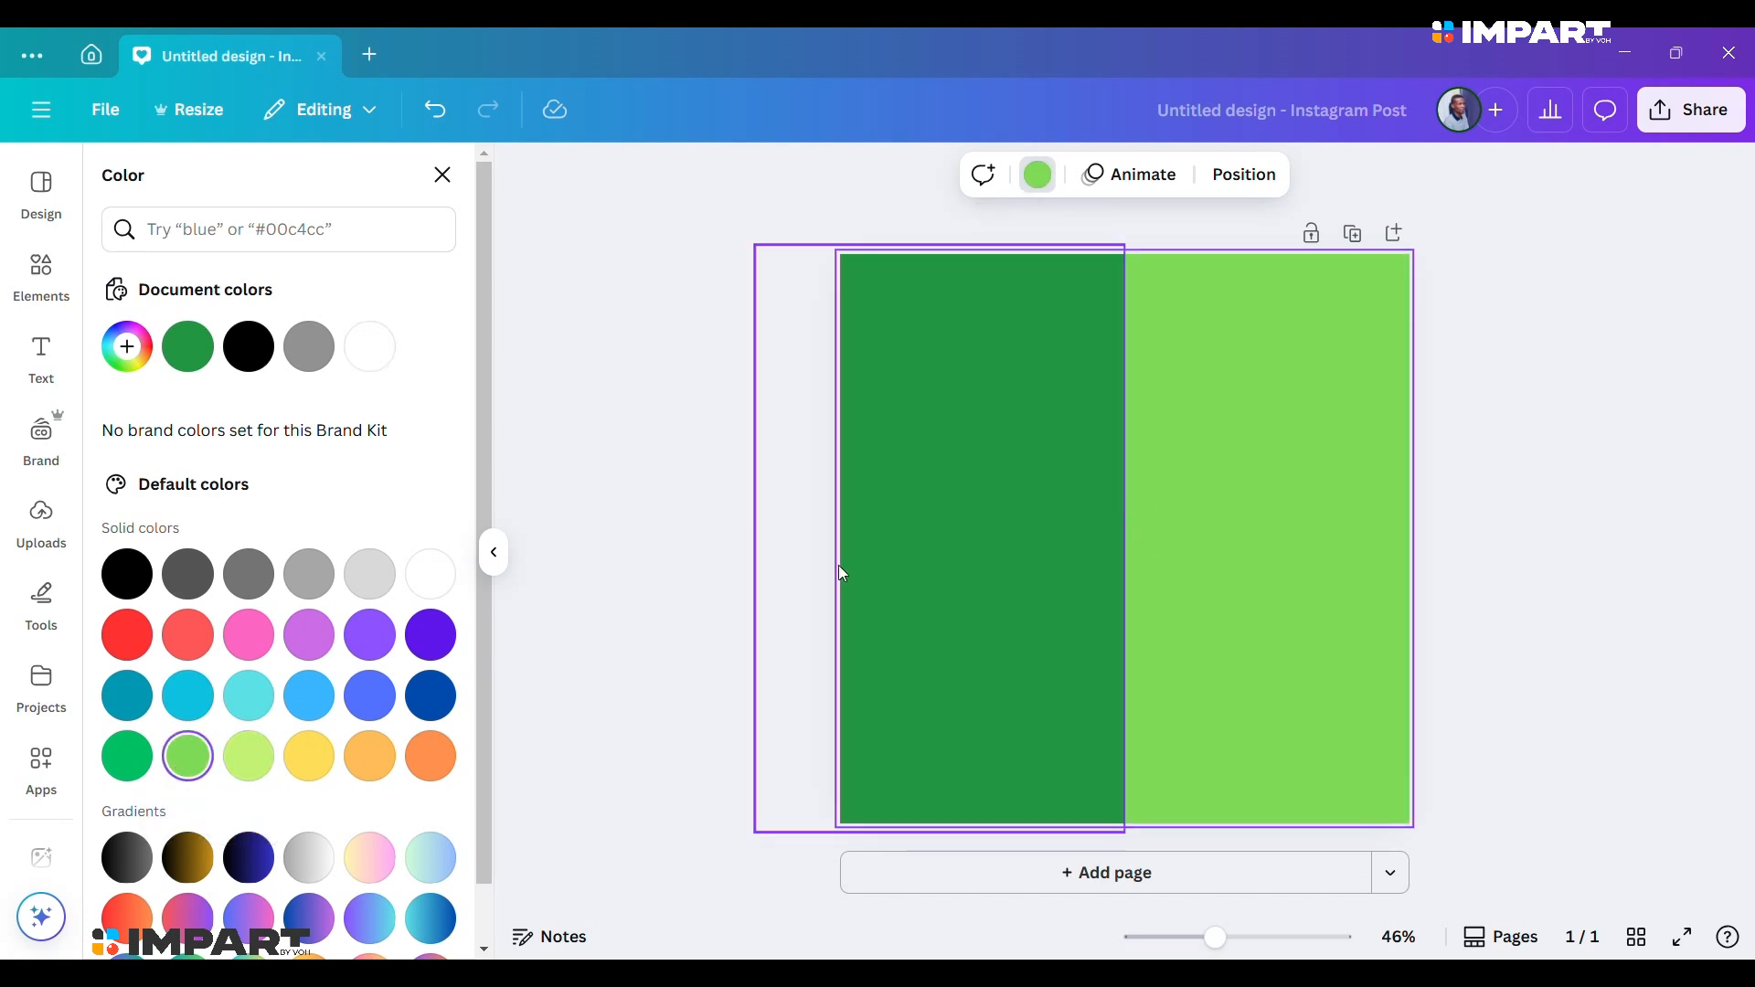
pyautogui.click(120, 354)
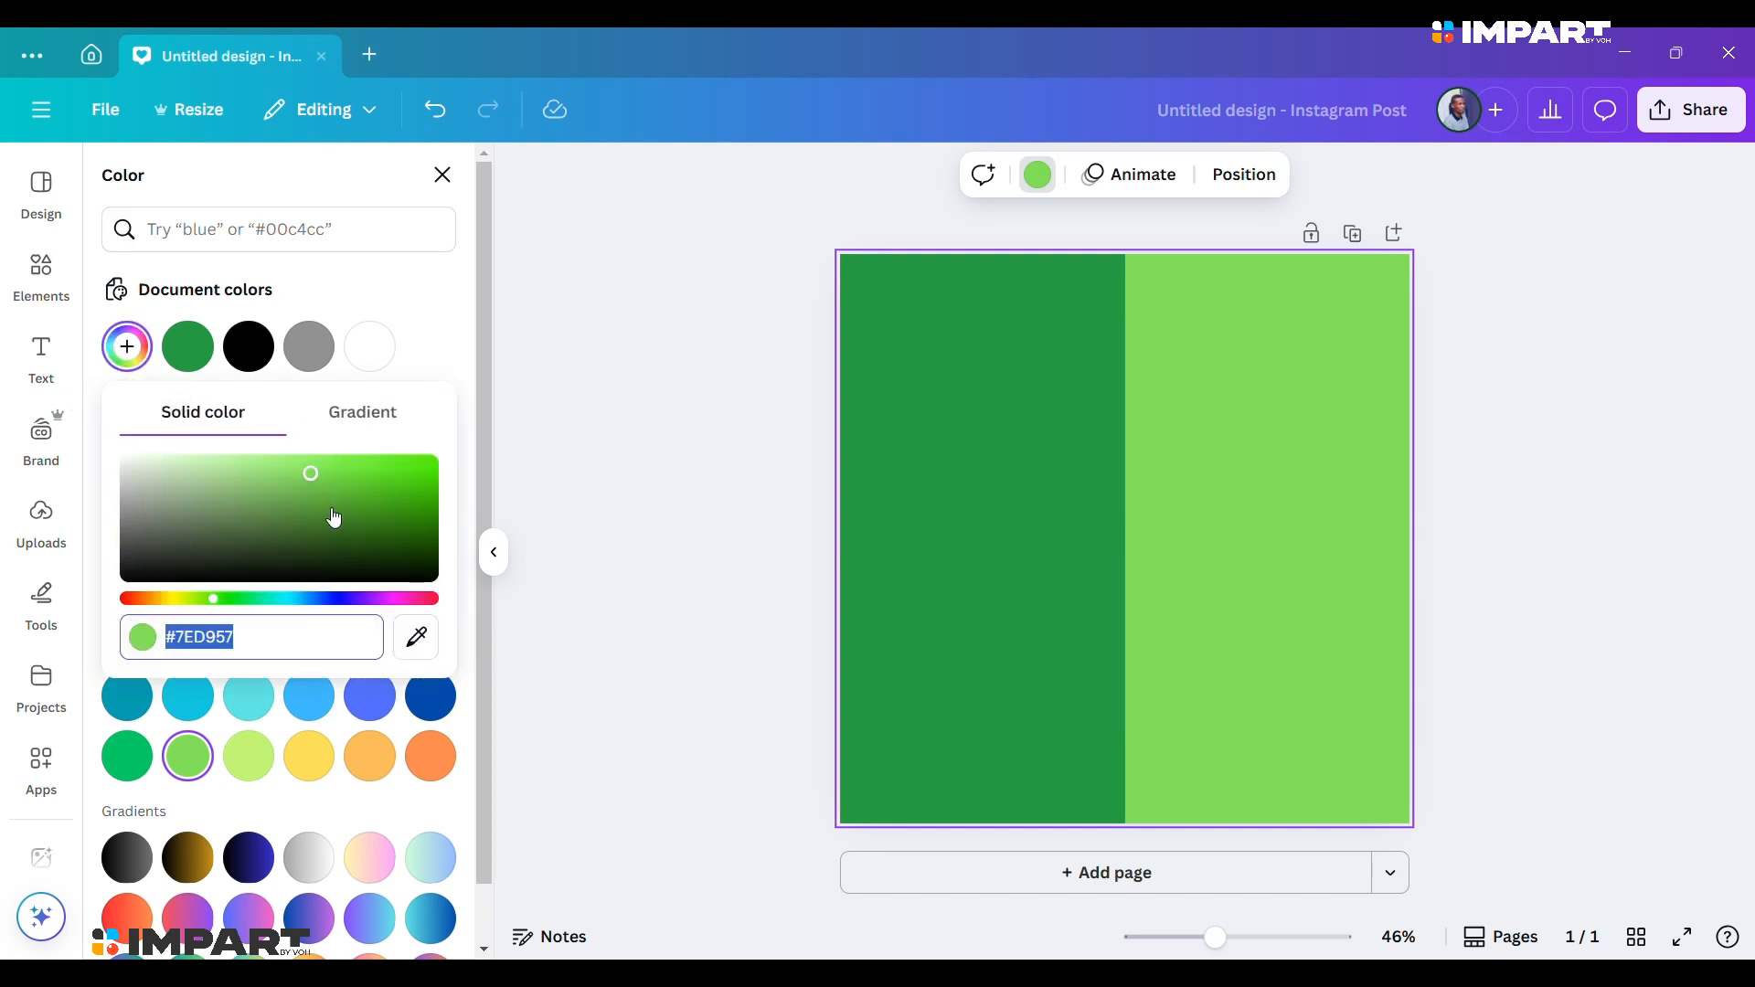
pyautogui.click(312, 471)
pyautogui.moveTo(312, 470); pyautogui.dragTo(306, 462)
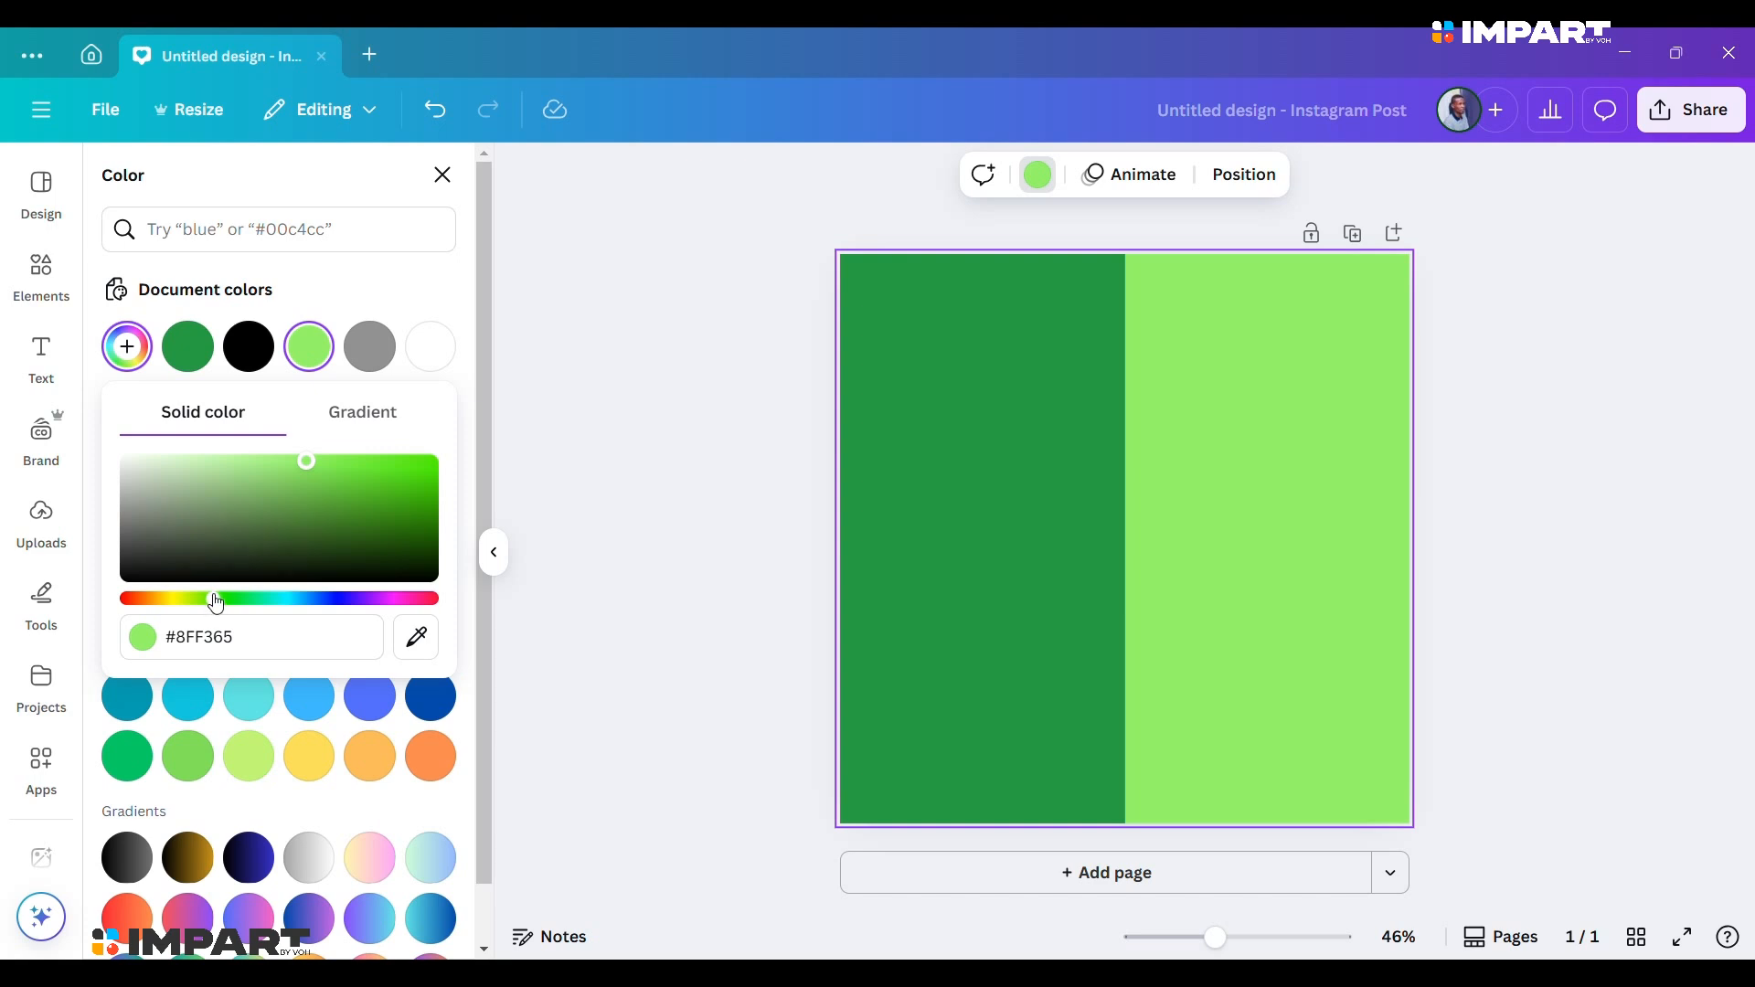
pyautogui.moveTo(213, 596); pyautogui.dragTo(195, 607)
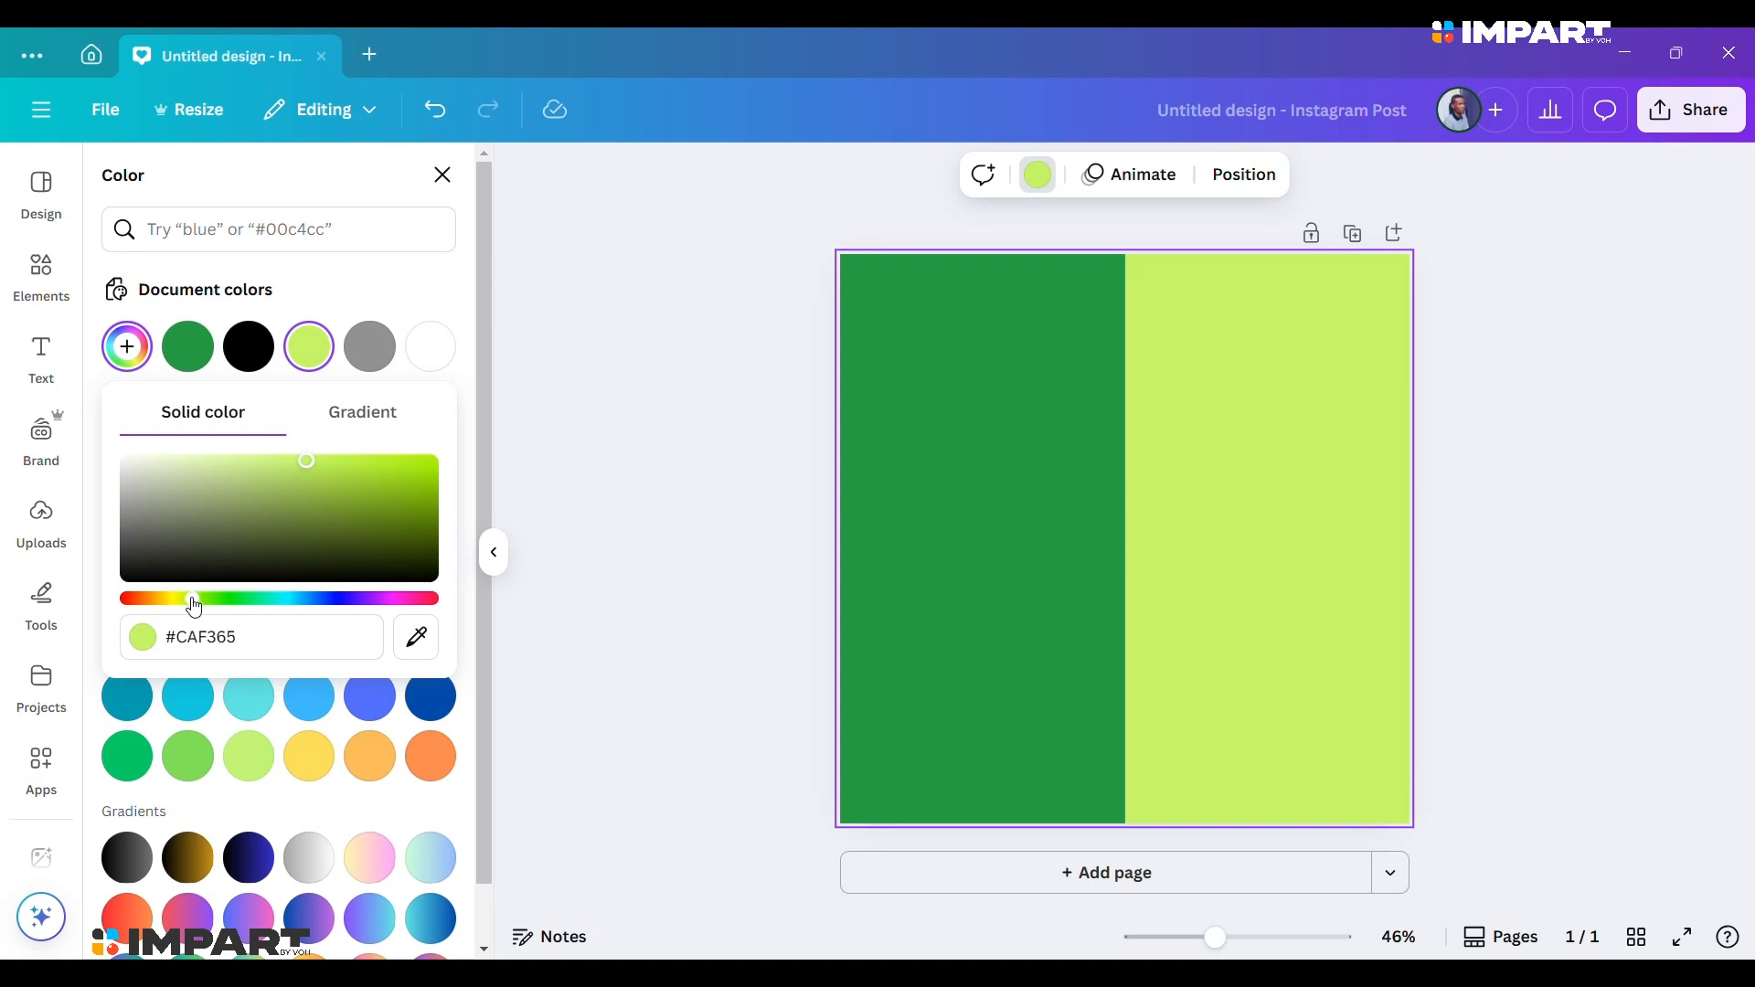
pyautogui.moveTo(305, 468); pyautogui.dragTo(312, 464)
pyautogui.click(1489, 417)
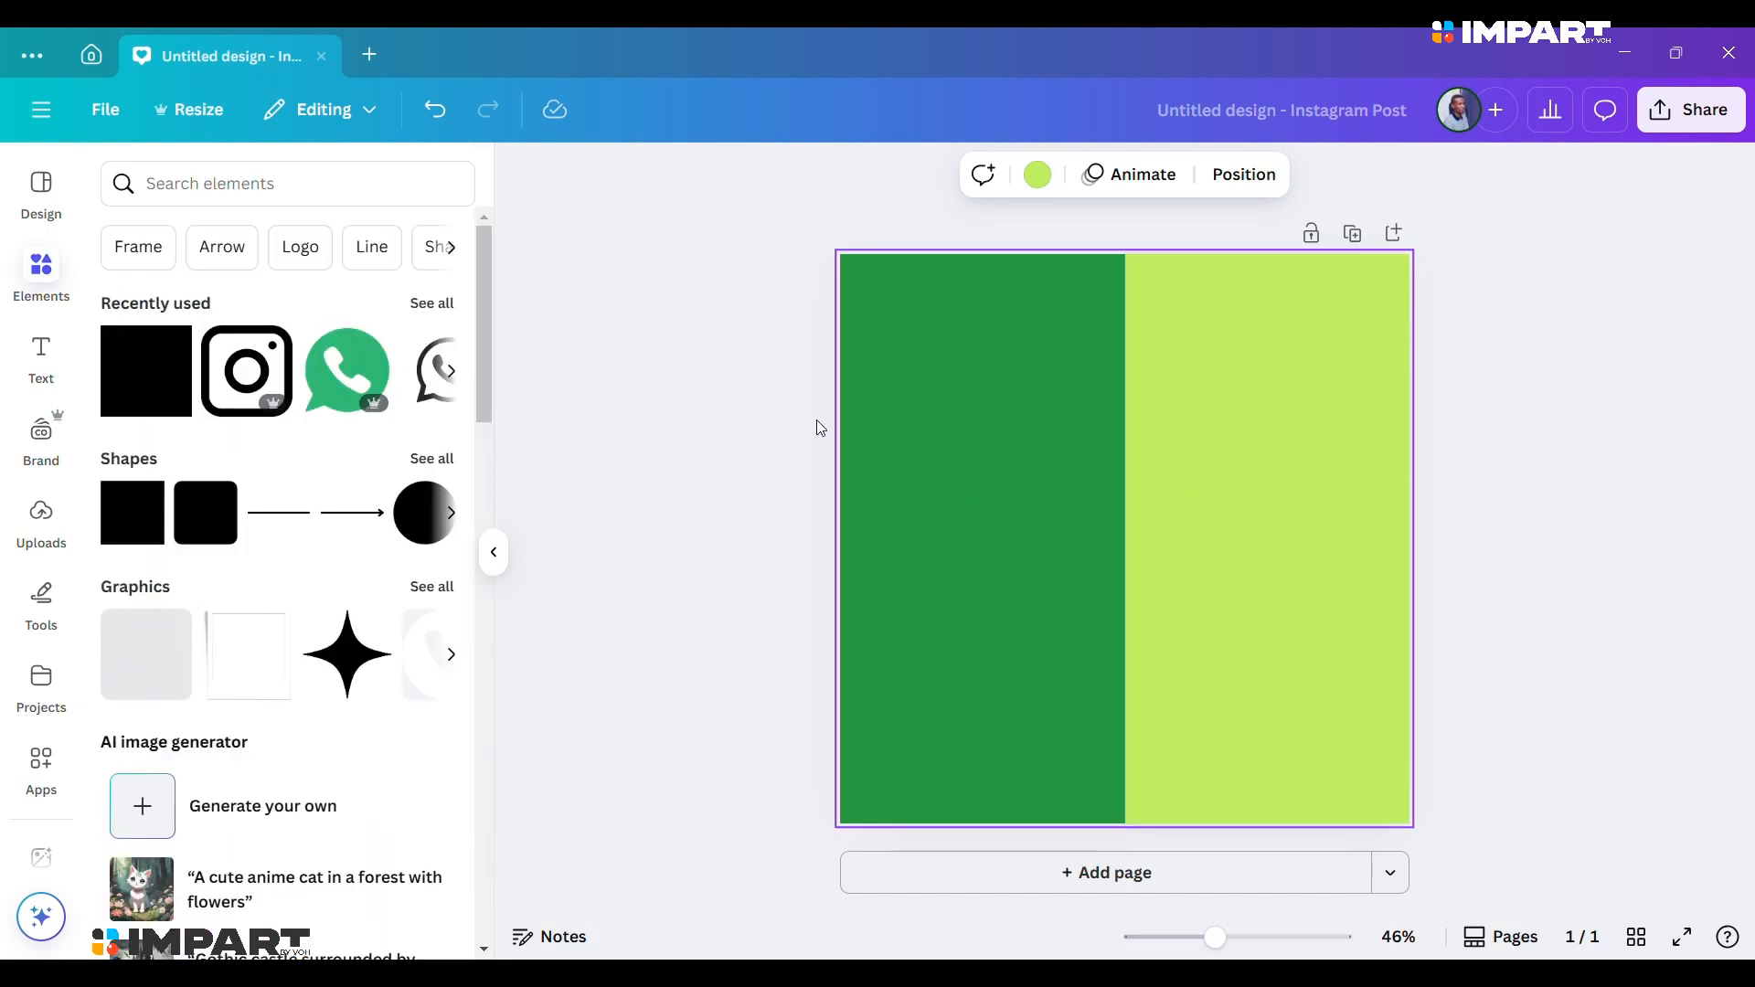
# Add a circle shape at the centre of the page, over the boundary between the two green halves.
pyautogui.click(650, 337)
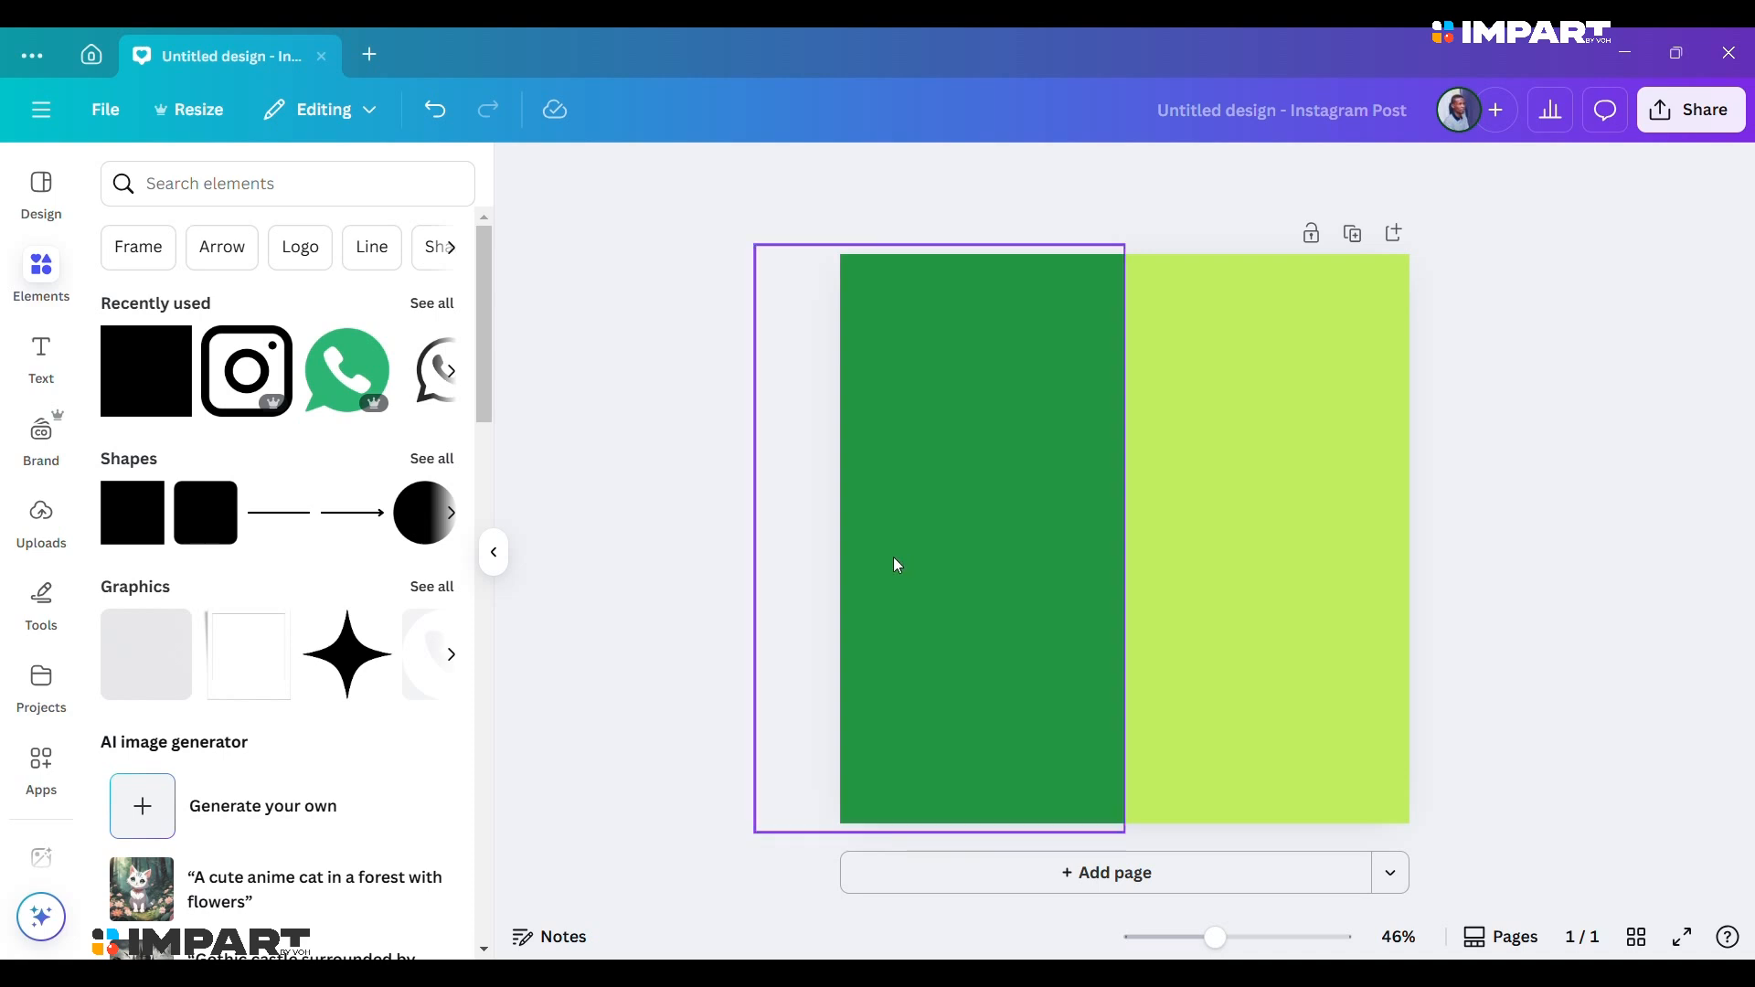
pyautogui.click(414, 533)
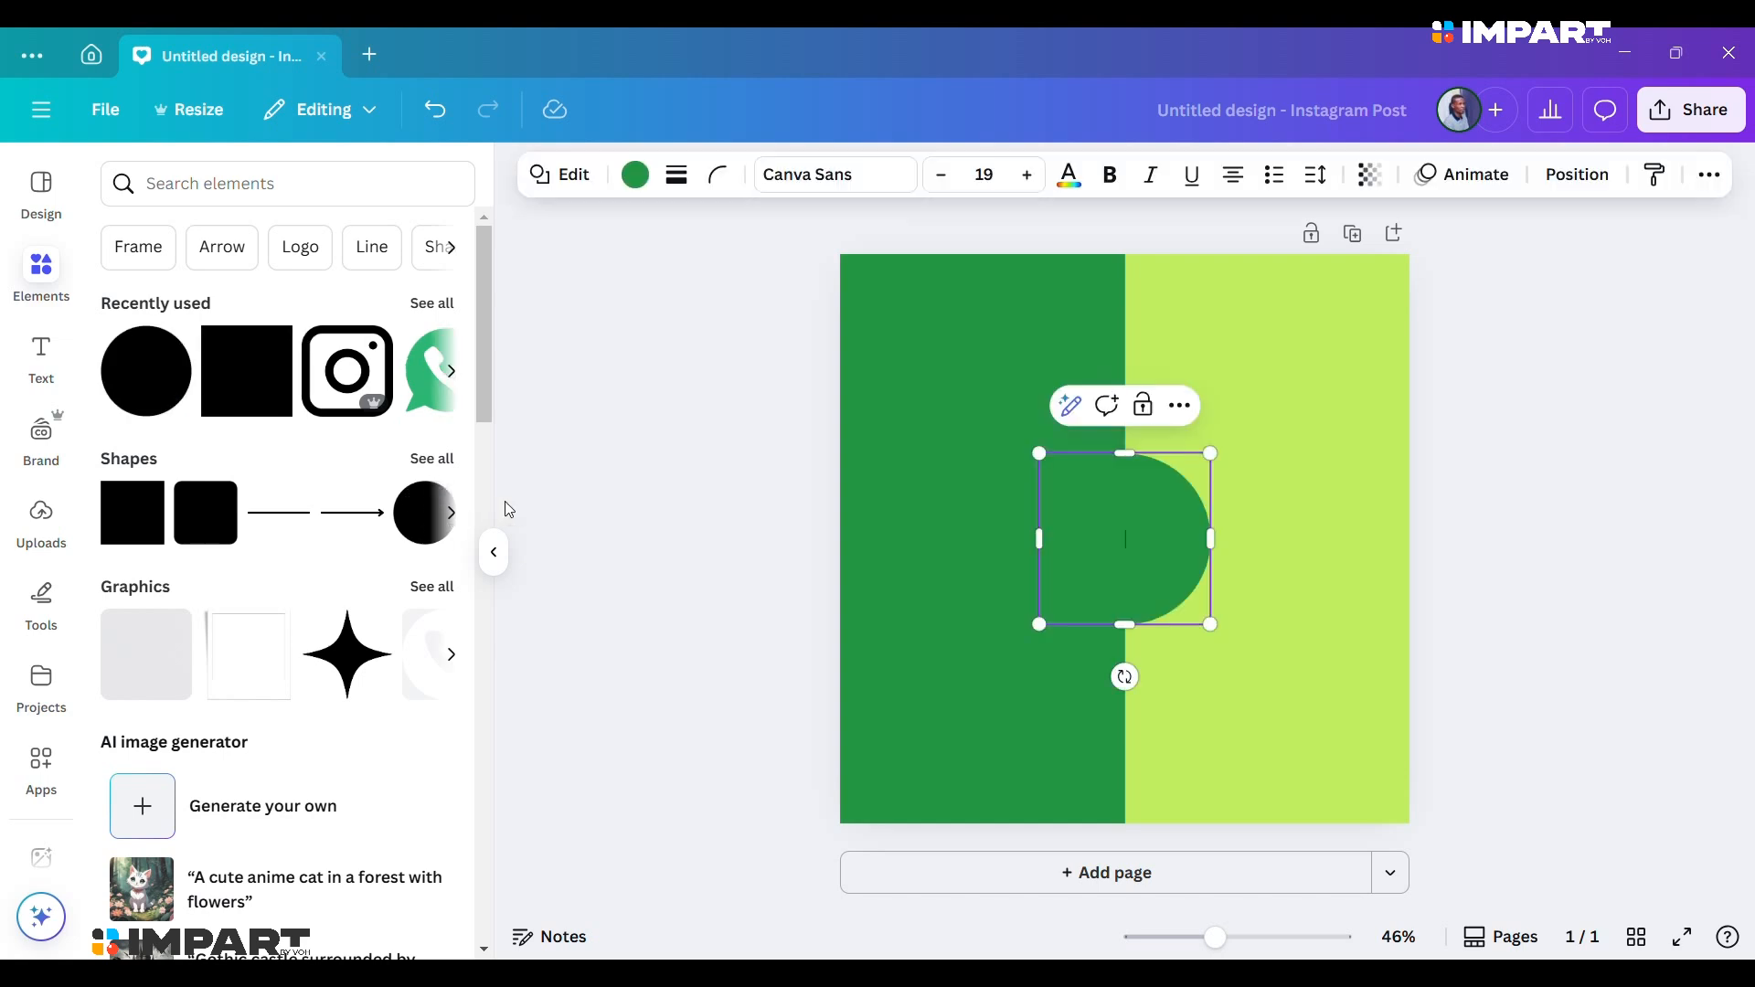
pyautogui.click(1236, 494)
pyautogui.click(1157, 519)
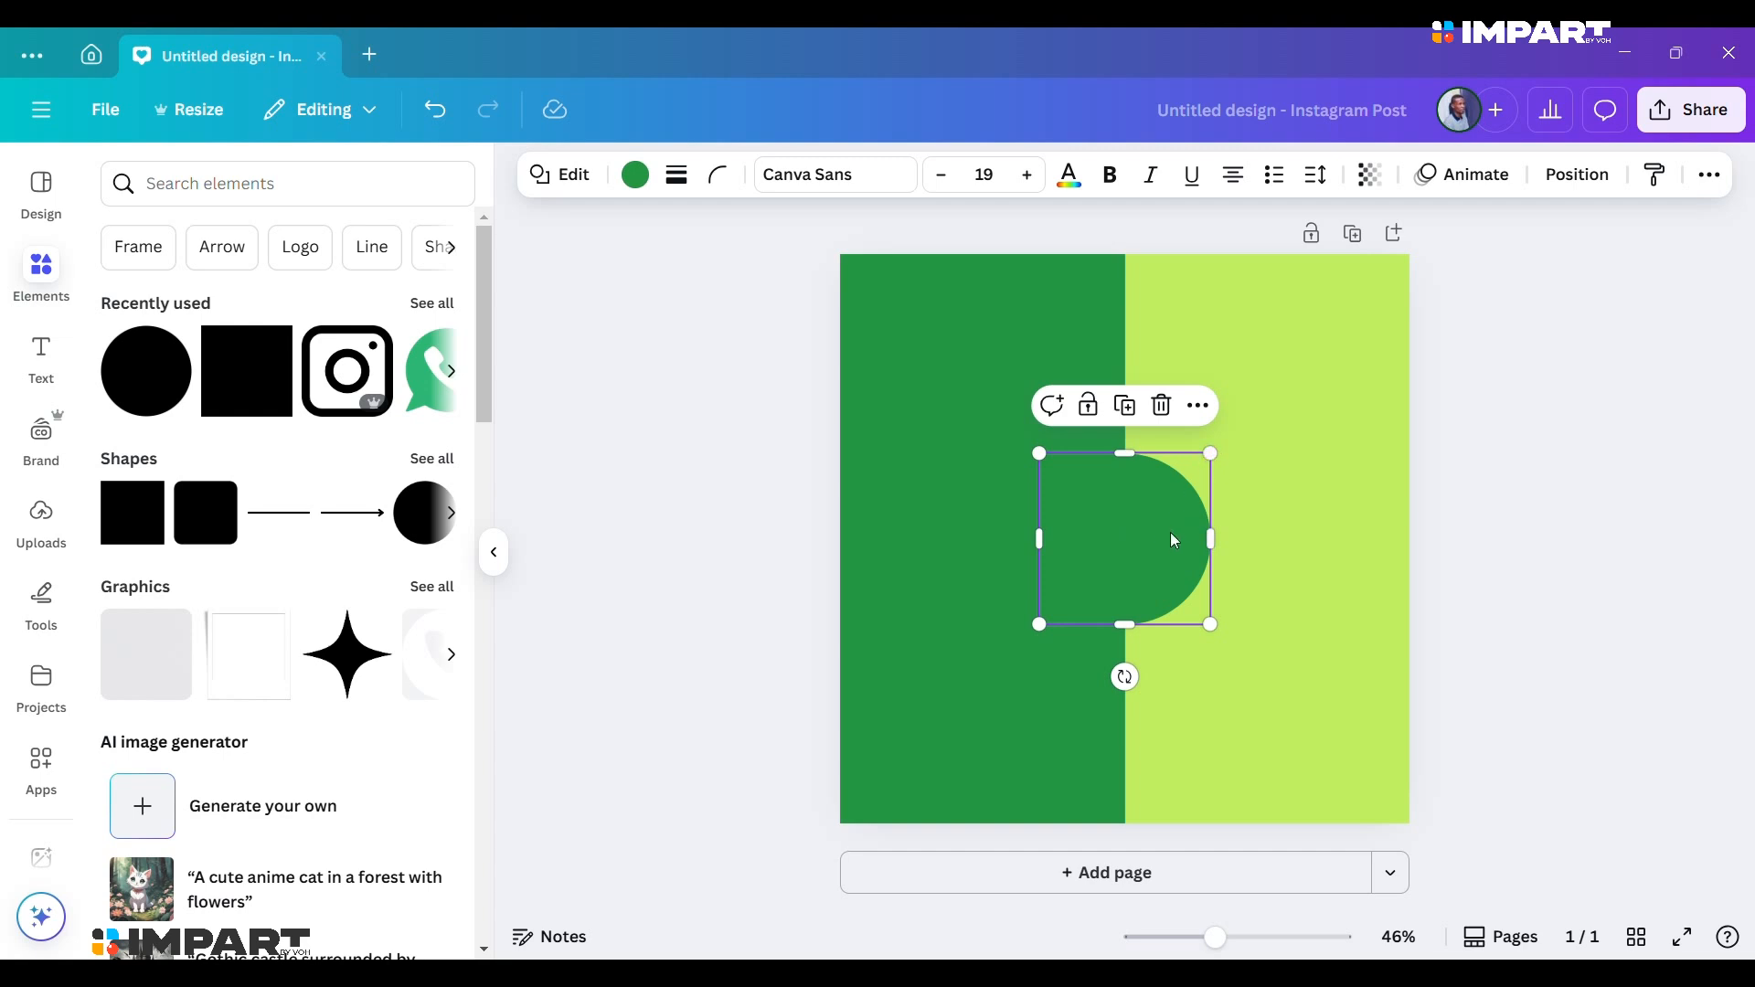
# Try placing the uploaded portrait photo of the girl in braids on the green circle, and remove the photo.
pyautogui.click(42, 521)
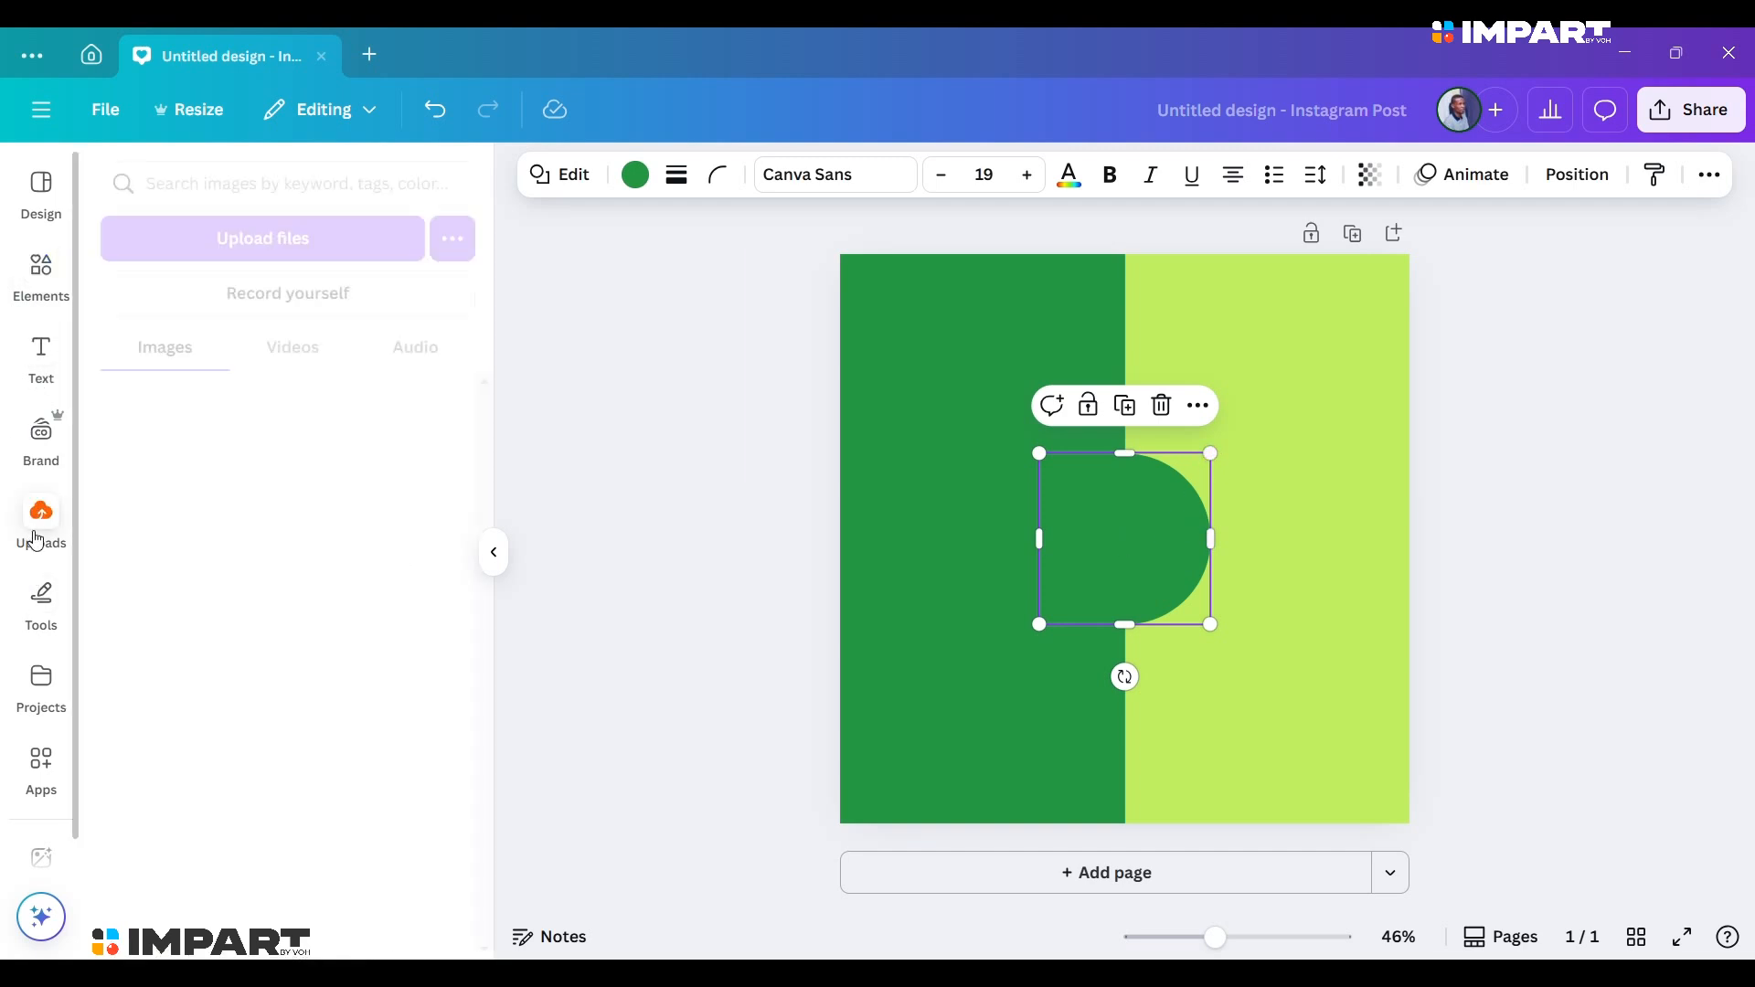
pyautogui.moveTo(366, 440); pyautogui.dragTo(1103, 504)
pyautogui.moveTo(1238, 508); pyautogui.dragTo(1156, 622)
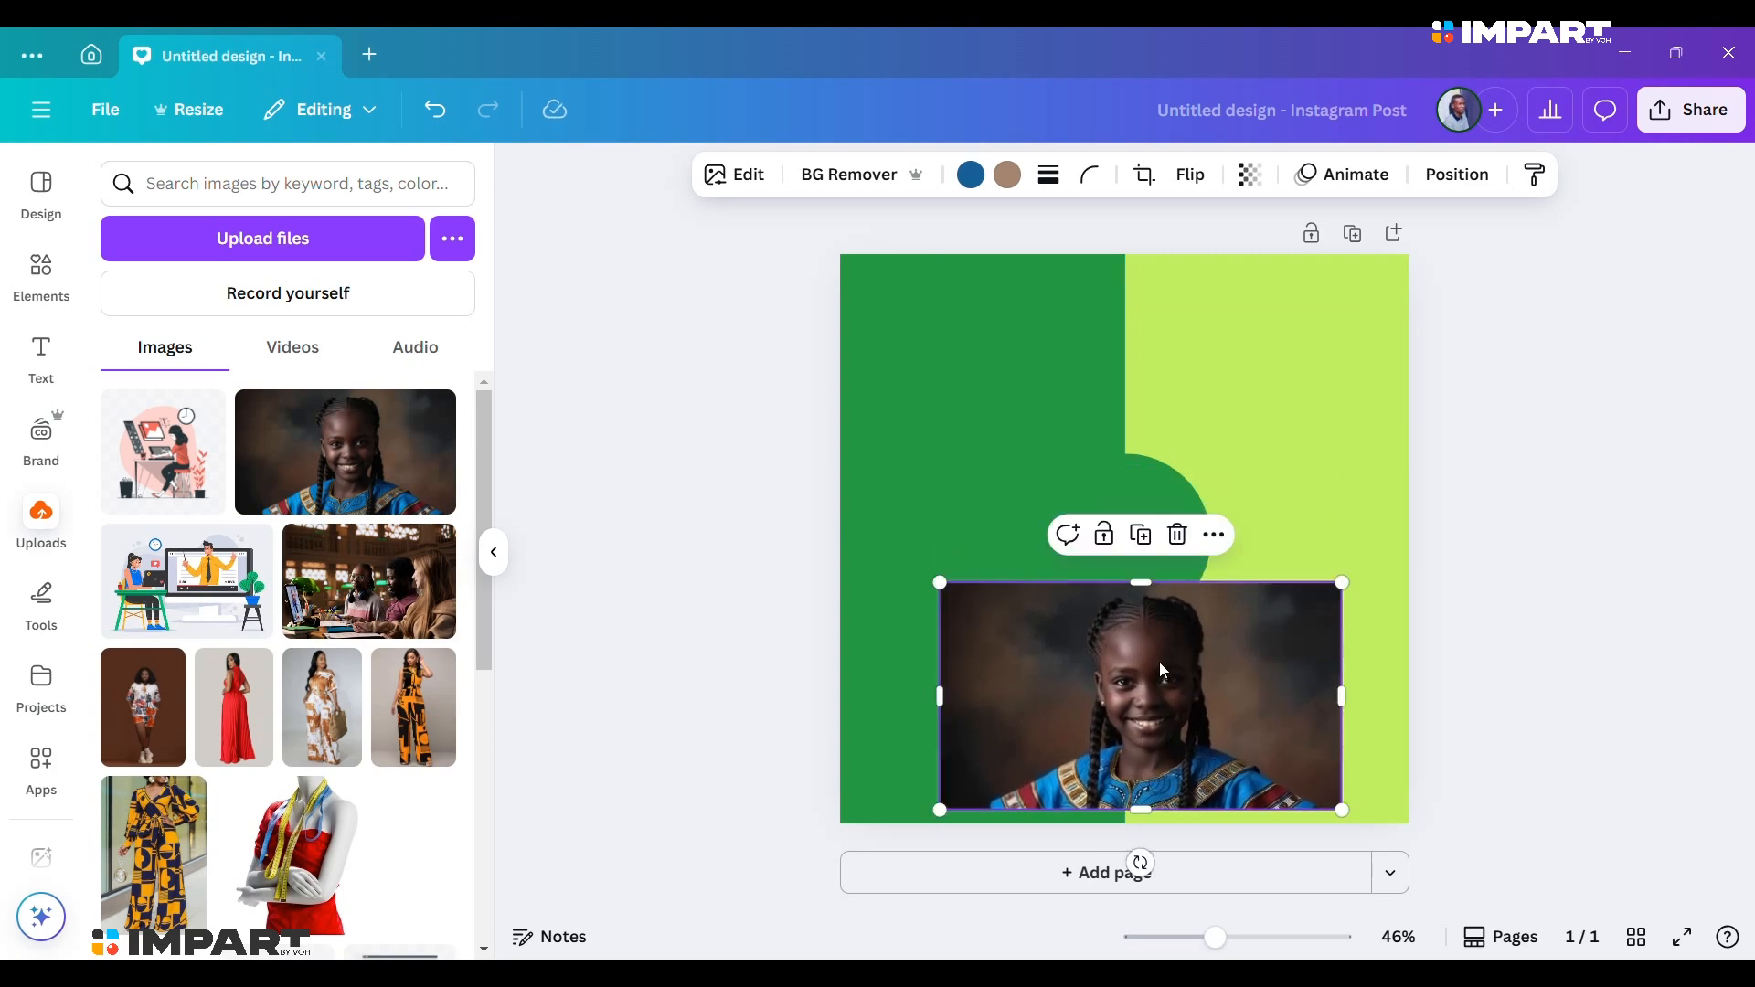
pyautogui.press('Delete')
# Replace the green circle at the page centre with the plain borderless circular frame found by searching elements for "frame circle".
pyautogui.click(1133, 552)
pyautogui.press('Delete')
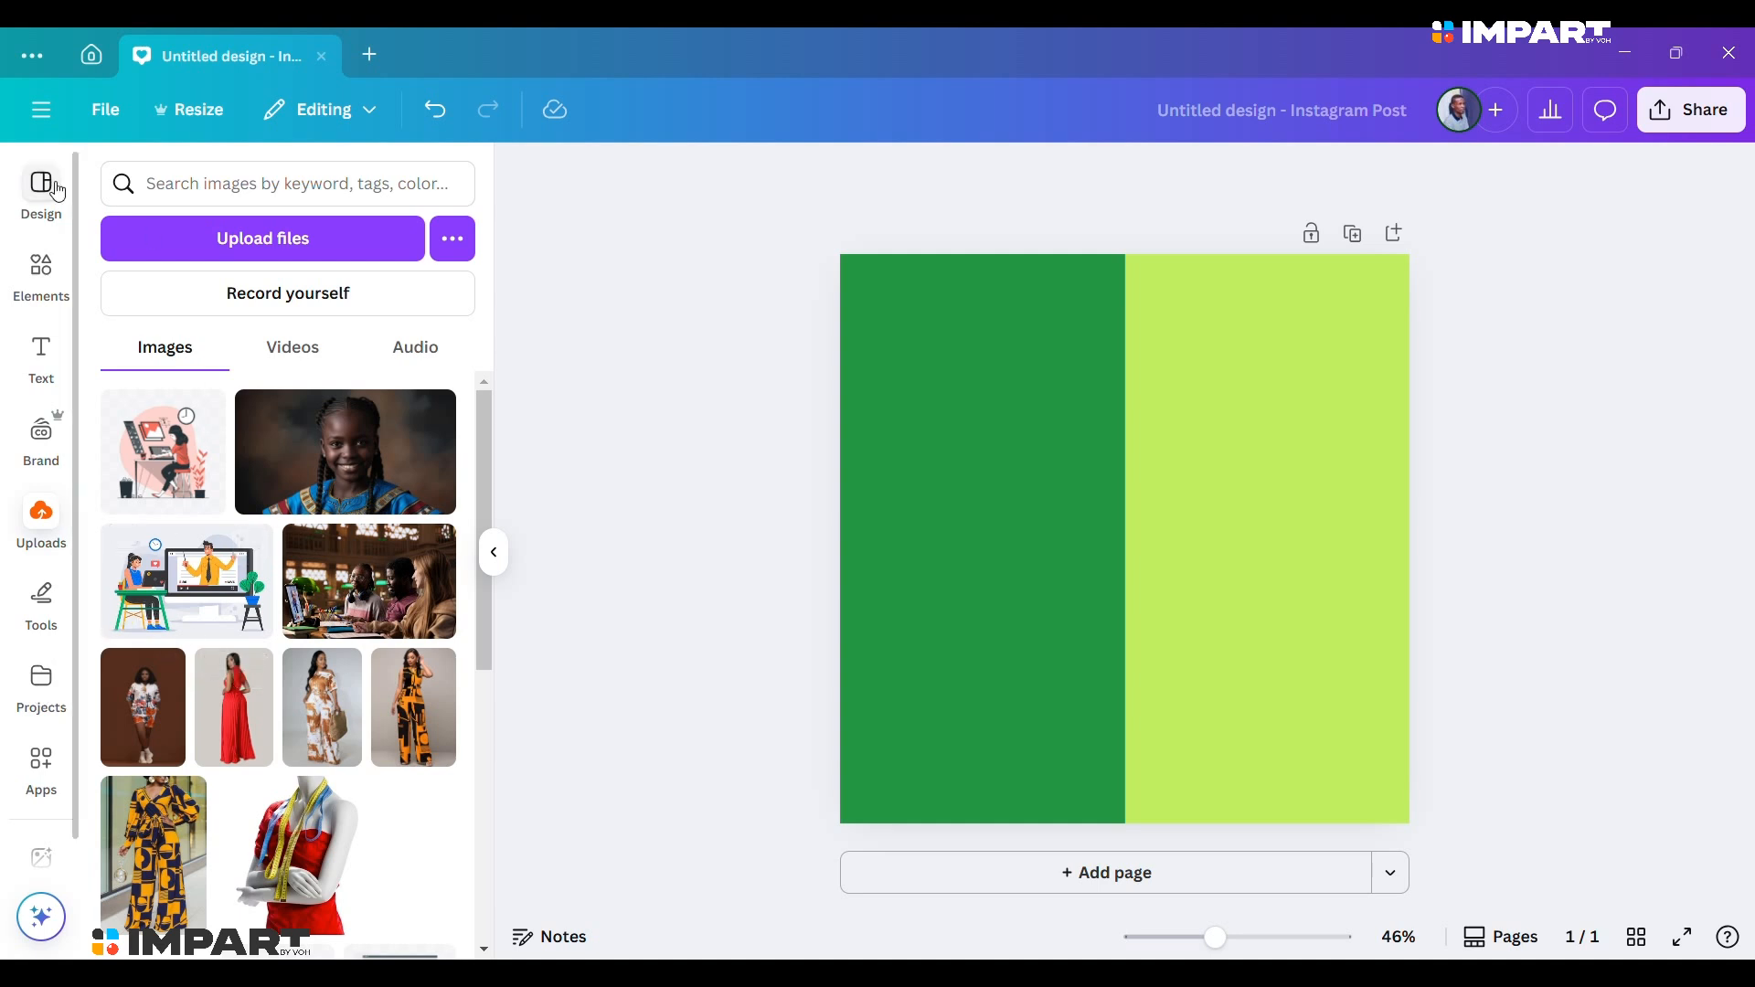
pyautogui.click(38, 295)
pyautogui.click(234, 185)
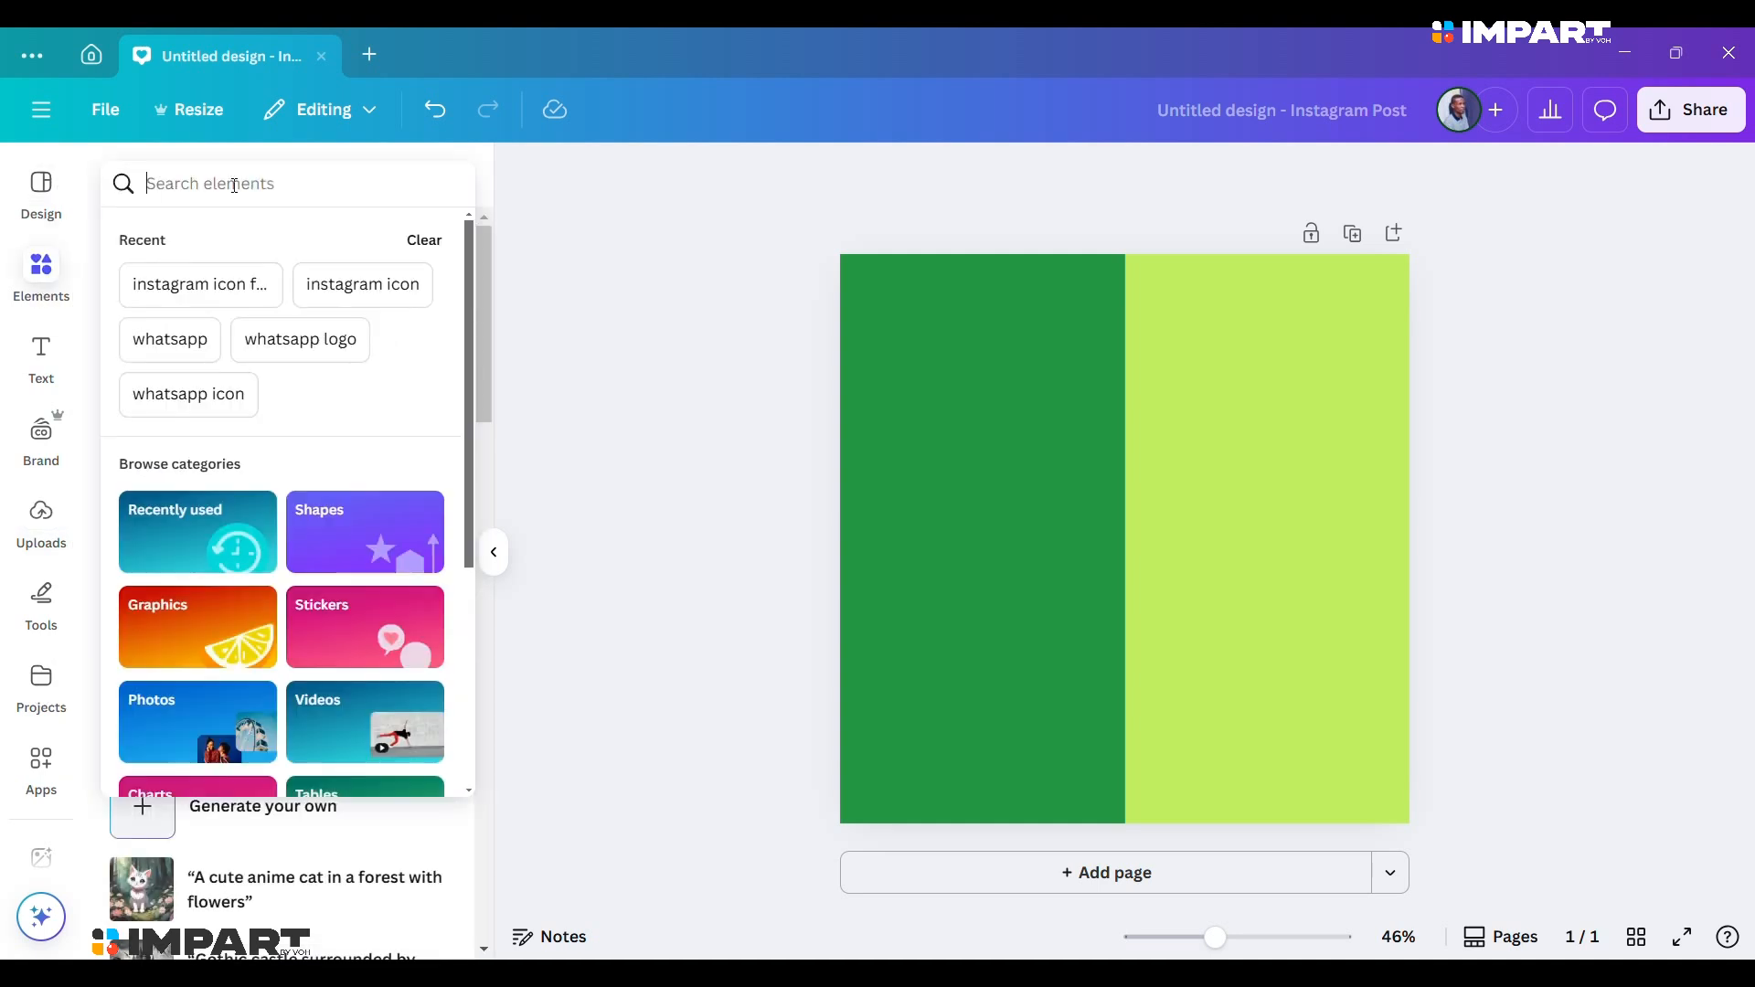
pyautogui.write('fram')
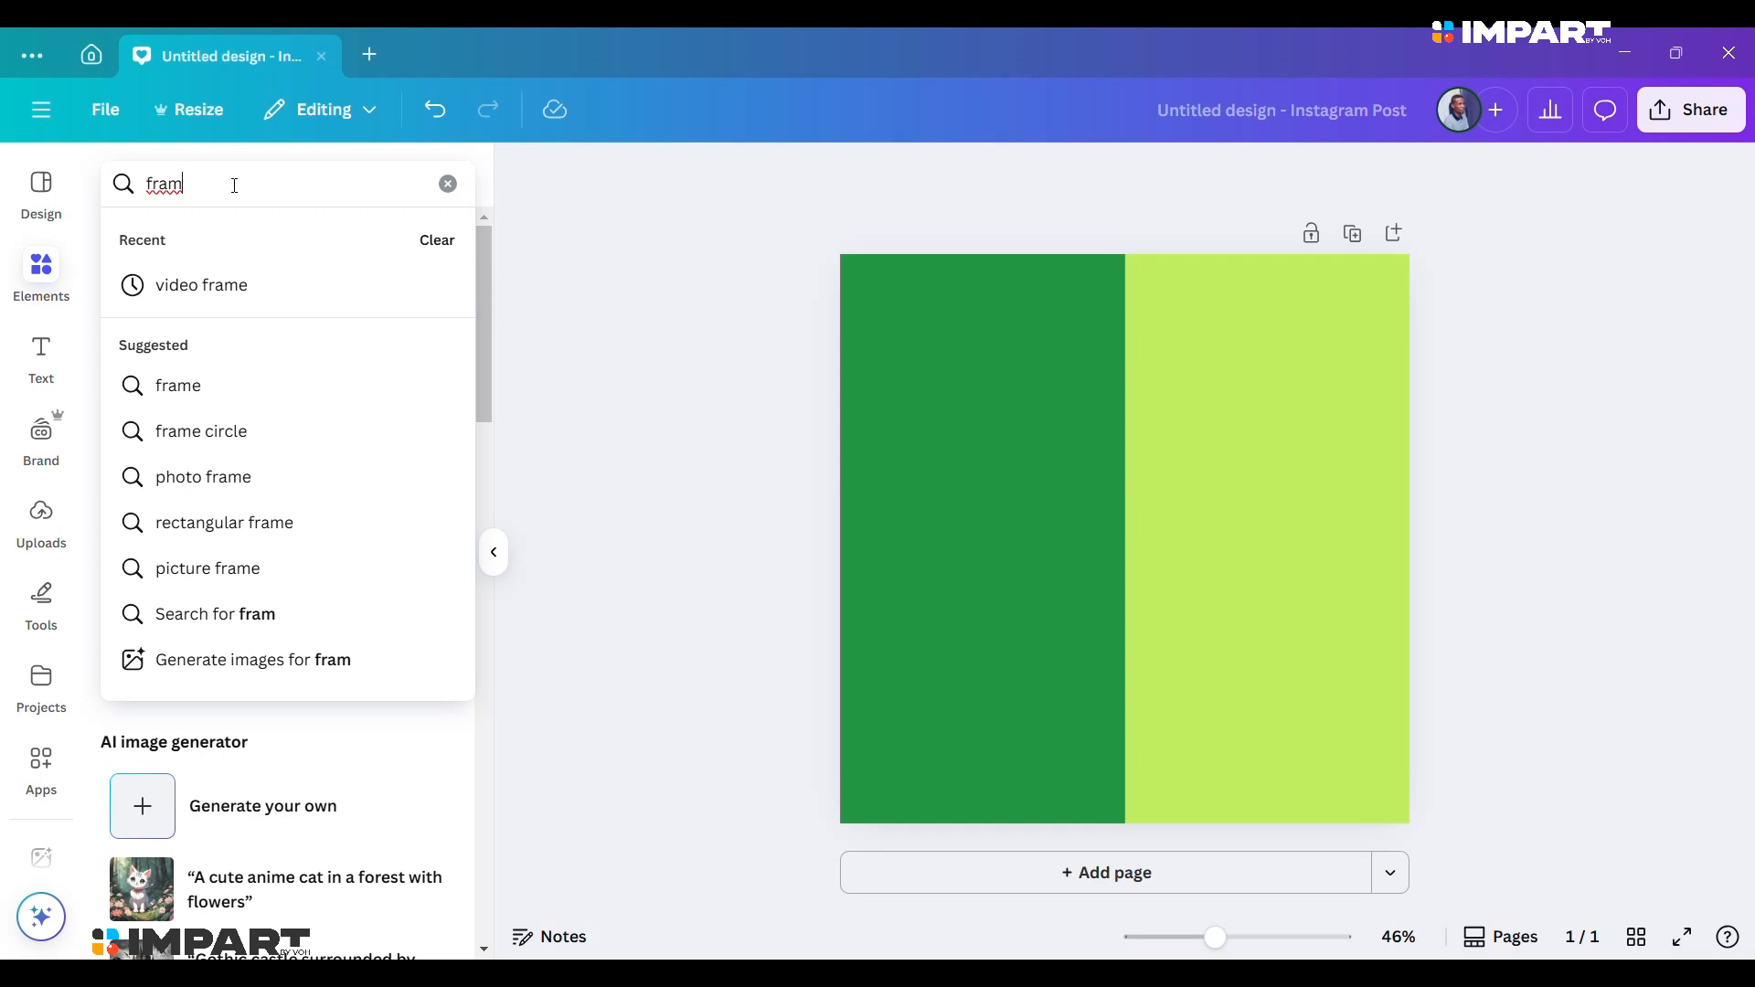
pyautogui.write('e')
pyautogui.click(204, 432)
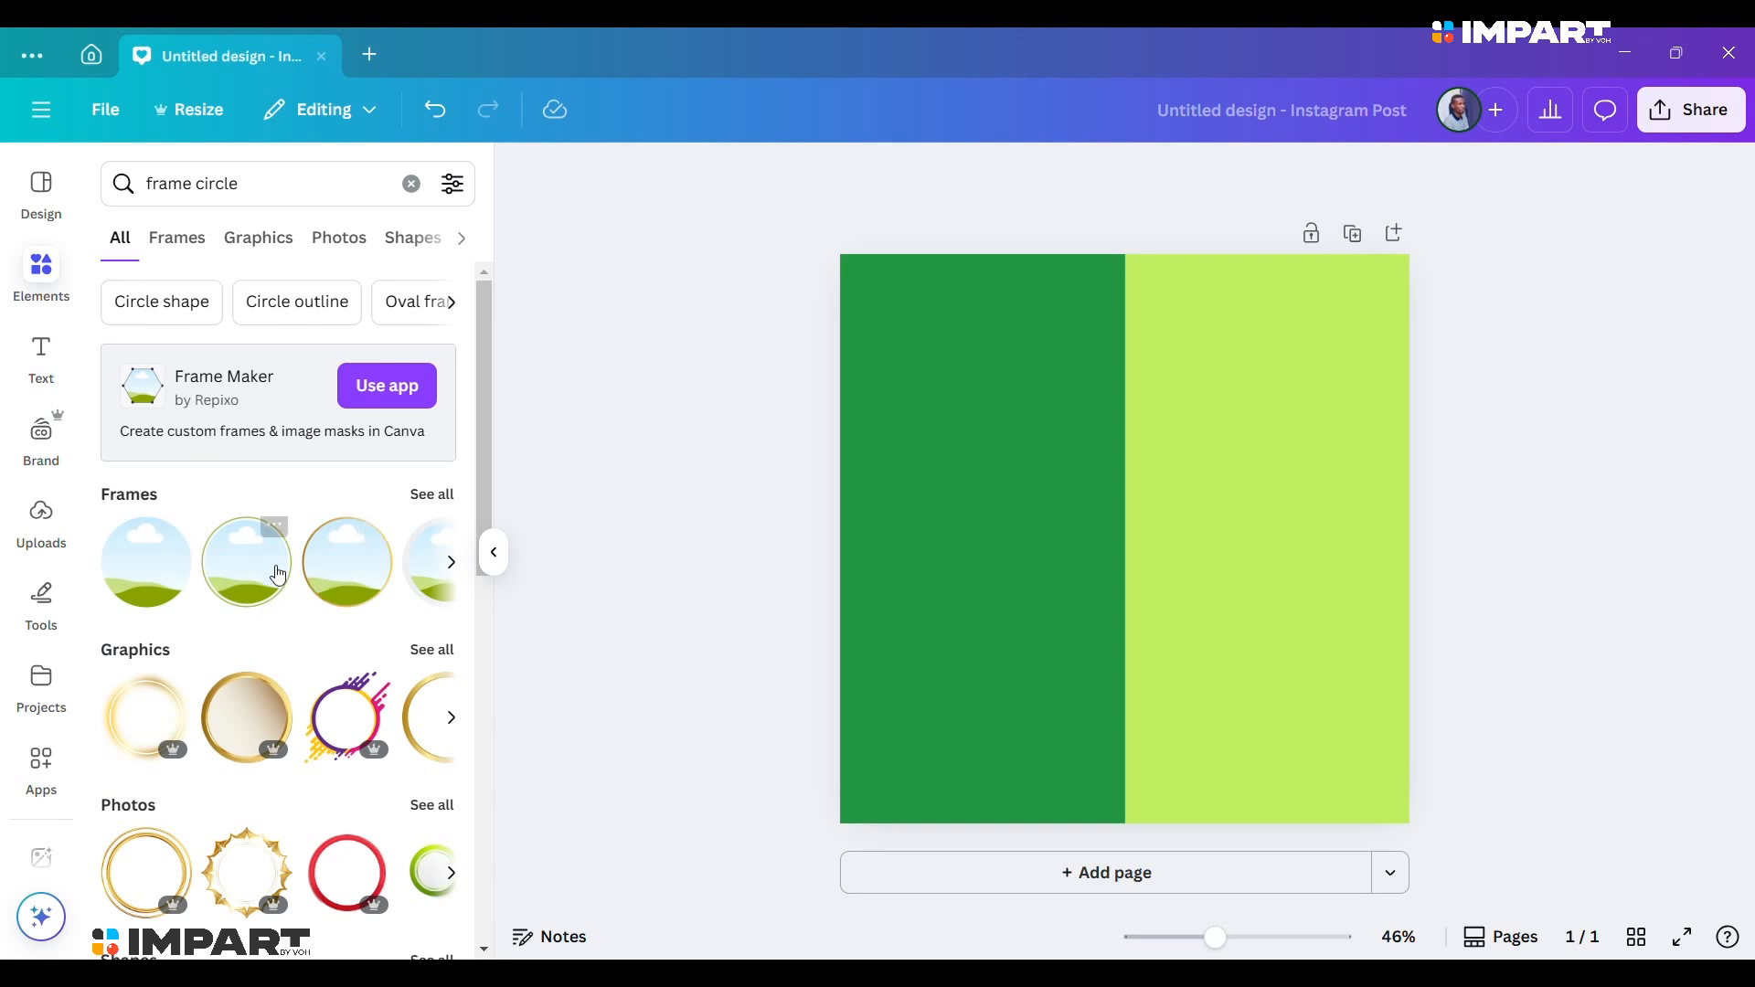
pyautogui.click(141, 586)
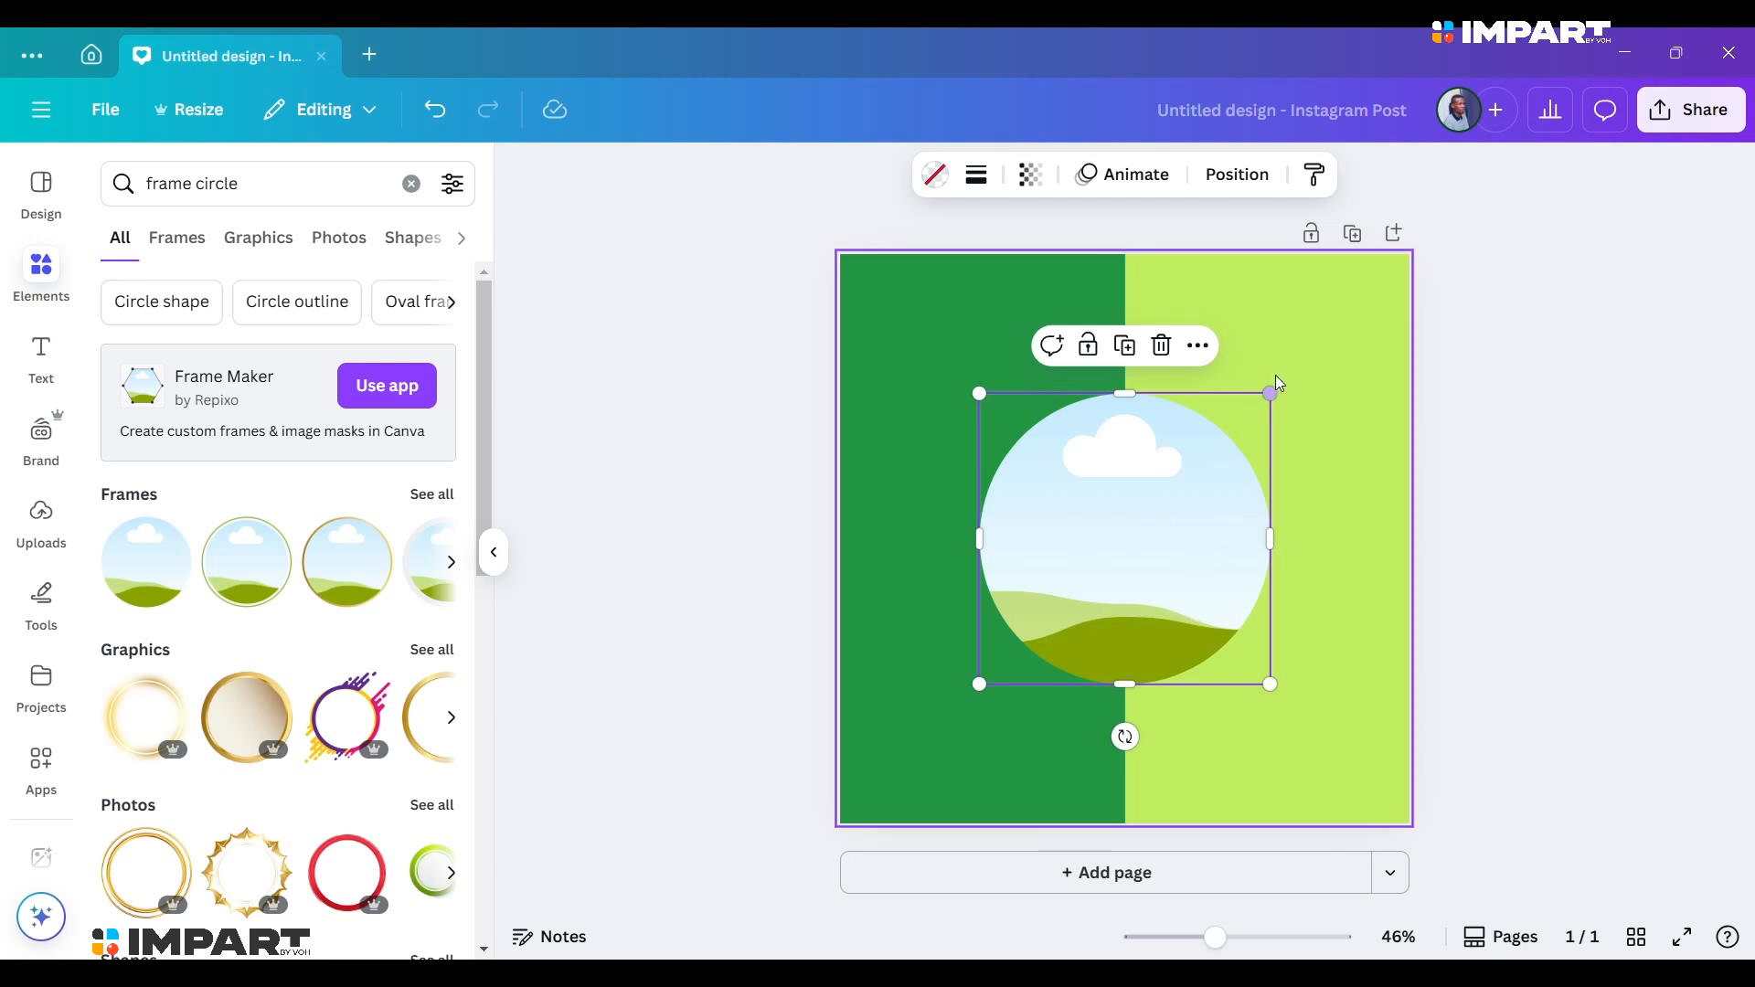
# Enlarge the circular frame and centre it on the page, leaving a margin of about 176 on every side.
pyautogui.moveTo(1266, 396); pyautogui.dragTo(1359, 316)
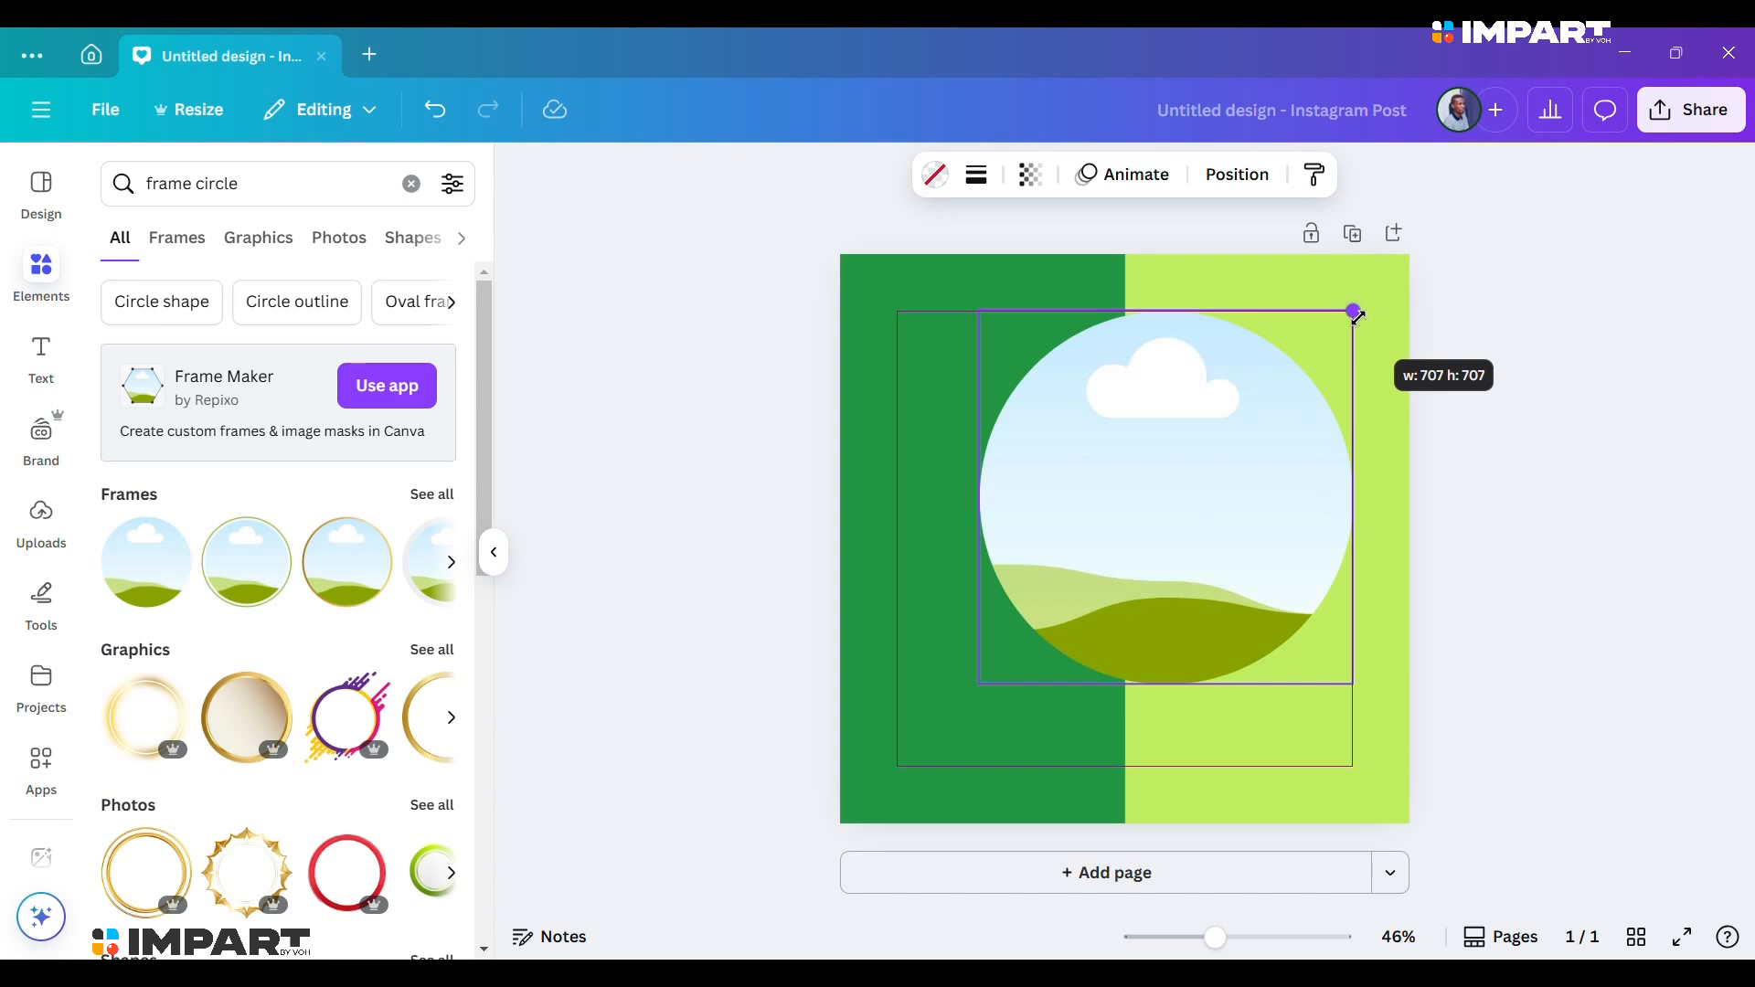
pyautogui.moveTo(1359, 316); pyautogui.dragTo(1344, 384)
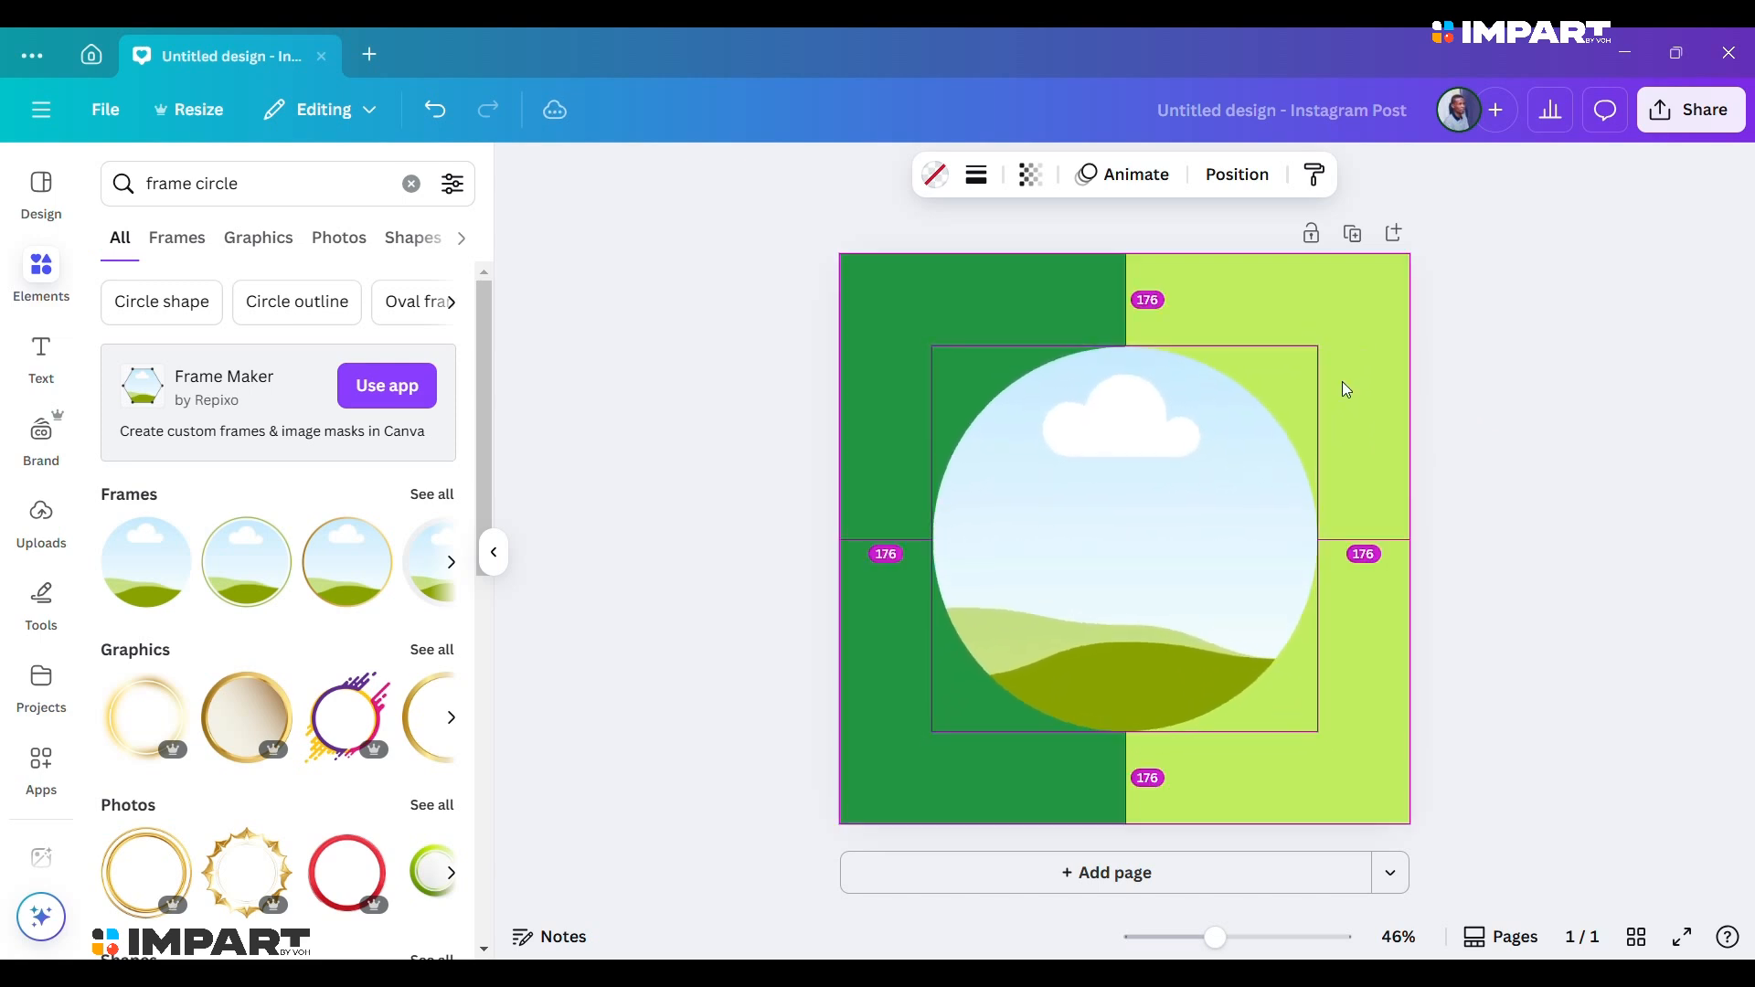
pyautogui.moveTo(1123, 520)
pyautogui.mouseDown()
pyautogui.moveTo(1171, 505)
pyautogui.moveTo(1125, 514)
pyautogui.moveTo(1171, 509)
pyautogui.moveTo(1168, 525)
pyautogui.moveTo(1131, 506)
pyautogui.mouseUp()
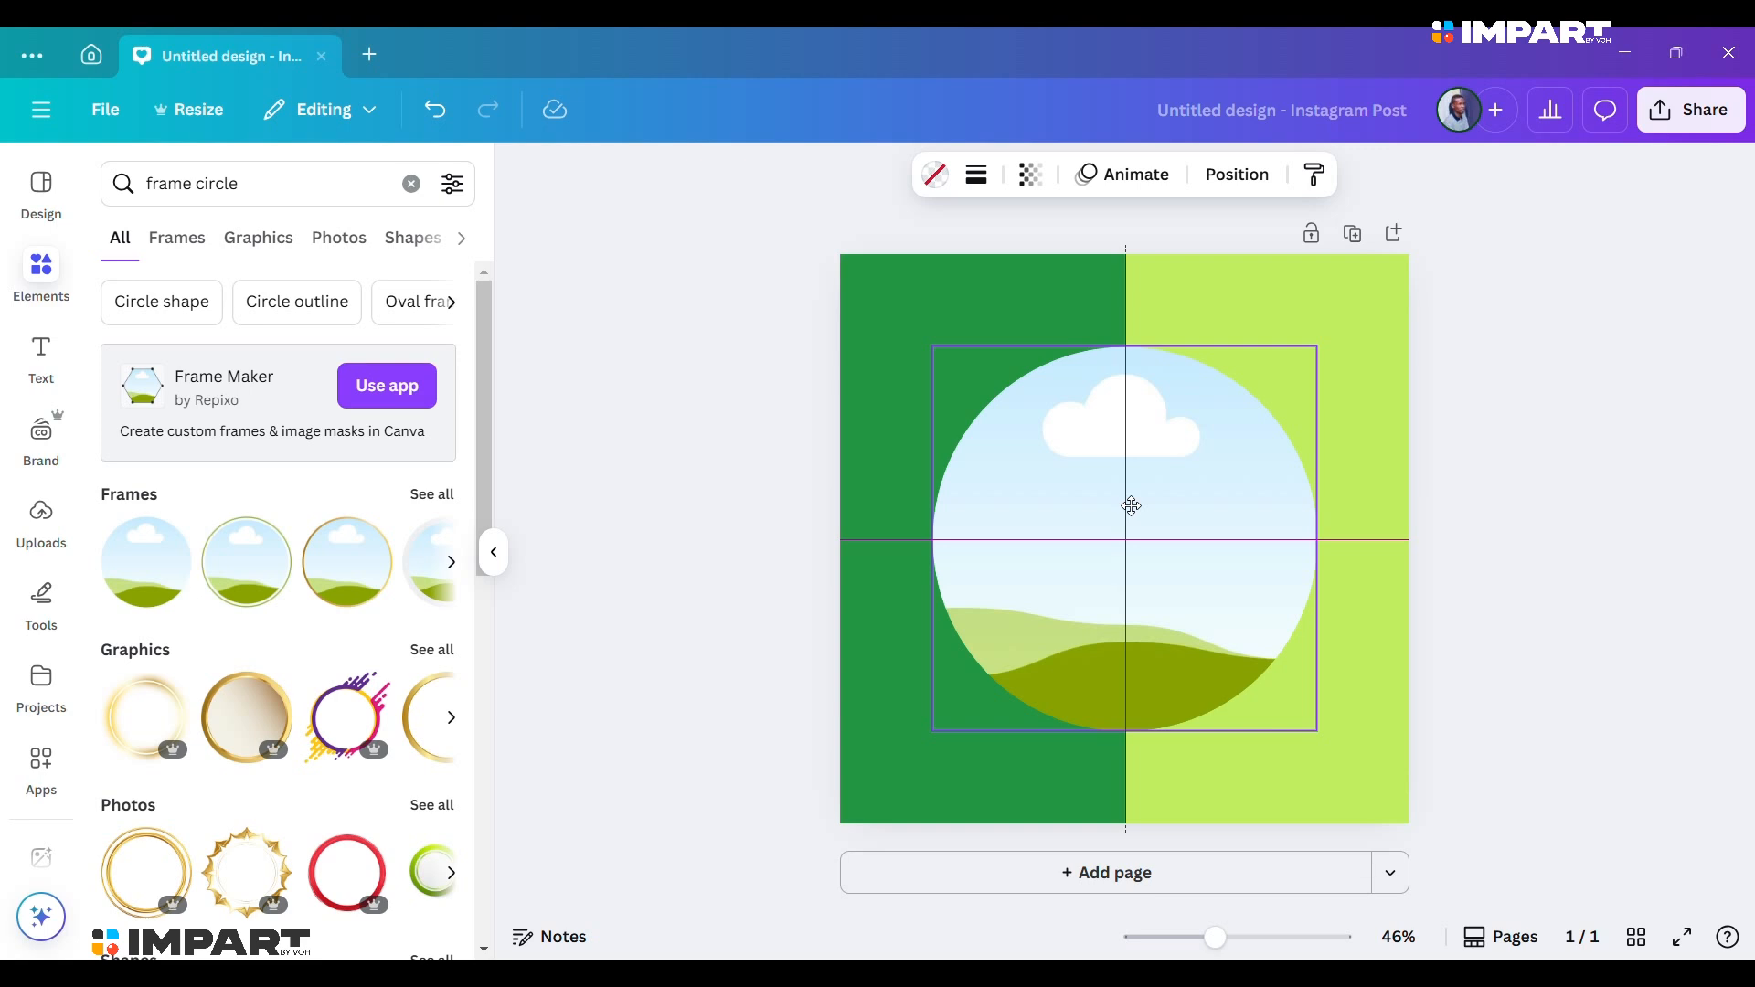
pyautogui.moveTo(1131, 505); pyautogui.dragTo(1134, 513)
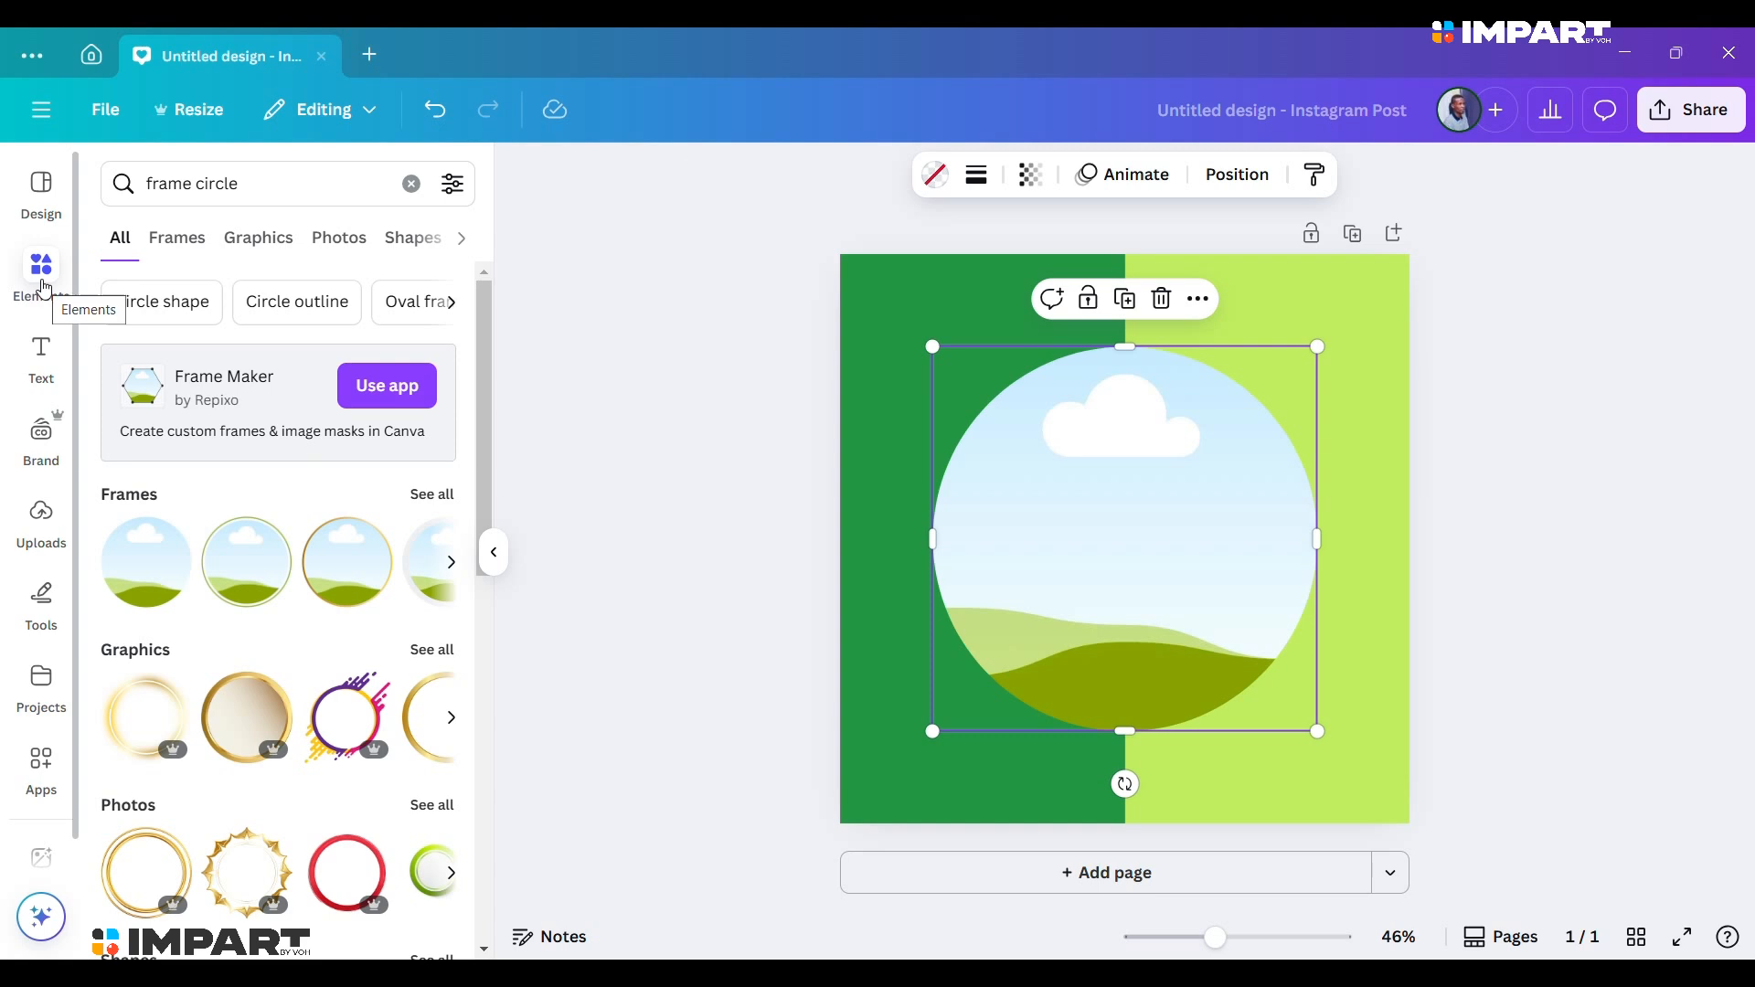
pyautogui.click(142, 194)
pyautogui.press('BackSpace')
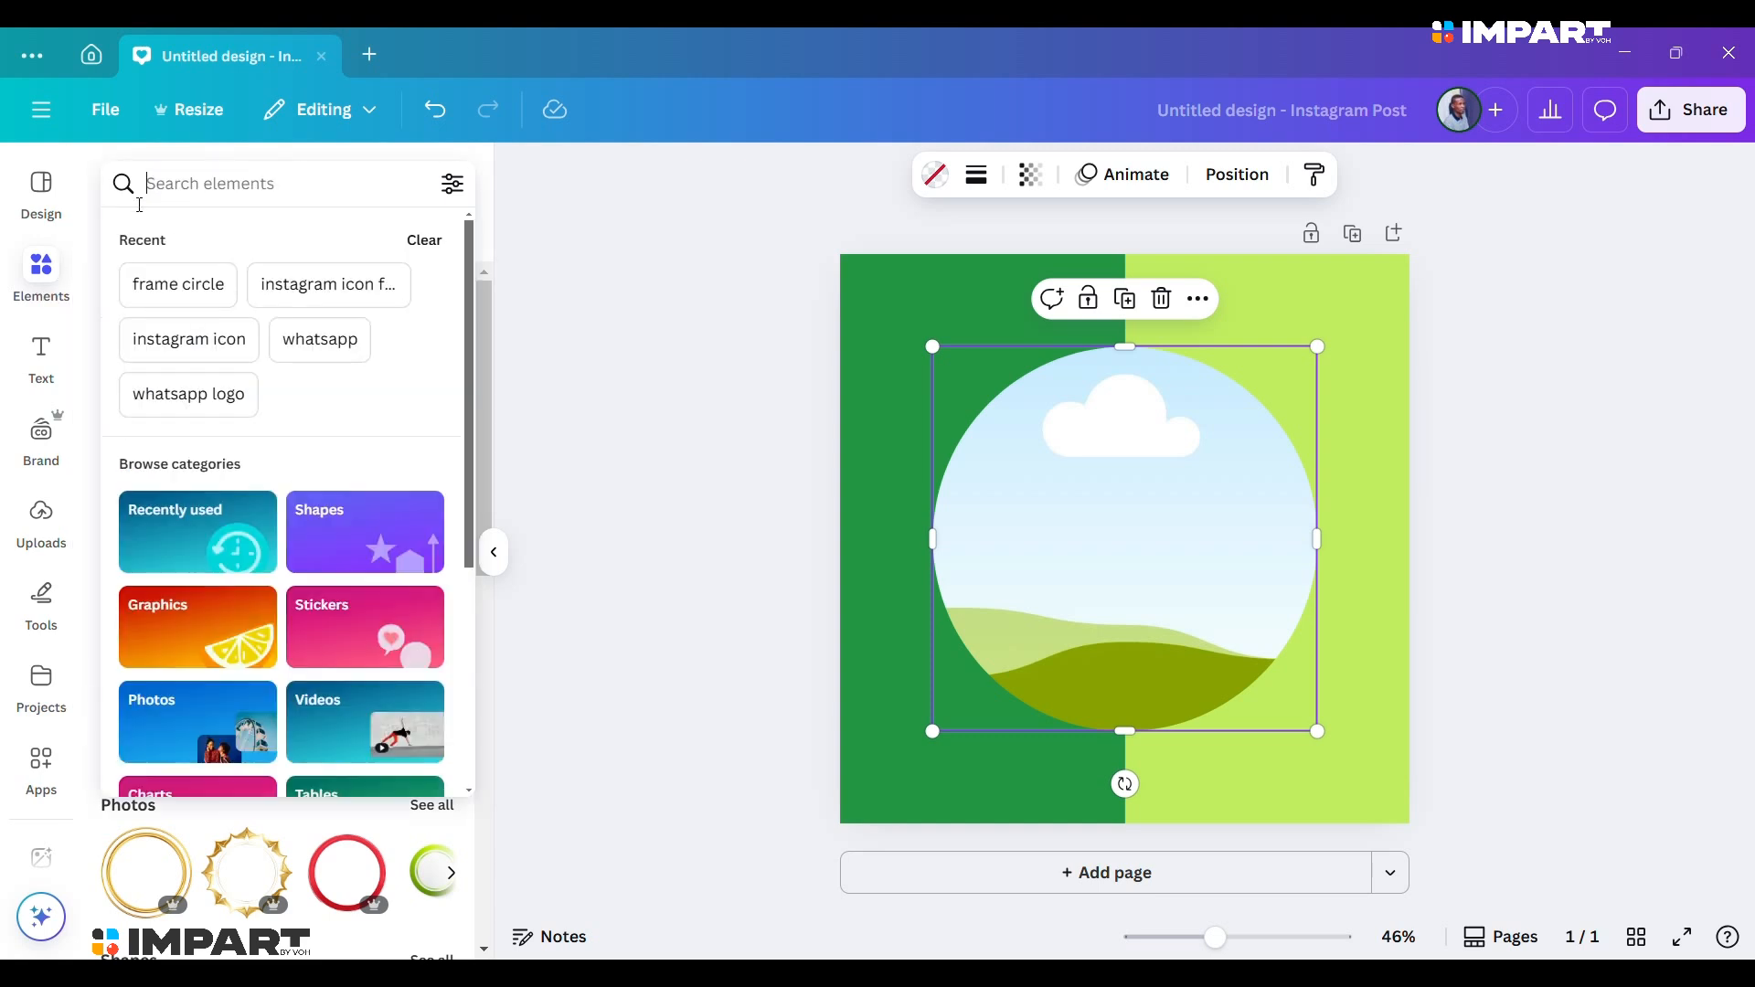
pyautogui.click(202, 179)
pyautogui.write('cir')
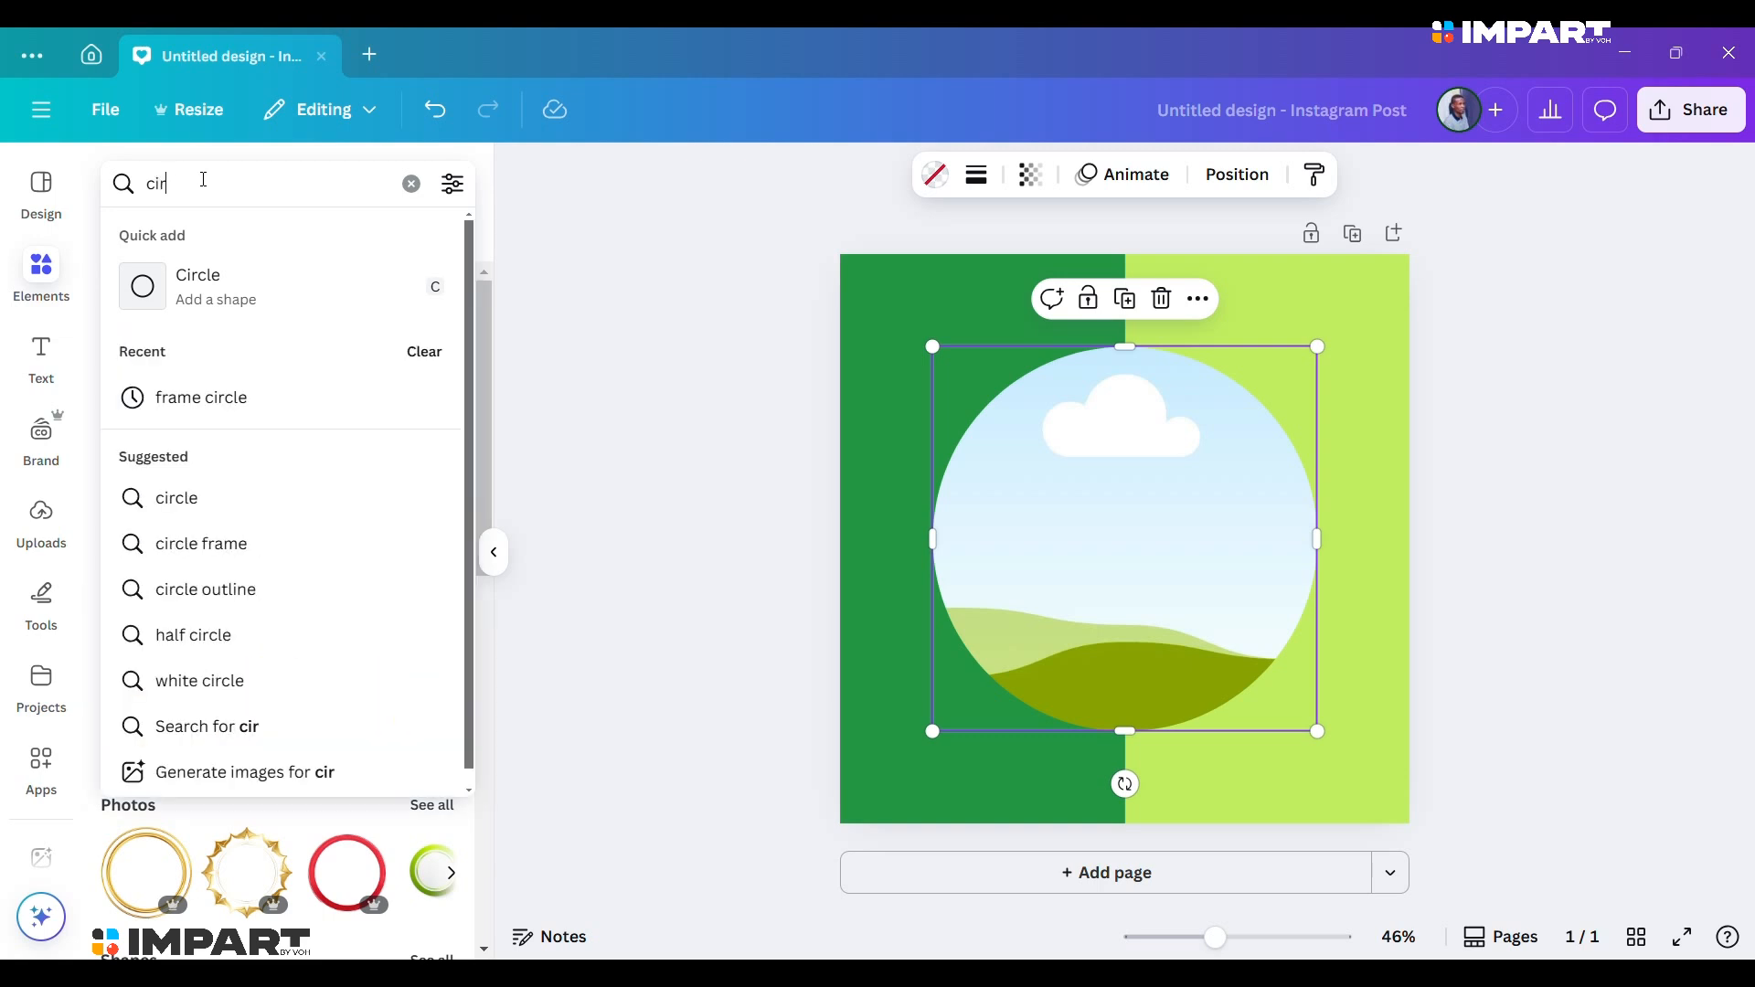
pyautogui.click(218, 294)
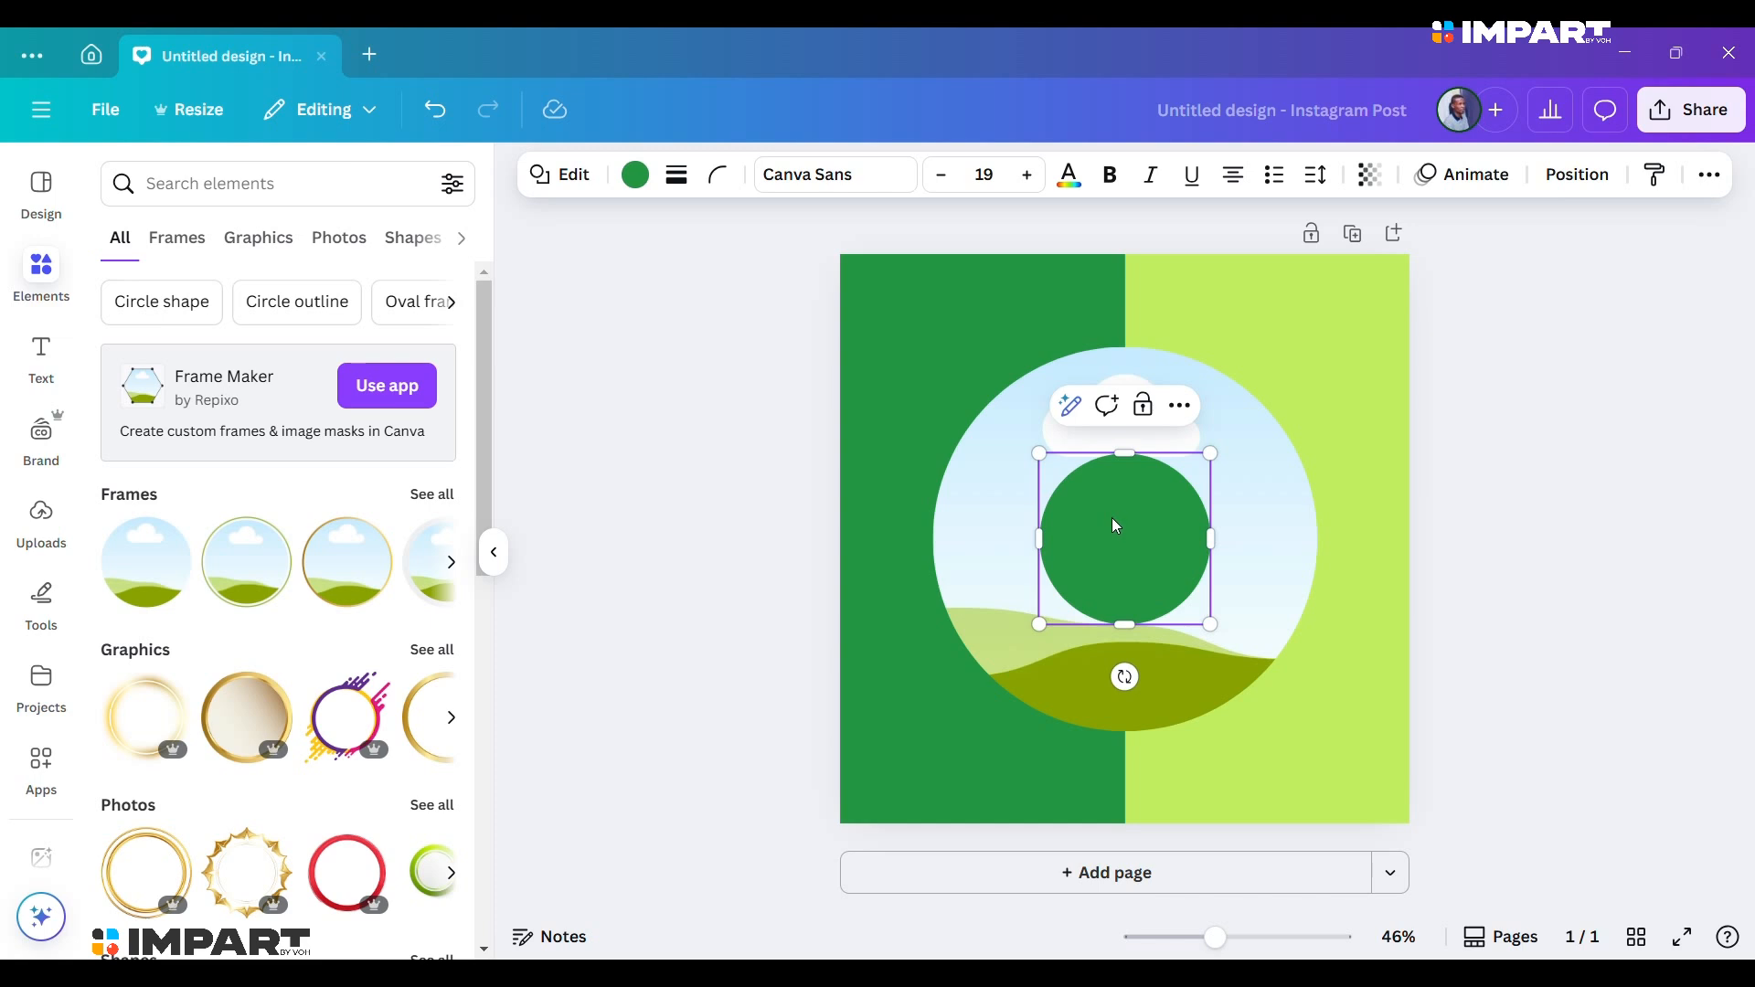
pyautogui.write('frame circle')
pyautogui.click(1232, 476)
pyautogui.click(1174, 508)
pyautogui.press('Delete')
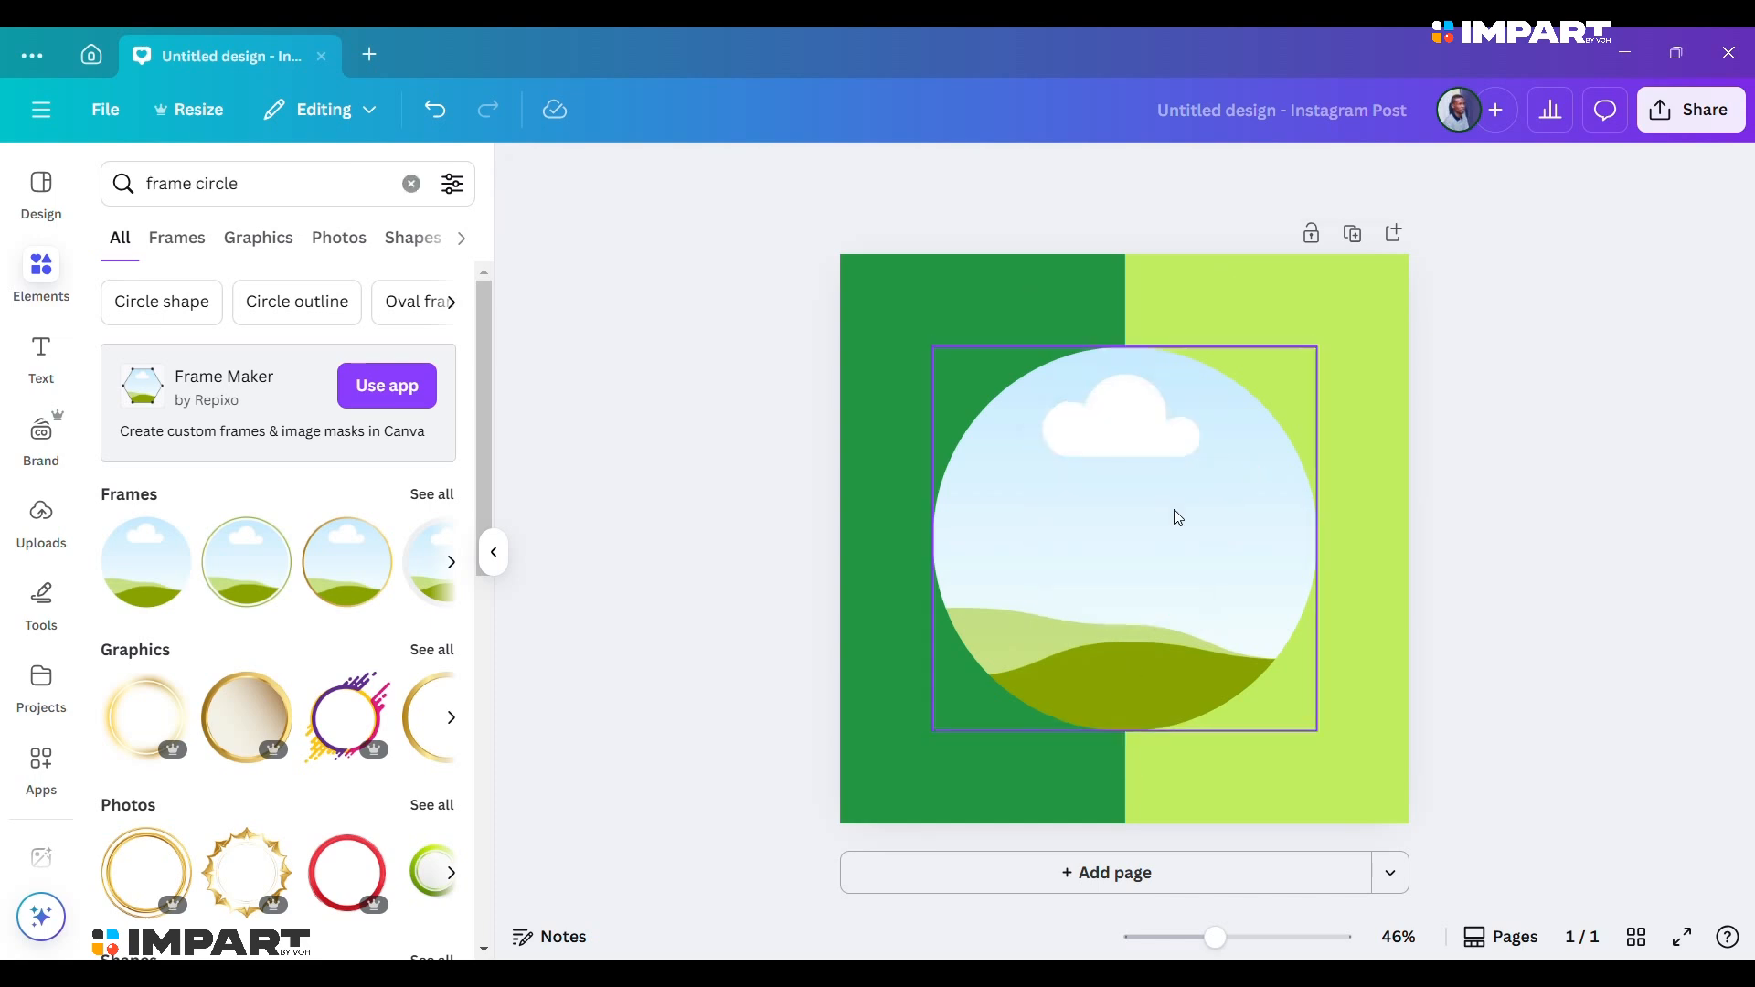
# Find the full collection of basic shapes under "Shapes" and add a circle at the centre of the circular frame.
pyautogui.click(155, 240)
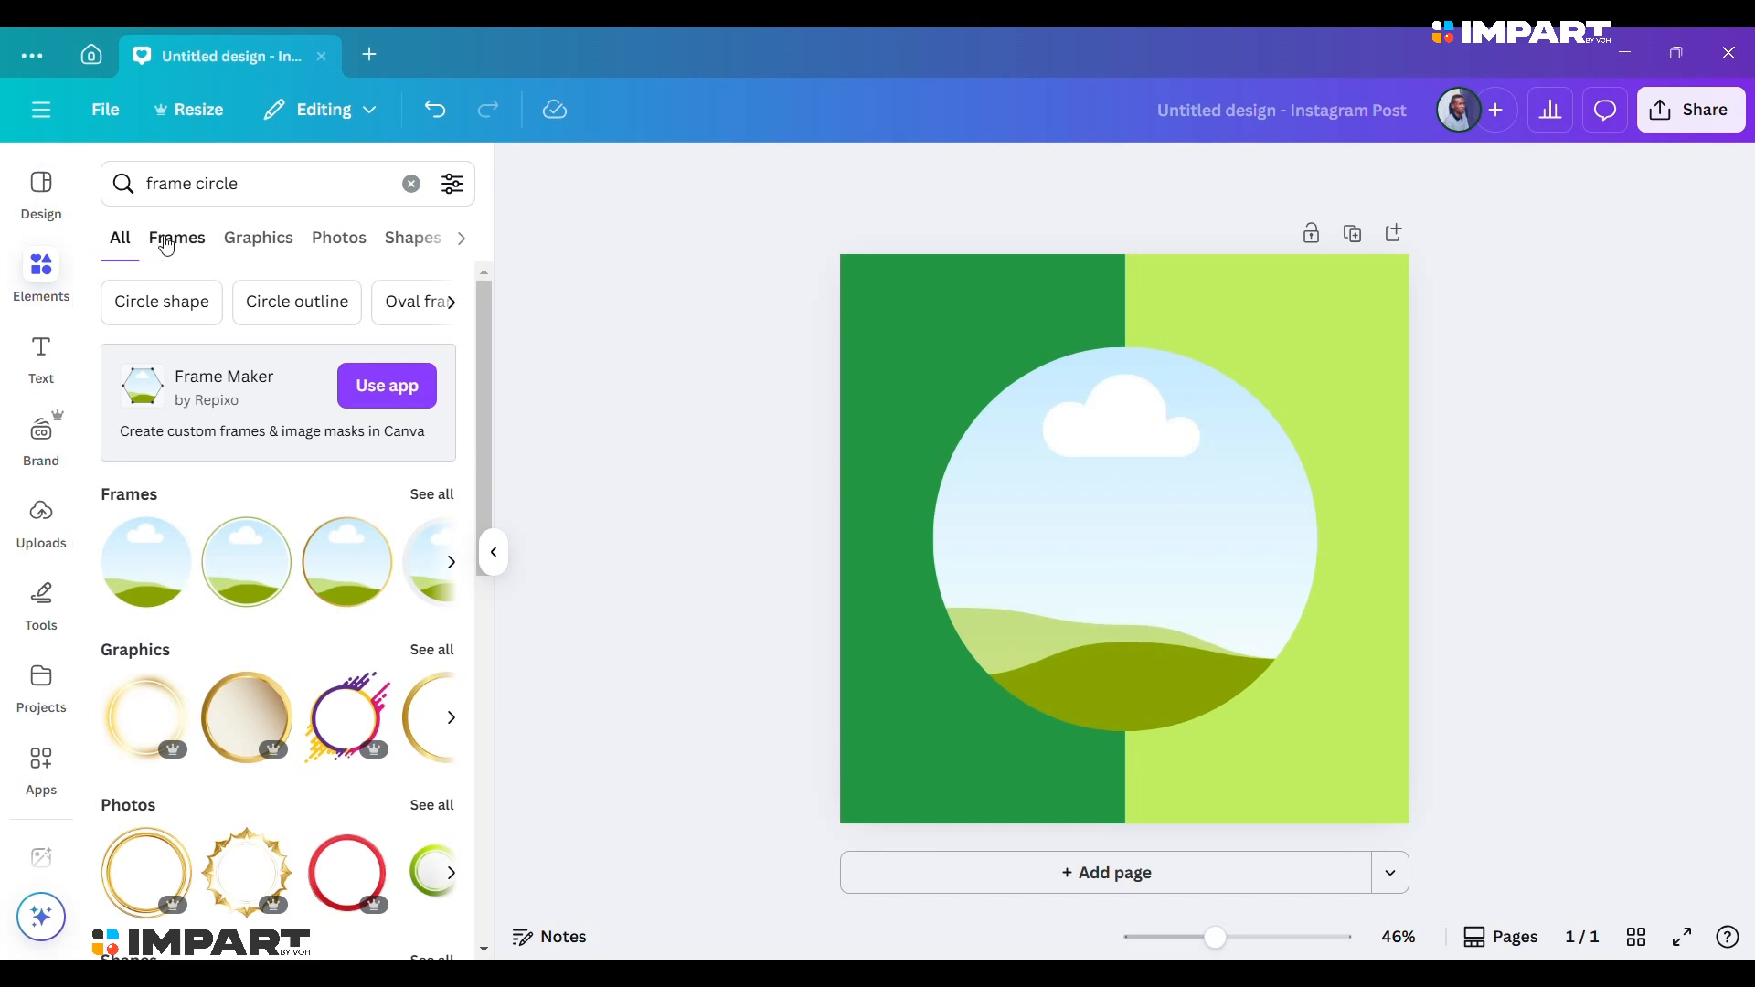
pyautogui.click(130, 242)
pyautogui.moveTo(276, 183); pyautogui.dragTo(112, 215)
pyautogui.write('hape')
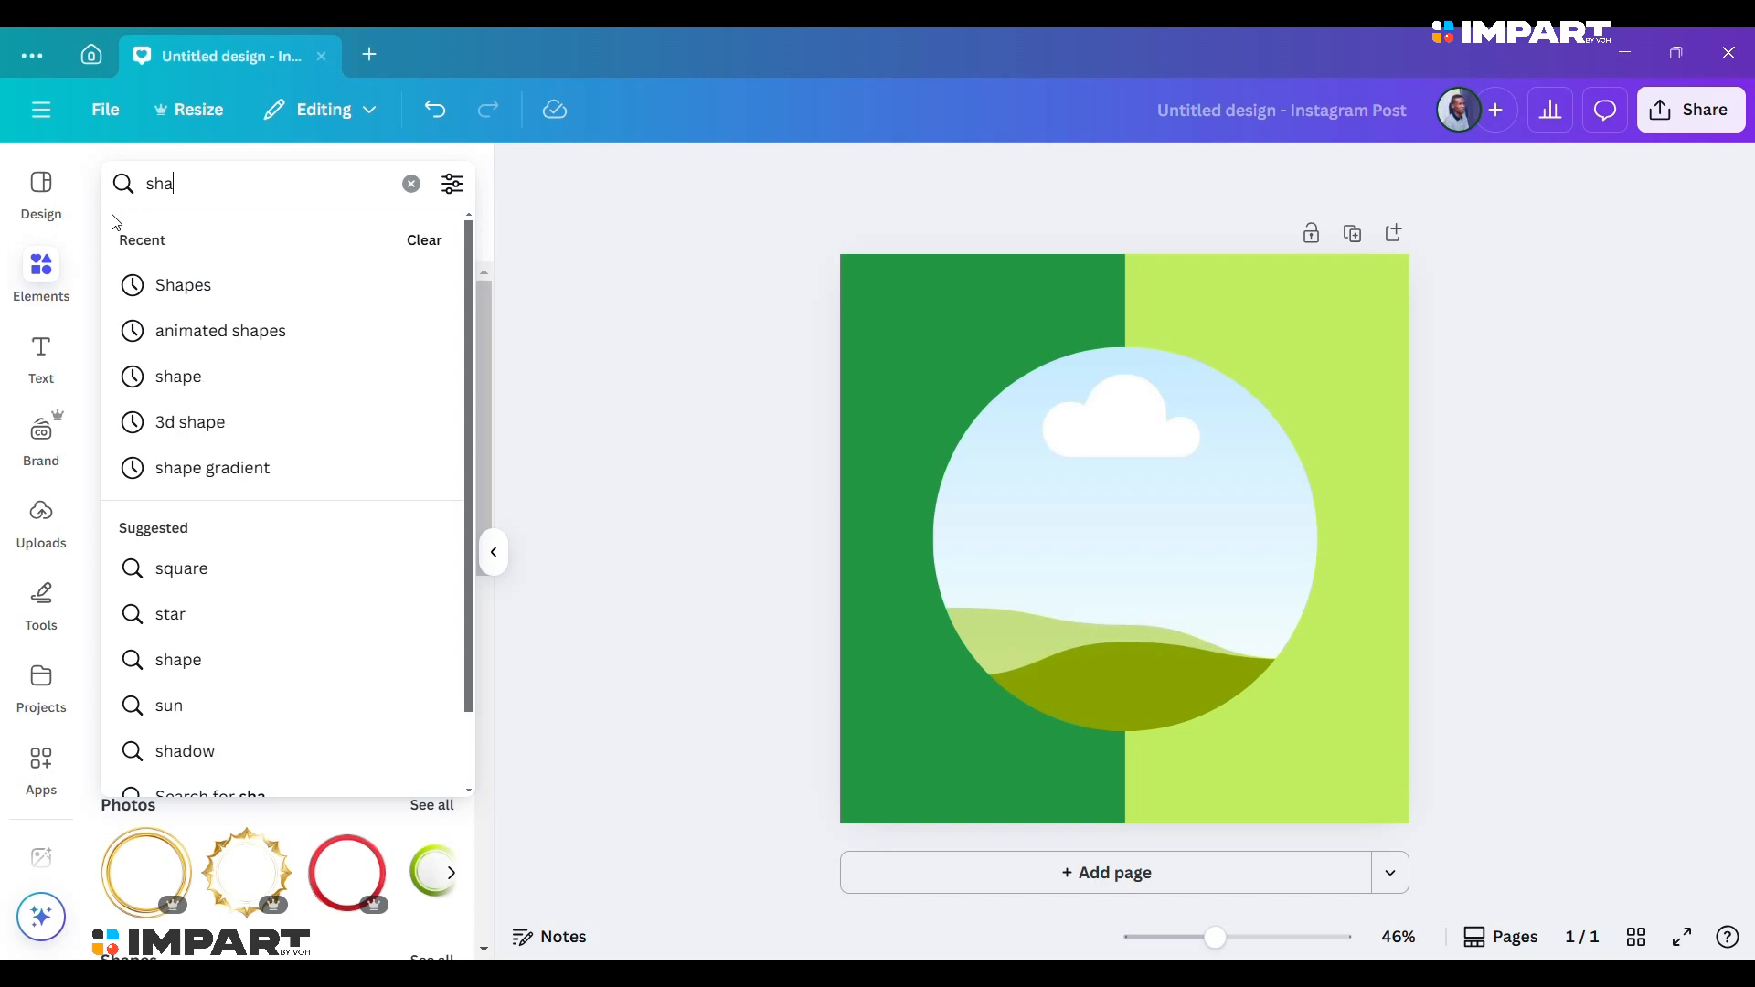
pyautogui.click(198, 286)
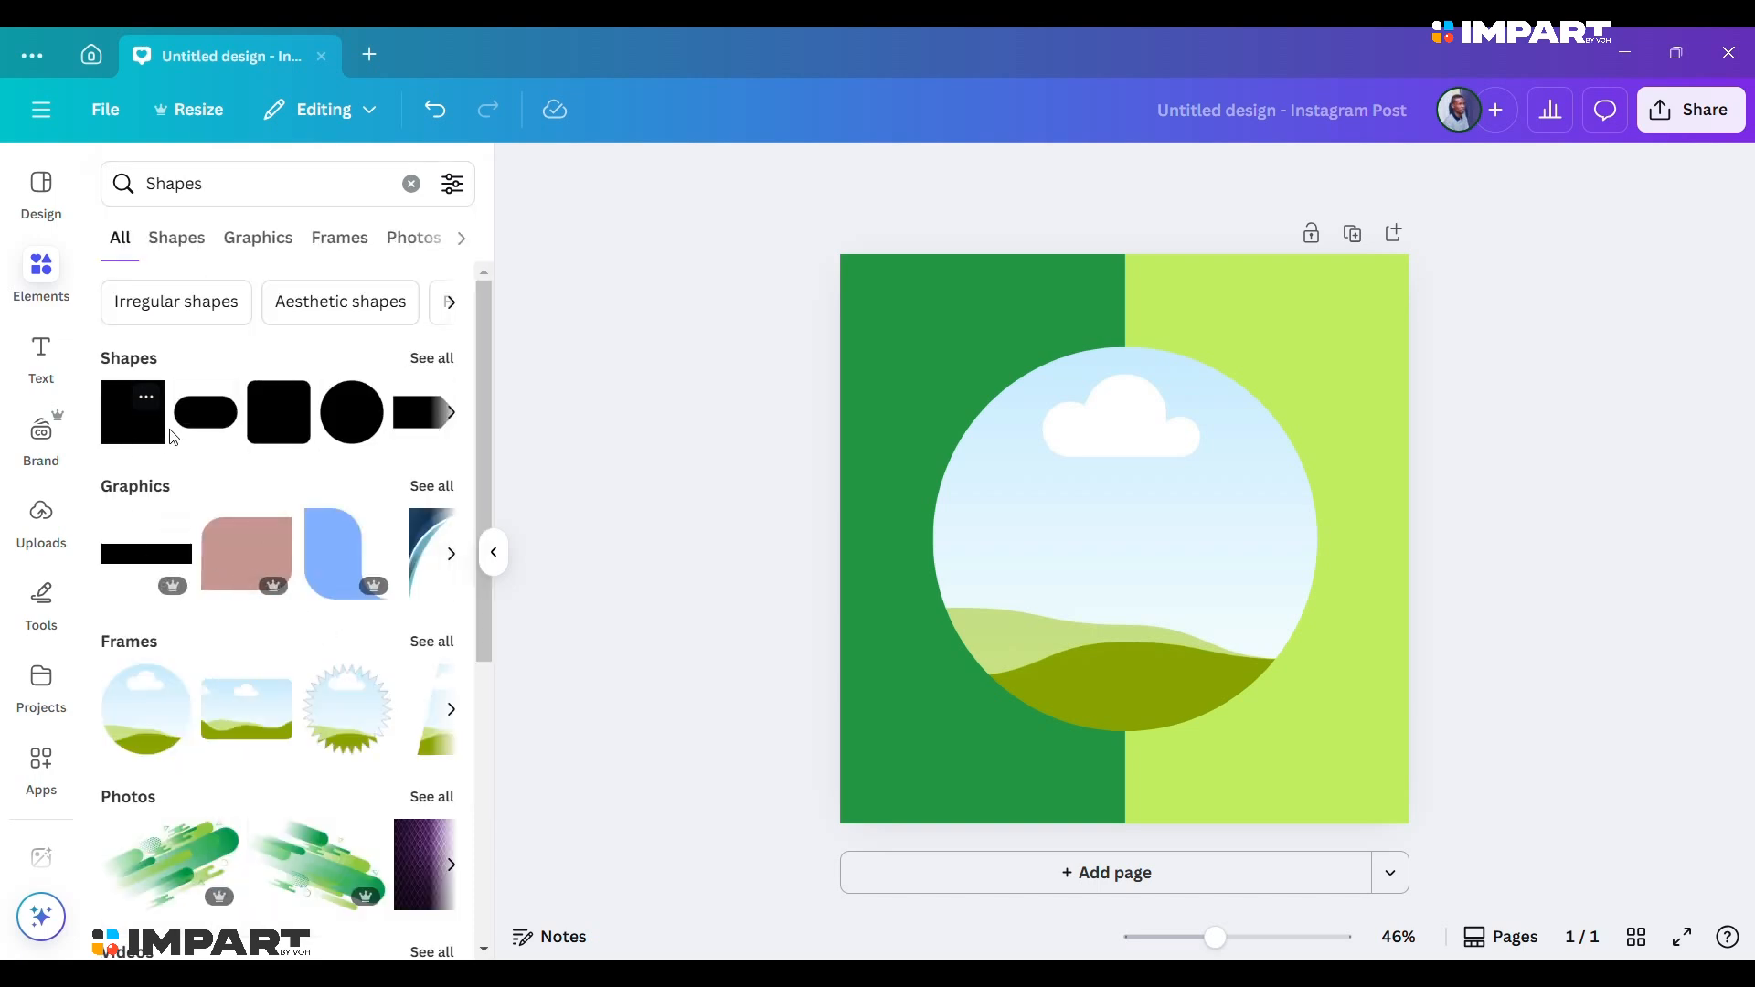
pyautogui.click(442, 360)
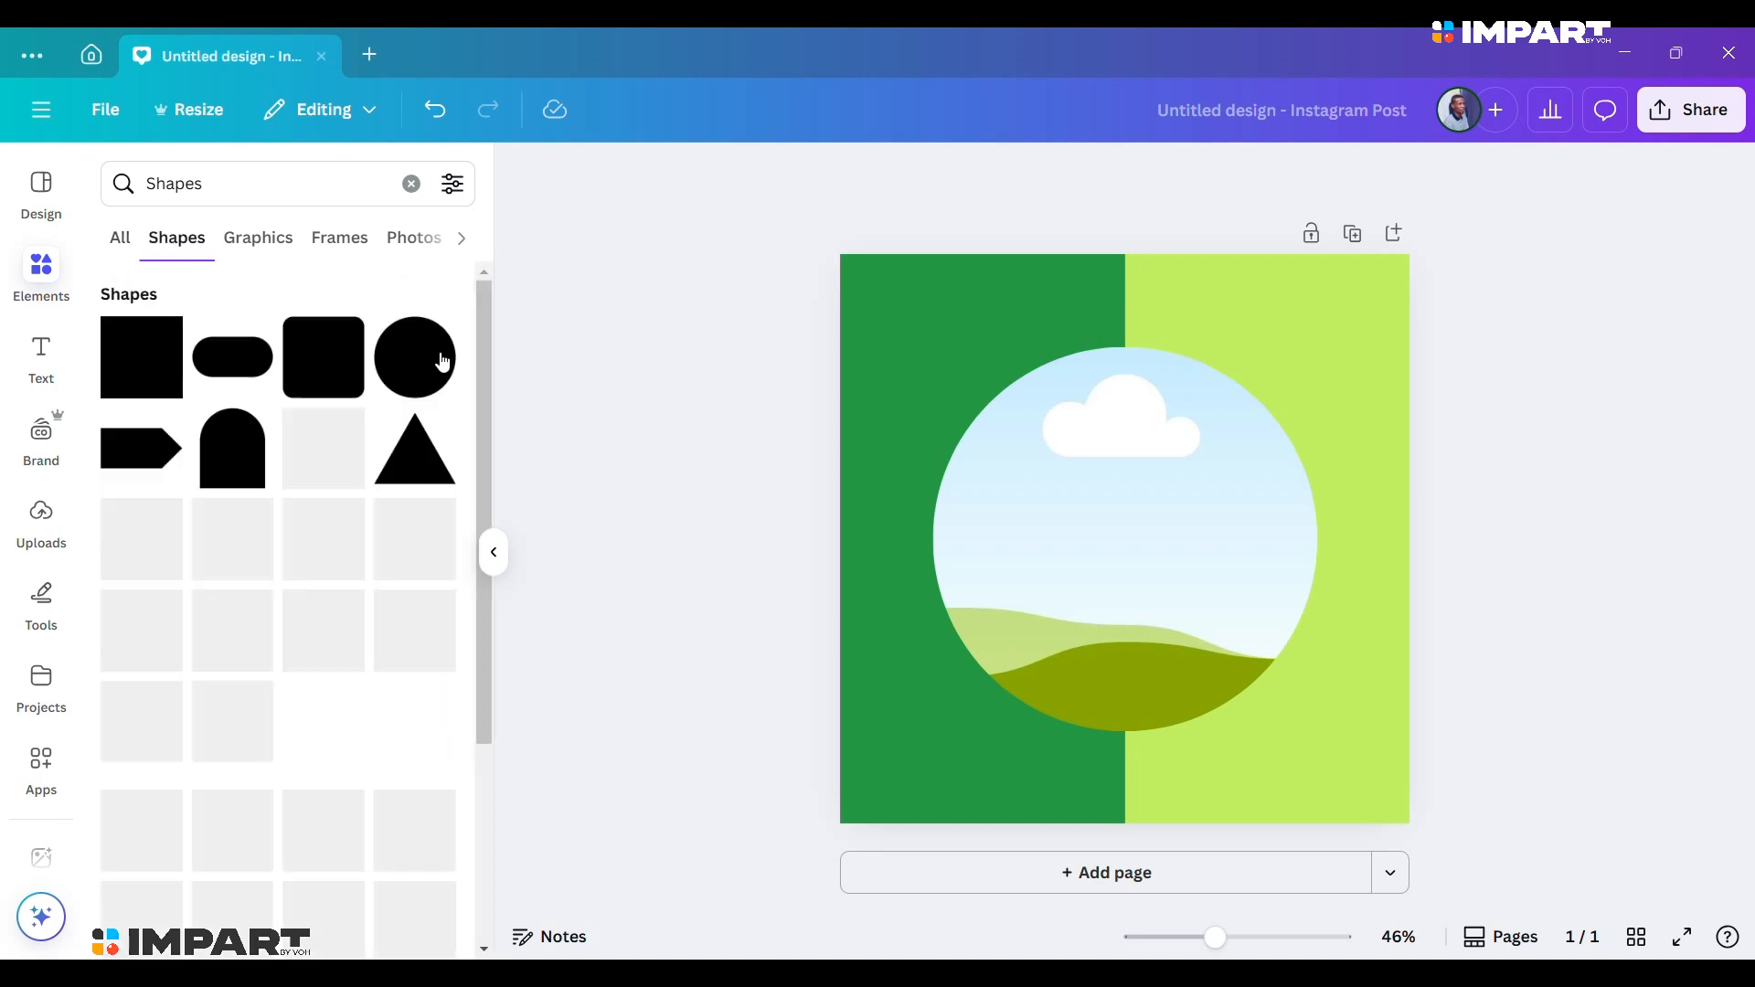
pyautogui.scroll(-5, 205, 629)
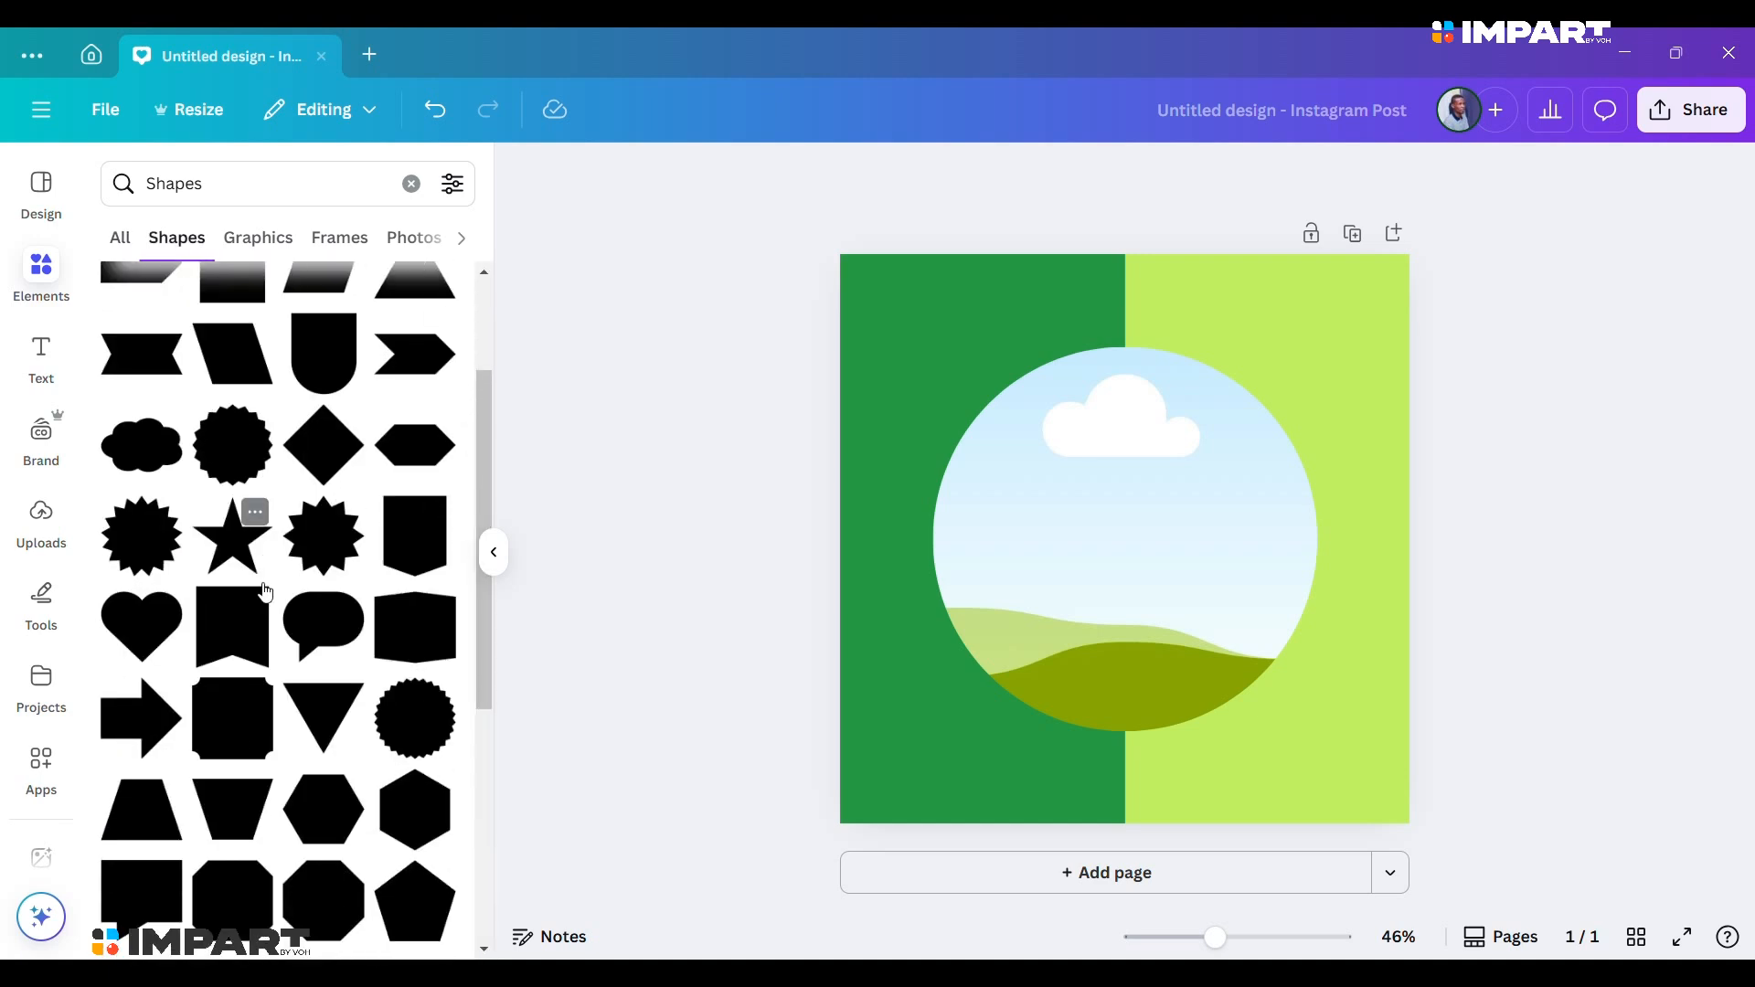
pyautogui.scroll(2, 302, 631)
pyautogui.scroll(3, 302, 631)
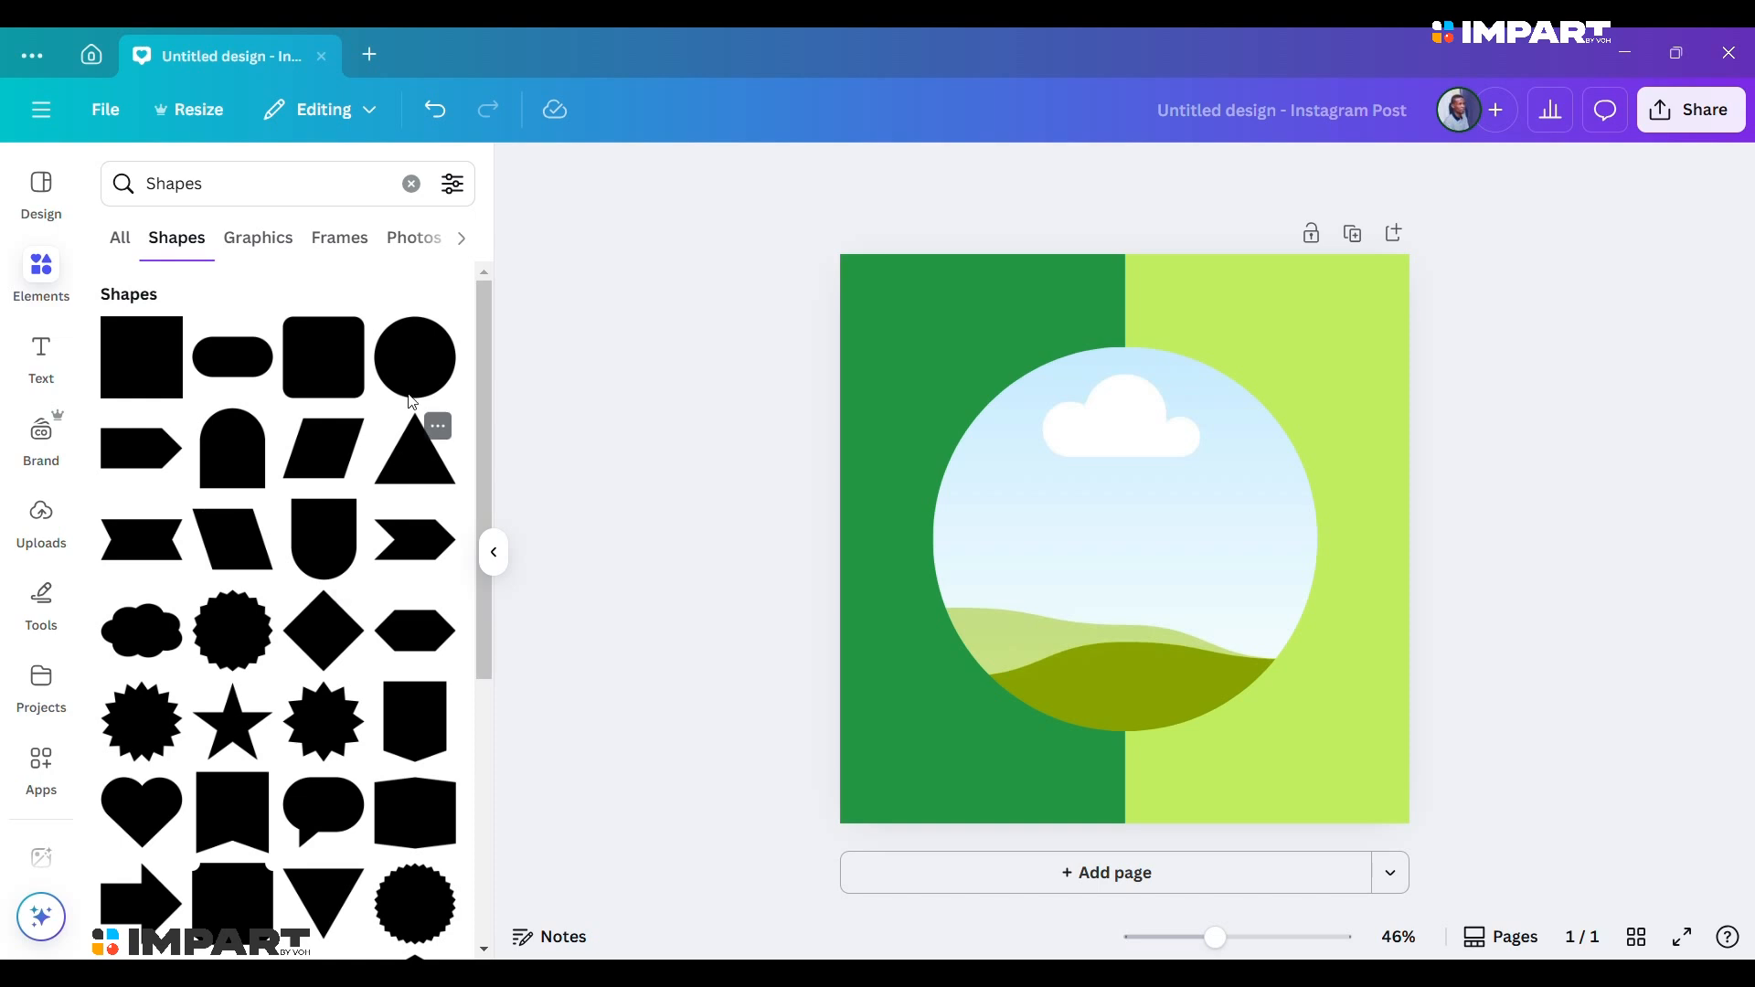
pyautogui.moveTo(417, 366)
pyautogui.mouseDown()
pyautogui.moveTo(478, 400)
pyautogui.moveTo(412, 367)
pyautogui.mouseUp()
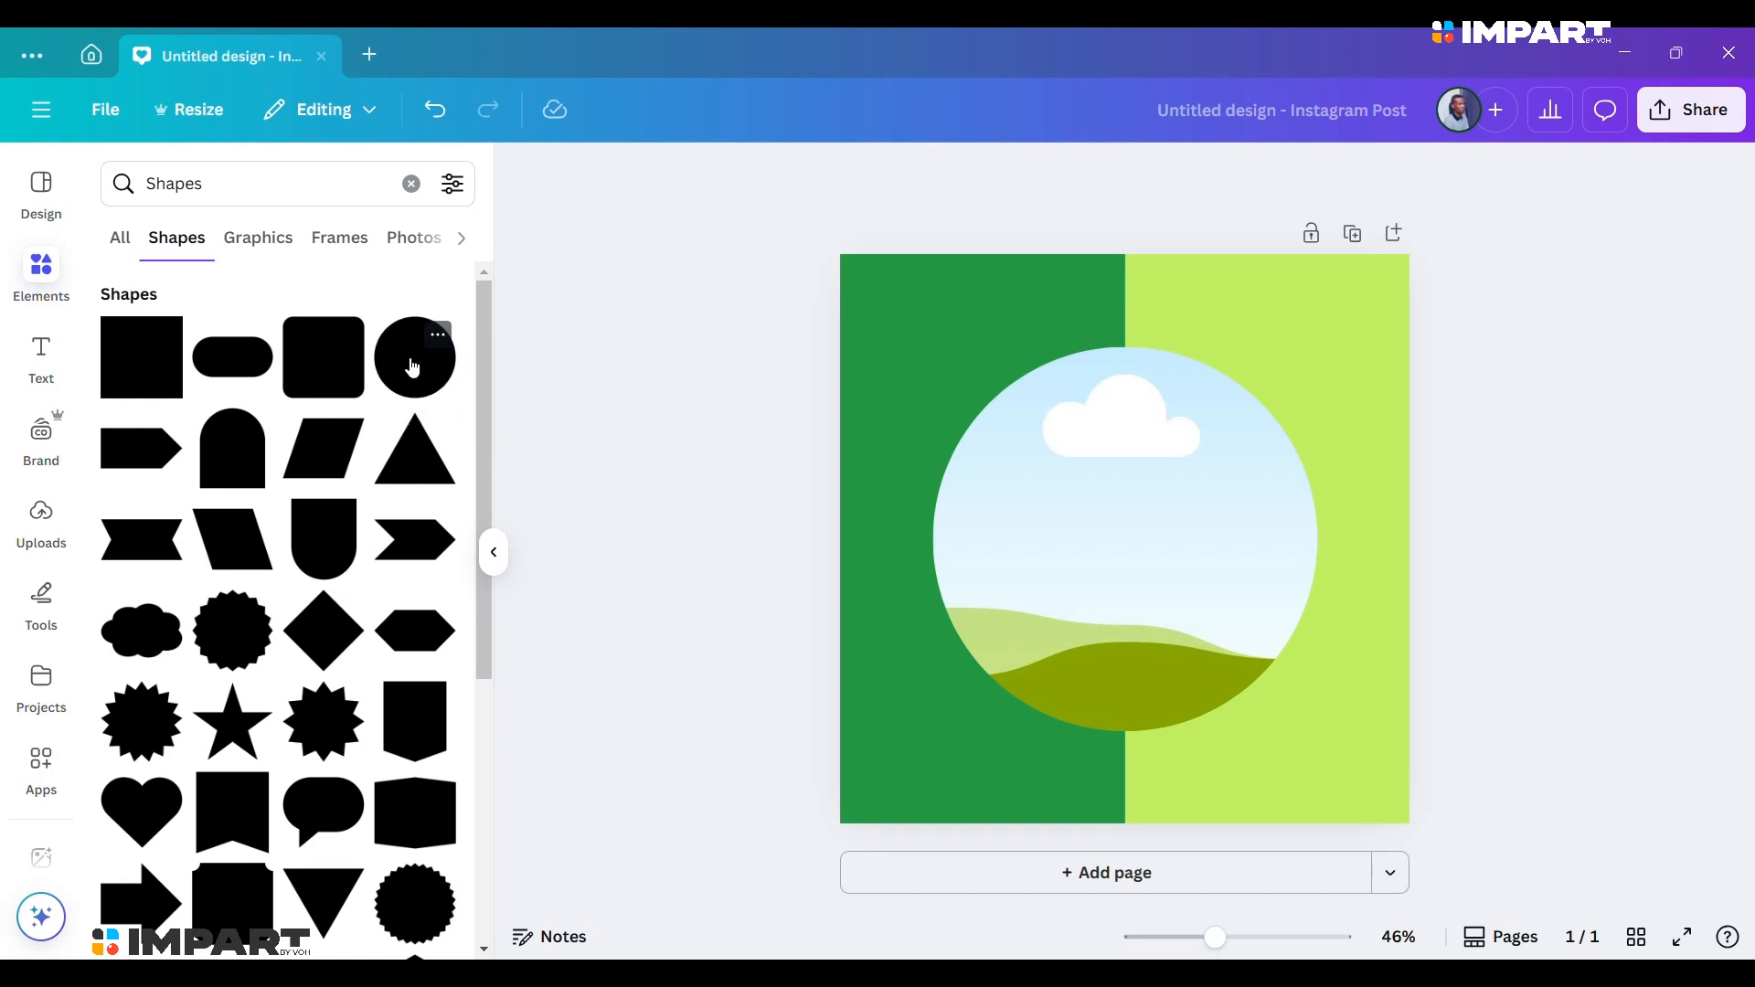
pyautogui.click(412, 366)
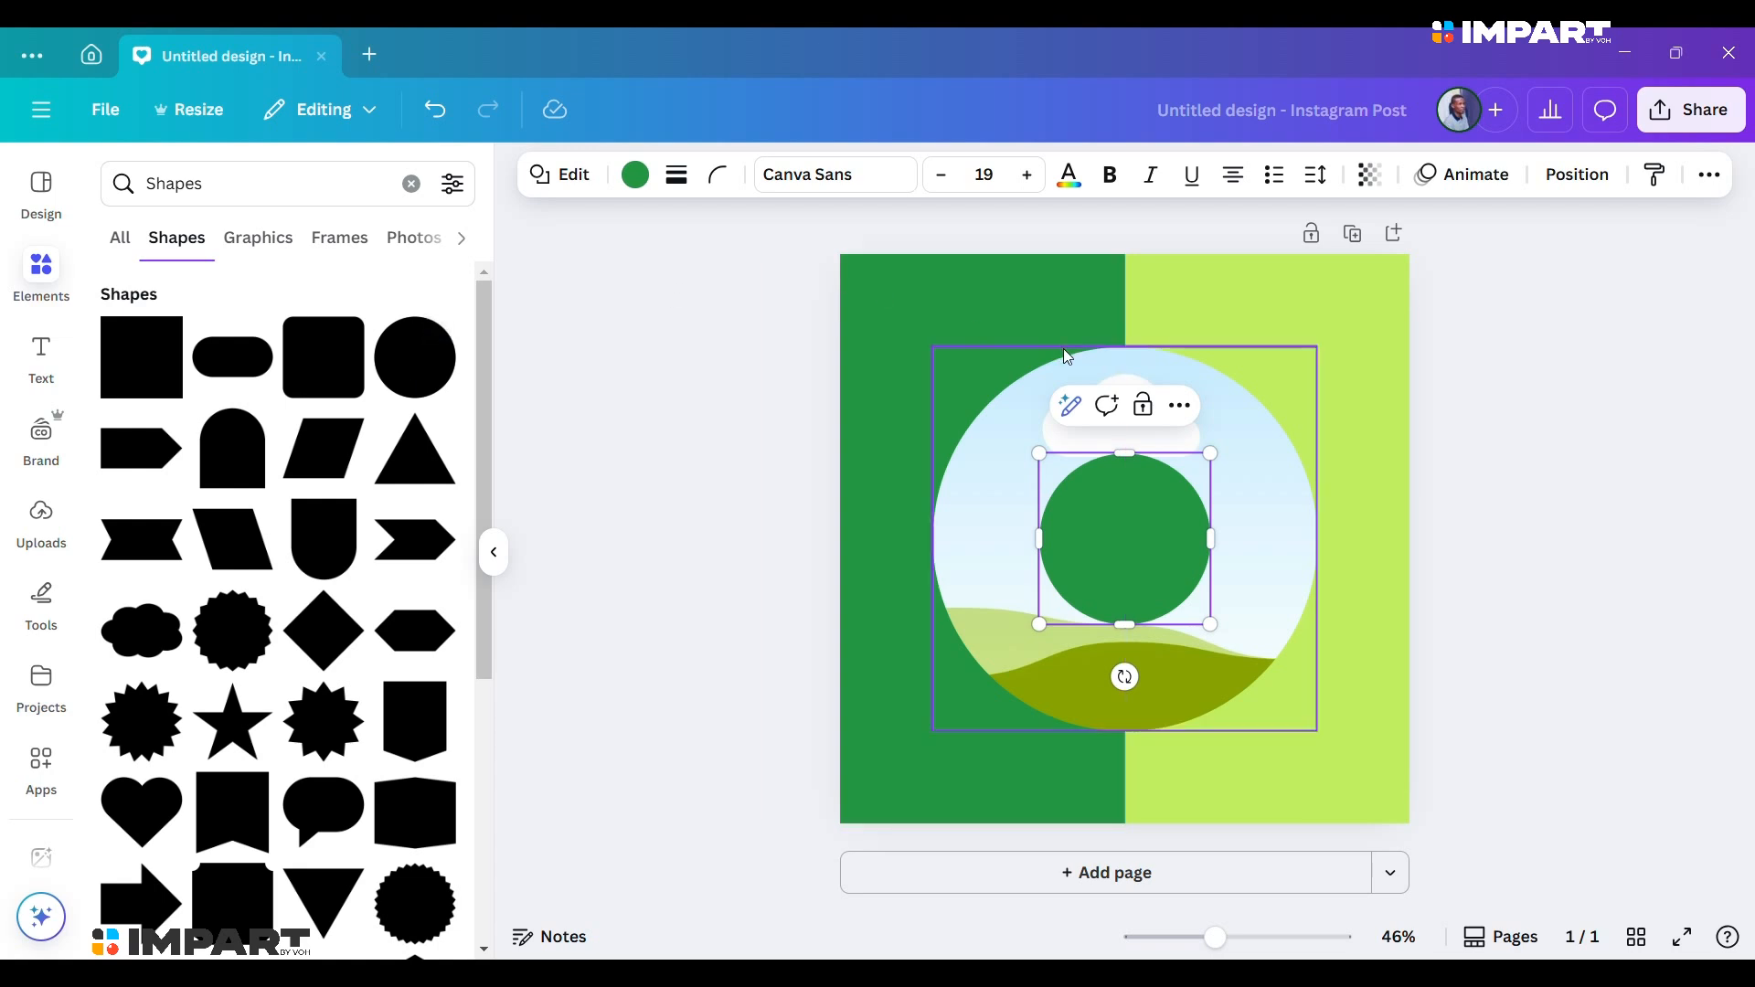
# Enlarge the green circle about its centre to about 350 × 350, keeping it in the middle of the frame.
pyautogui.moveTo(1212, 451); pyautogui.dragTo(1245, 470)
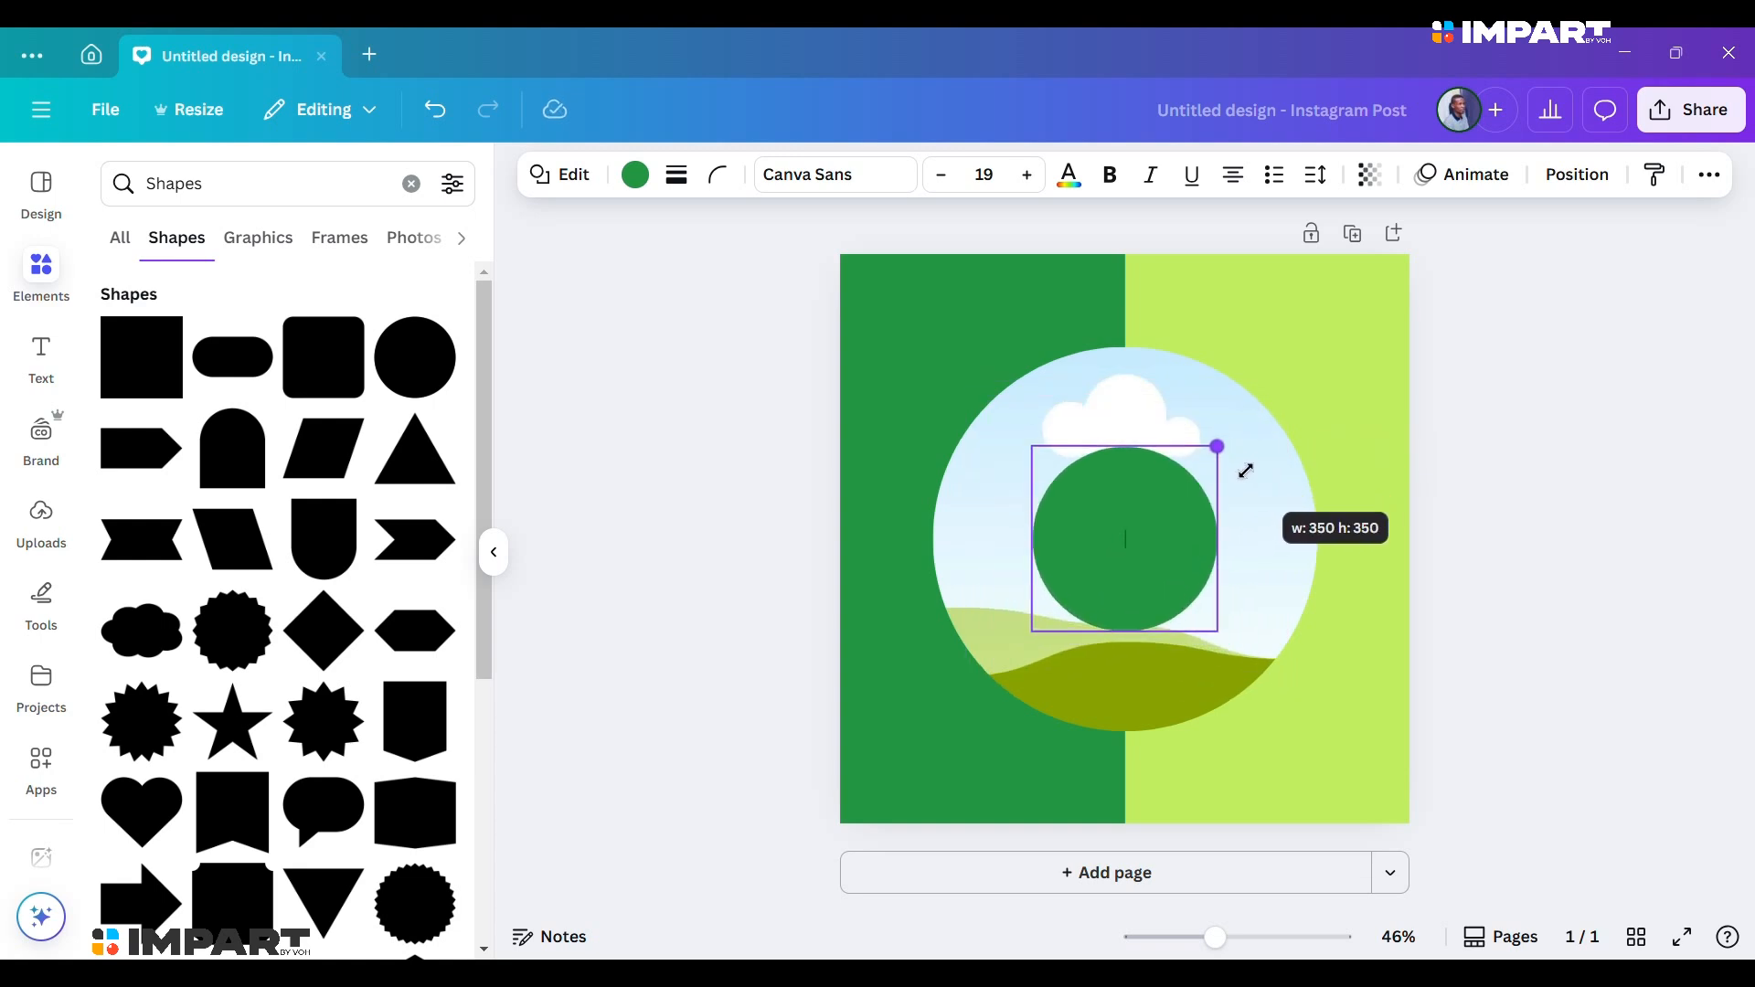
pyautogui.moveTo(1247, 471); pyautogui.dragTo(1244, 471)
pyautogui.click(1481, 448)
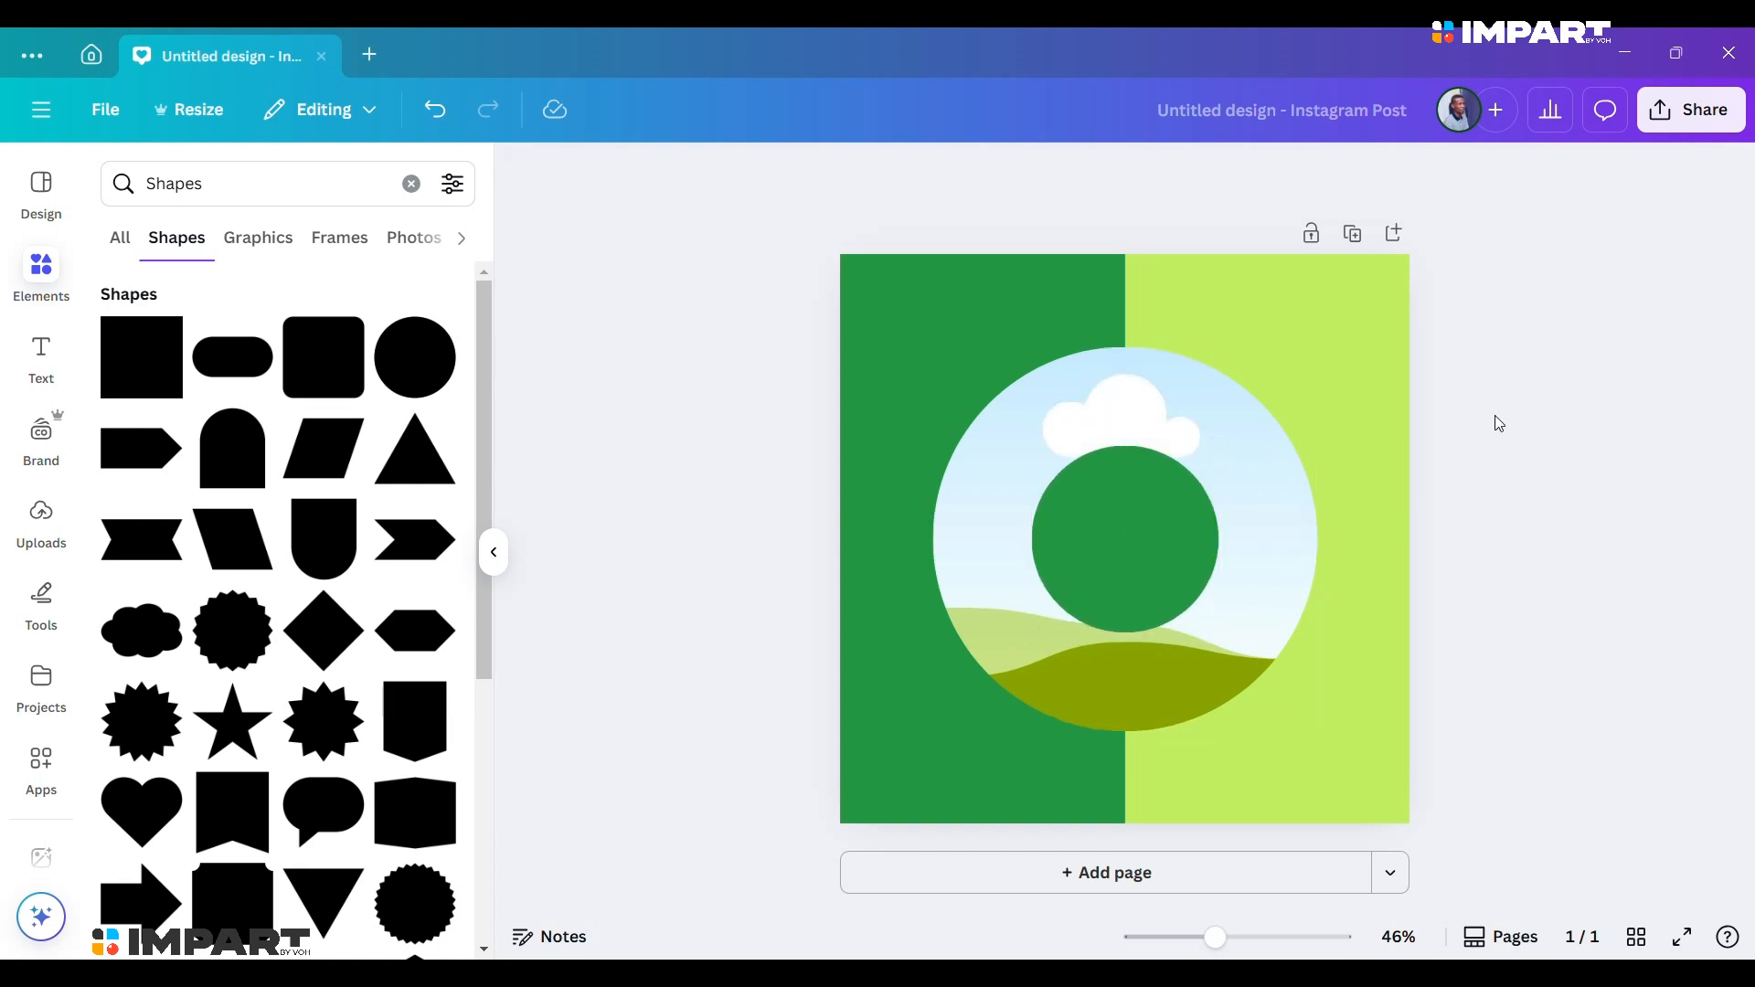
pyautogui.click(1204, 435)
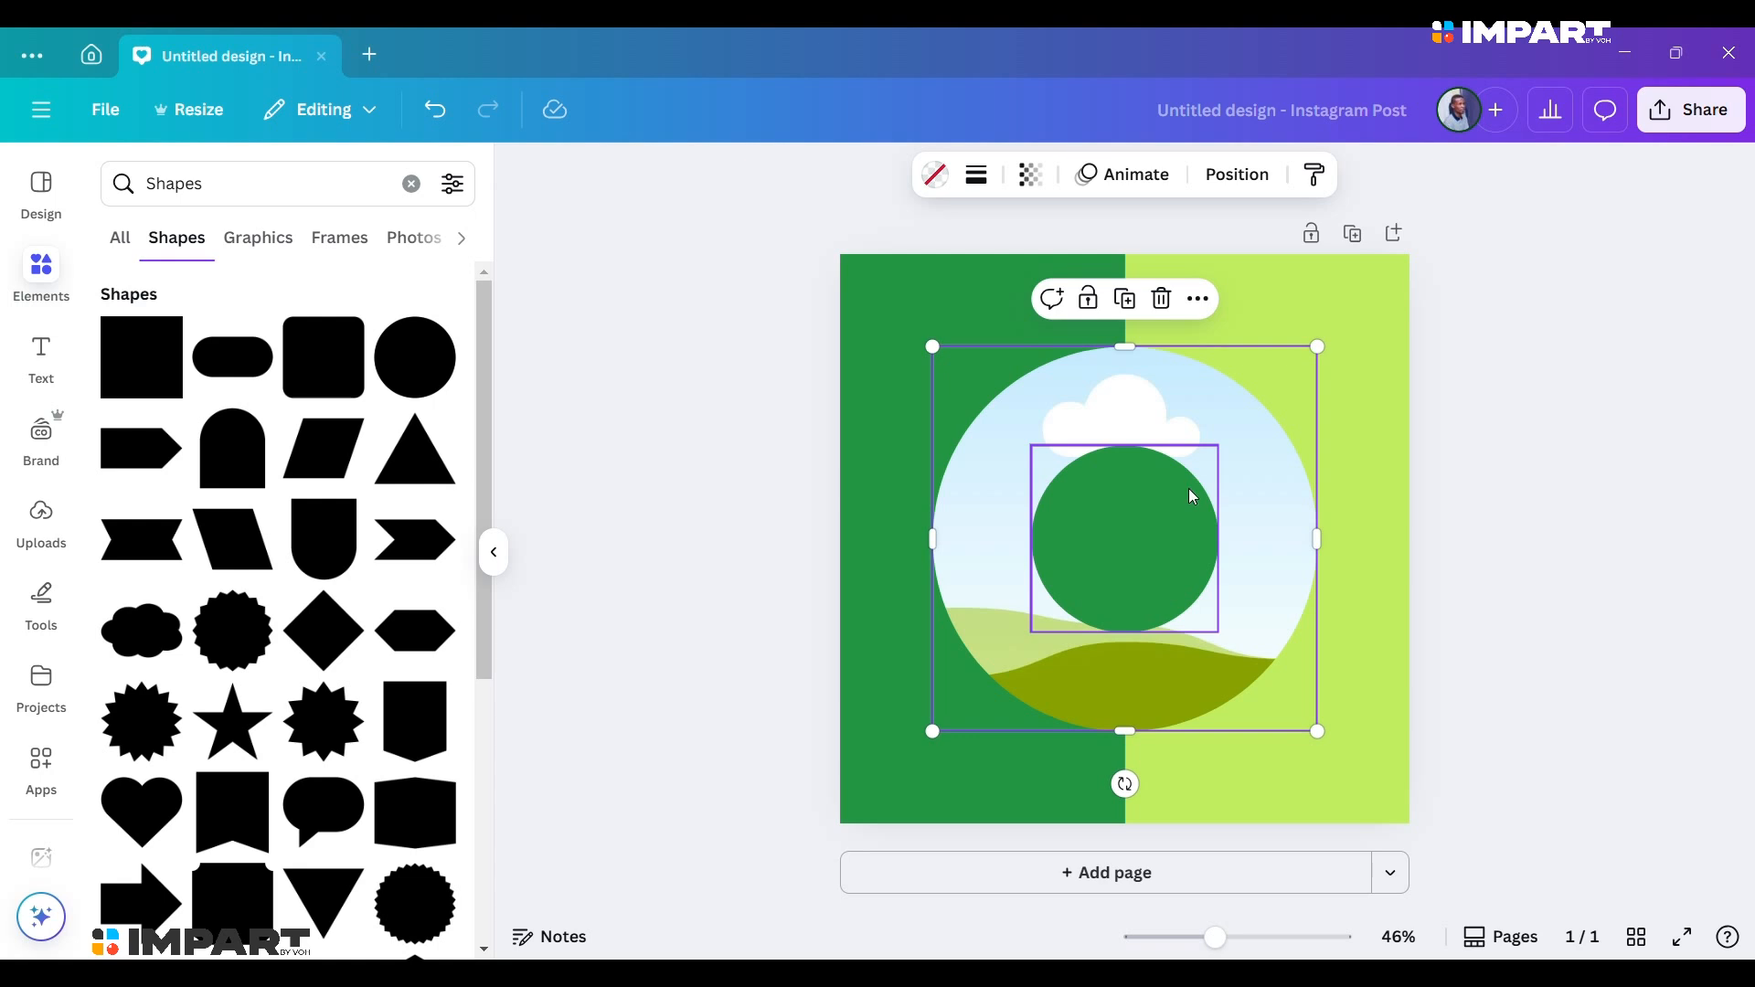
pyautogui.click(1122, 528)
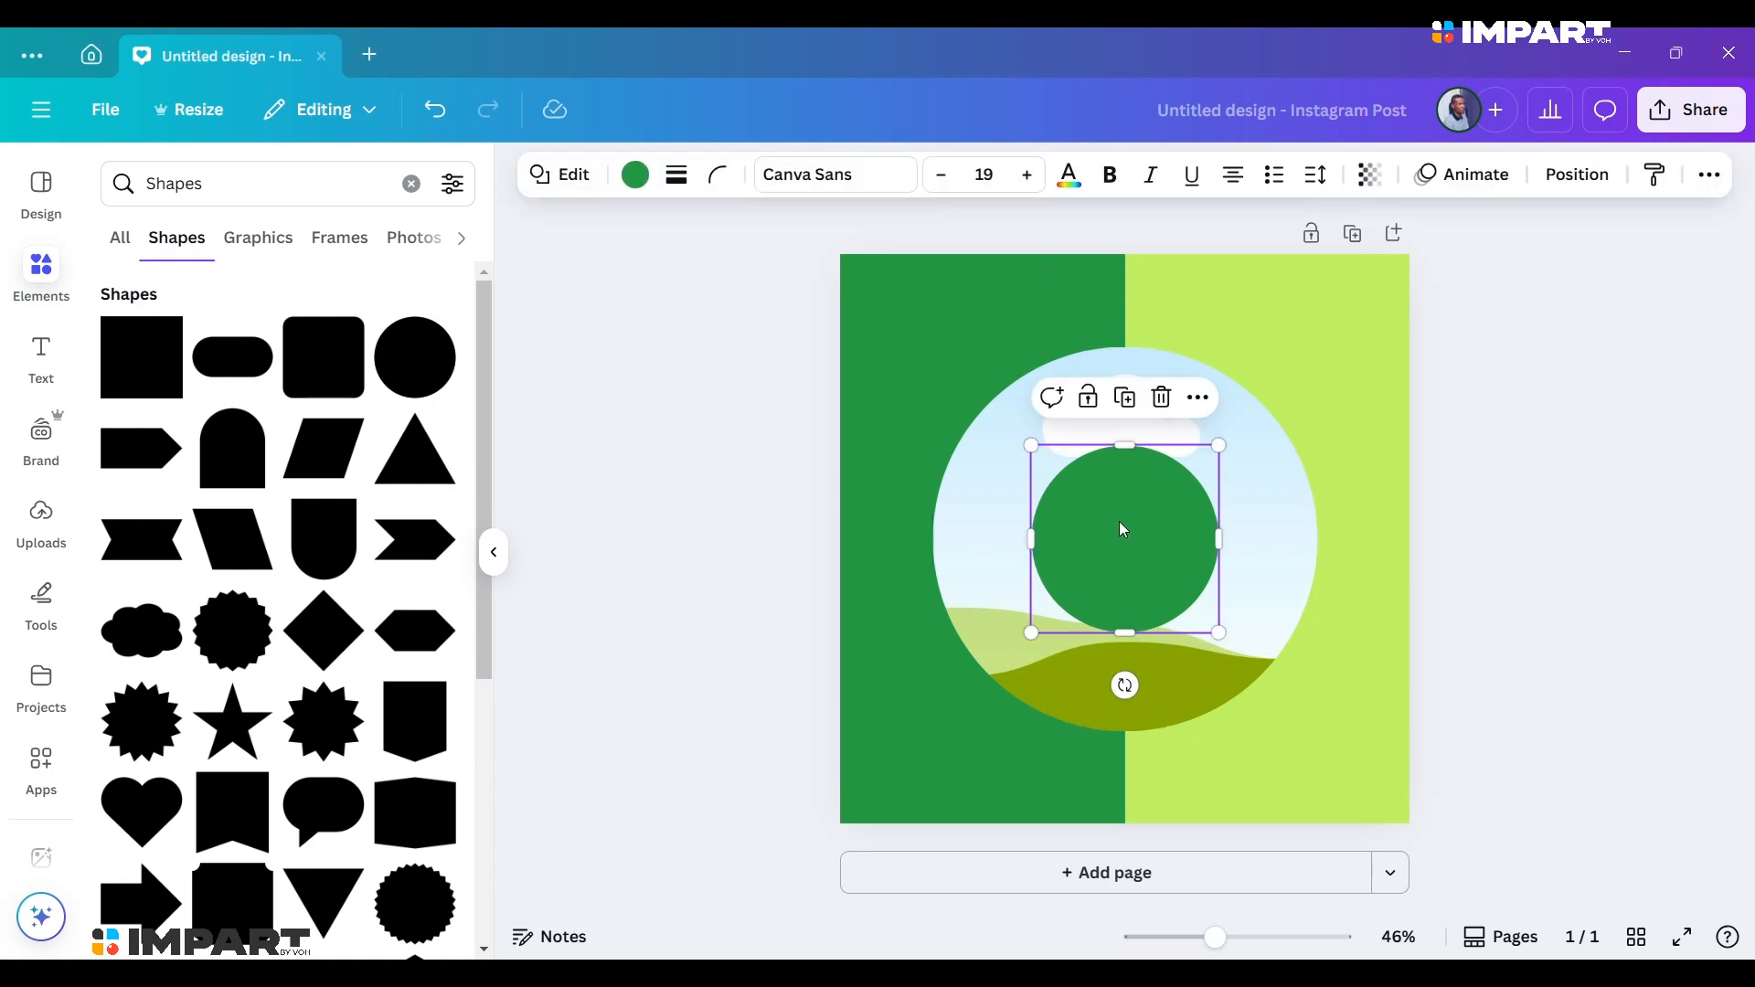
pyautogui.click(1192, 370)
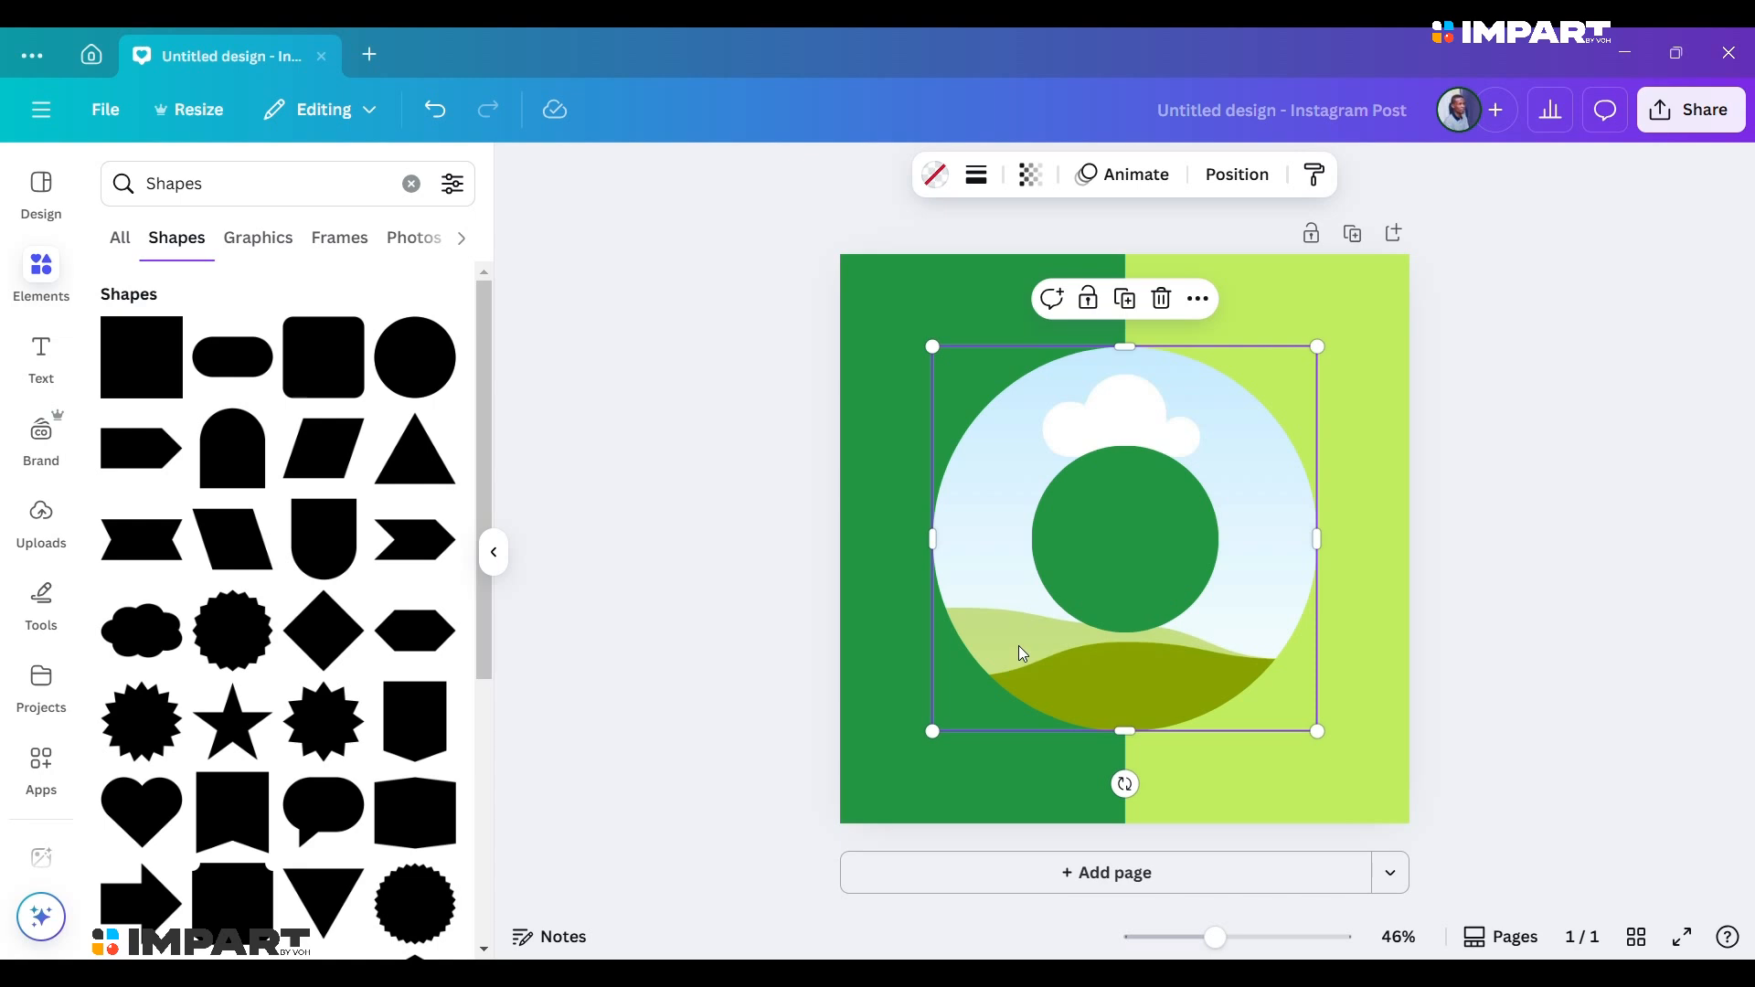
# Upload the photo IMG_4997 (1) from the Downloads folder to the uploaded images.
pyautogui.click(49, 535)
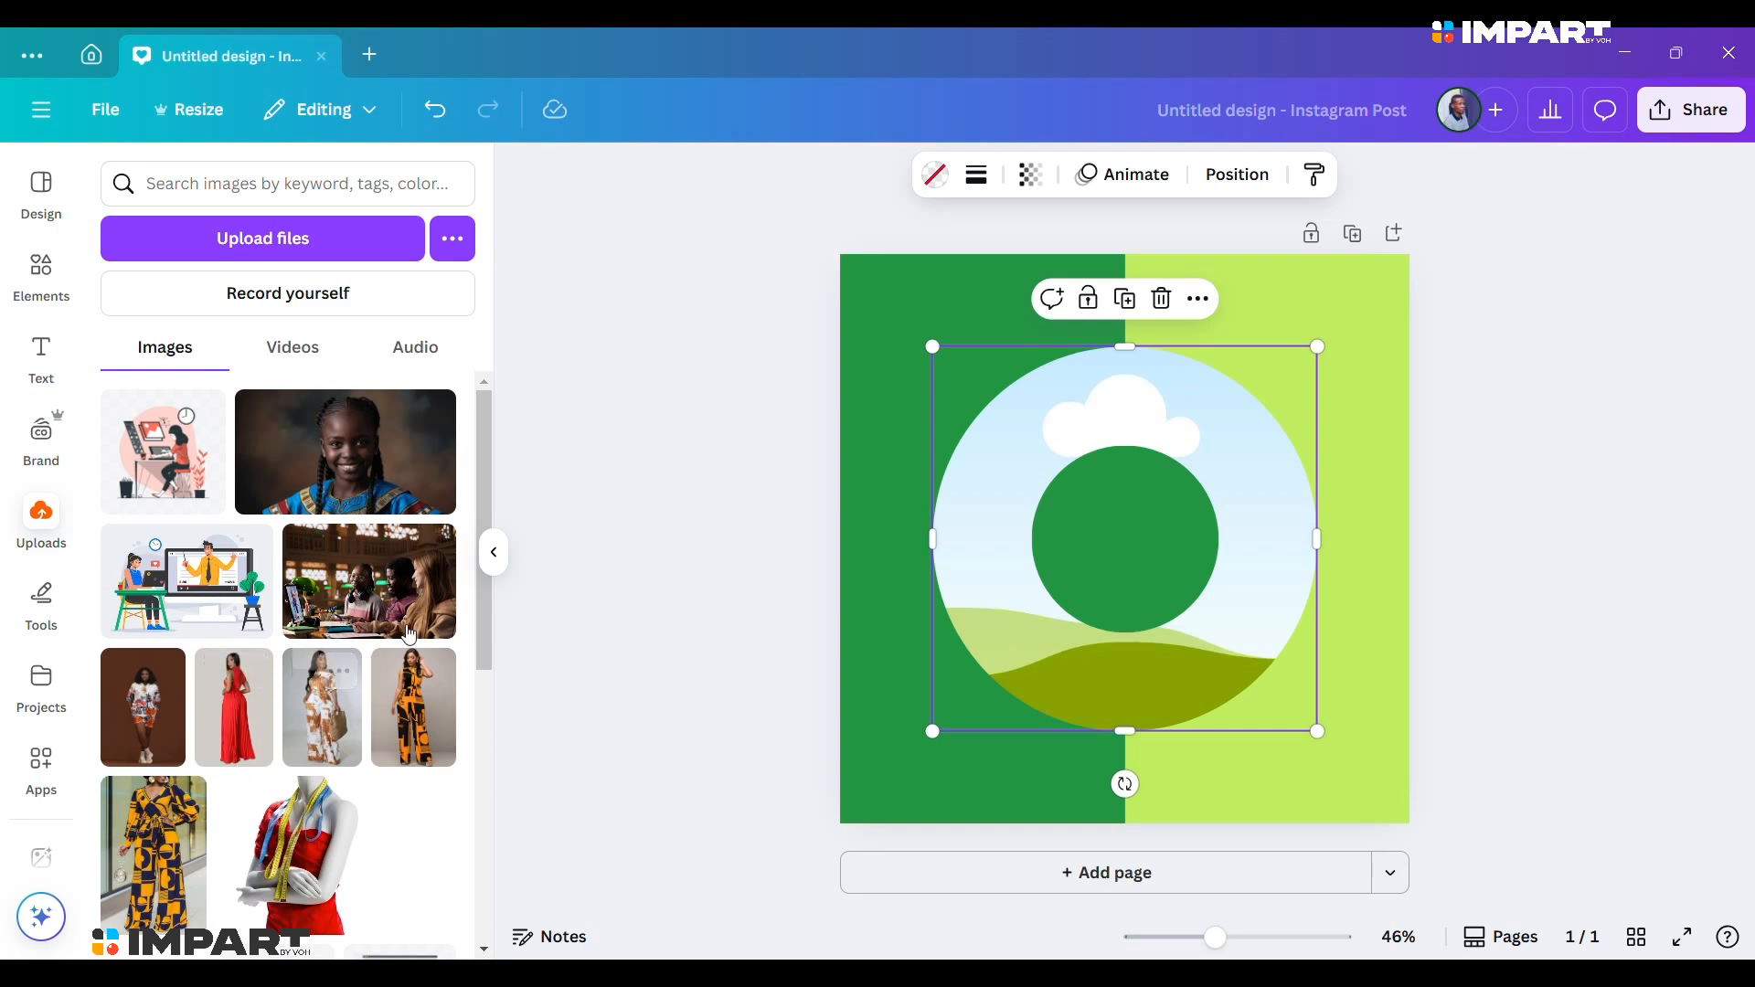
pyautogui.moveTo(486, 448)
pyautogui.mouseDown()
pyautogui.moveTo(513, 713)
pyautogui.moveTo(502, 474)
pyautogui.mouseUp()
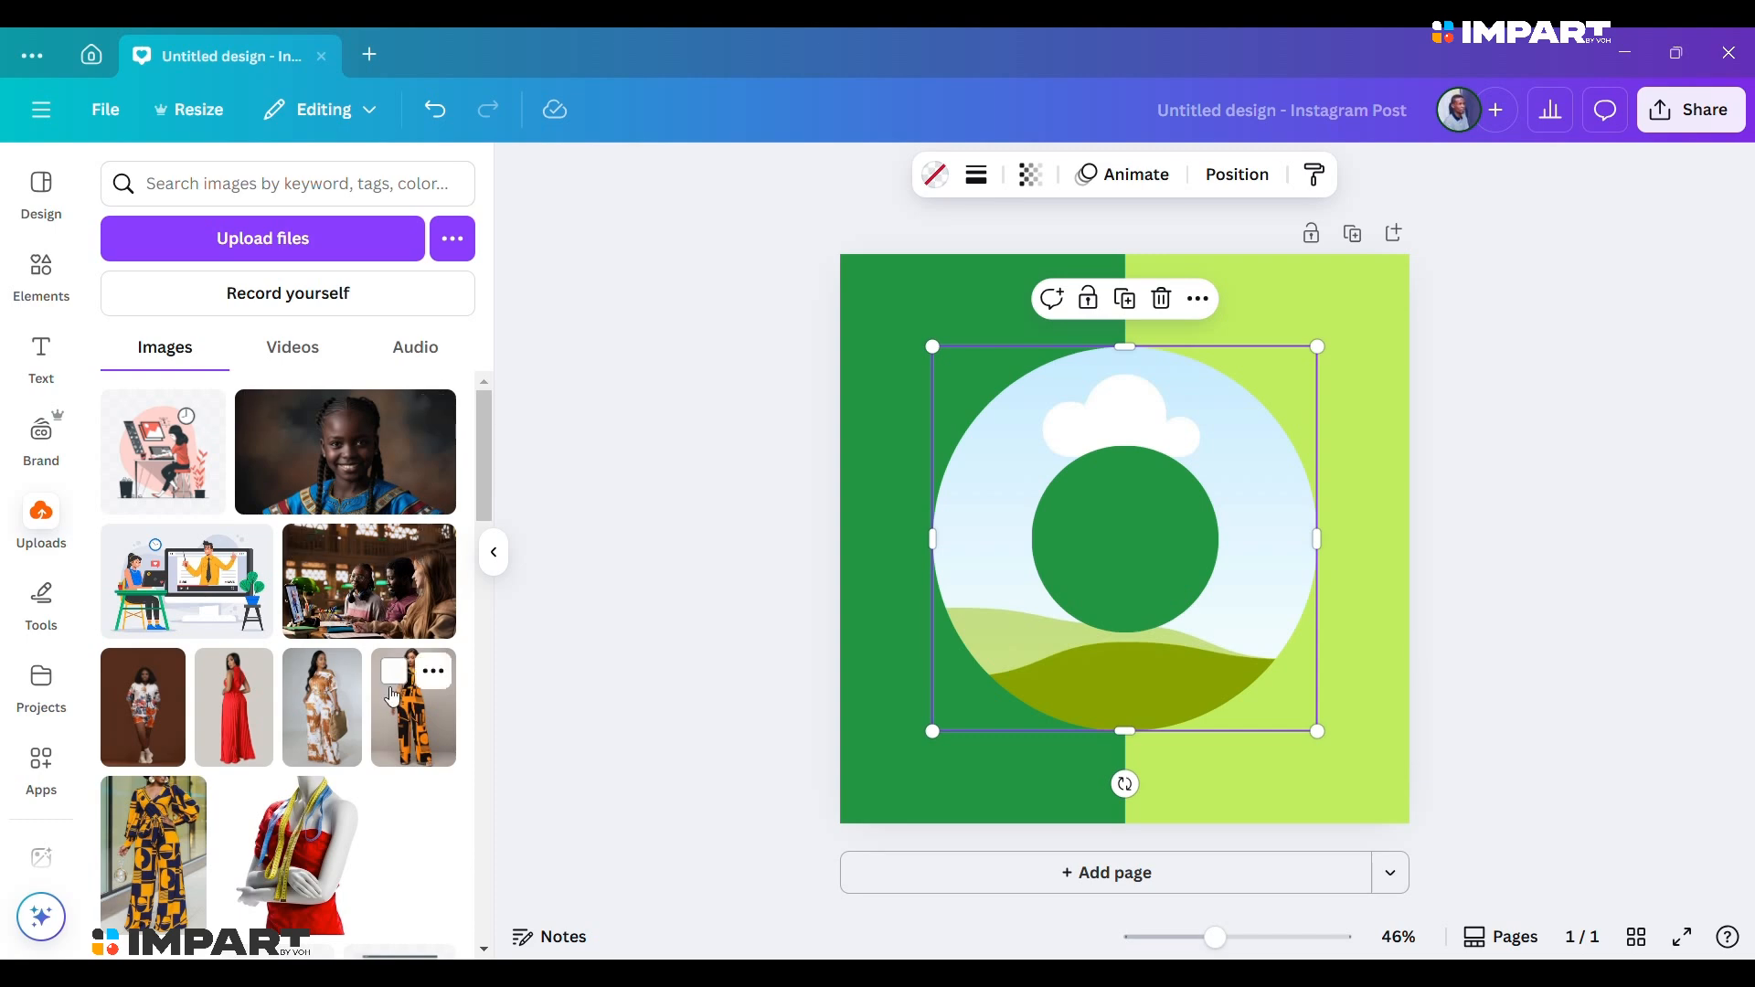
pyautogui.click(268, 235)
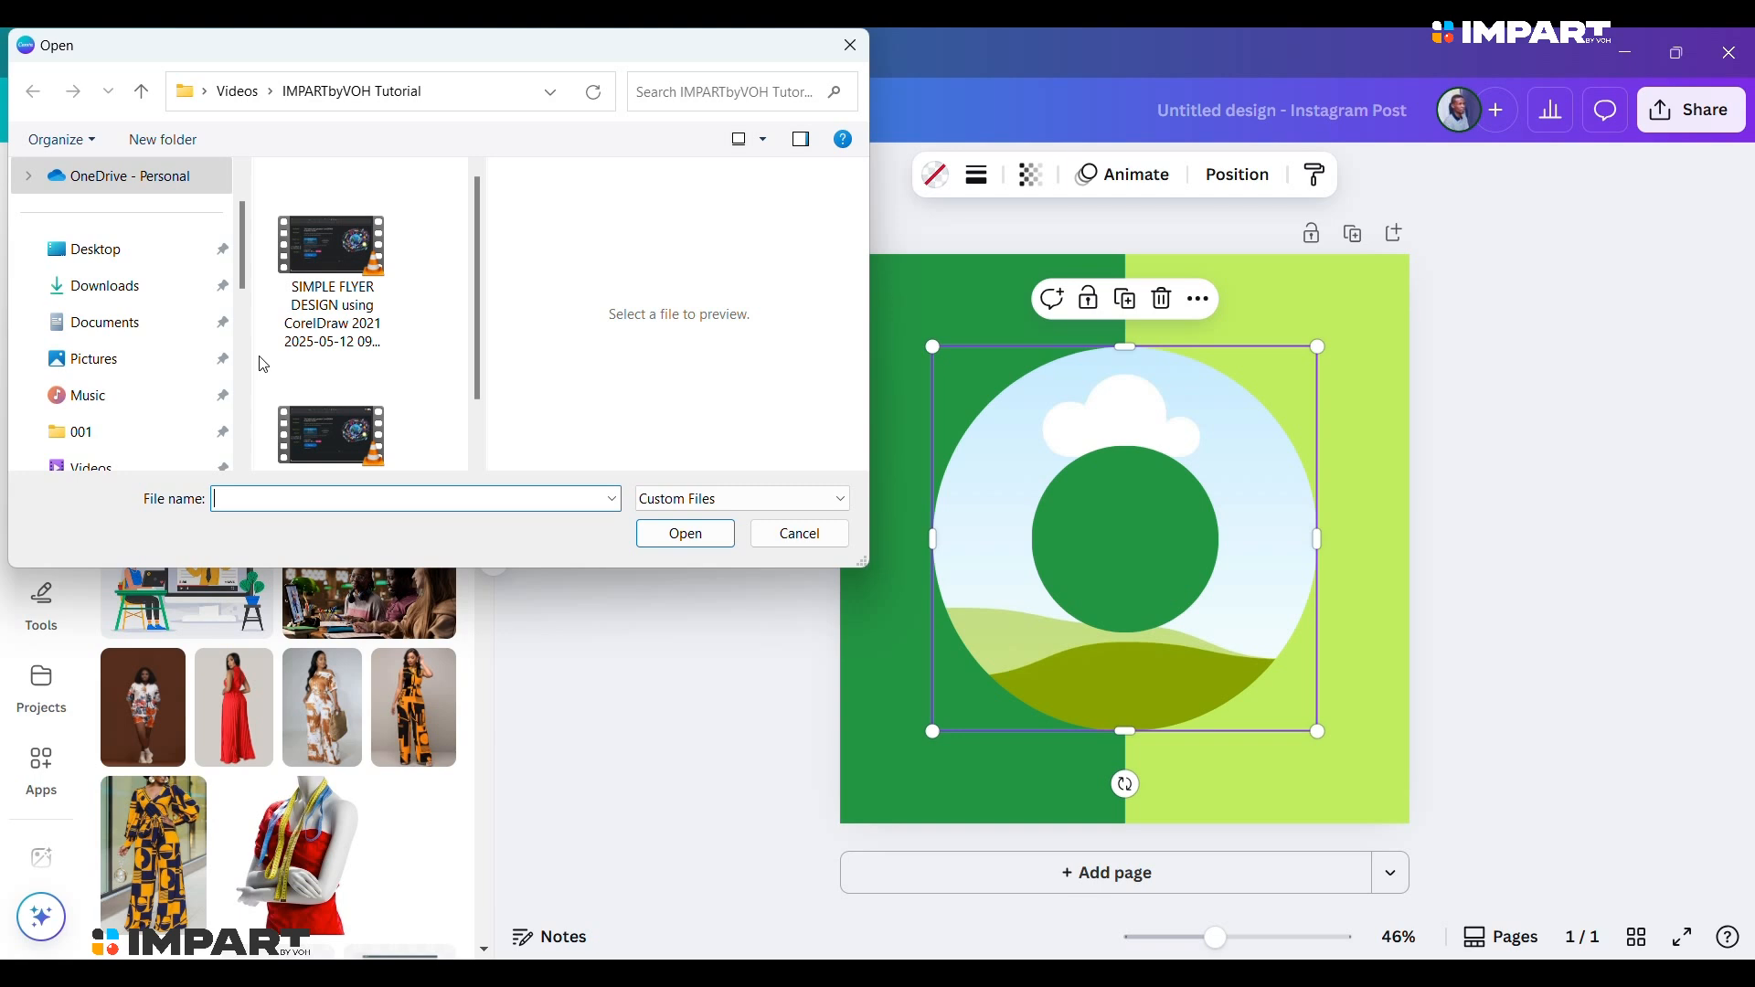
pyautogui.click(107, 289)
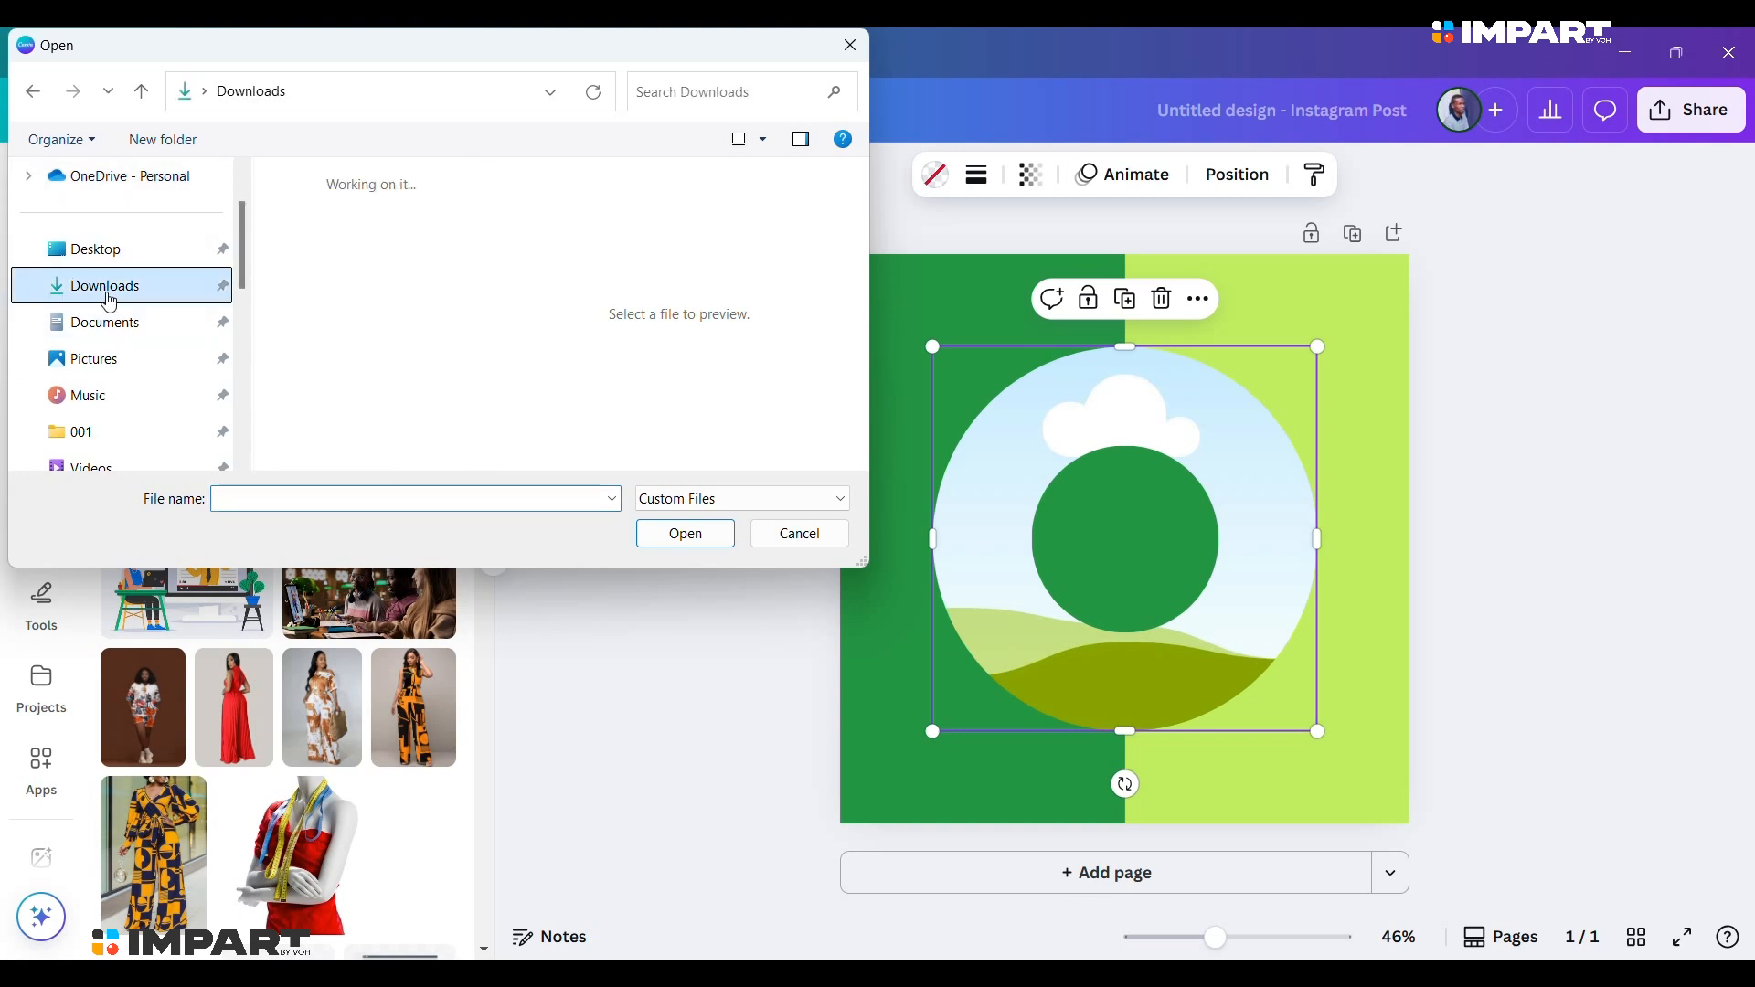
pyautogui.scroll(-5, 319, 376)
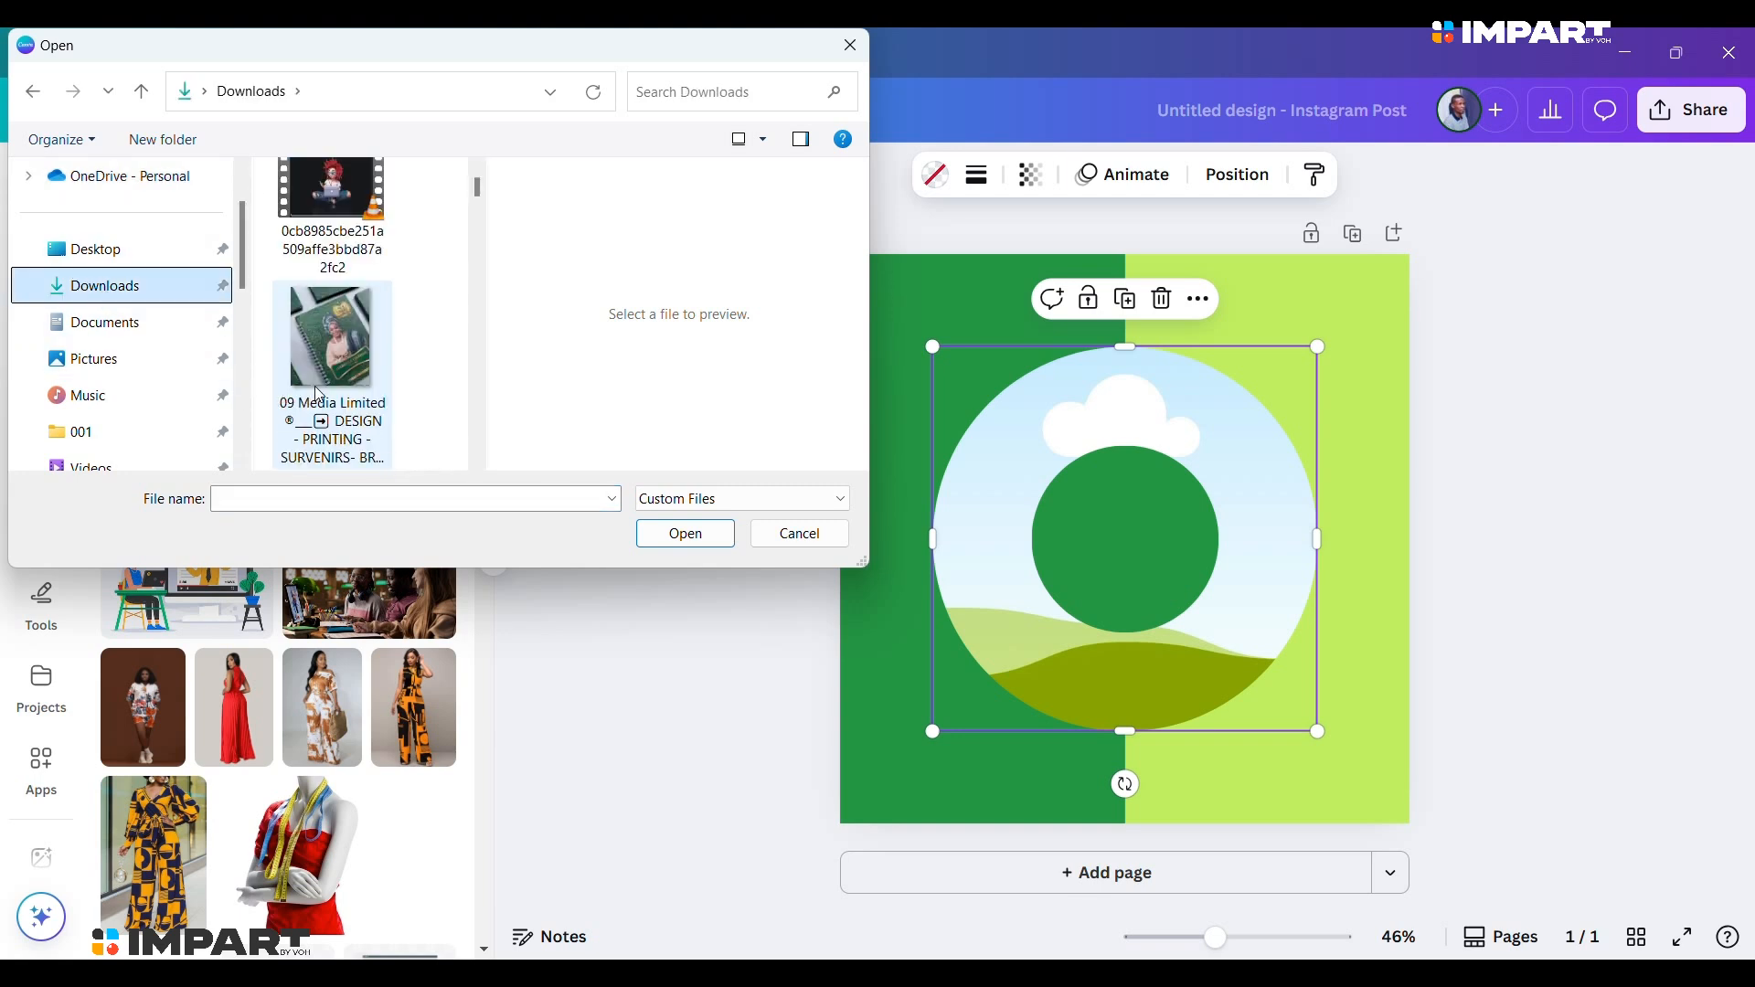
pyautogui.scroll(-10, 319, 377)
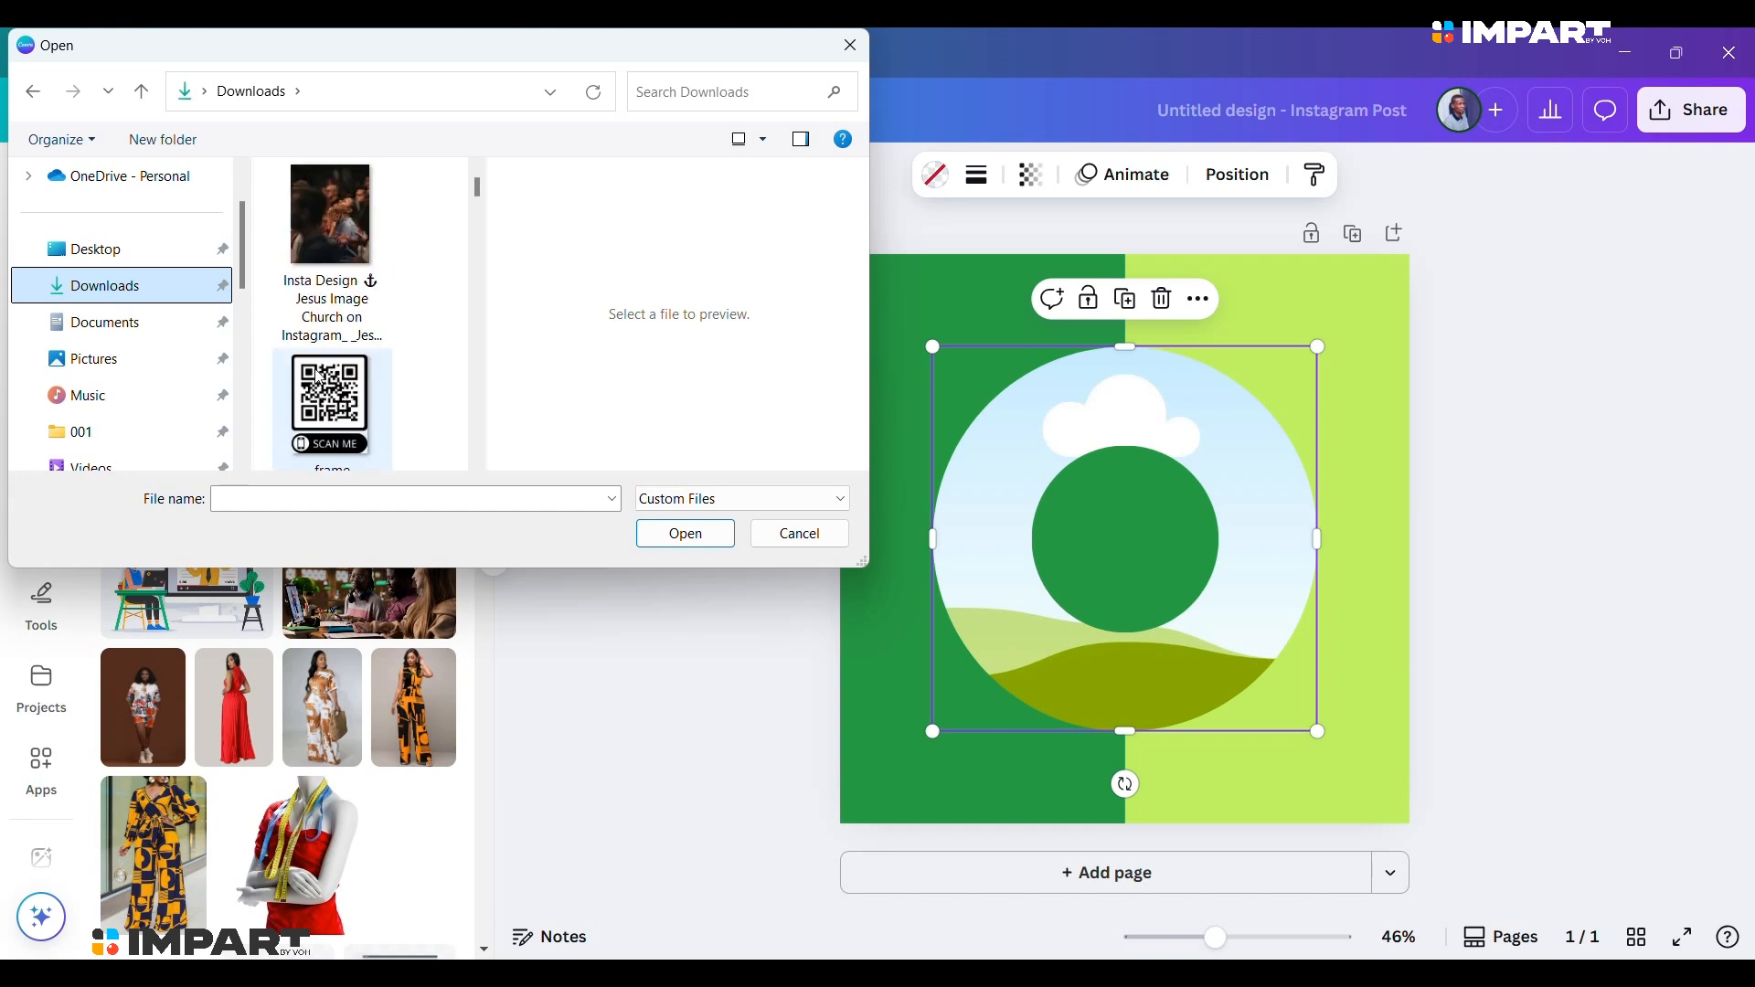
pyautogui.scroll(-10, 317, 375)
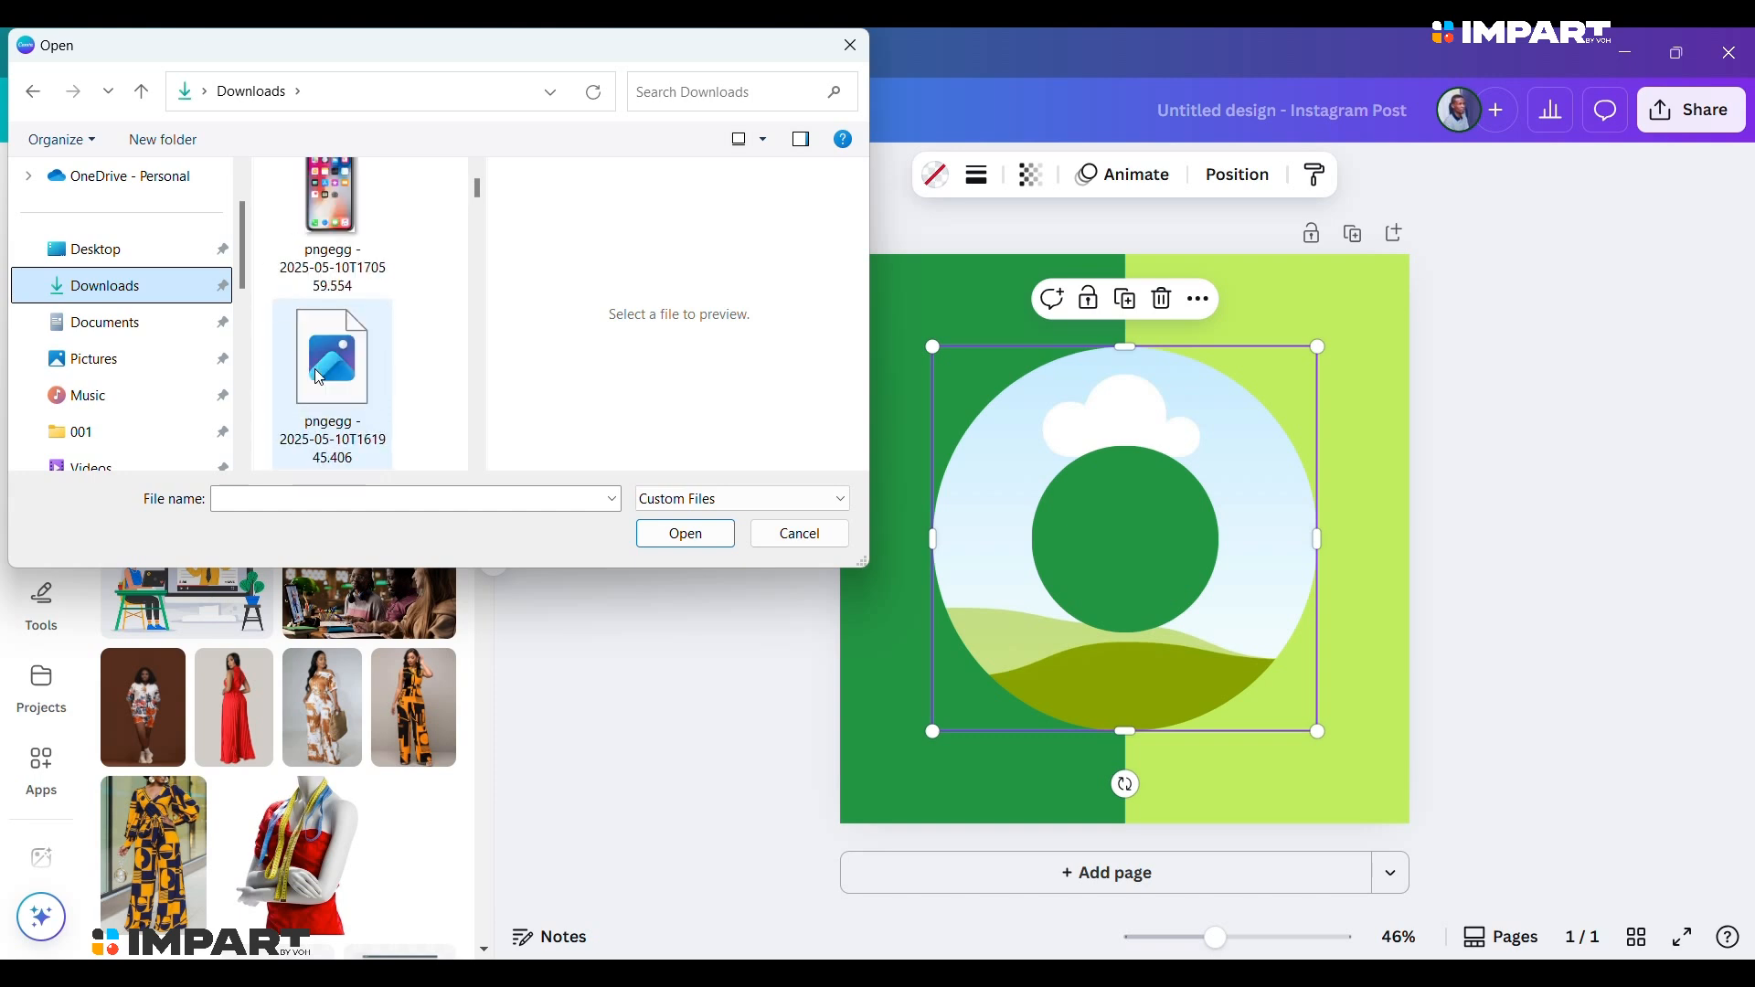
pyautogui.scroll(-10, 318, 375)
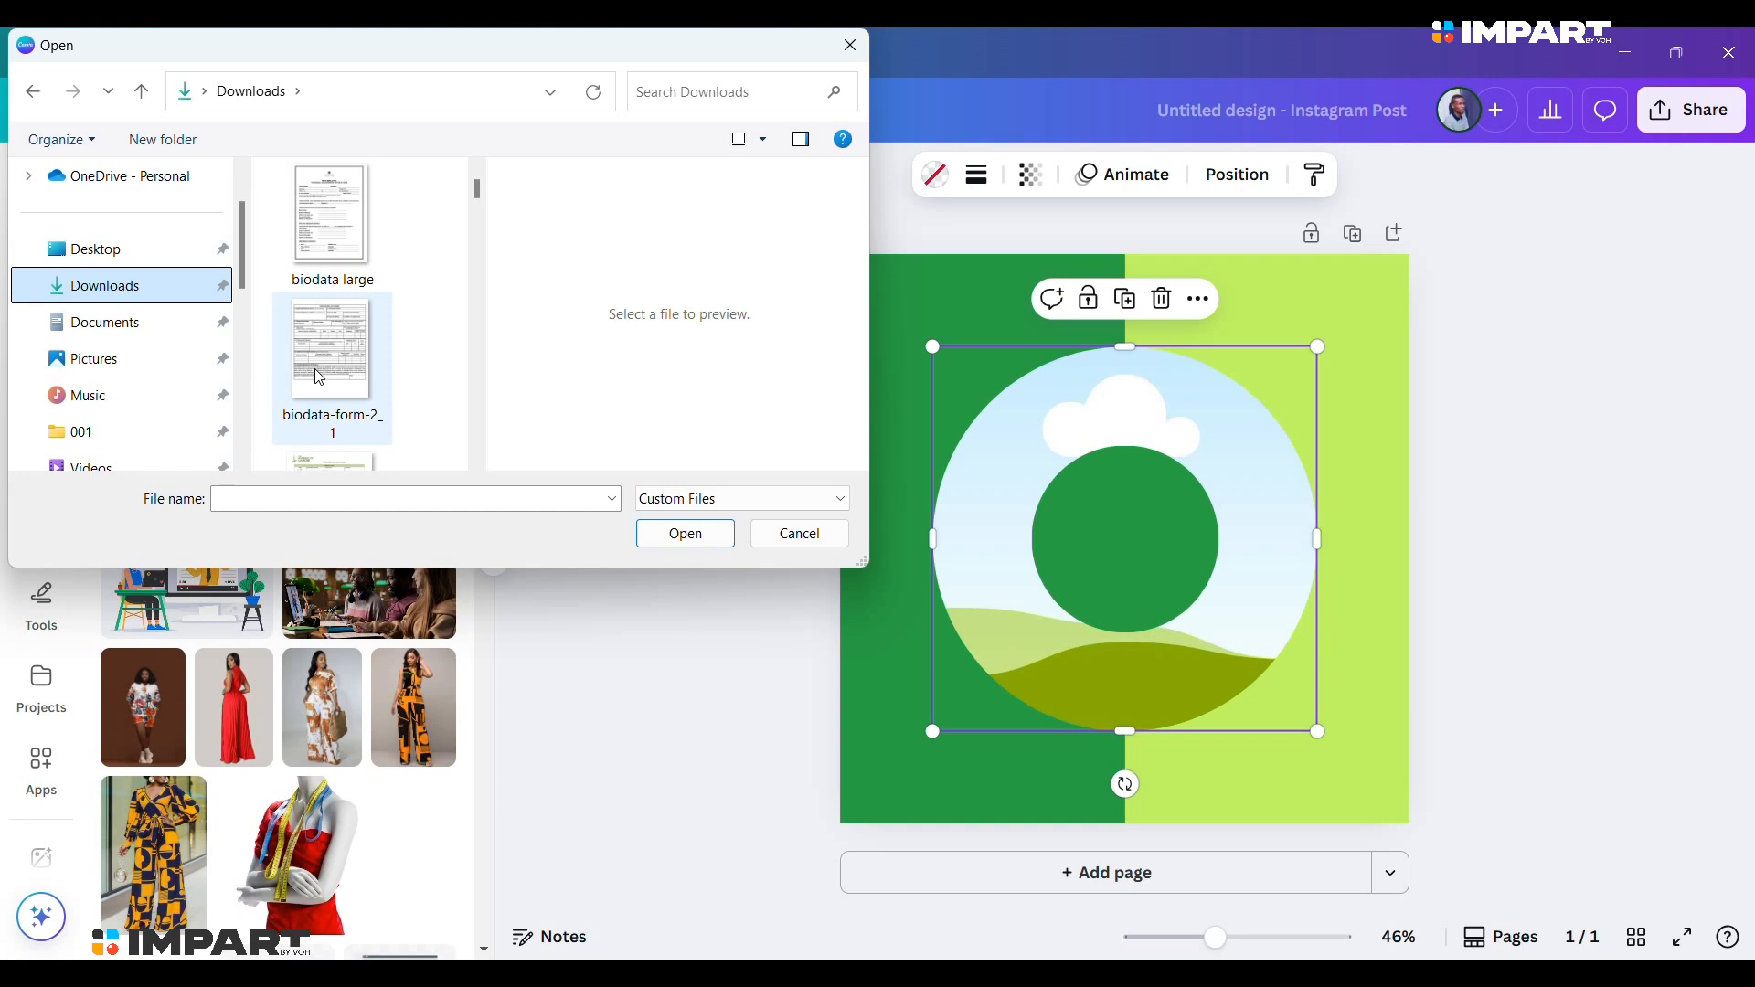
pyautogui.scroll(-10, 318, 375)
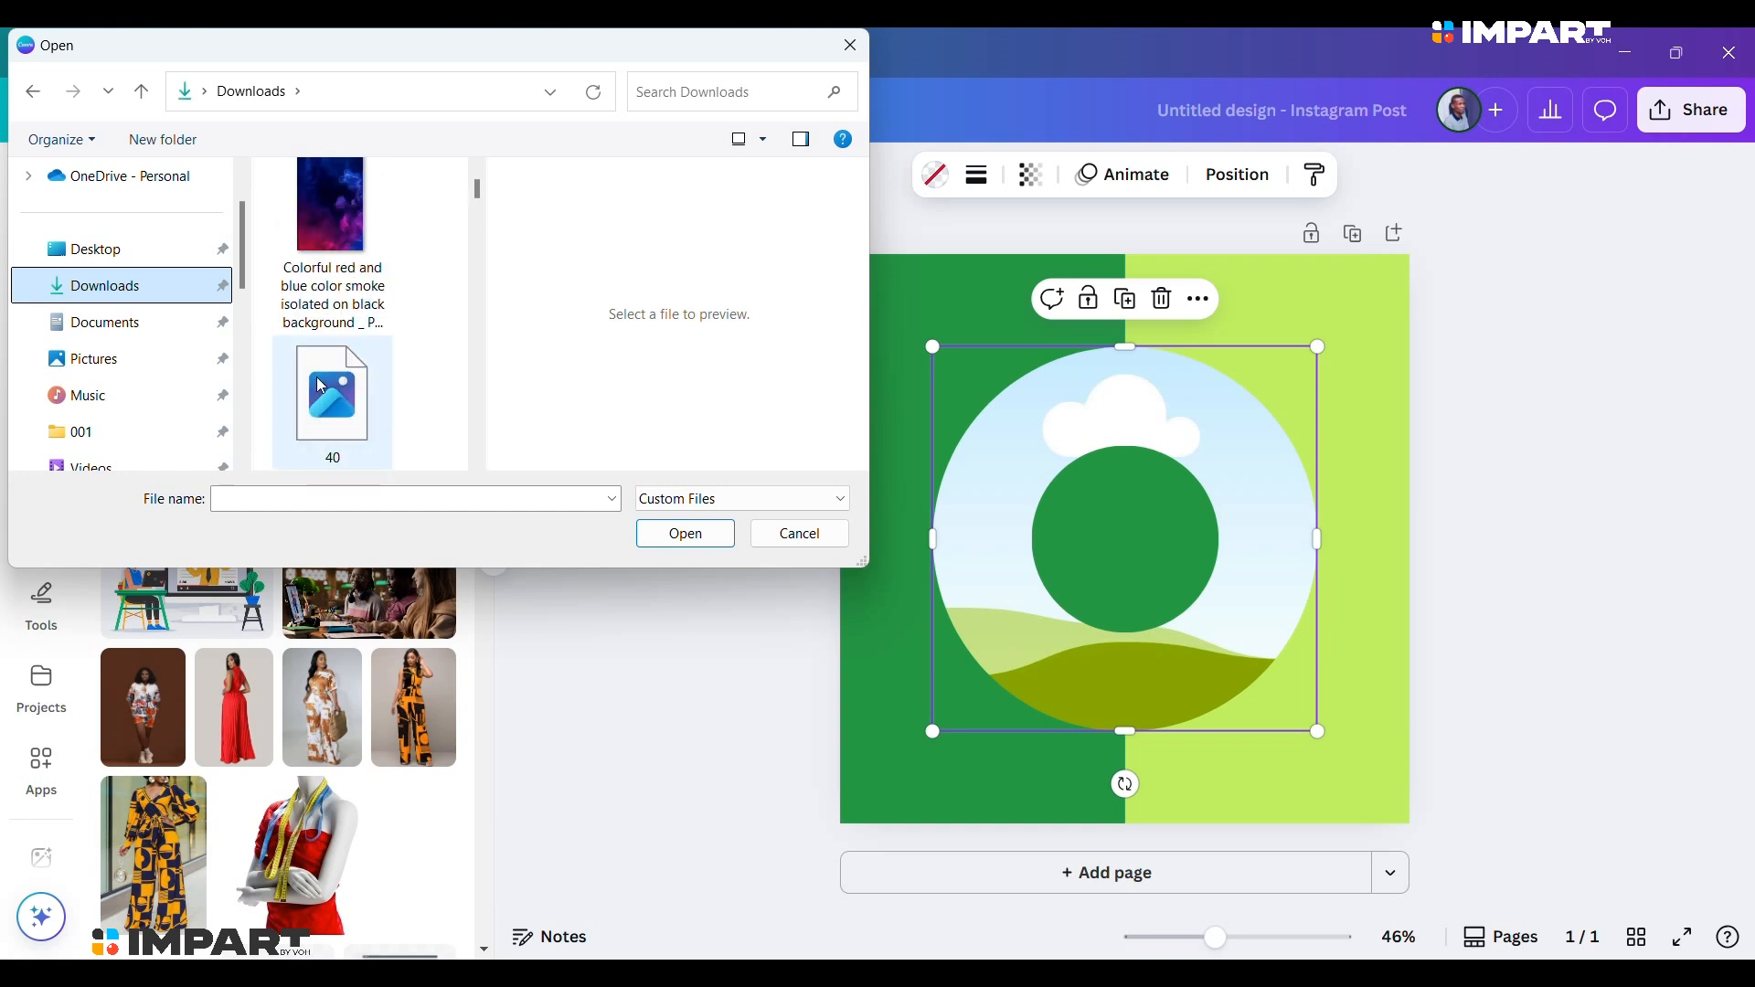
pyautogui.scroll(-10, 320, 384)
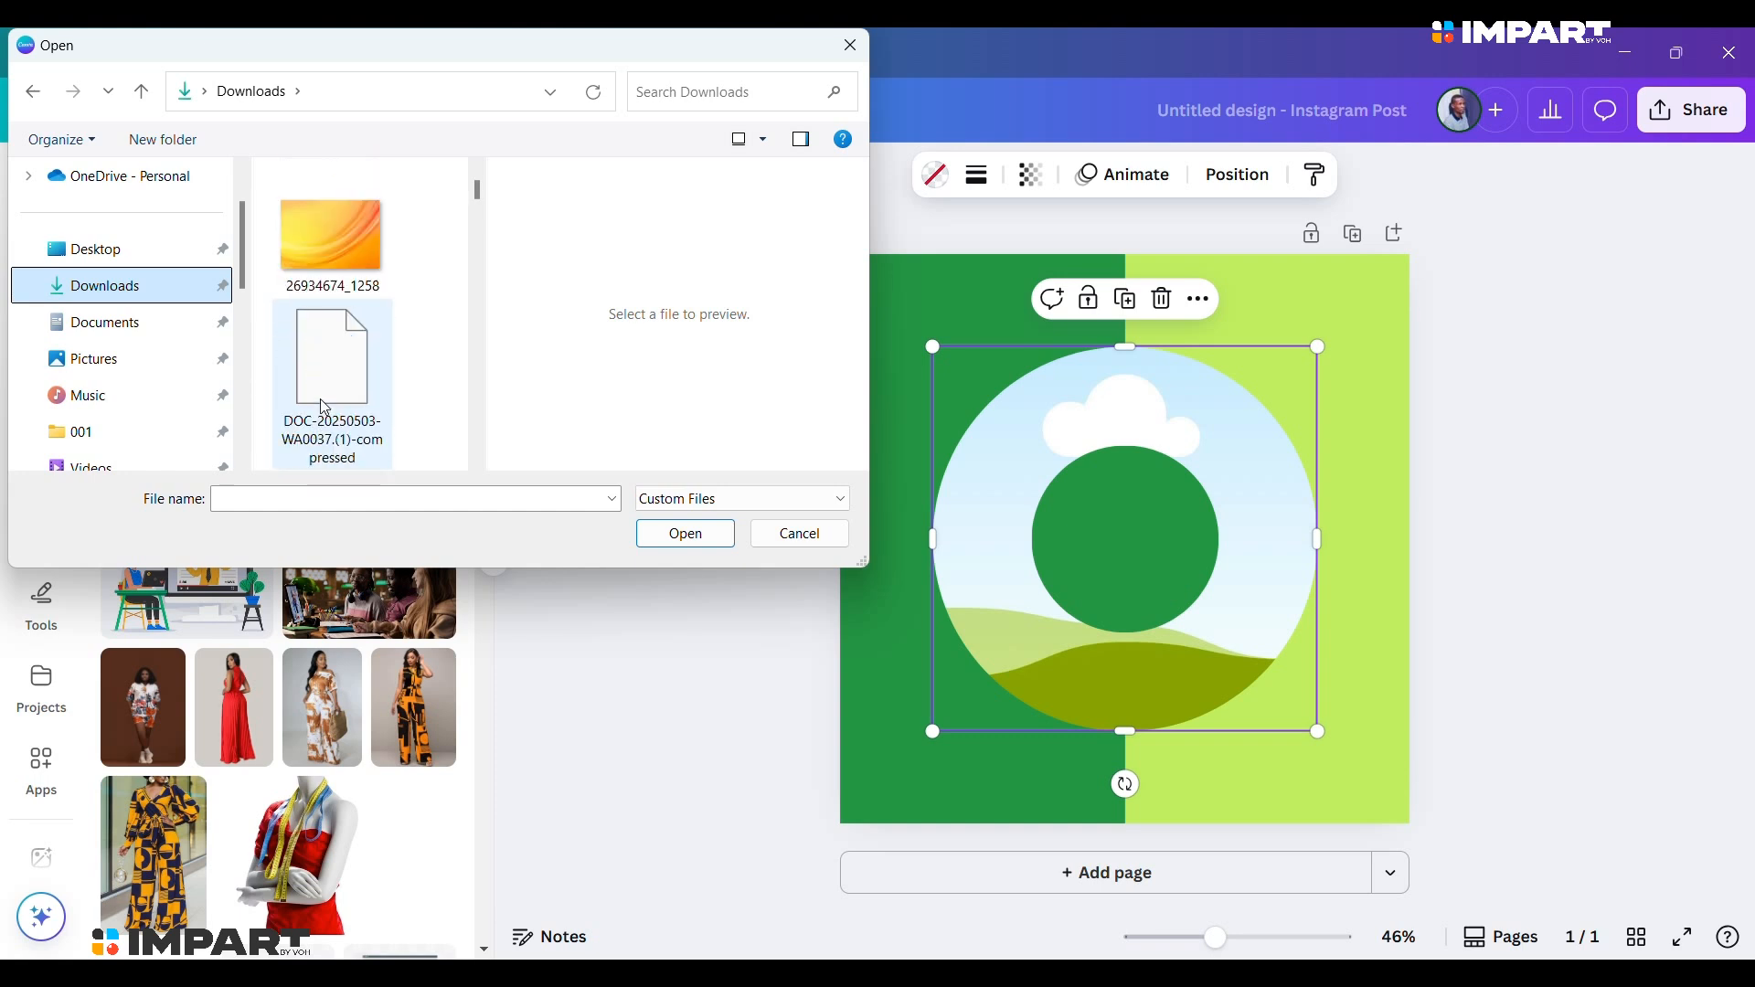
pyautogui.scroll(-5, 326, 413)
pyautogui.click(332, 429)
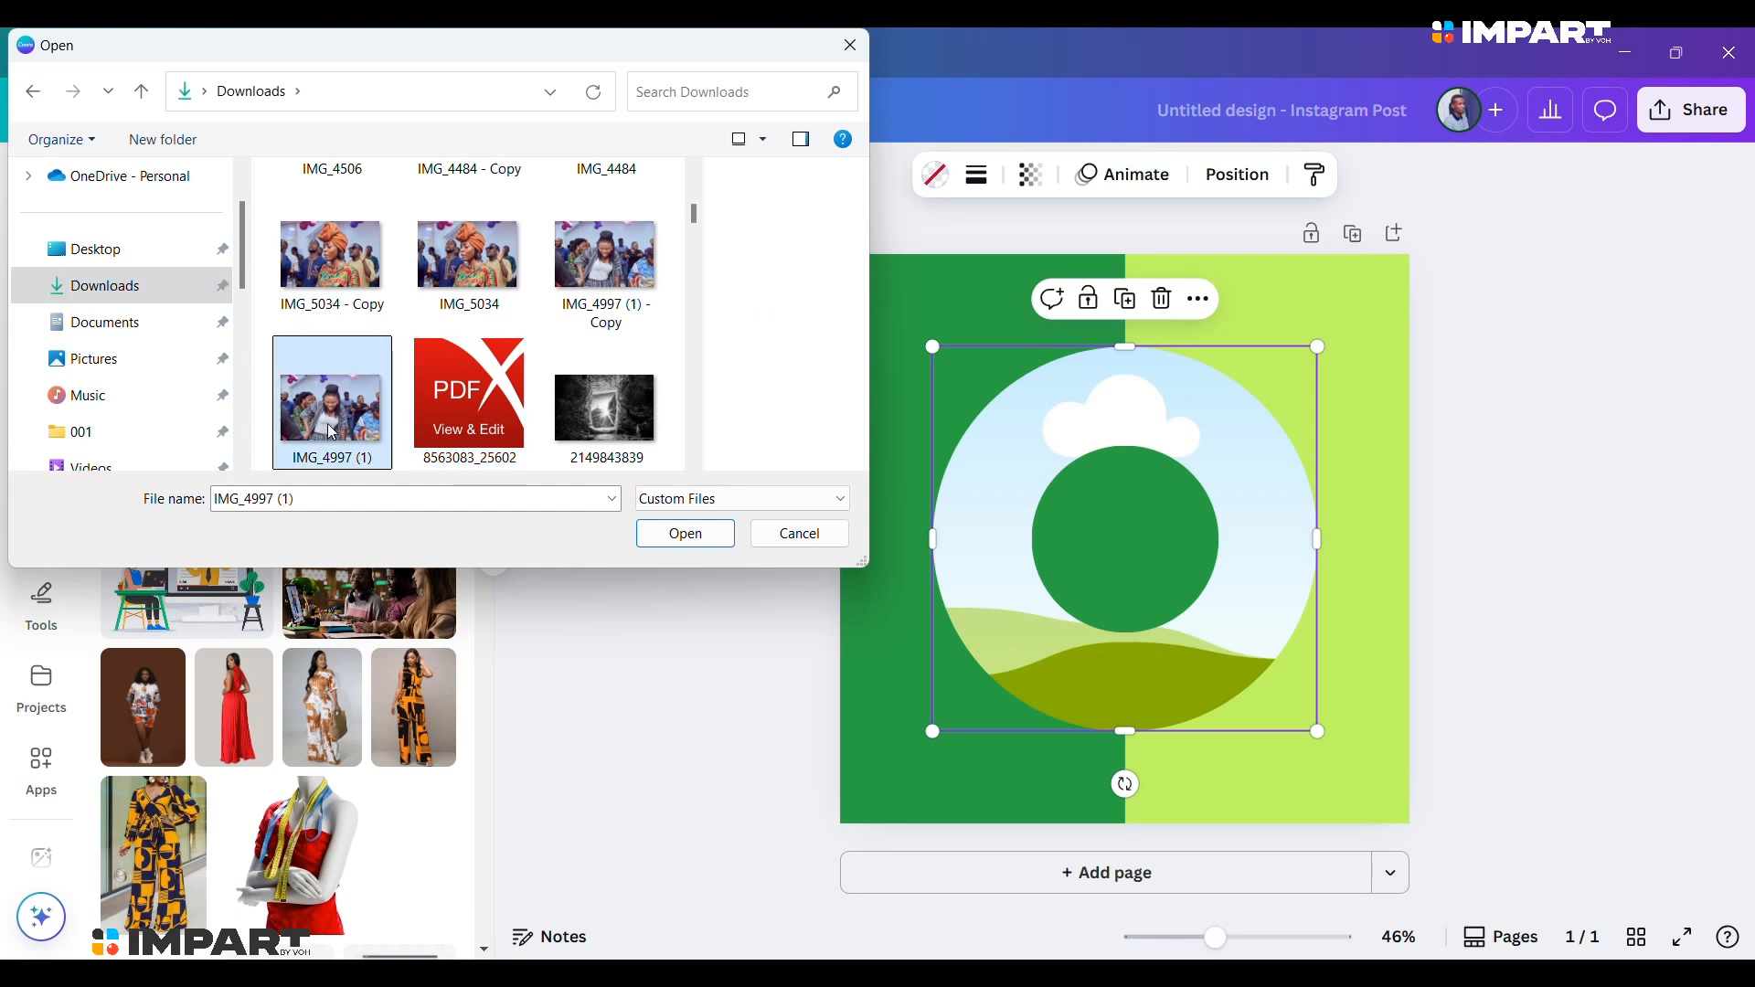
pyautogui.click(685, 533)
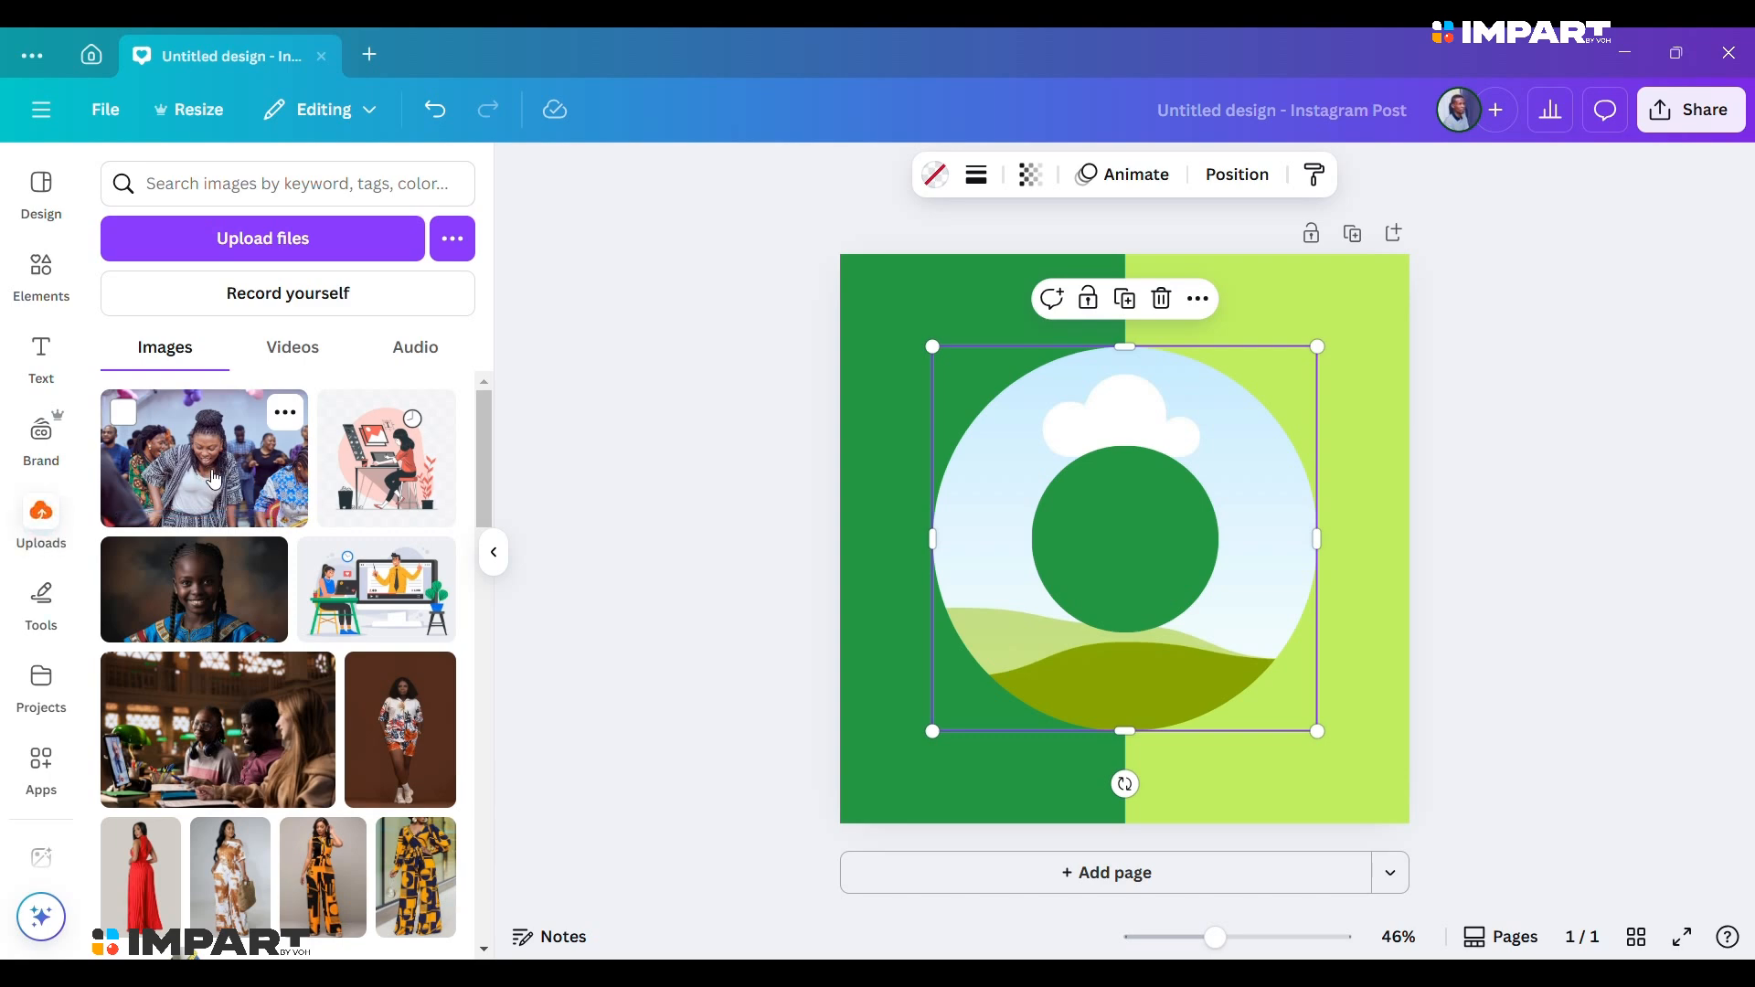
pyautogui.moveTo(214, 479); pyautogui.dragTo(866, 366)
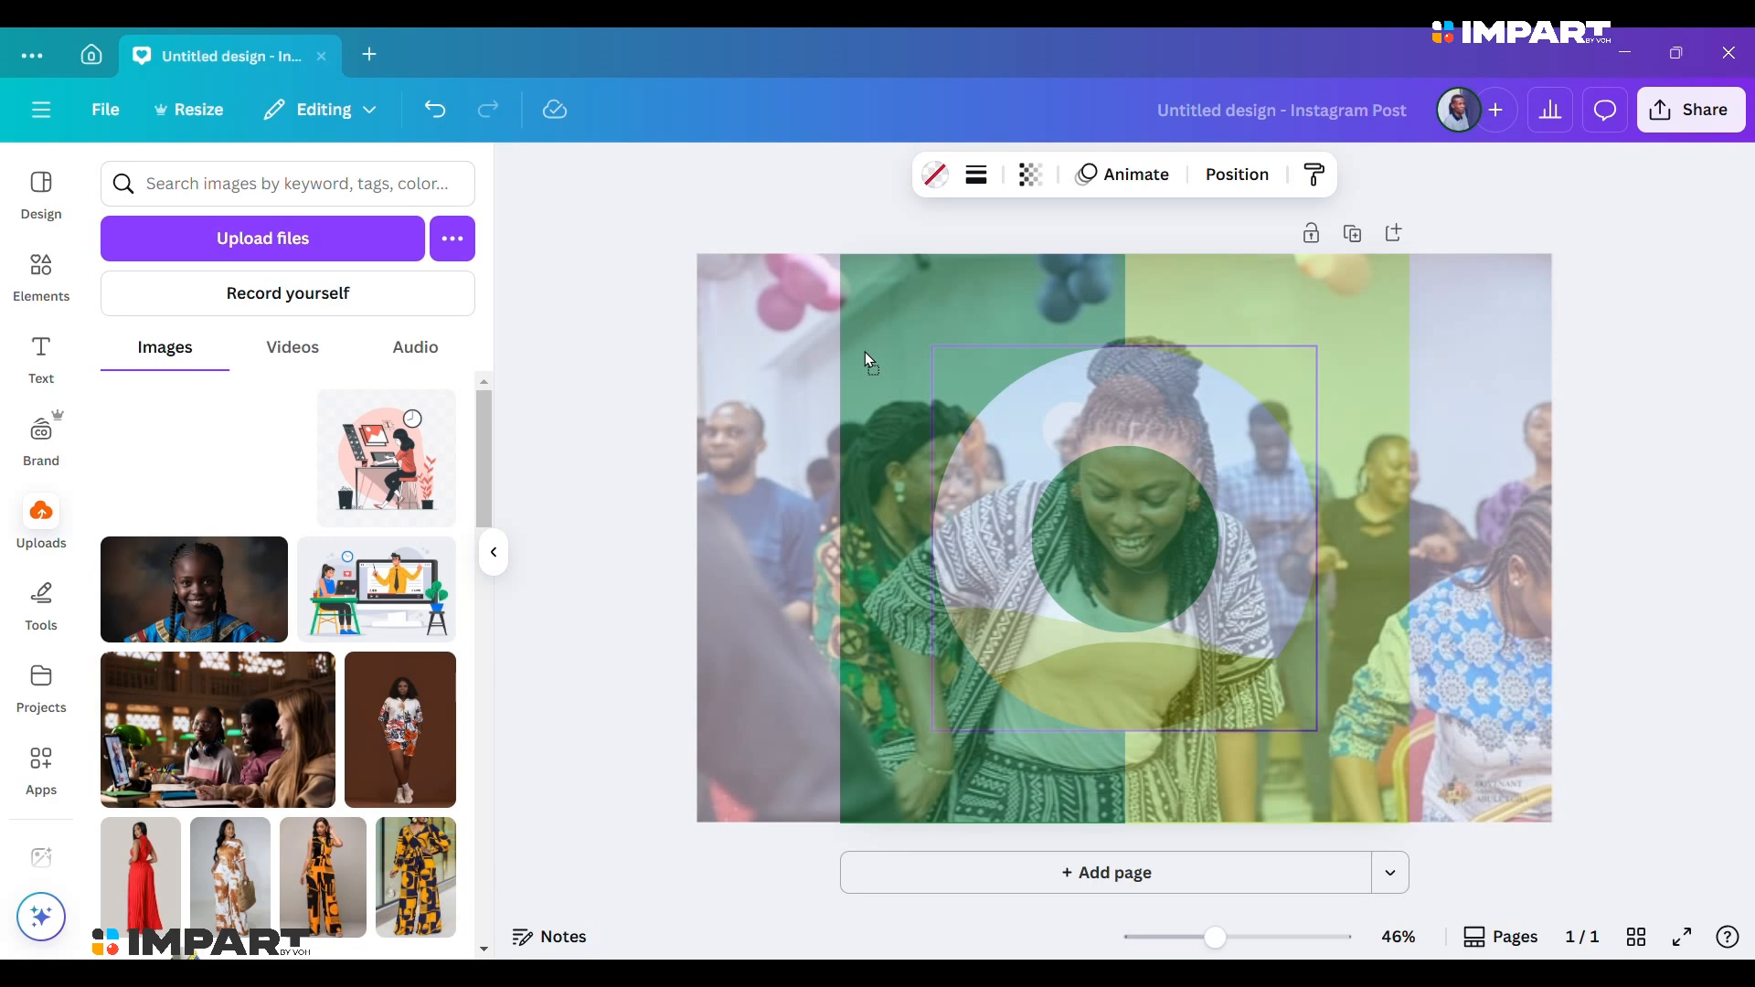
pyautogui.moveTo(865, 353); pyautogui.dragTo(865, 355)
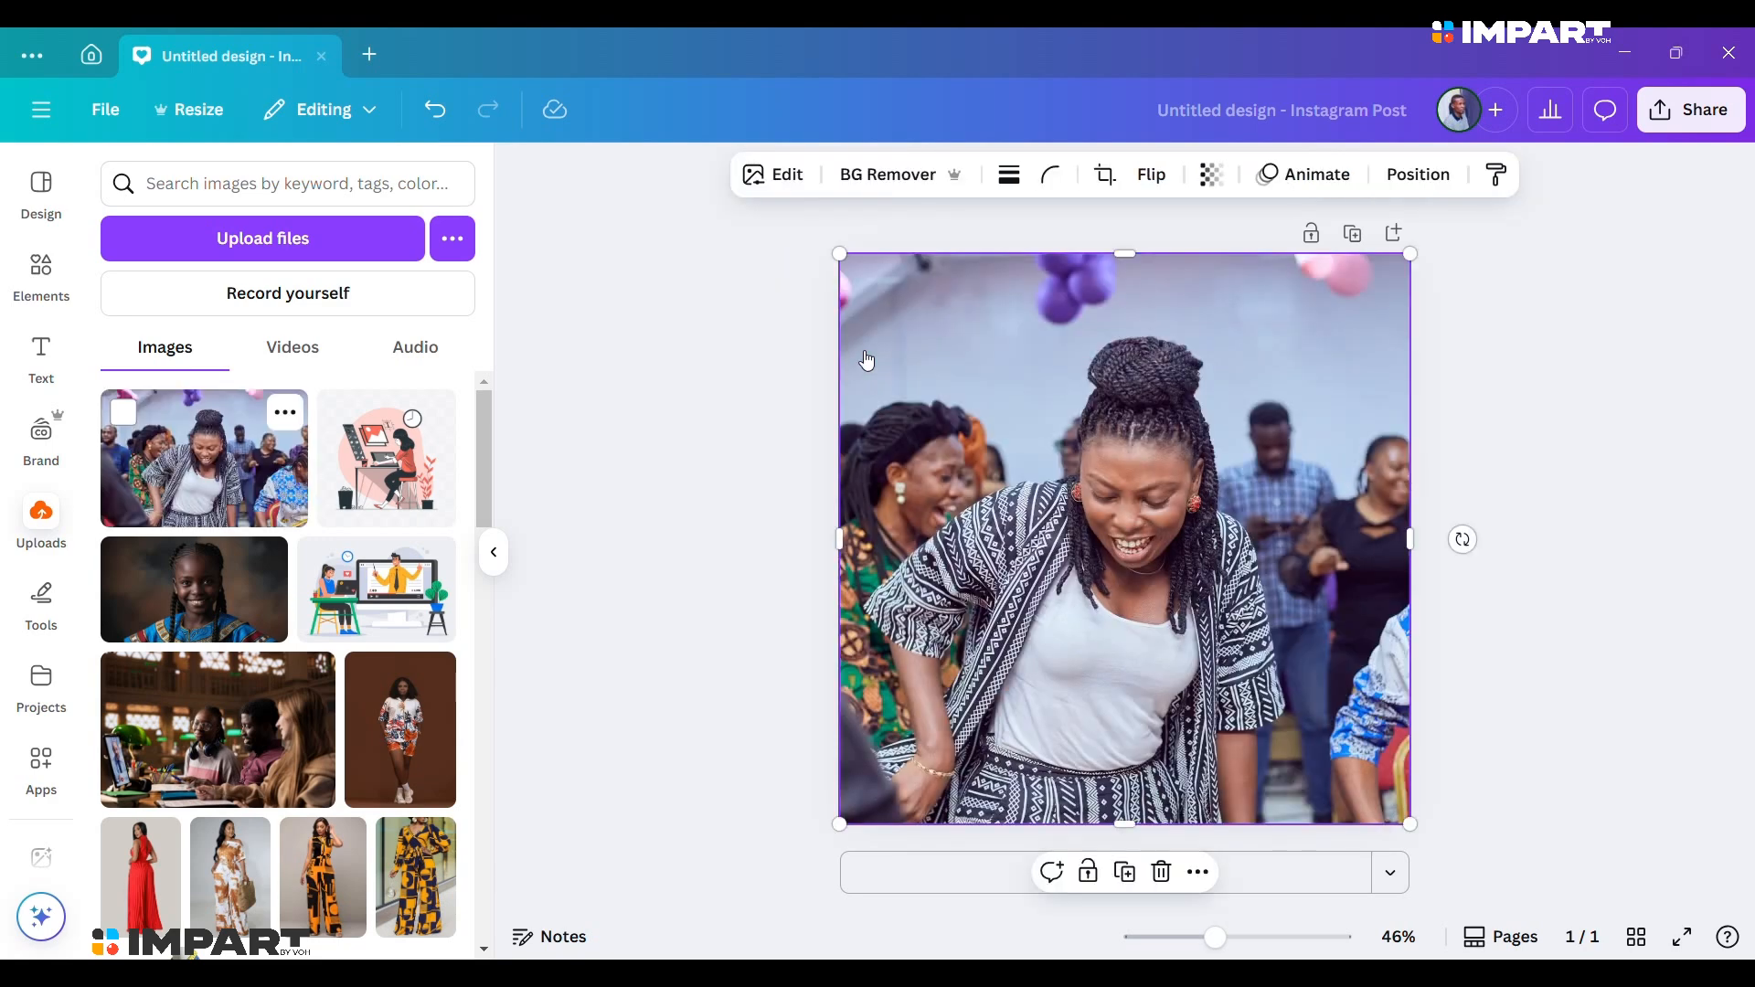
pyautogui.hotkey('ctrl', 'z')
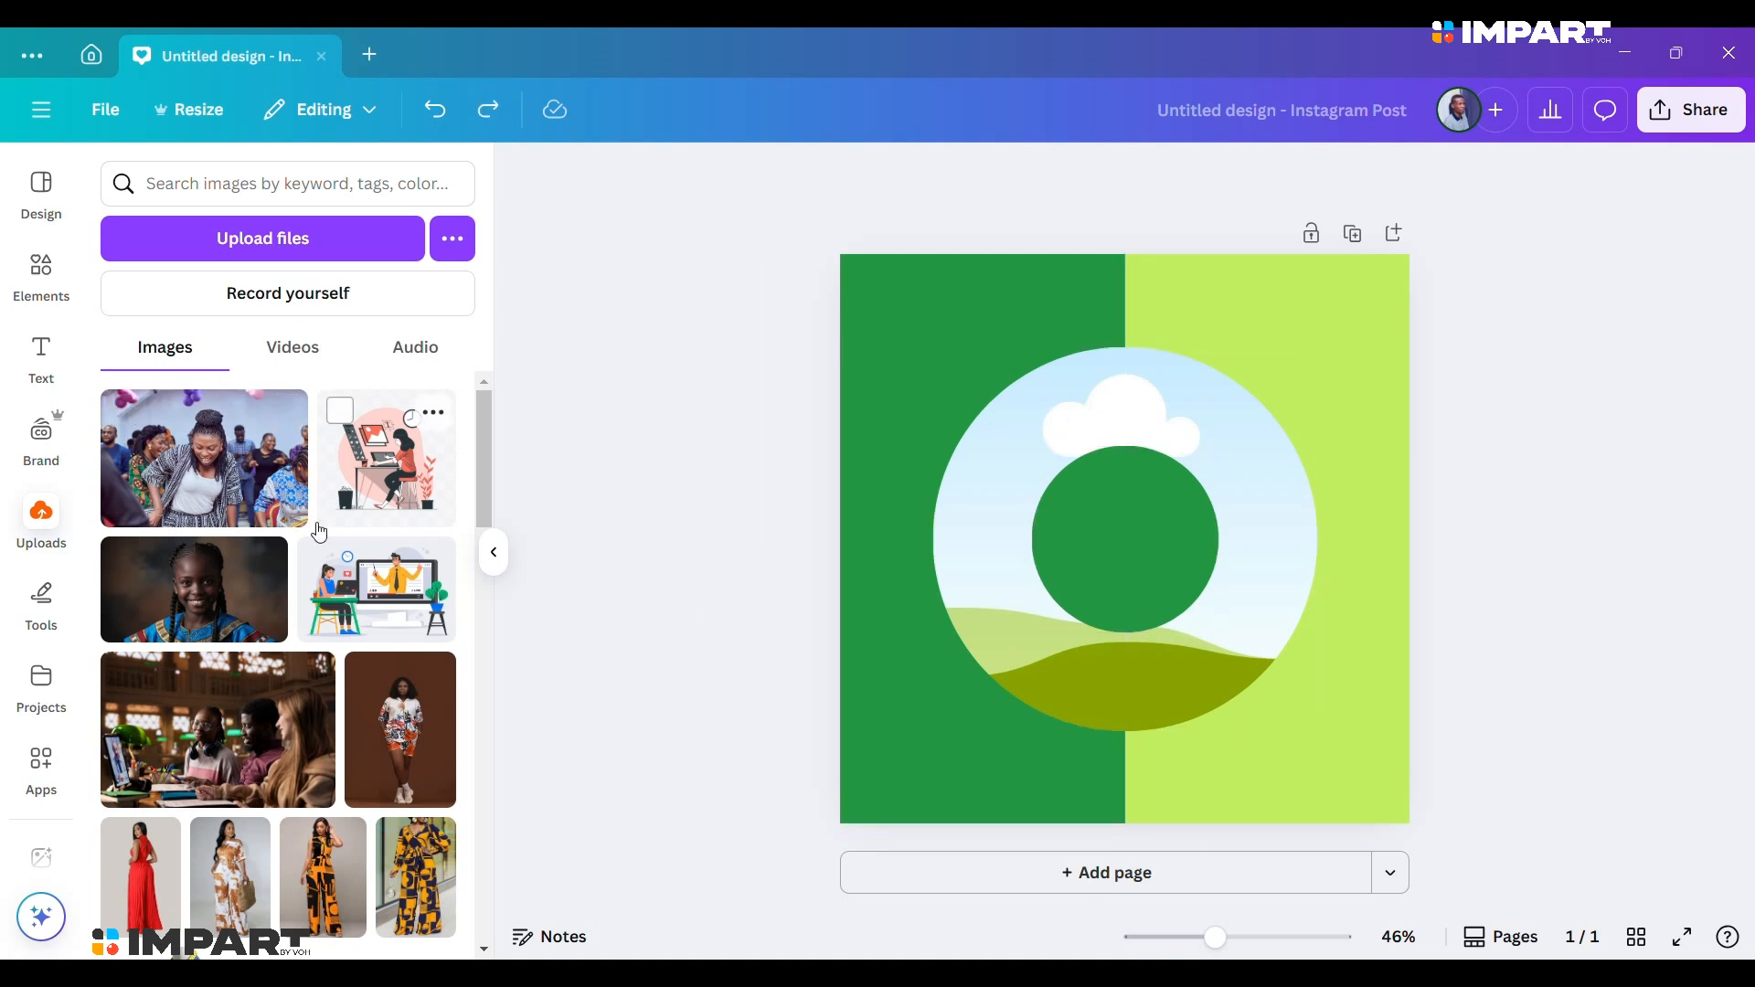
# Fill the circular frame with the uploaded photo, then enlarge and reposition it so the smiling woman in front is centred.
pyautogui.moveTo(275, 416); pyautogui.dragTo(1067, 429)
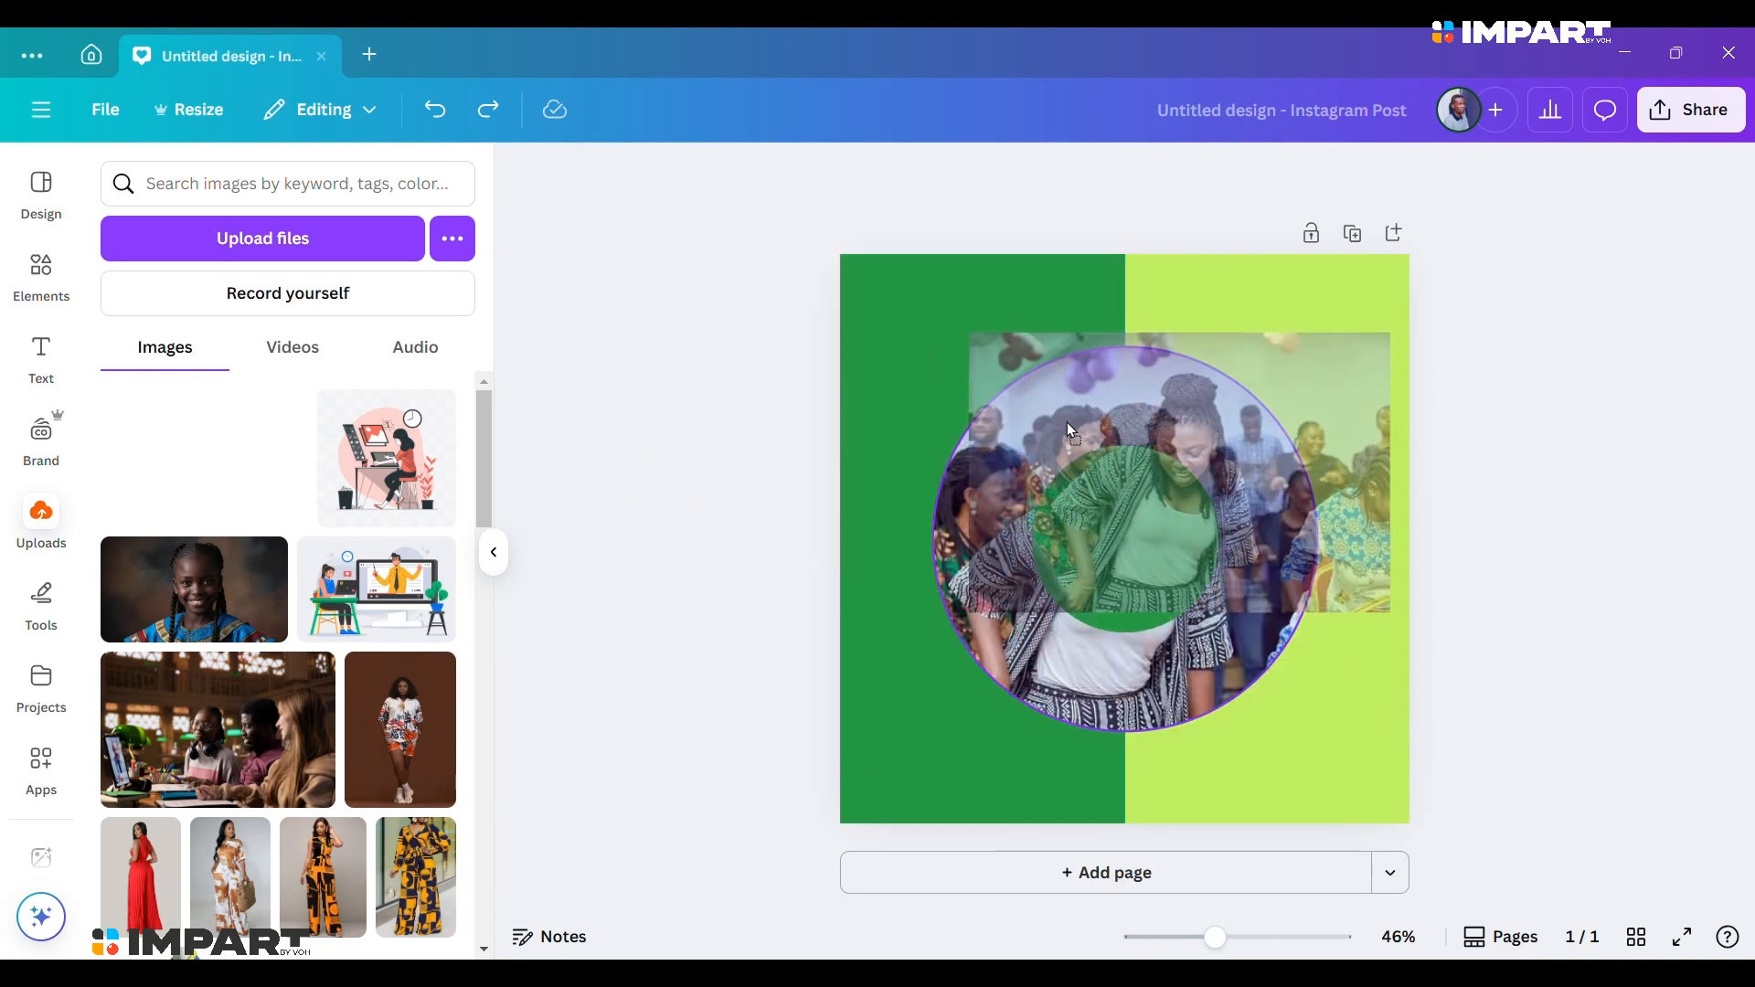
pyautogui.moveTo(1067, 423); pyautogui.dragTo(1067, 422)
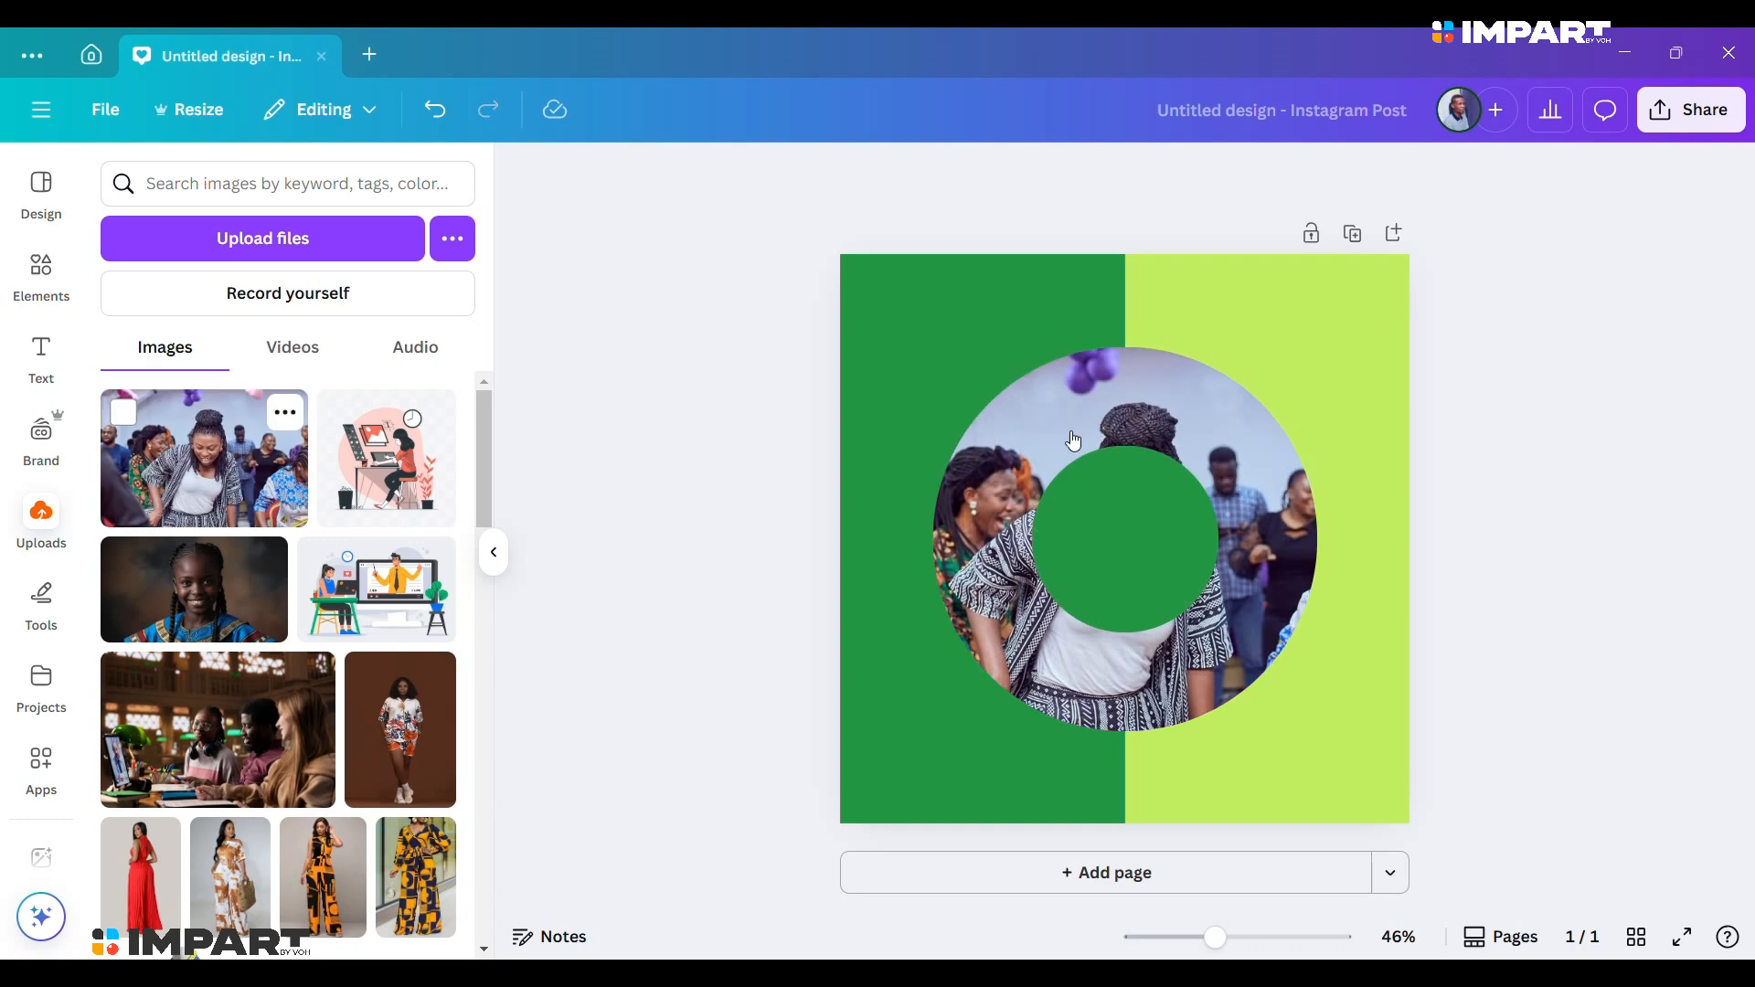
pyautogui.doubleClick(1160, 408)
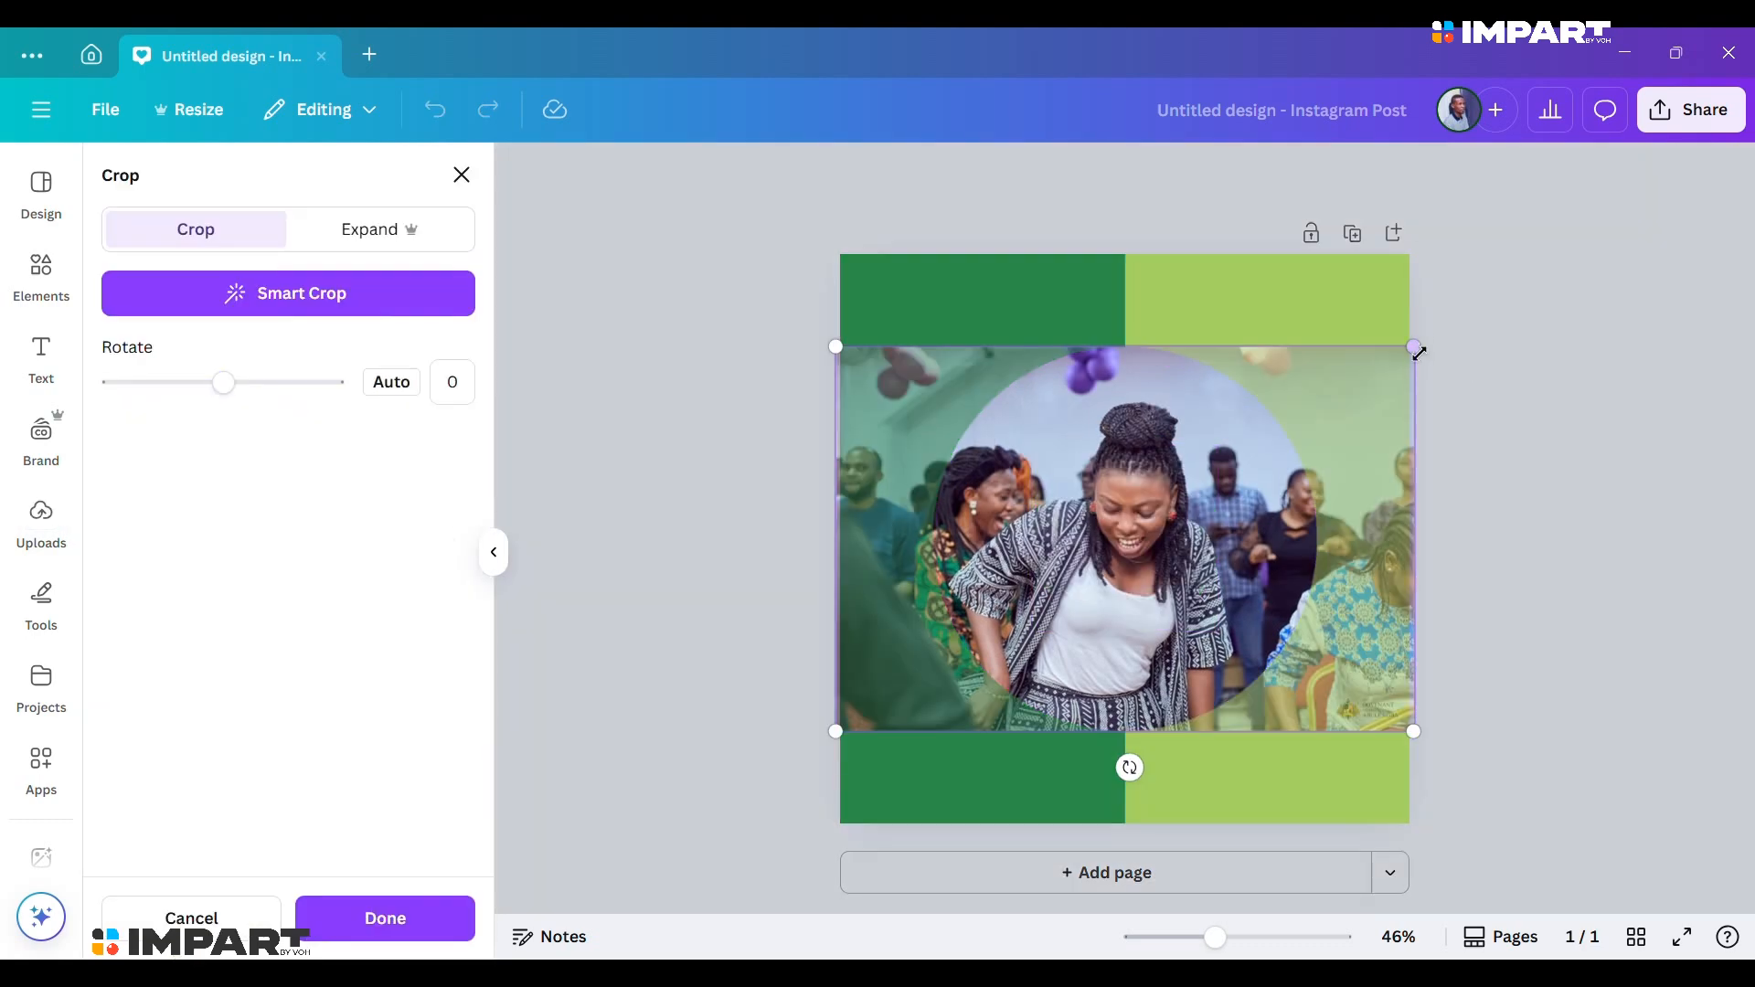
pyautogui.moveTo(1423, 340); pyautogui.dragTo(1511, 278)
pyautogui.moveTo(1242, 499); pyautogui.dragTo(1172, 490)
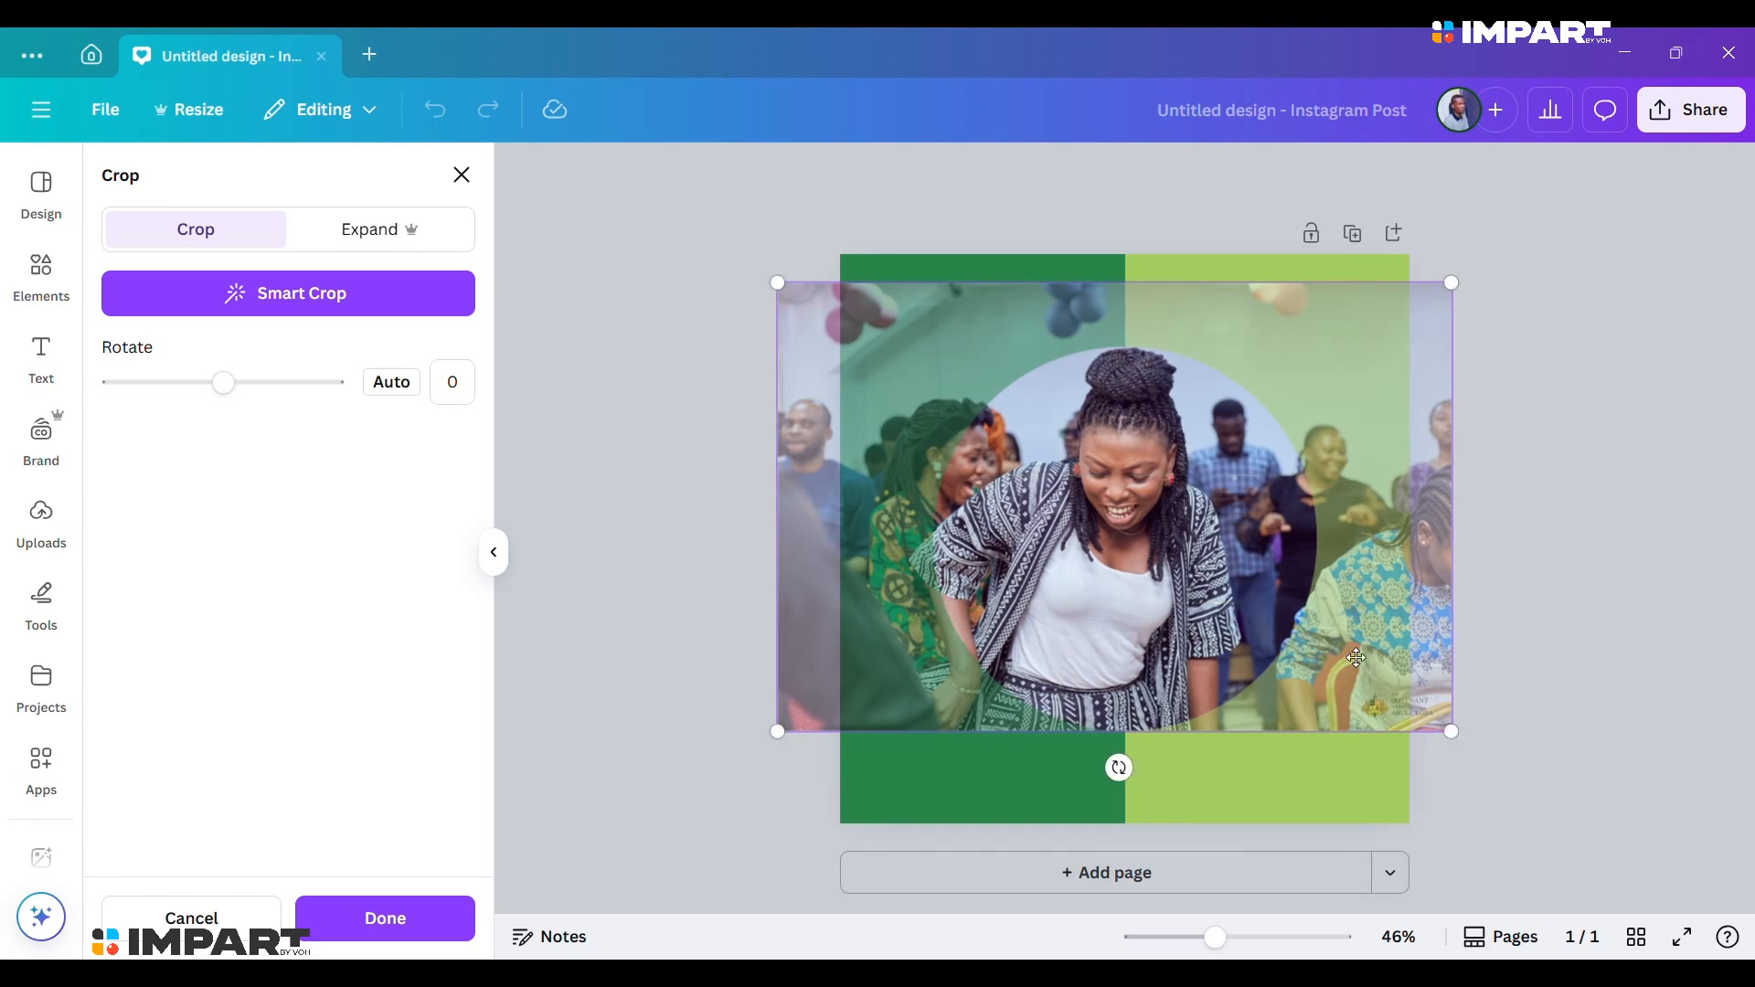
pyautogui.moveTo(1454, 734); pyautogui.dragTo(1489, 752)
pyautogui.moveTo(1130, 567); pyautogui.dragTo(1119, 548)
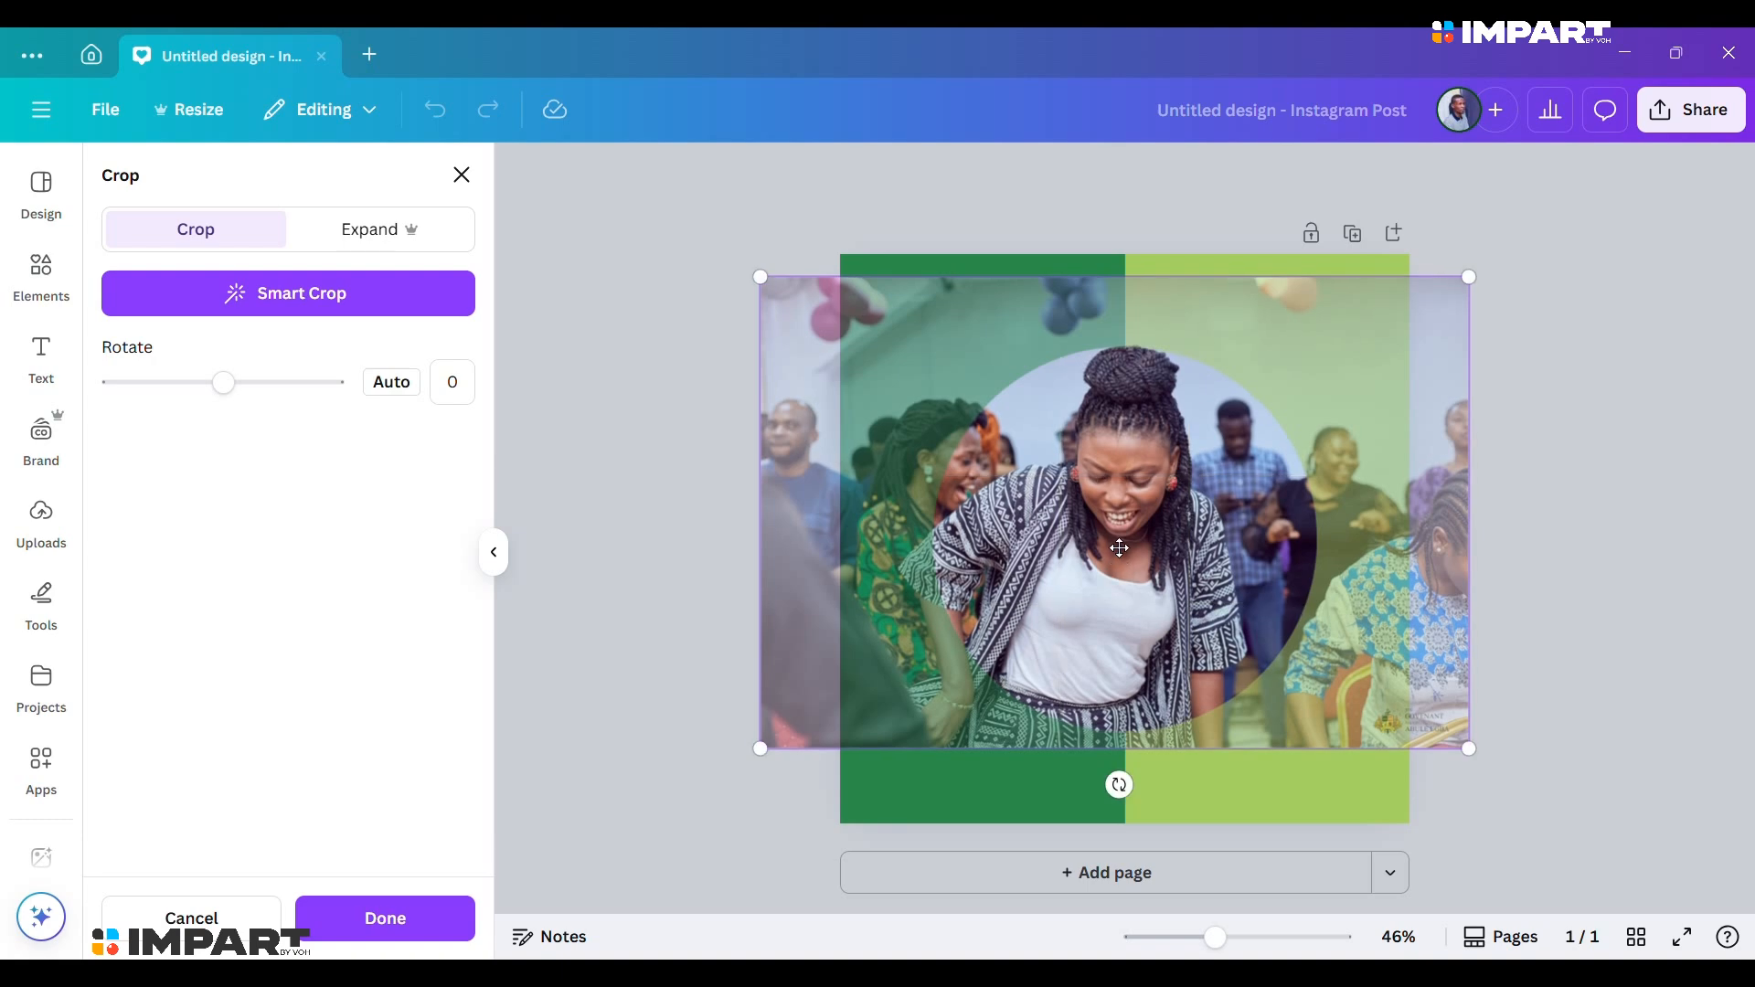
pyautogui.click(1099, 194)
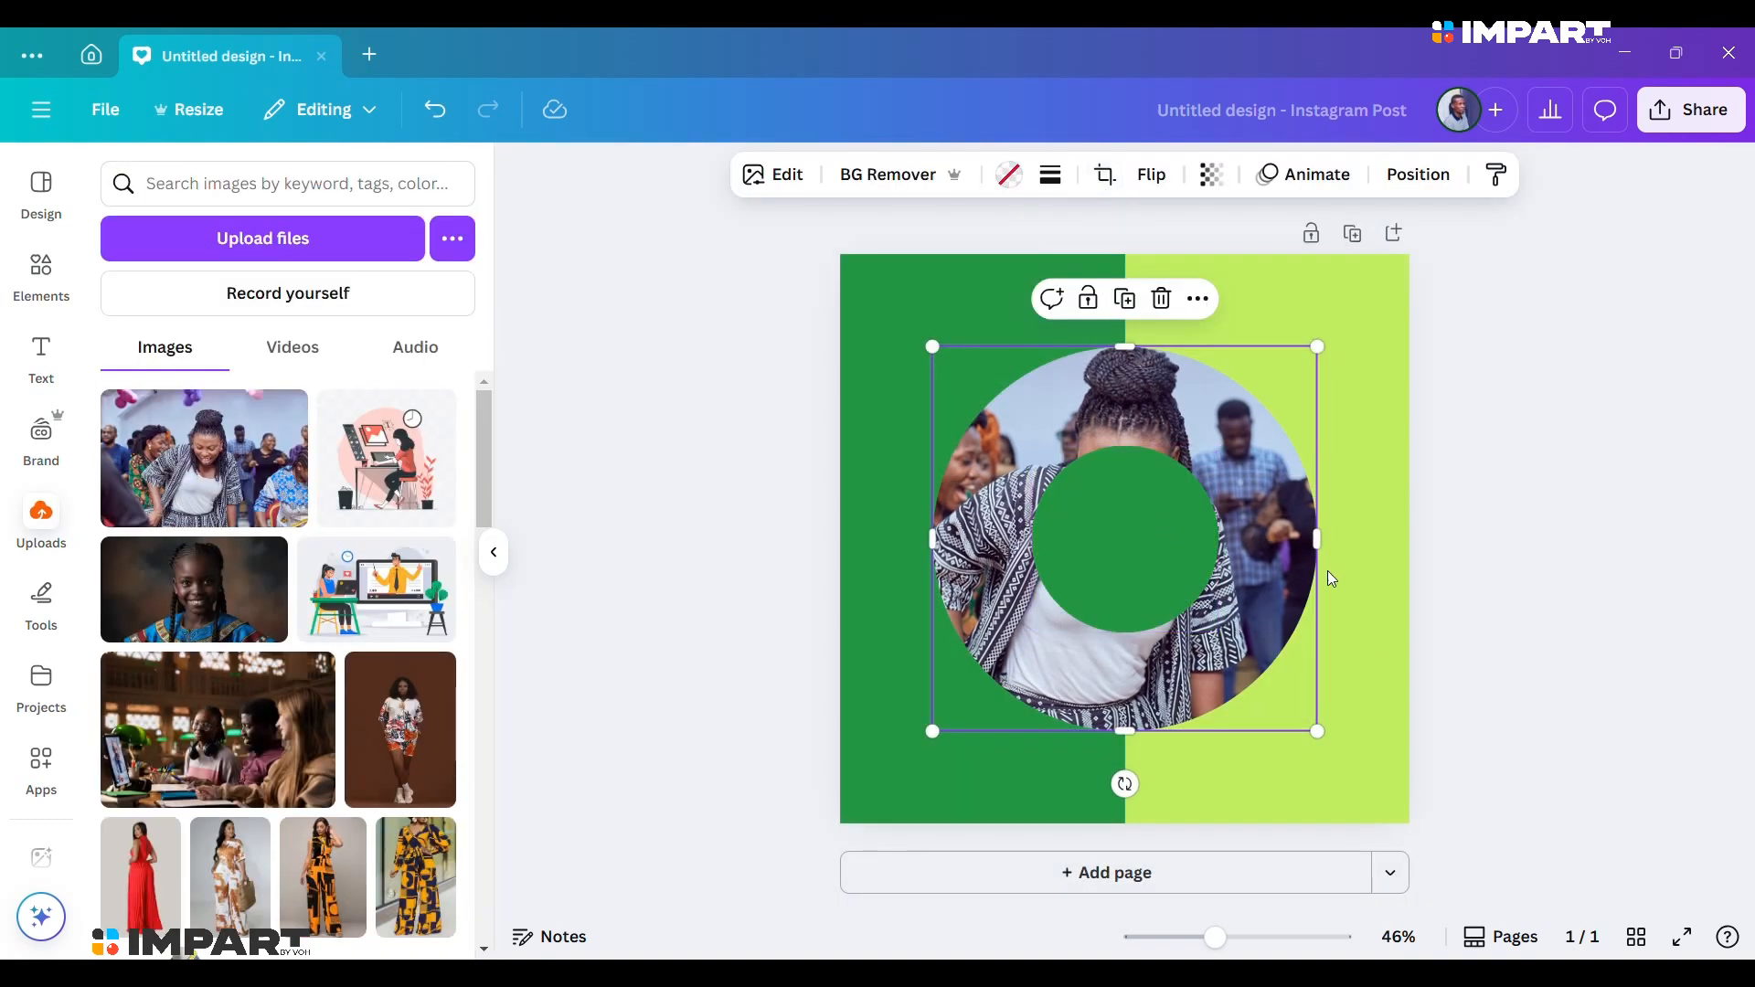
# Try the light green document colour #c0ee5f as the fill of the central circle, then undo it.
pyautogui.click(1101, 547)
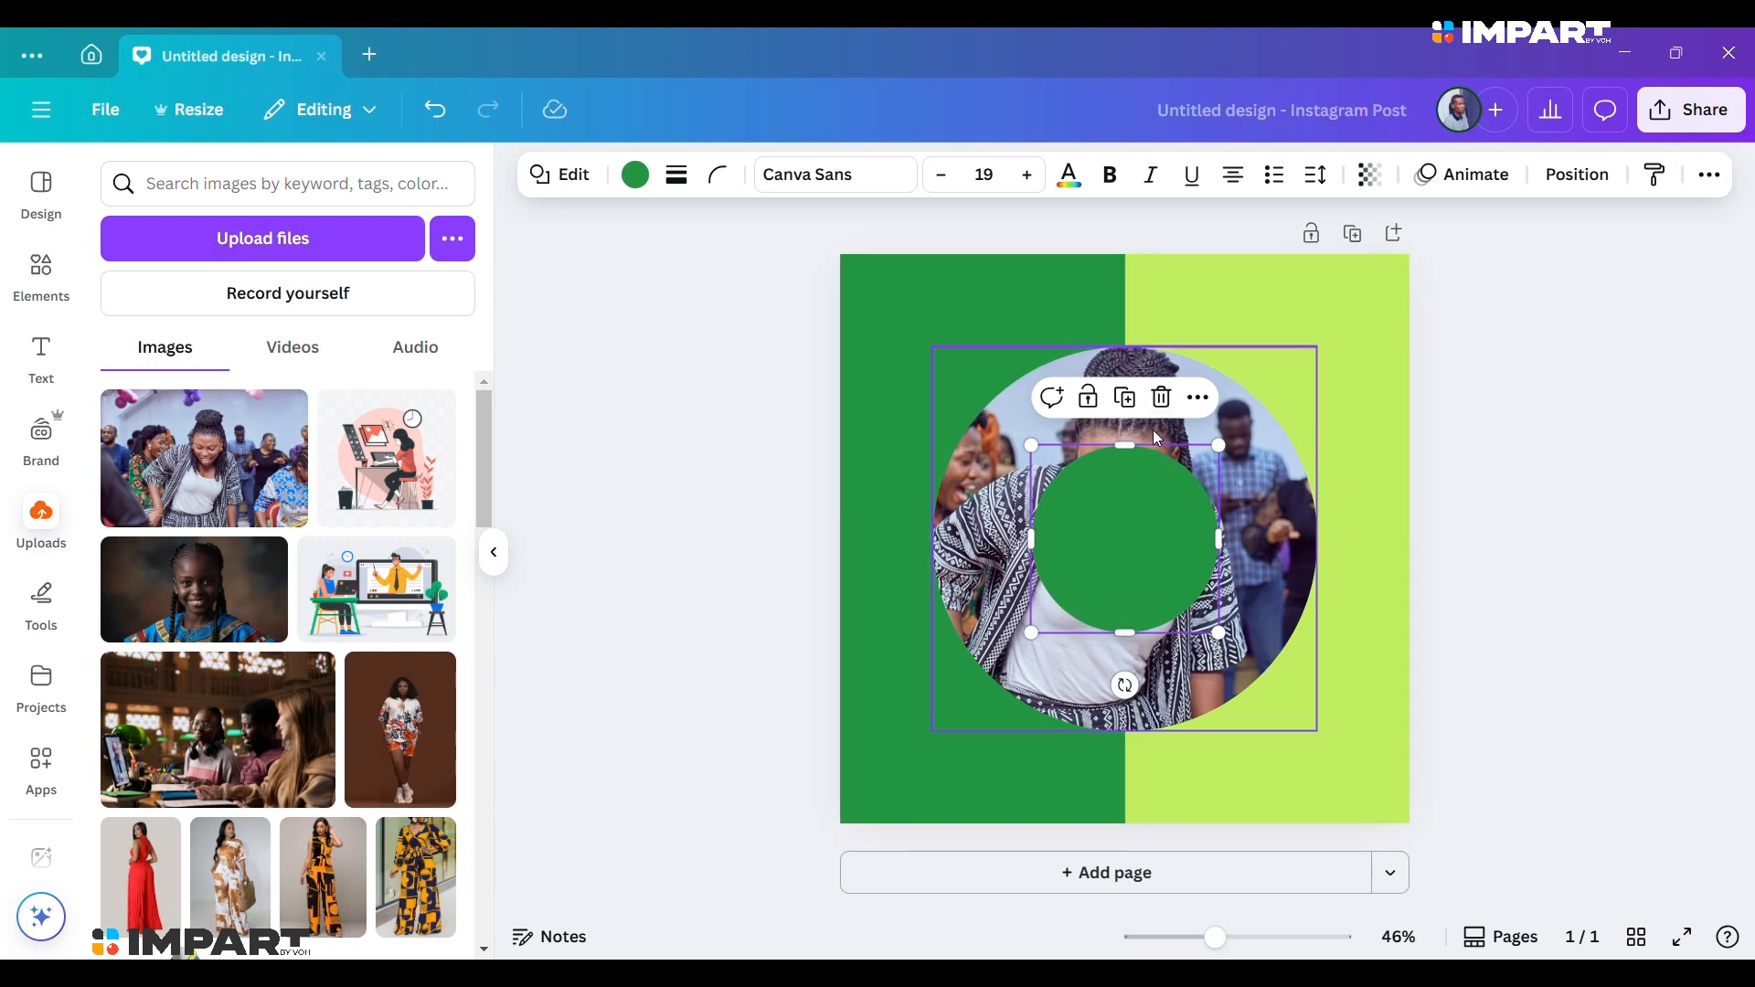
pyautogui.click(1377, 384)
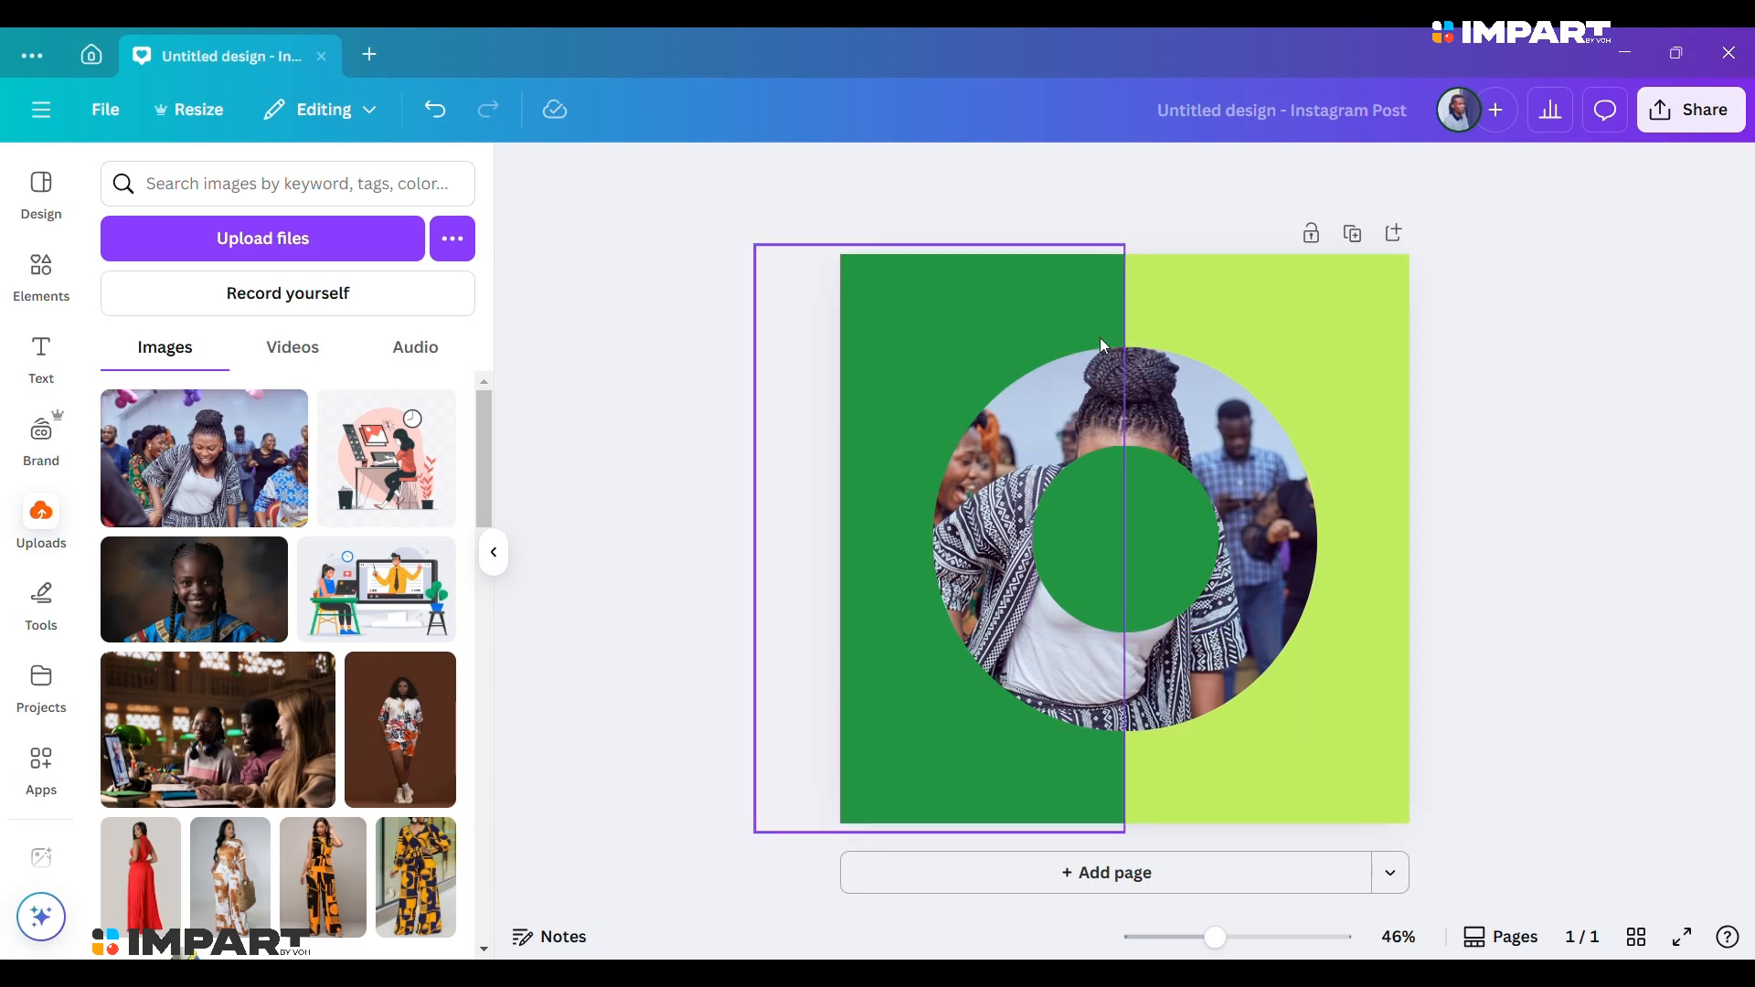
pyautogui.click(1109, 535)
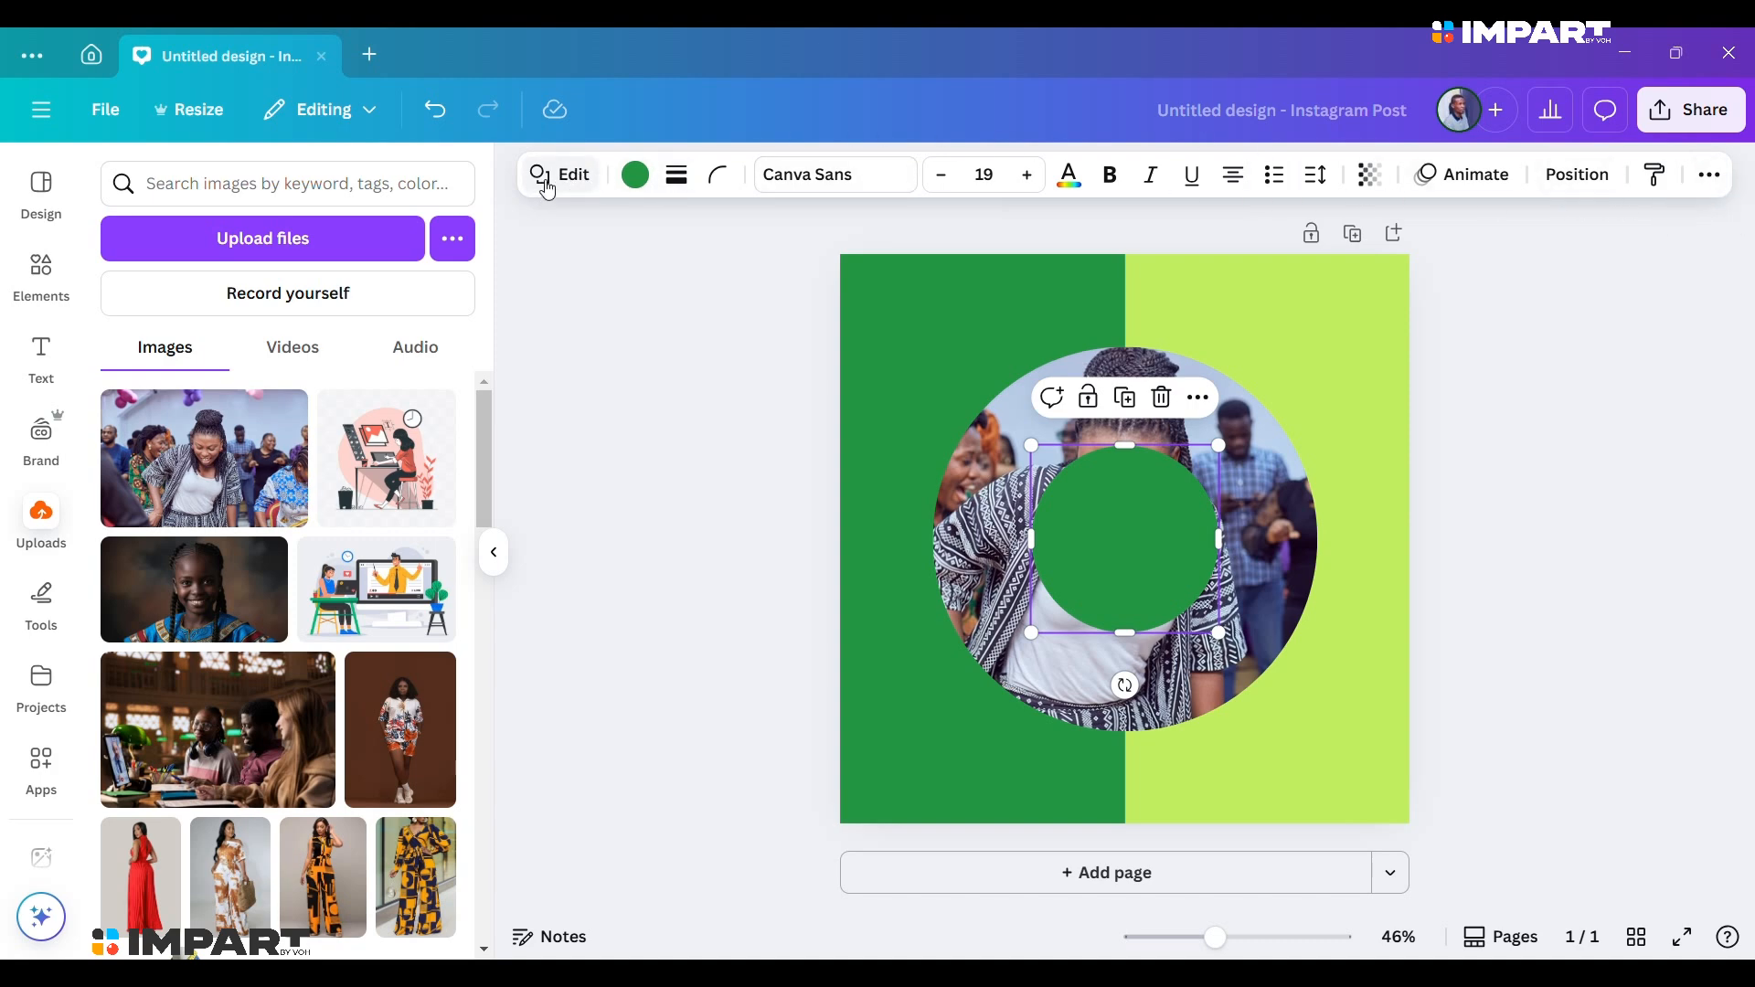
pyautogui.click(635, 177)
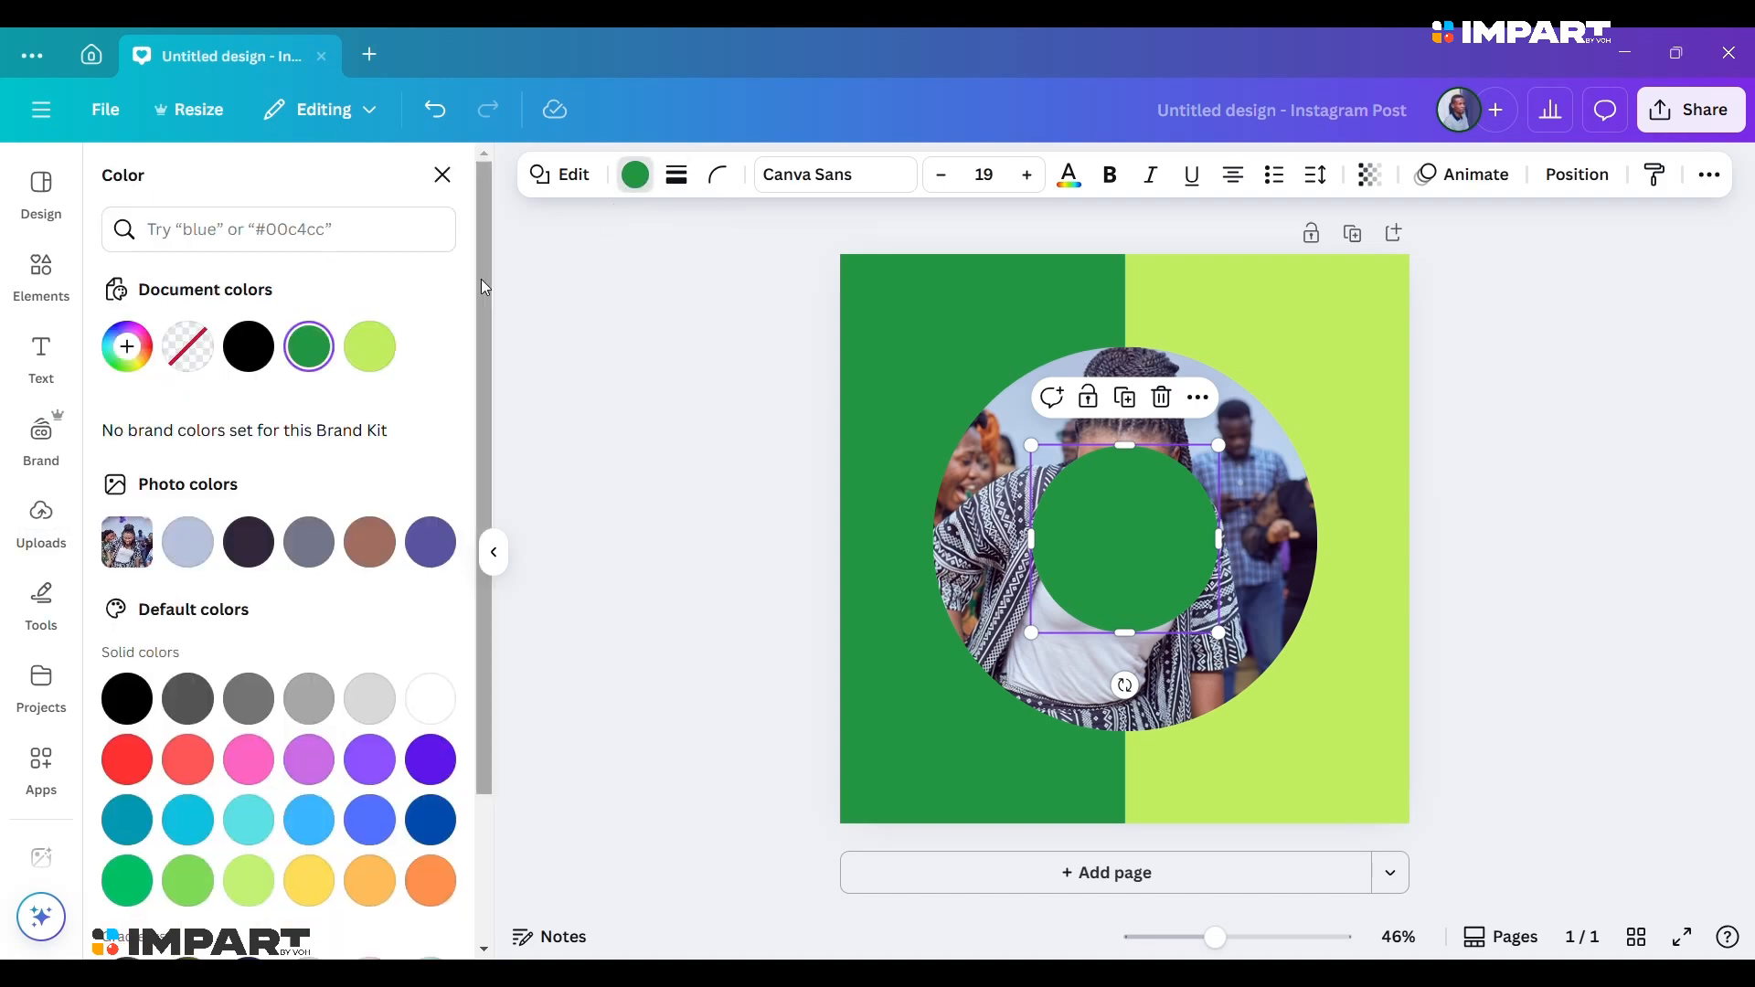
pyautogui.click(371, 347)
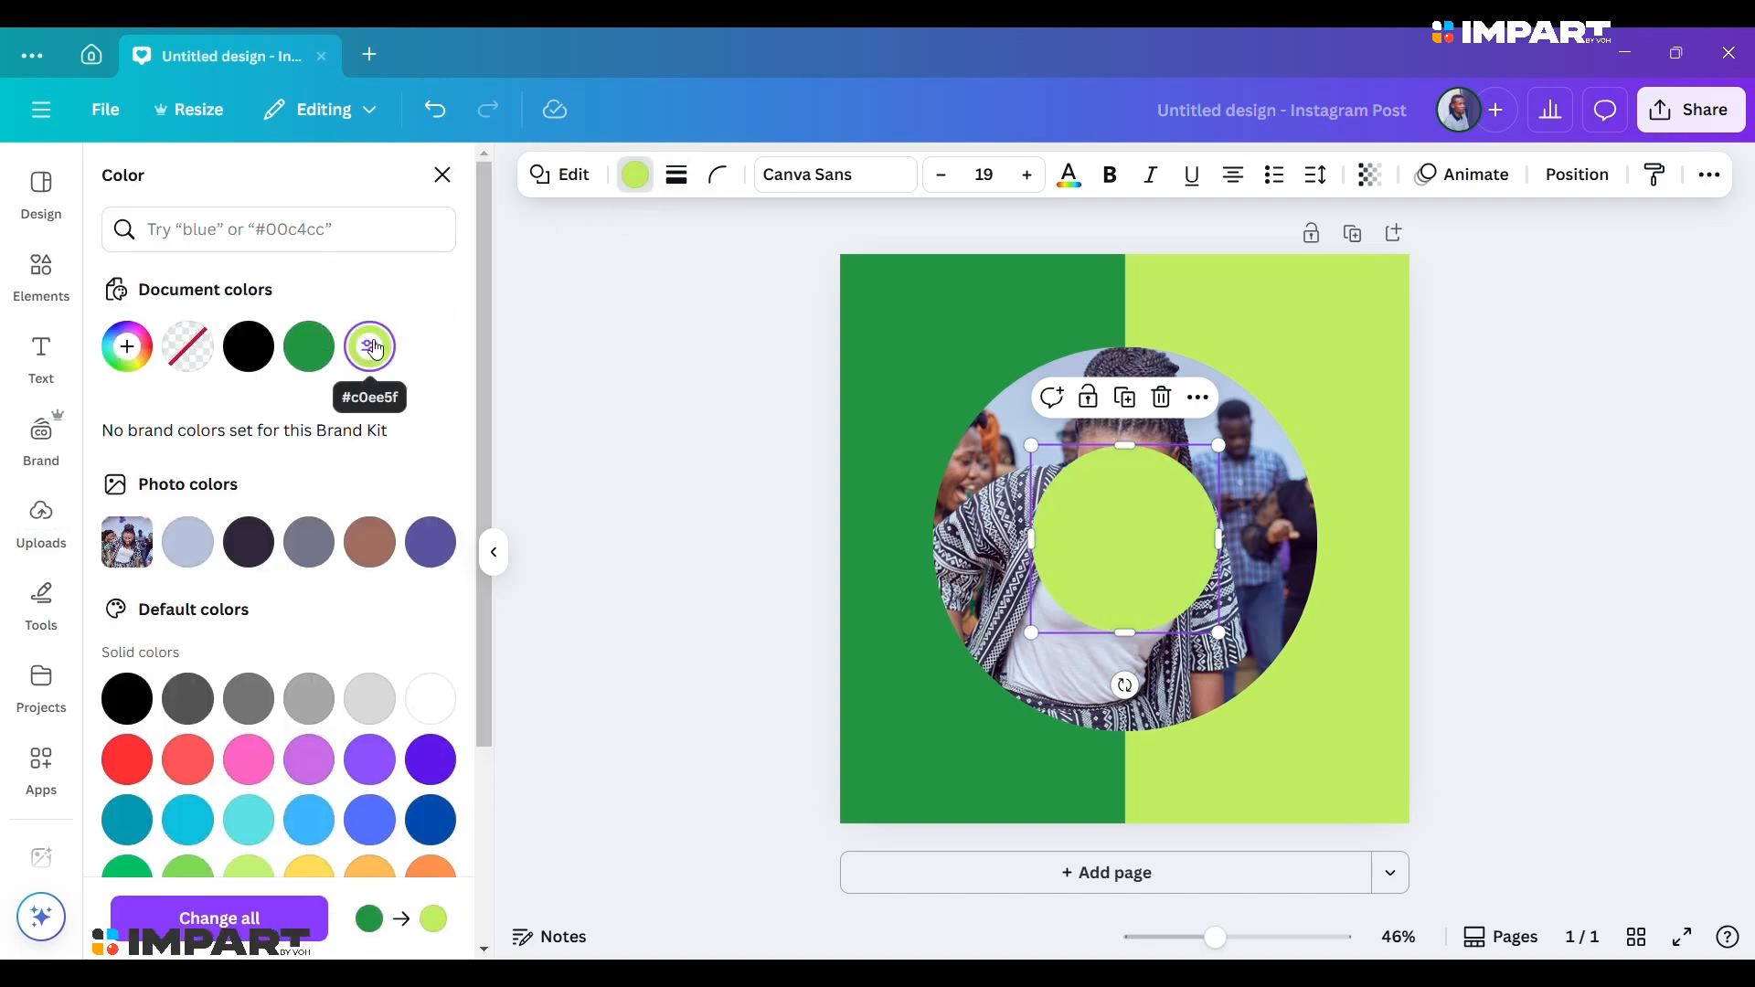
pyautogui.hotkey('ctrl', 'z')
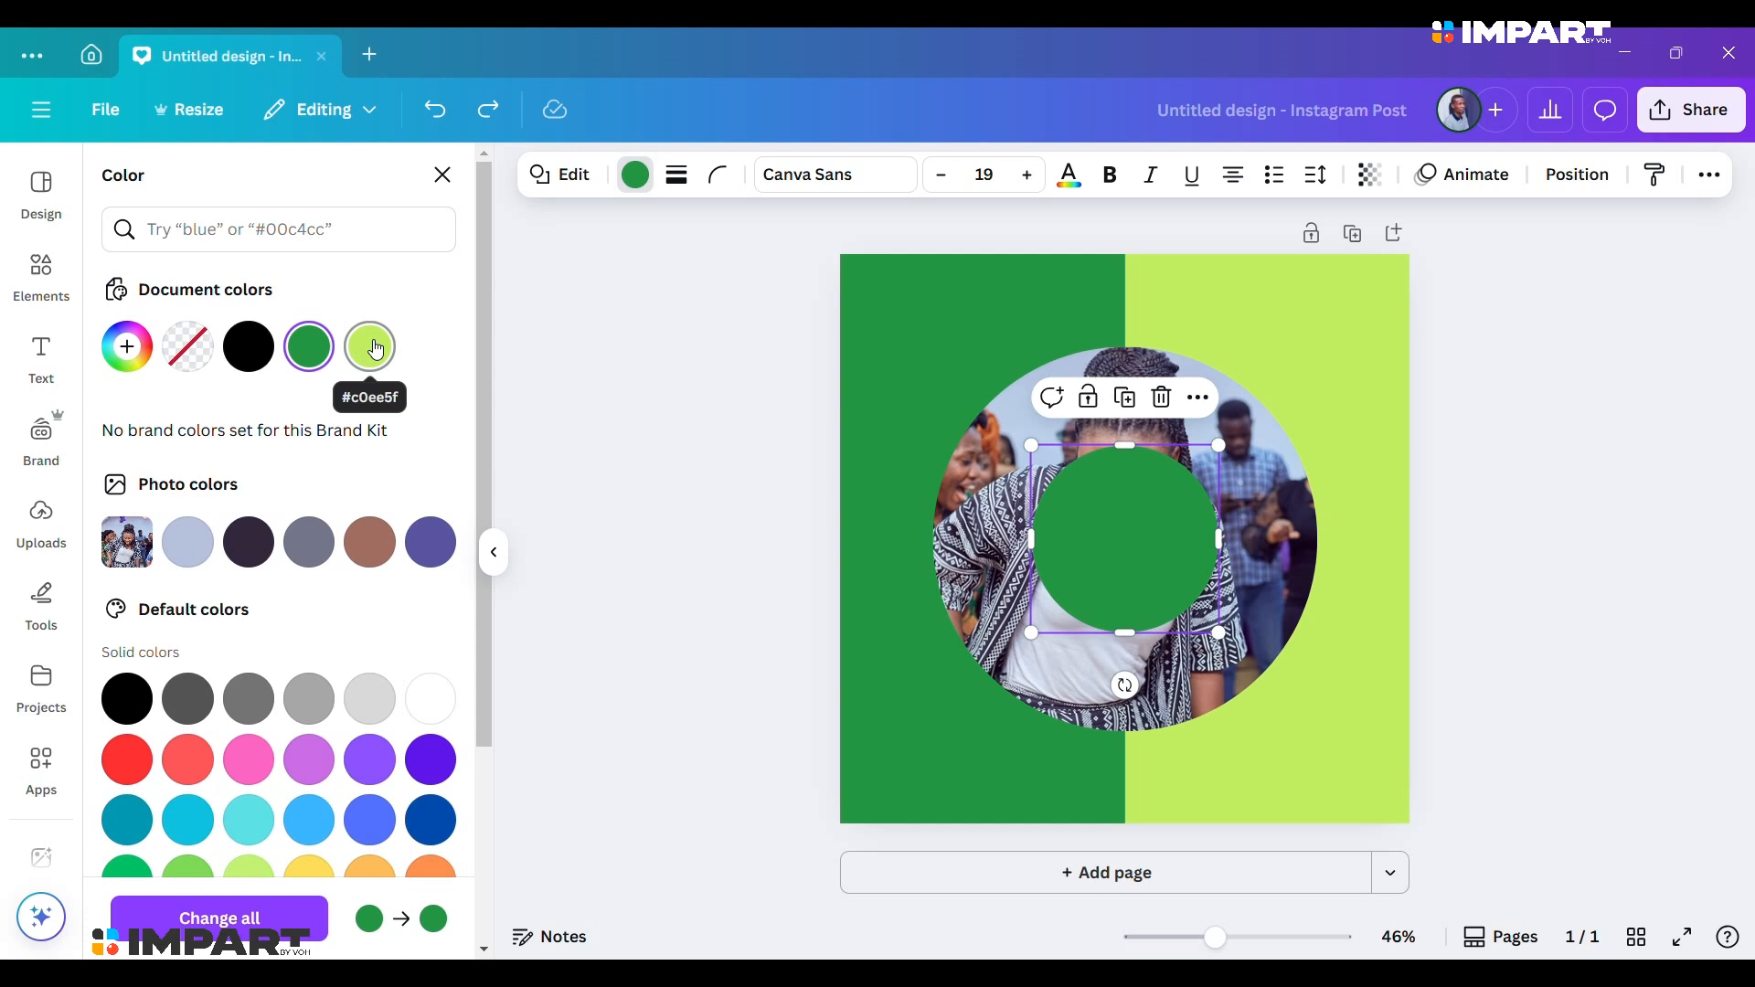
# Try a solid border of weight 5 in yellow around the green circle, then undo the border changes.
pyautogui.click(684, 189)
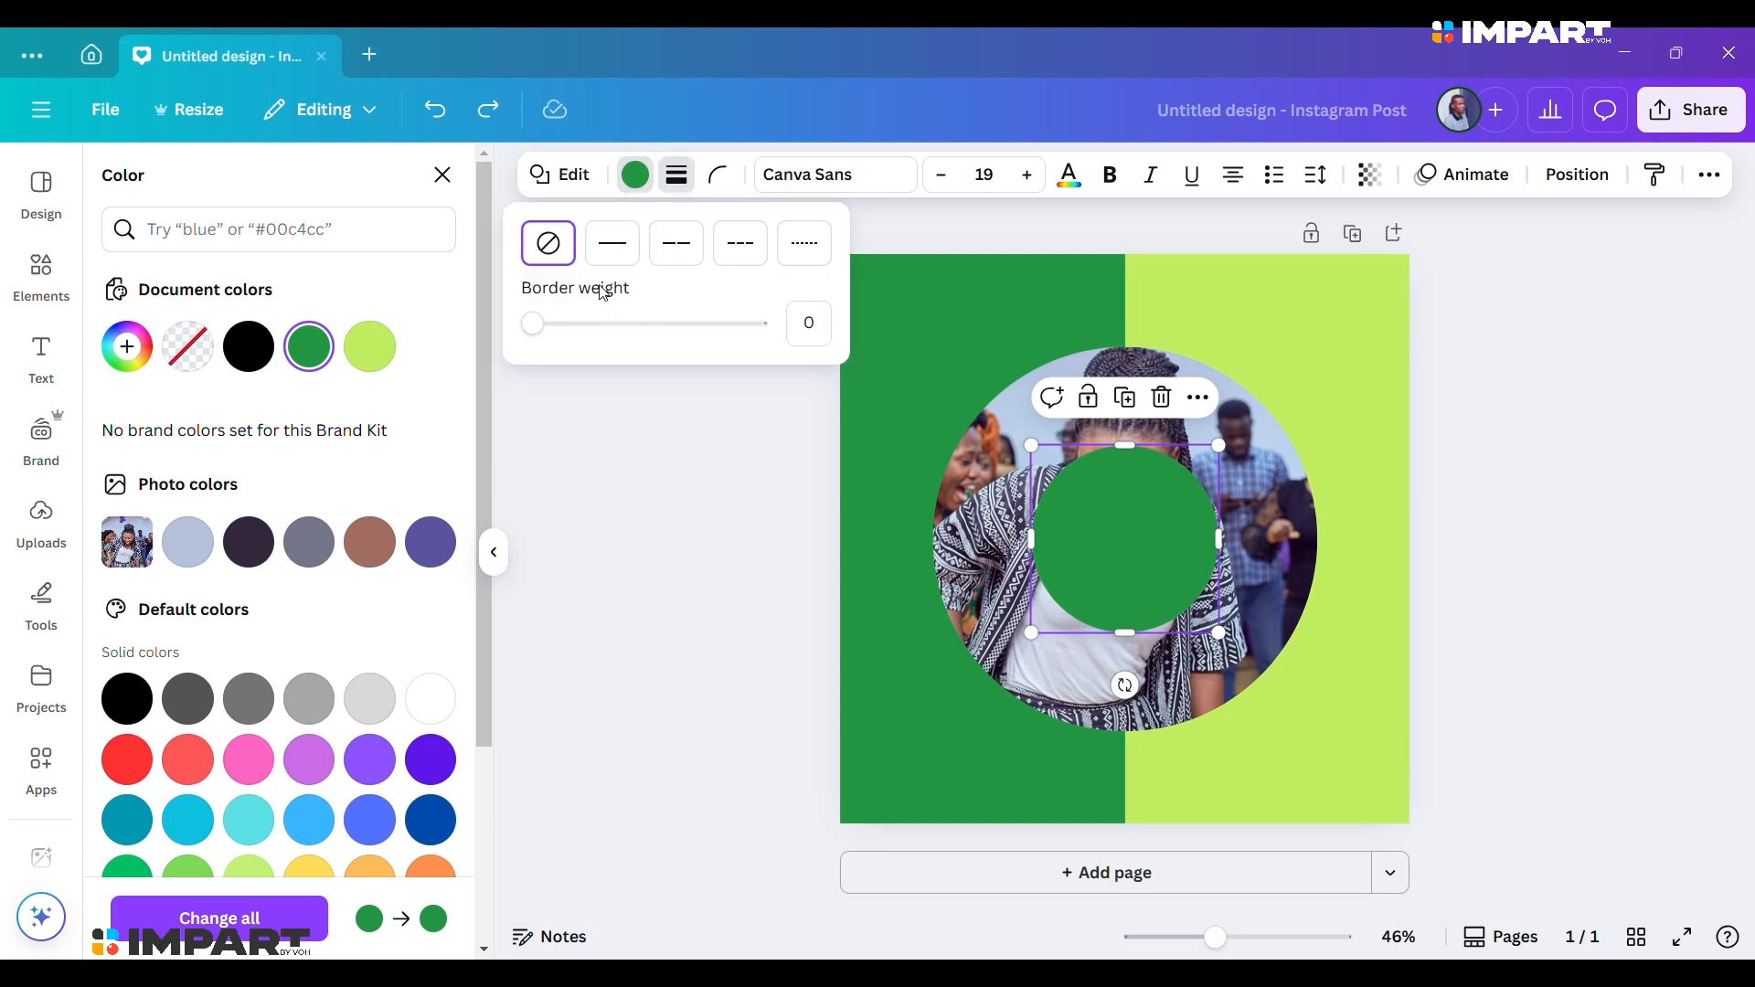
pyautogui.moveTo(533, 326); pyautogui.dragTo(545, 325)
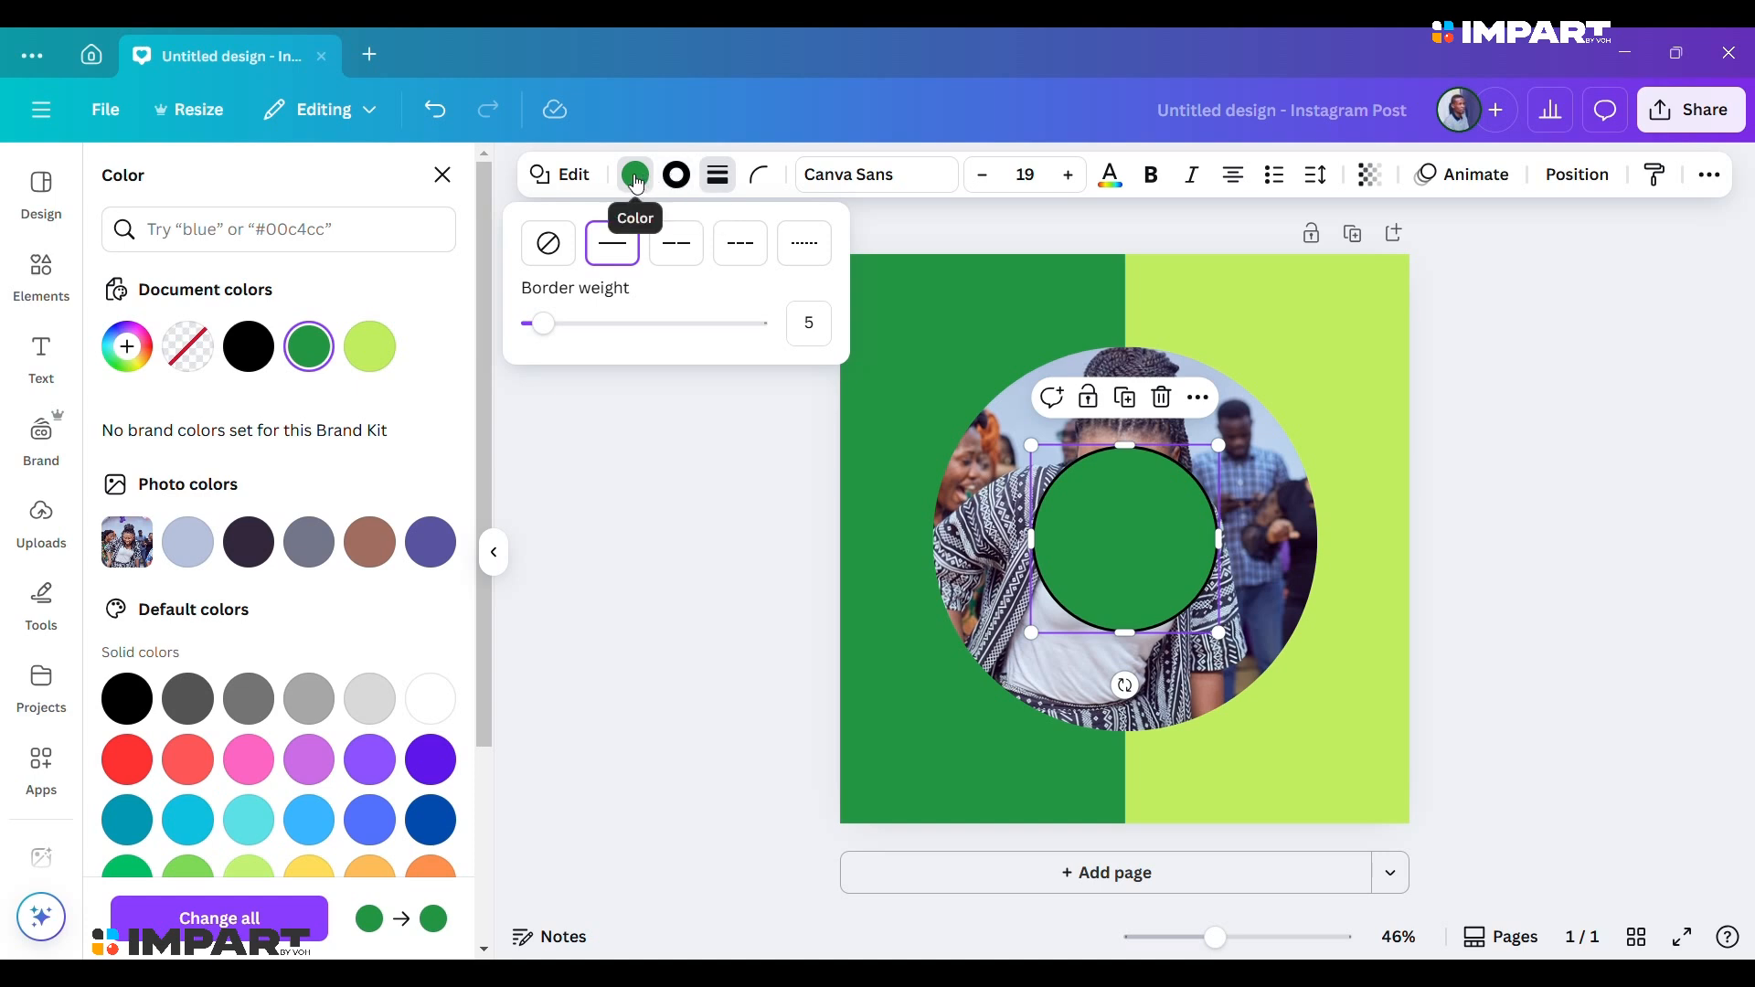
pyautogui.click(681, 178)
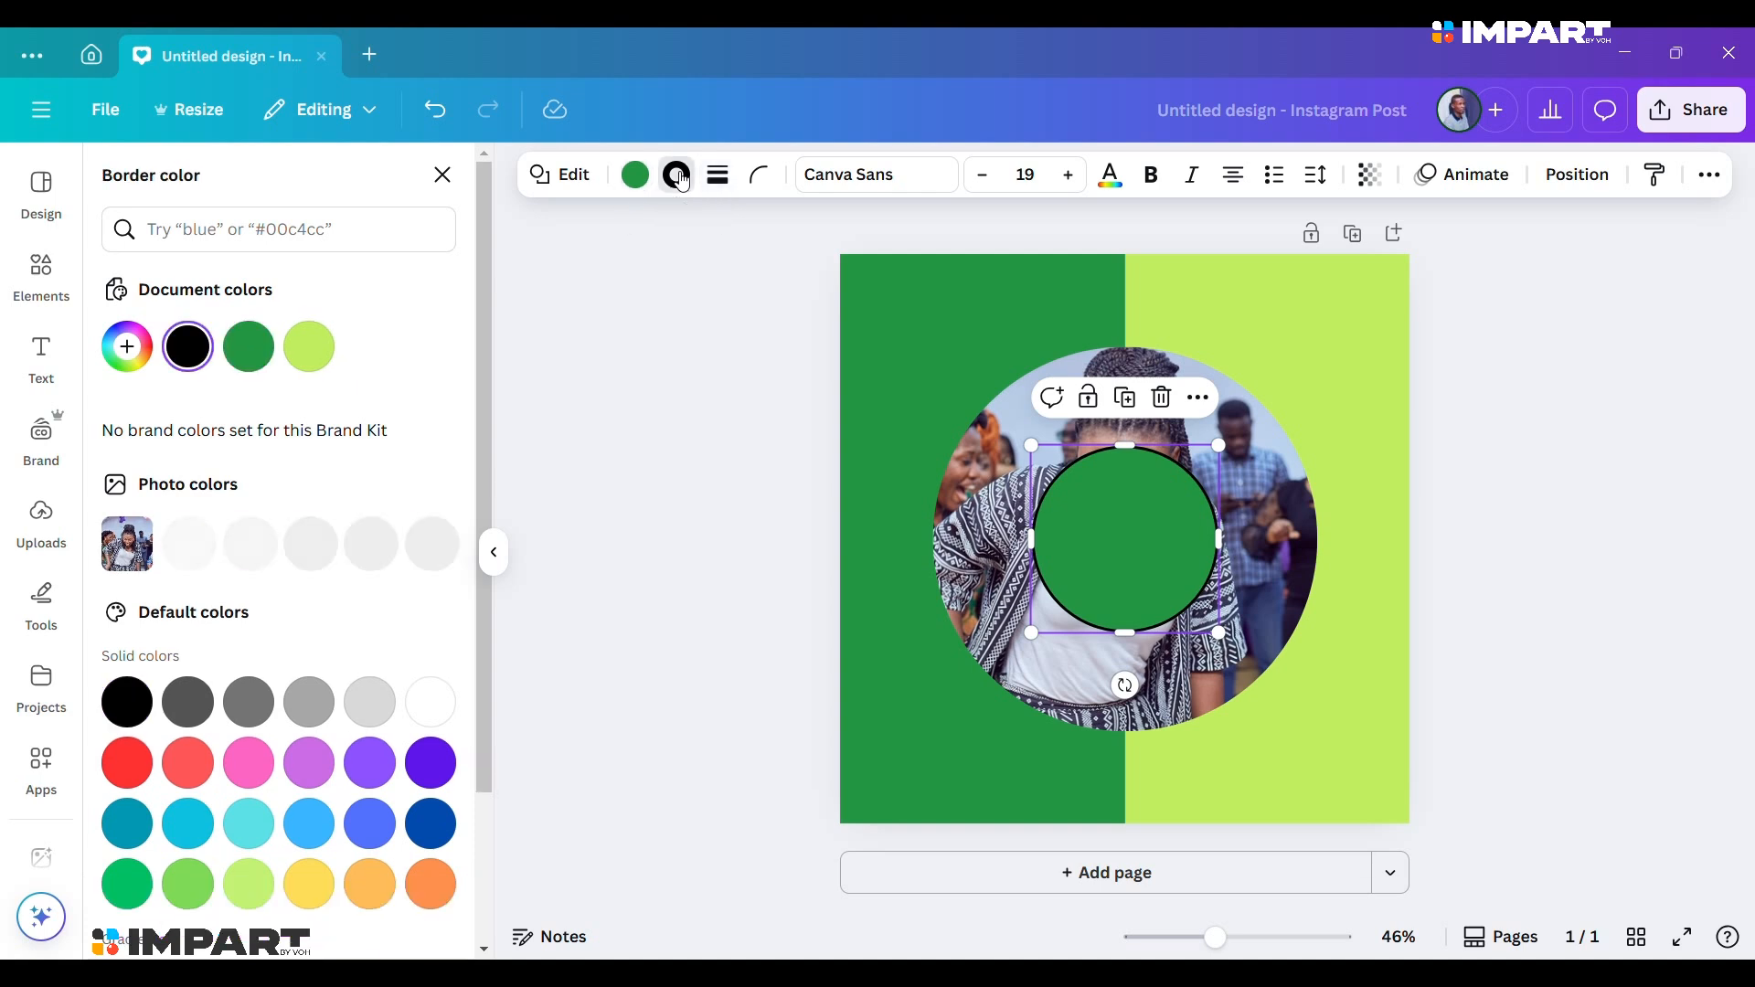
pyautogui.click(425, 705)
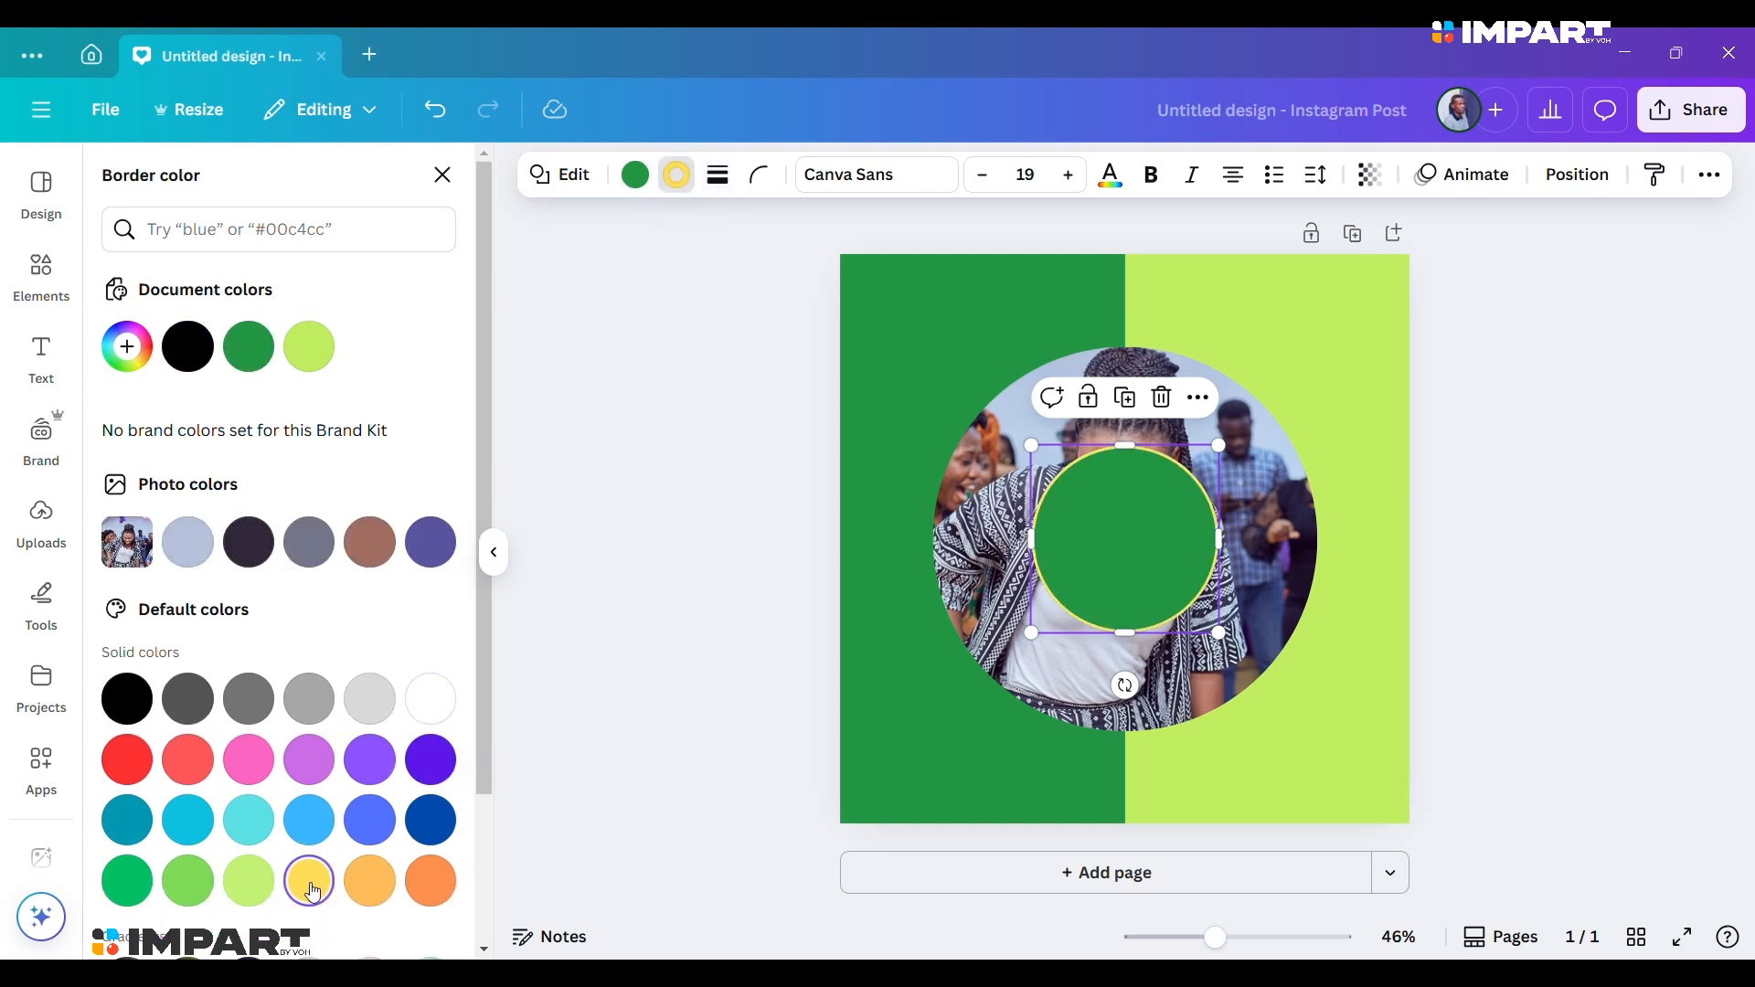
pyautogui.hotkey('ctrl', 'z')
pyautogui.hotkey('ctrl', 'z')
pyautogui.hotkey('ctrl', 'z')
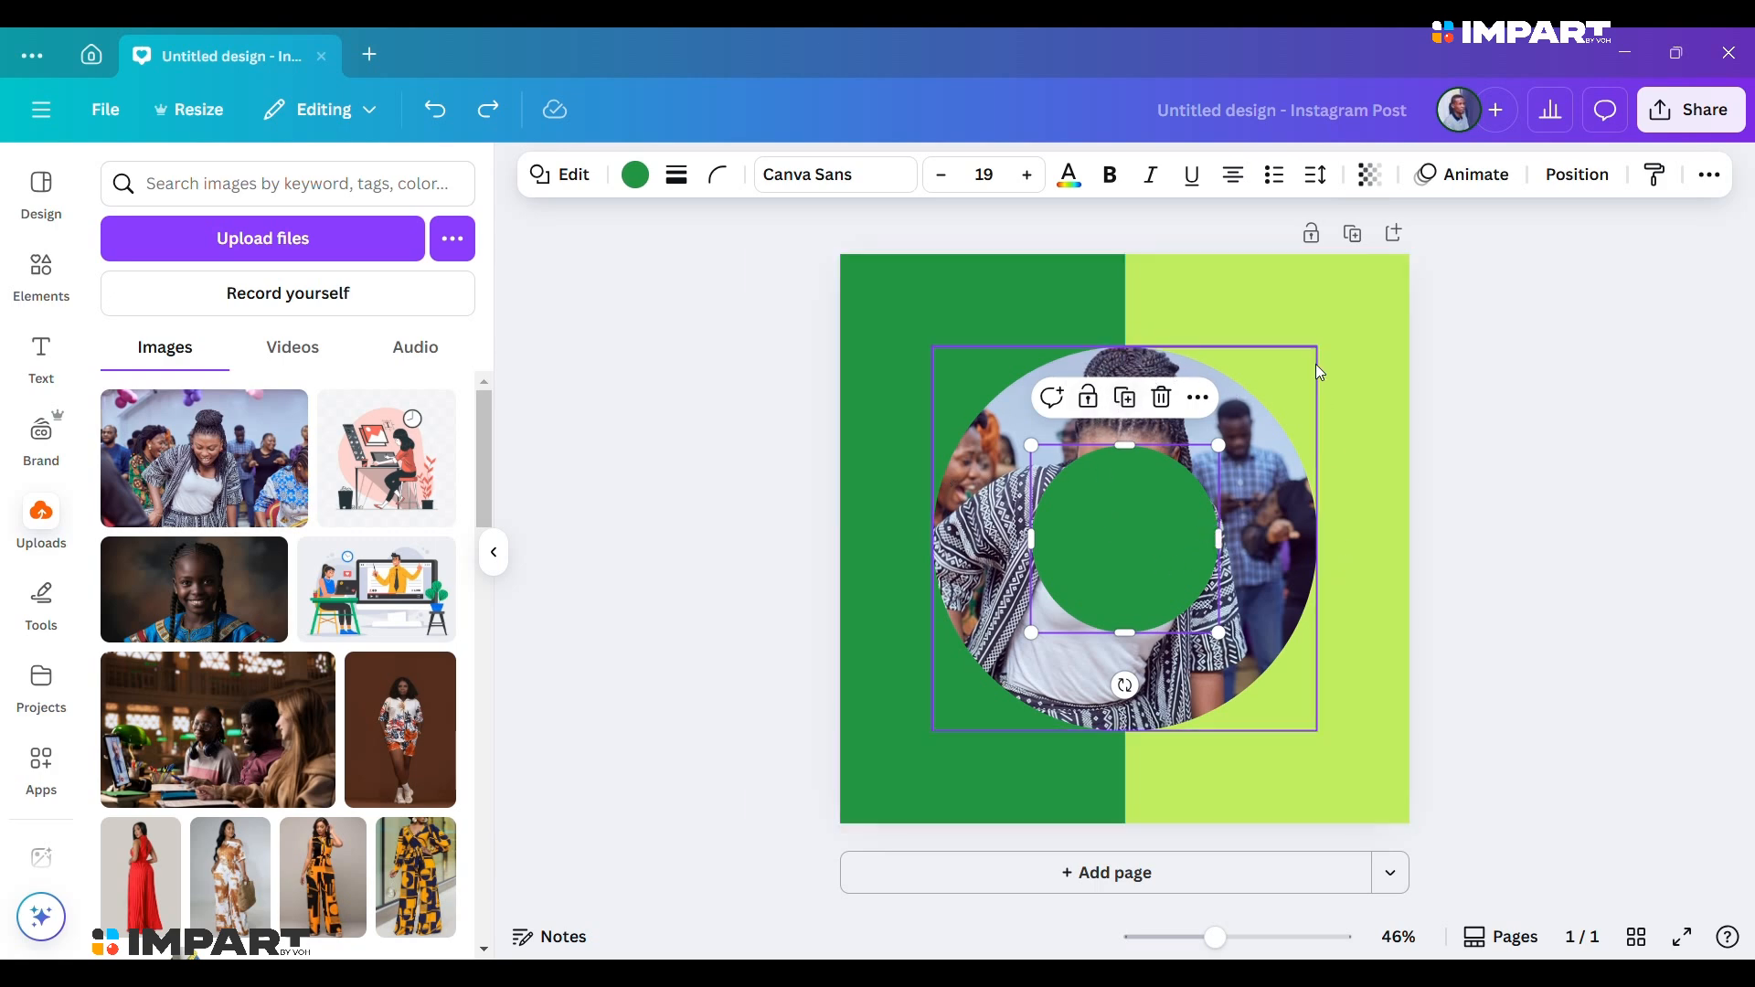
# Set the transparency of the central green circle to 70.
pyautogui.click(1378, 179)
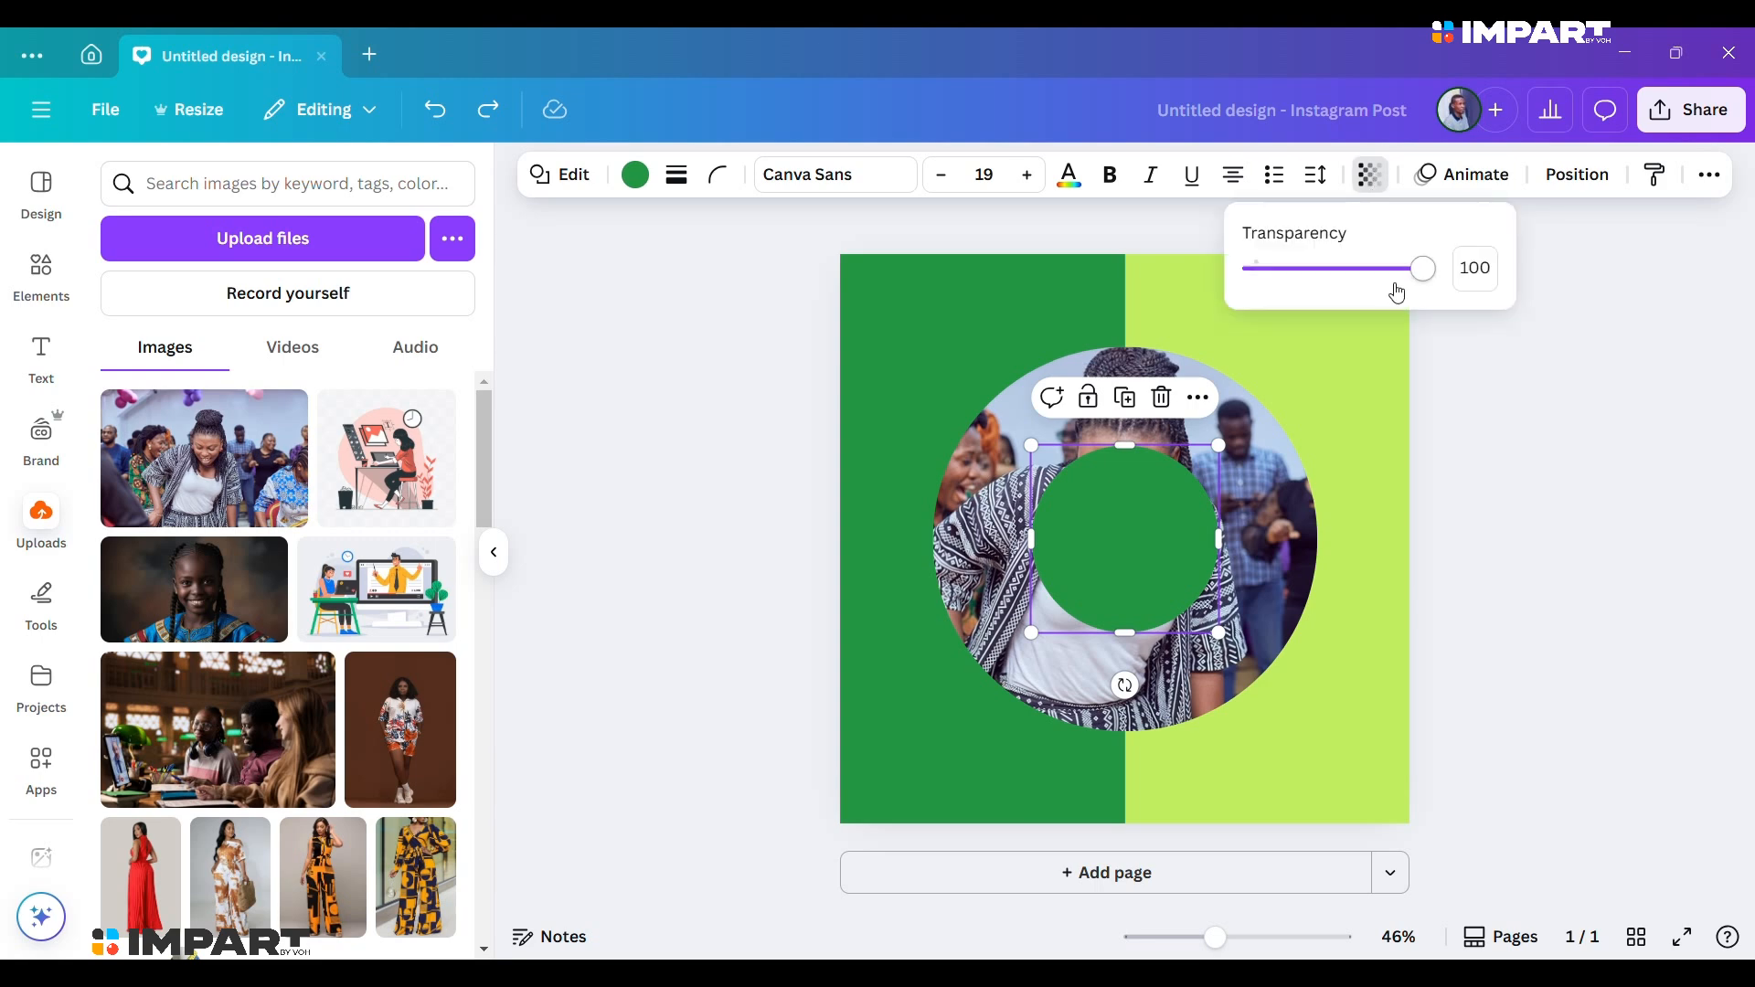
pyautogui.moveTo(1420, 267); pyautogui.dragTo(1237, 295)
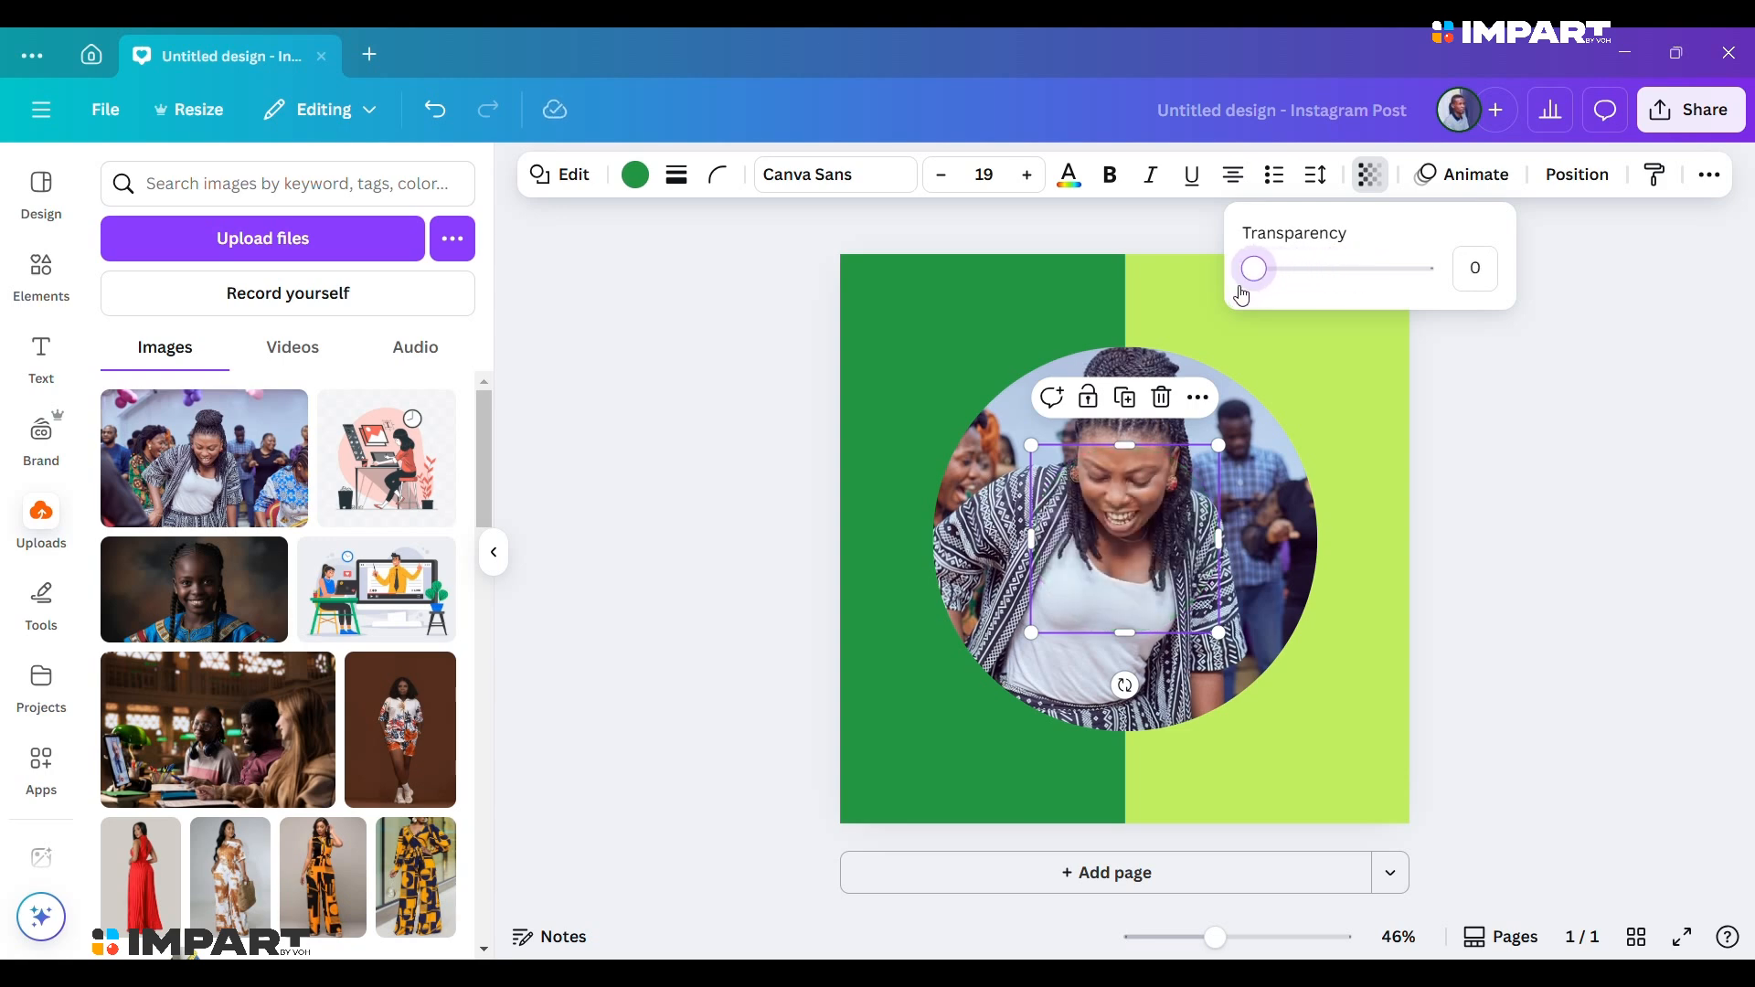
pyautogui.moveTo(1249, 283); pyautogui.dragTo(1361, 276)
pyautogui.click(1458, 274)
pyautogui.doubleClick(1457, 275)
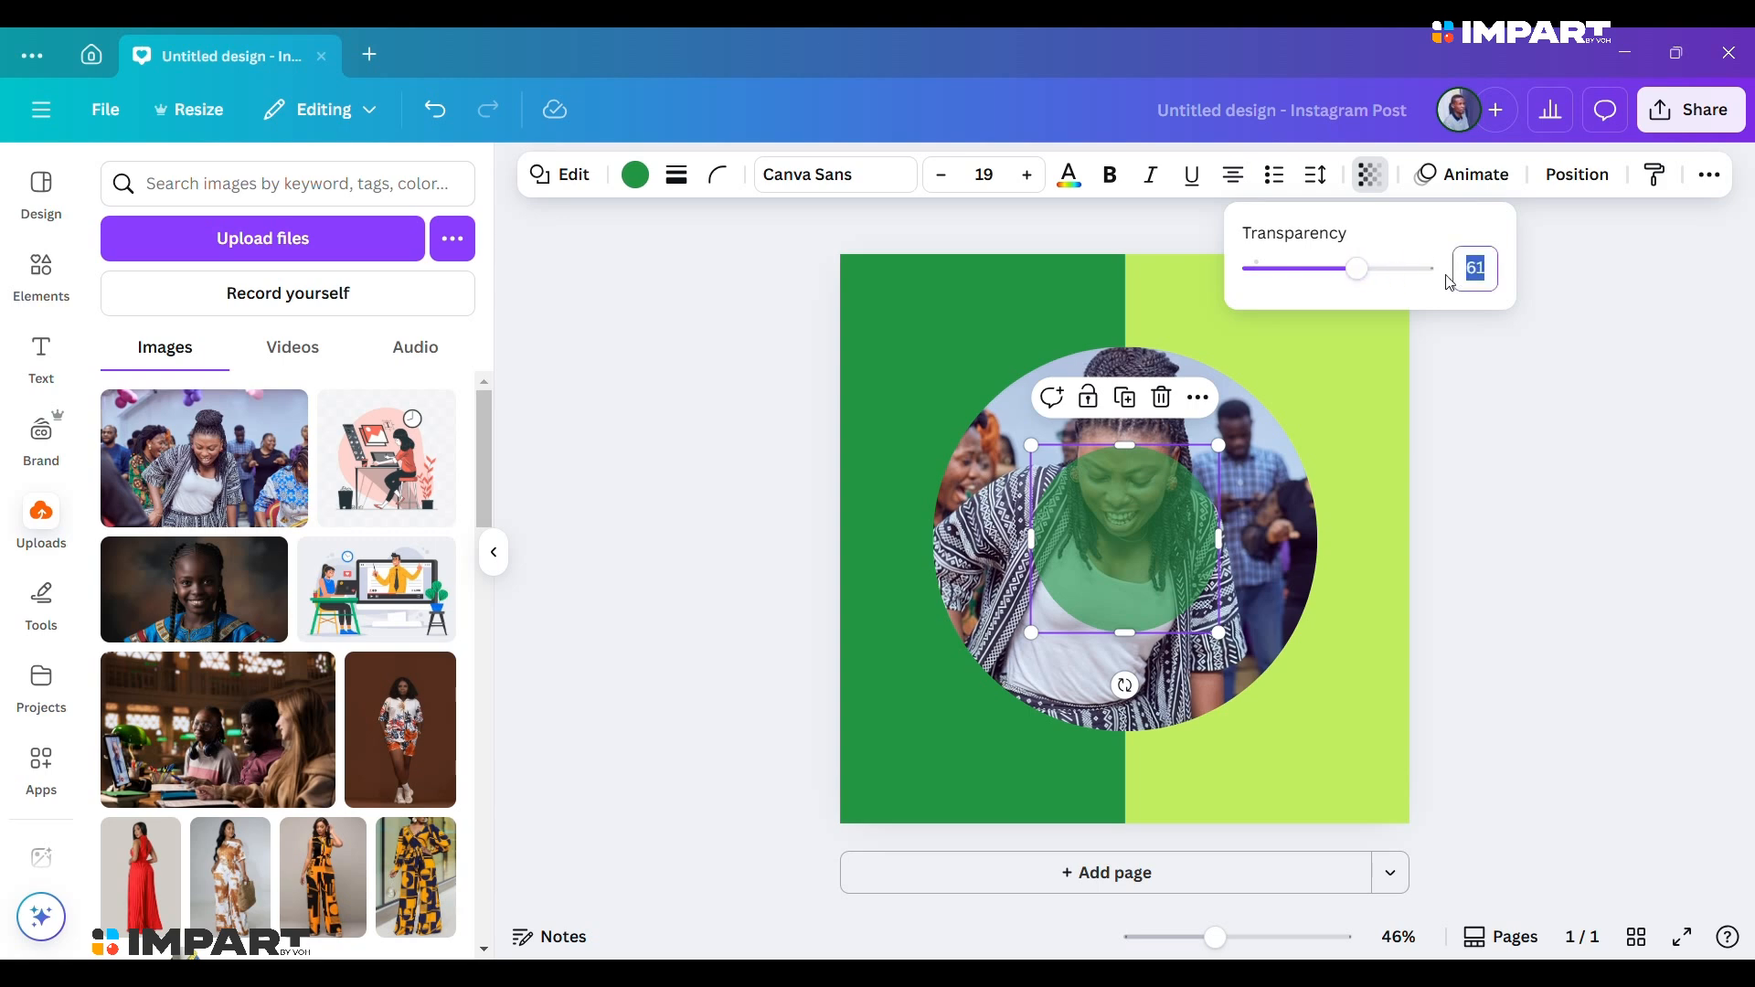
pyautogui.write('70')
pyautogui.press('Return')
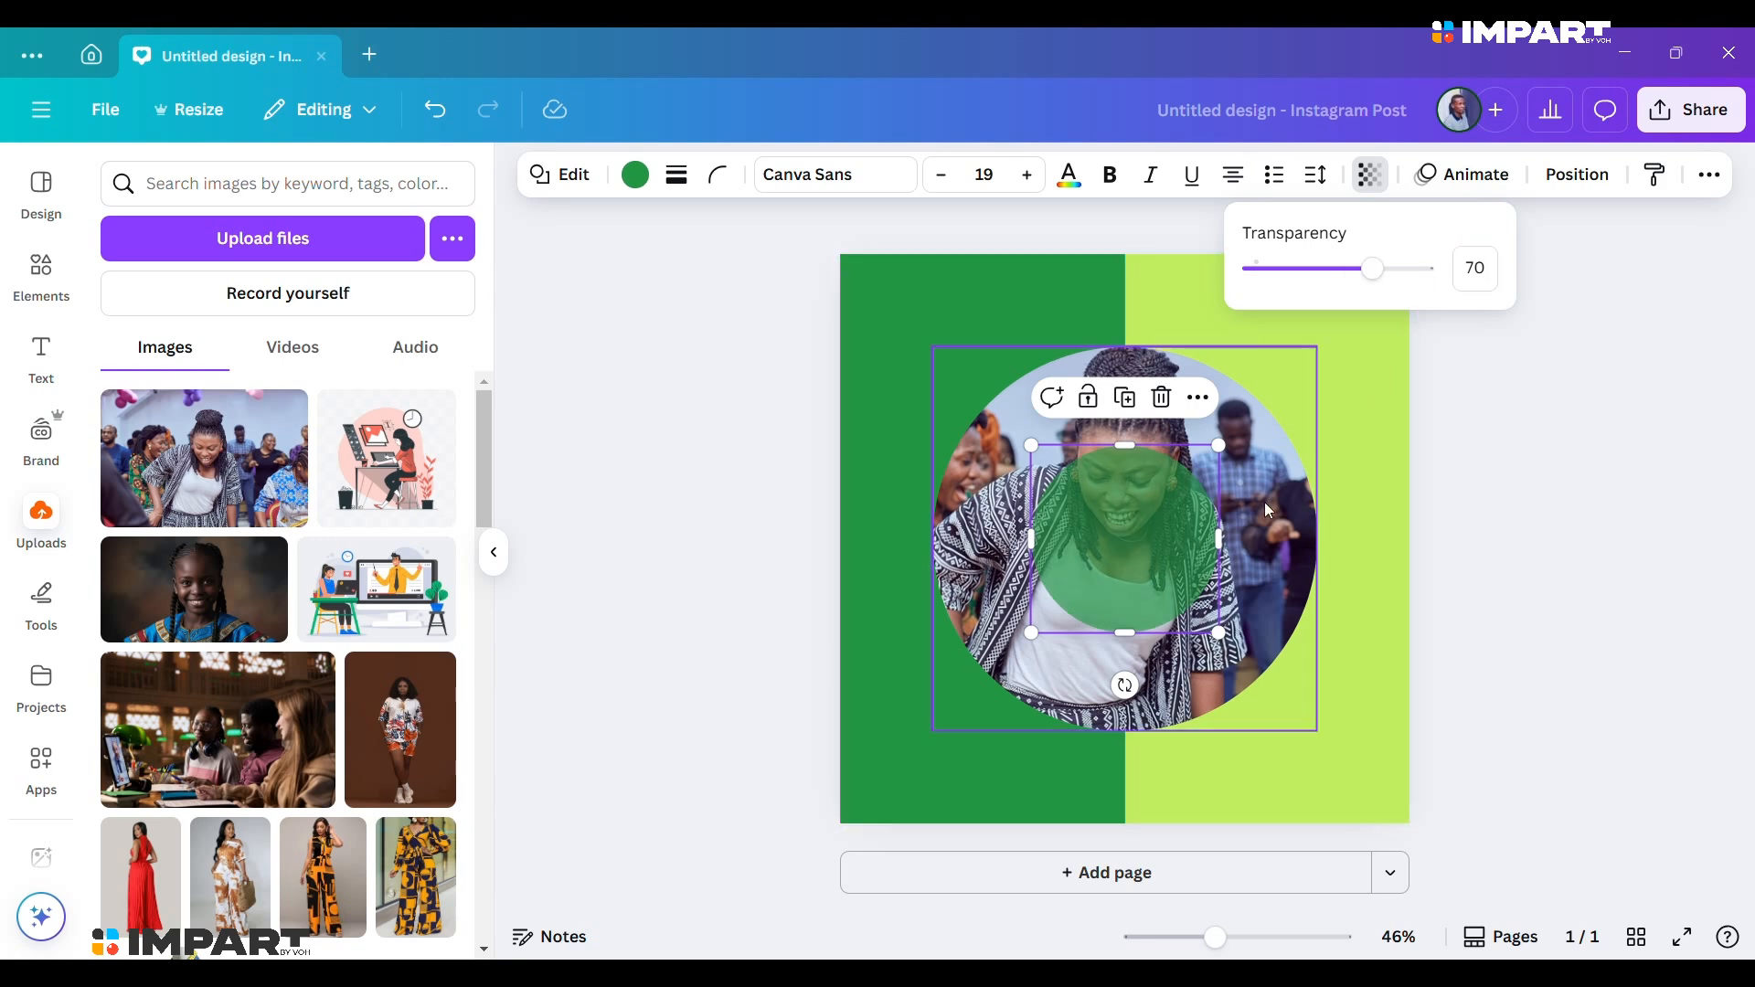
# Enlarge the semi-transparent green circle slightly, keeping it centred on the photo frame.
pyautogui.click(1222, 444)
pyautogui.press('alt')
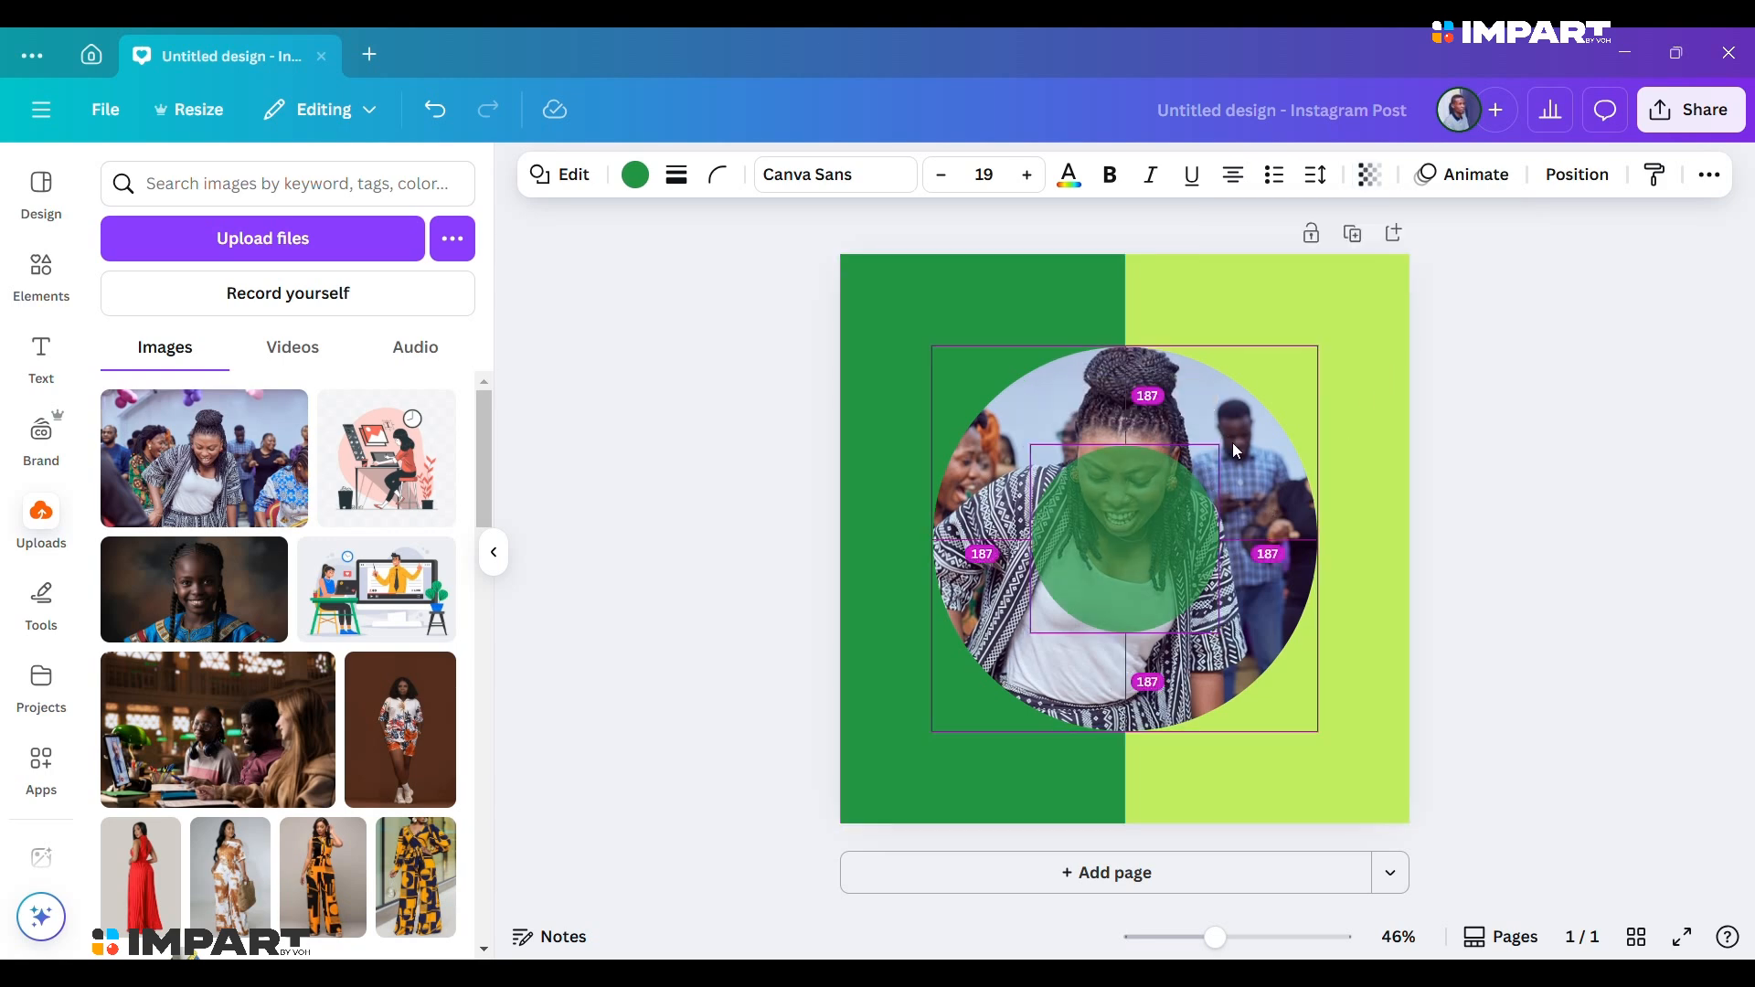
pyautogui.click(1484, 426)
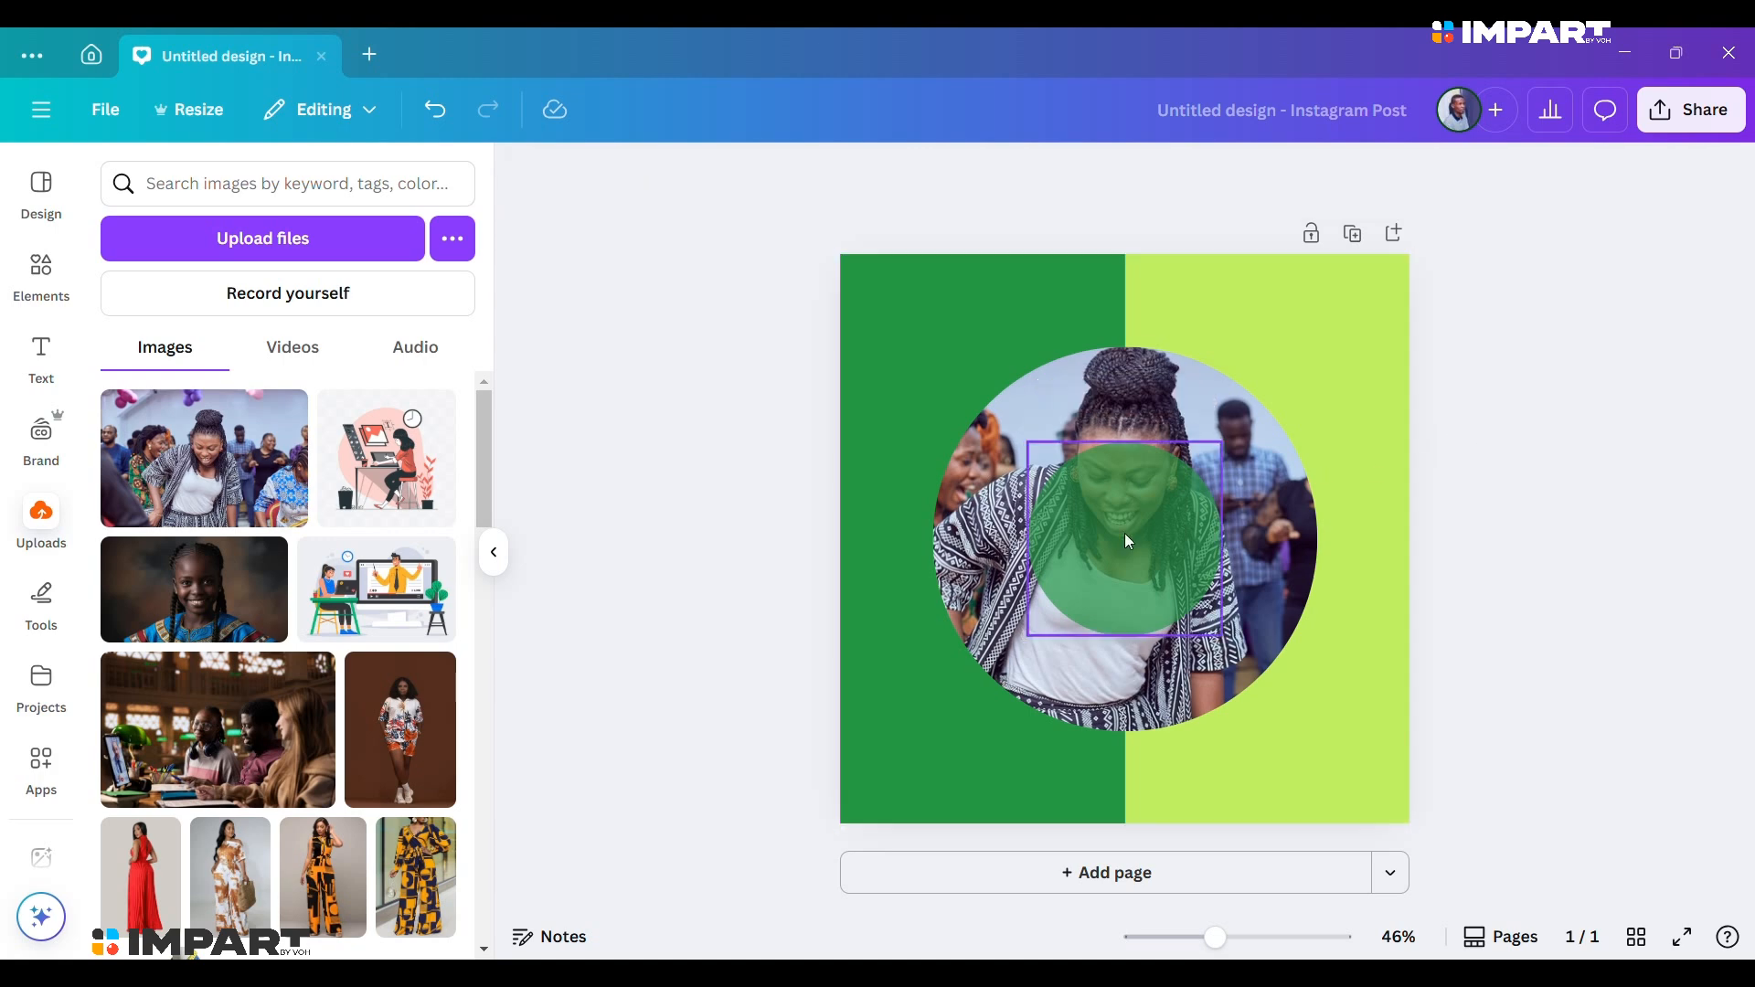
pyautogui.click(1132, 514)
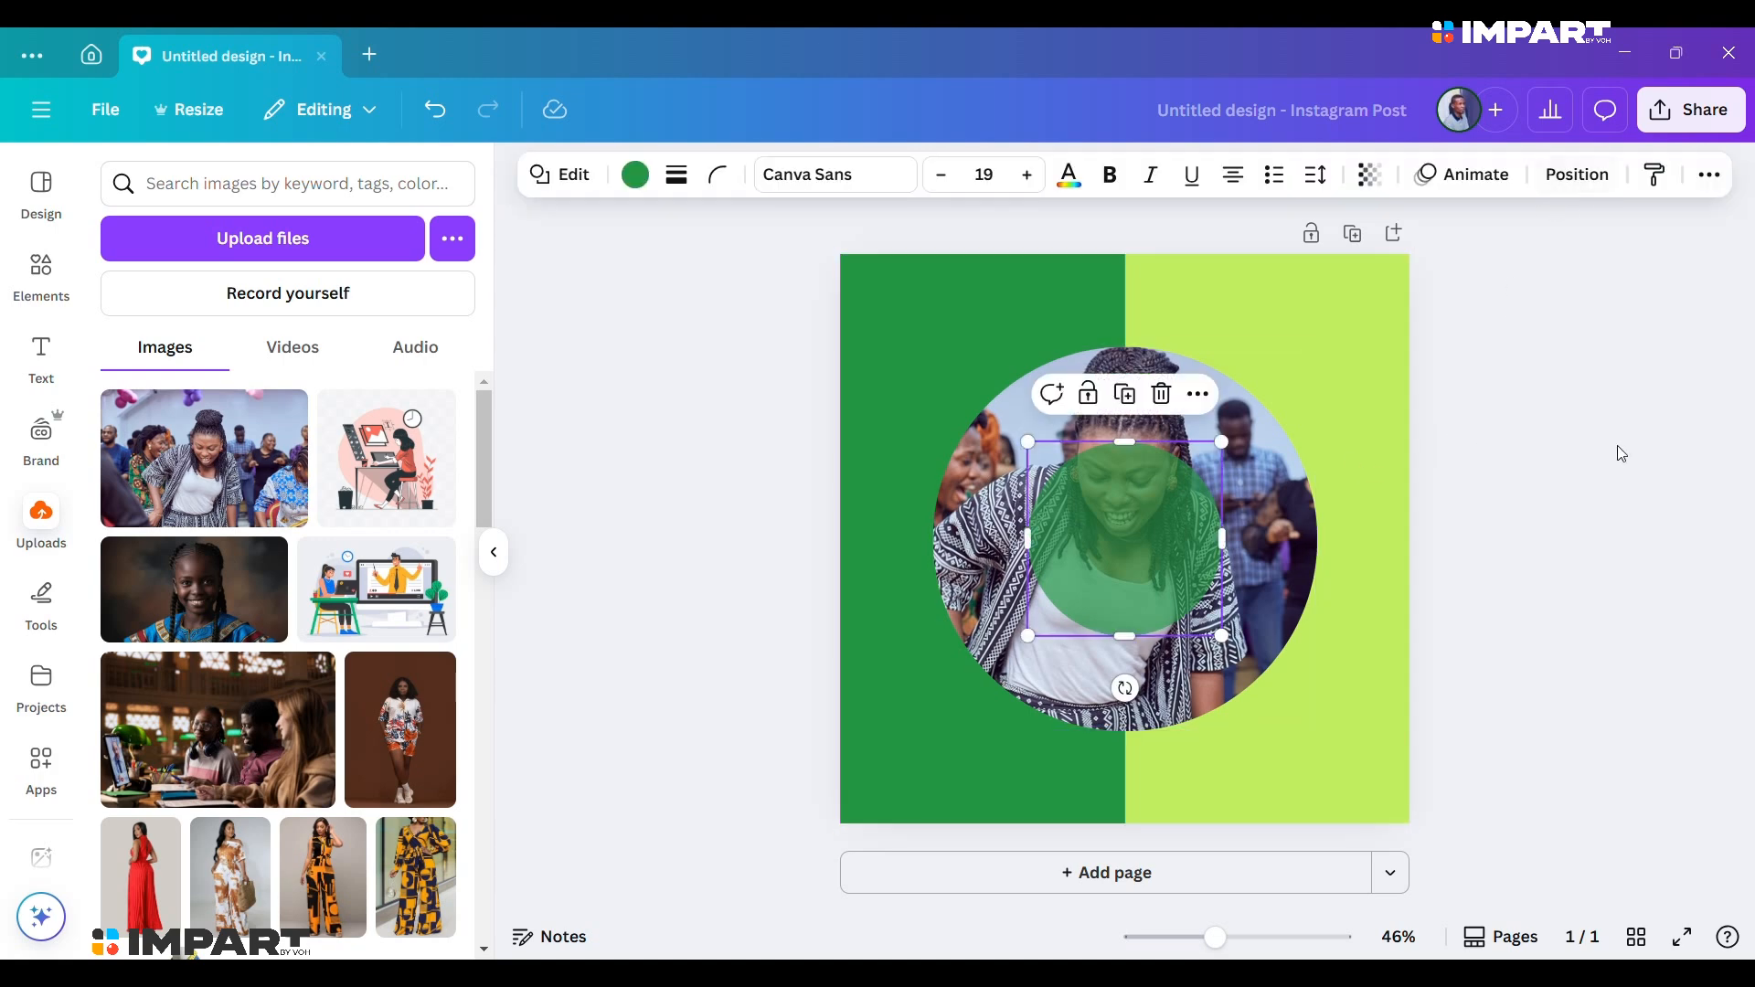
pyautogui.click(1441, 556)
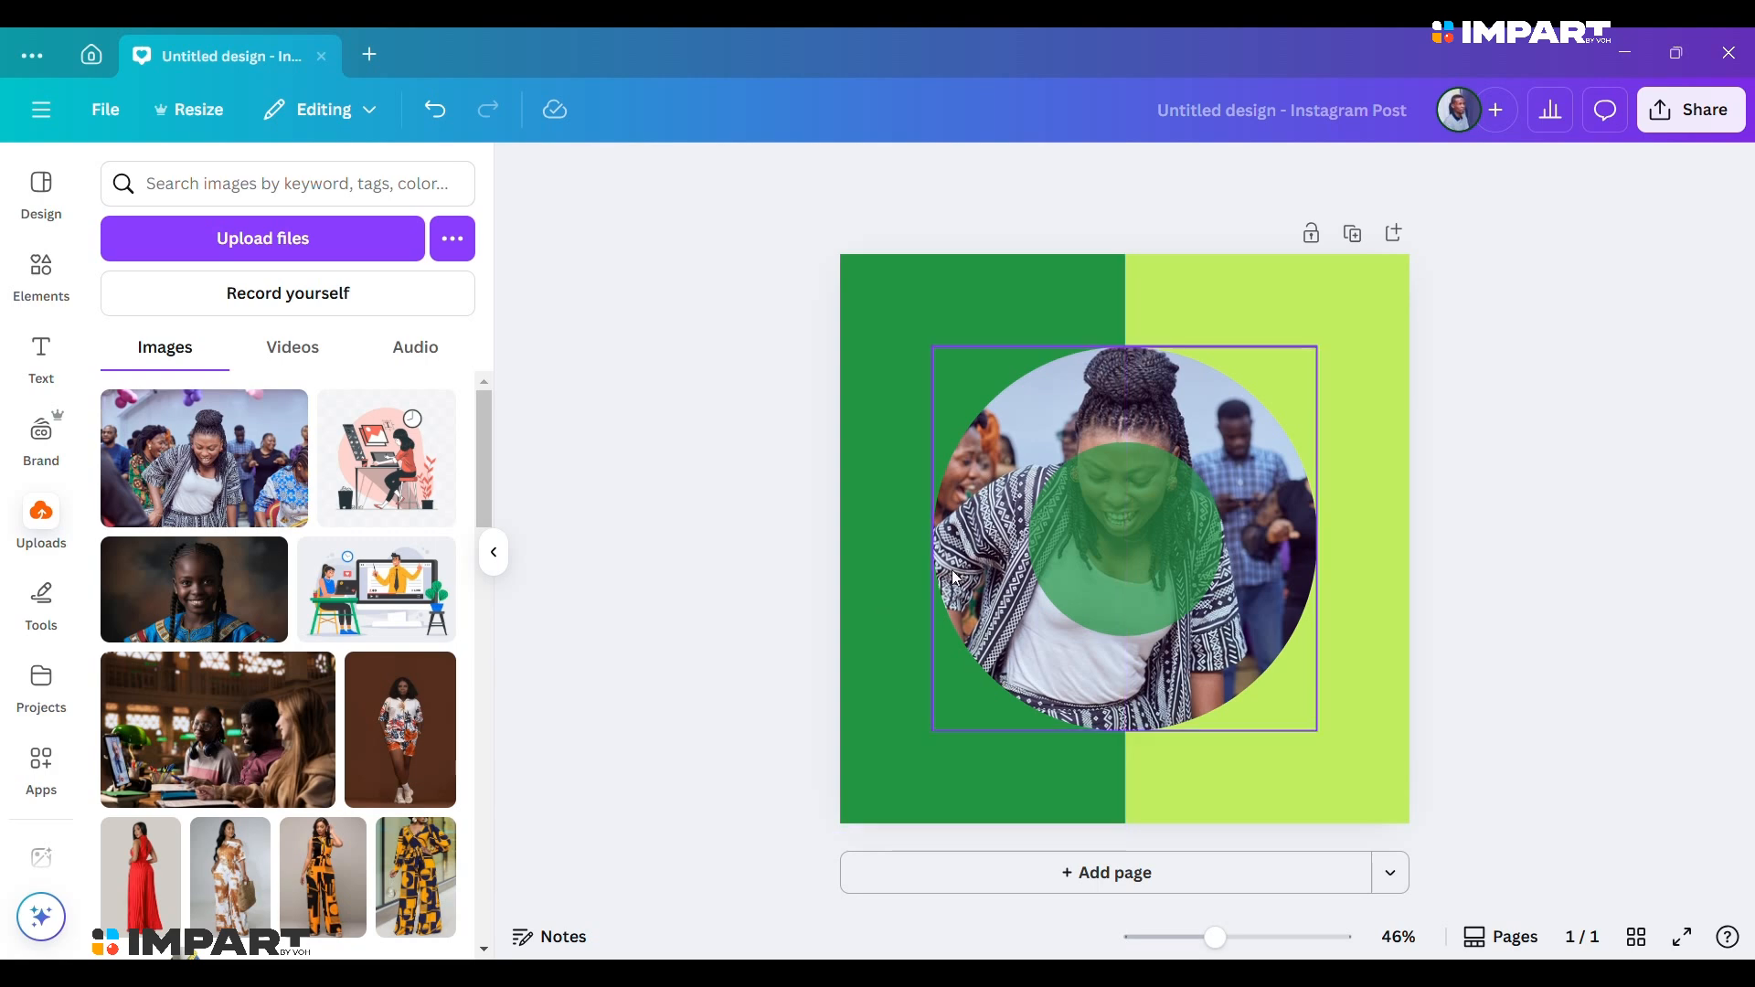
pyautogui.click(1124, 559)
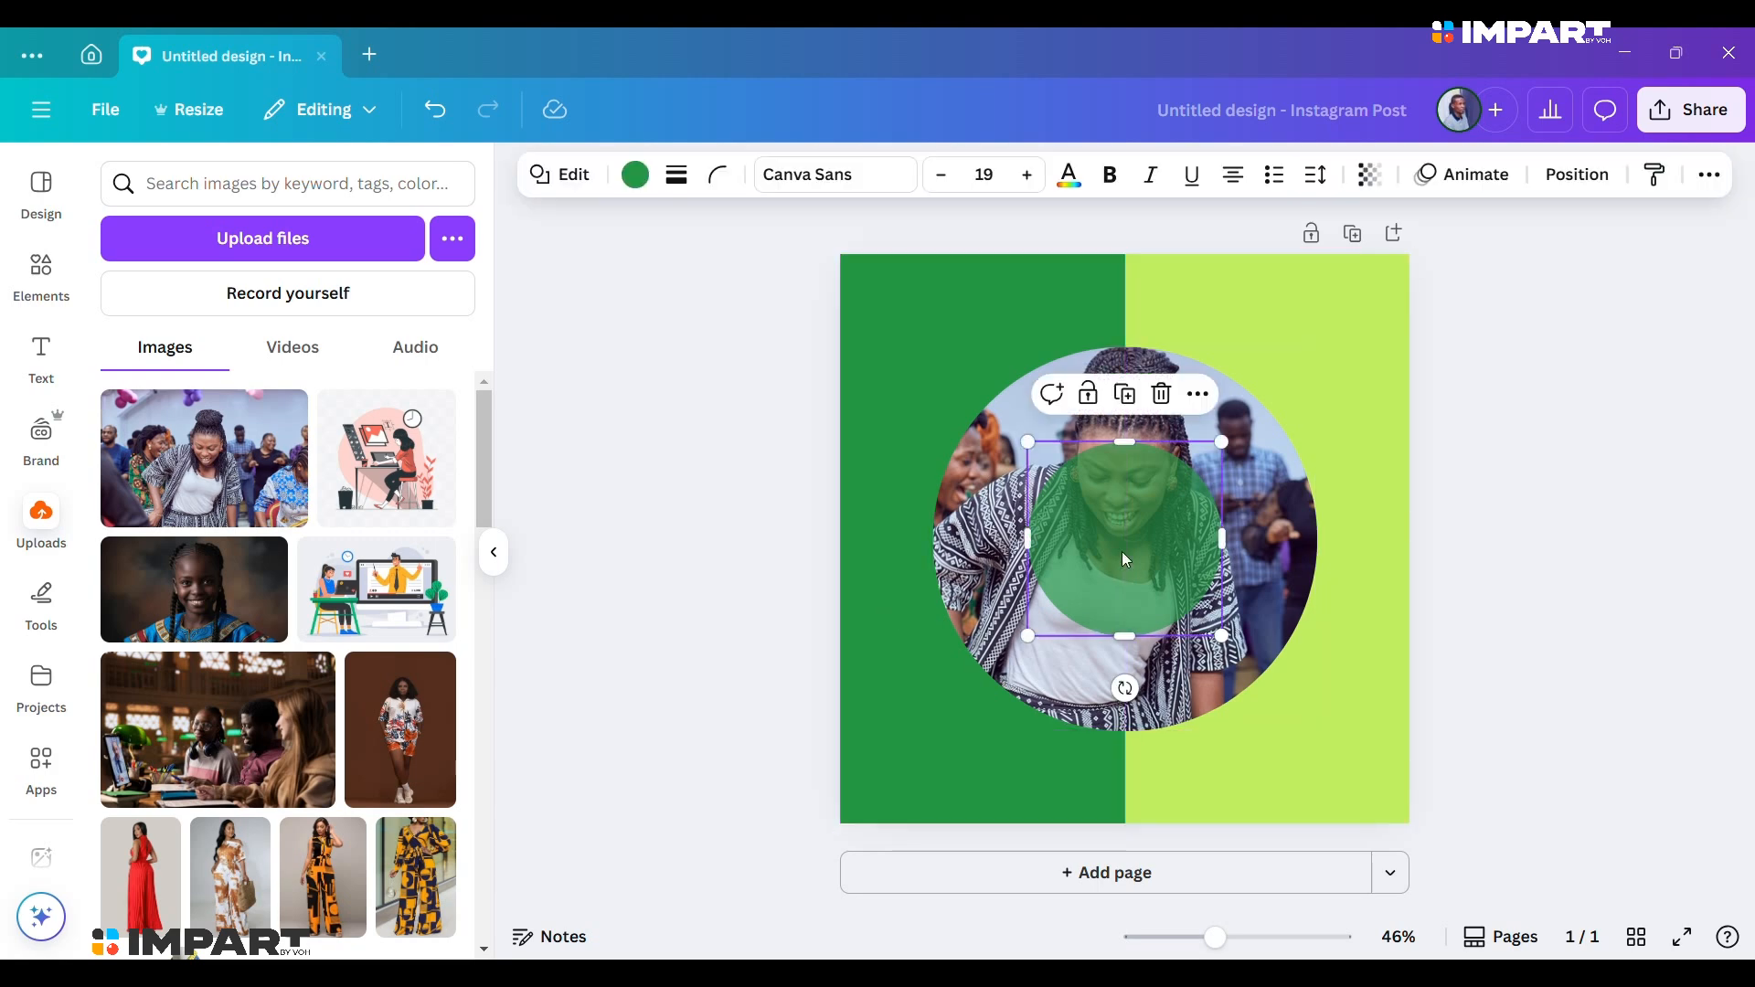
pyautogui.click(1134, 403)
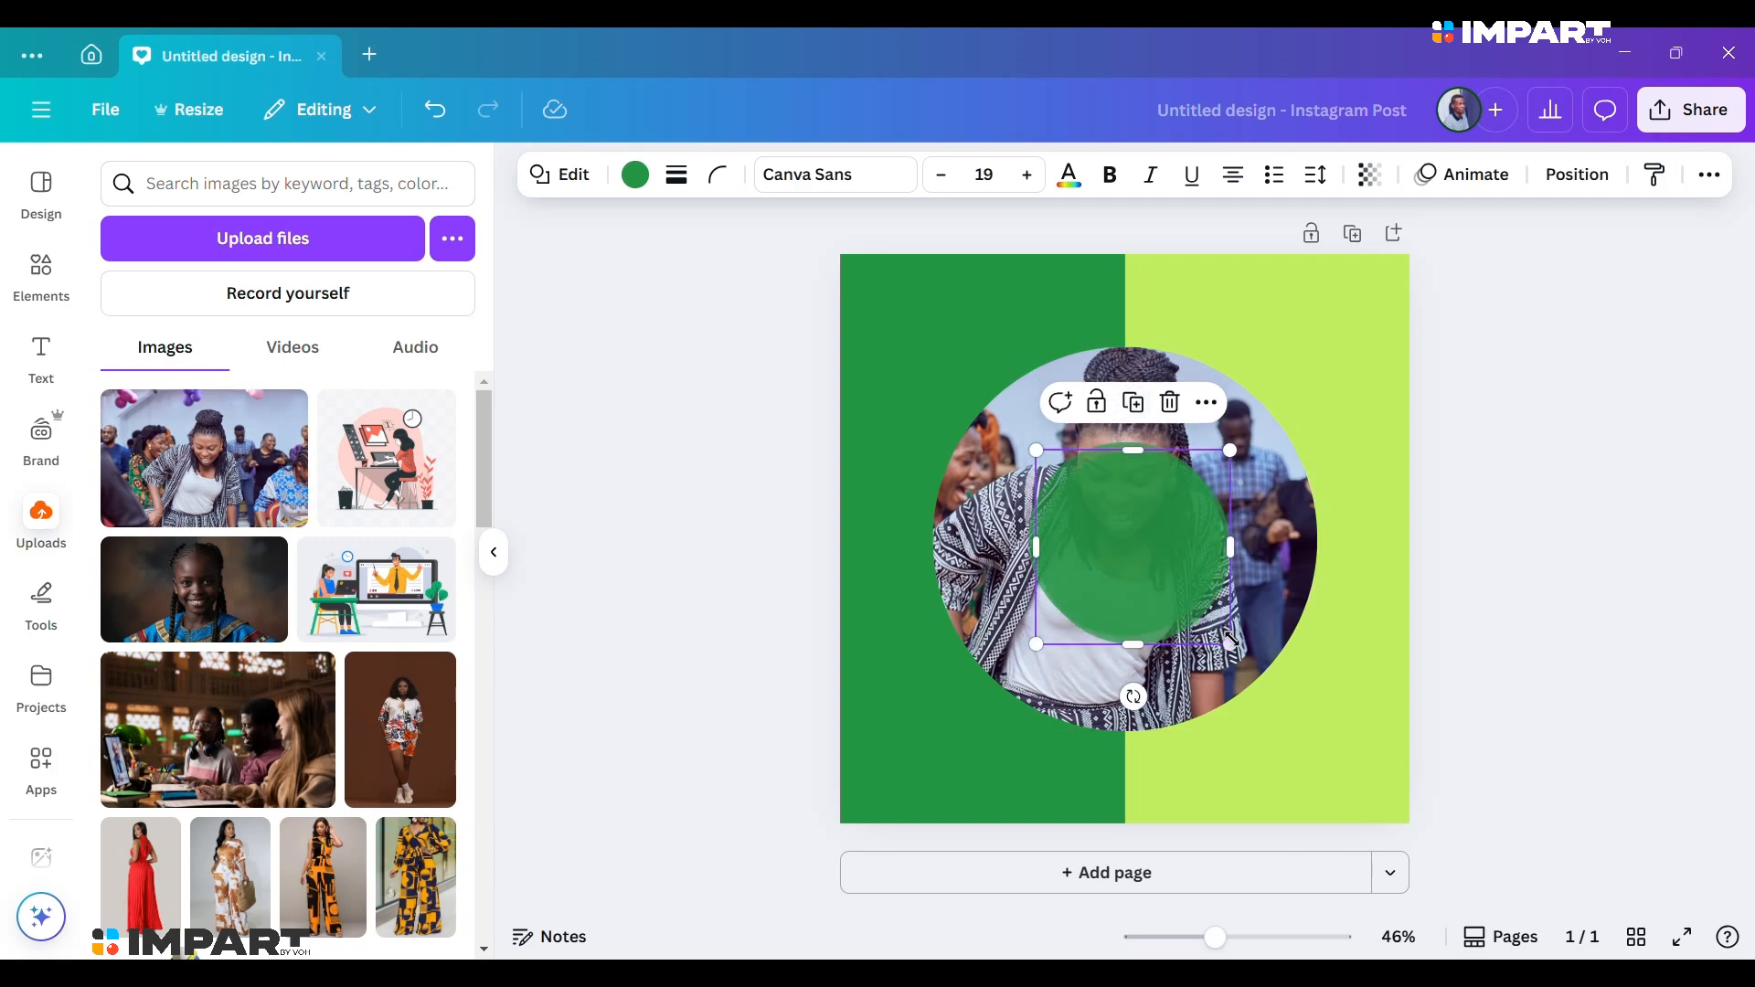
pyautogui.moveTo(1231, 644); pyautogui.dragTo(1123, 529)
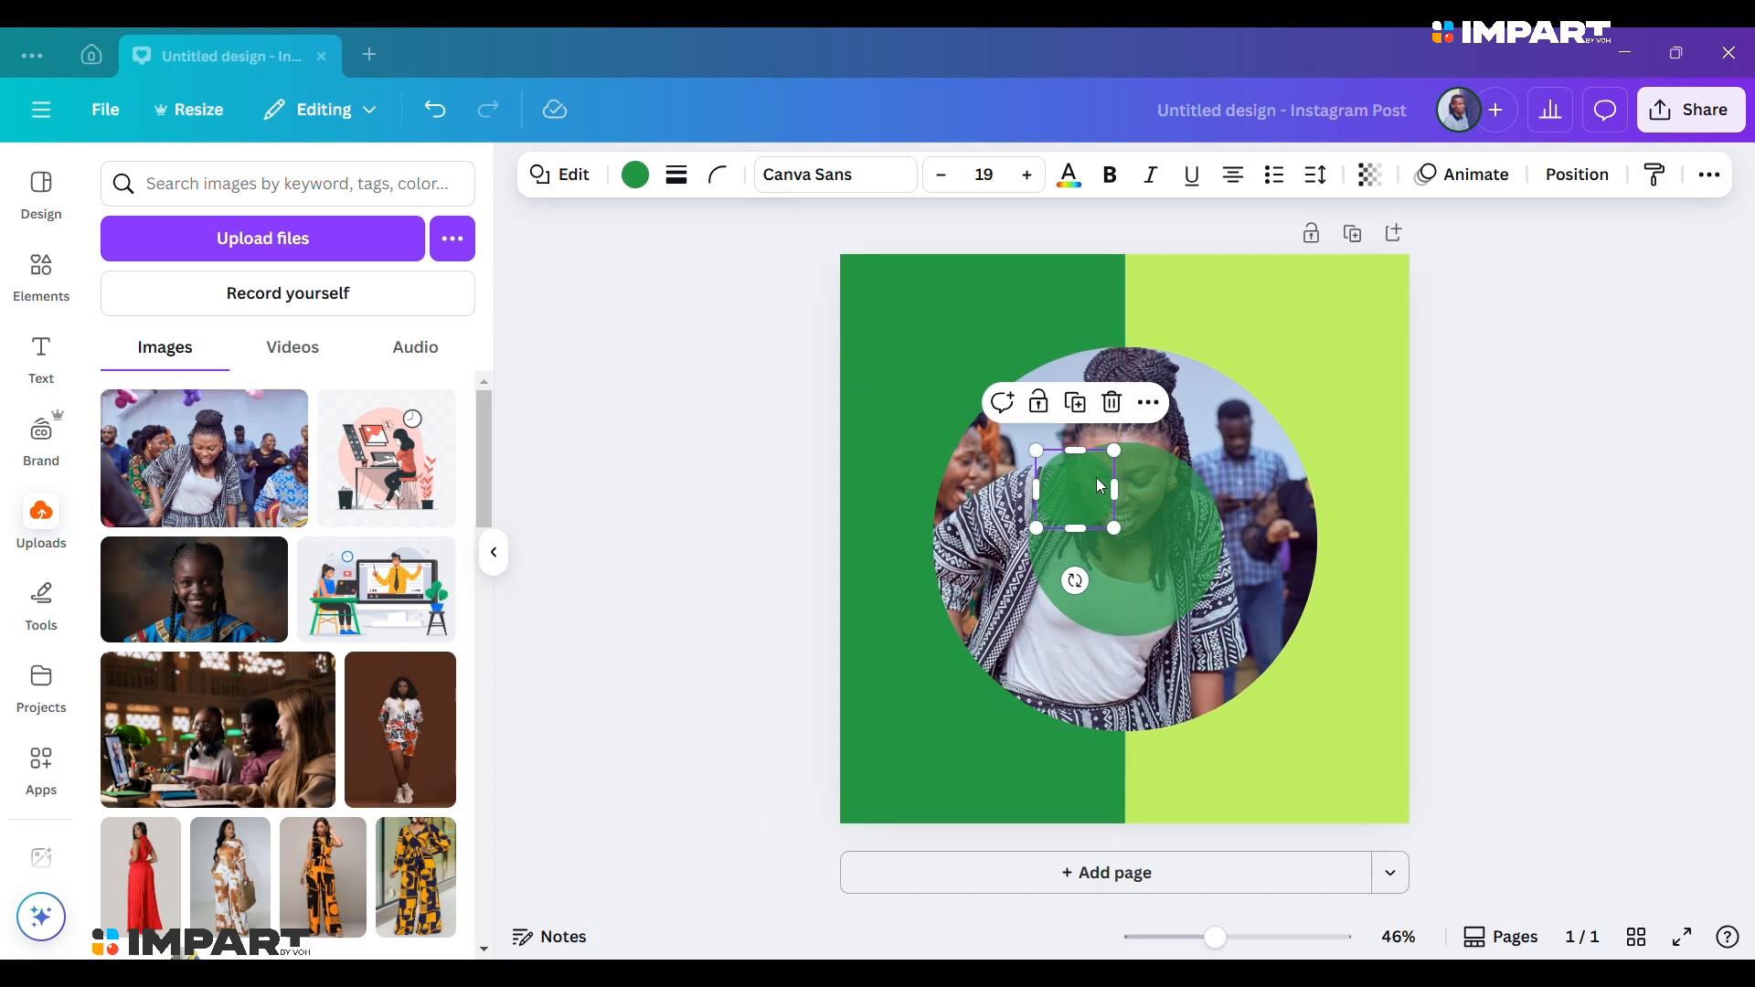
pyautogui.click(1111, 402)
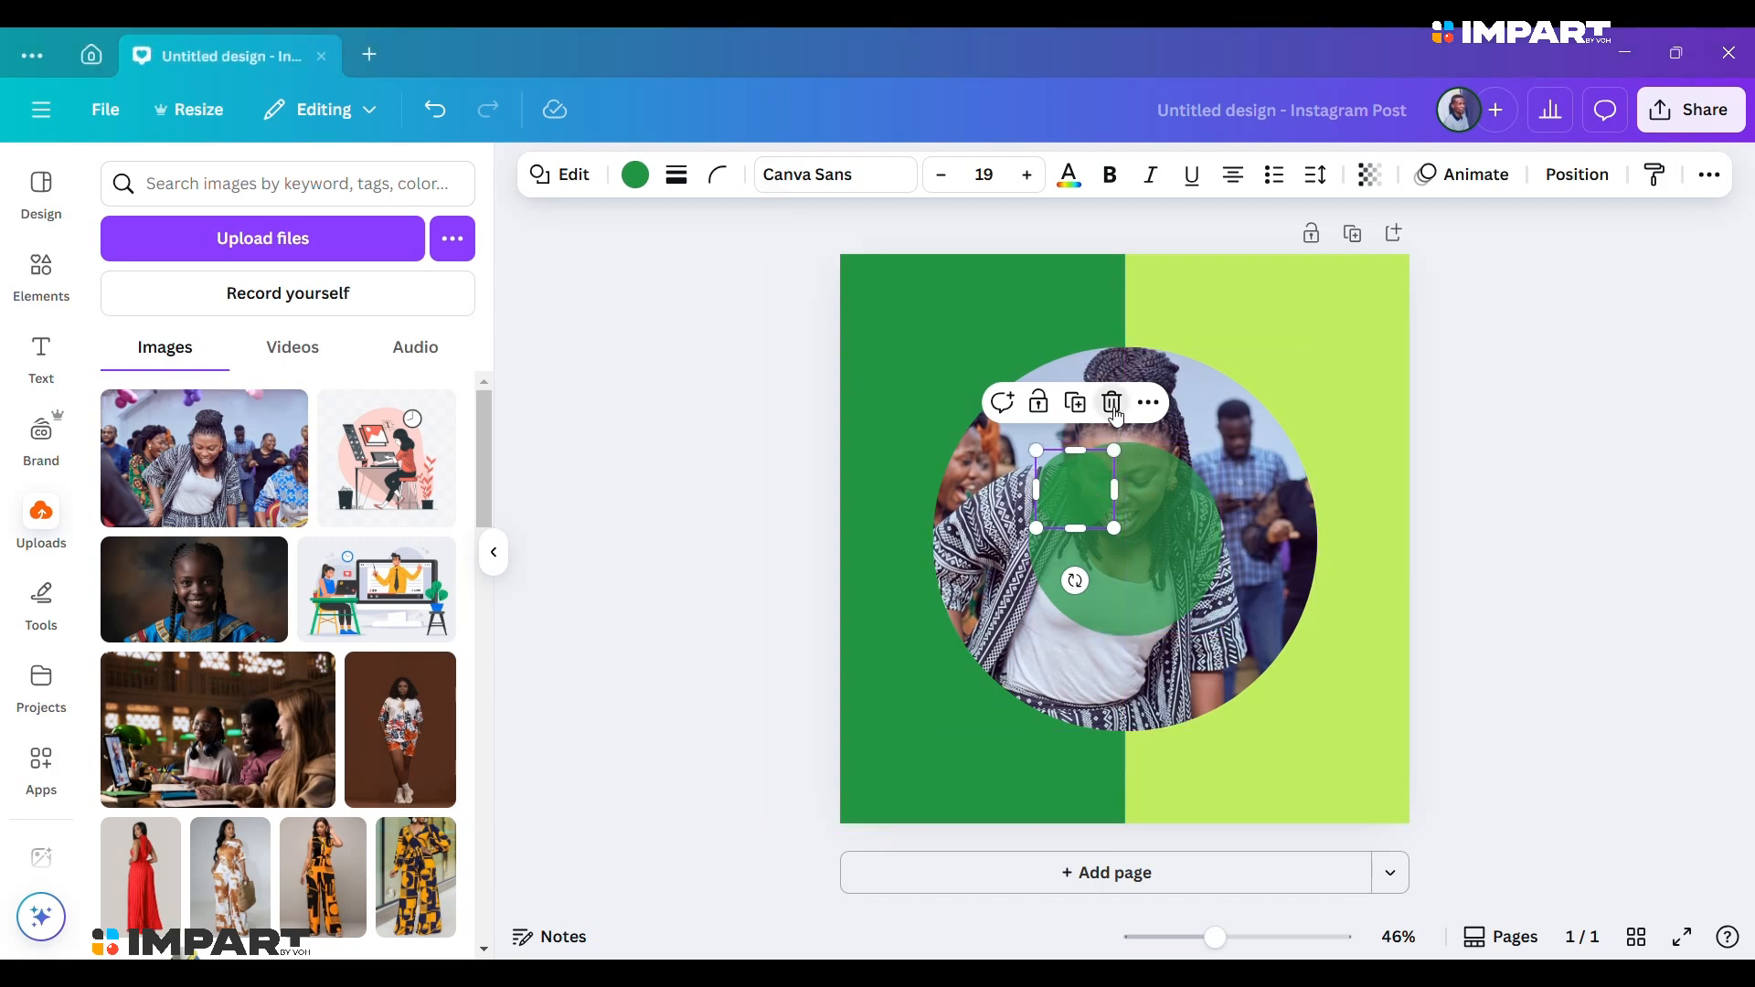
# Duplicate the semi-transparent central circle, offset the copy slightly and fill it with the light green document colour.
pyautogui.click(1134, 564)
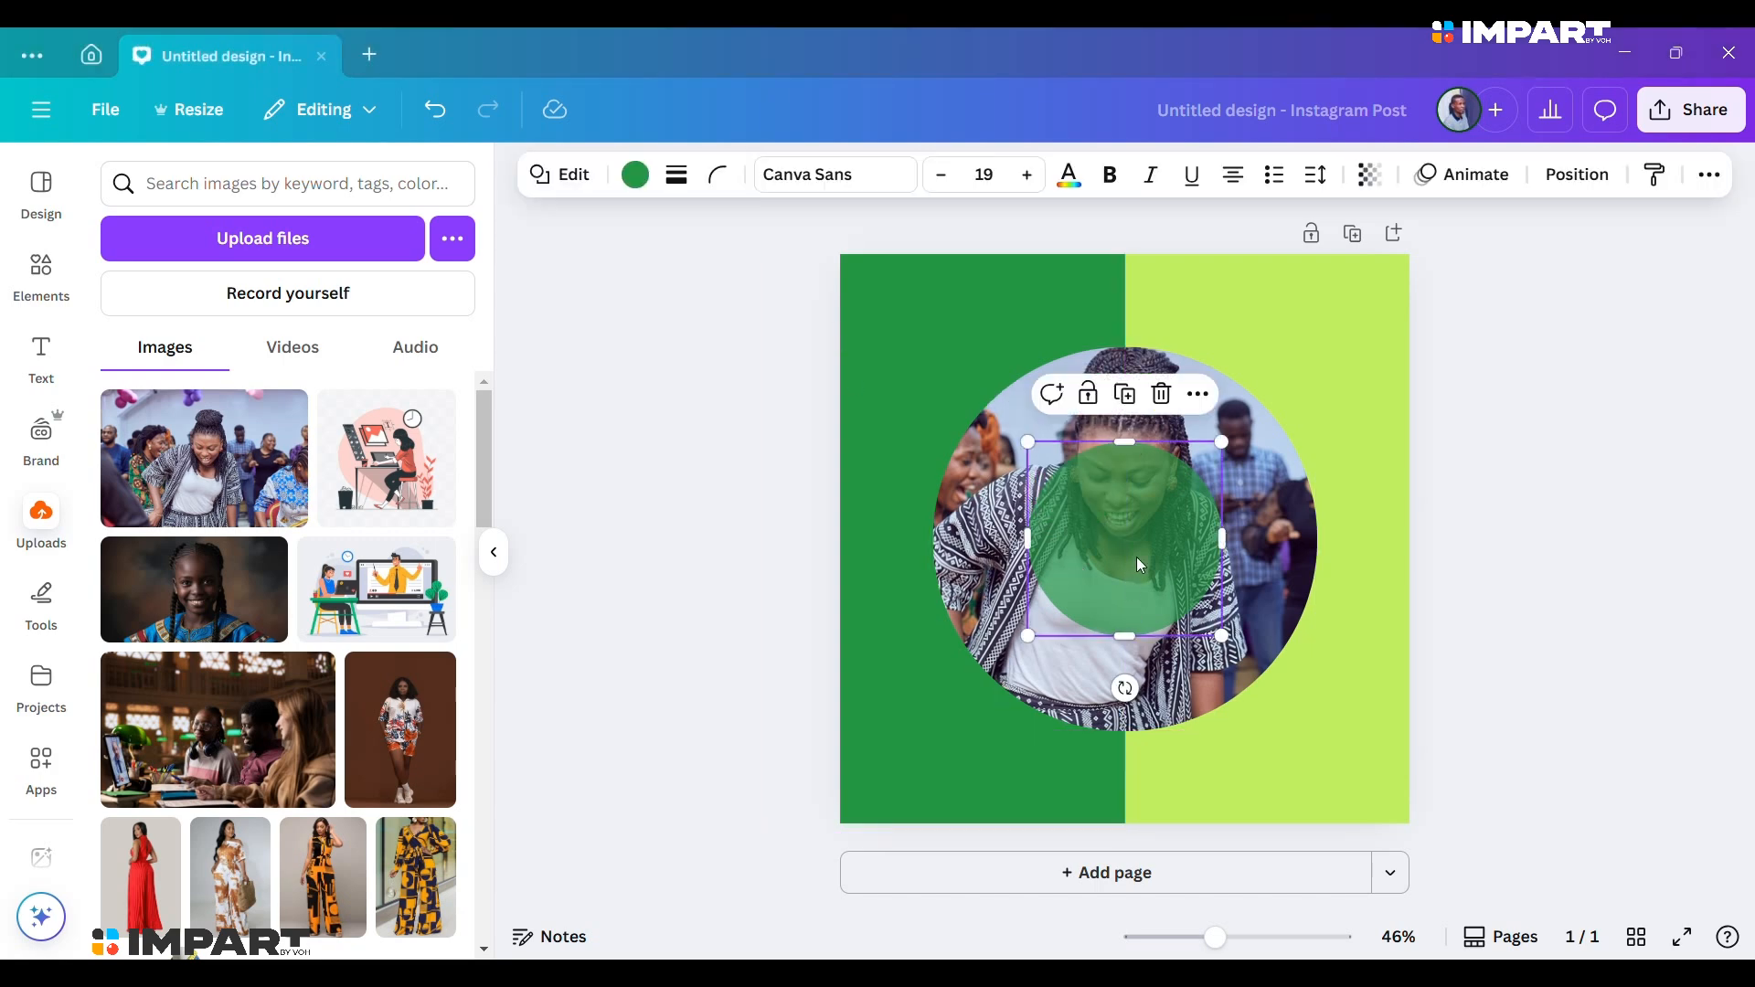
pyautogui.click(1127, 396)
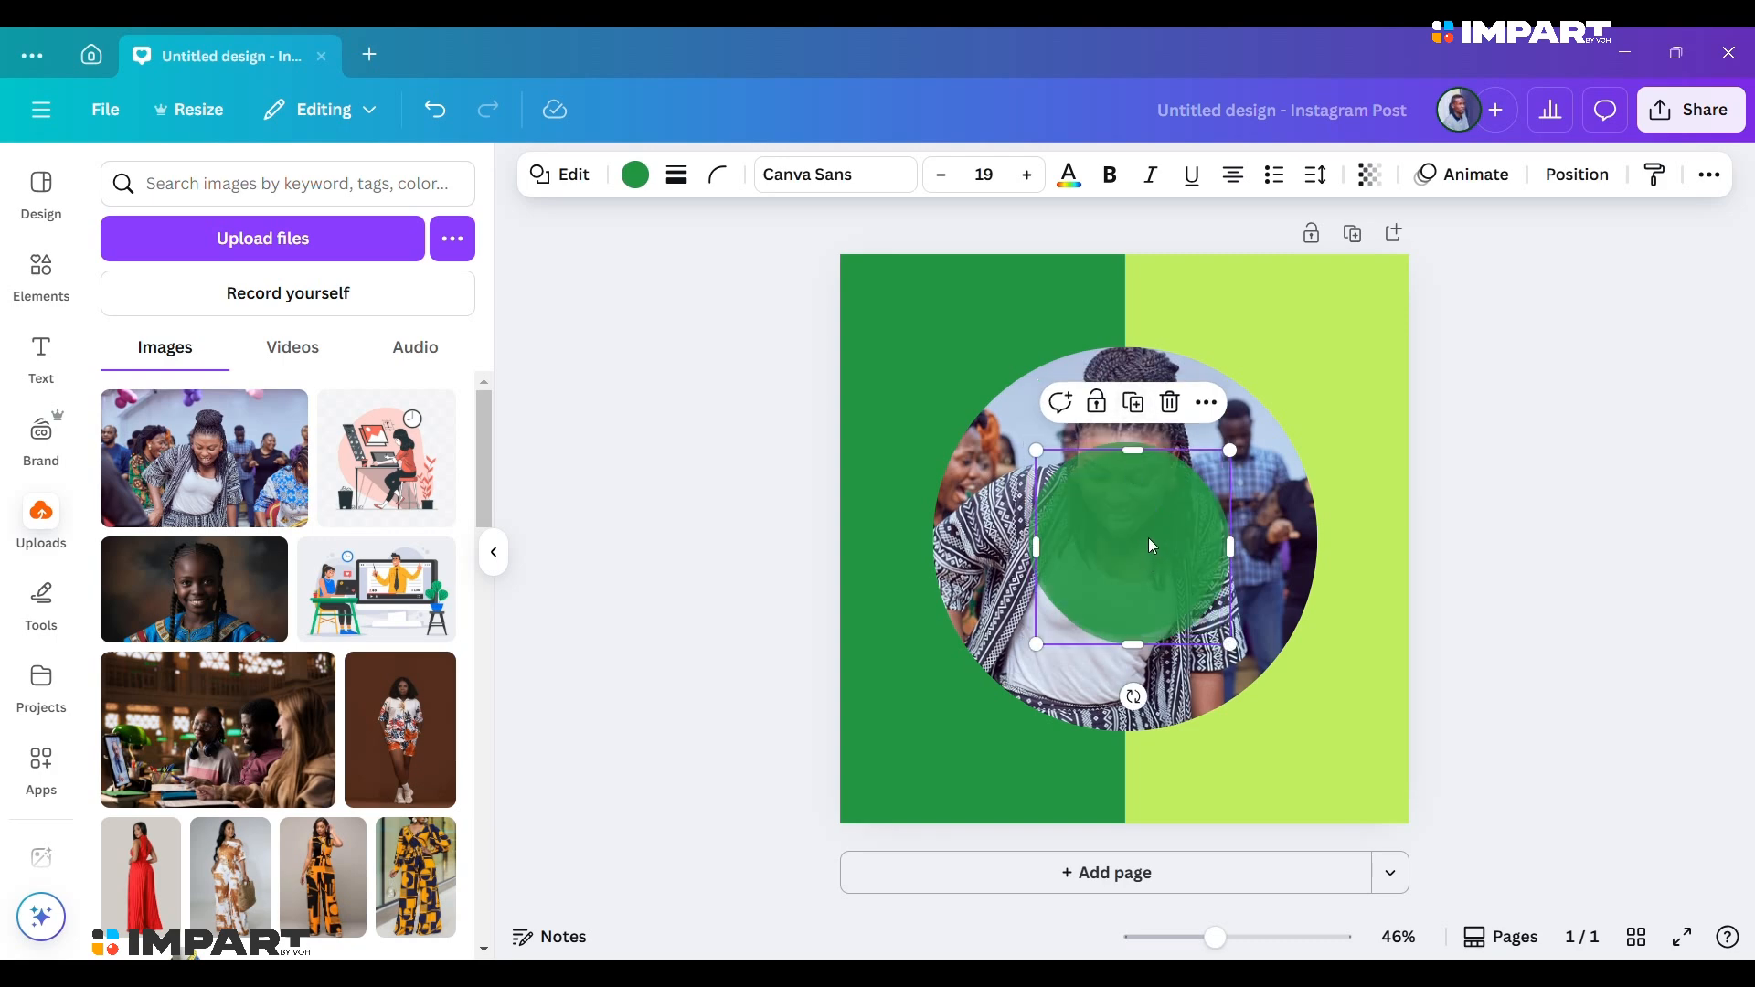
pyautogui.moveTo(1133, 532); pyautogui.dragTo(1158, 523)
pyautogui.click(635, 174)
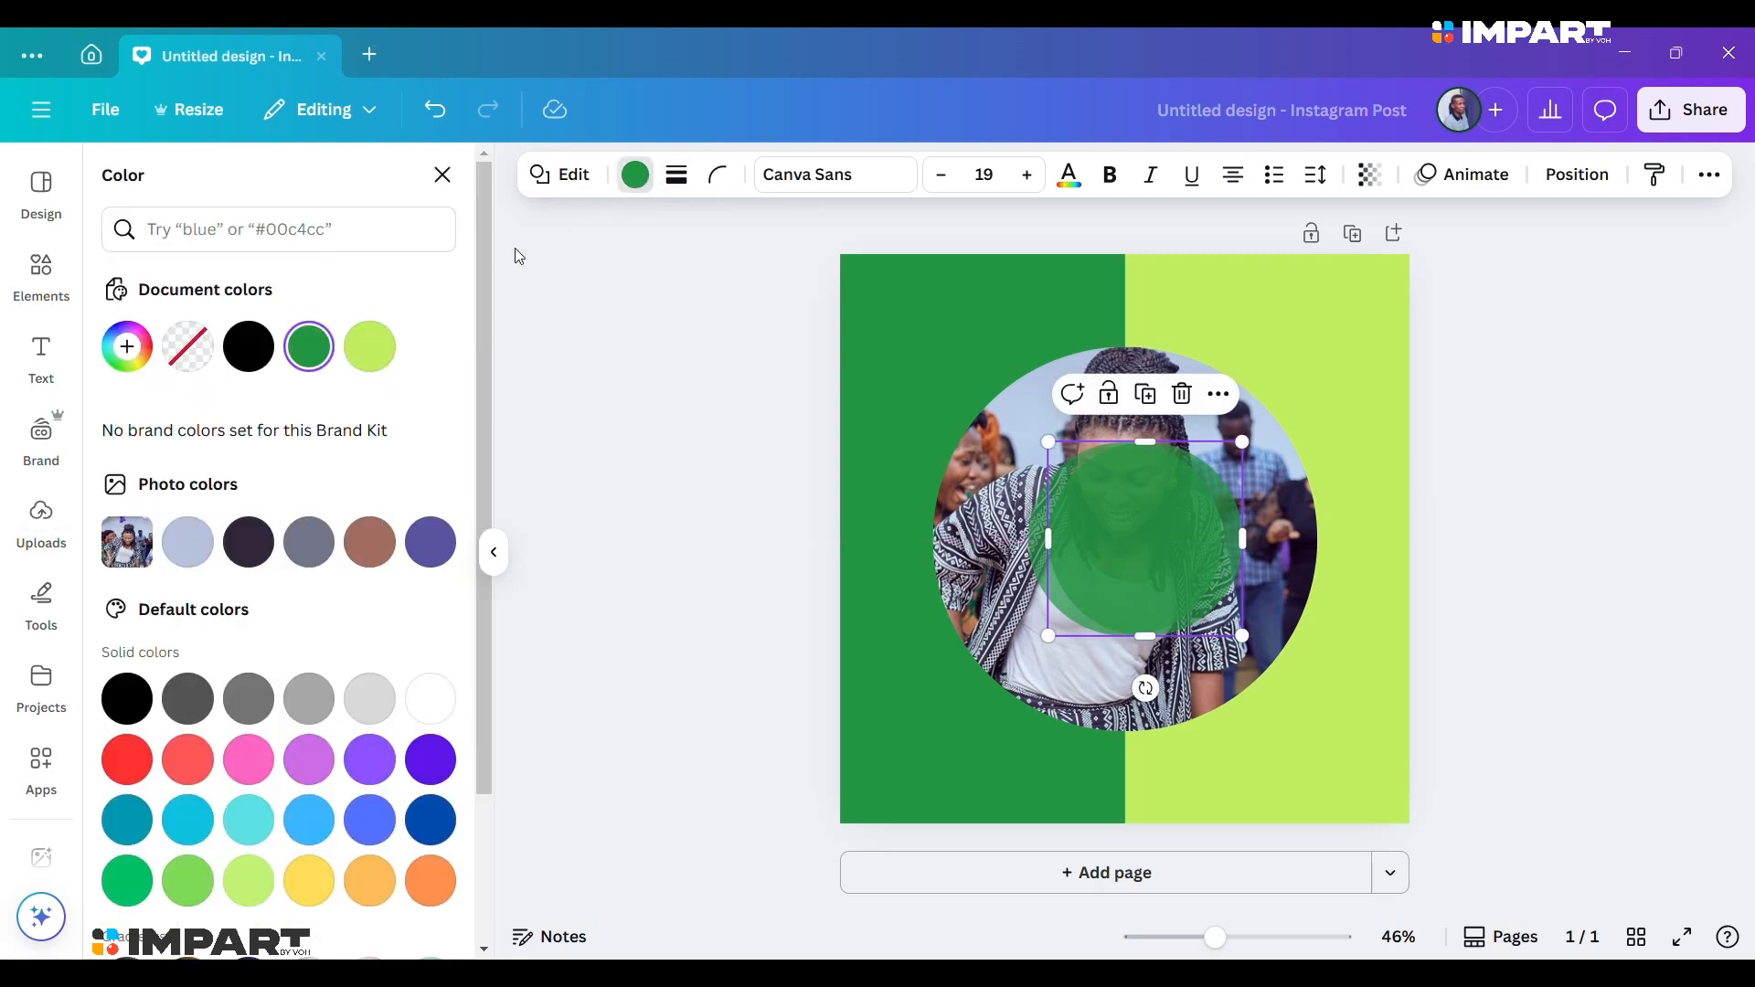
pyautogui.click(371, 347)
# Shrink the light green copy to a small circle and centre it on the left edge of the circular photo.
pyautogui.moveTo(1166, 524); pyautogui.dragTo(1146, 526)
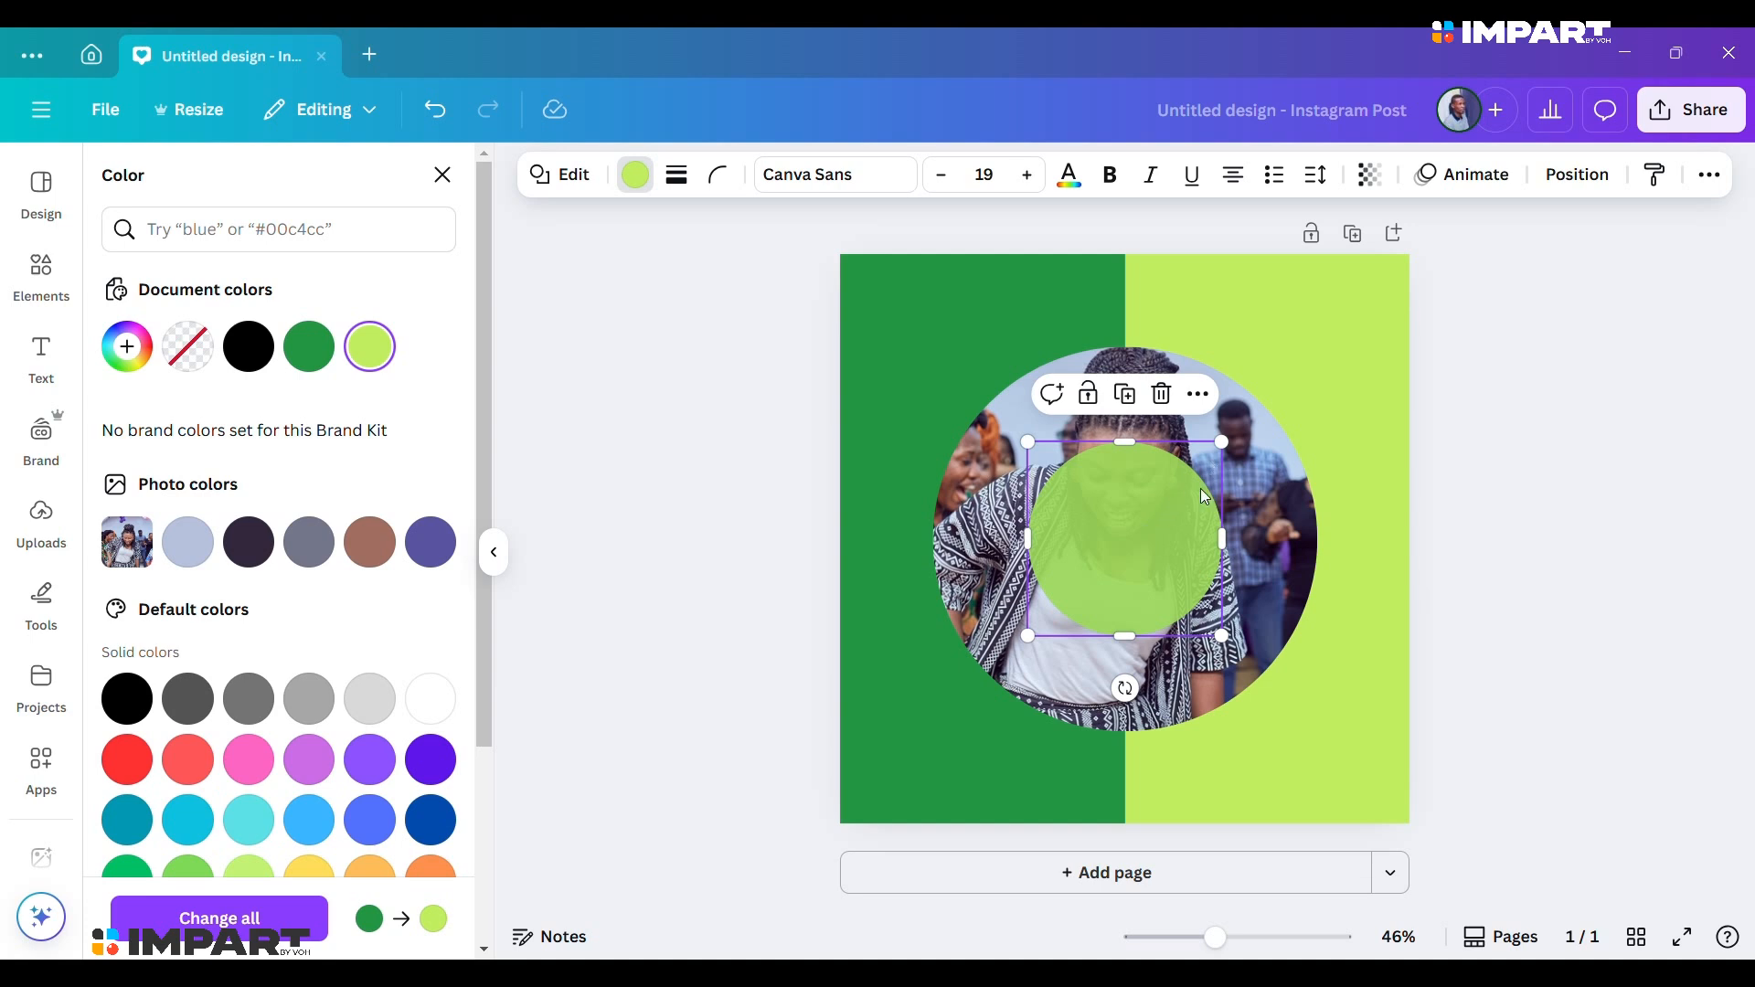
pyautogui.moveTo(1221, 442); pyautogui.dragTo(937, 536)
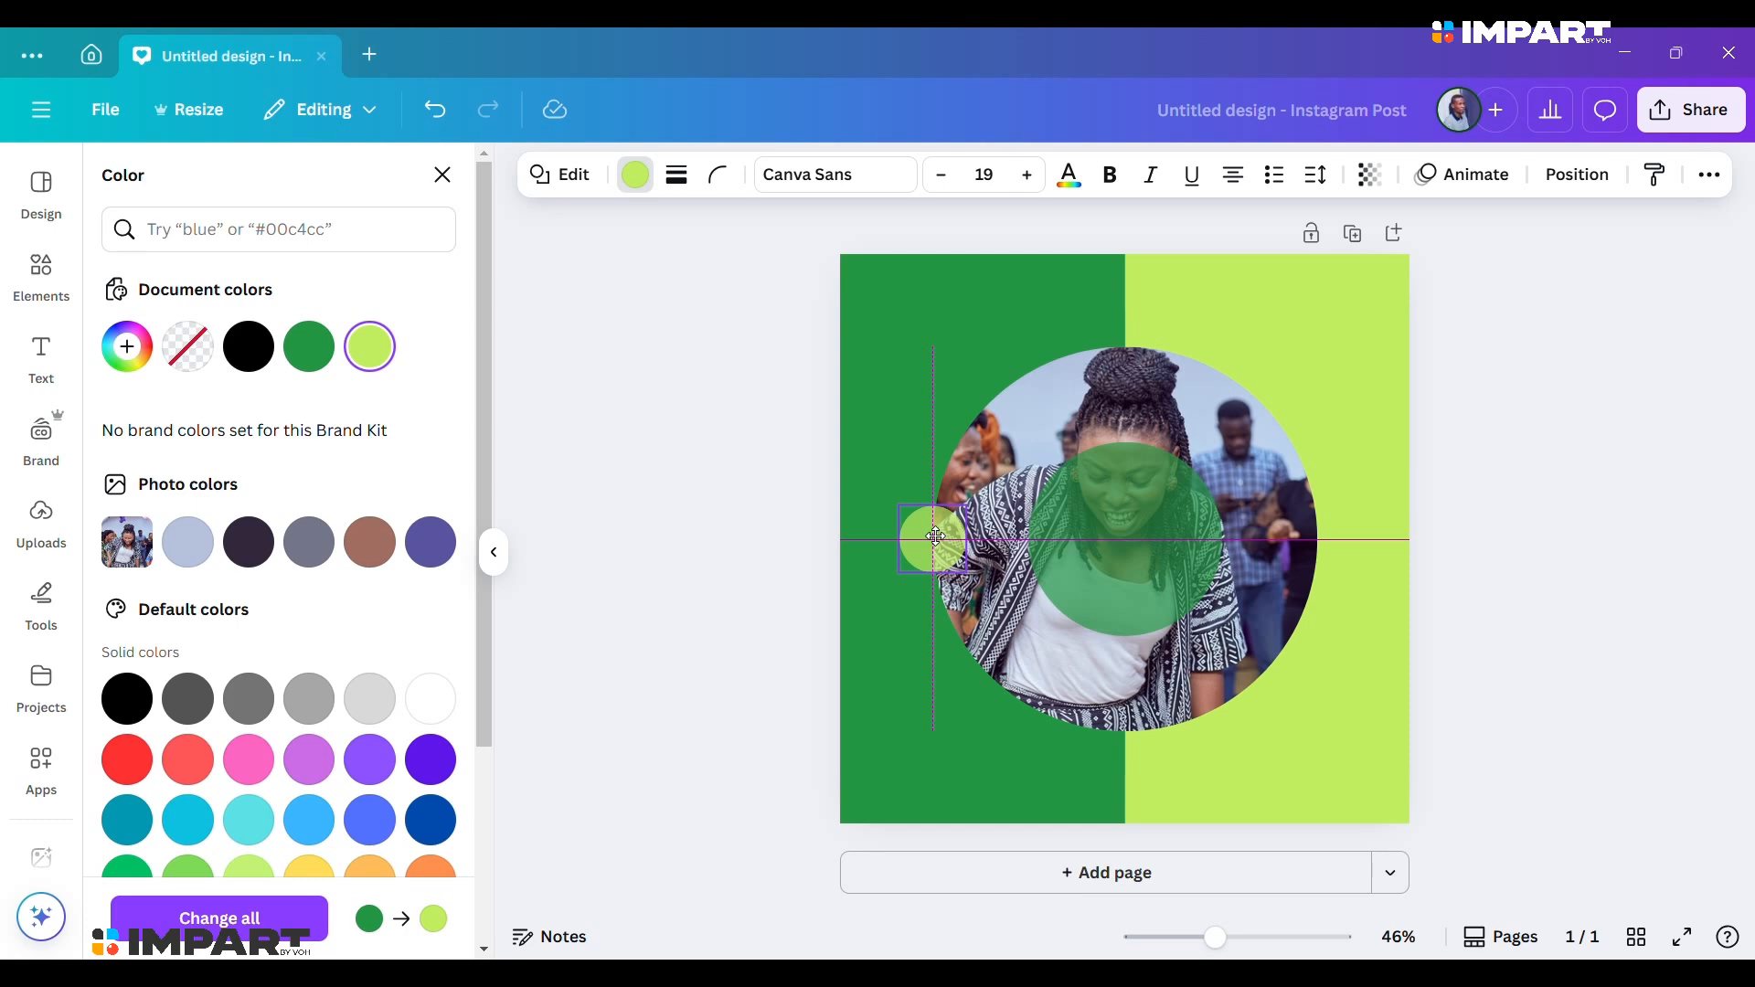
pyautogui.moveTo(935, 537); pyautogui.dragTo(936, 535)
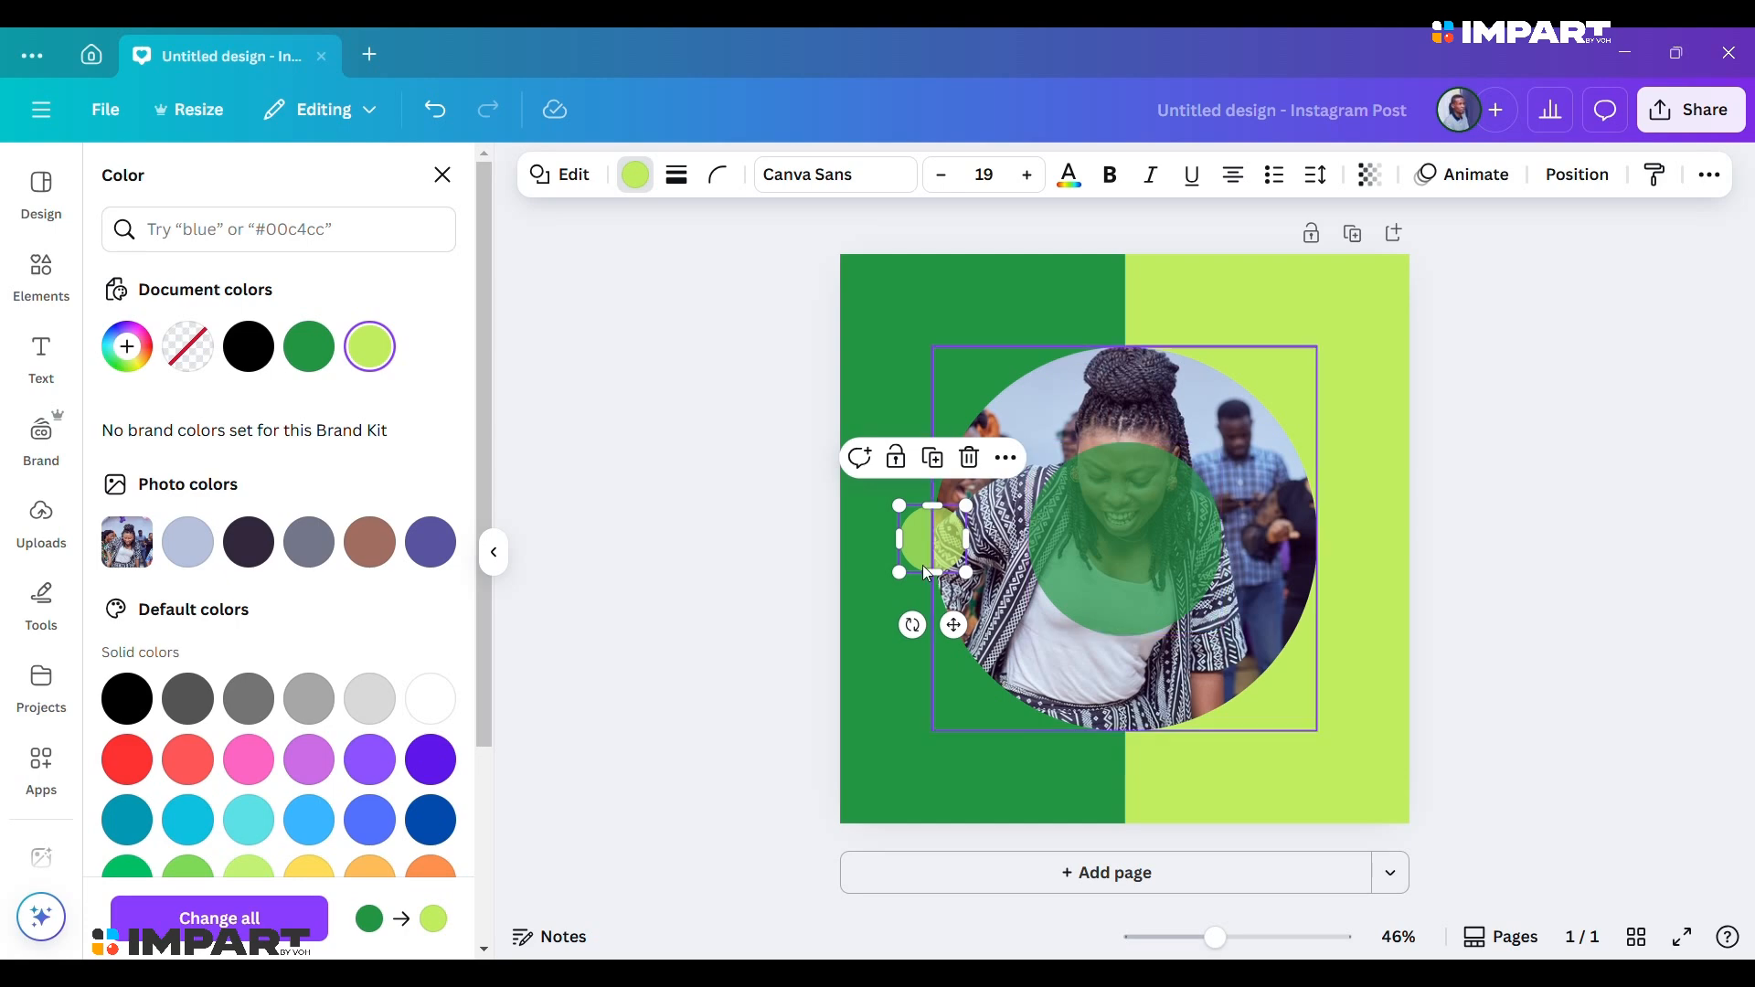
# Fill the small circle with the darker green document colour and set its transparency to 100.
pyautogui.click(636, 176)
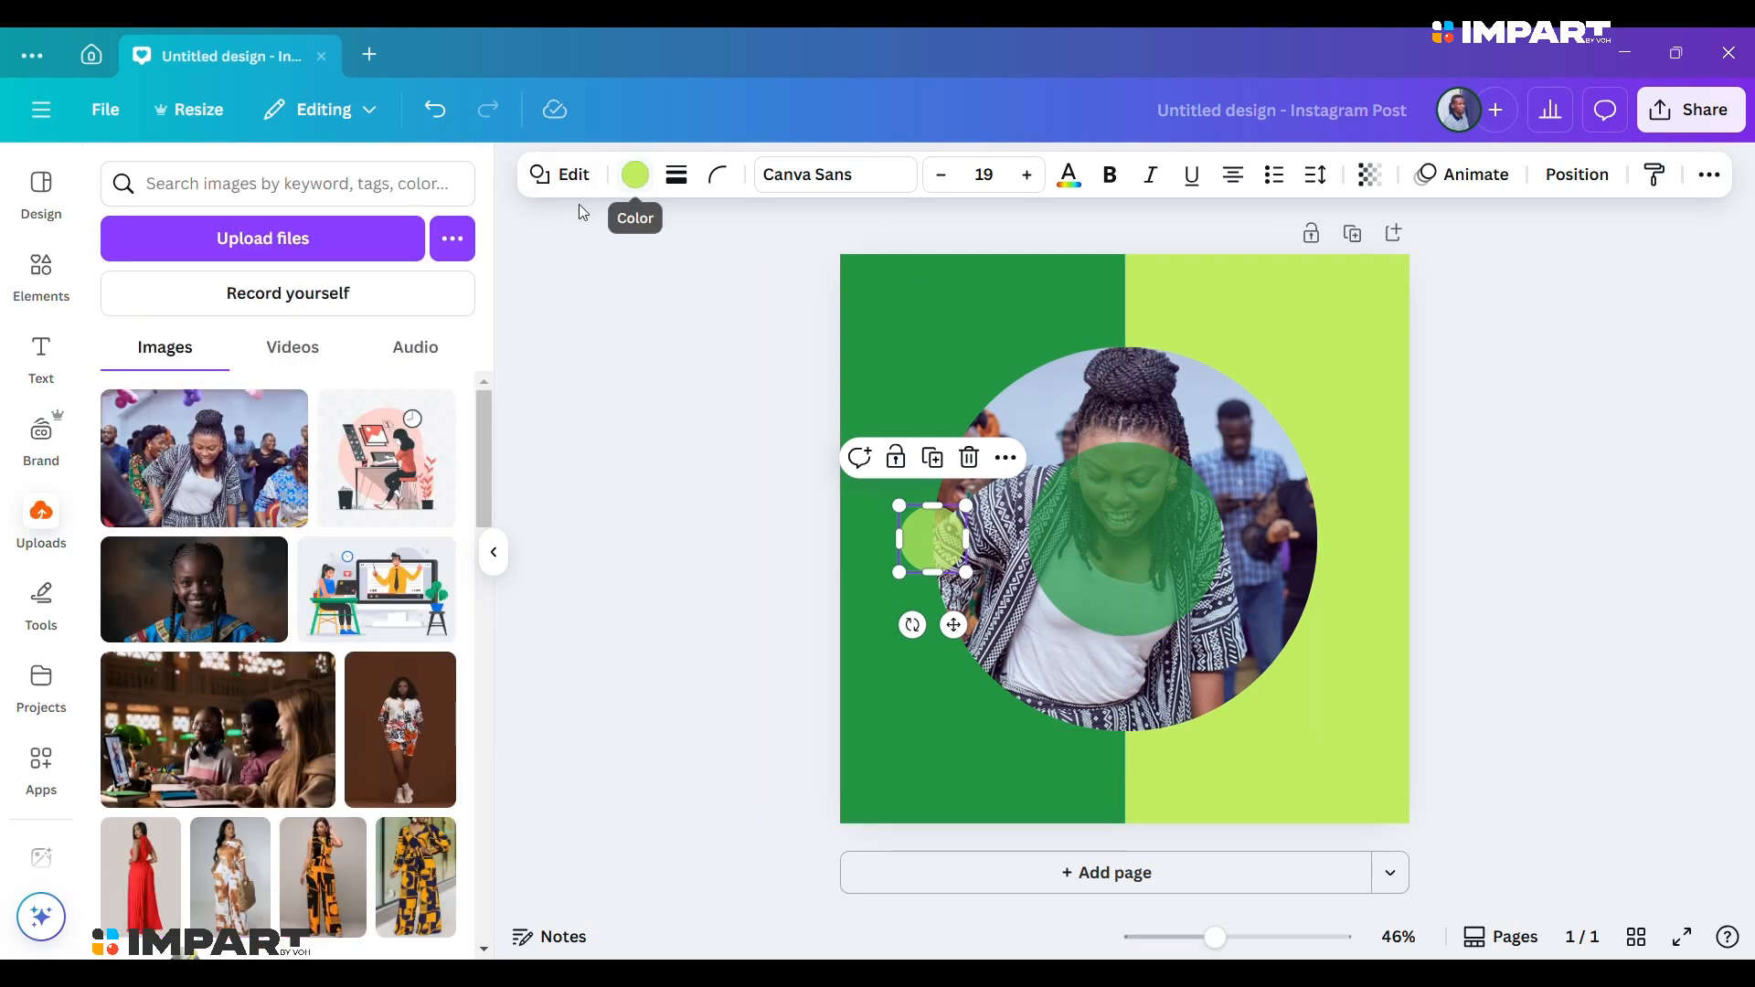
pyautogui.click(636, 176)
pyautogui.click(309, 346)
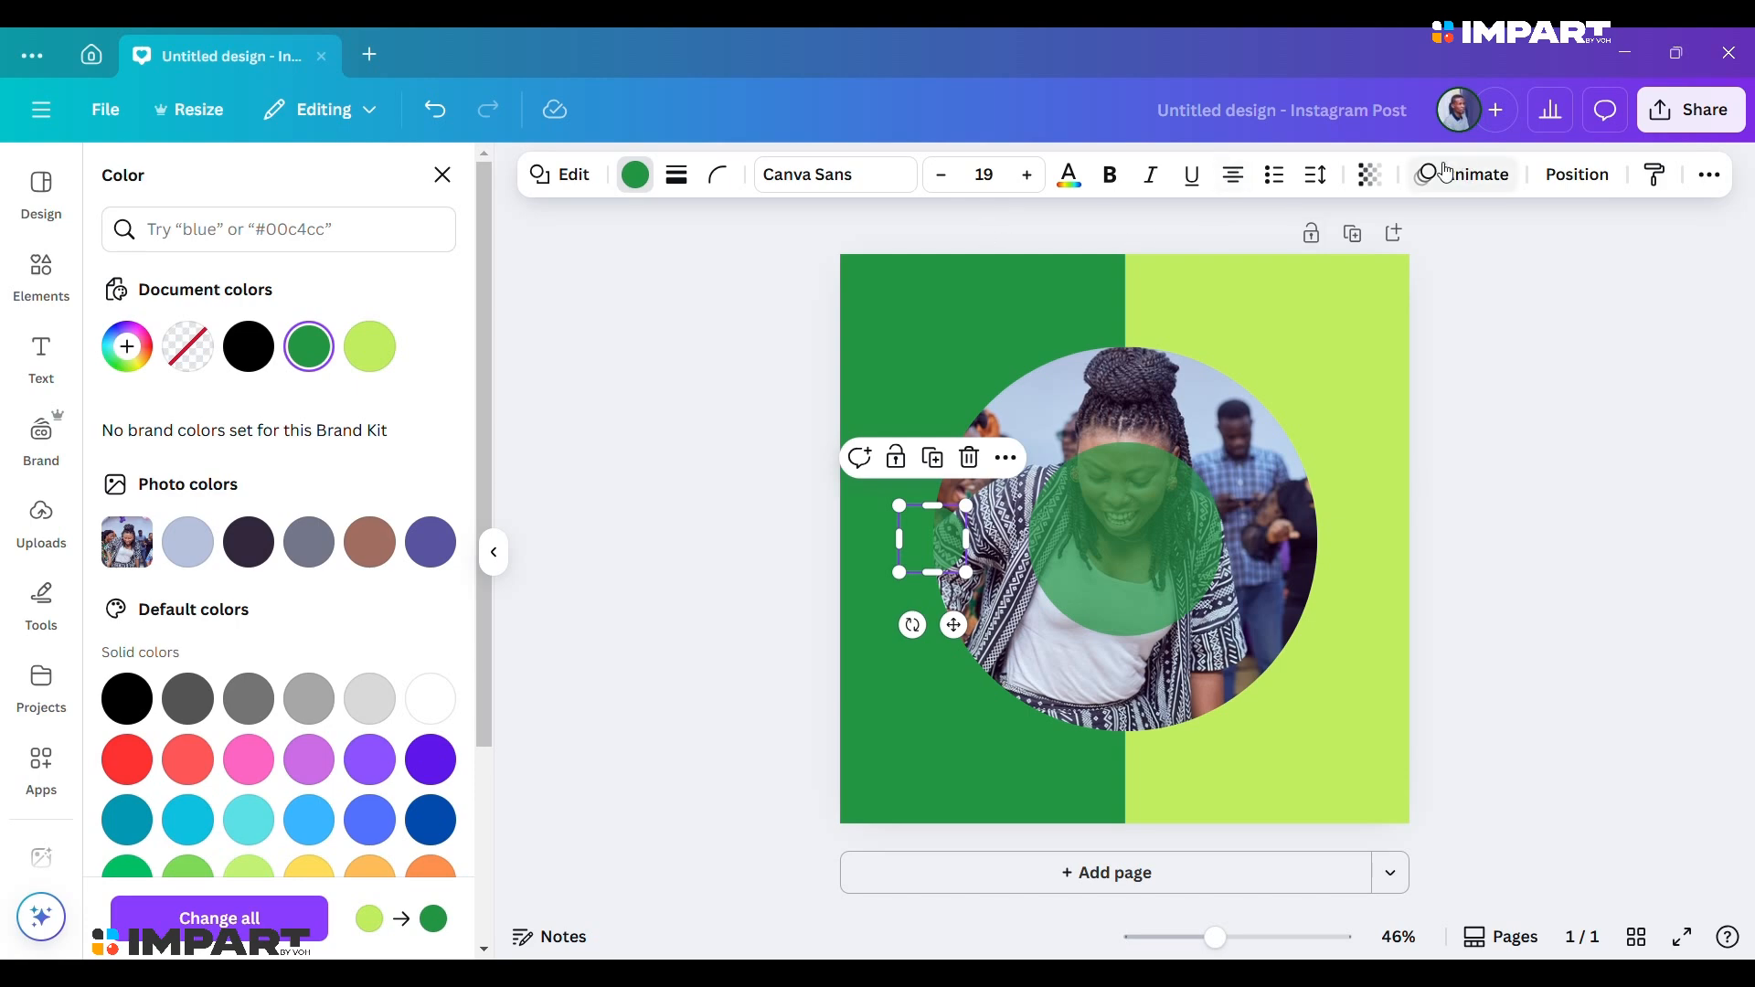
pyautogui.click(1371, 178)
pyautogui.moveTo(1373, 268); pyautogui.dragTo(1437, 268)
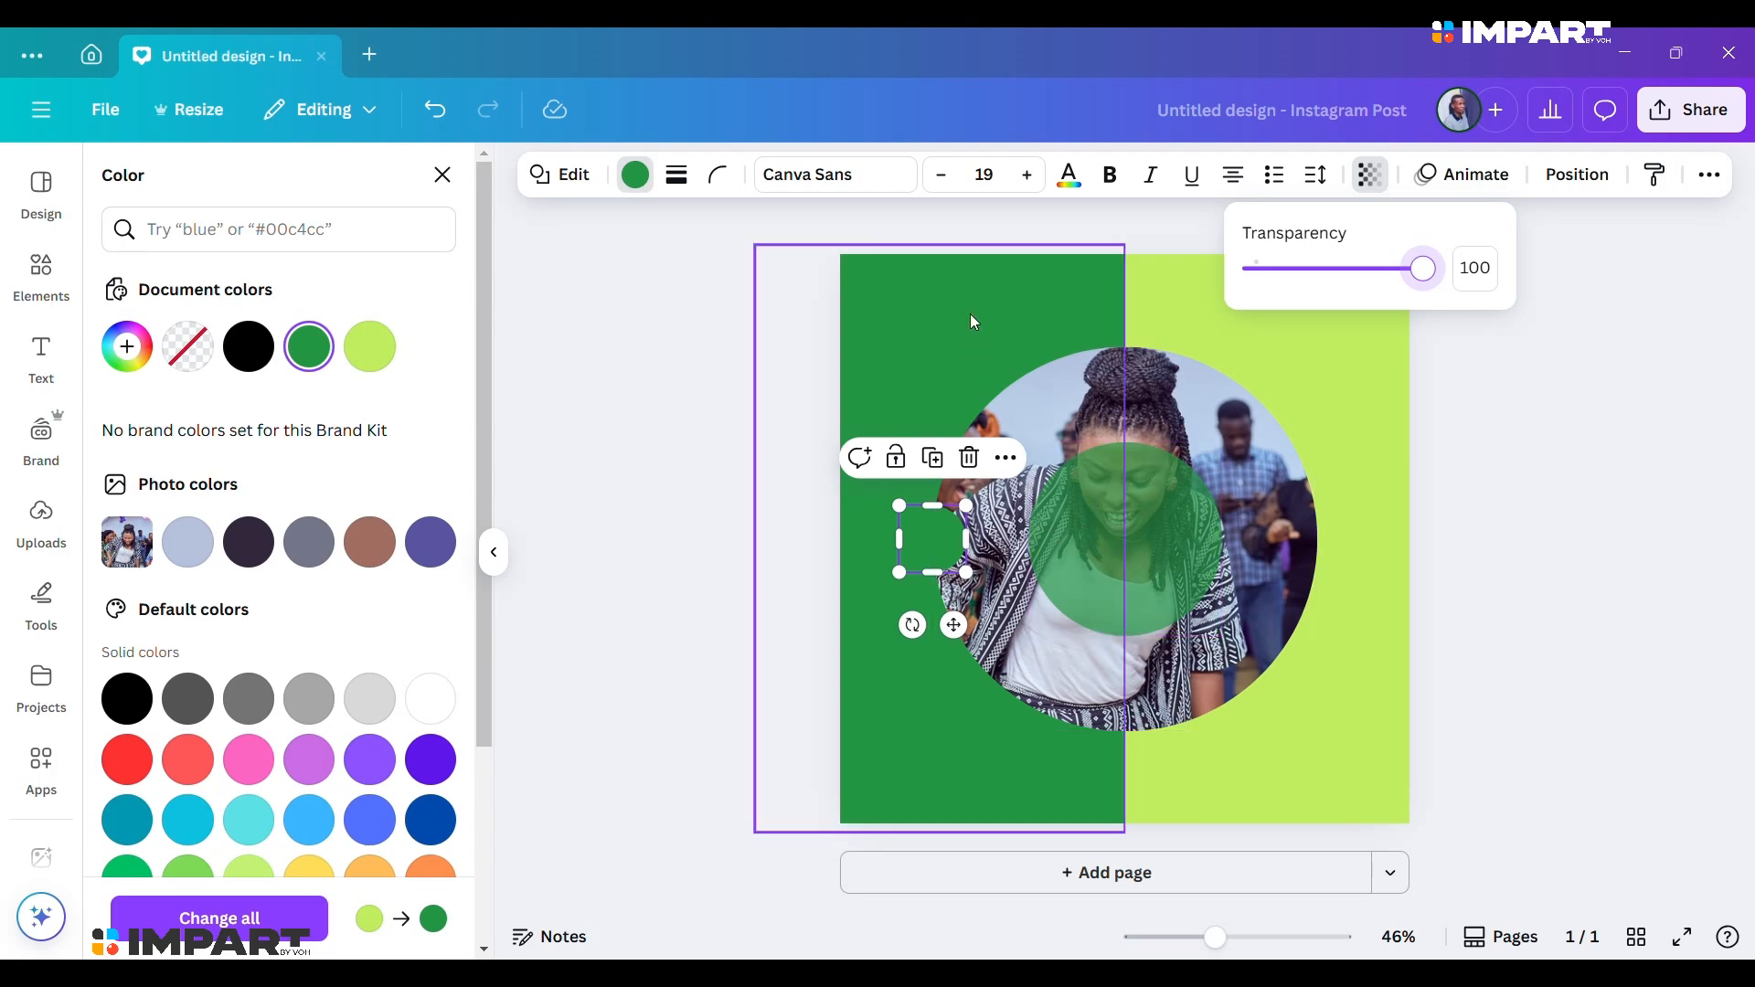
# Change the fill of both the small circle and the central circle to the dark green #135625.
pyautogui.click(943, 545)
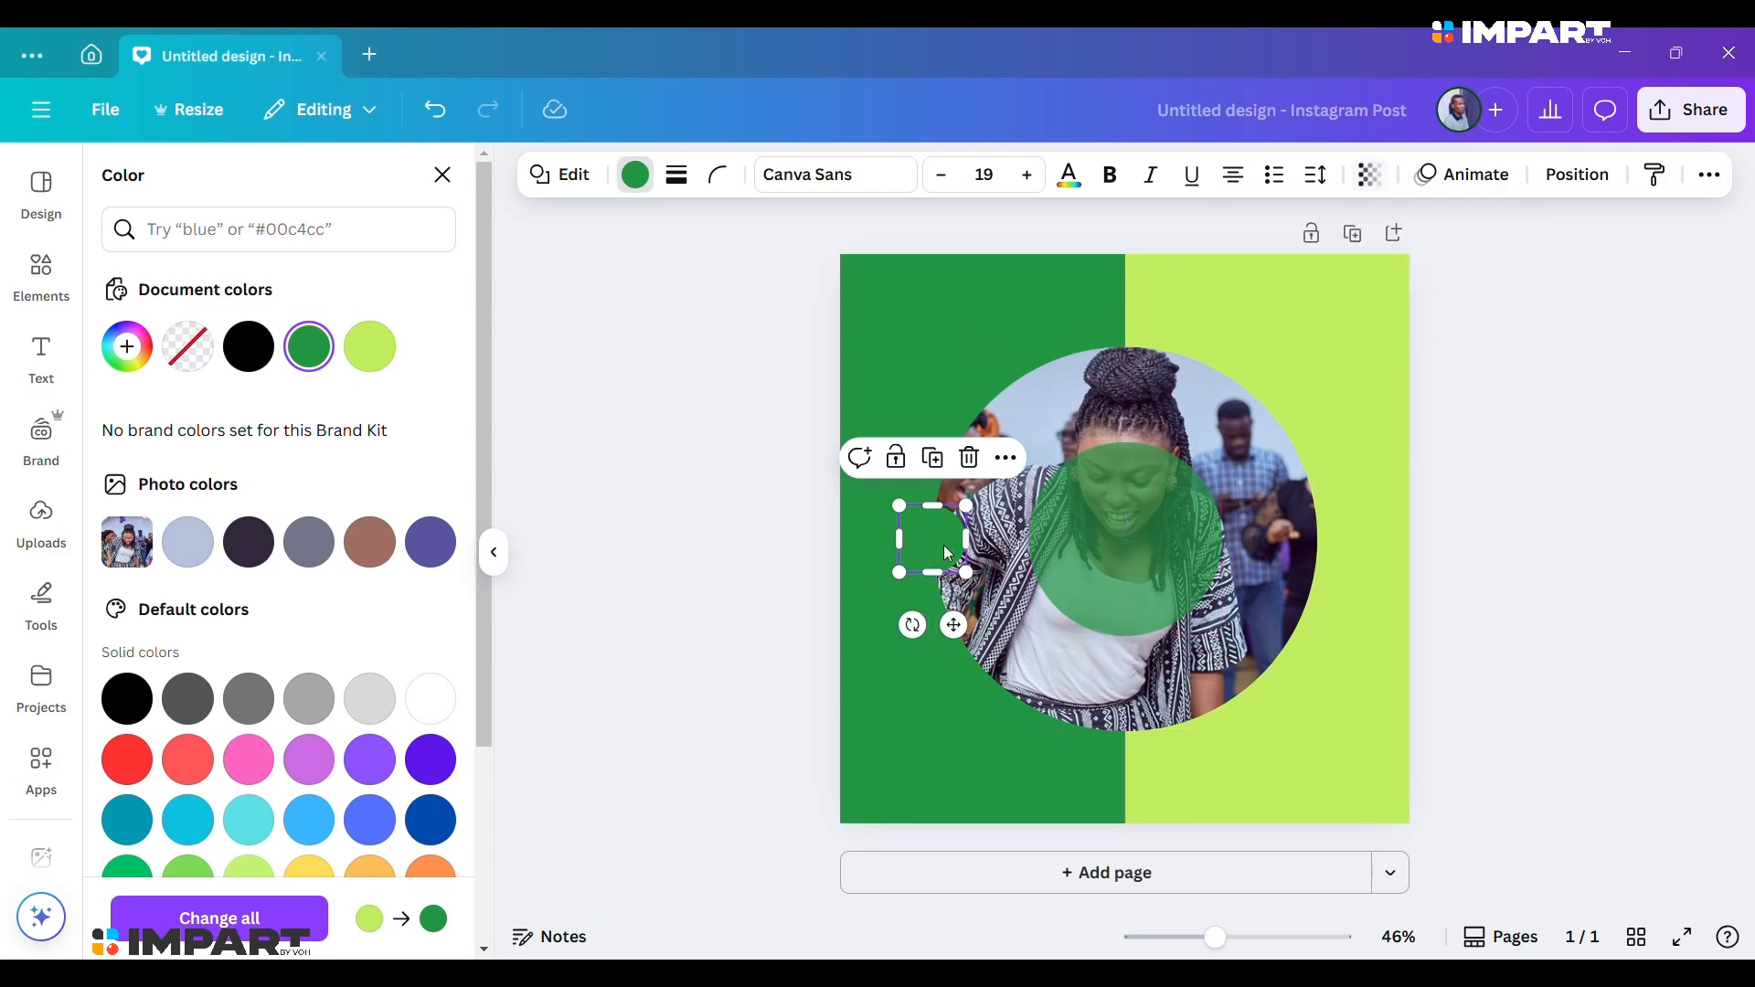
pyautogui.keyDown('shift'); pyautogui.click(1146, 532); pyautogui.keyUp('shift')
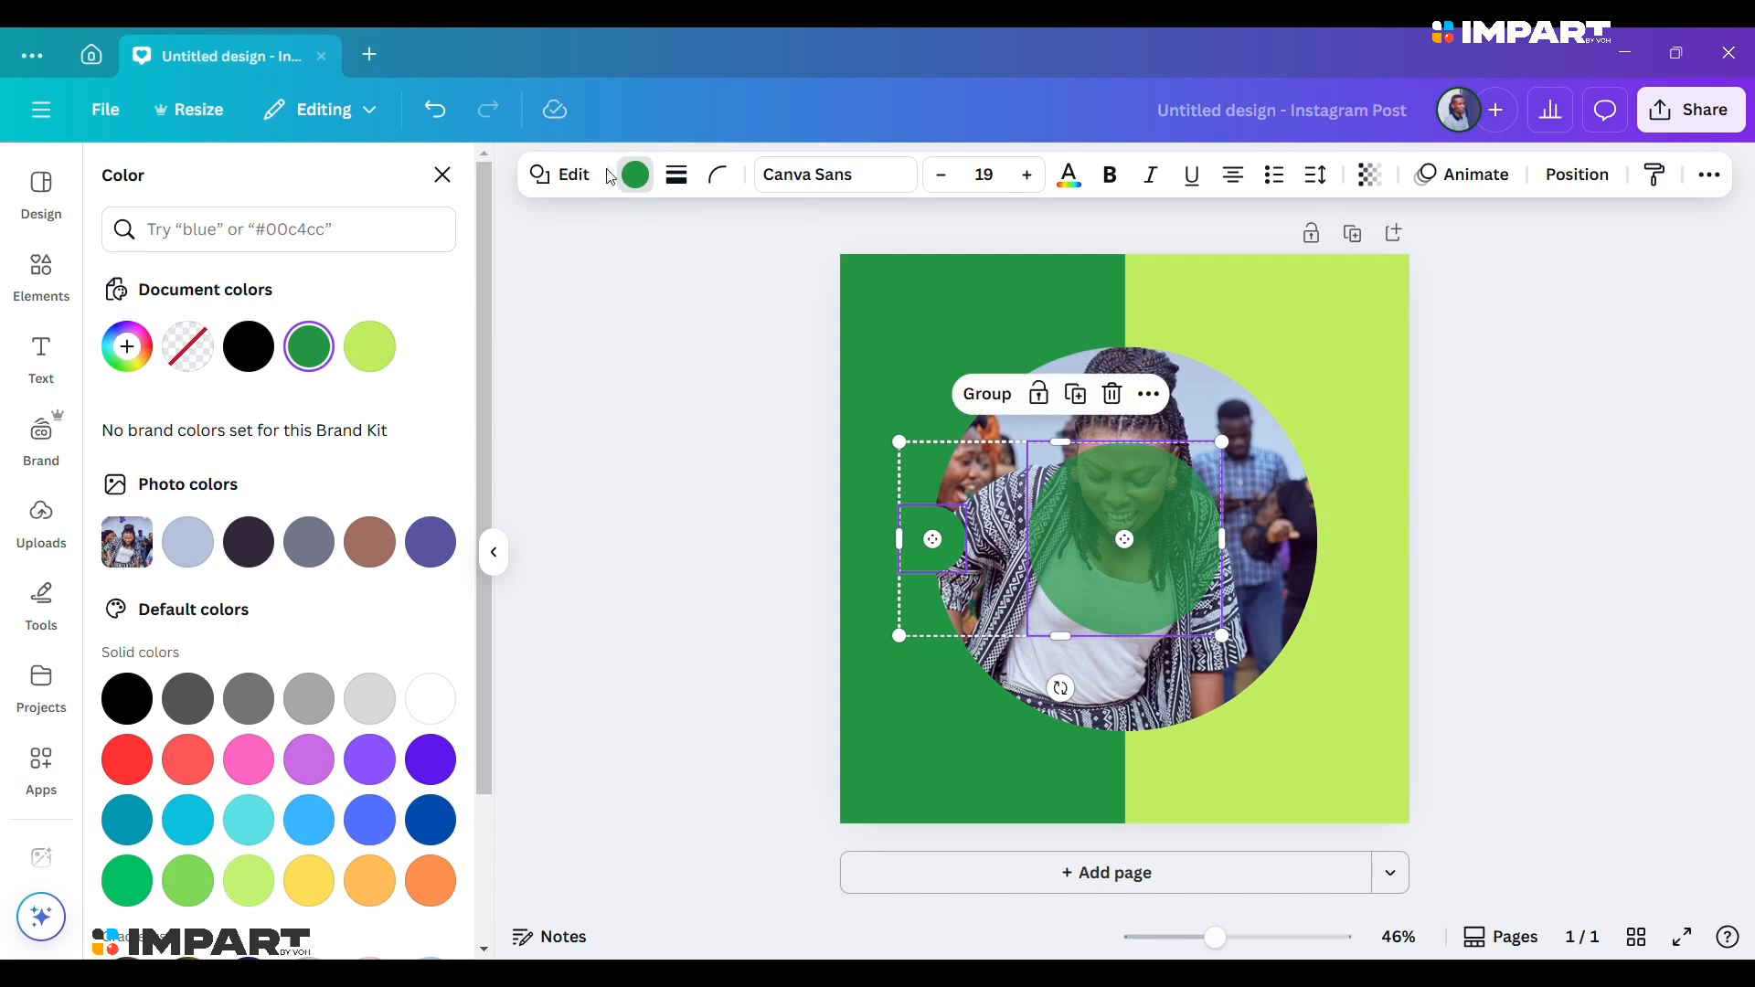
pyautogui.click(635, 174)
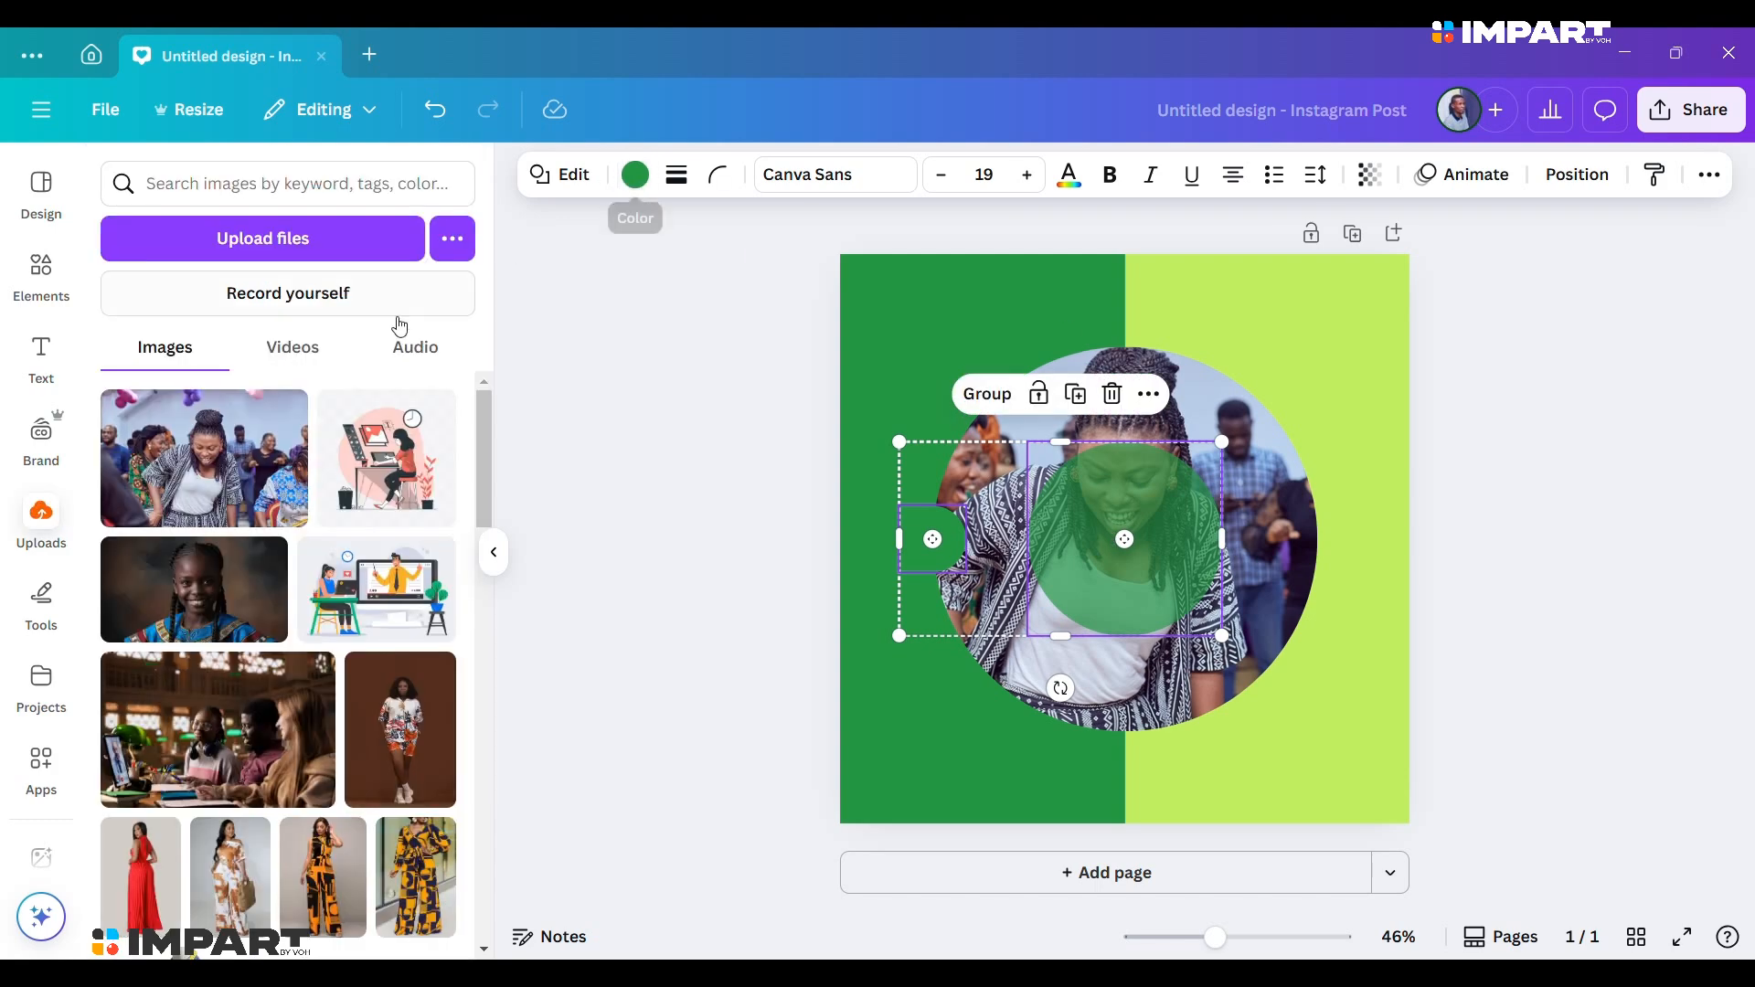
pyautogui.click(635, 174)
pyautogui.click(147, 356)
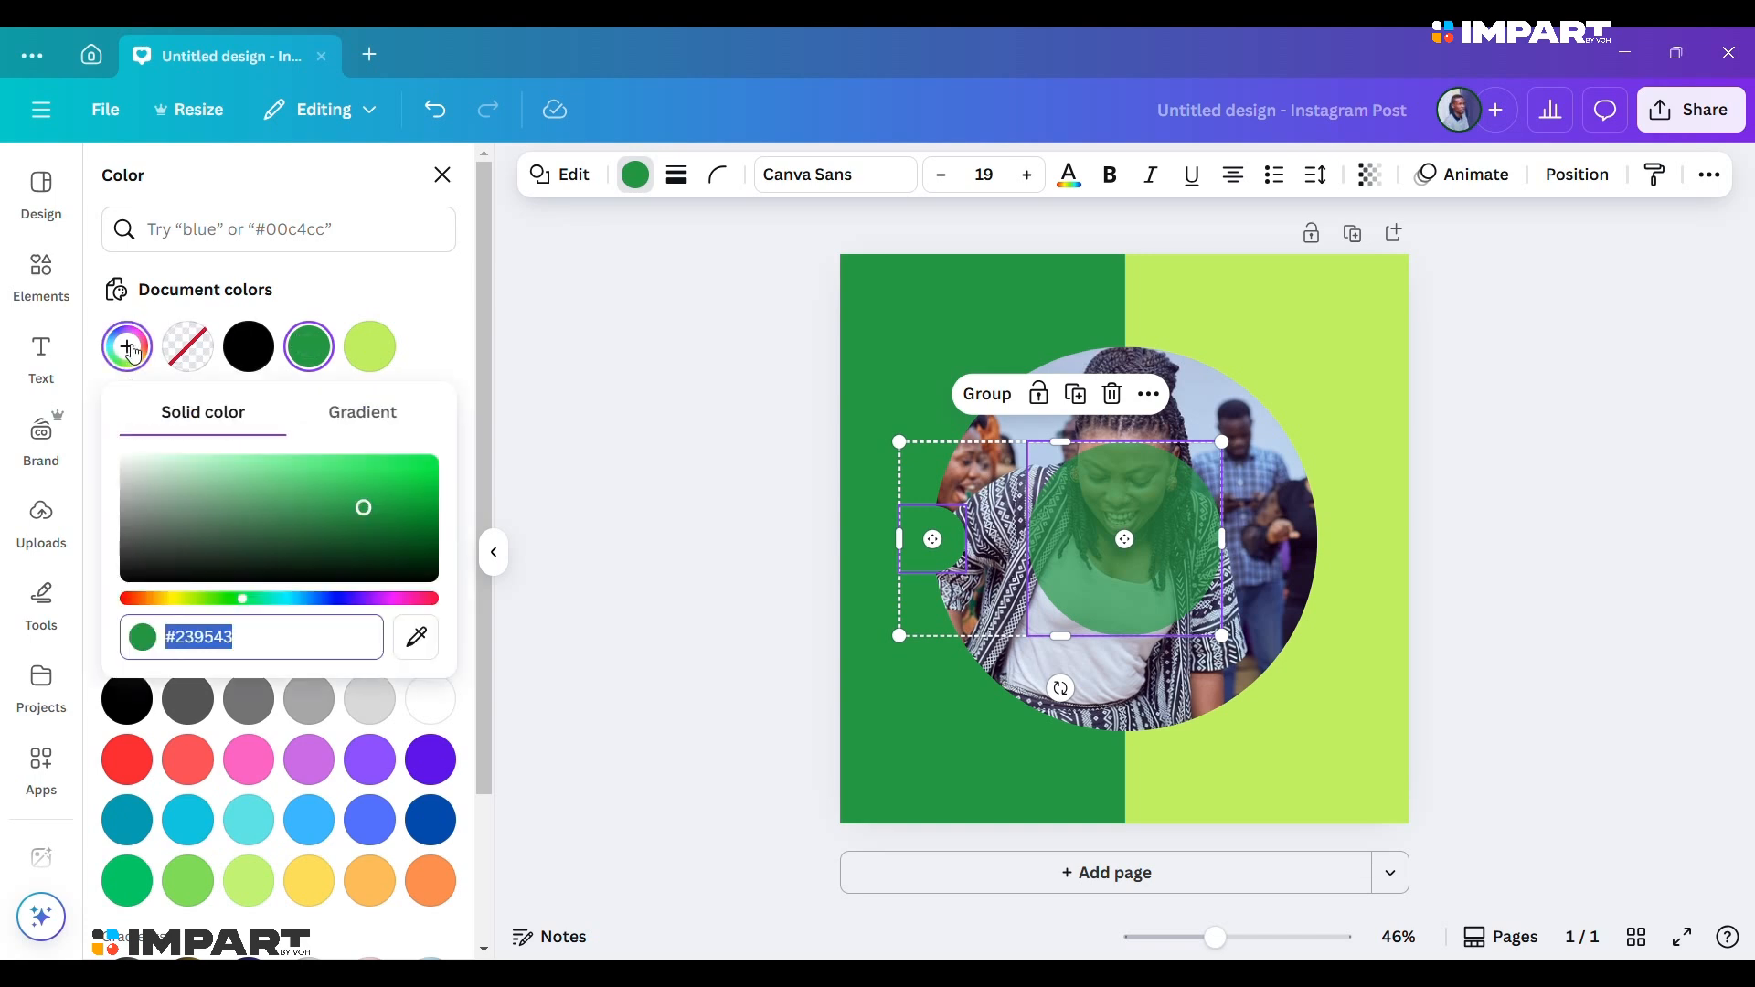
pyautogui.click(366, 512)
pyautogui.moveTo(366, 512); pyautogui.dragTo(369, 539)
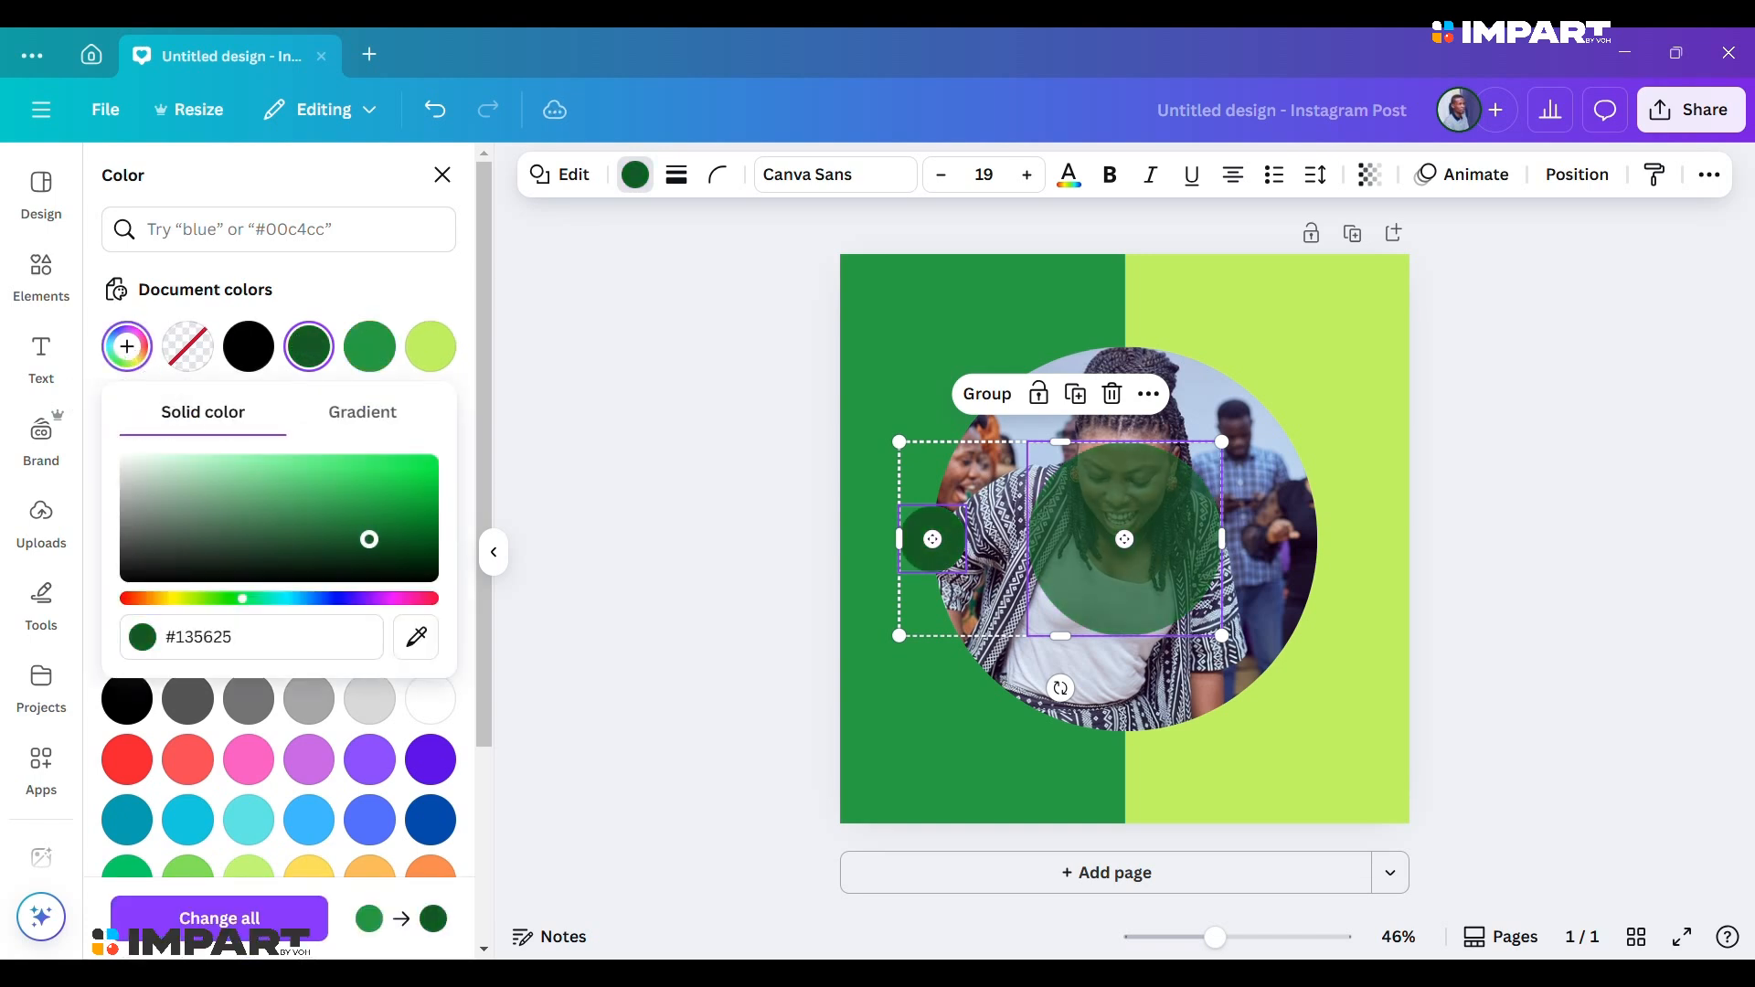
pyautogui.click(1146, 305)
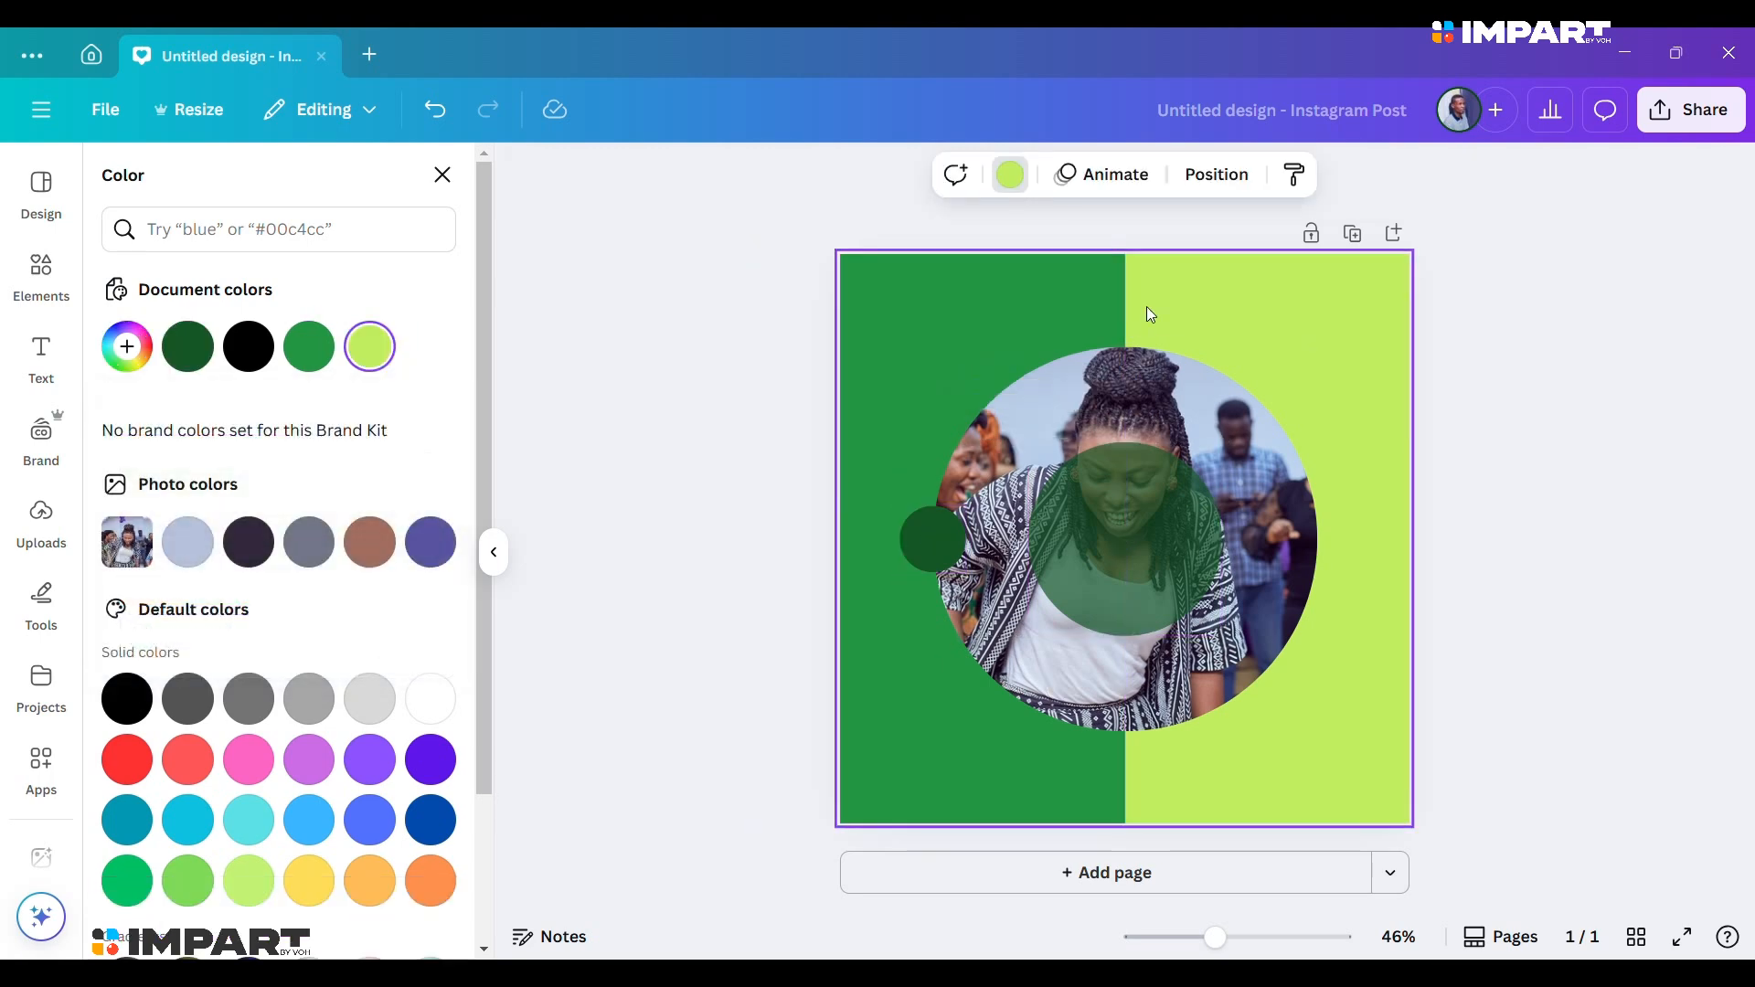
pyautogui.click(1536, 389)
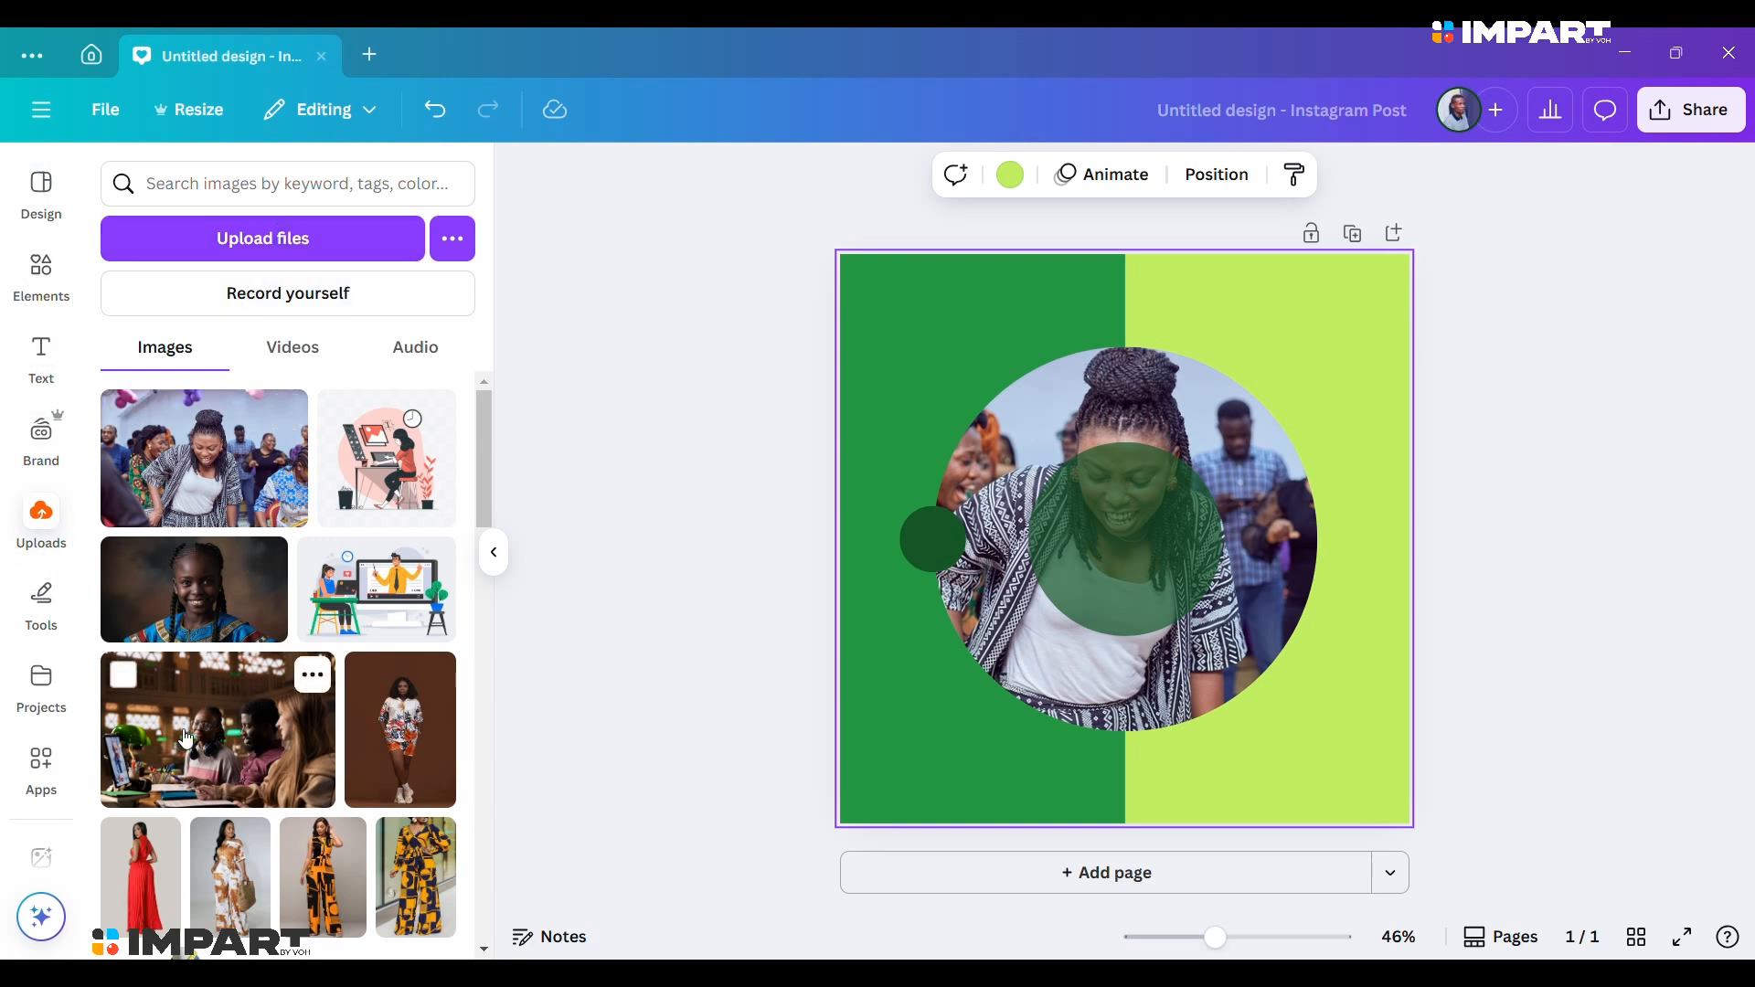
# Add the white IMPART logo from the uploaded images and shrink it to fit centred inside the central green circle.
pyautogui.scroll(-5, 289, 750)
pyautogui.scroll(-5, 288, 784)
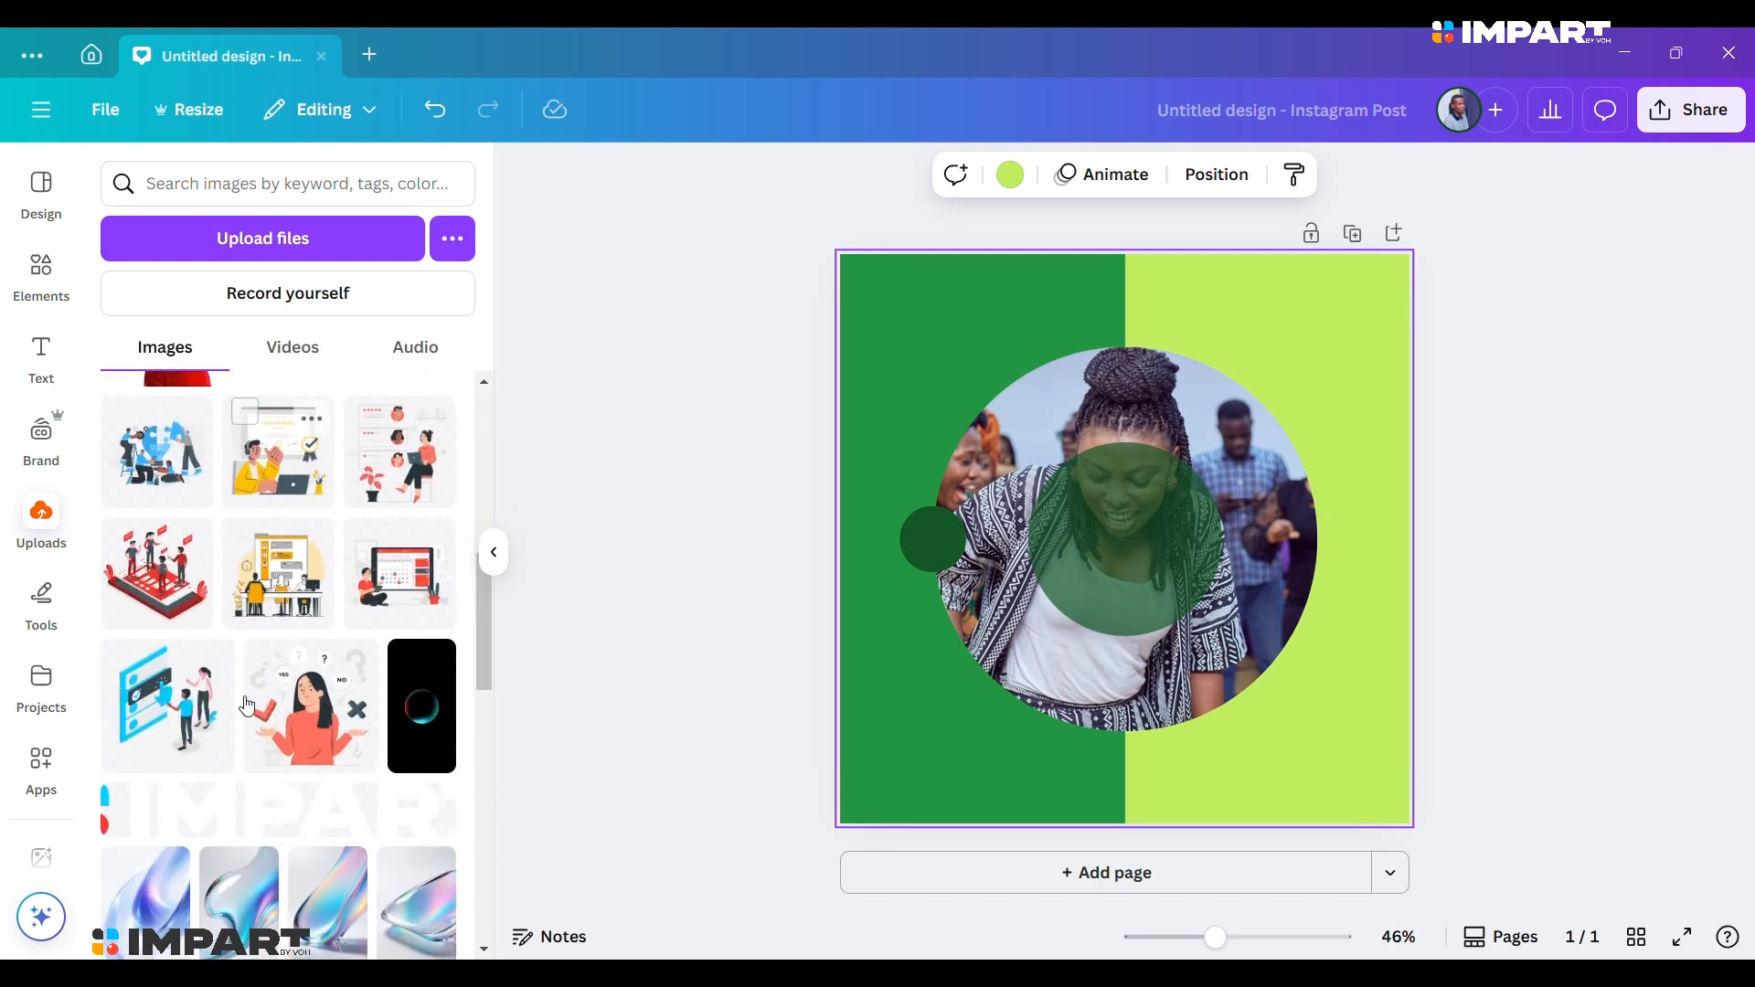
pyautogui.scroll(-2, 172, 709)
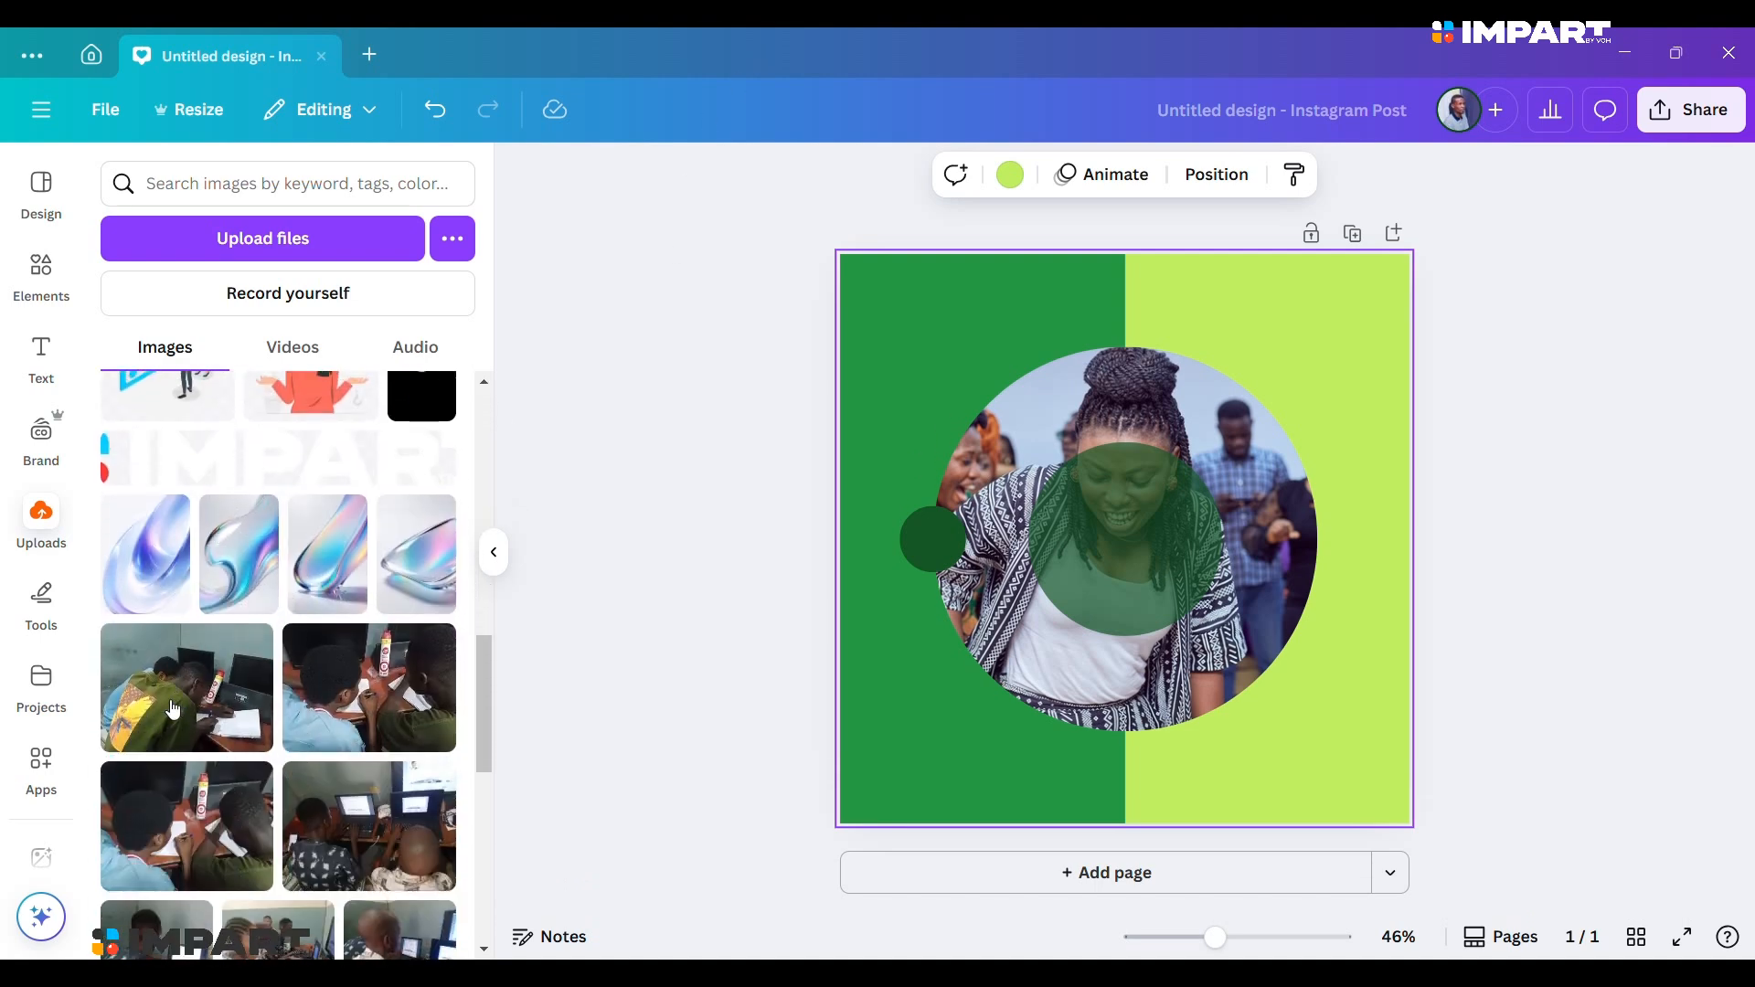
pyautogui.click(249, 464)
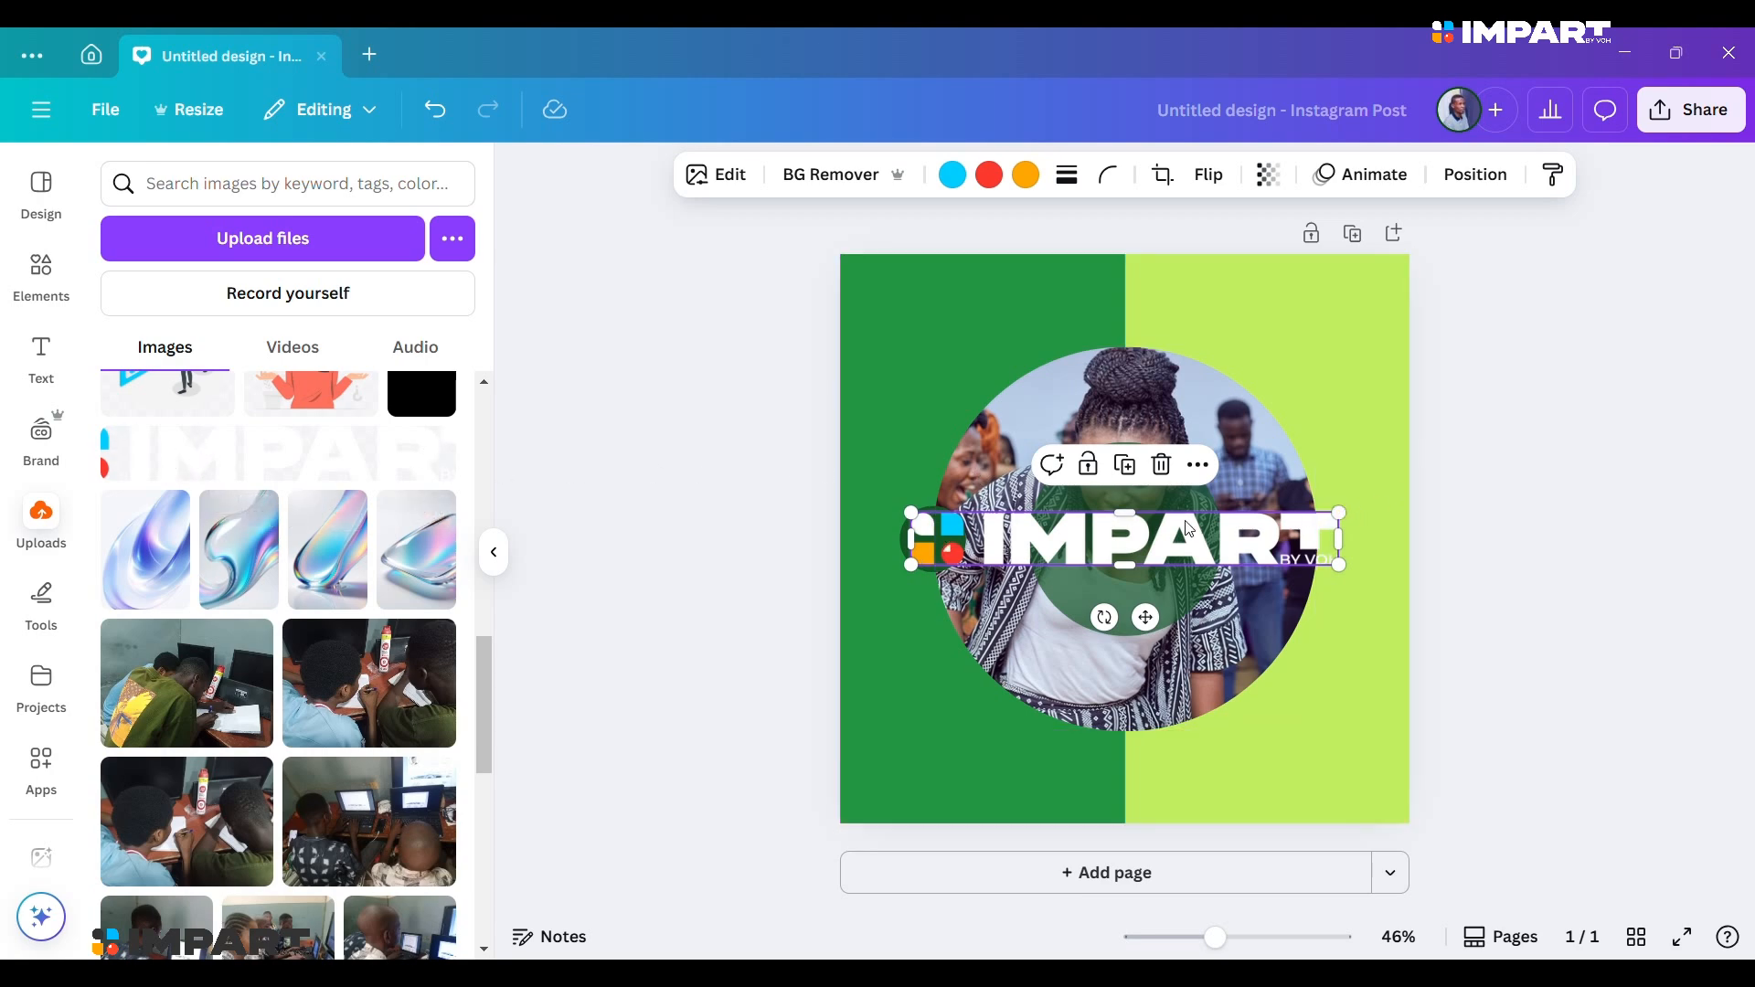
pyautogui.moveTo(1338, 512); pyautogui.dragTo(1200, 468)
pyautogui.click(1391, 403)
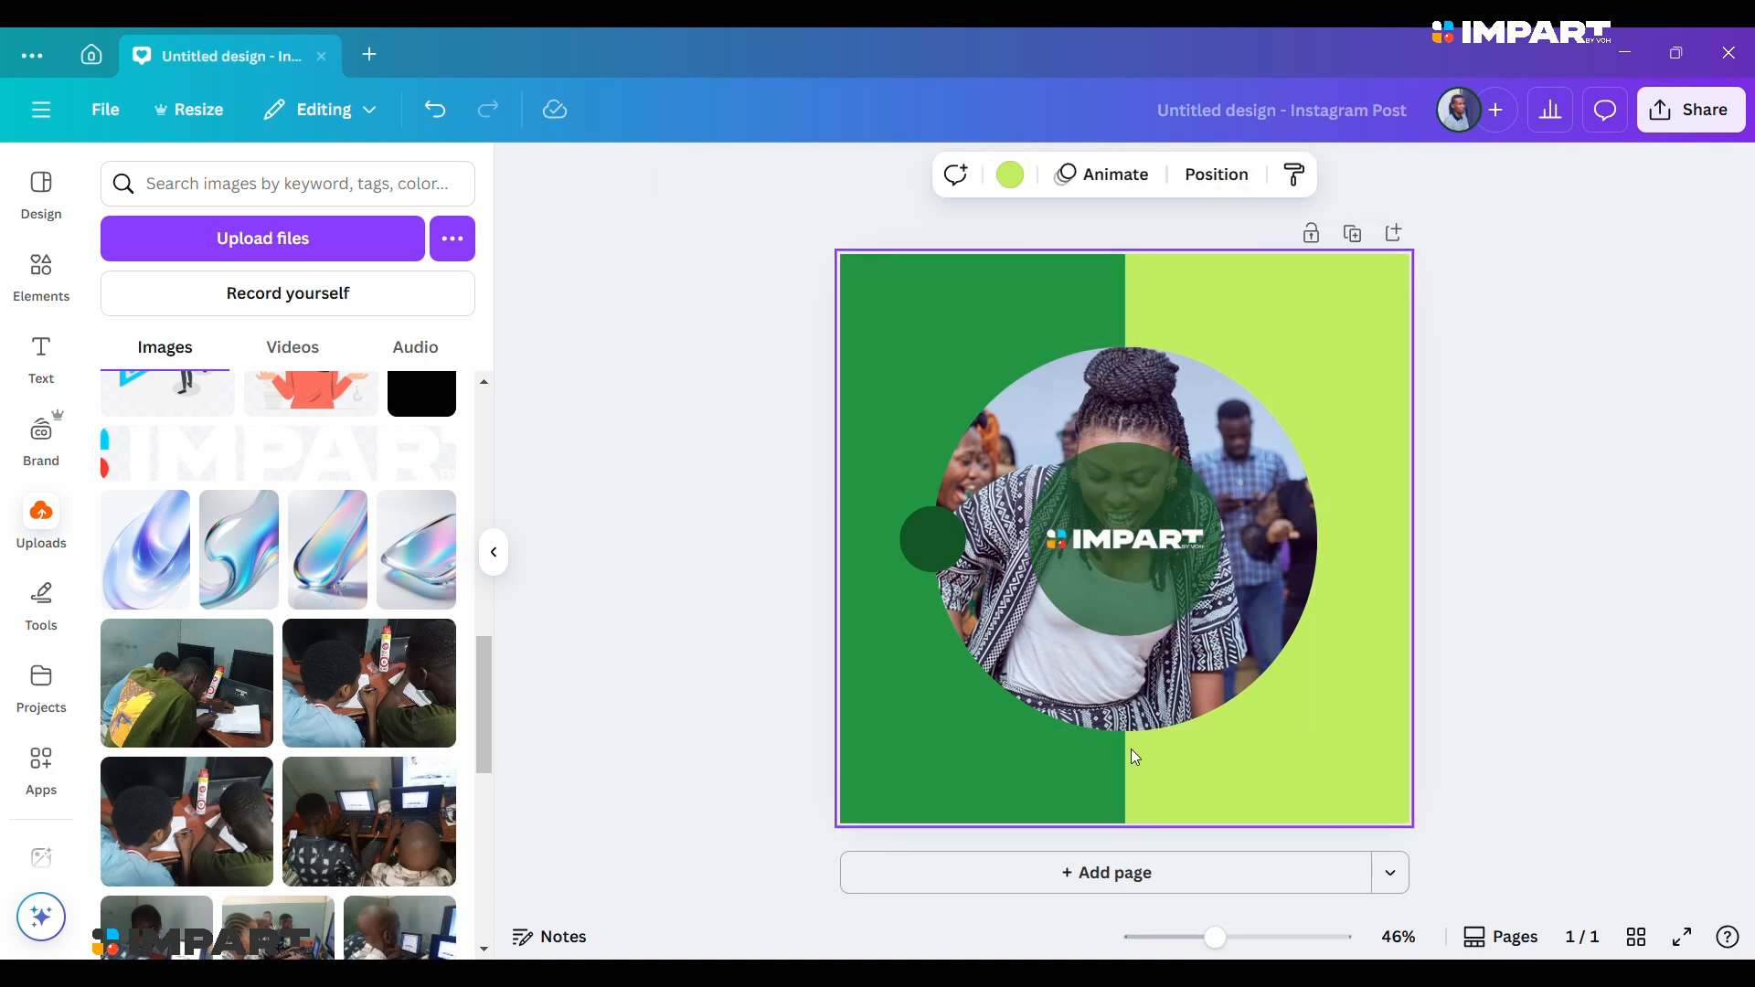
pyautogui.scroll(2, 1250, 571)
pyautogui.scroll(4, 1251, 578)
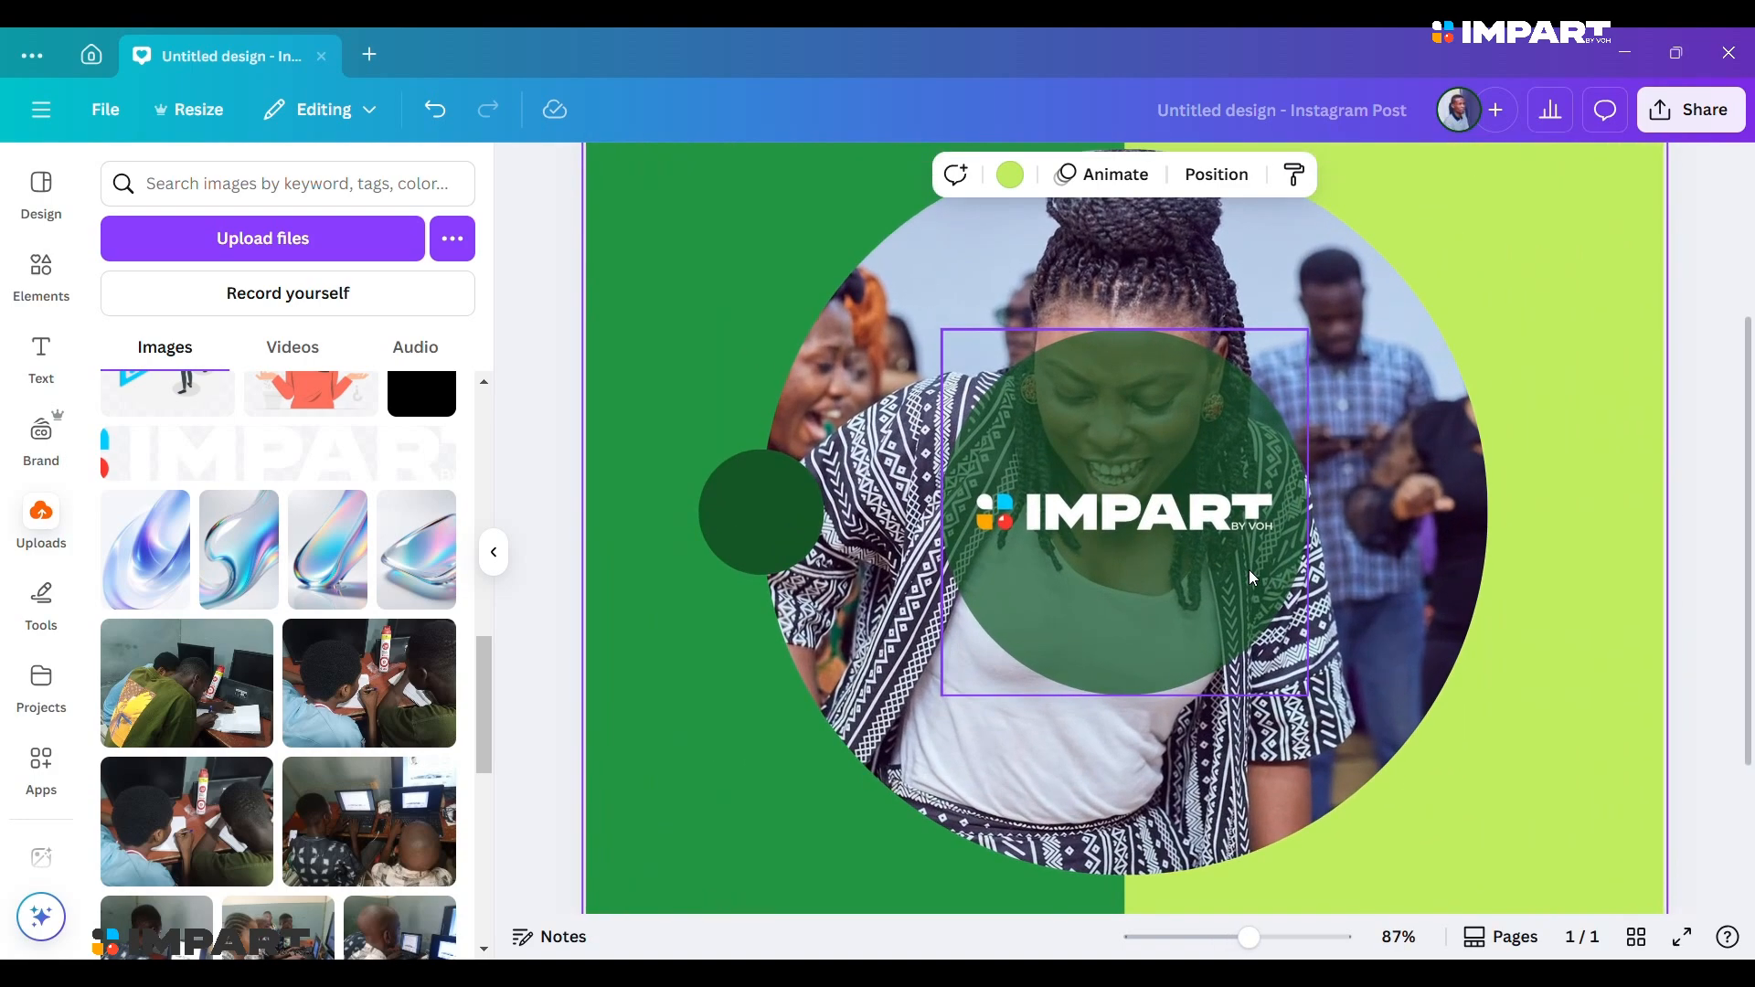
pyautogui.scroll(-1, 1225, 512)
pyautogui.scroll(-5, 1225, 506)
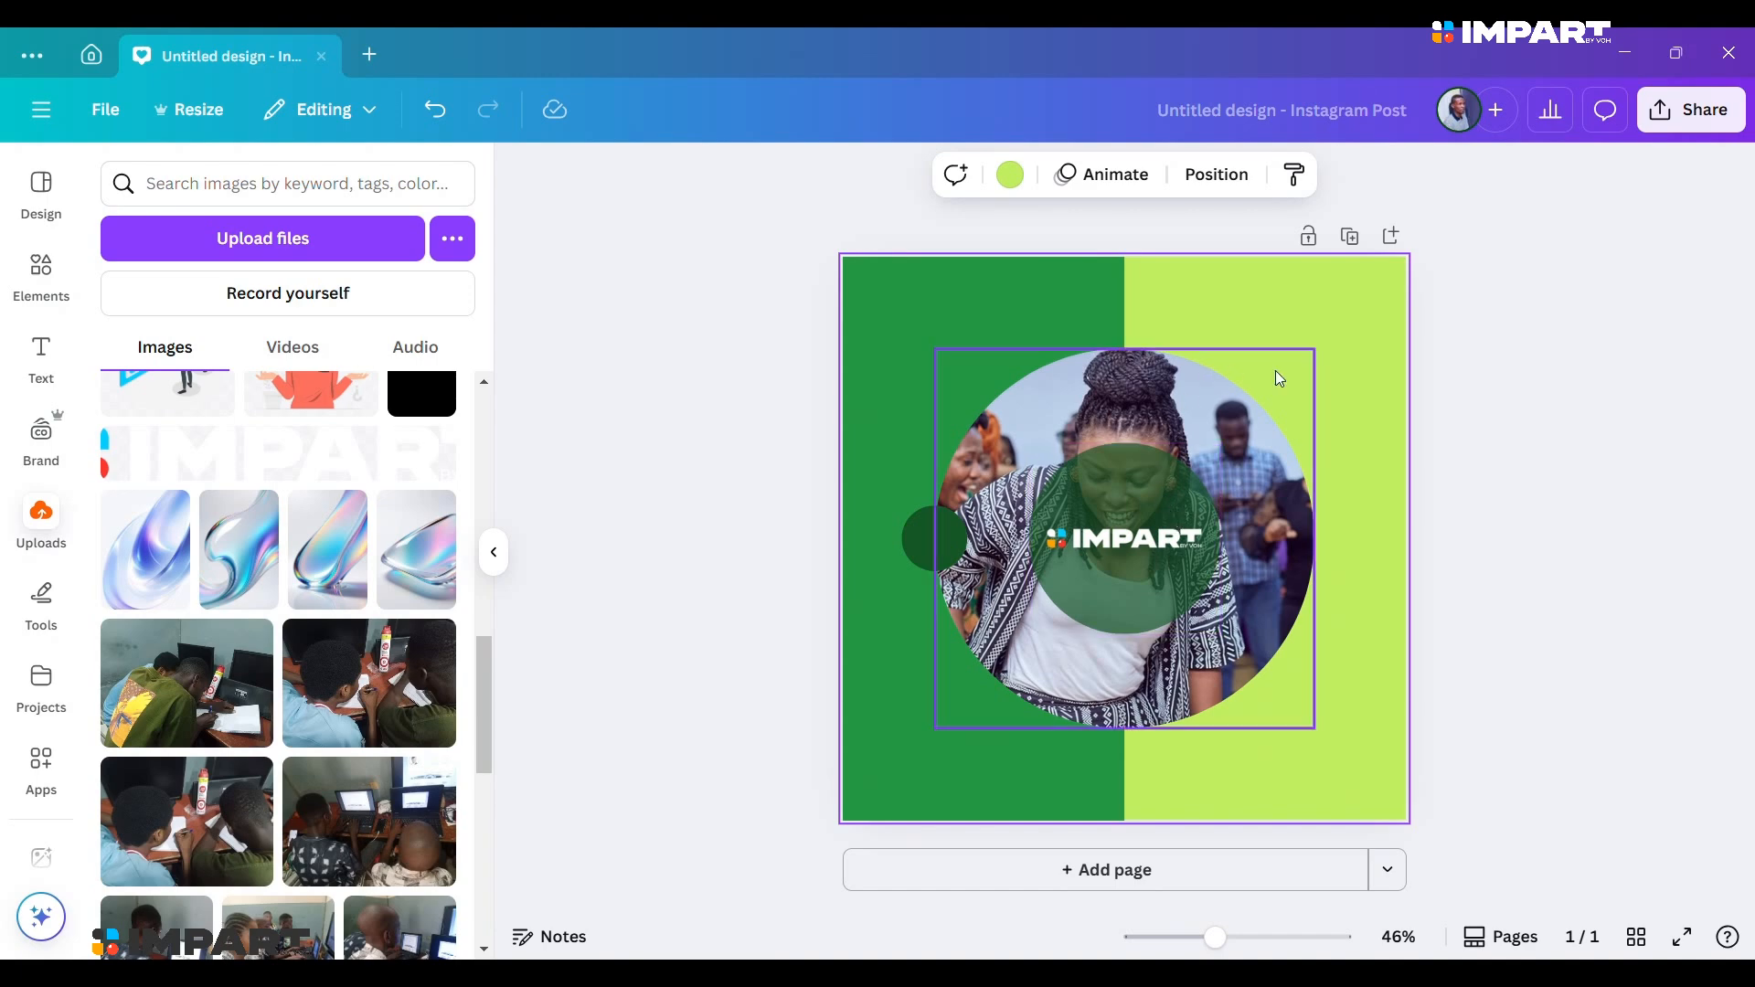
pyautogui.click(1483, 391)
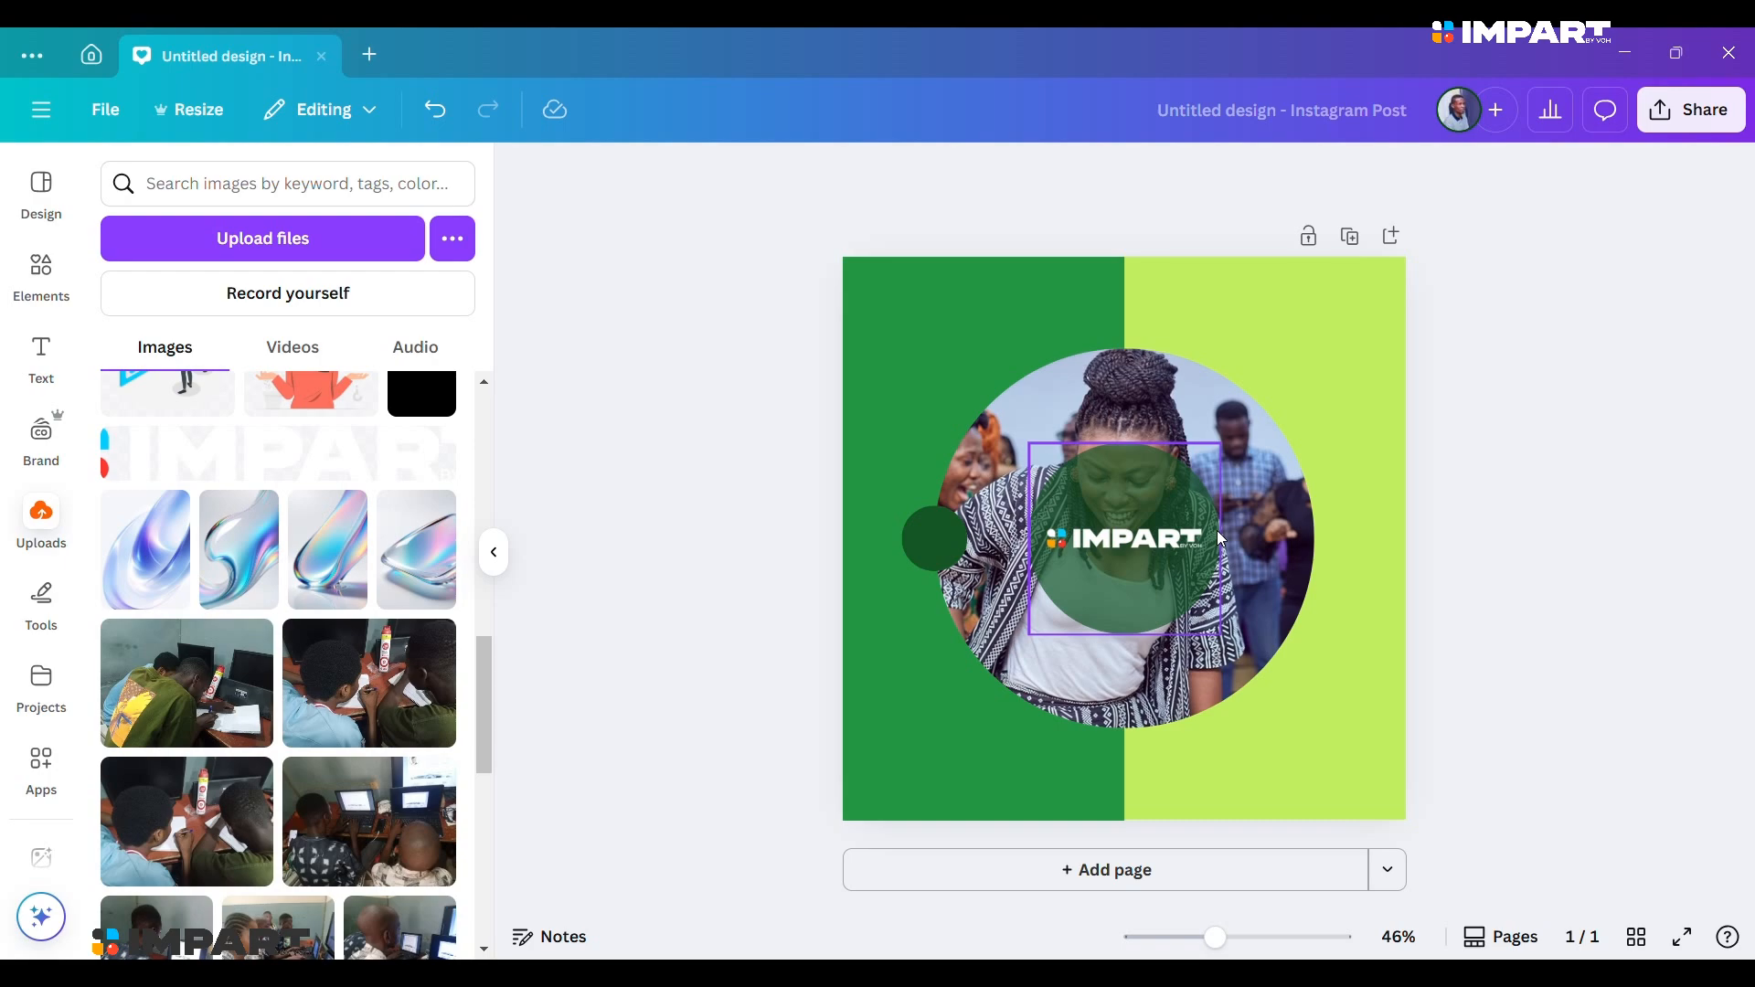
# Enlarge the IMPART logo slightly about its centre so it spans more of the central green circle.
pyautogui.scroll(1, 1222, 539)
pyautogui.scroll(5, 1221, 539)
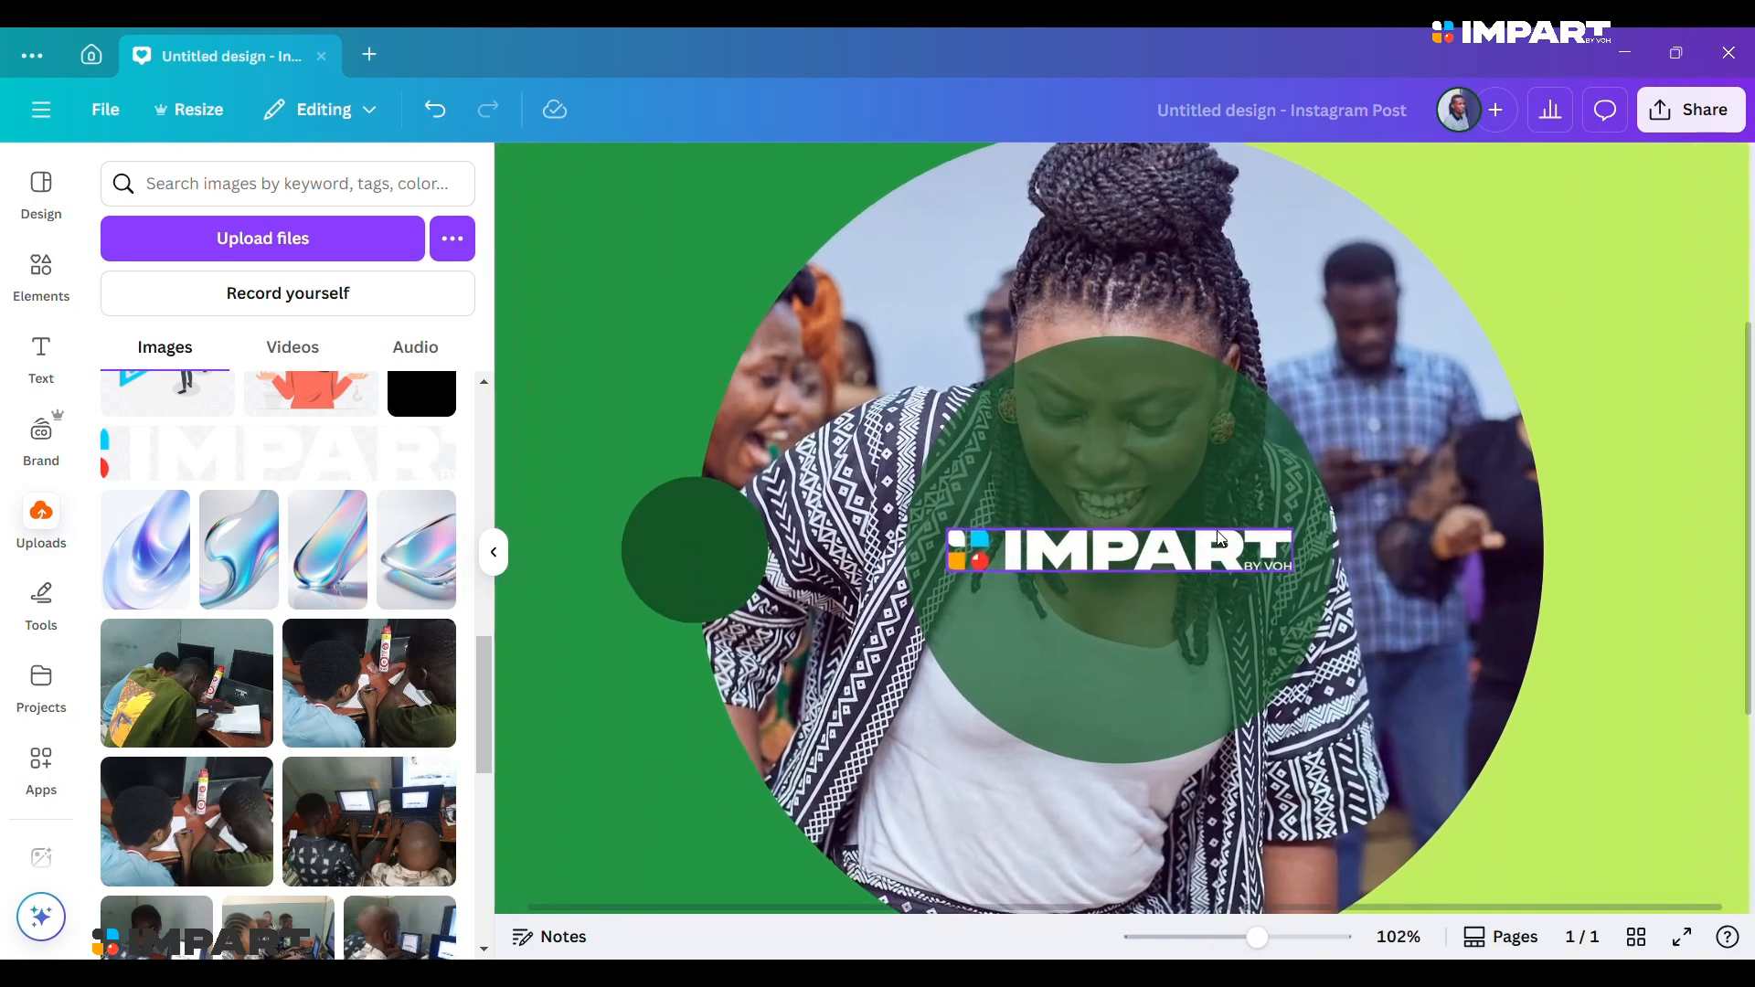
pyautogui.scroll(-6, 1222, 540)
pyautogui.scroll(4, 1221, 540)
pyautogui.scroll(-4, 1221, 540)
pyautogui.scroll(6, 1222, 539)
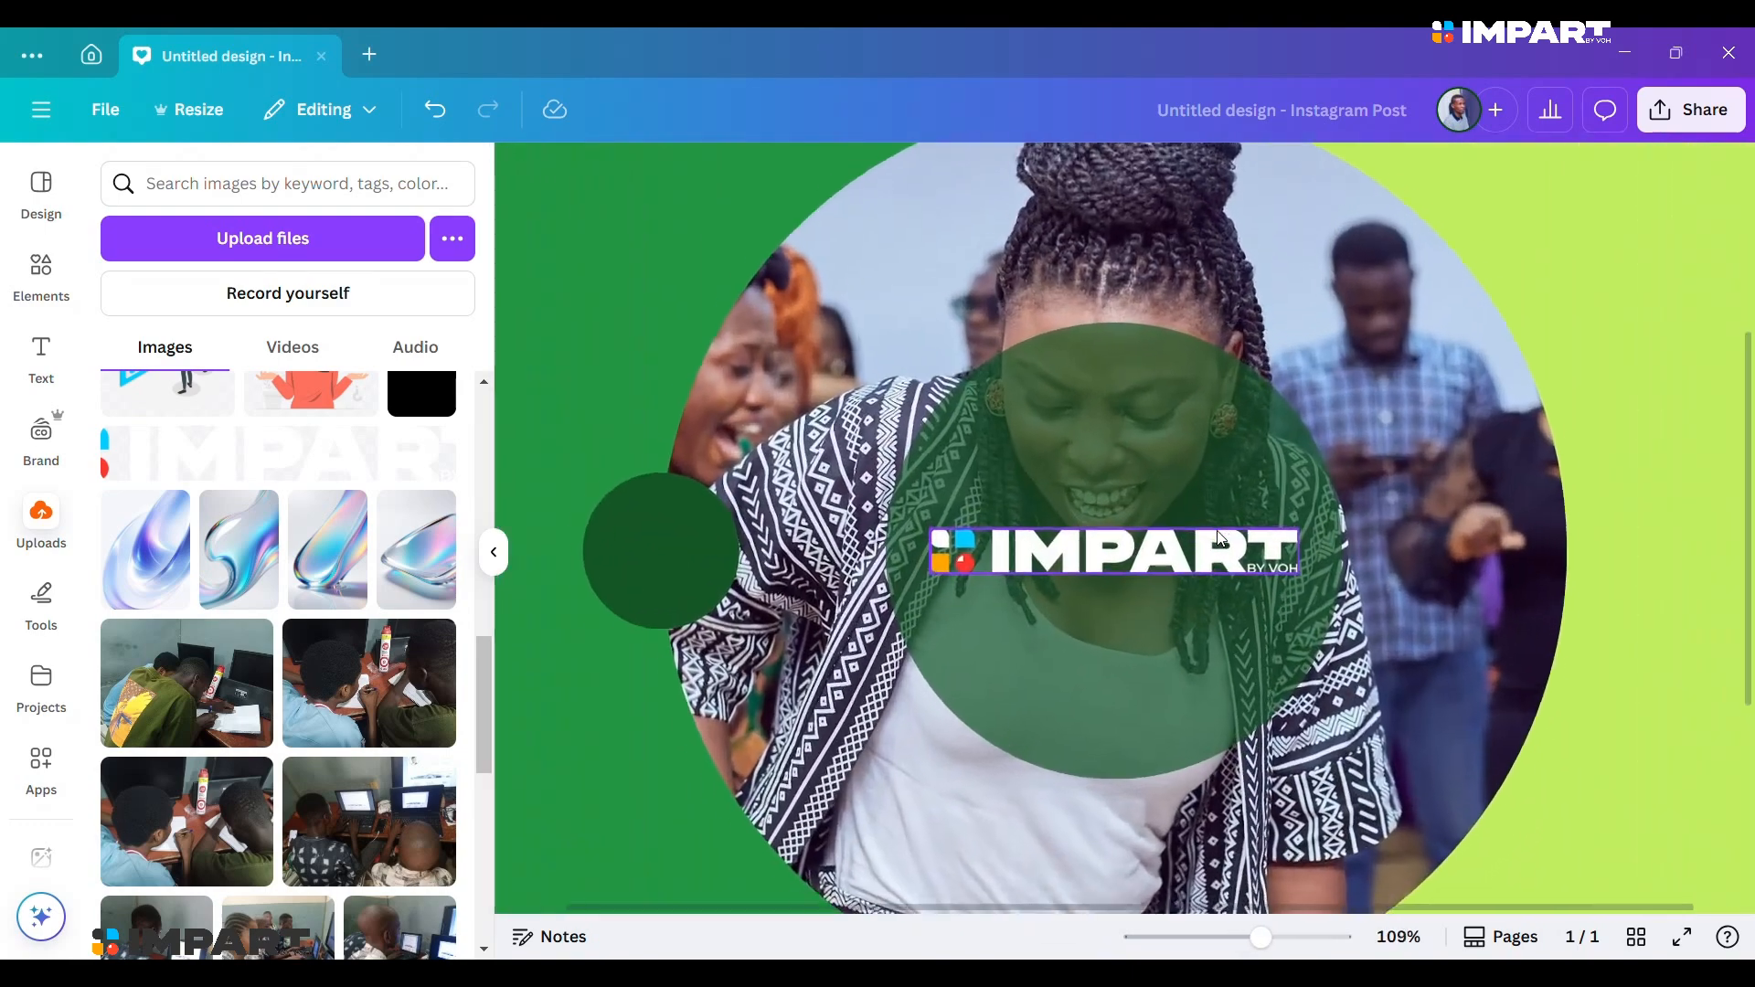
pyautogui.scroll(3, 1221, 540)
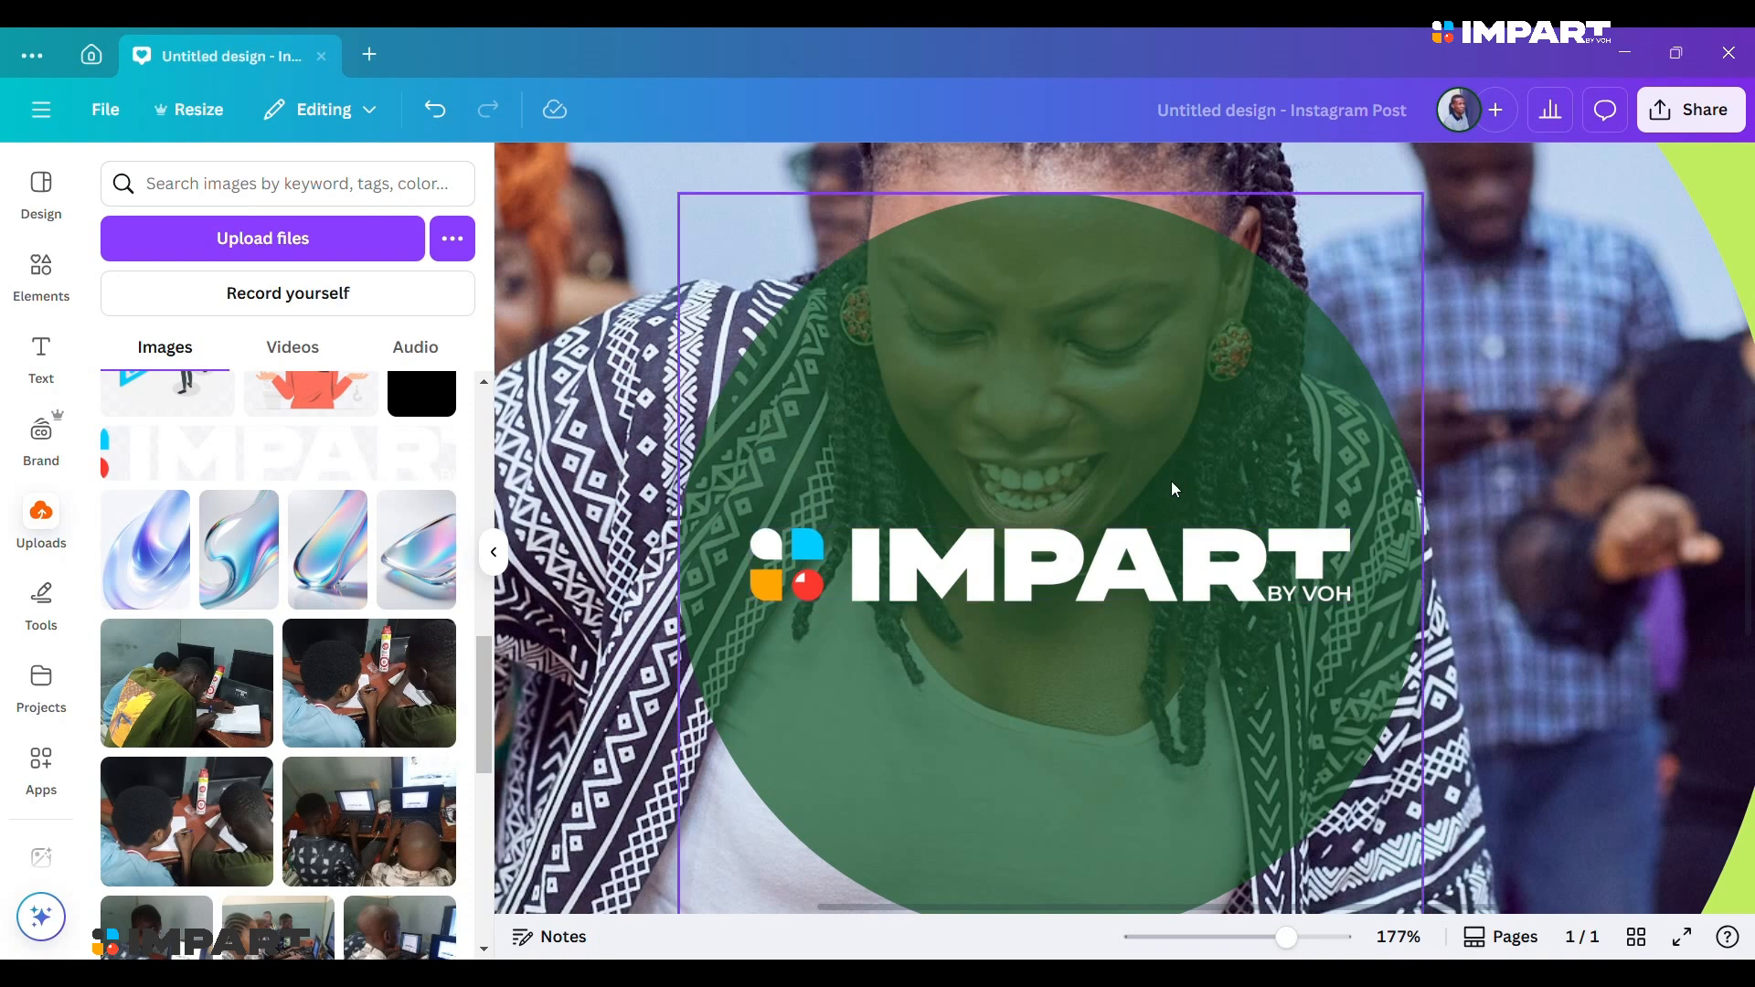
pyautogui.click(1154, 534)
pyautogui.moveTo(1352, 528); pyautogui.dragTo(1362, 517)
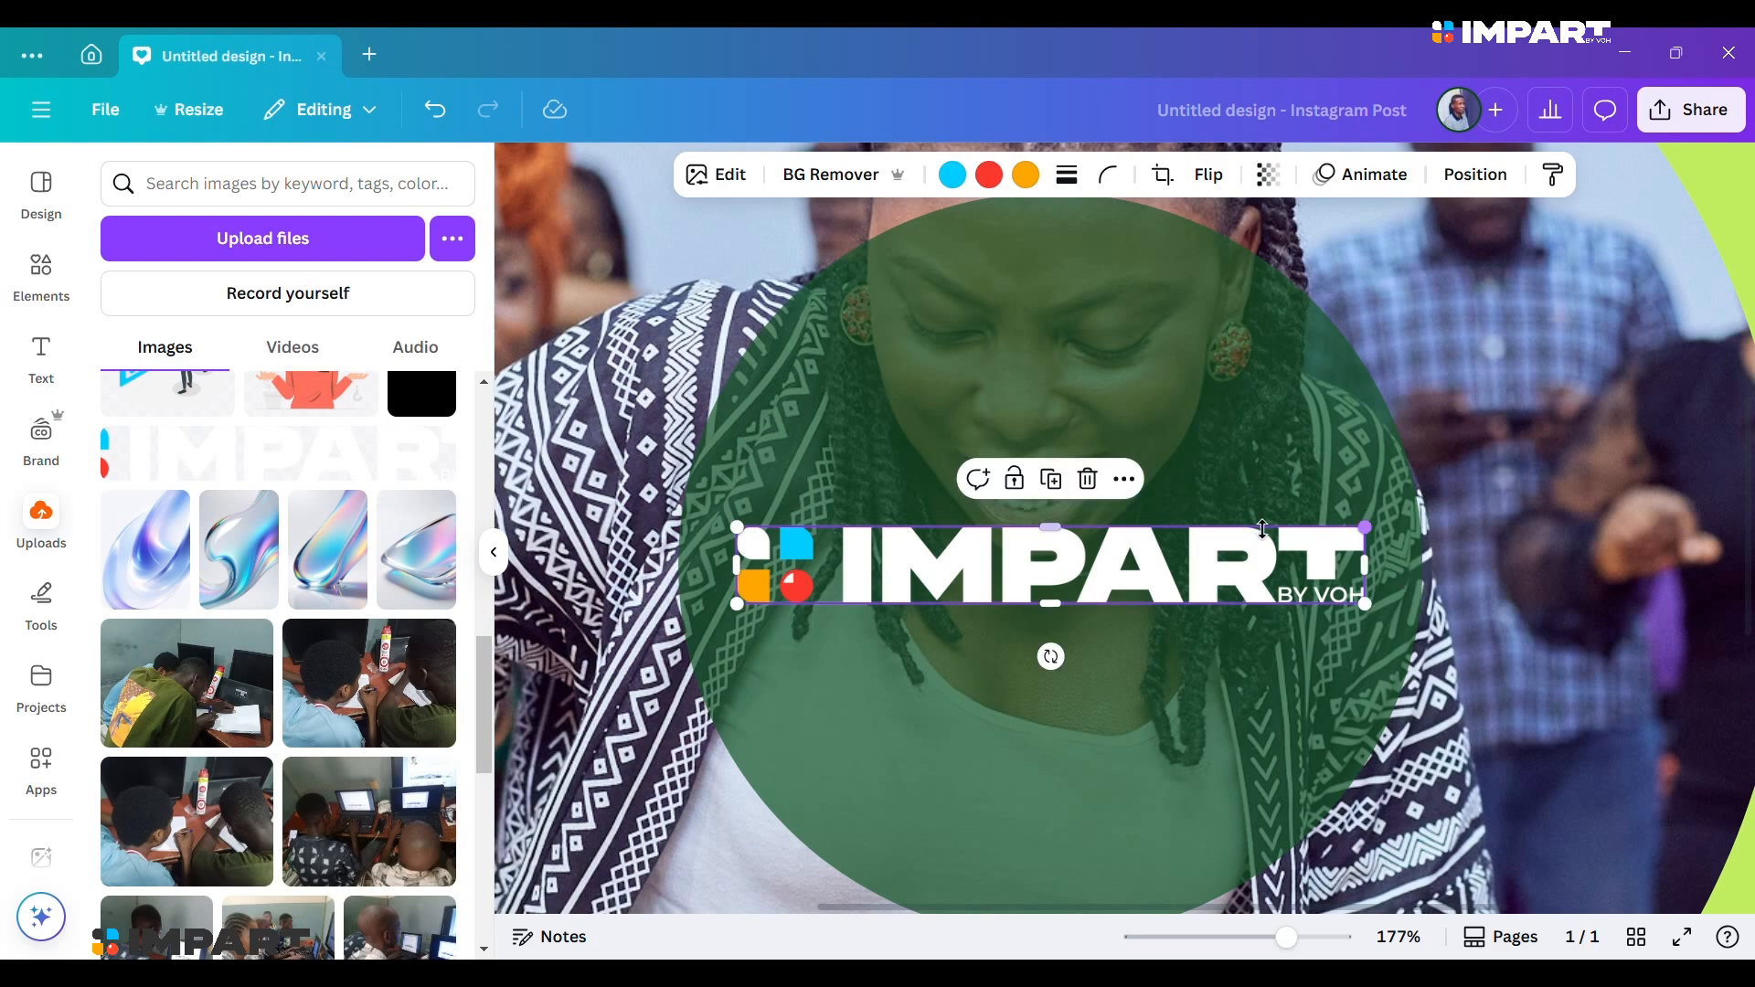
pyautogui.scroll(-5, 1246, 532)
pyautogui.scroll(-5, 1328, 532)
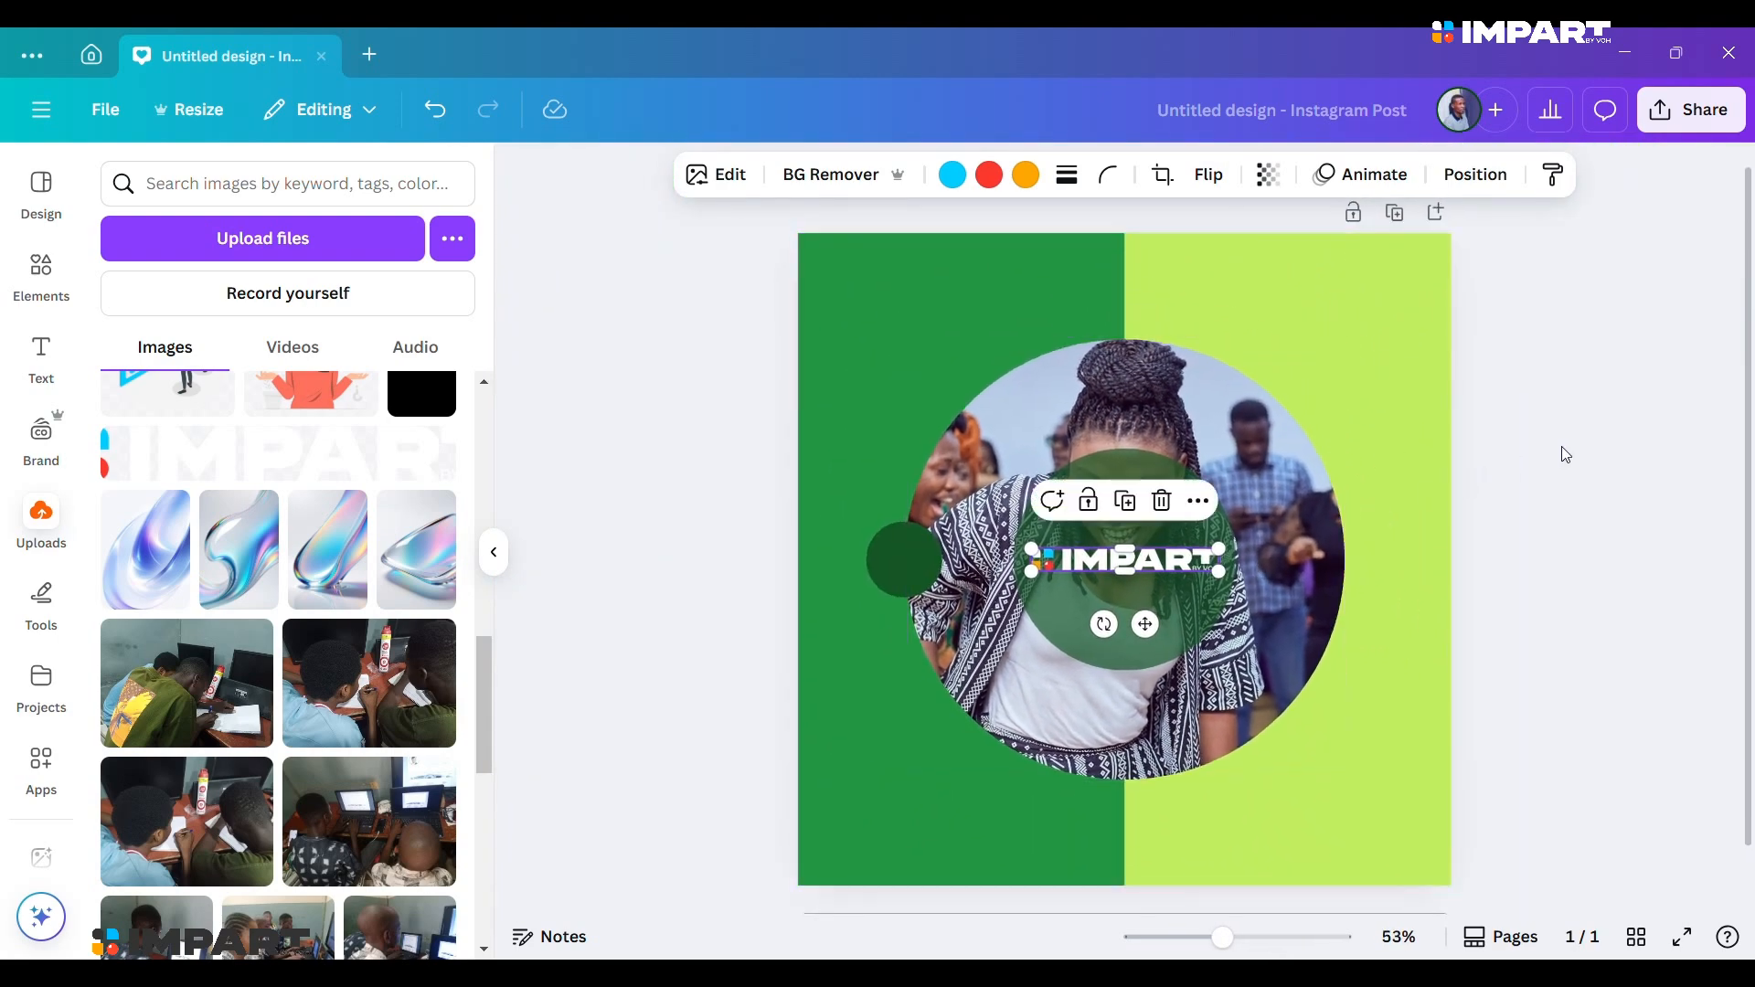
pyautogui.click(1559, 455)
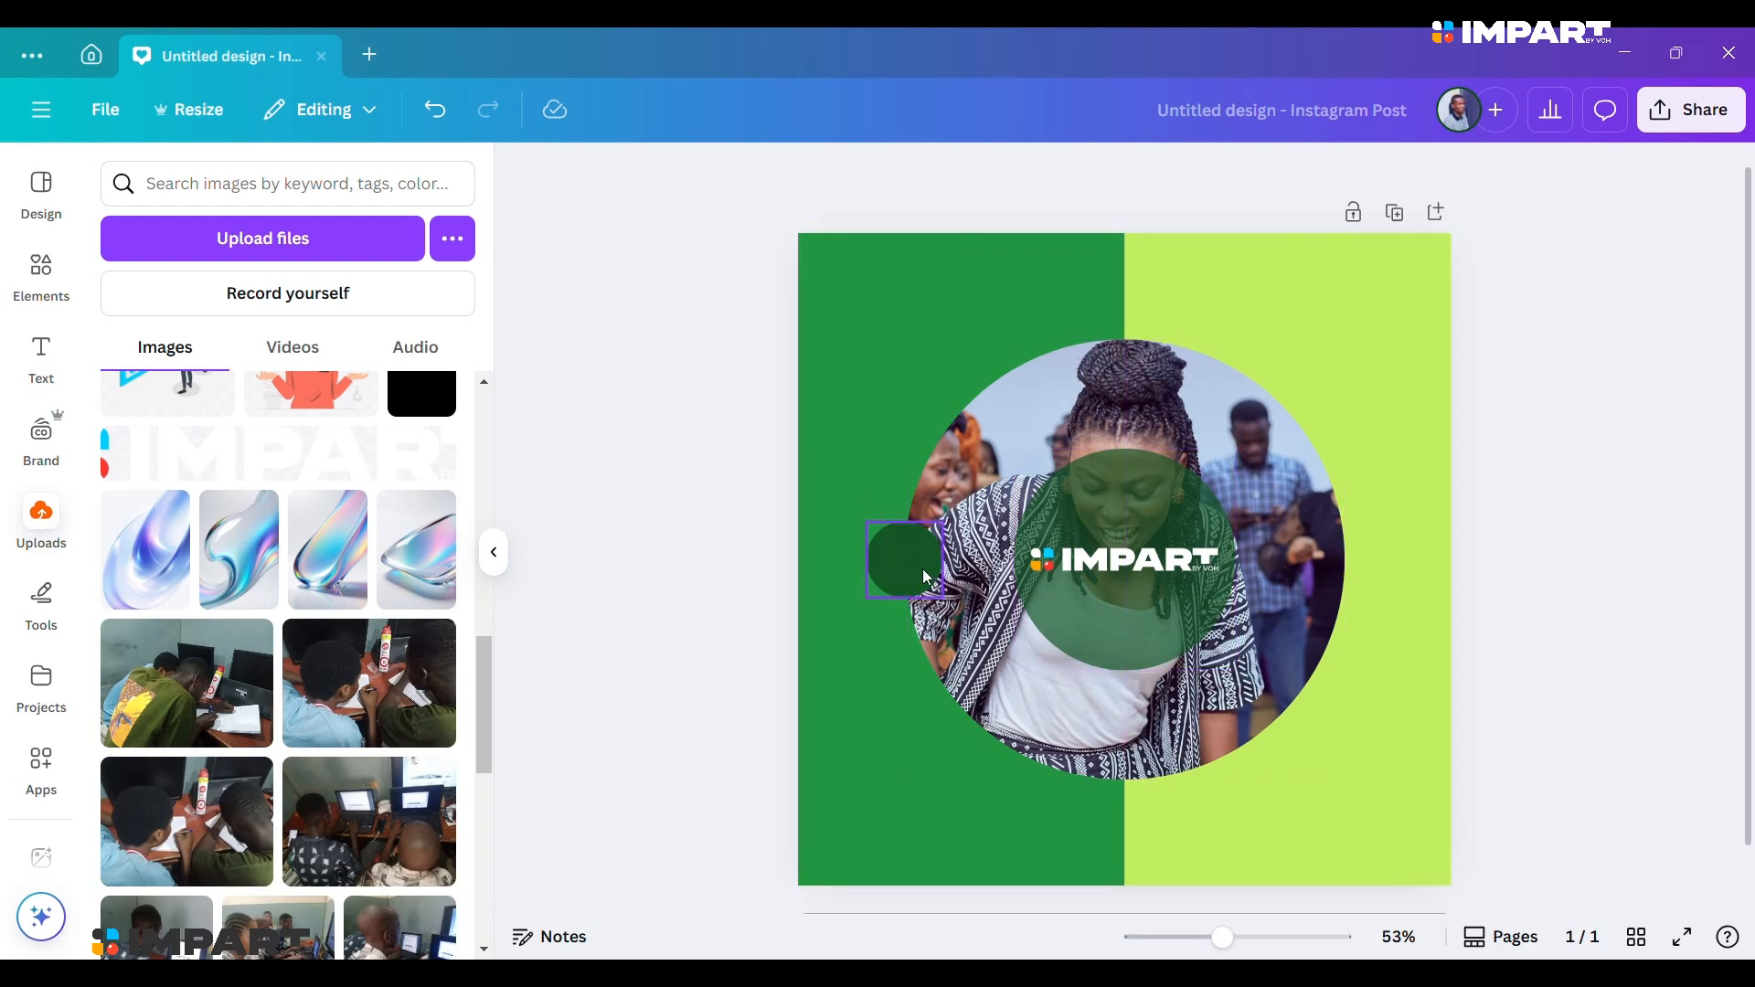
# Add the text "Project 2024" on two lines inside the small dark green circle.
pyautogui.scroll(4, 885, 604)
pyautogui.scroll(2, 655, 534)
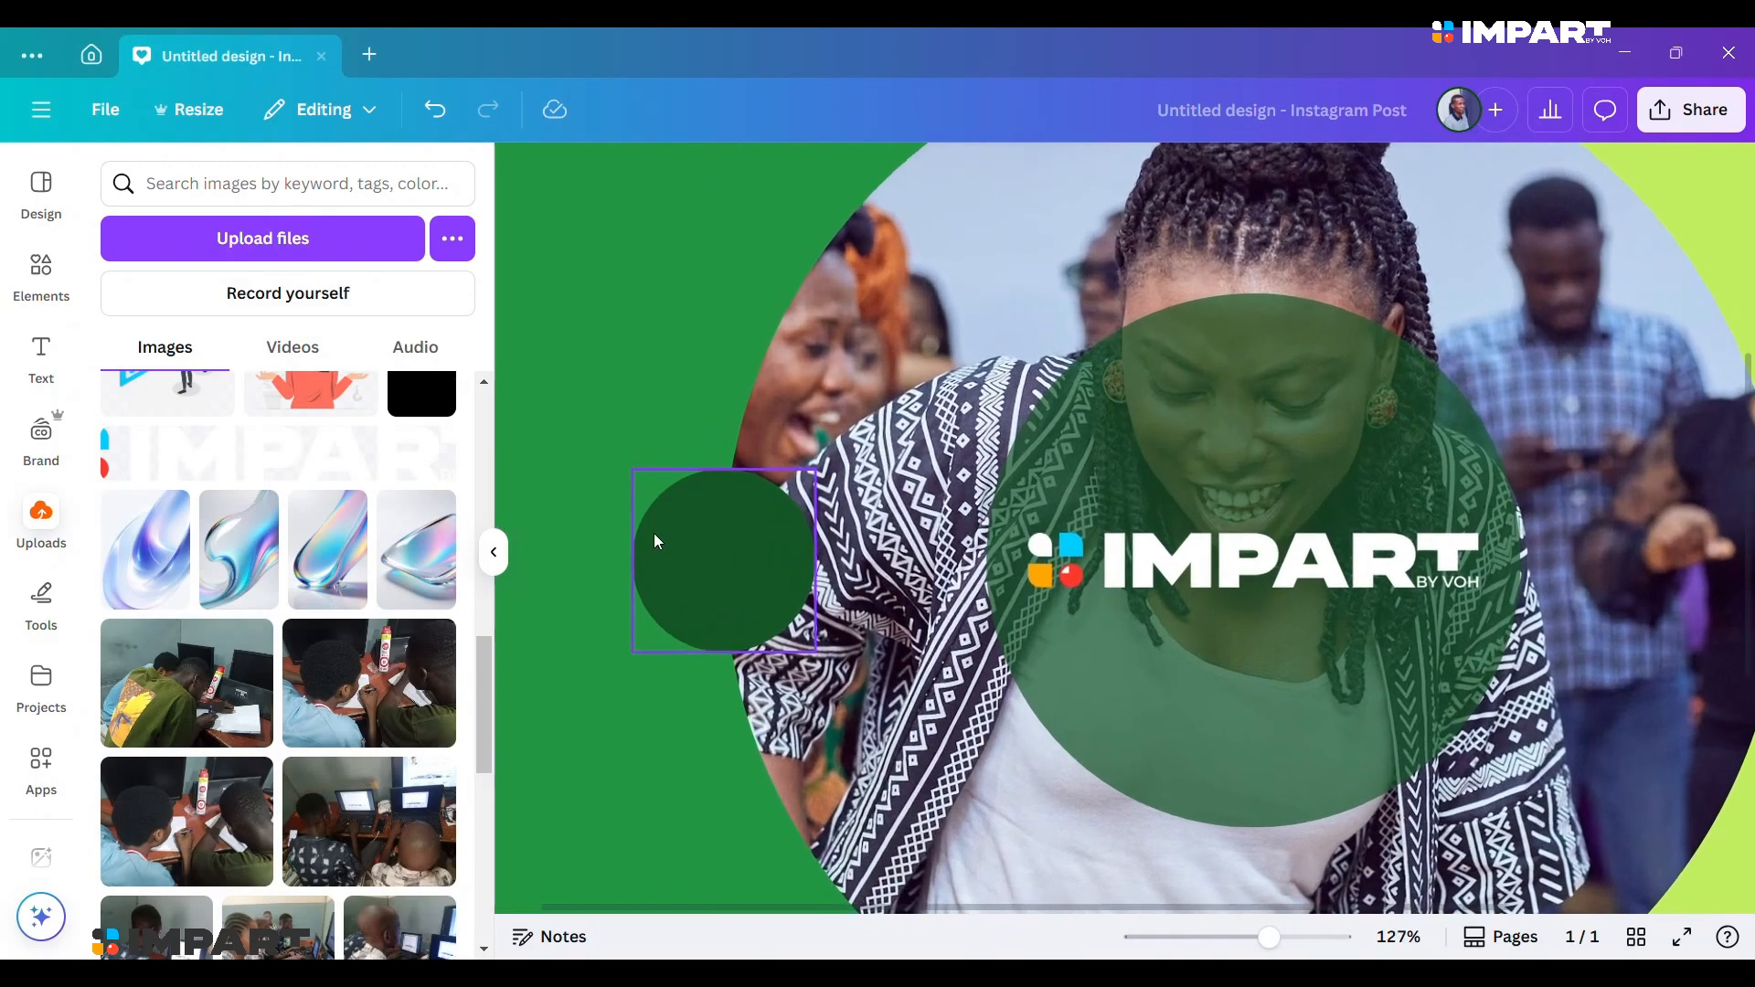
pyautogui.click(689, 552)
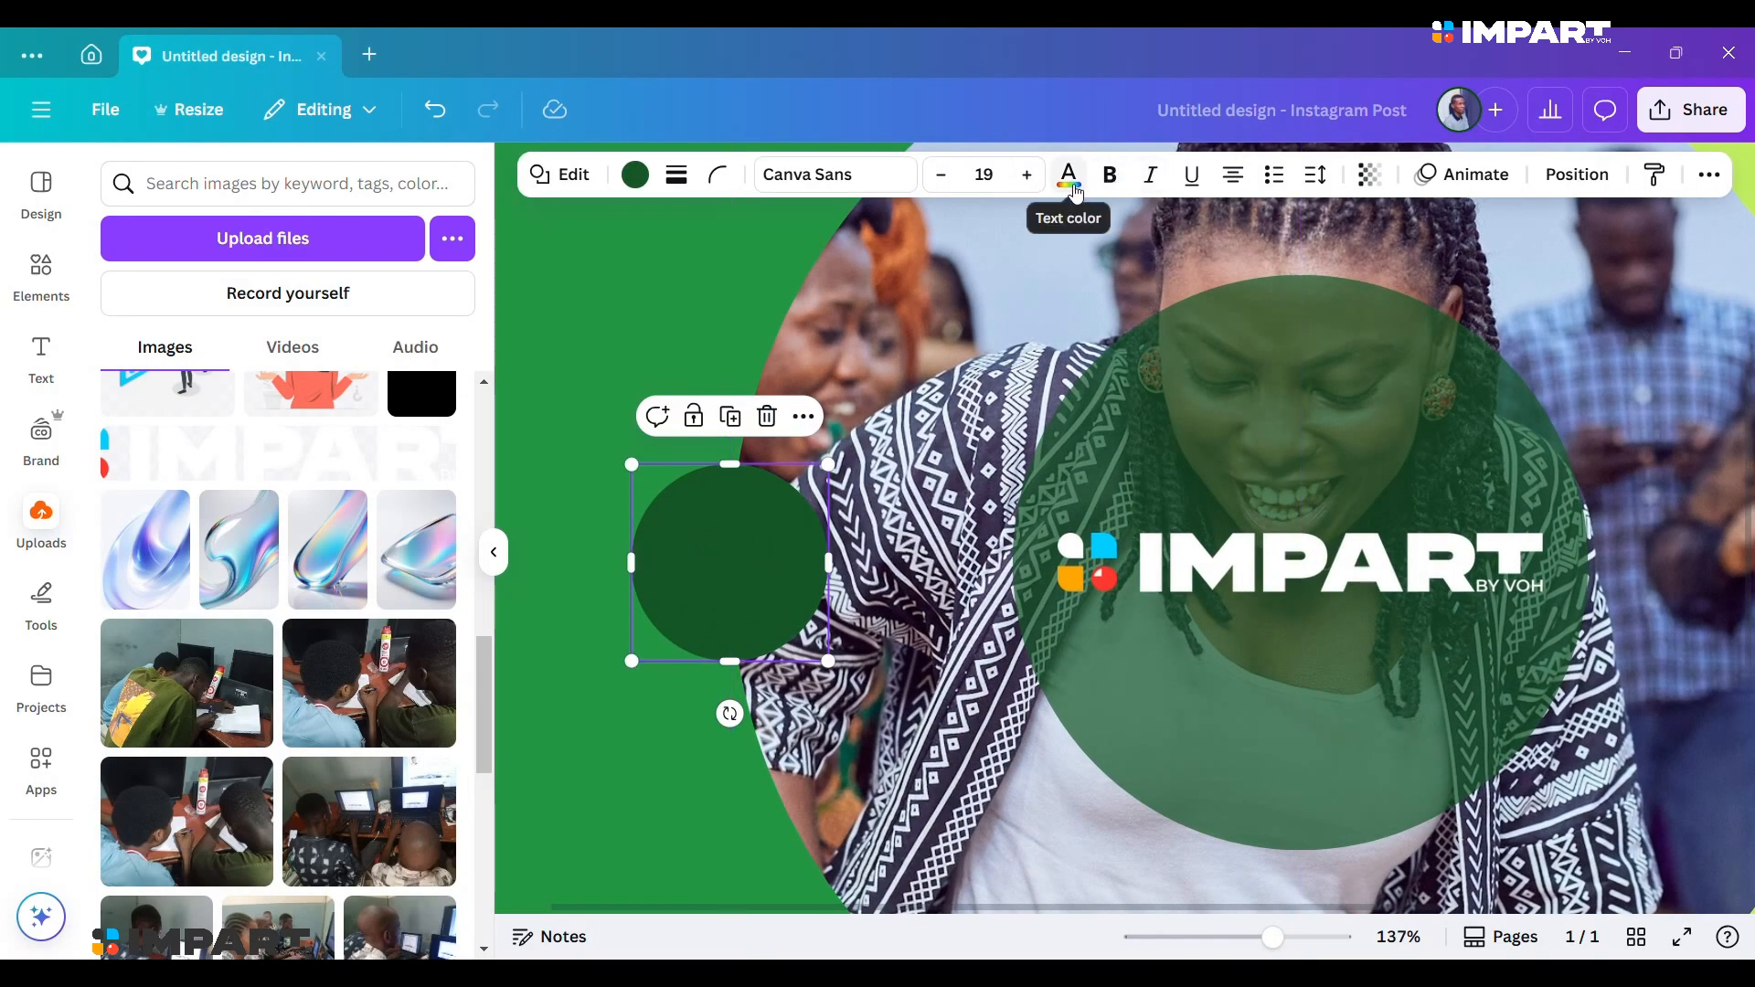
pyautogui.click(718, 557)
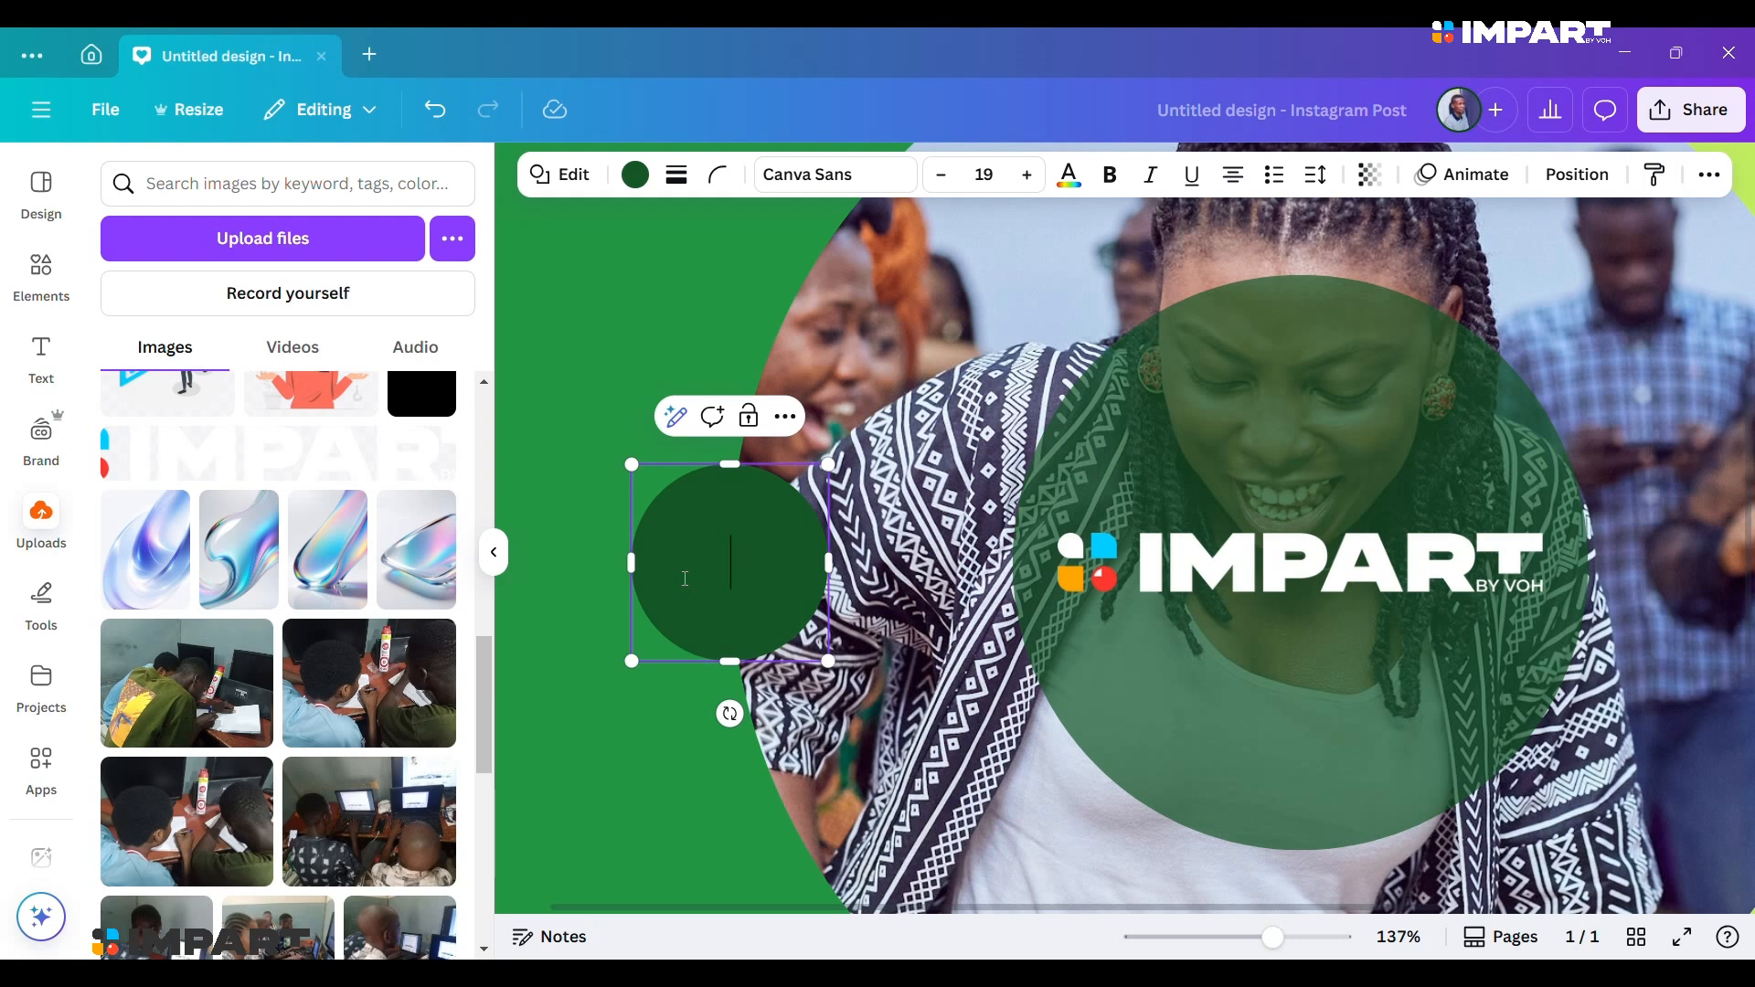
pyautogui.write('Projec')
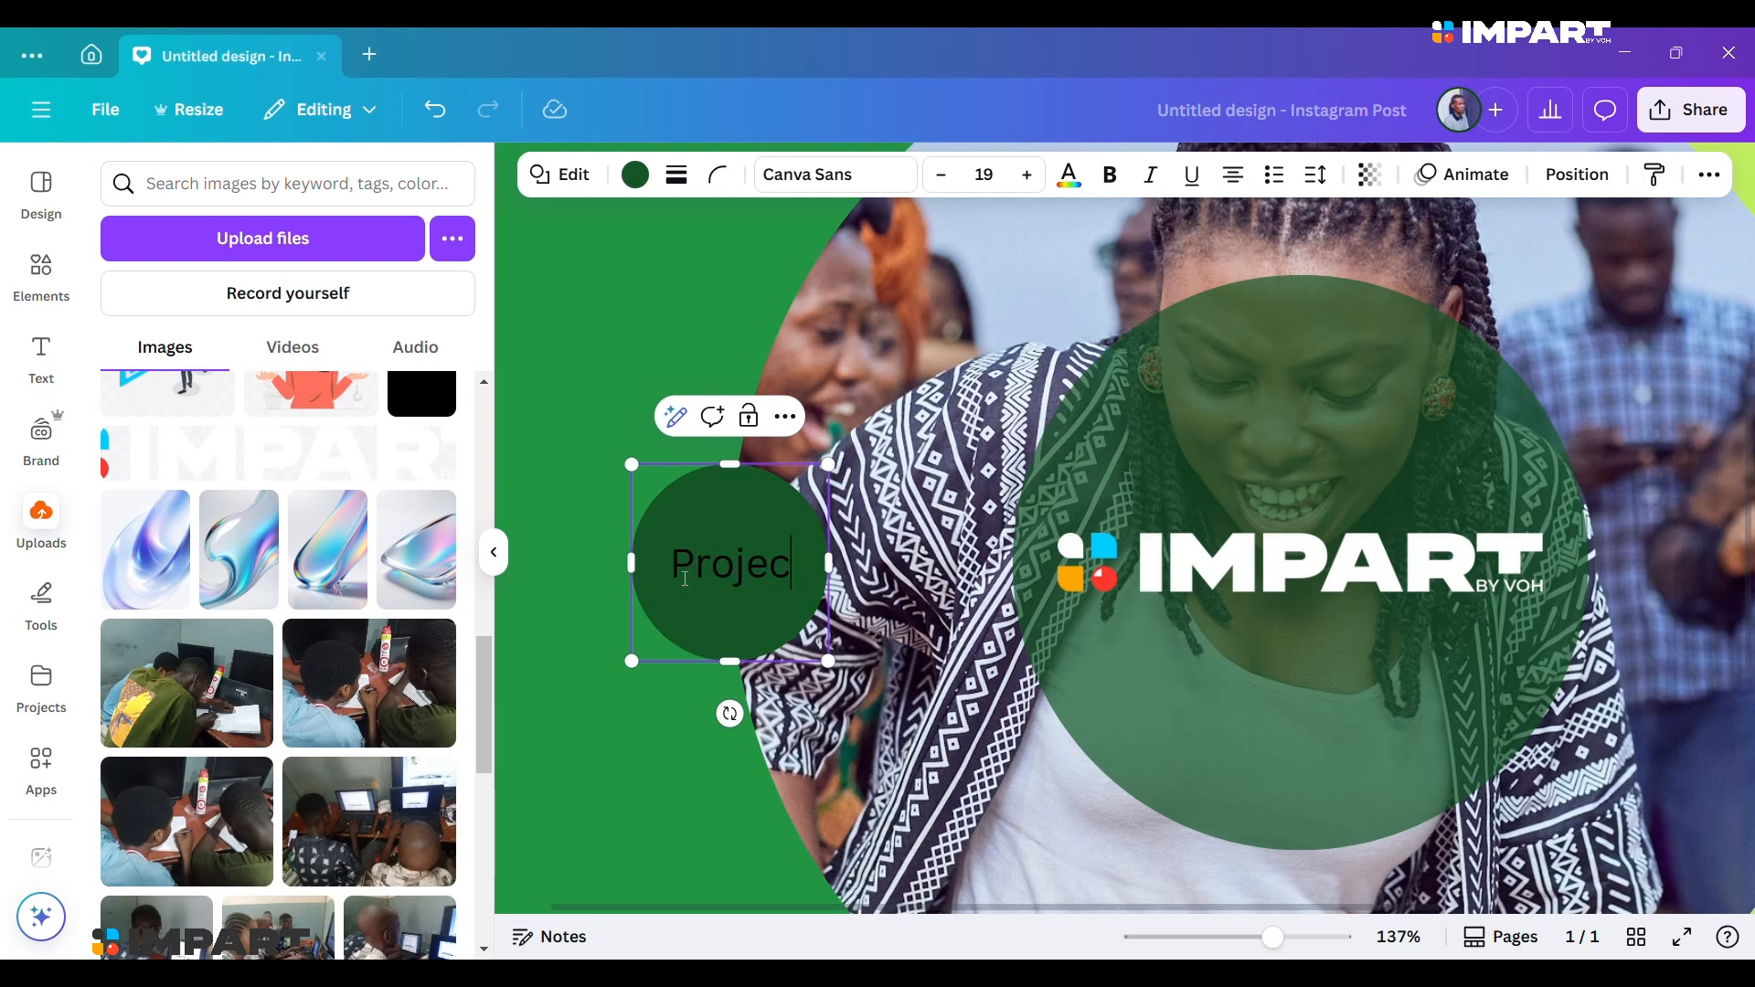
pyautogui.write('t')
pyautogui.press('Return')
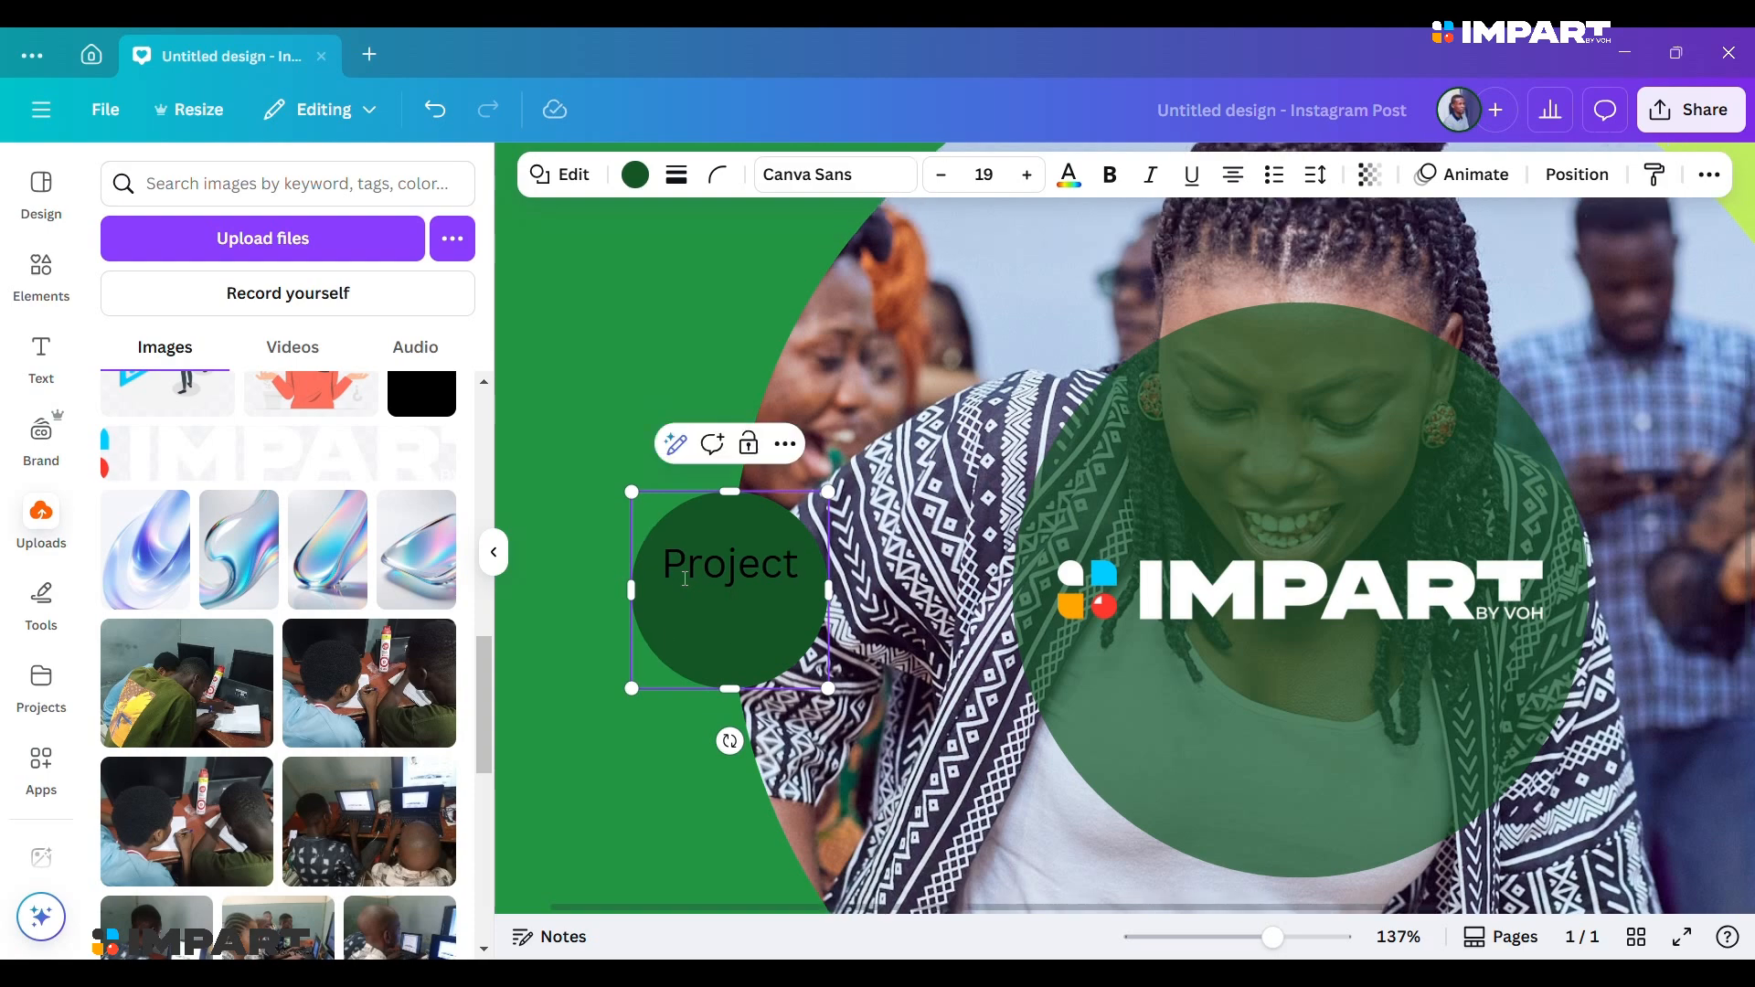
pyautogui.write('2024')
# Select all the text in the small circle and look through the font categories and the Retro fonts.
pyautogui.hotkey('ctrl', 'a')
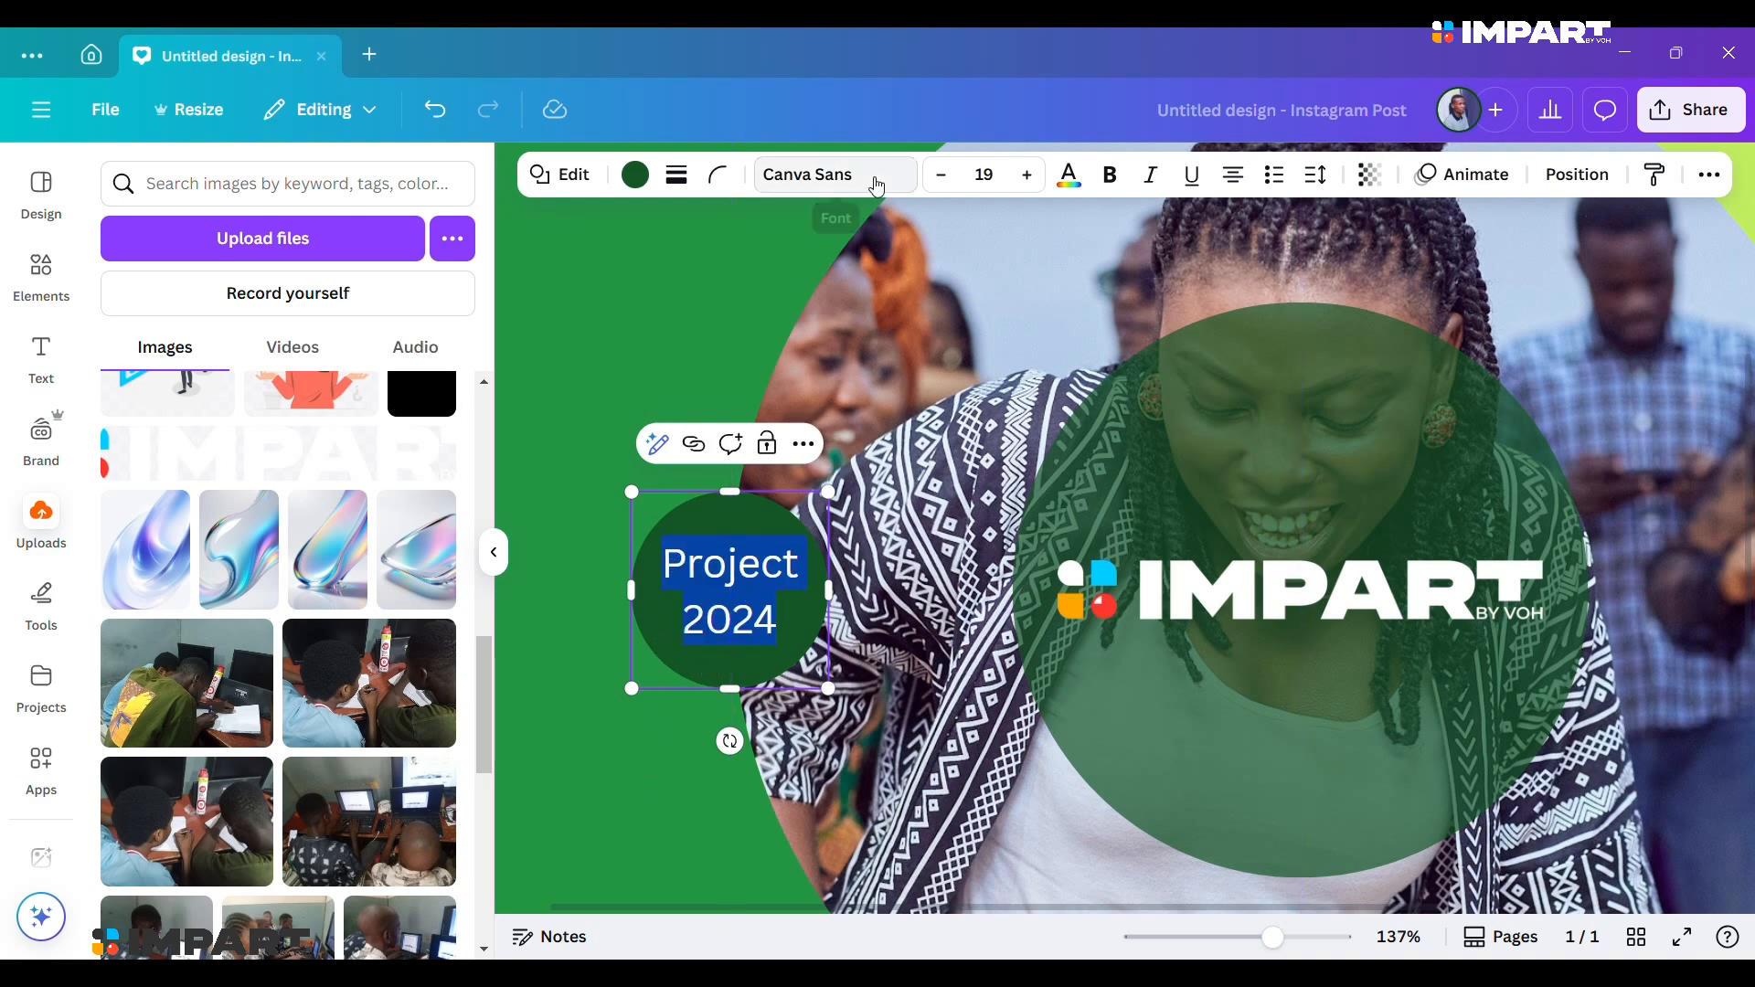
pyautogui.click(879, 187)
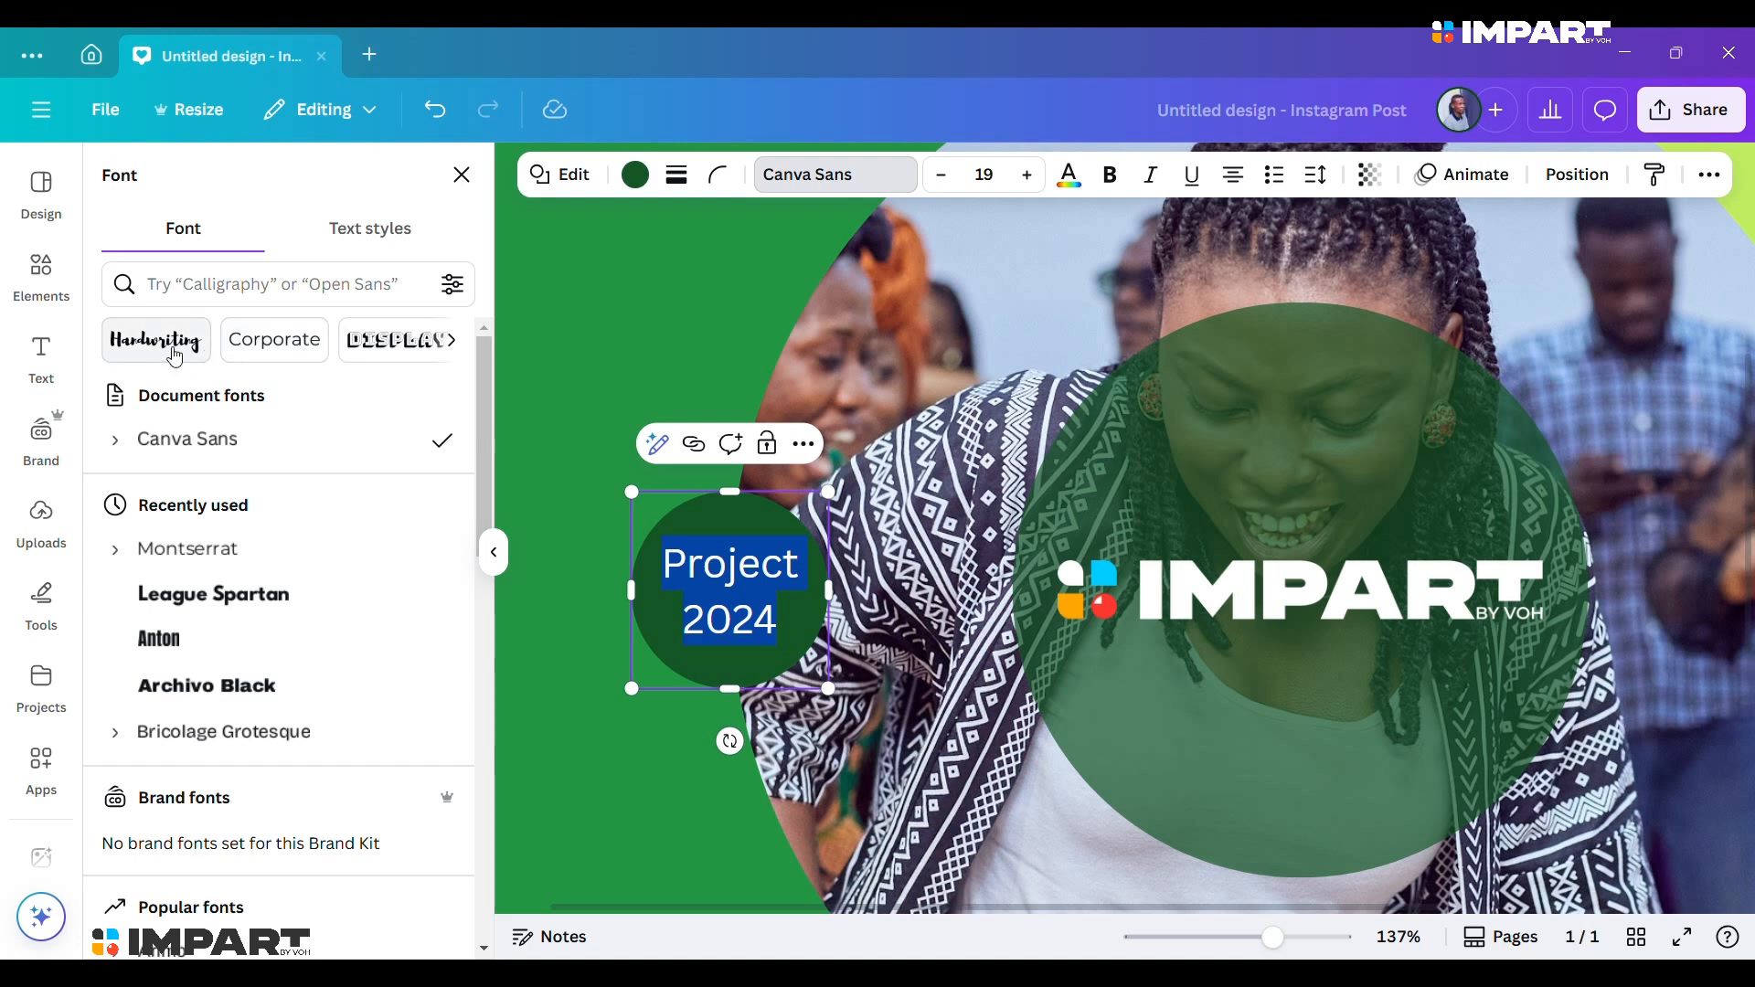
pyautogui.click(451, 342)
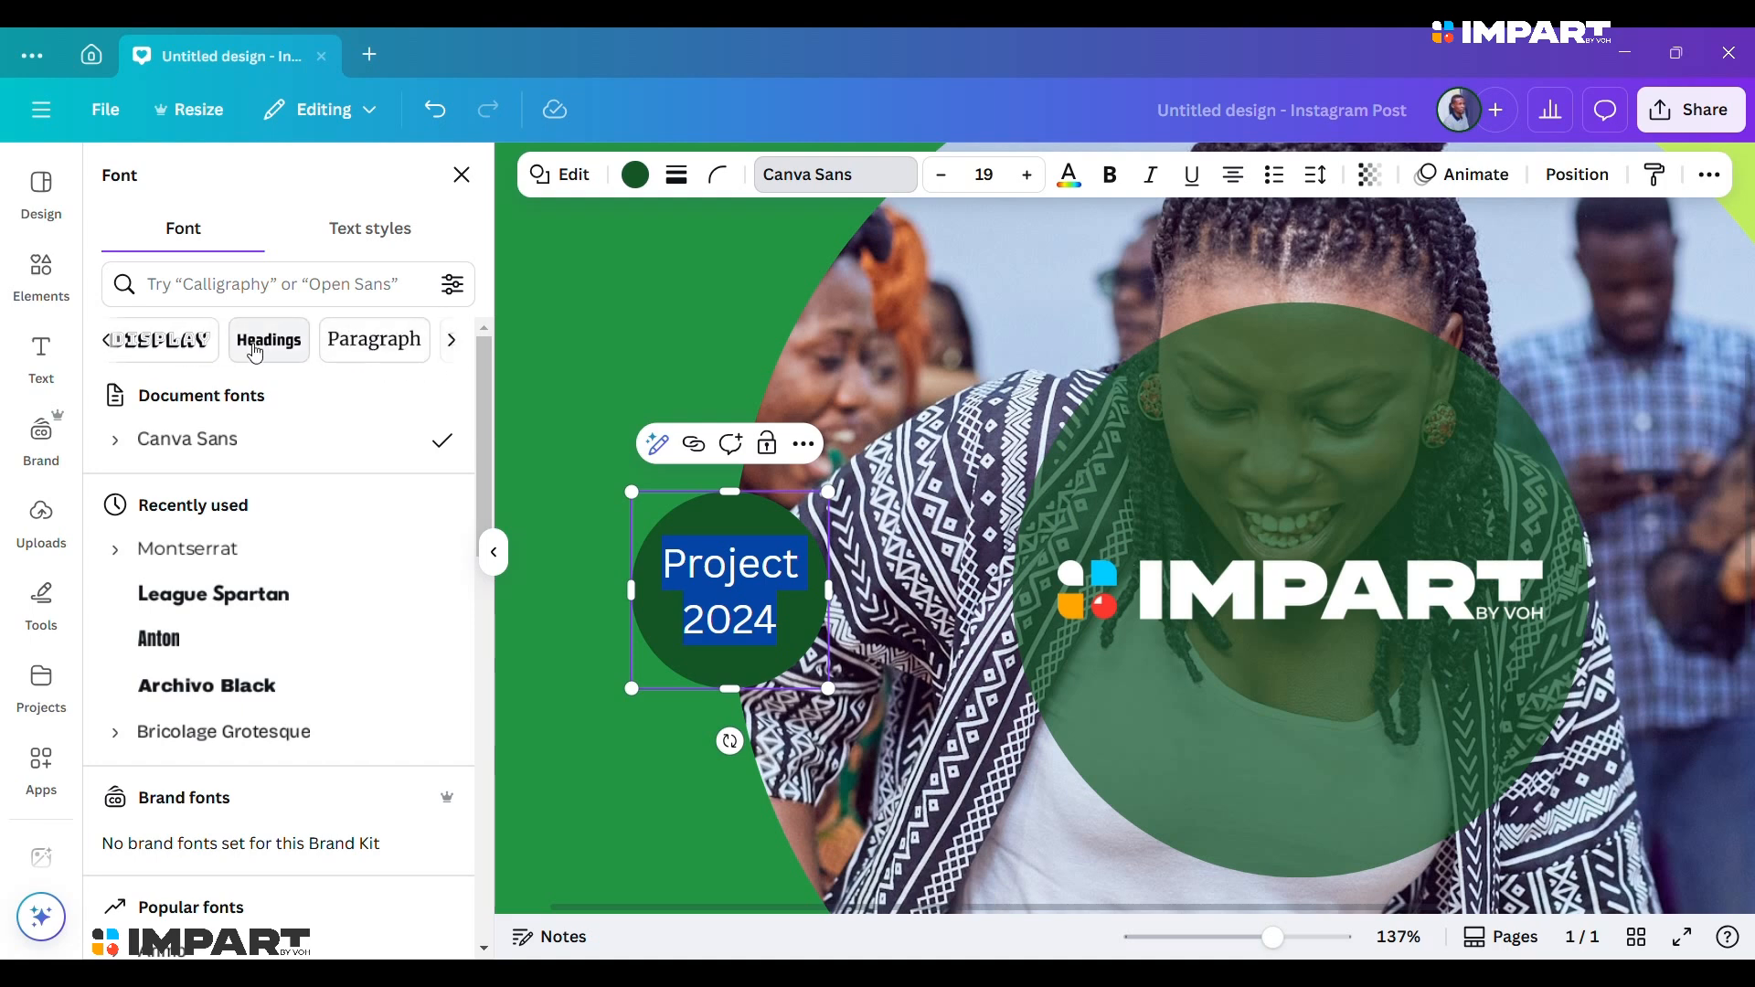
pyautogui.click(451, 341)
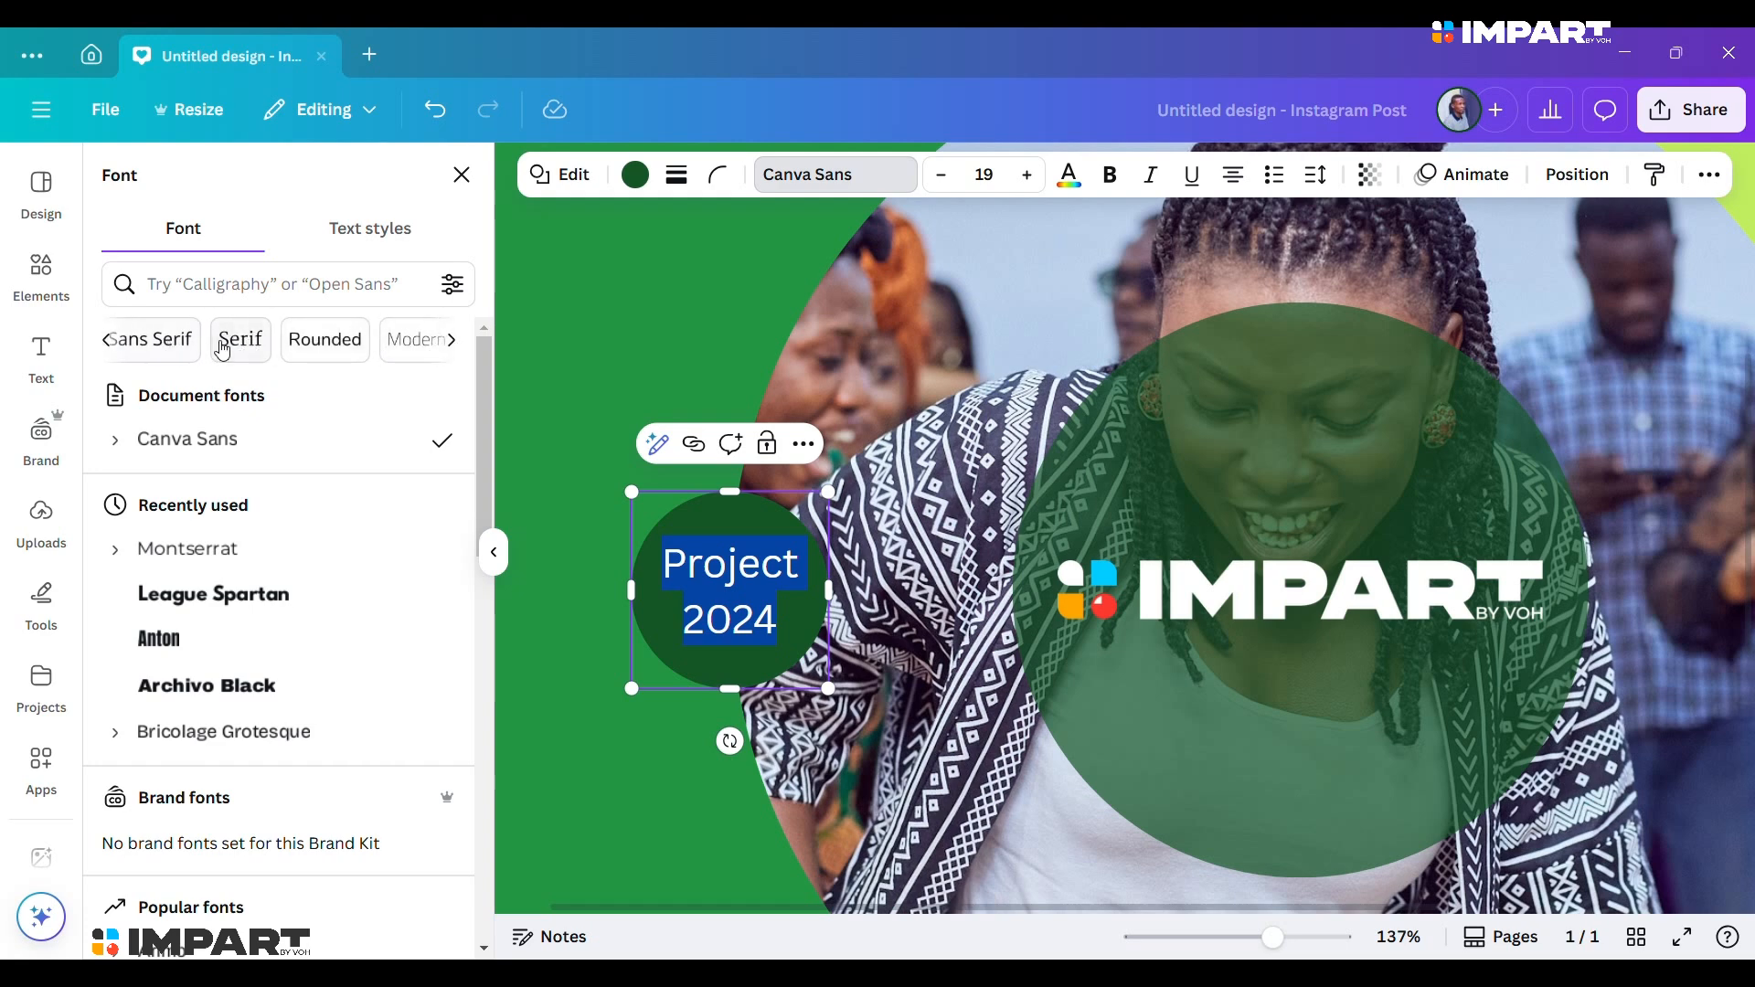
pyautogui.click(456, 344)
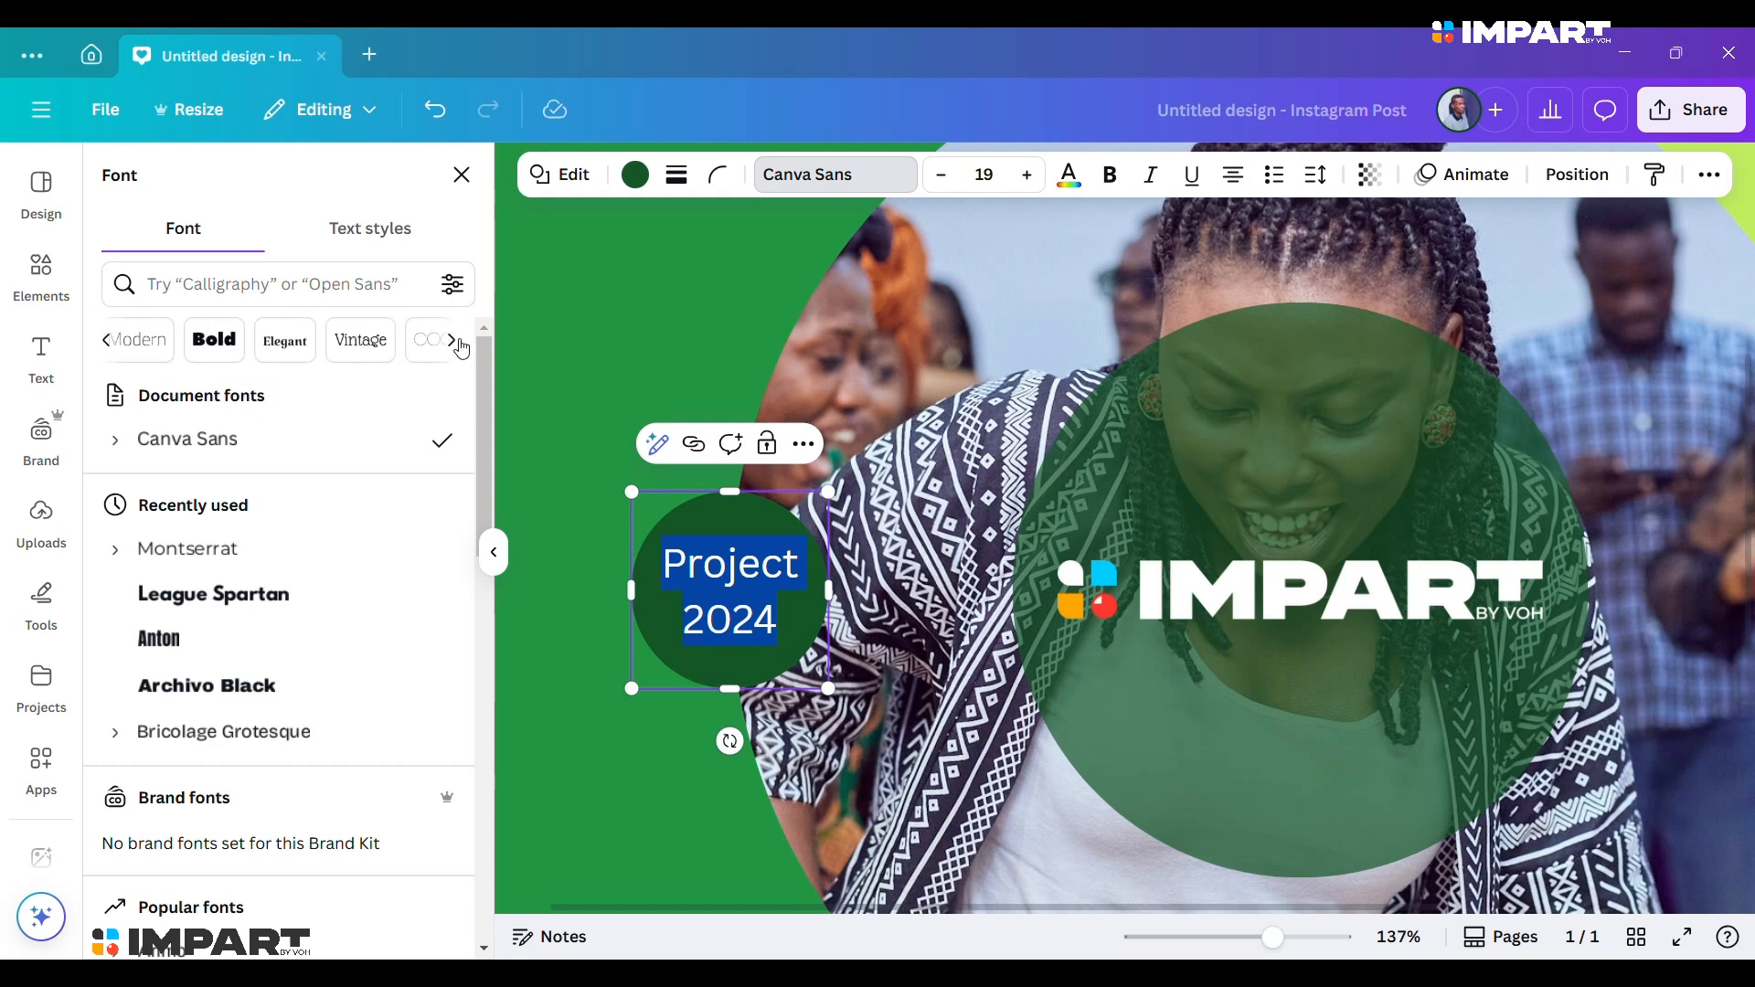
pyautogui.click(451, 342)
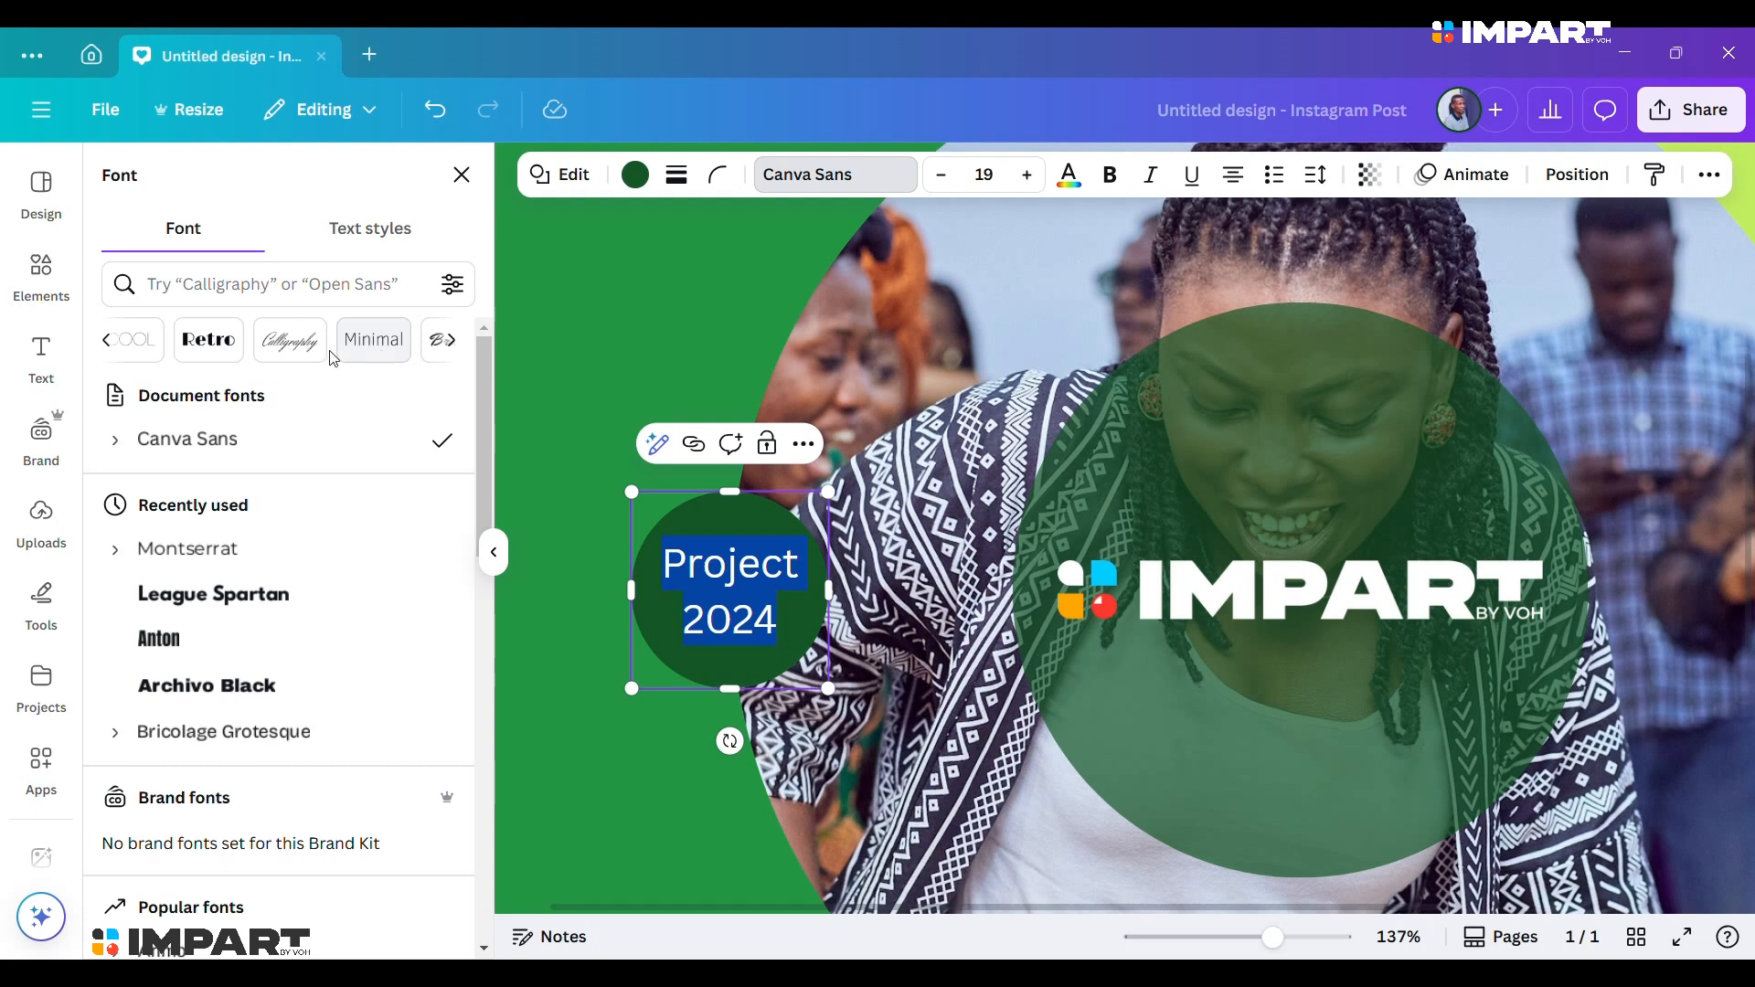
pyautogui.click(209, 340)
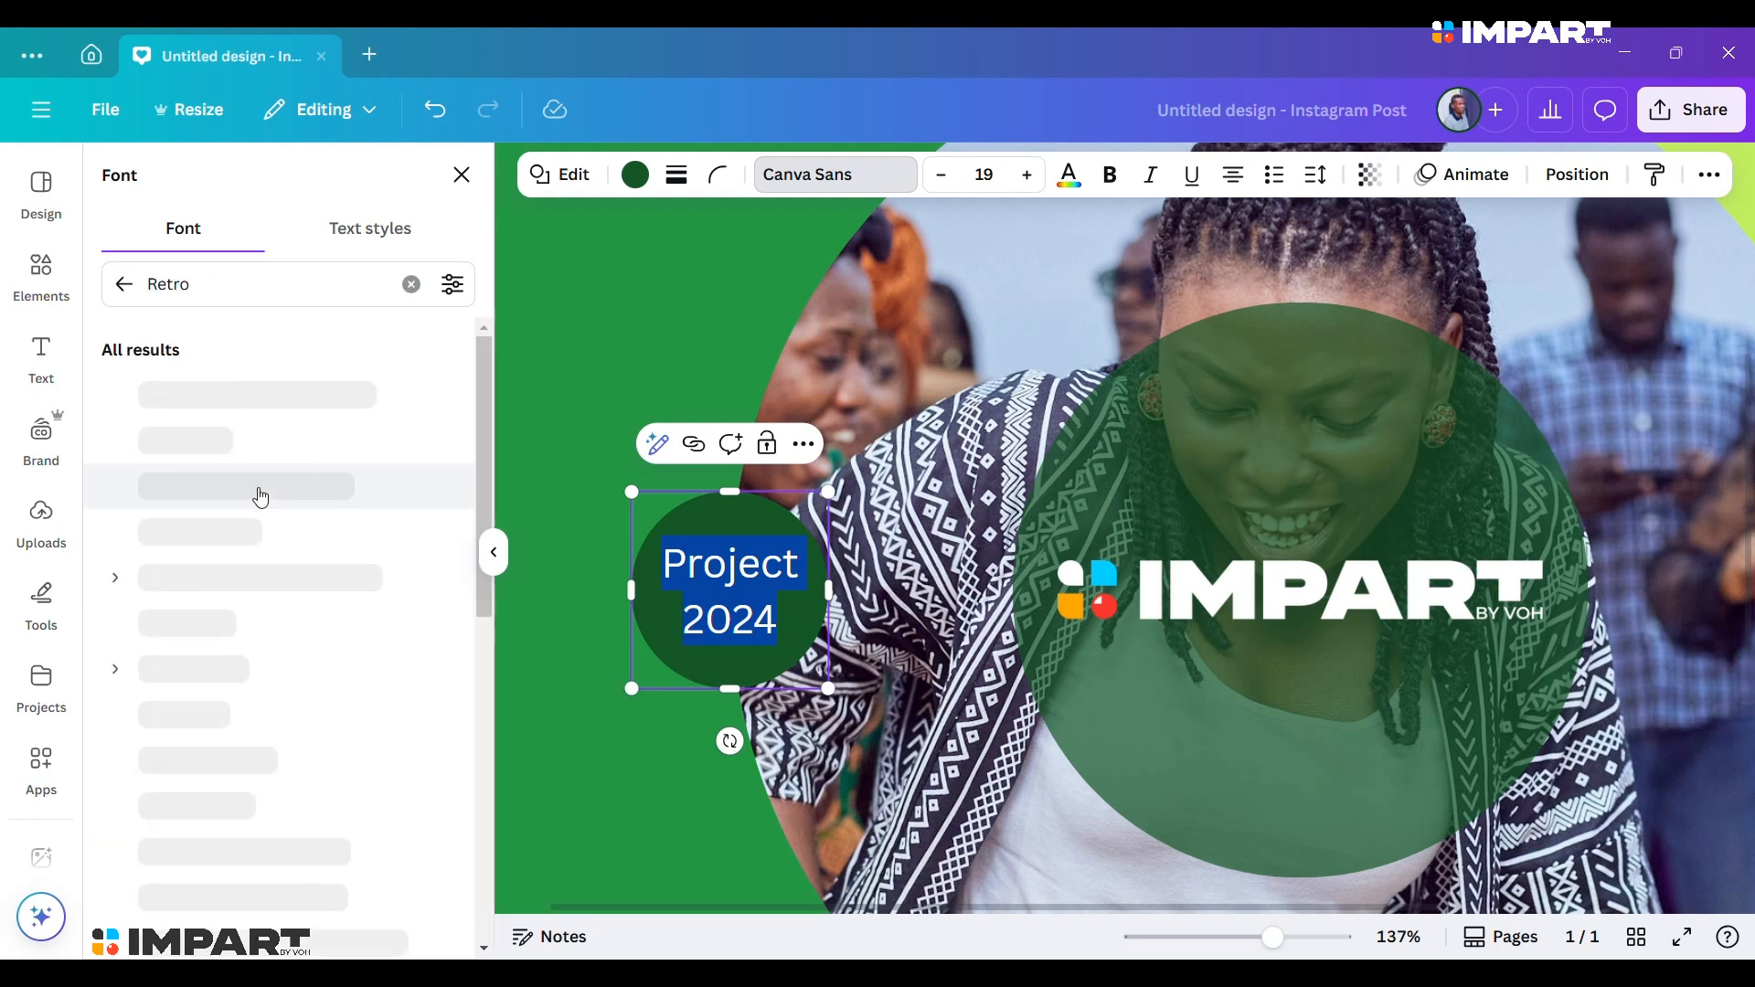
pyautogui.scroll(-1, 228, 658)
pyautogui.scroll(-3, 224, 683)
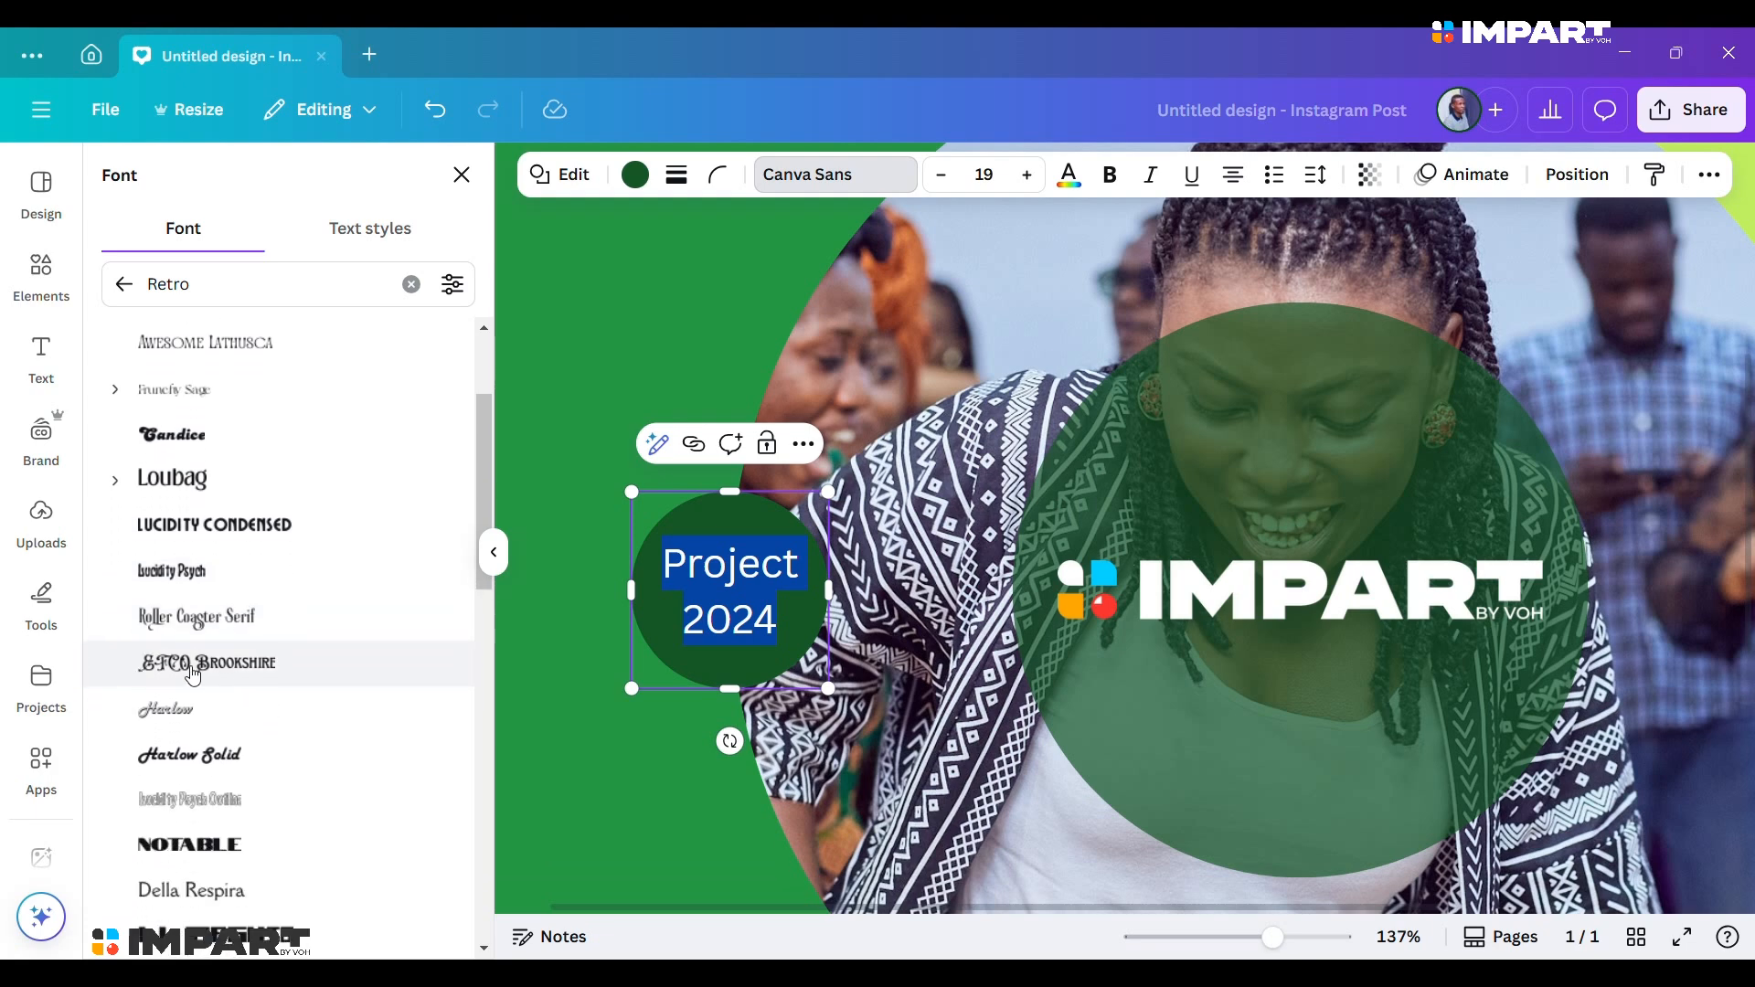
pyautogui.scroll(2, 266, 475)
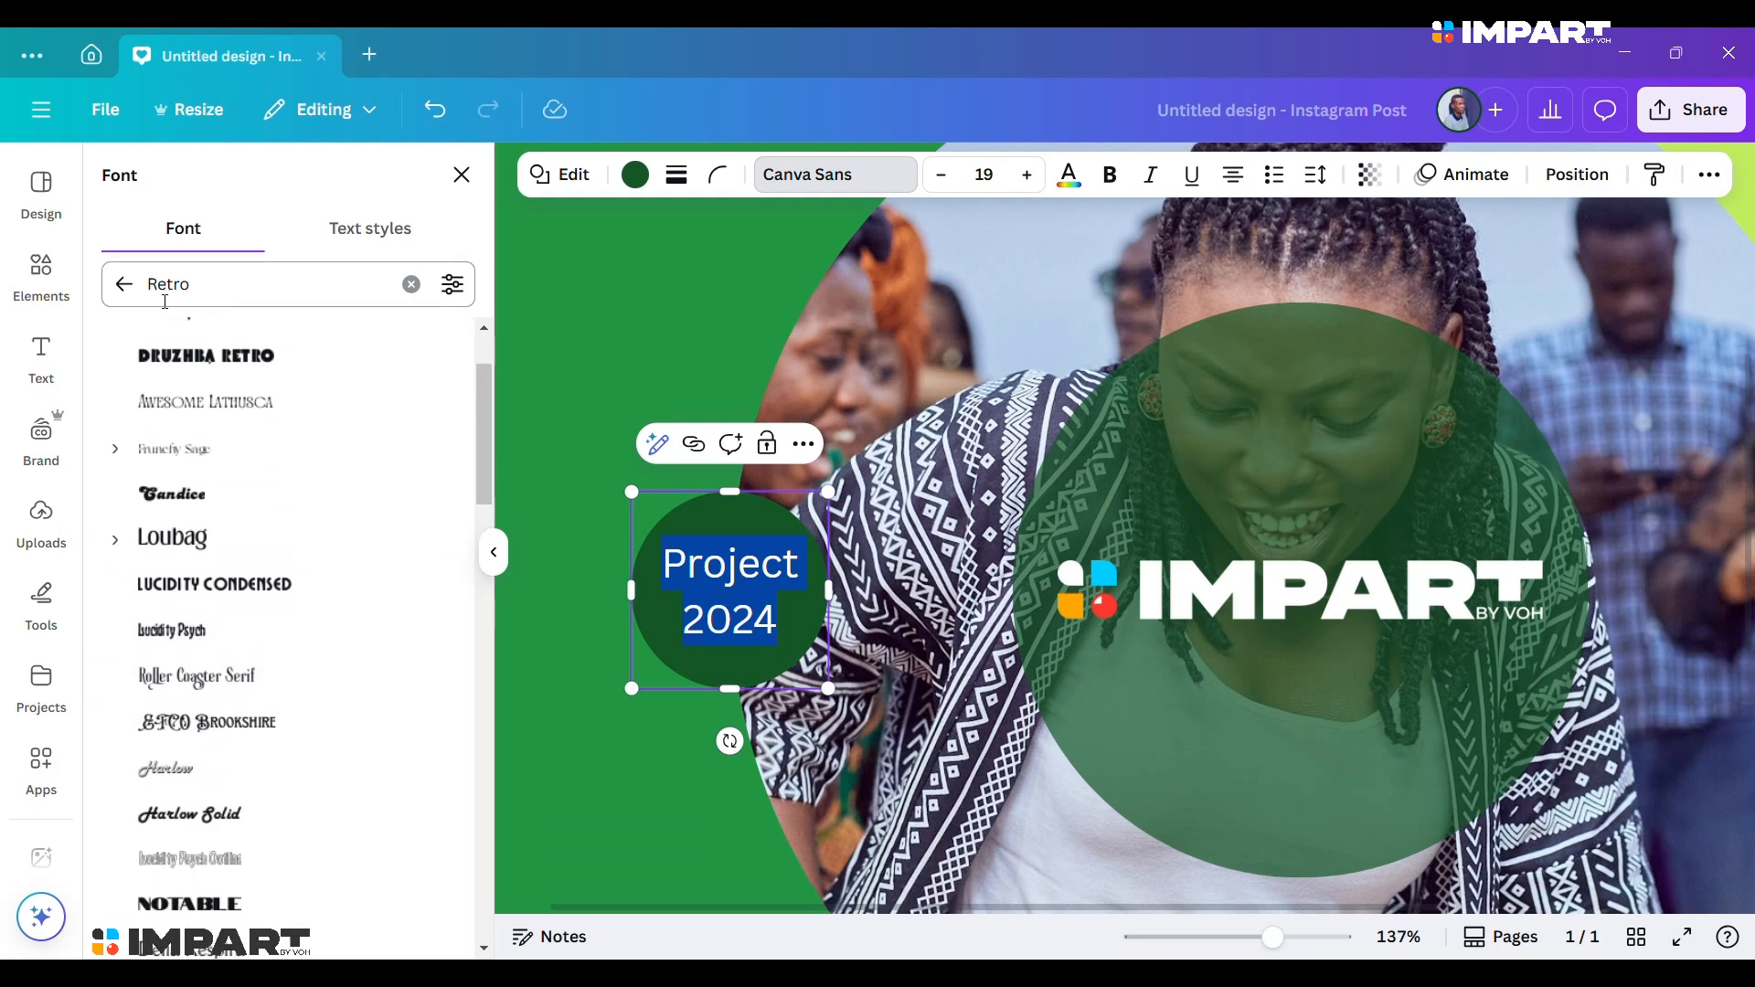
pyautogui.click(123, 284)
# Look through the Handwriting fonts for the "Project 2024" text.
pyautogui.click(220, 277)
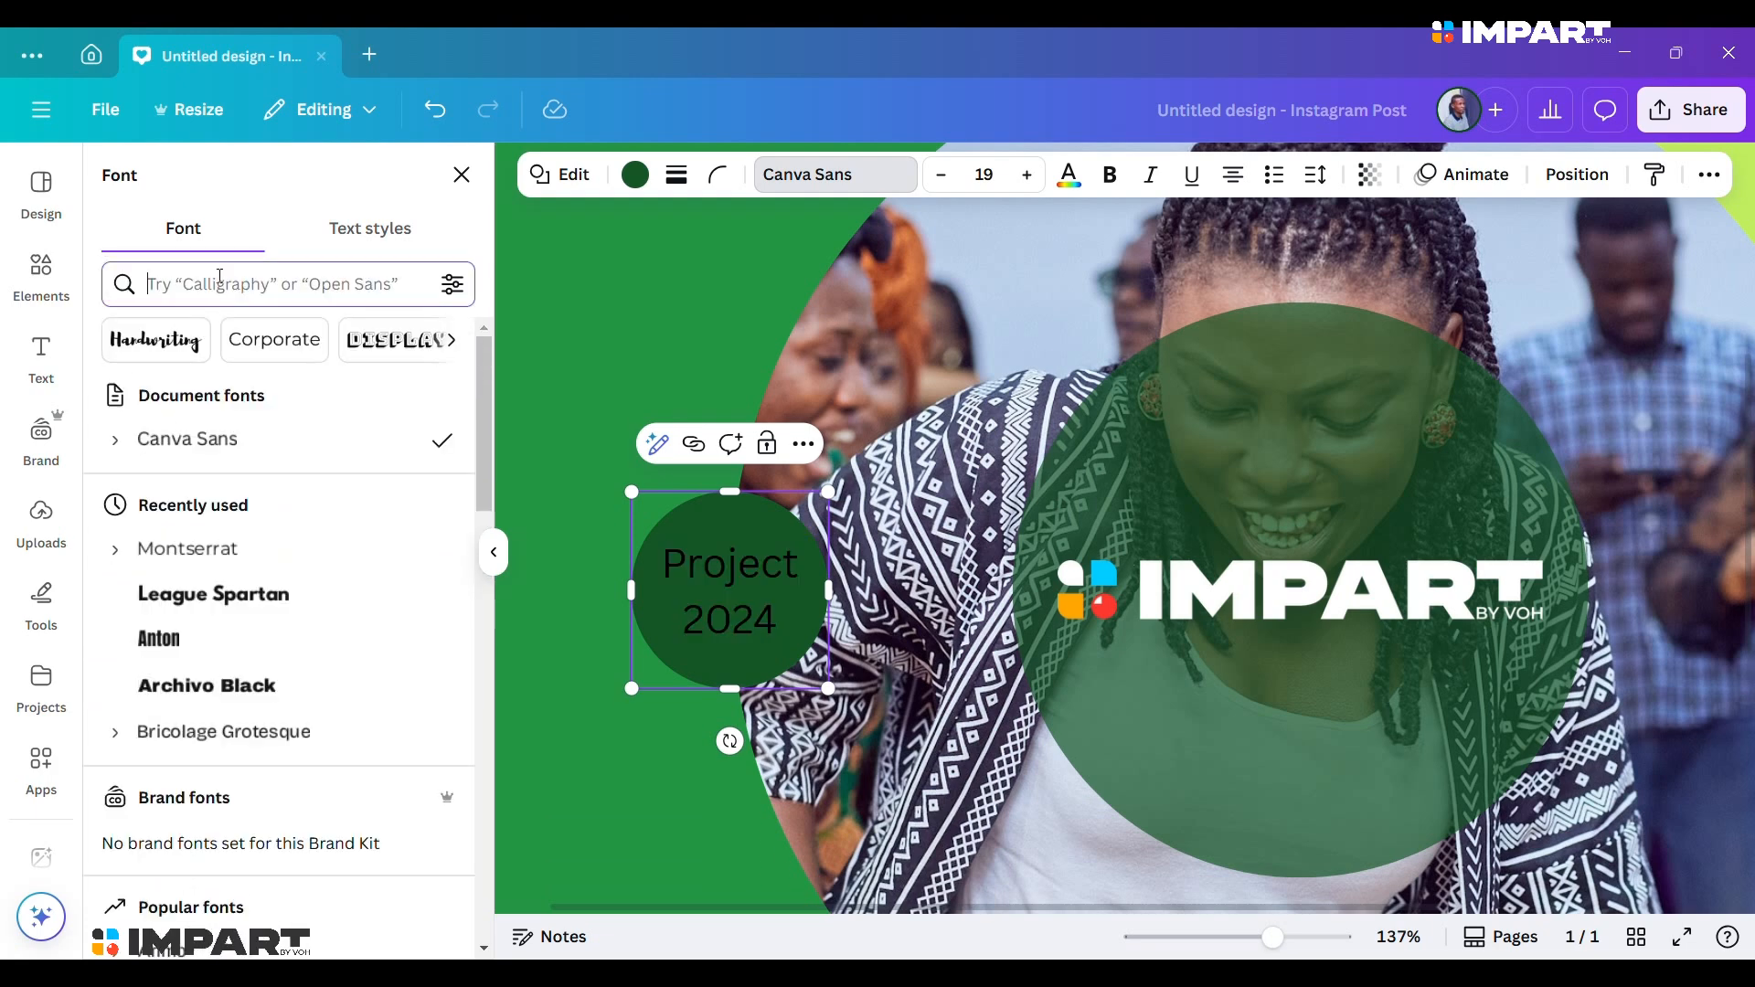
pyautogui.click(194, 345)
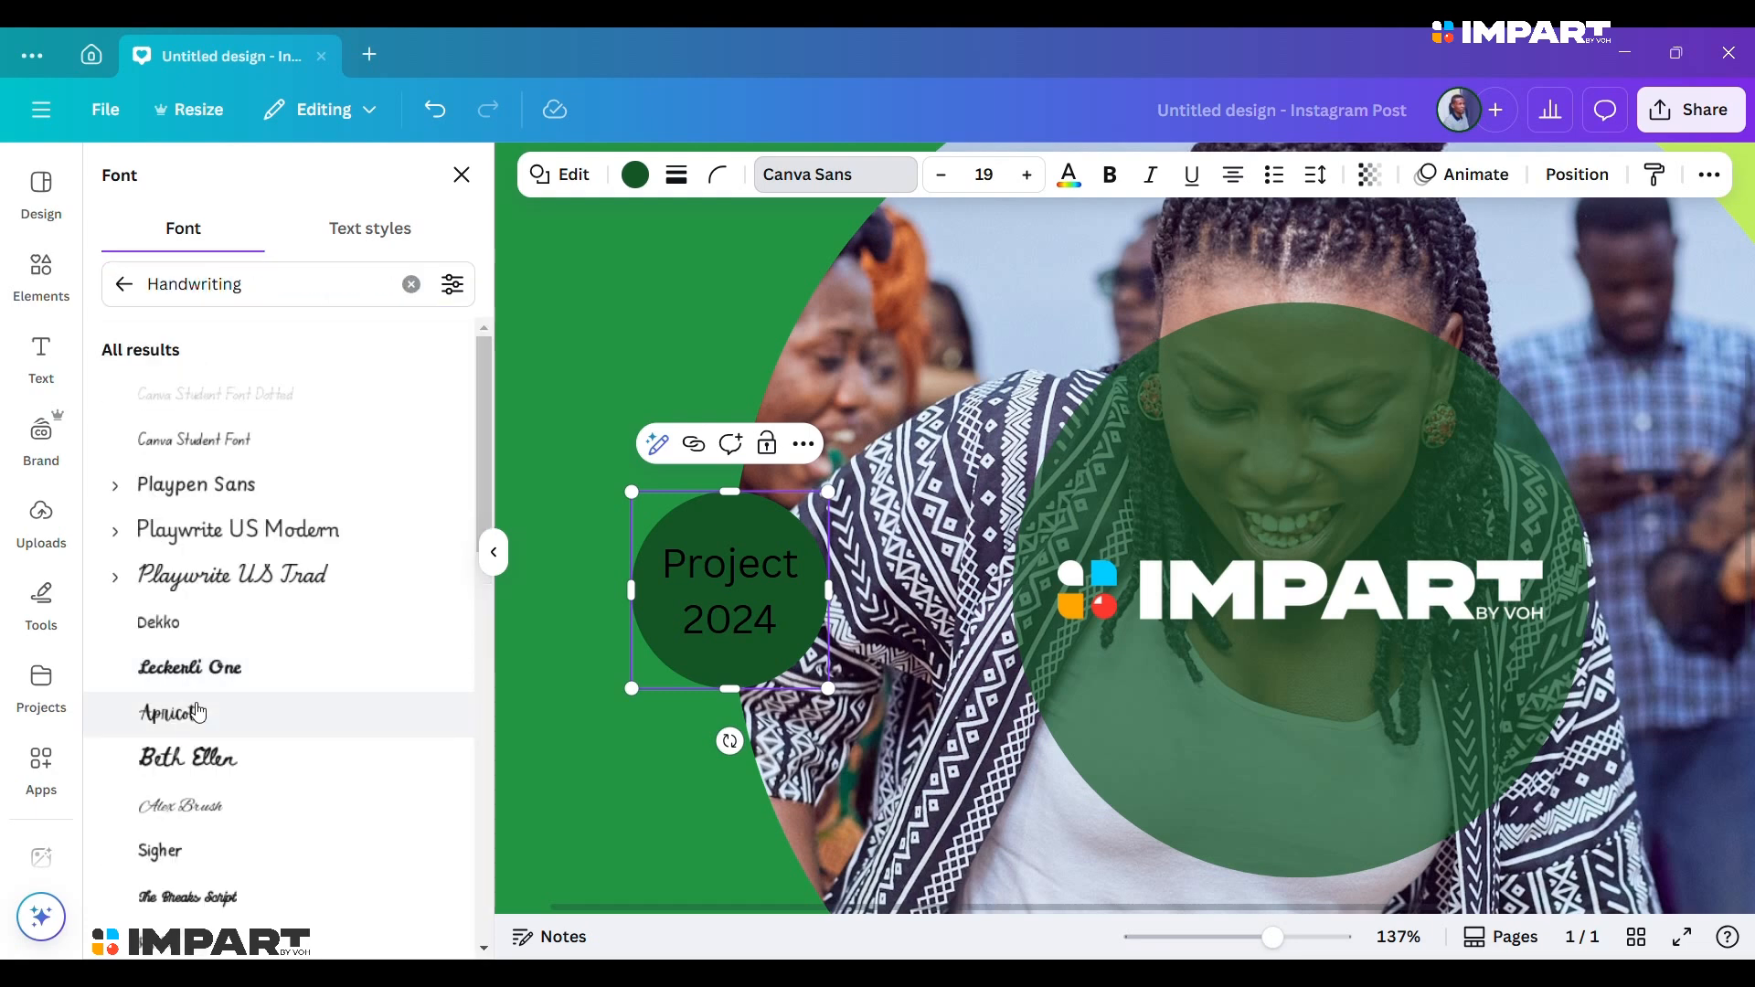
pyautogui.scroll(-2, 197, 708)
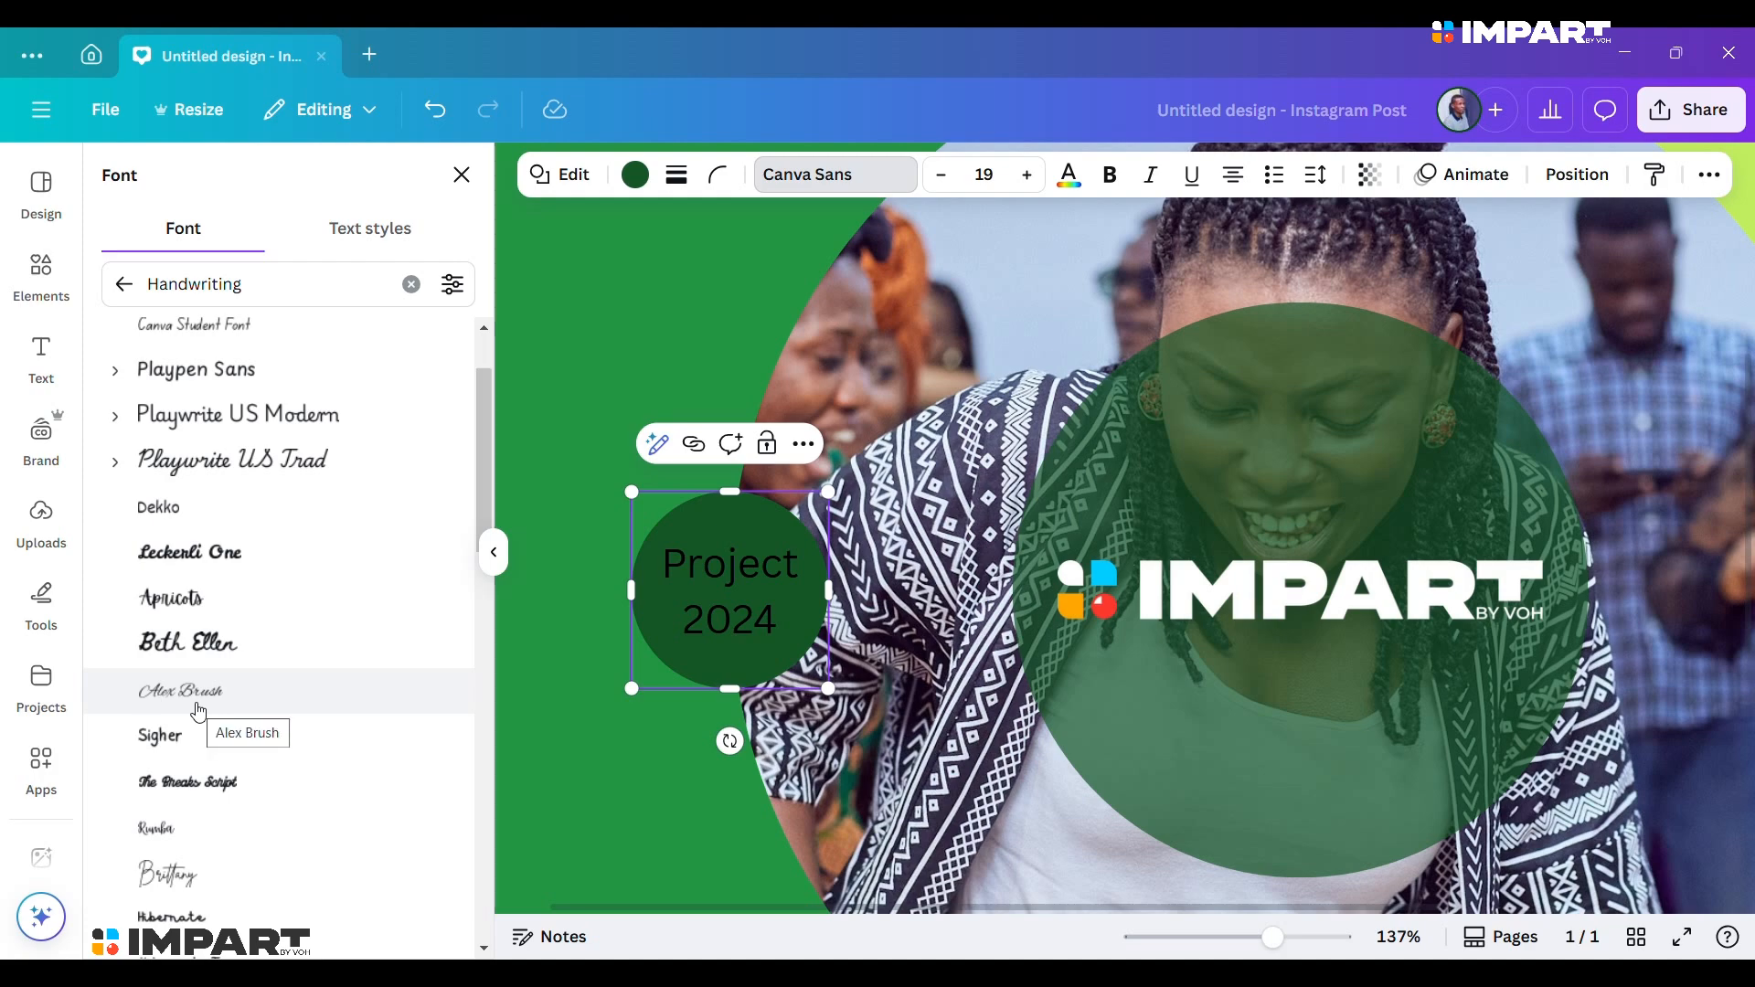
pyautogui.scroll(-3, 195, 705)
pyautogui.scroll(4, 199, 660)
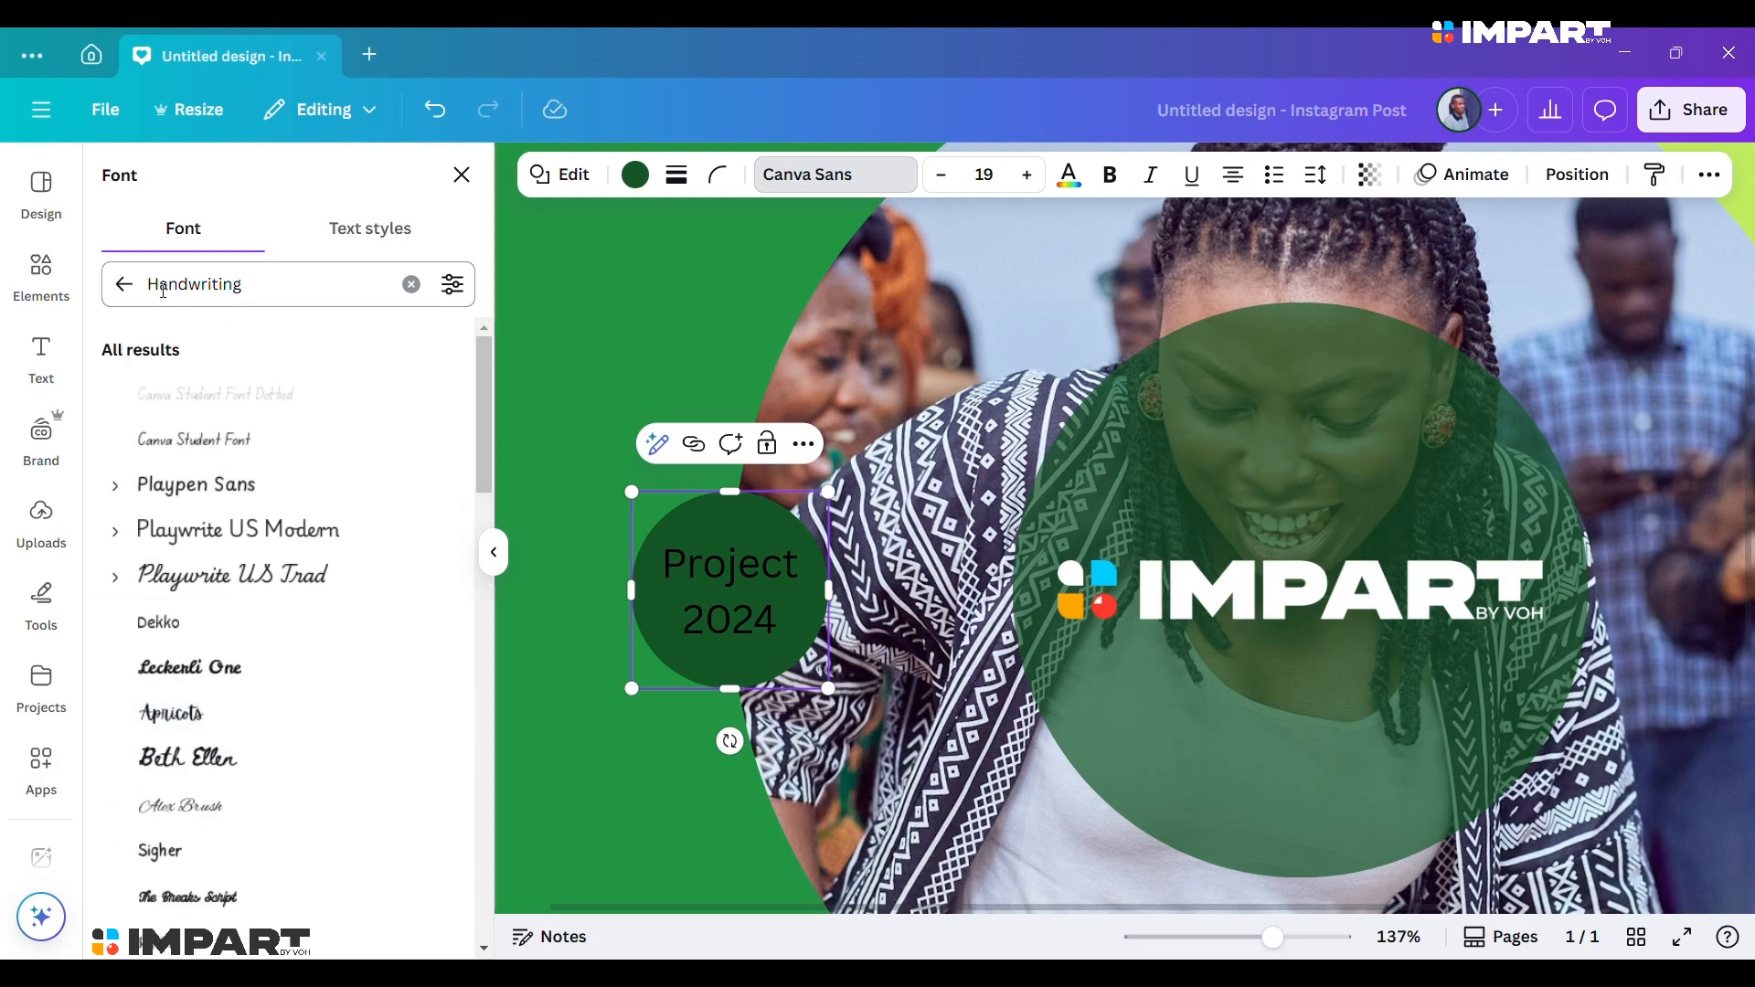
pyautogui.click(124, 285)
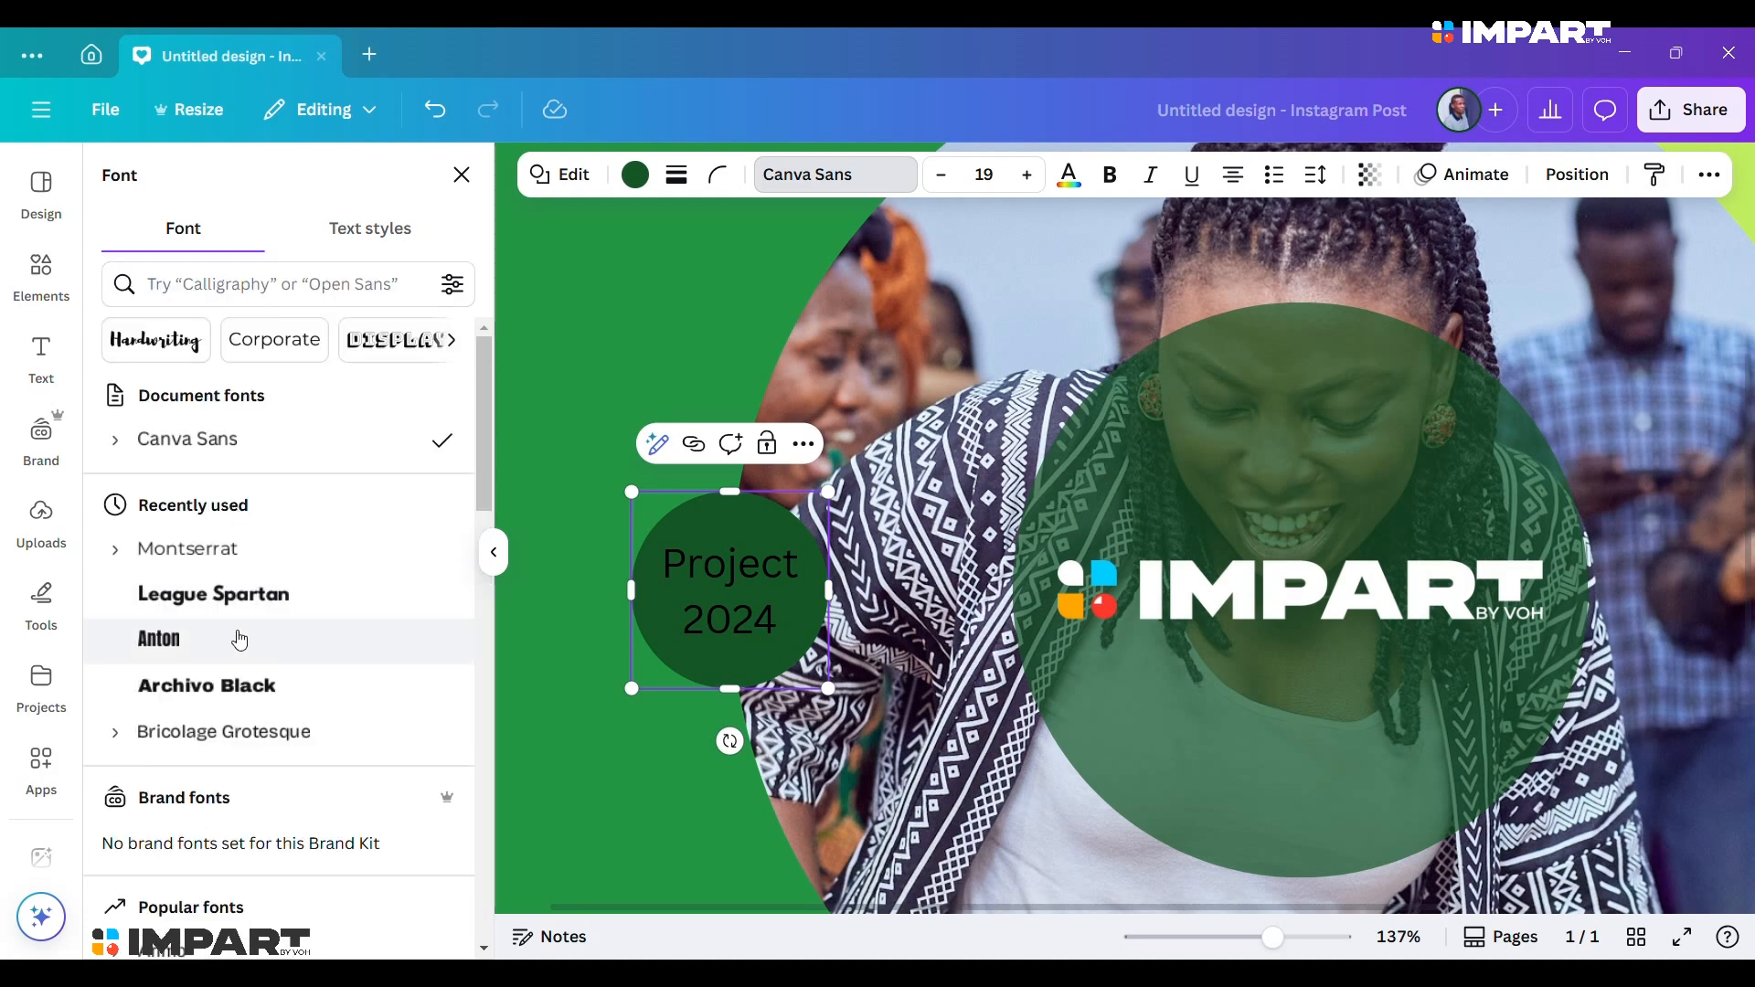
# Search the fonts for "monts" and apply Montserrat to the "Project 2024" text.
pyautogui.click(227, 280)
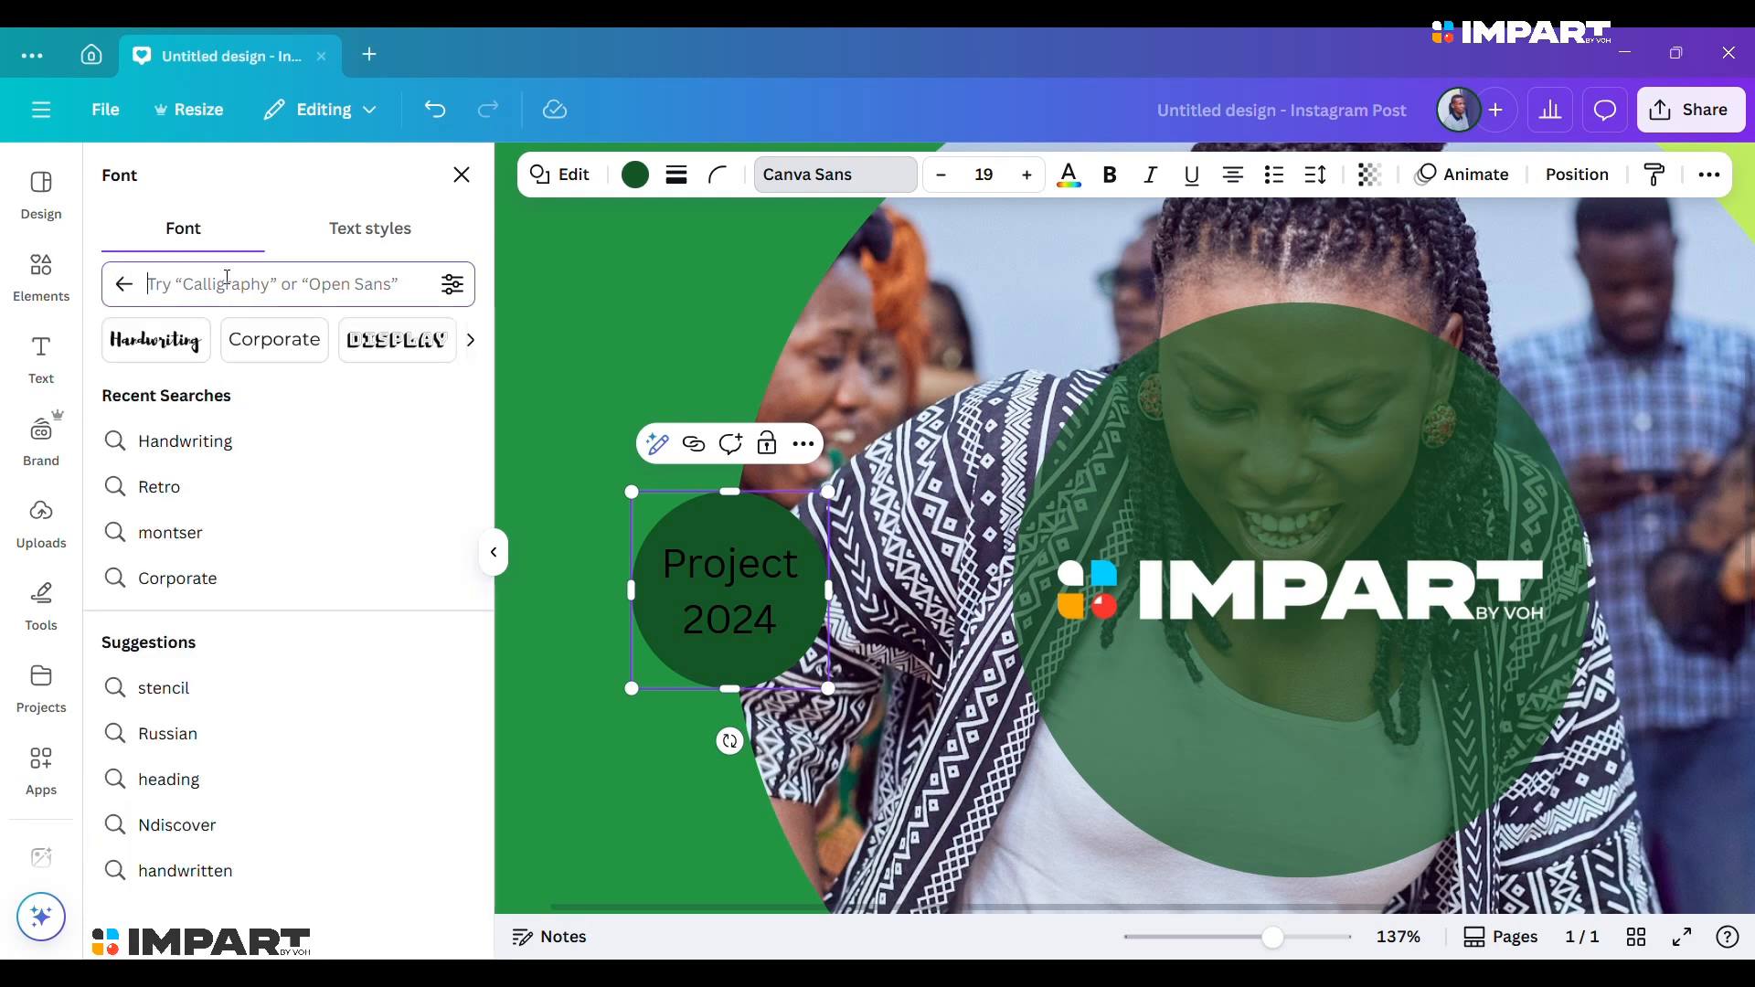
pyautogui.write('monts')
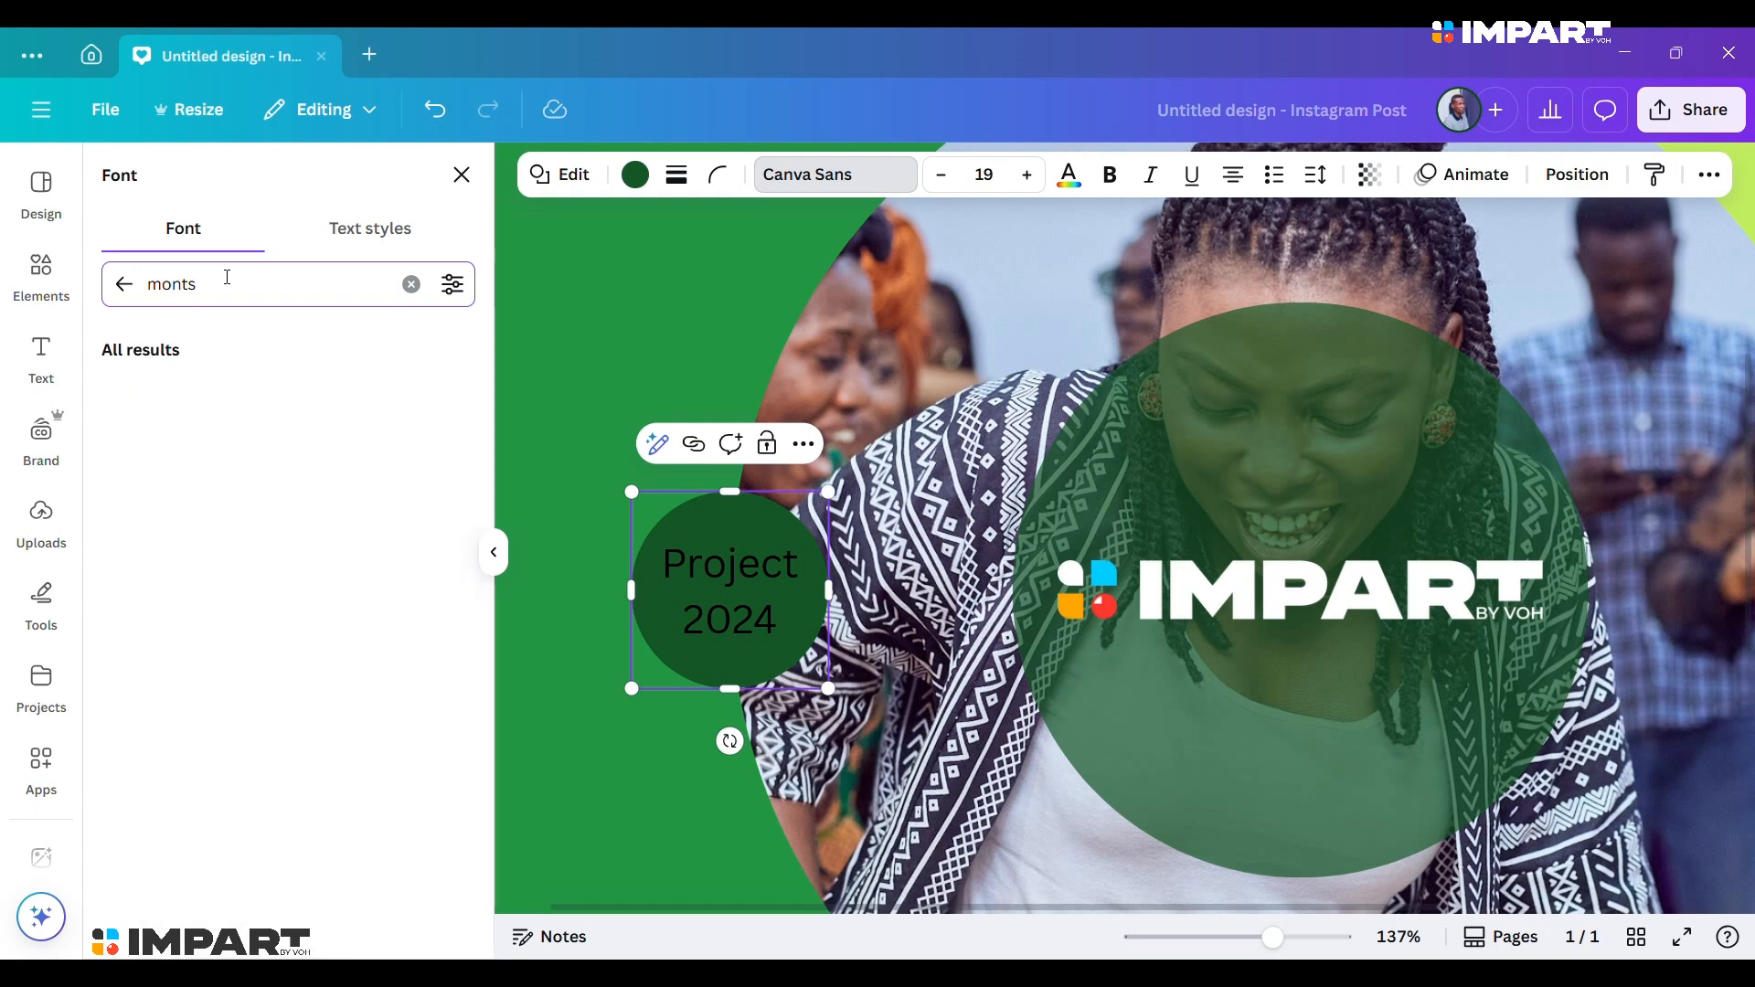
pyautogui.click(207, 400)
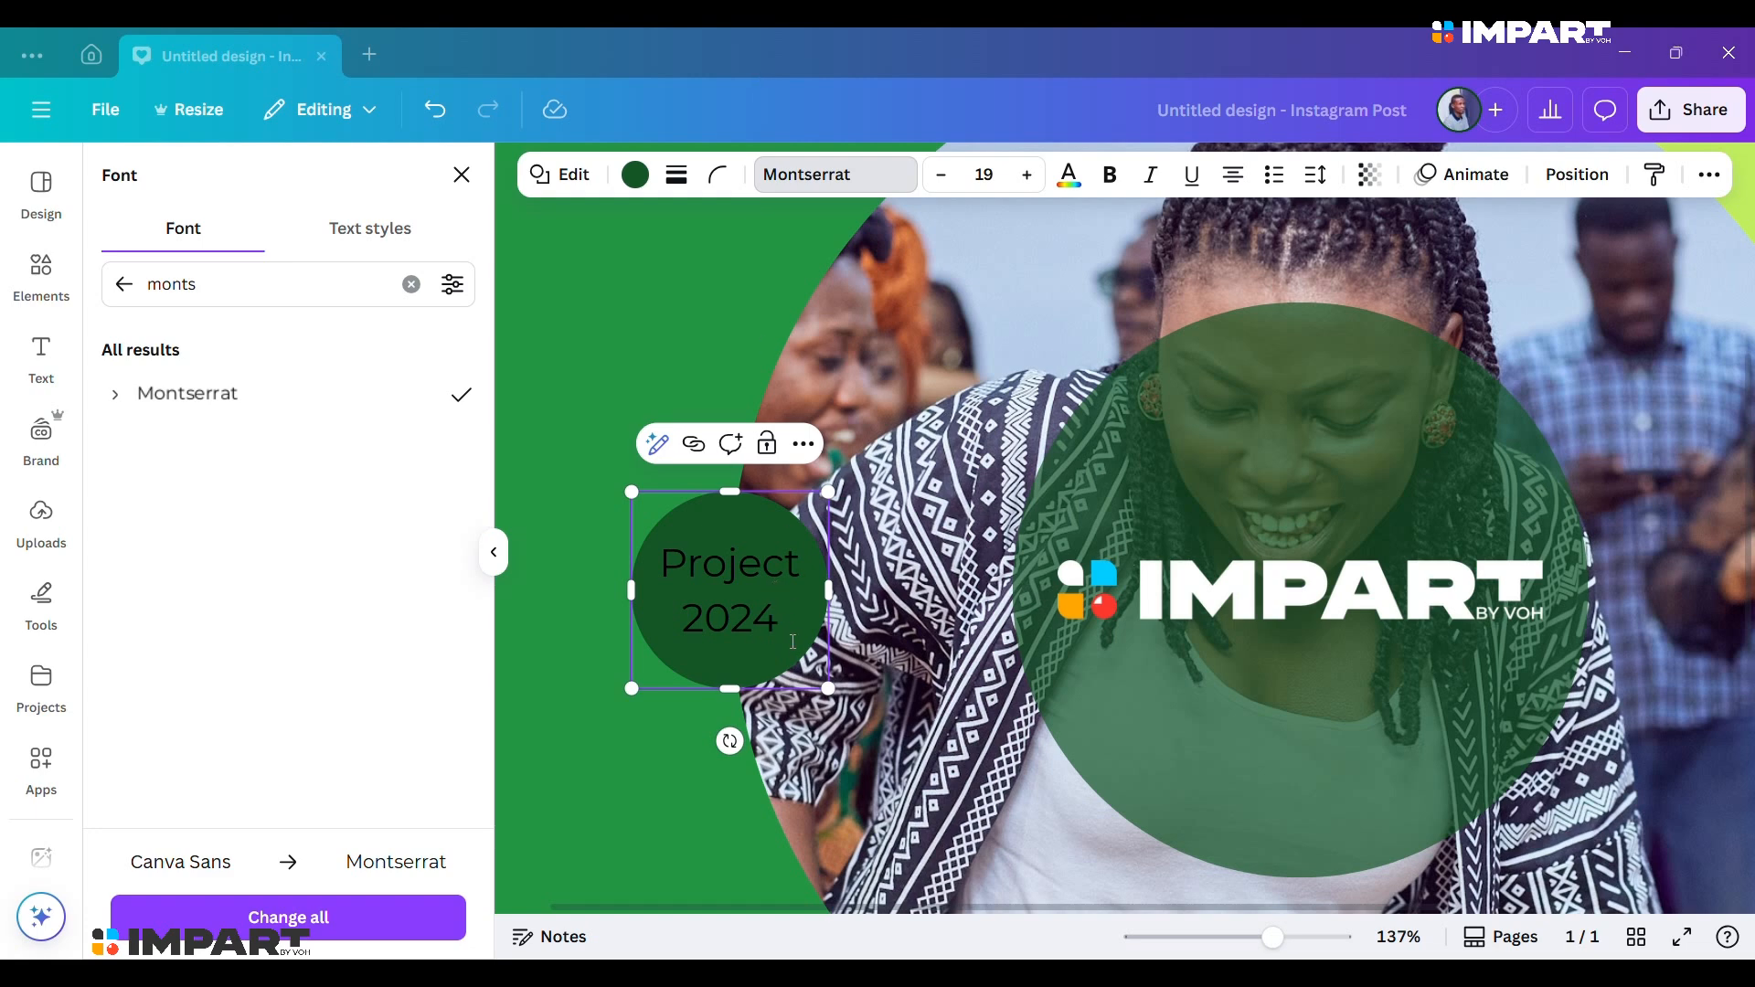
# Format the whole "Project 2024" text as left-aligned bold at font size 18.
pyautogui.moveTo(789, 621); pyautogui.dragTo(658, 562)
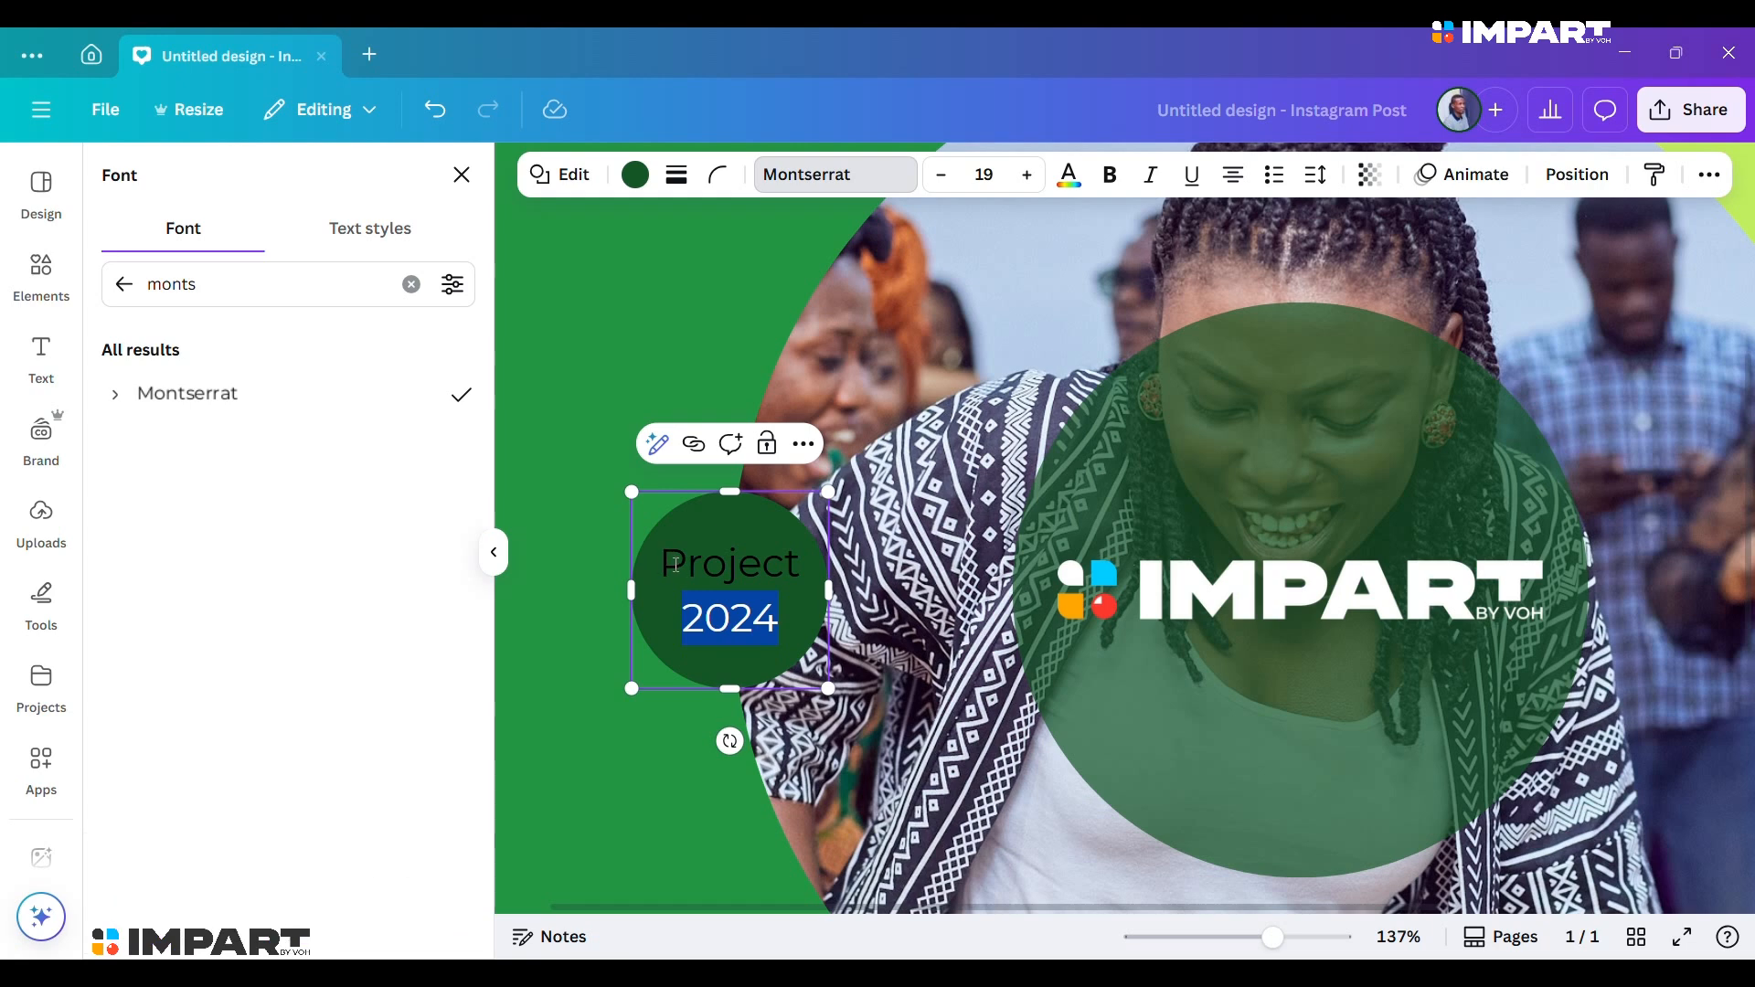
pyautogui.click(672, 563)
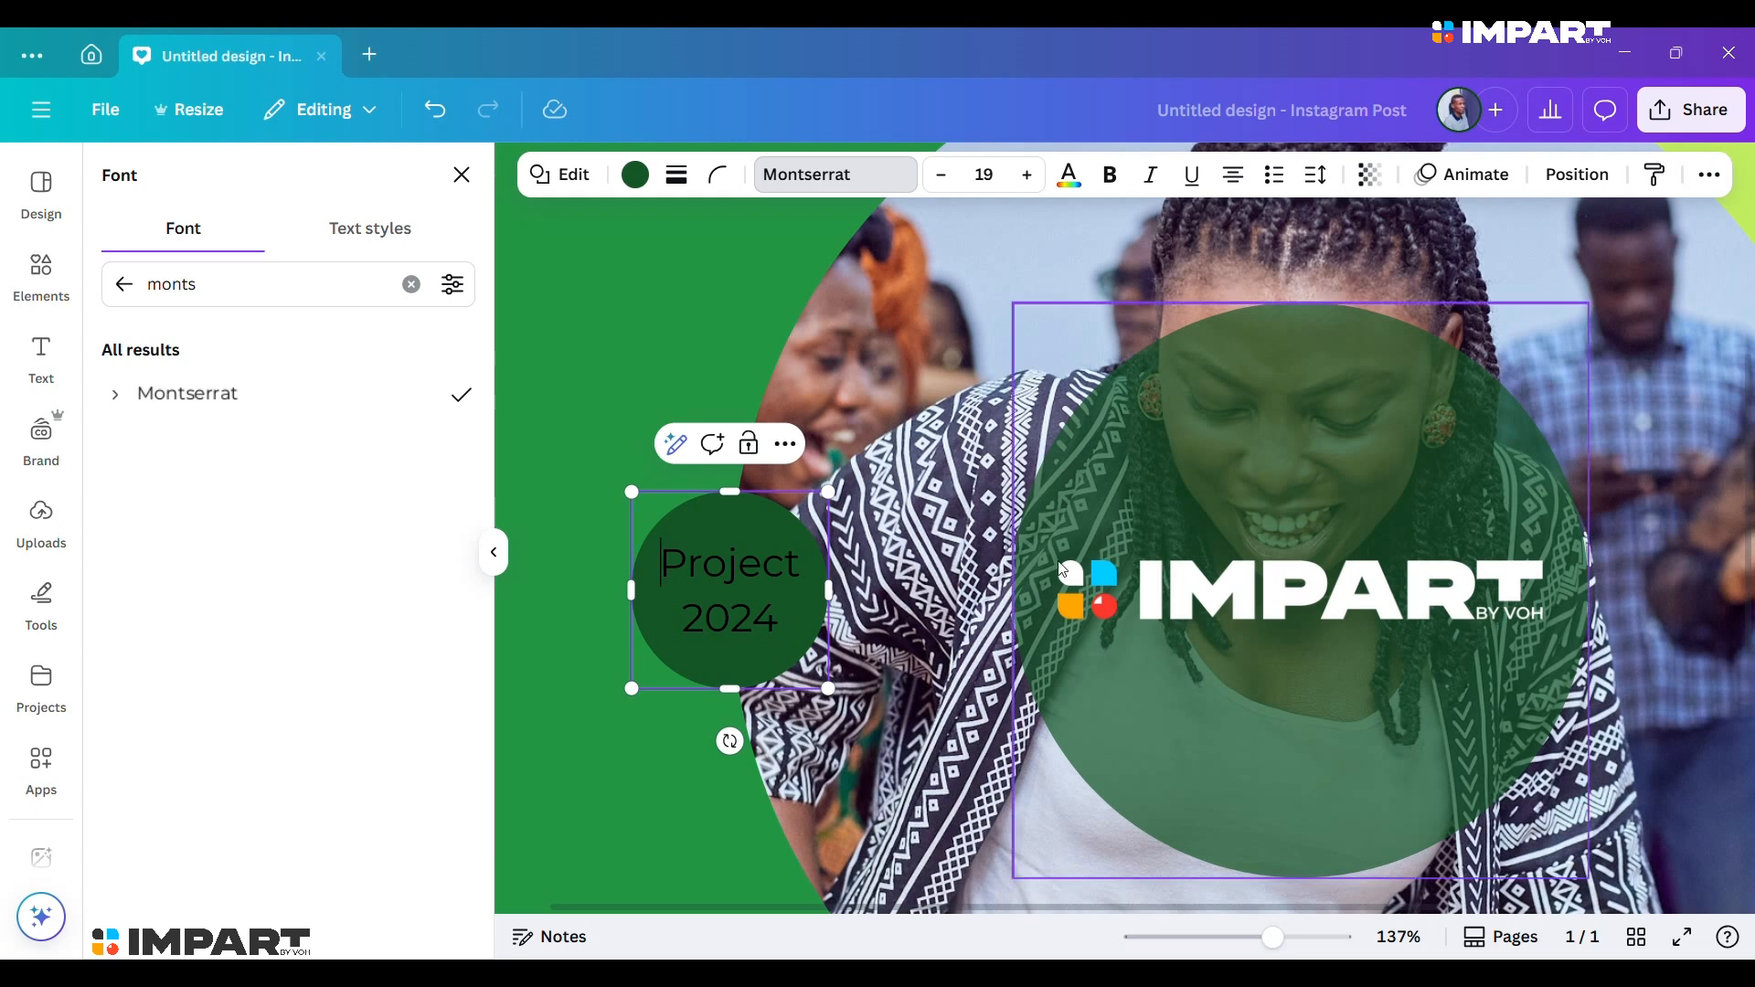
pyautogui.hotkey('ctrl', 'a')
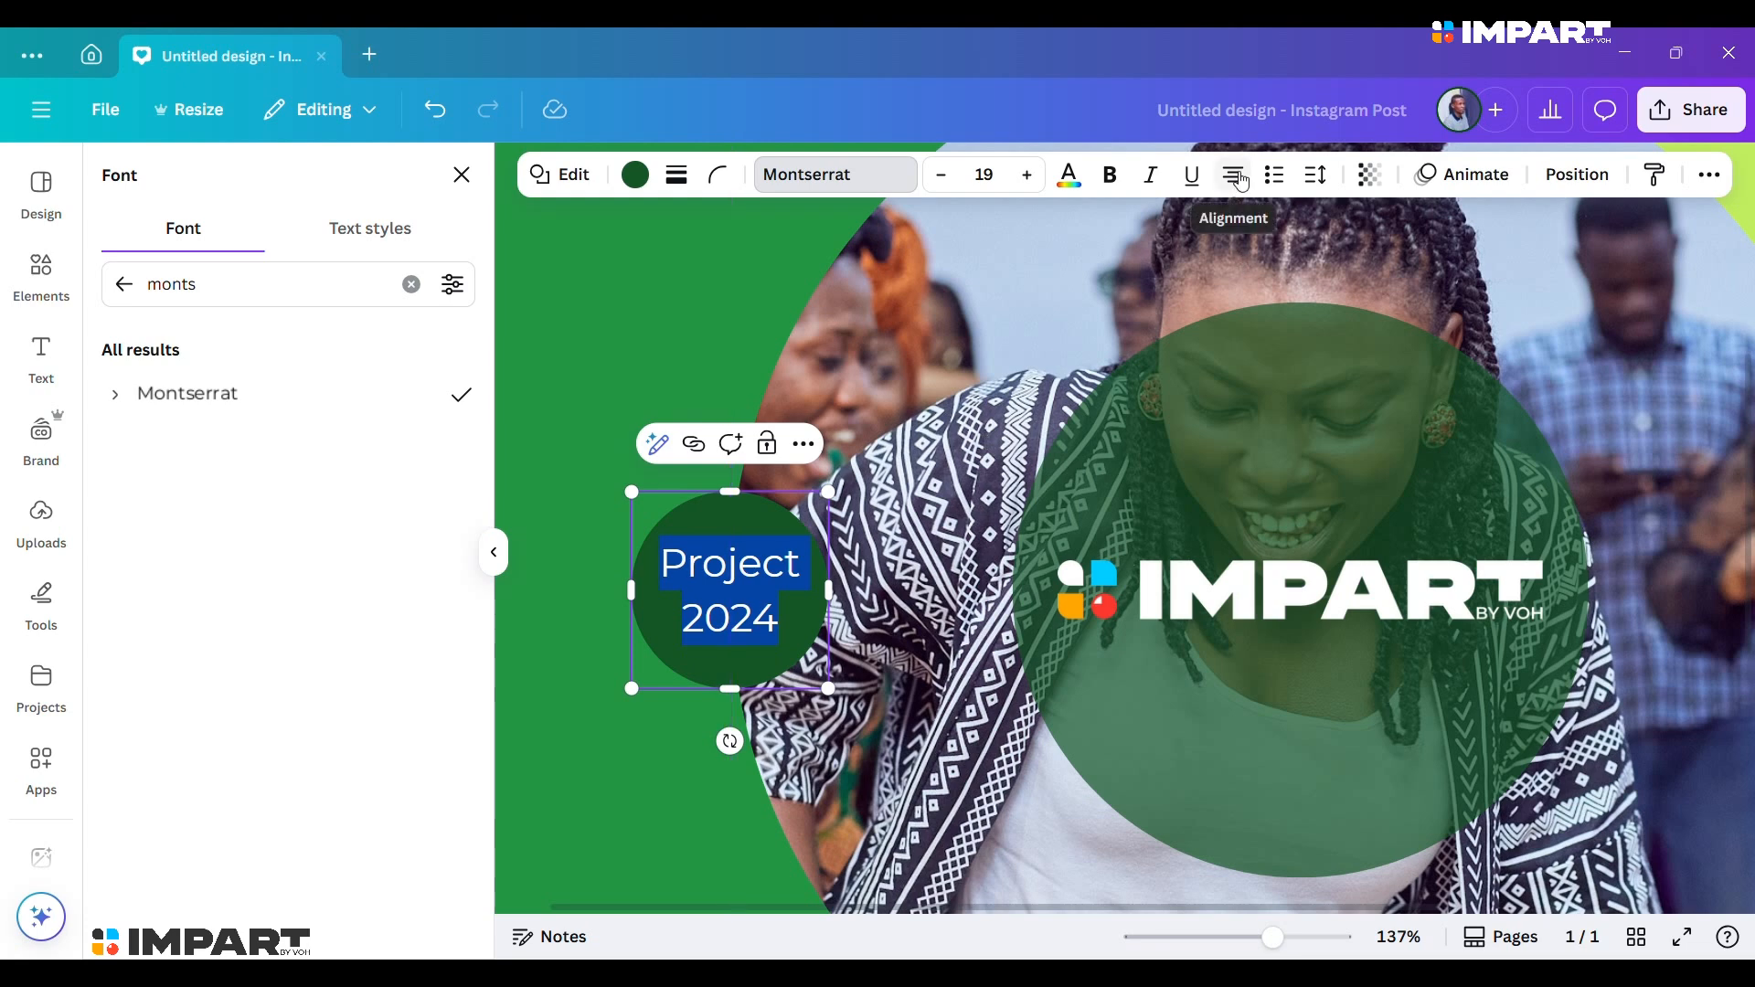
pyautogui.click(1235, 177)
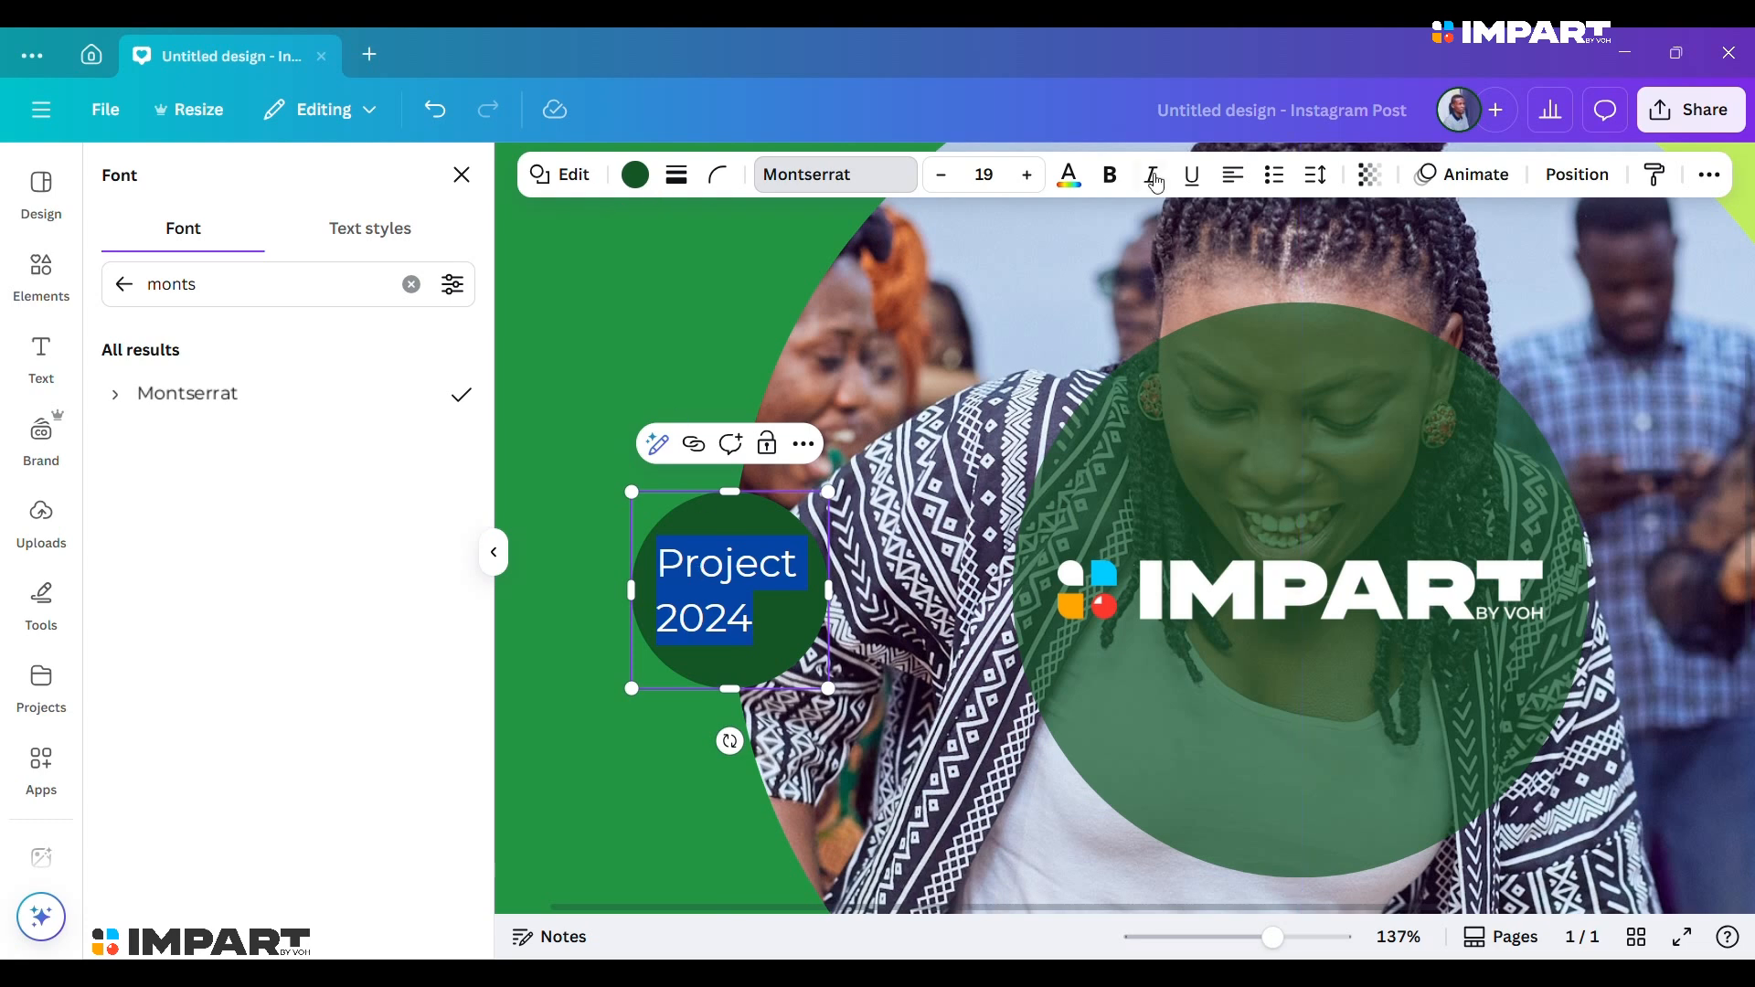
pyautogui.click(1111, 178)
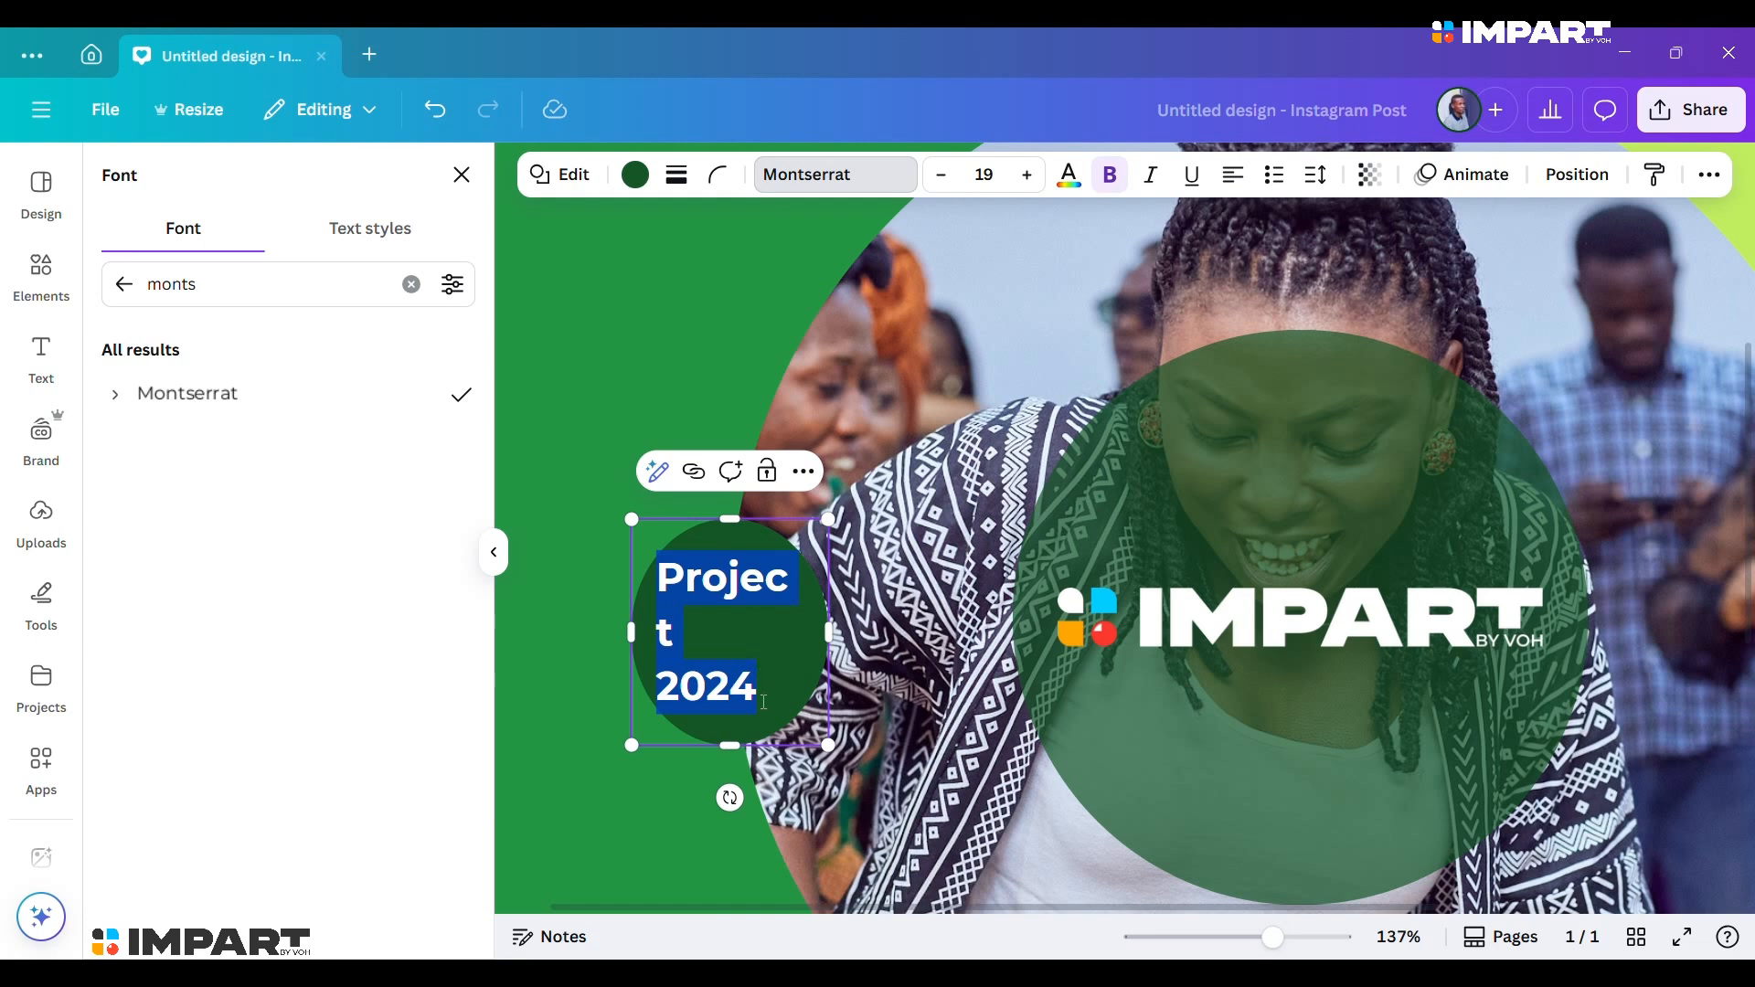
pyautogui.scroll(-2, 707, 586)
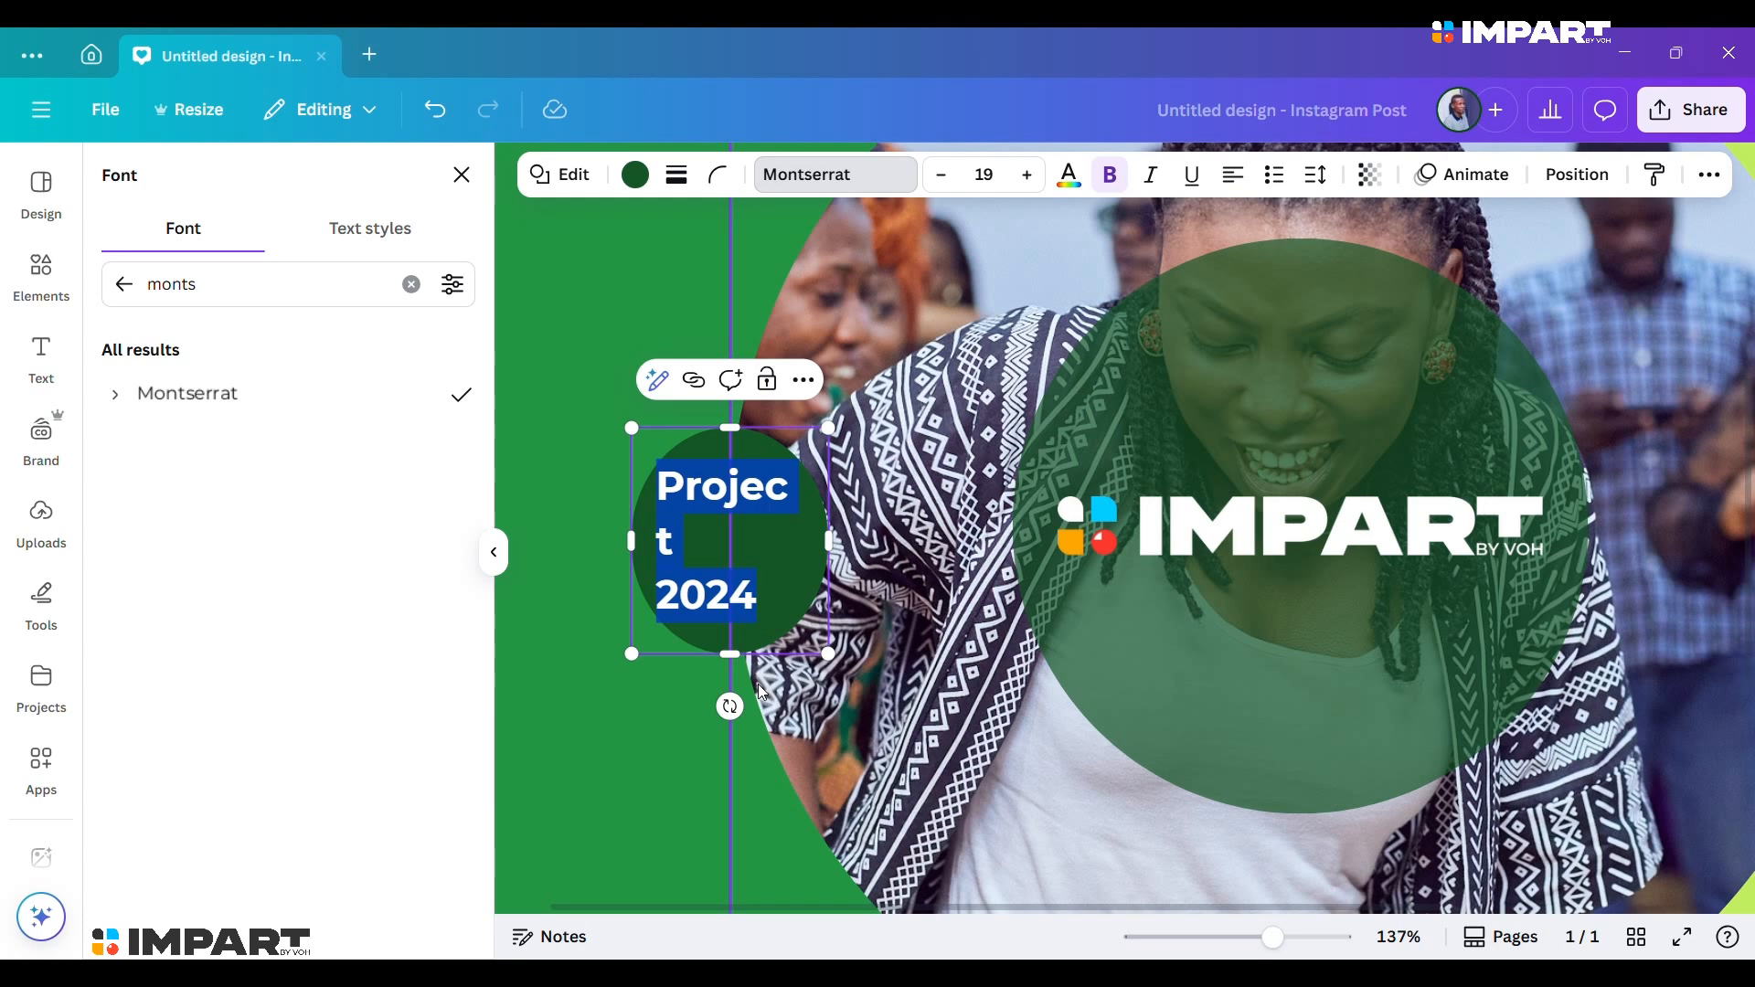
pyautogui.click(944, 176)
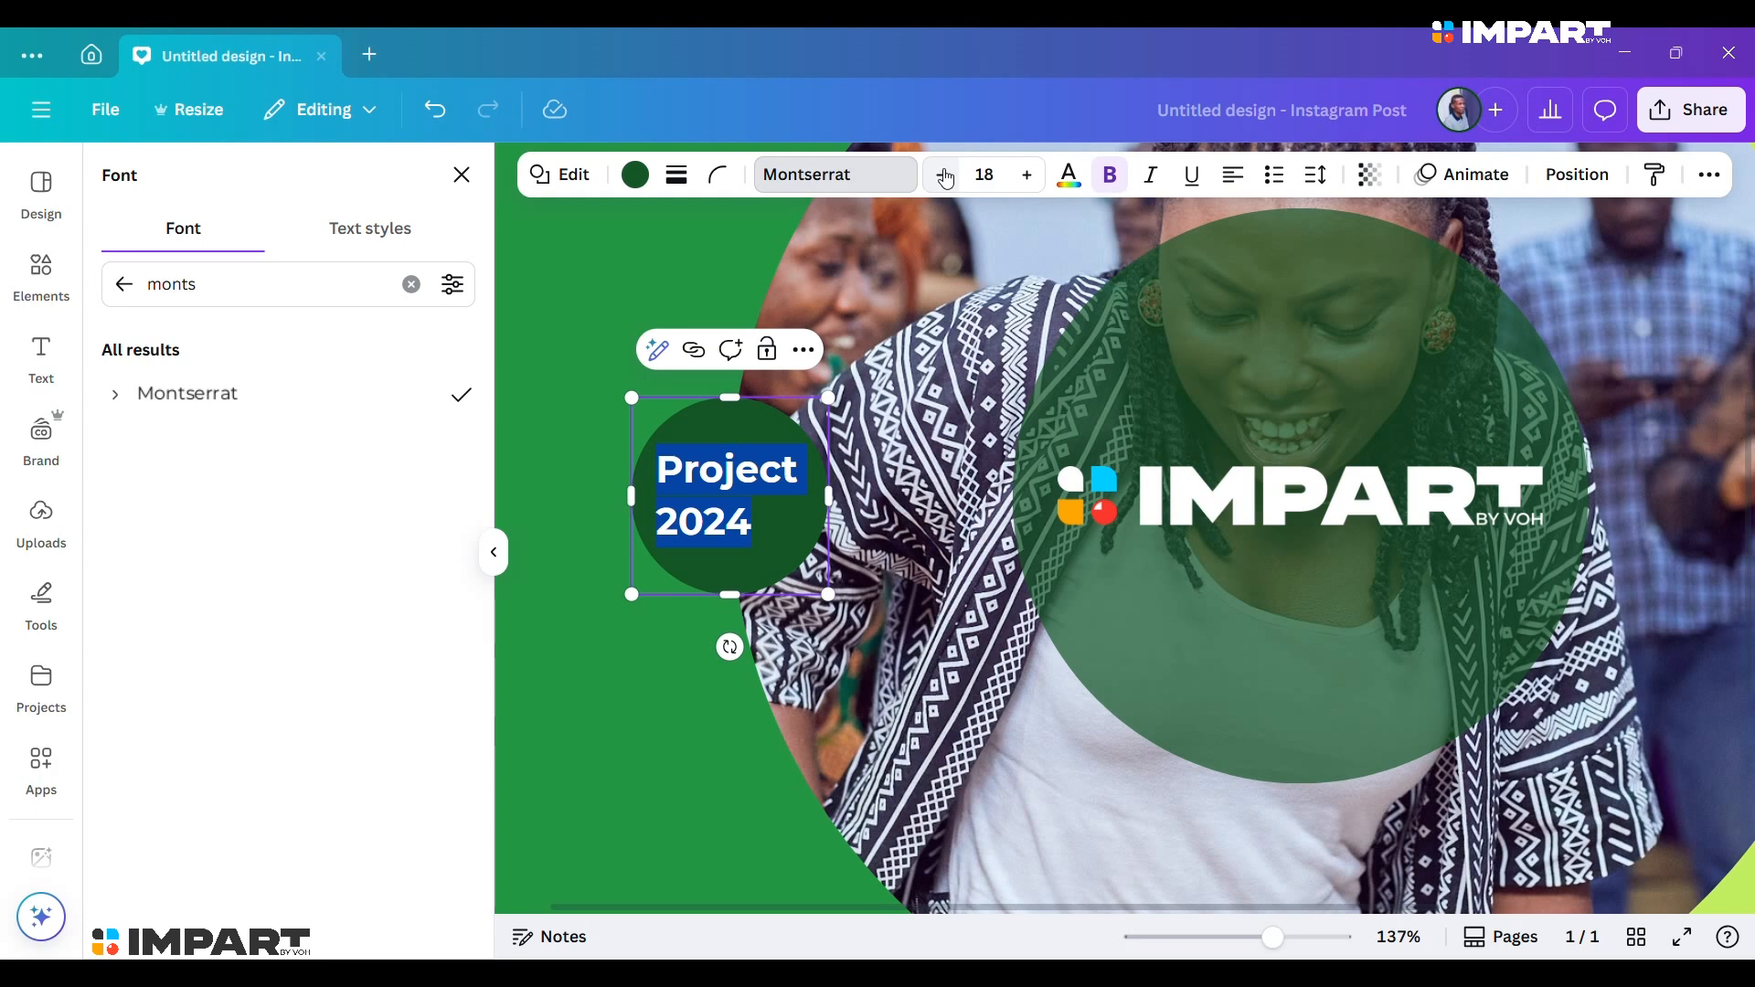
# Reduce the "Project 2024" text in the small circle to font size 16.
pyautogui.click(944, 176)
pyautogui.click(945, 176)
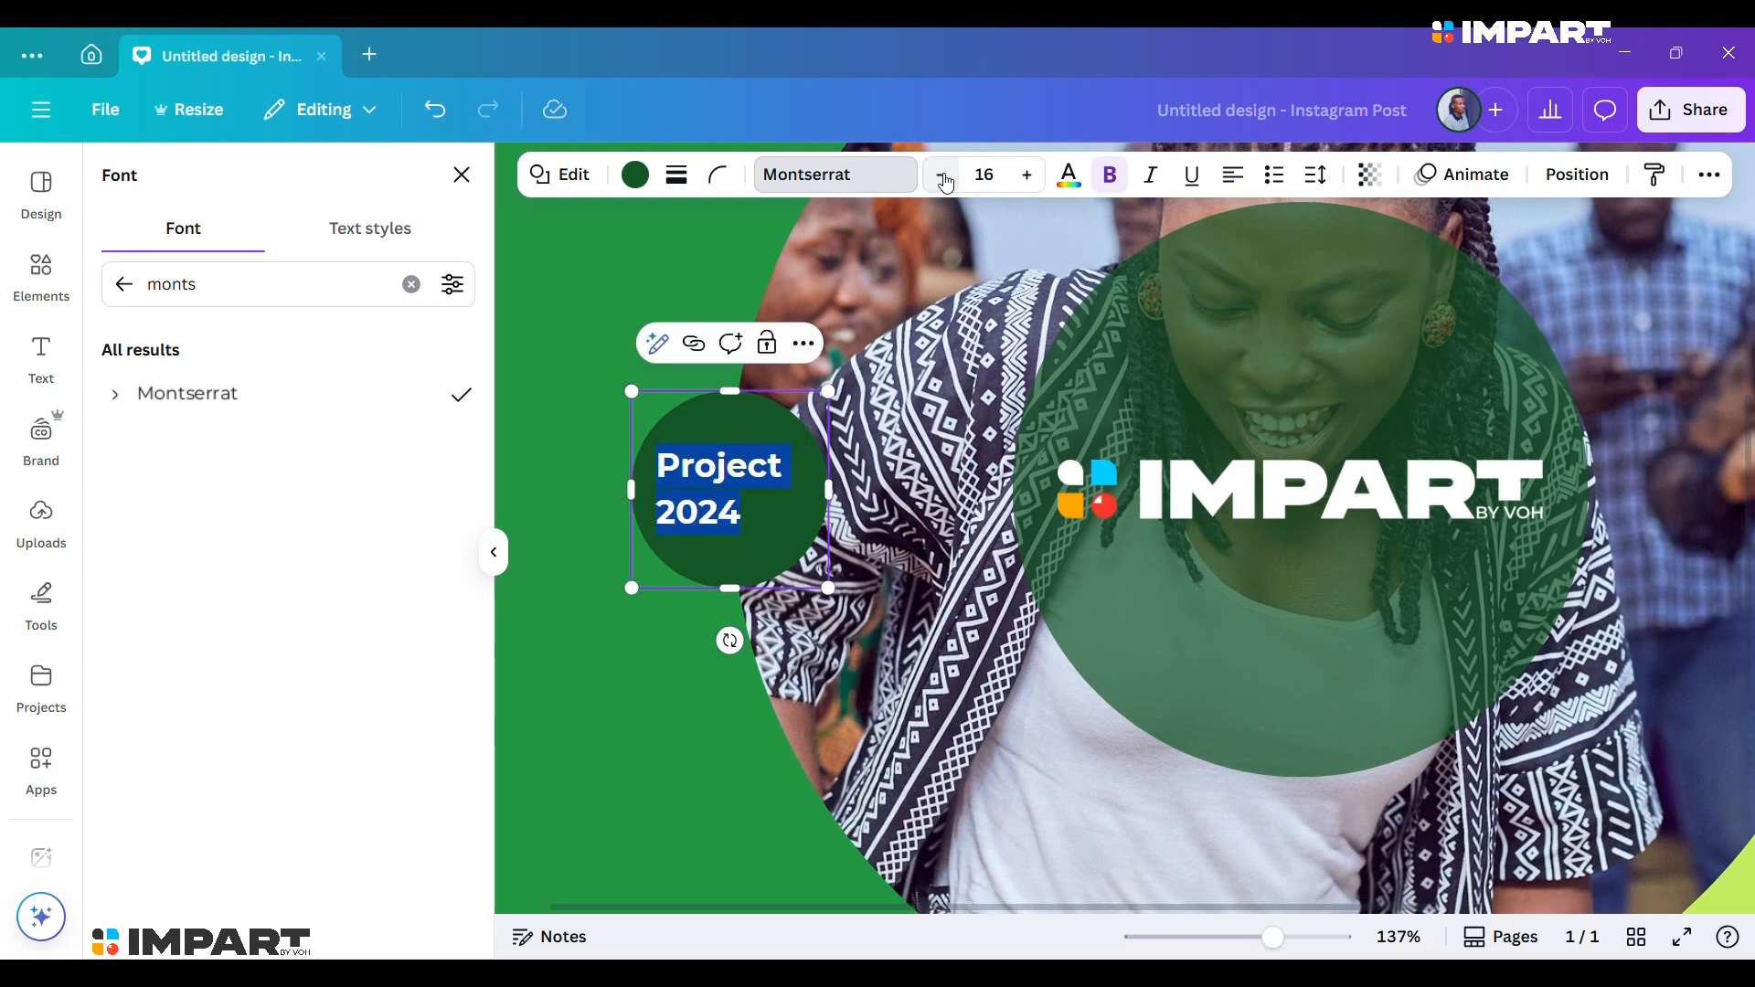
pyautogui.press('Escape')
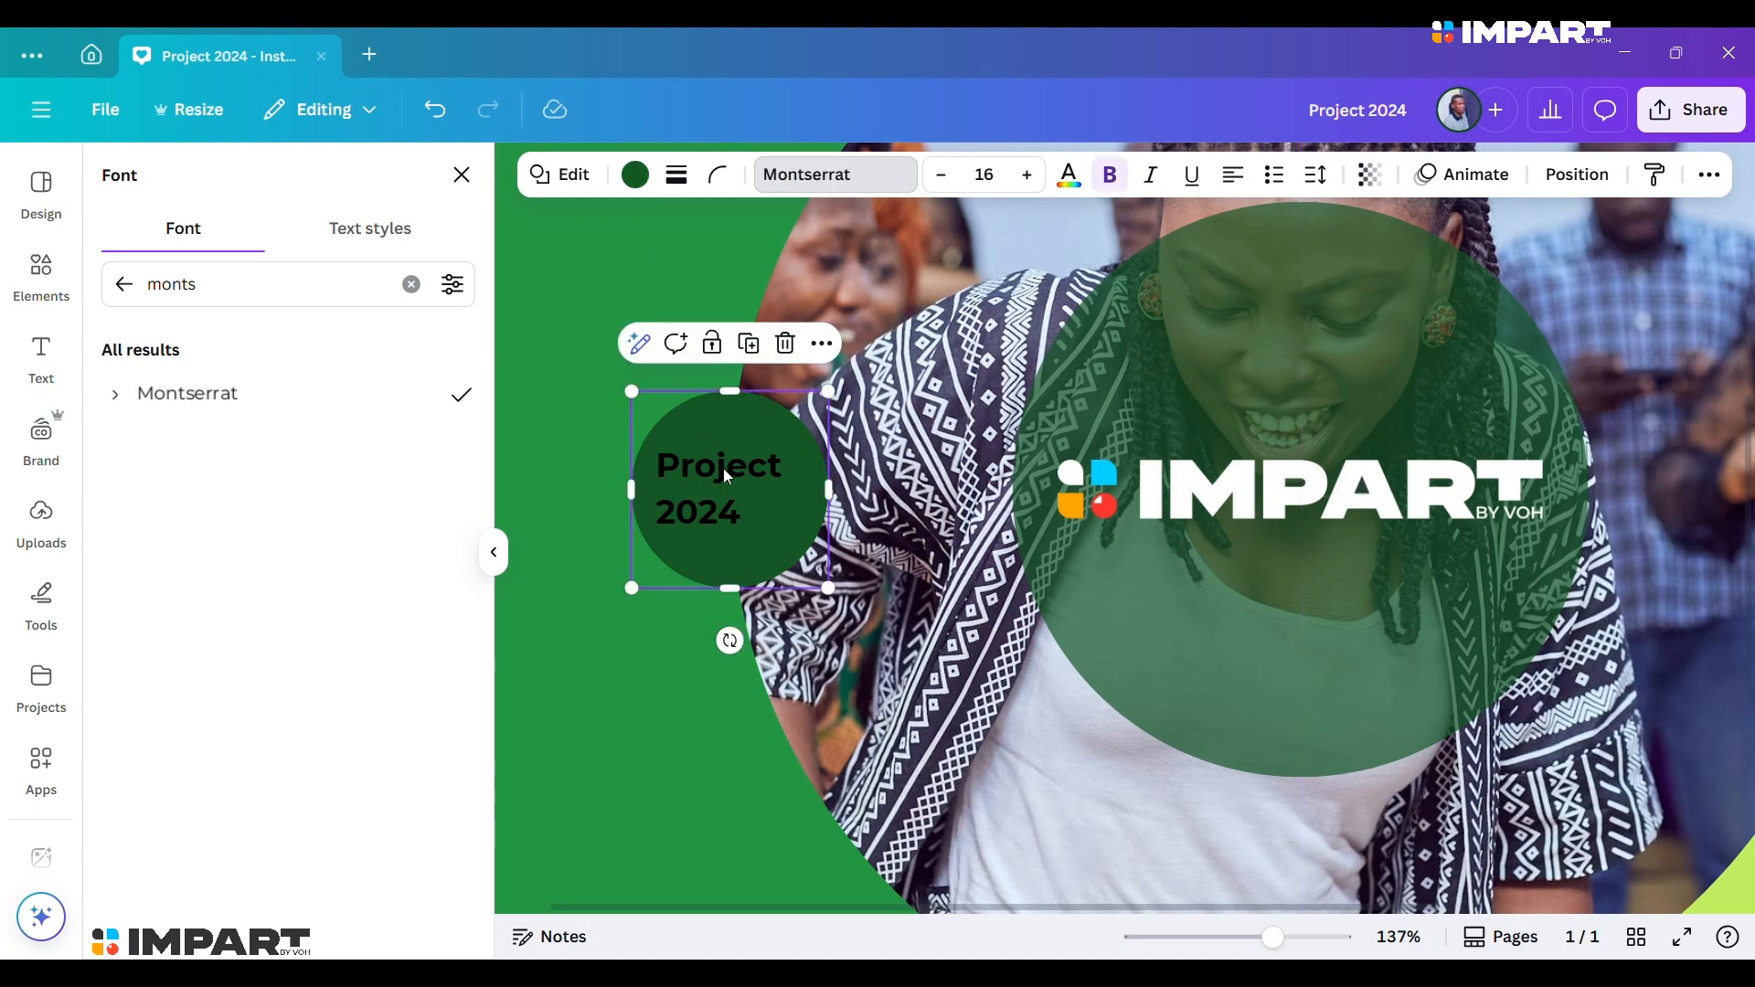
# Delete all the text inside the small dark green circle.
pyautogui.click(752, 521)
pyautogui.moveTo(759, 524); pyautogui.dragTo(659, 464)
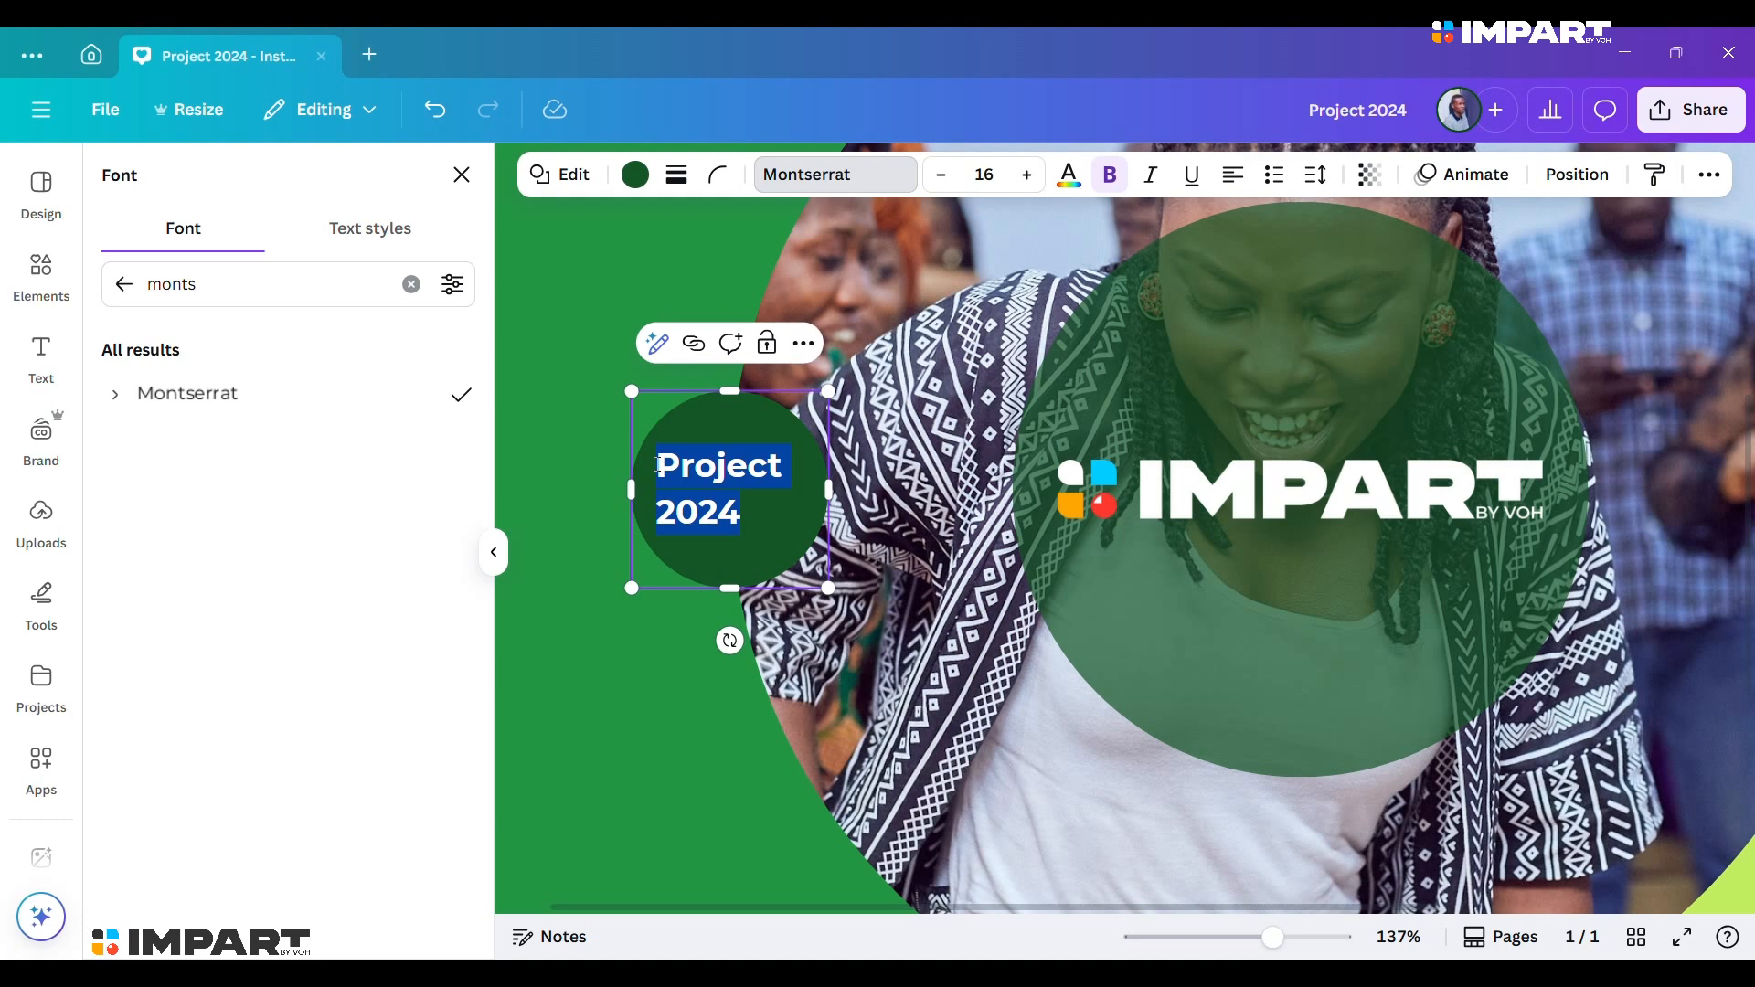
pyautogui.press('BackSpace')
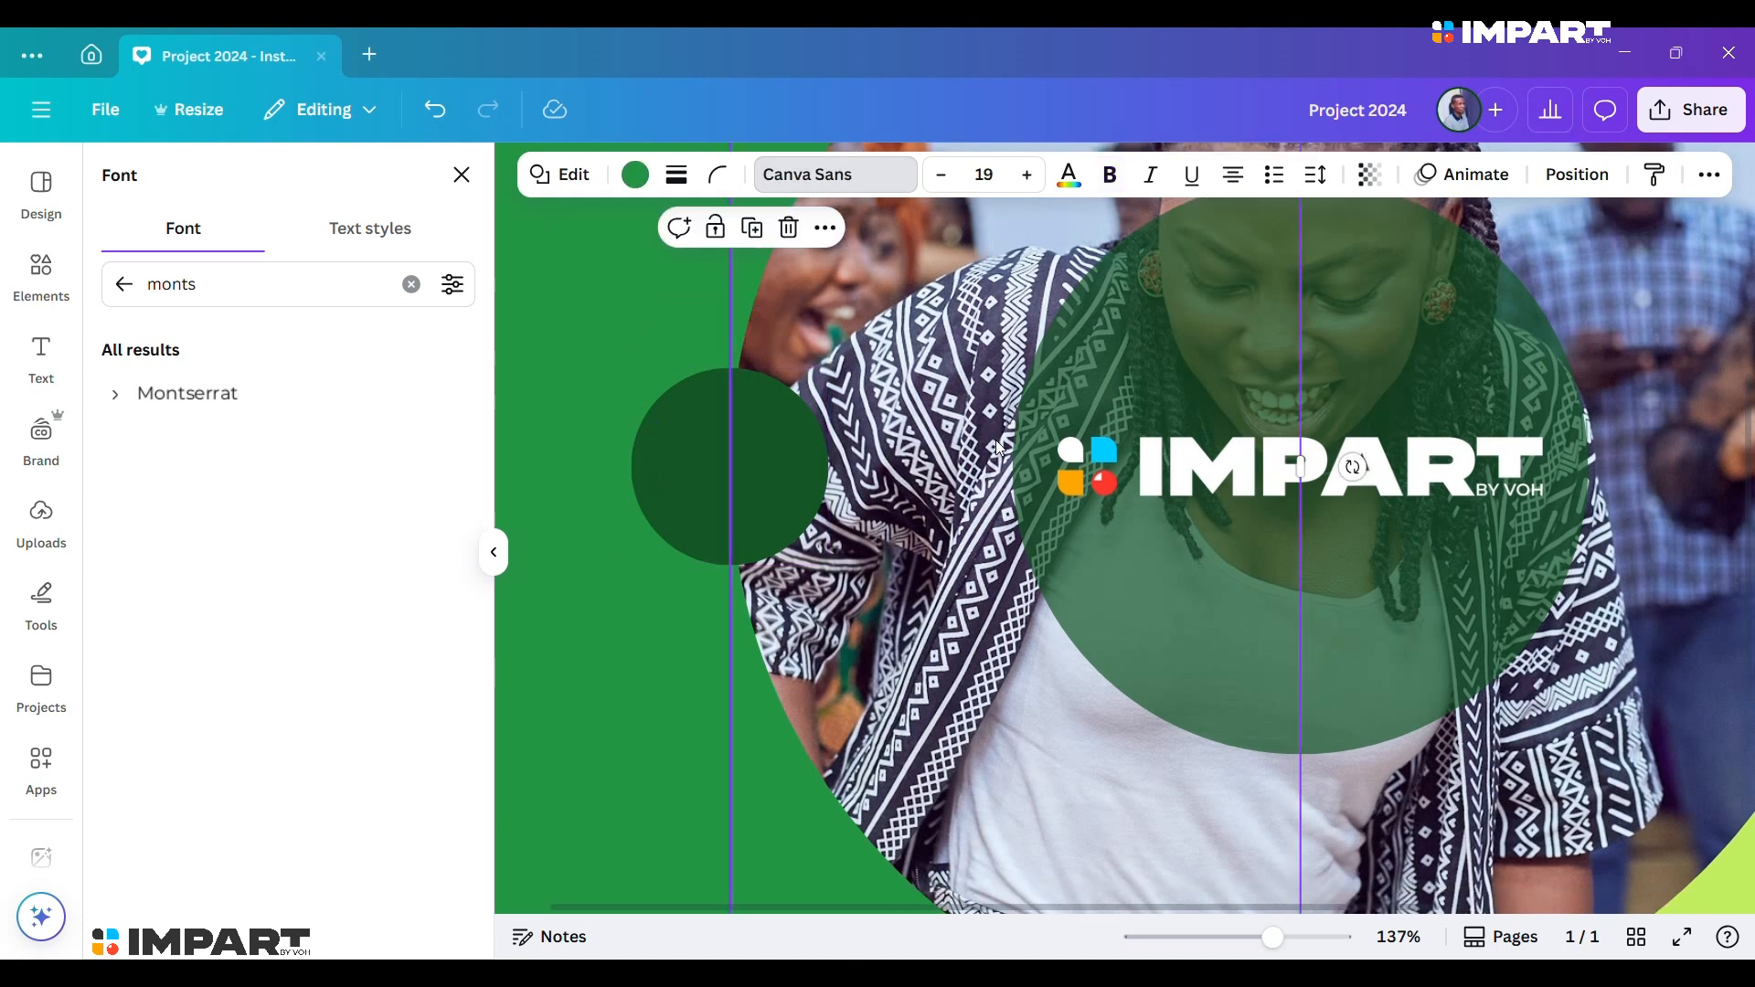
# Add a separate subheading text box, scale it down to about size 13.9 and place it over the small circle.
pyautogui.click(35, 352)
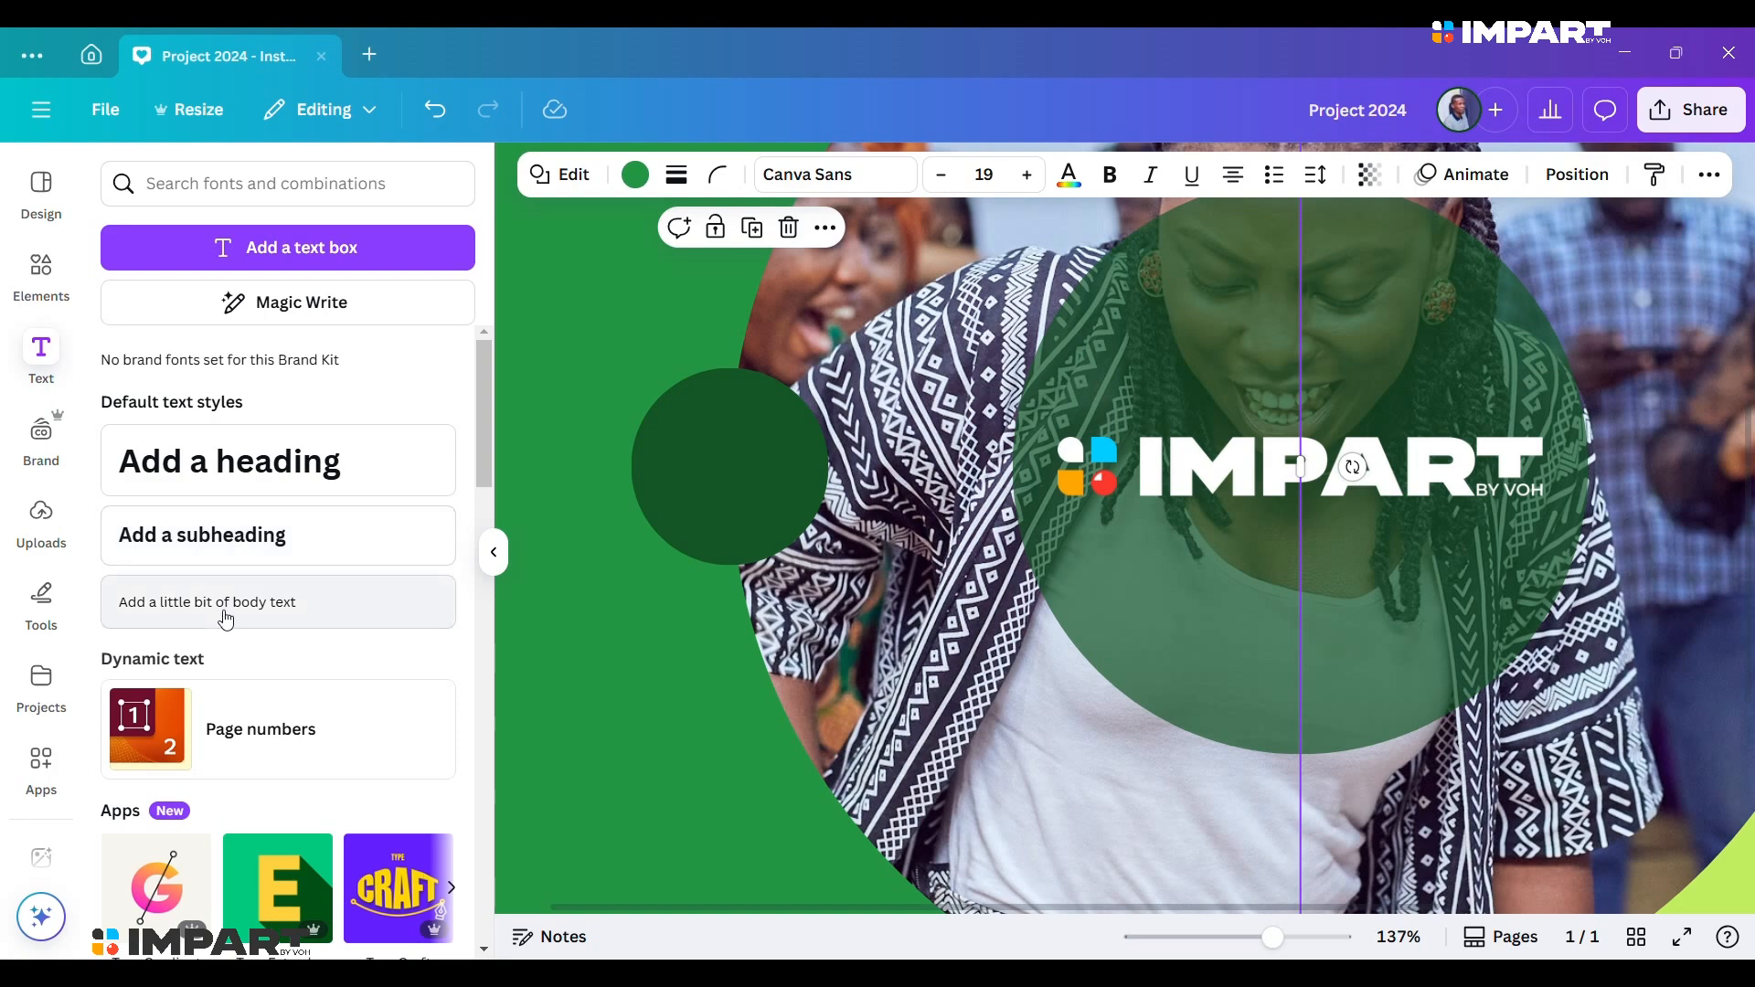
pyautogui.click(255, 538)
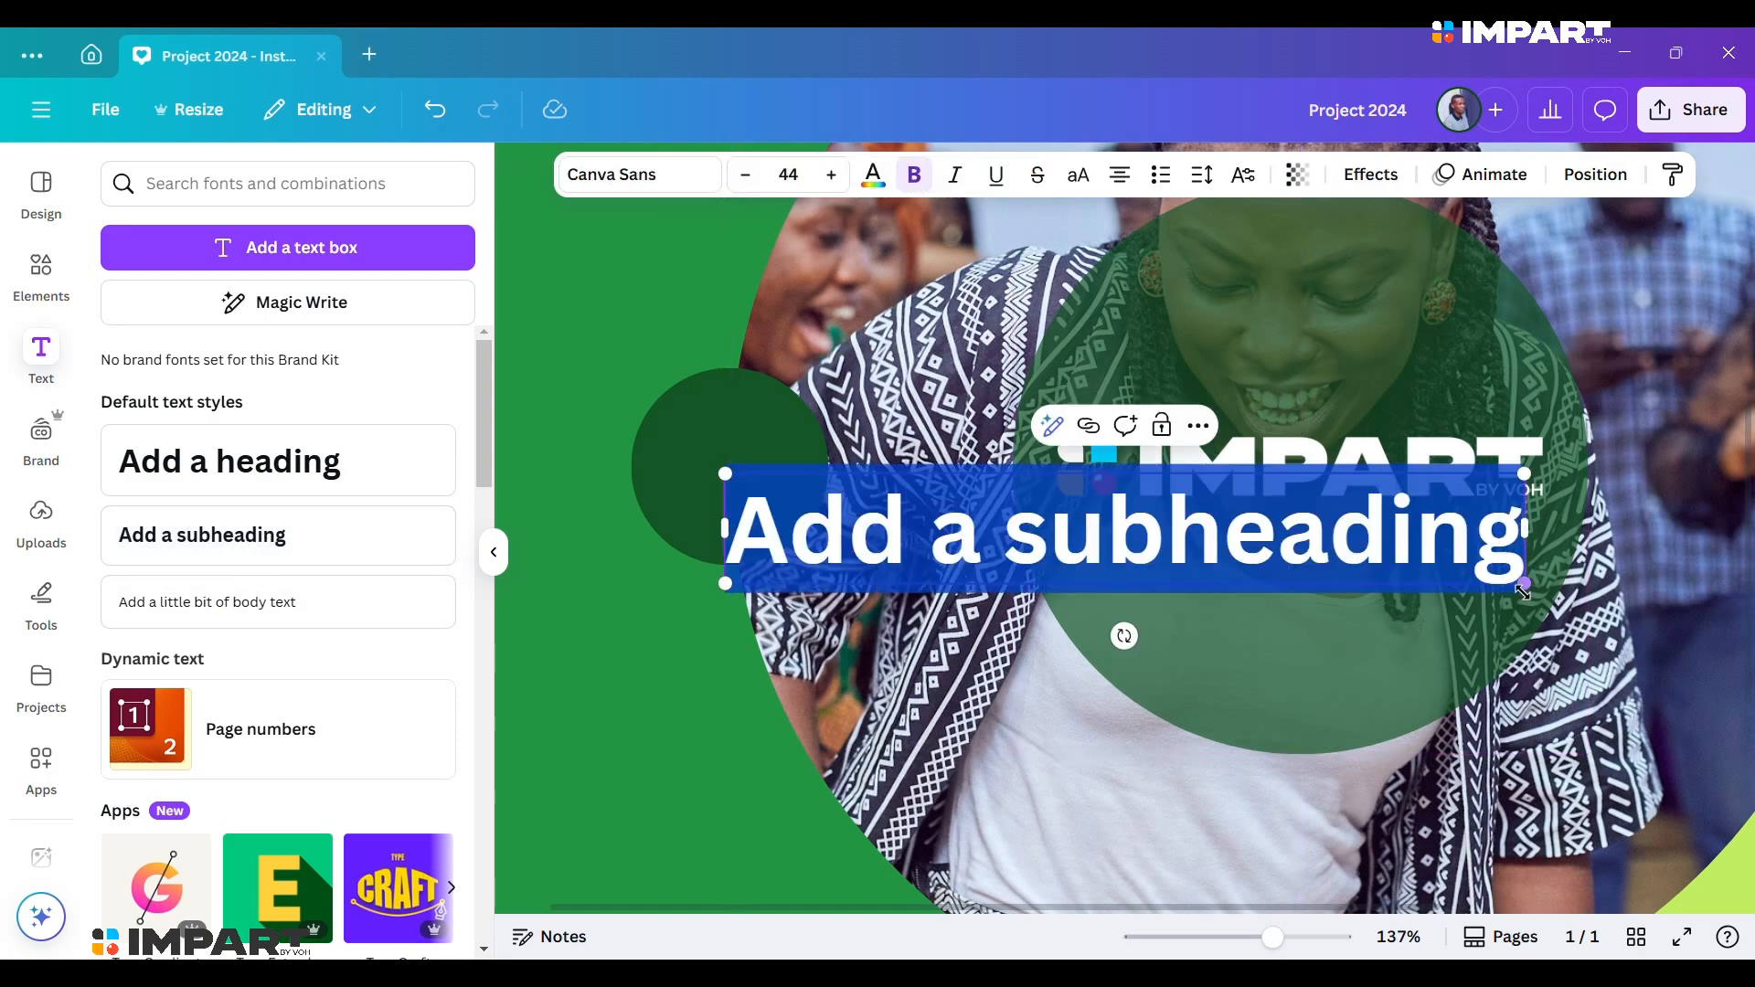
pyautogui.moveTo(1521, 586); pyautogui.dragTo(982, 511)
pyautogui.moveTo(859, 541); pyautogui.dragTo(810, 500)
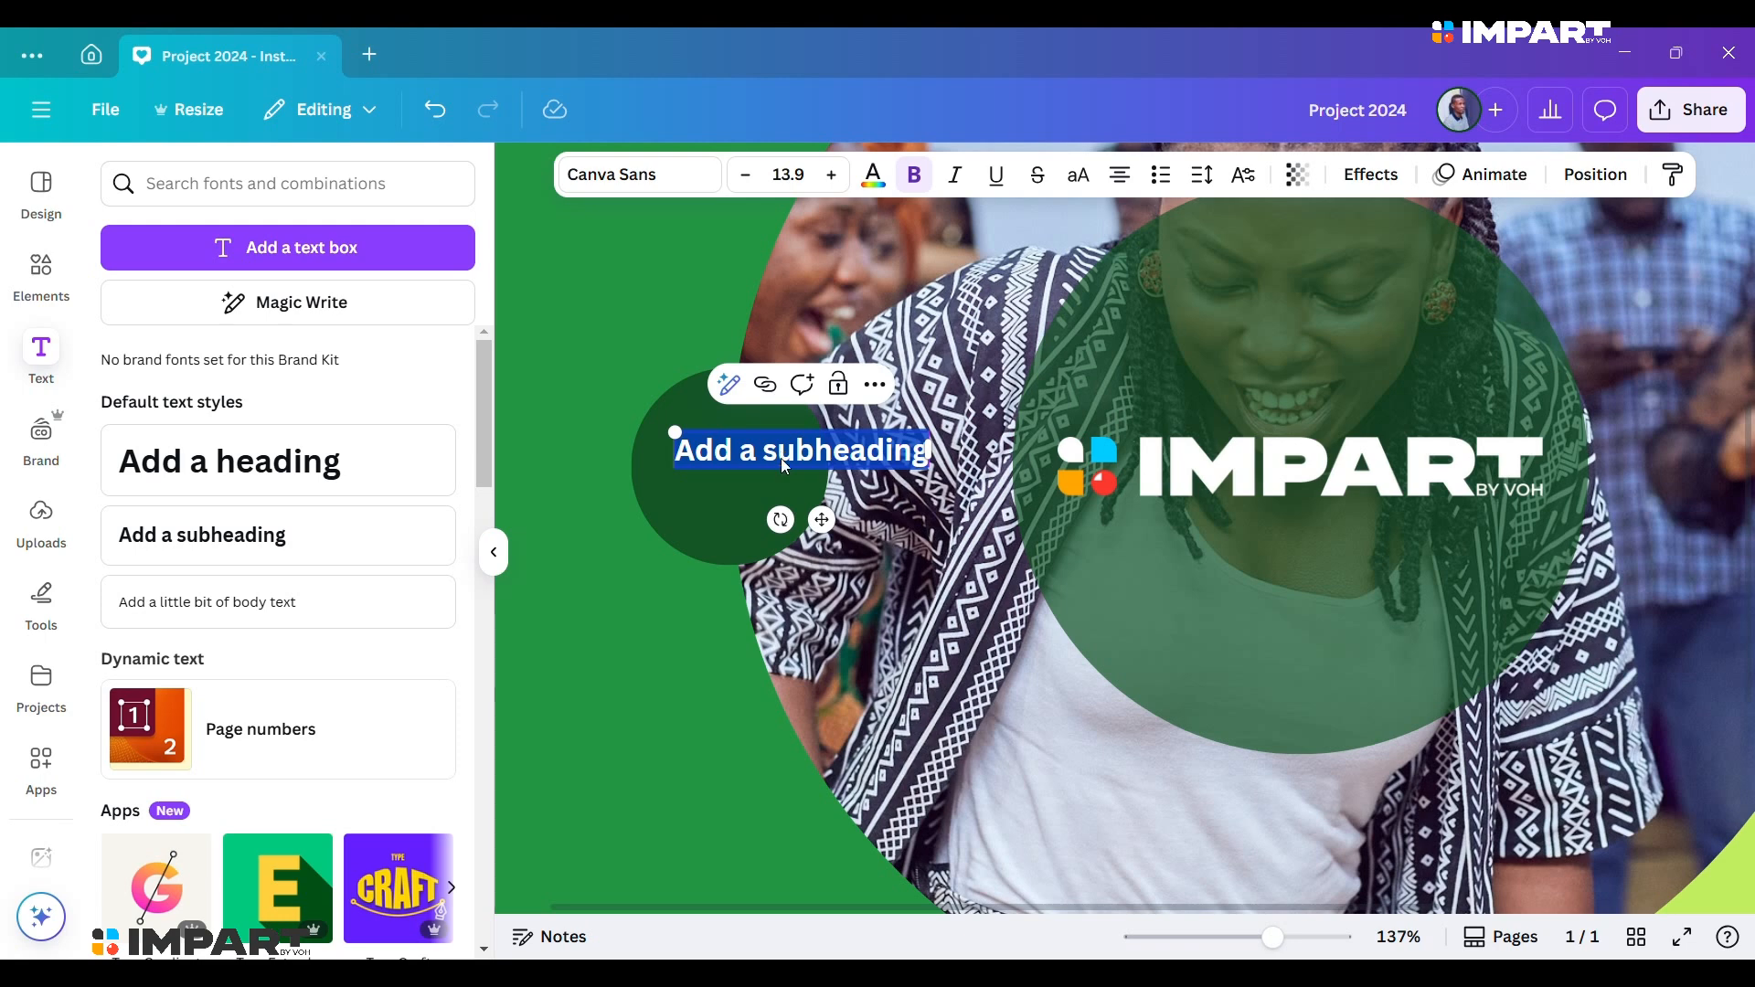
# Replace the subheading text with "Project 2024" on two lines and left-align it.
pyautogui.write('Project')
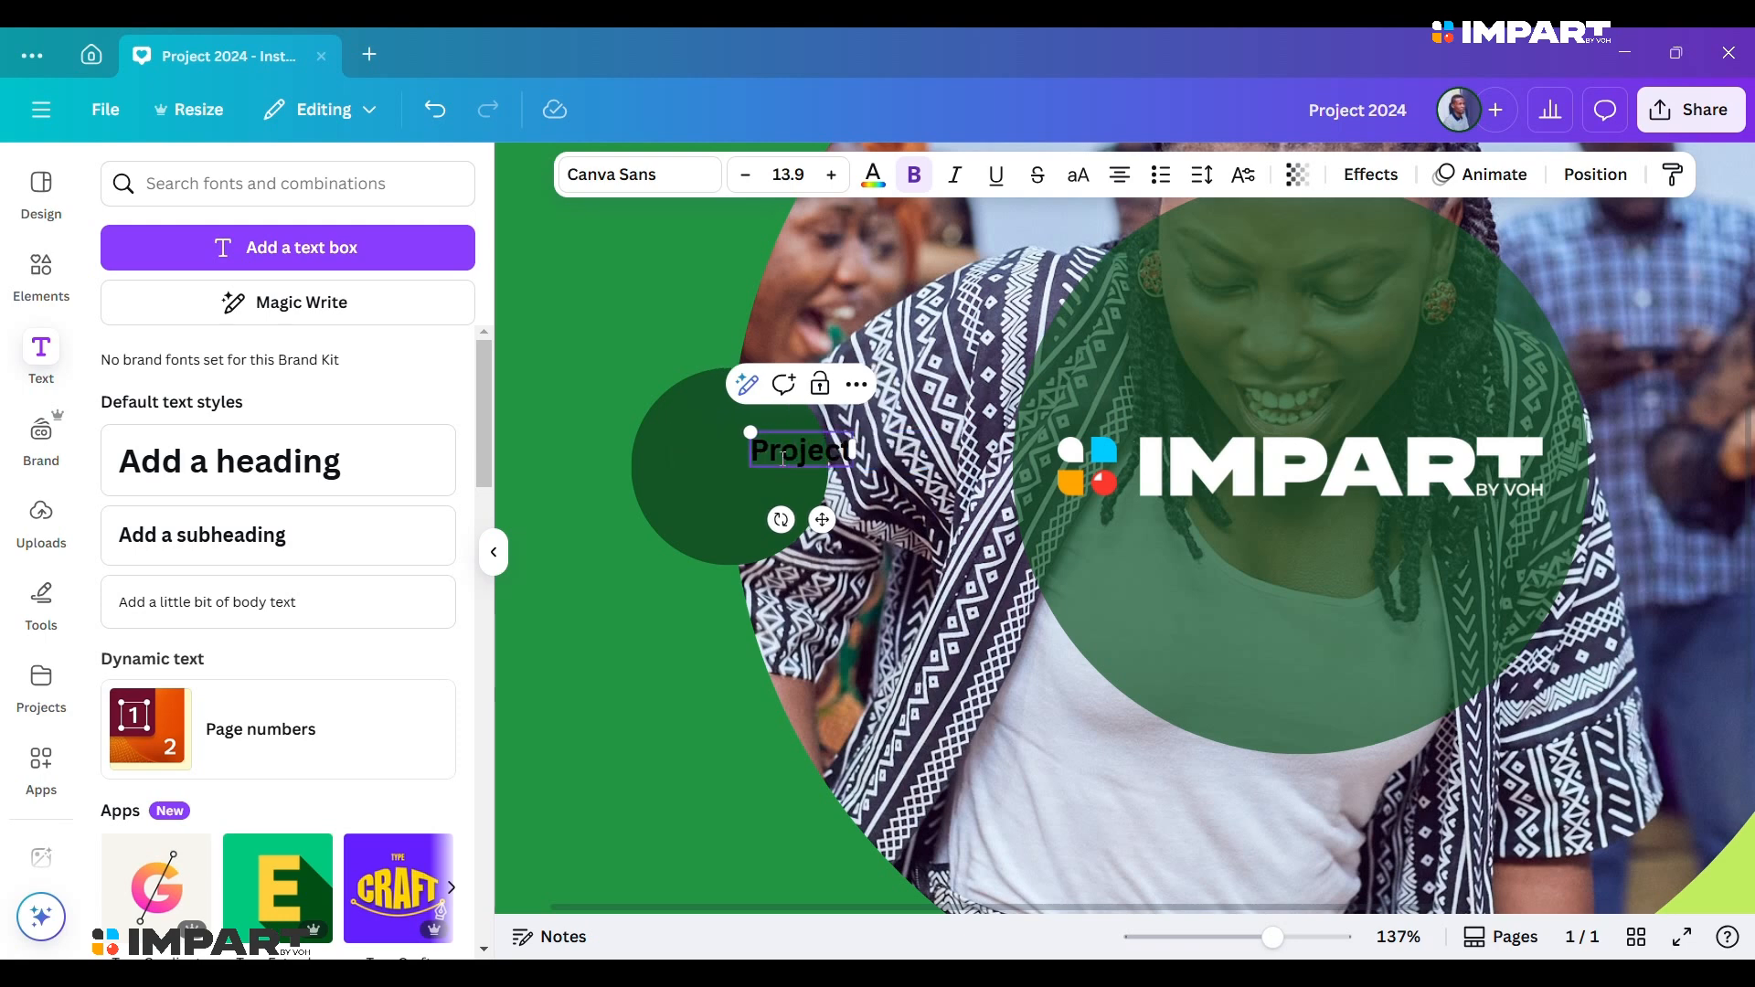
pyautogui.write(' 2024')
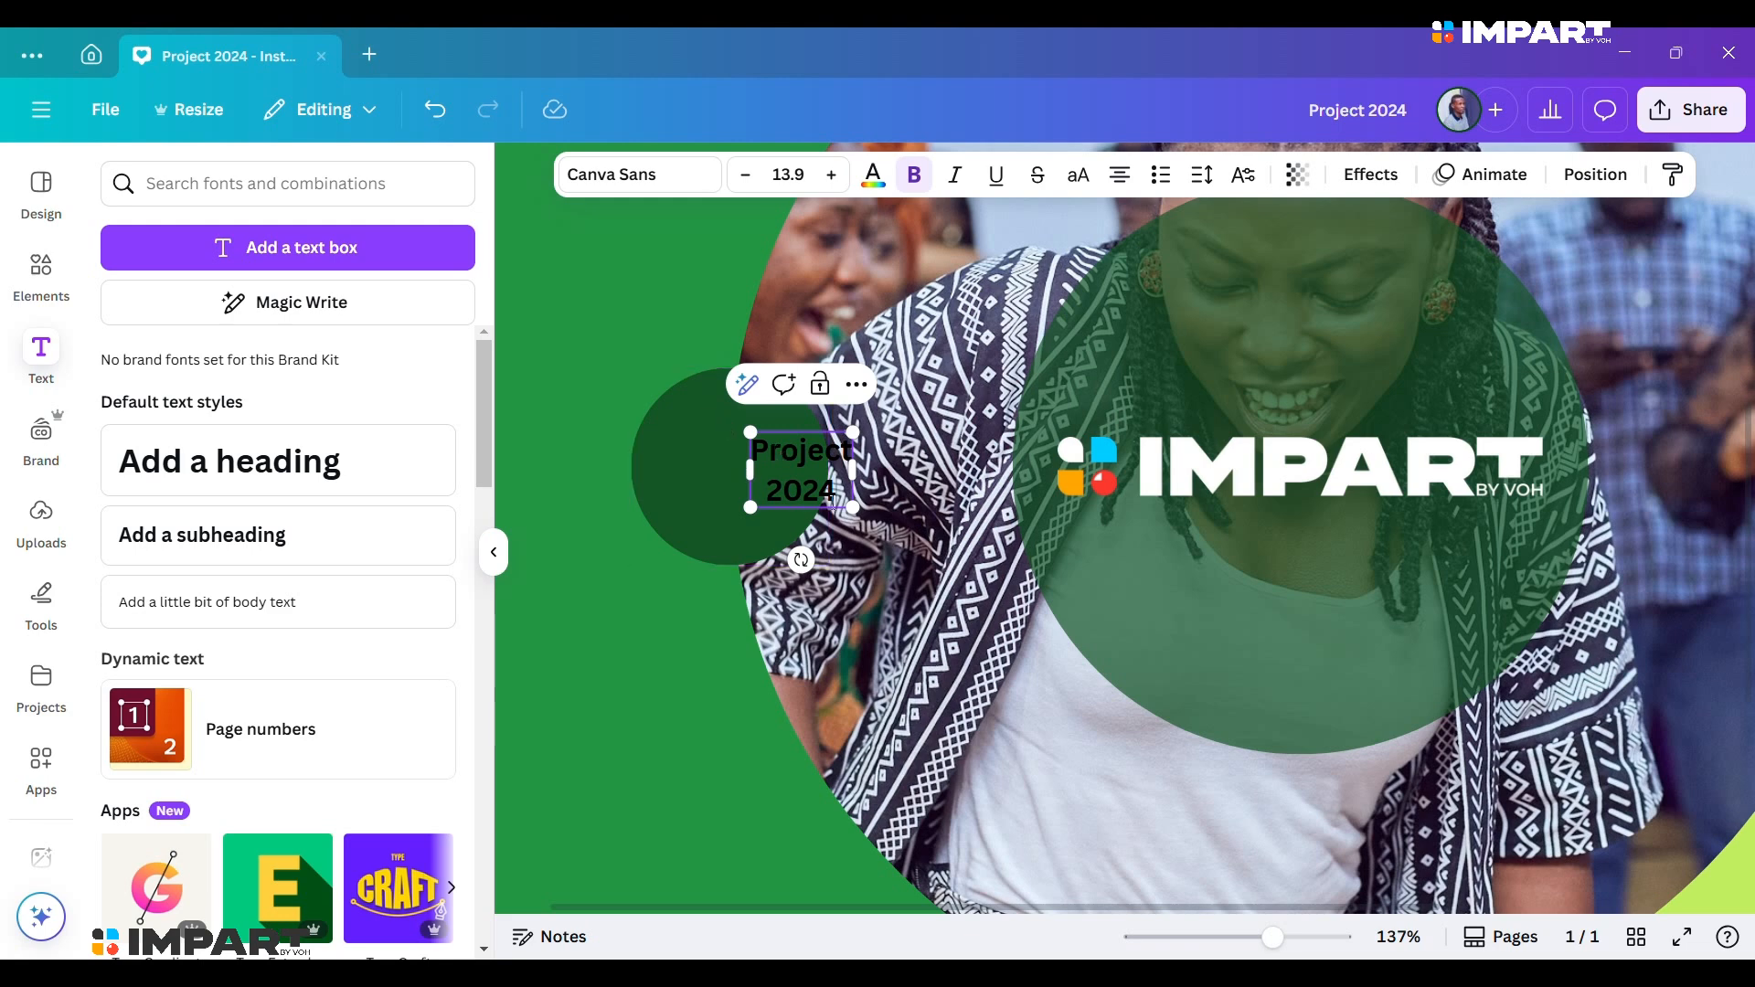
pyautogui.hotkey('ctrl', 'a')
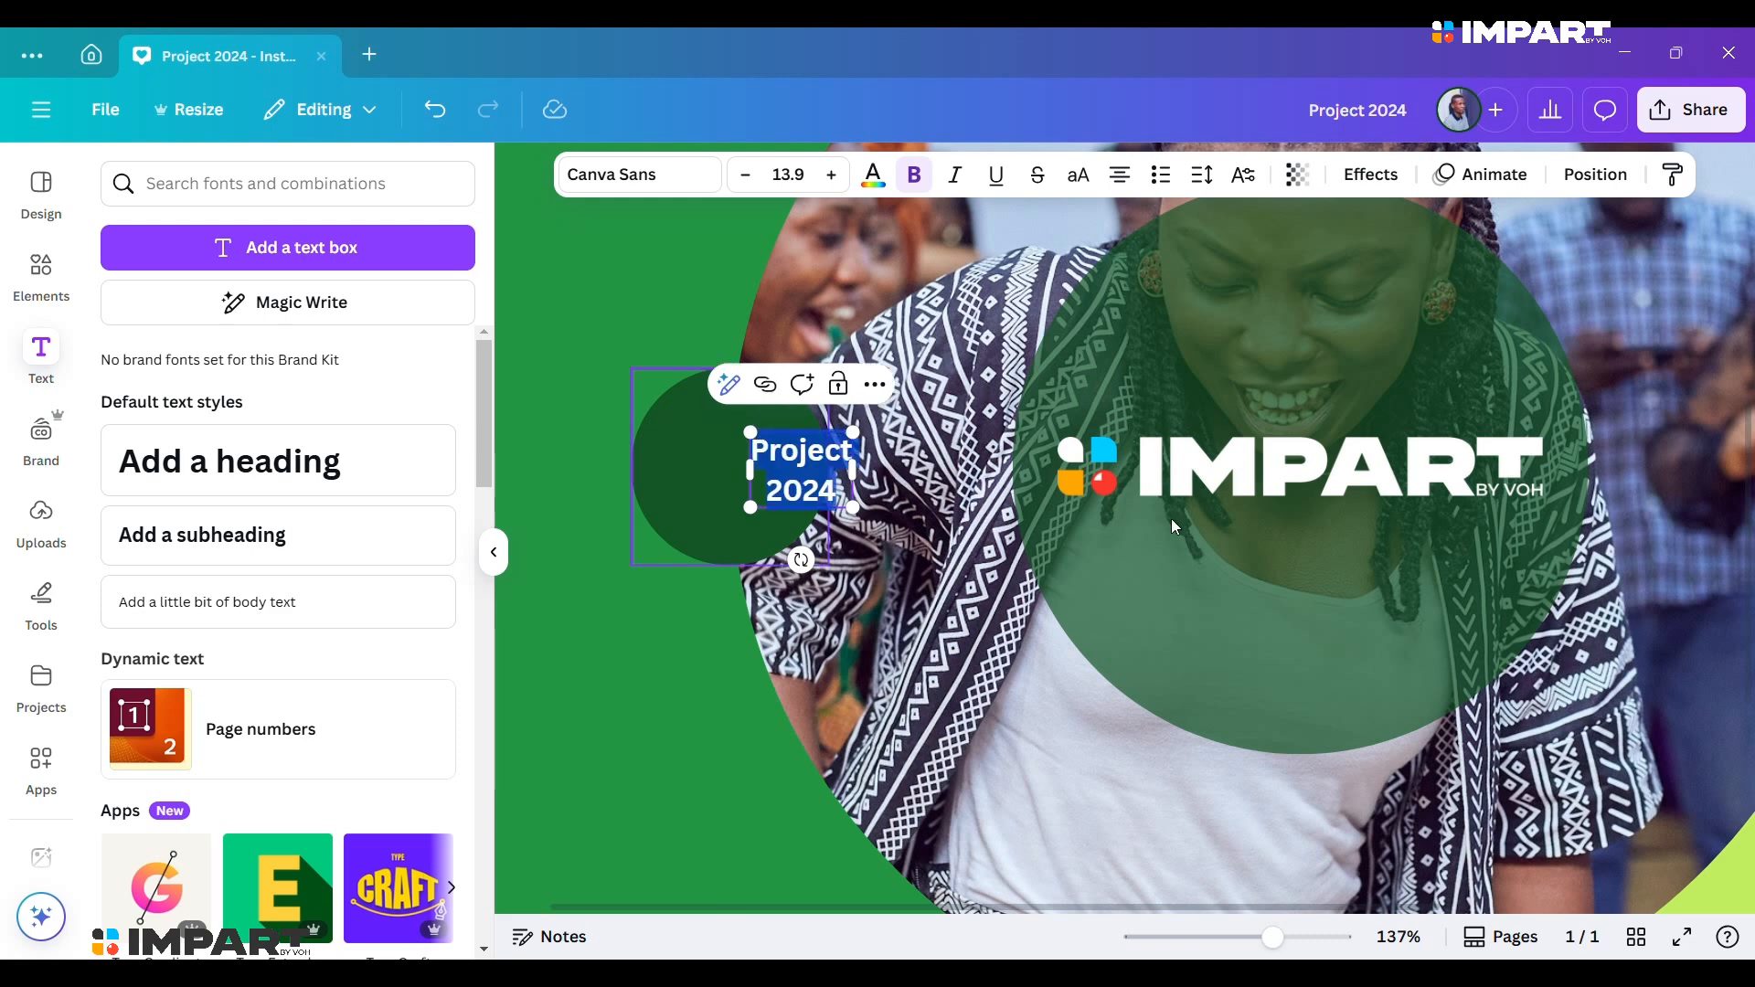
pyautogui.click(1120, 173)
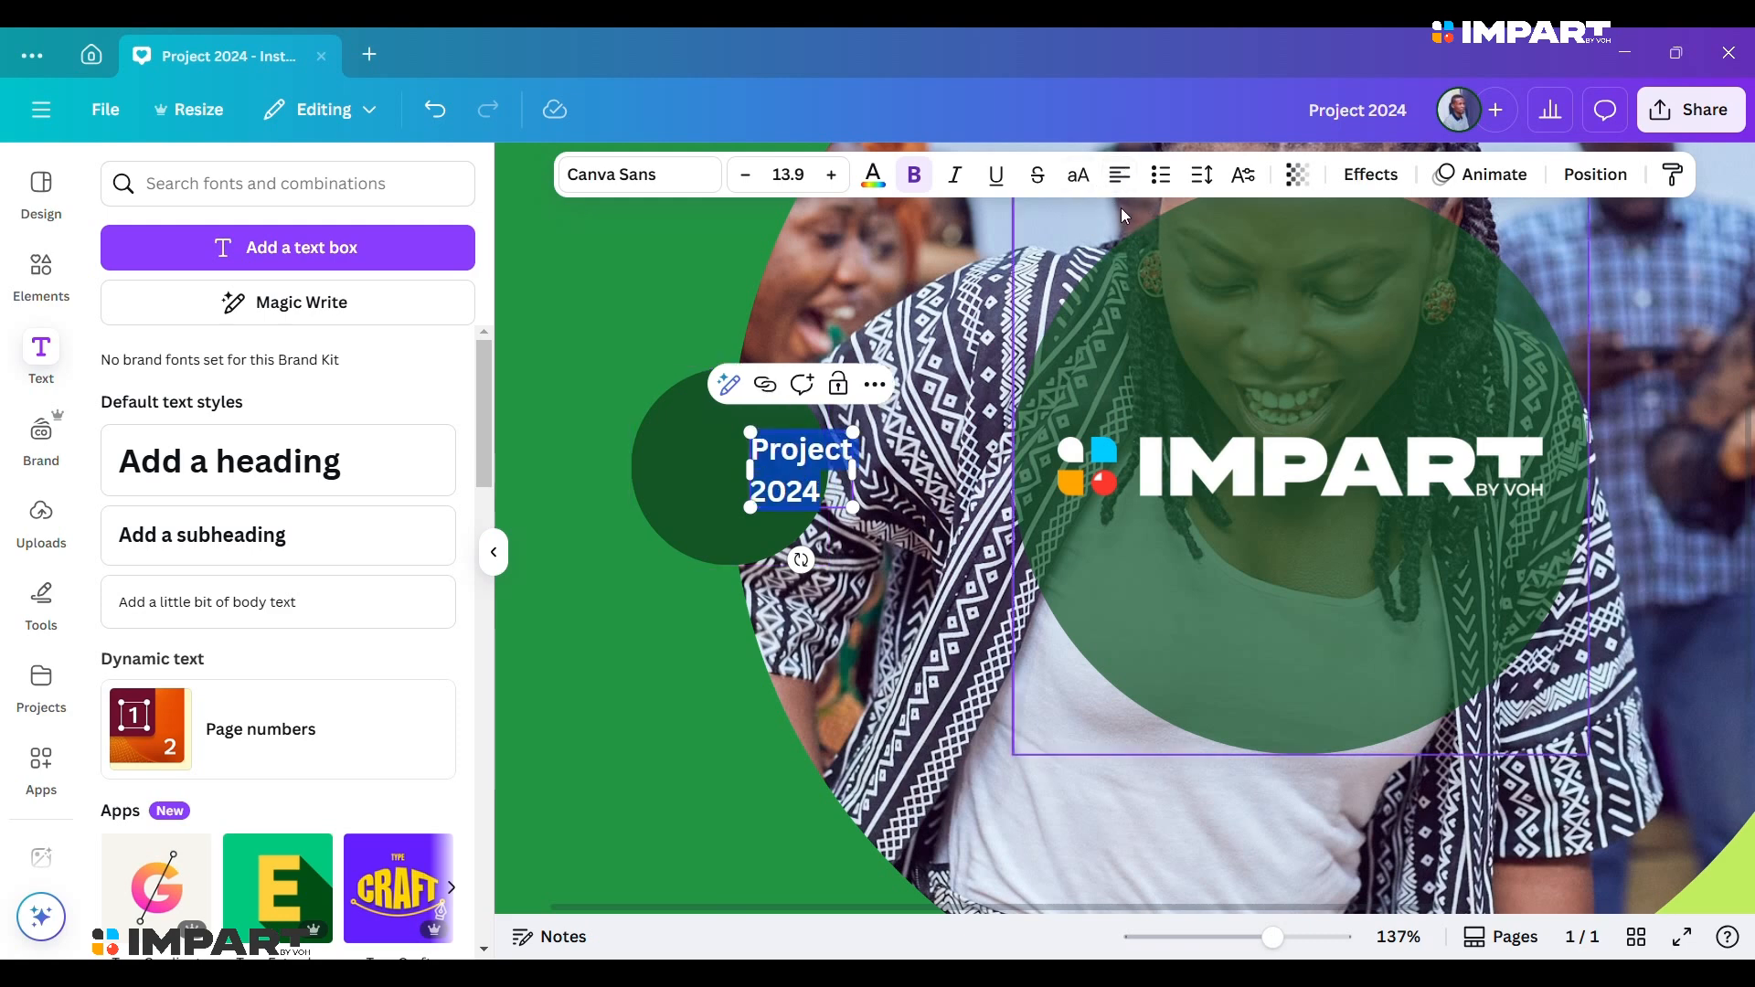
# Center the "Project 2024" text box in the small circle and enlarge it to about size 17.8.
pyautogui.click(662, 512)
pyautogui.click(780, 459)
pyautogui.moveTo(813, 497); pyautogui.dragTo(741, 489)
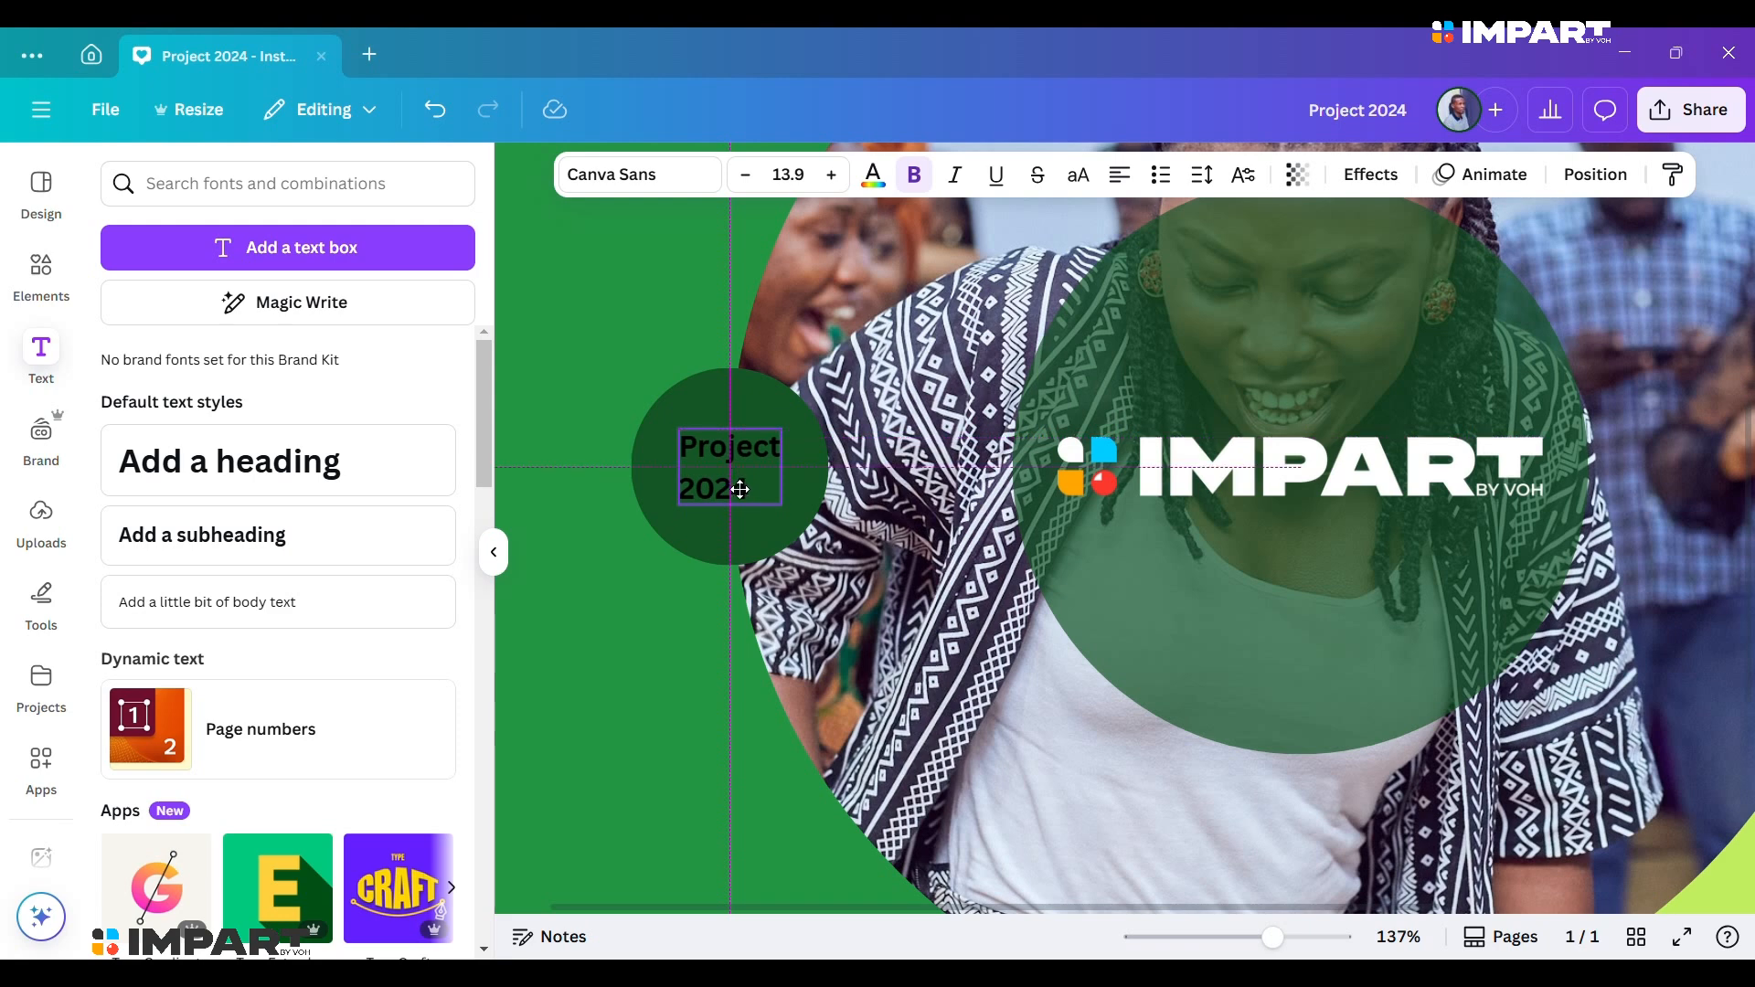
pyautogui.moveTo(741, 489); pyautogui.dragTo(741, 489)
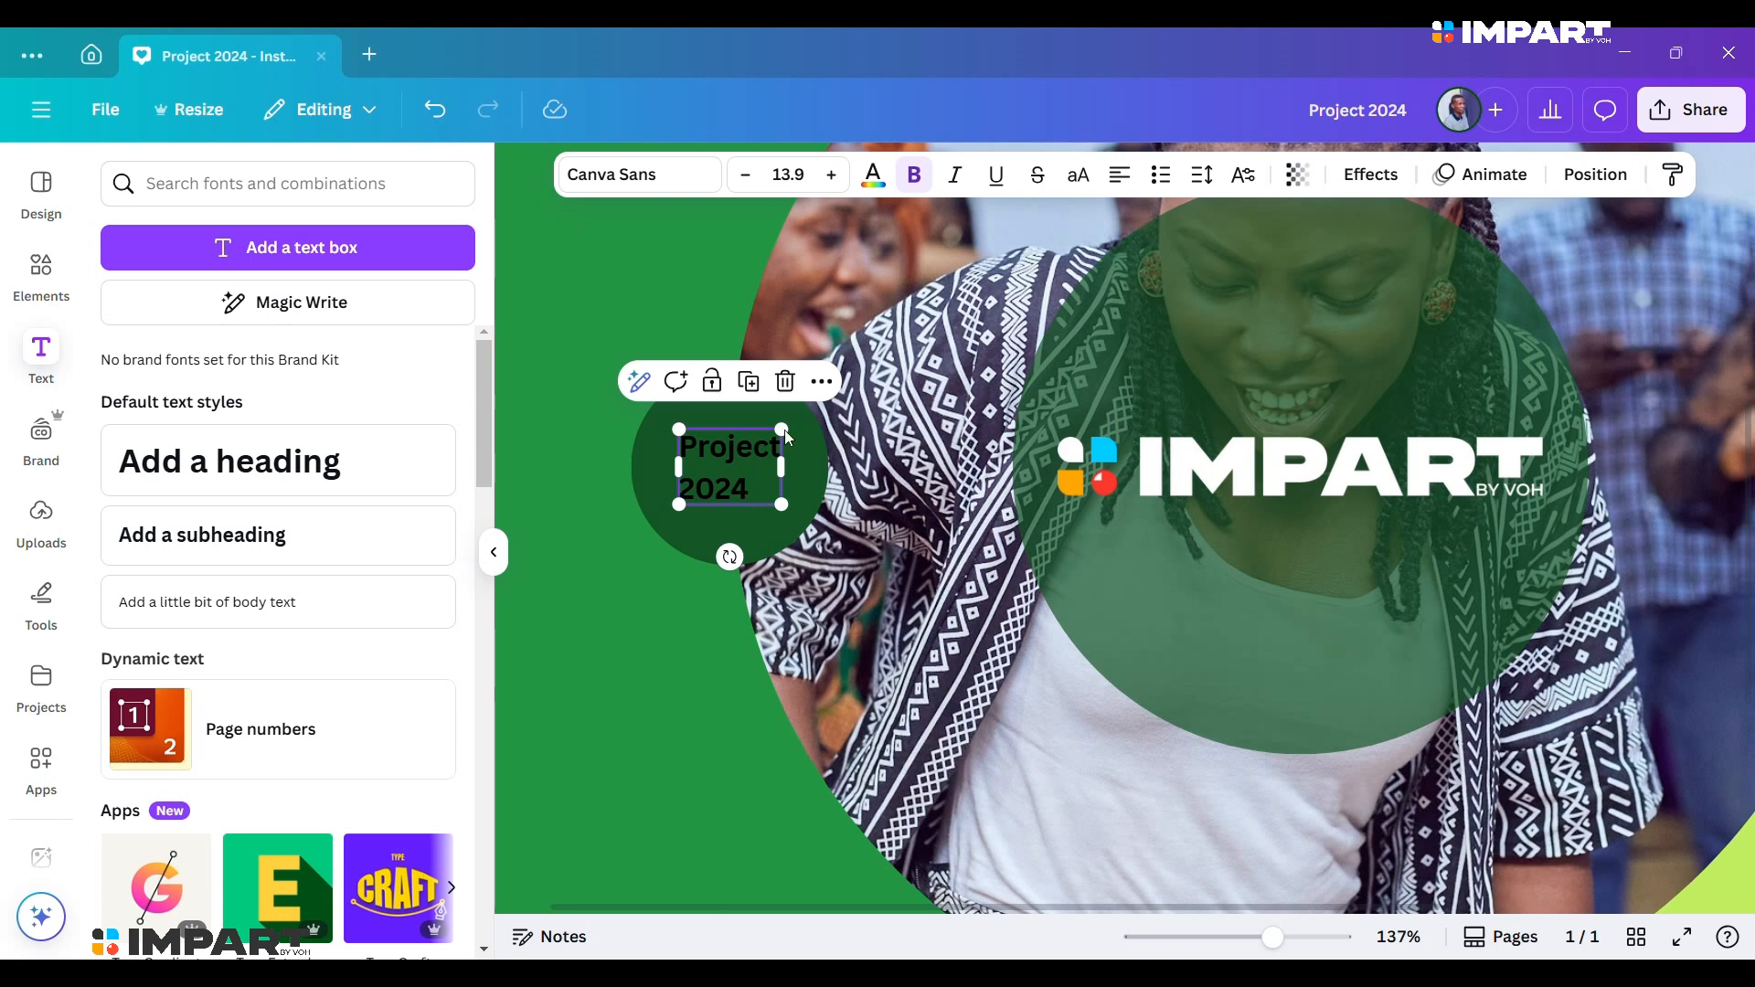
pyautogui.moveTo(783, 428); pyautogui.dragTo(795, 419)
# Apply Montserrat to the "Project 2024" text and color it yellow.
pyautogui.click(678, 180)
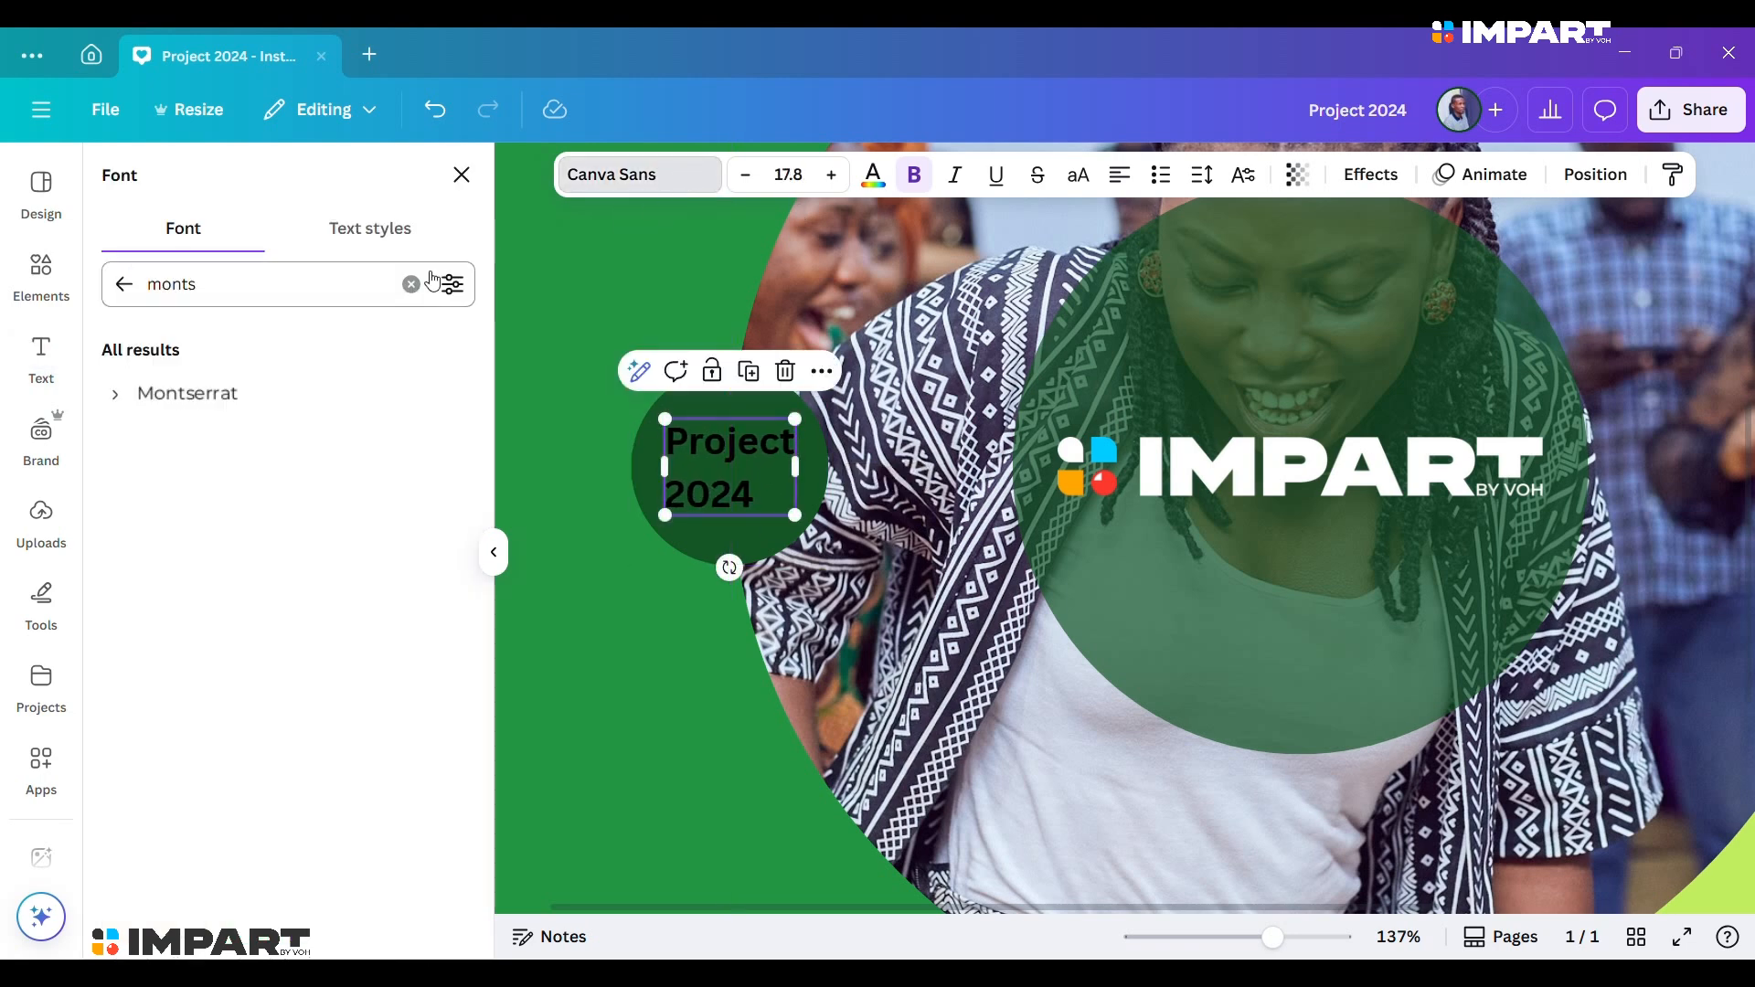
pyautogui.click(250, 407)
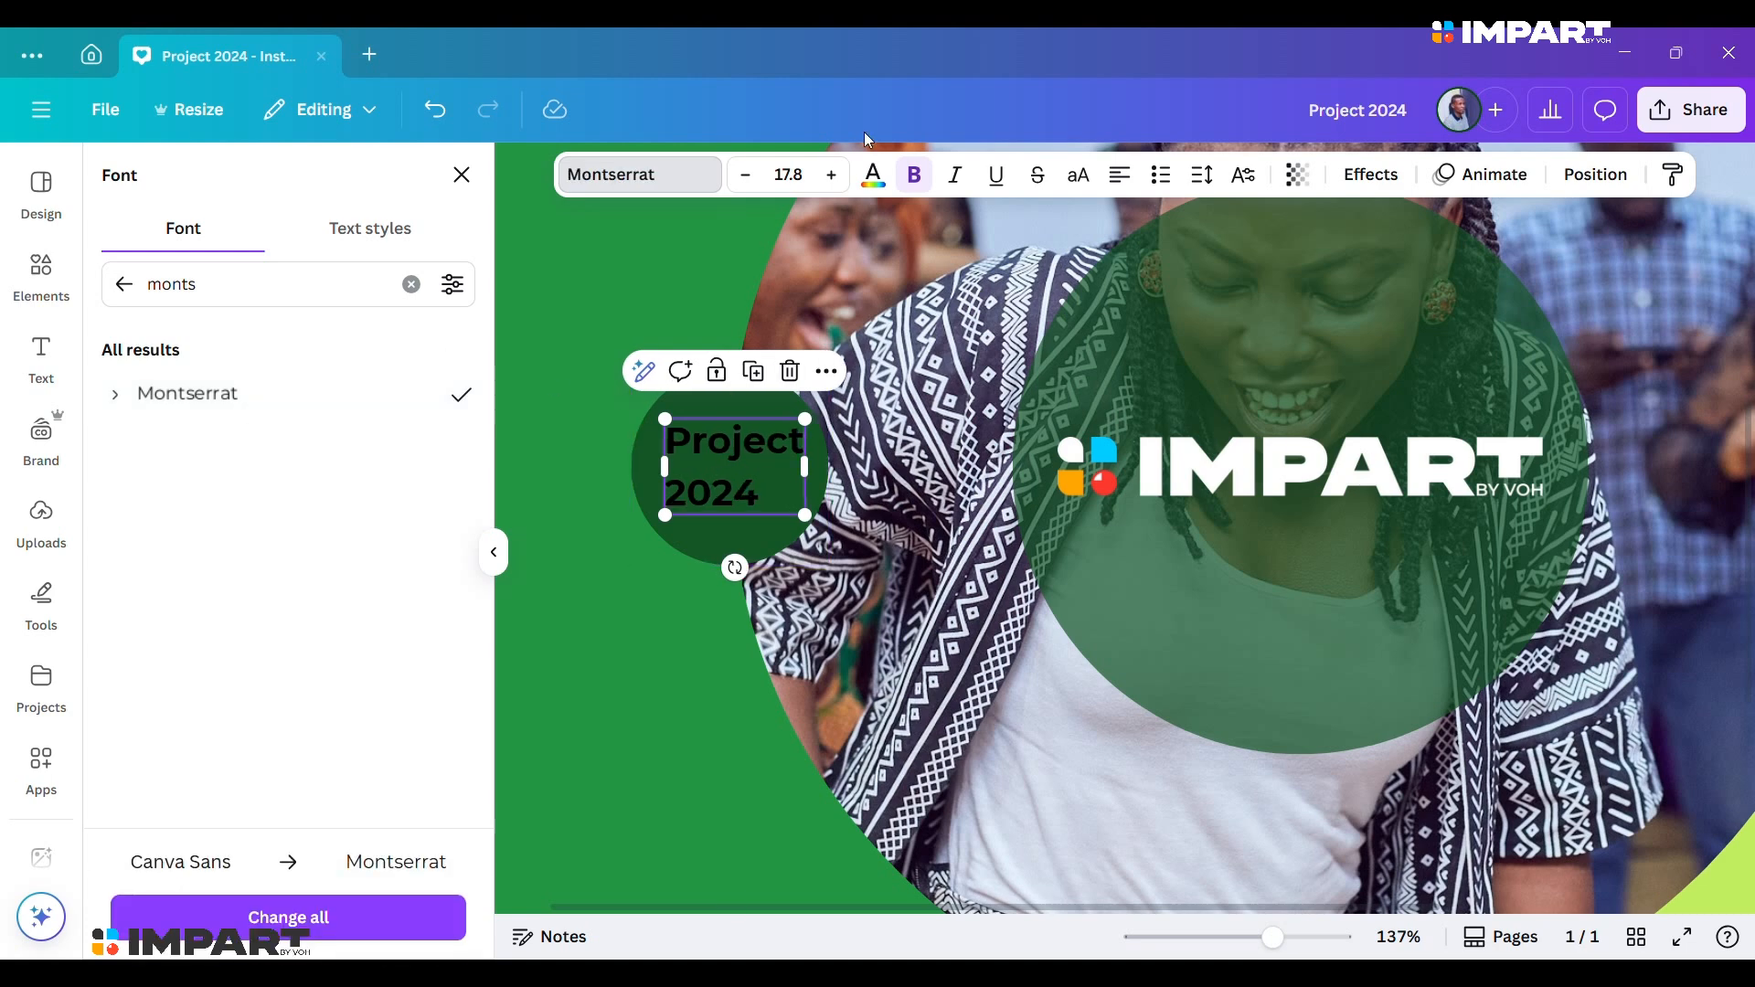
pyautogui.click(873, 174)
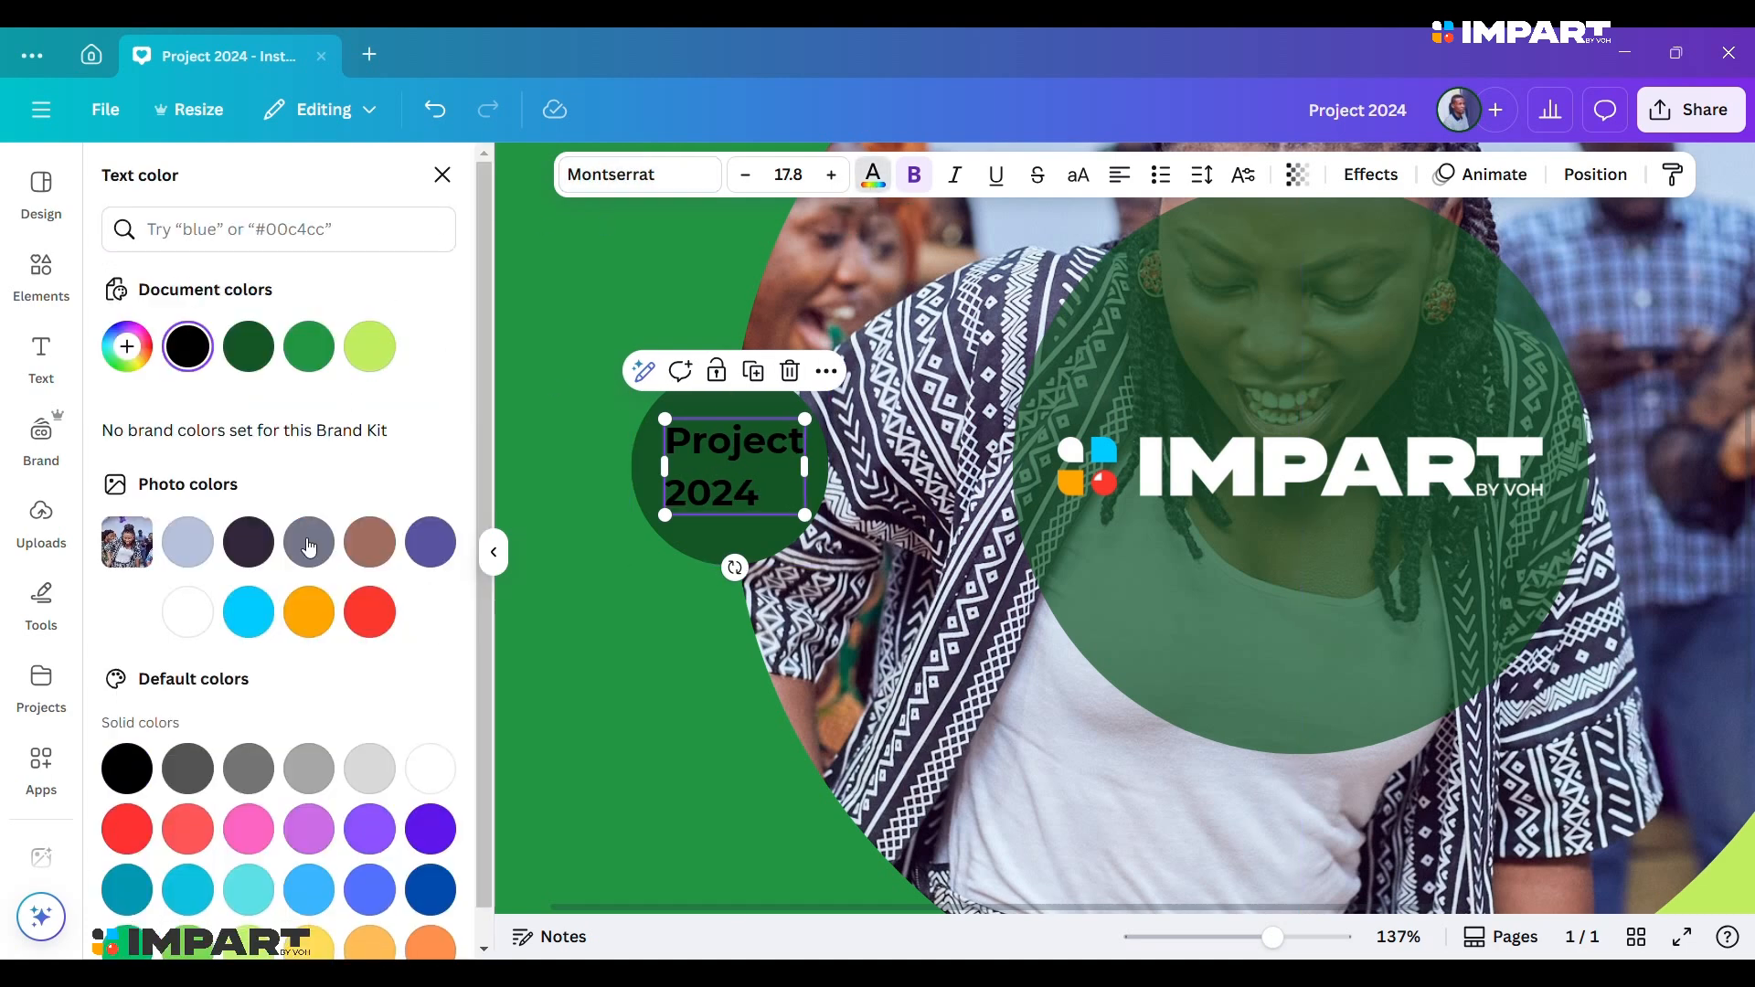
pyautogui.click(191, 613)
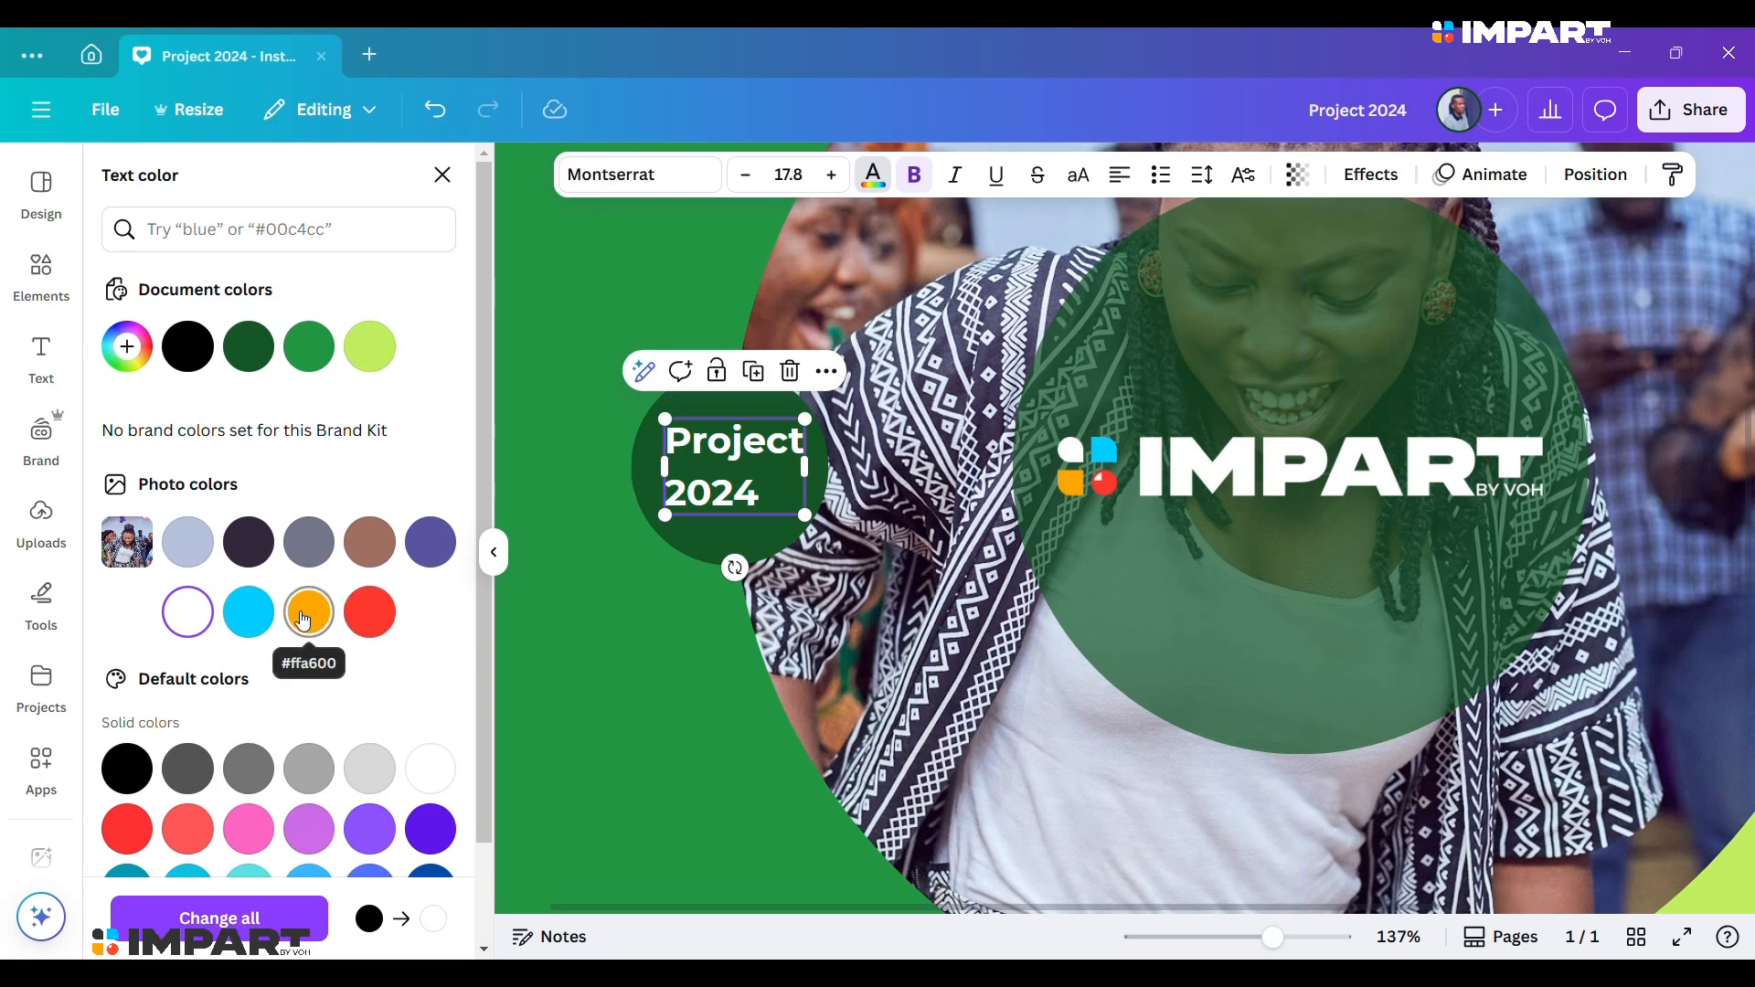
pyautogui.scroll(-1, 309, 622)
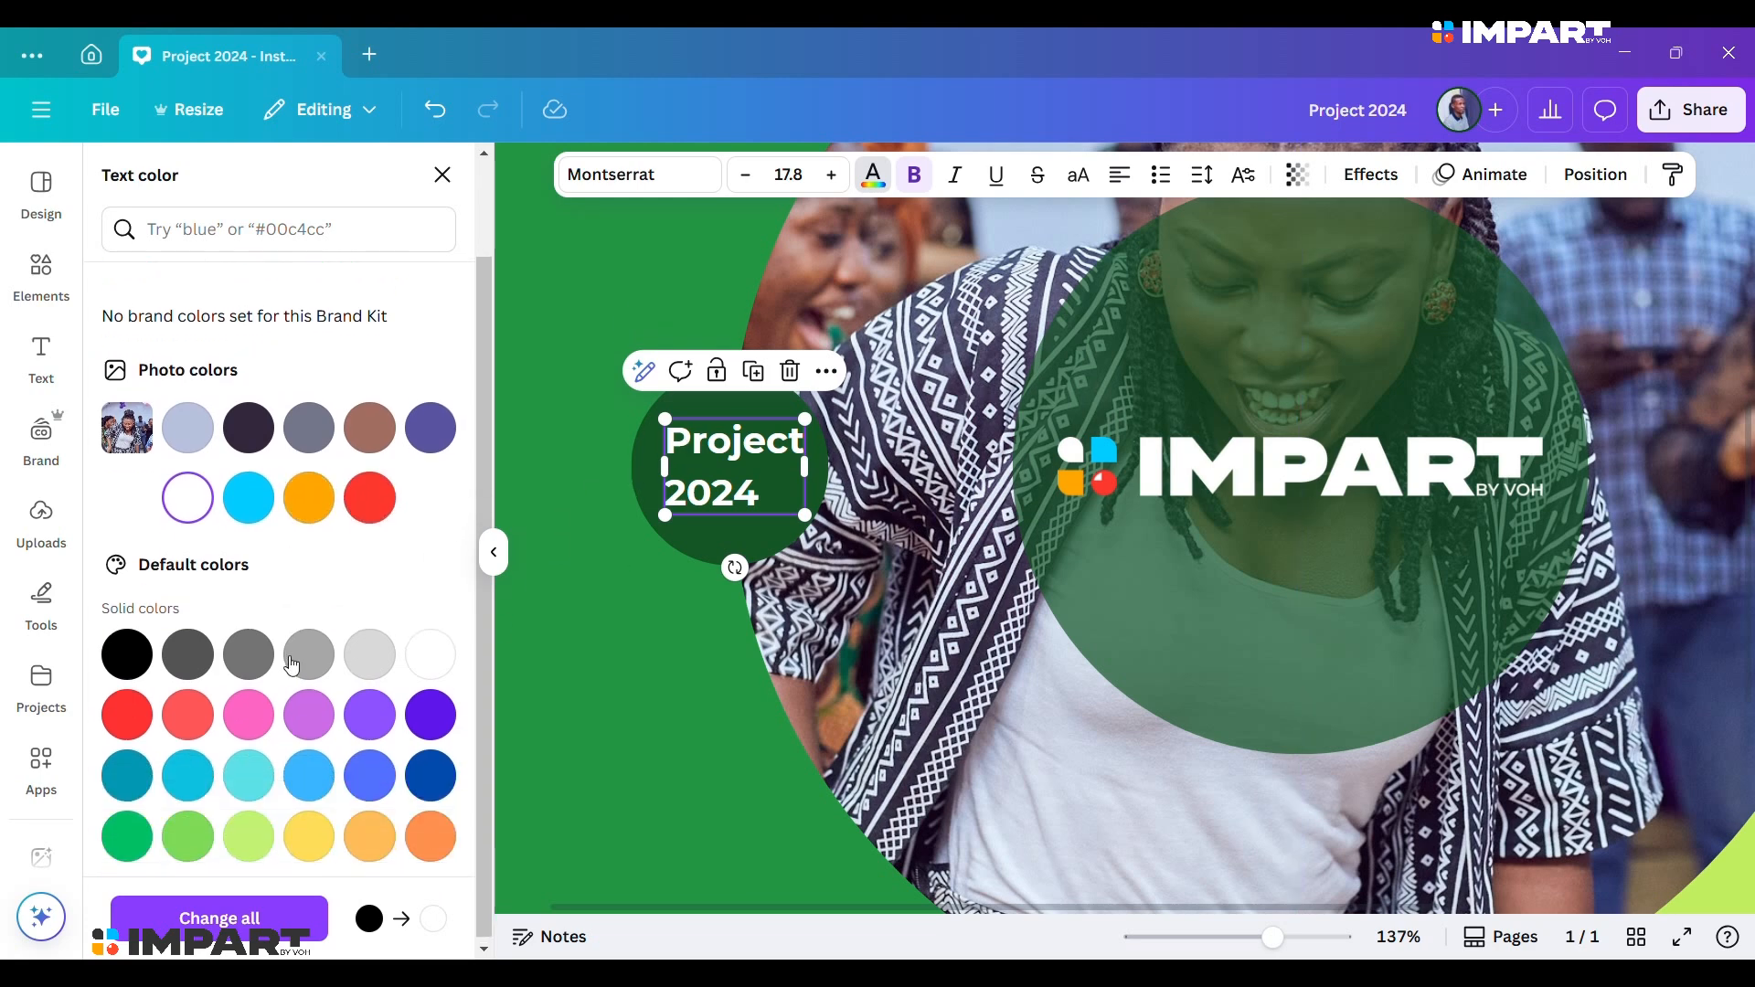
pyautogui.click(311, 836)
# Scale the yellow "Project 2024" text down to about size 13.7 and deselect it.
pyautogui.moveTo(806, 416); pyautogui.dragTo(743, 441)
pyautogui.press('super')
pyautogui.press('super')
pyautogui.scroll(-1, 925, 616)
pyautogui.scroll(-5, 925, 616)
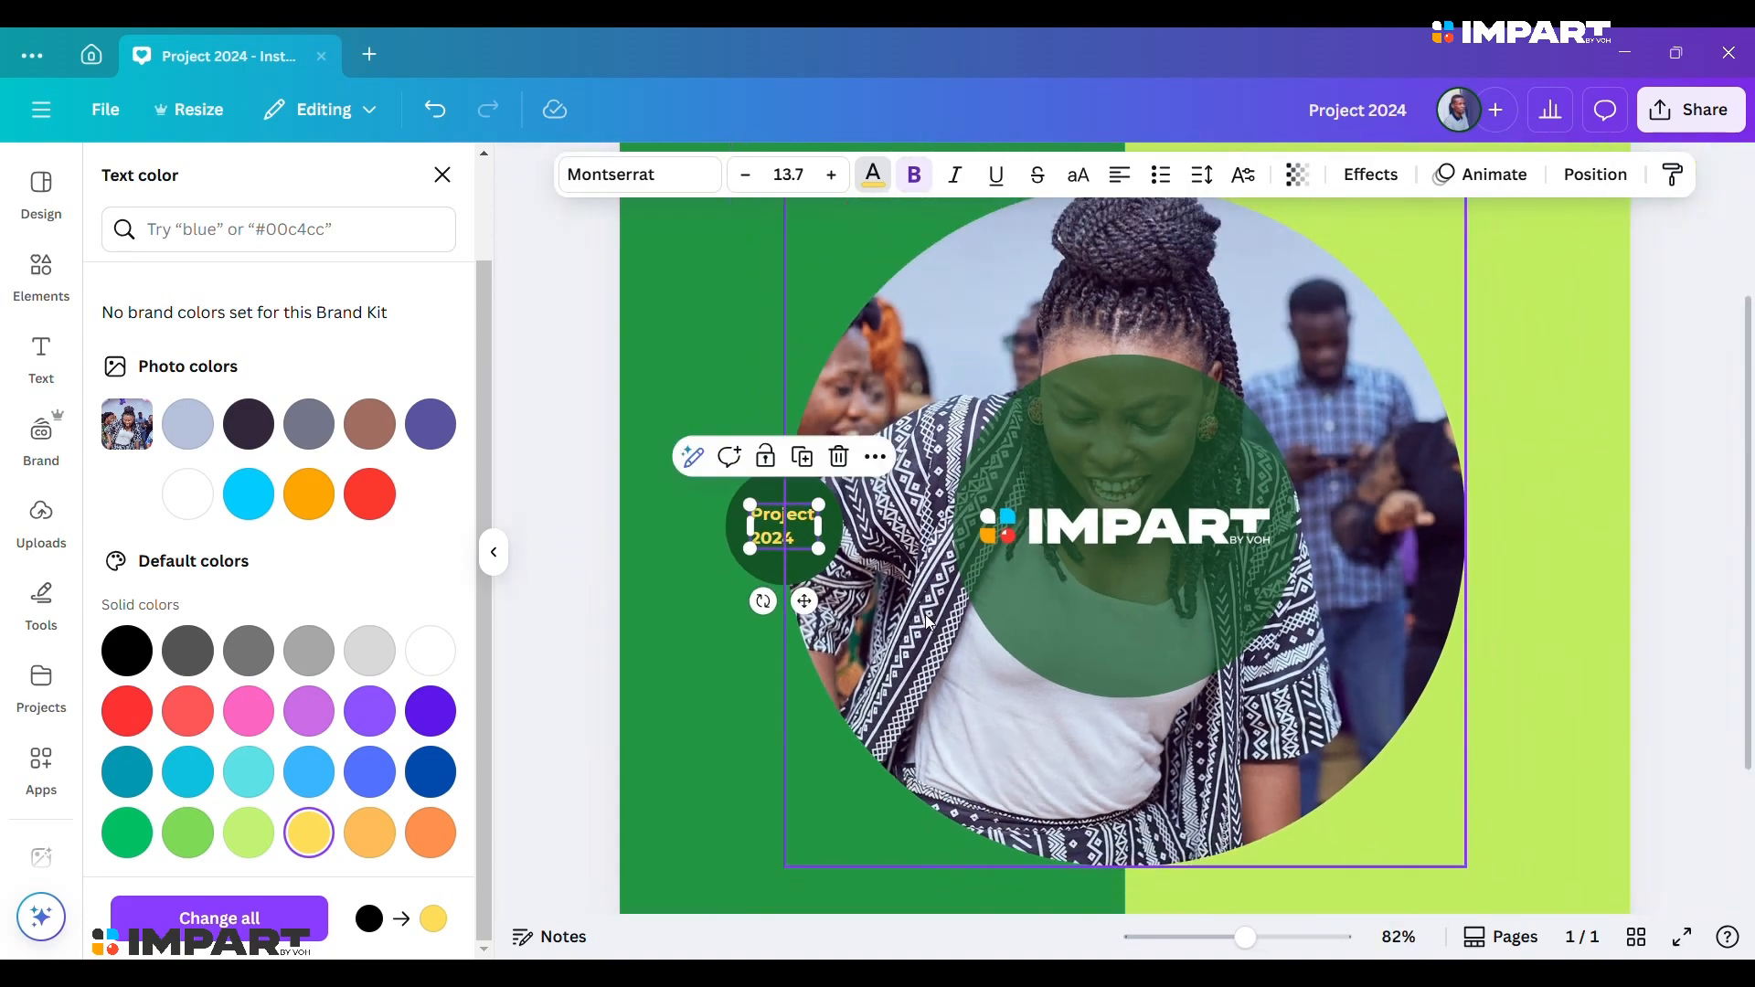
pyautogui.click(1587, 482)
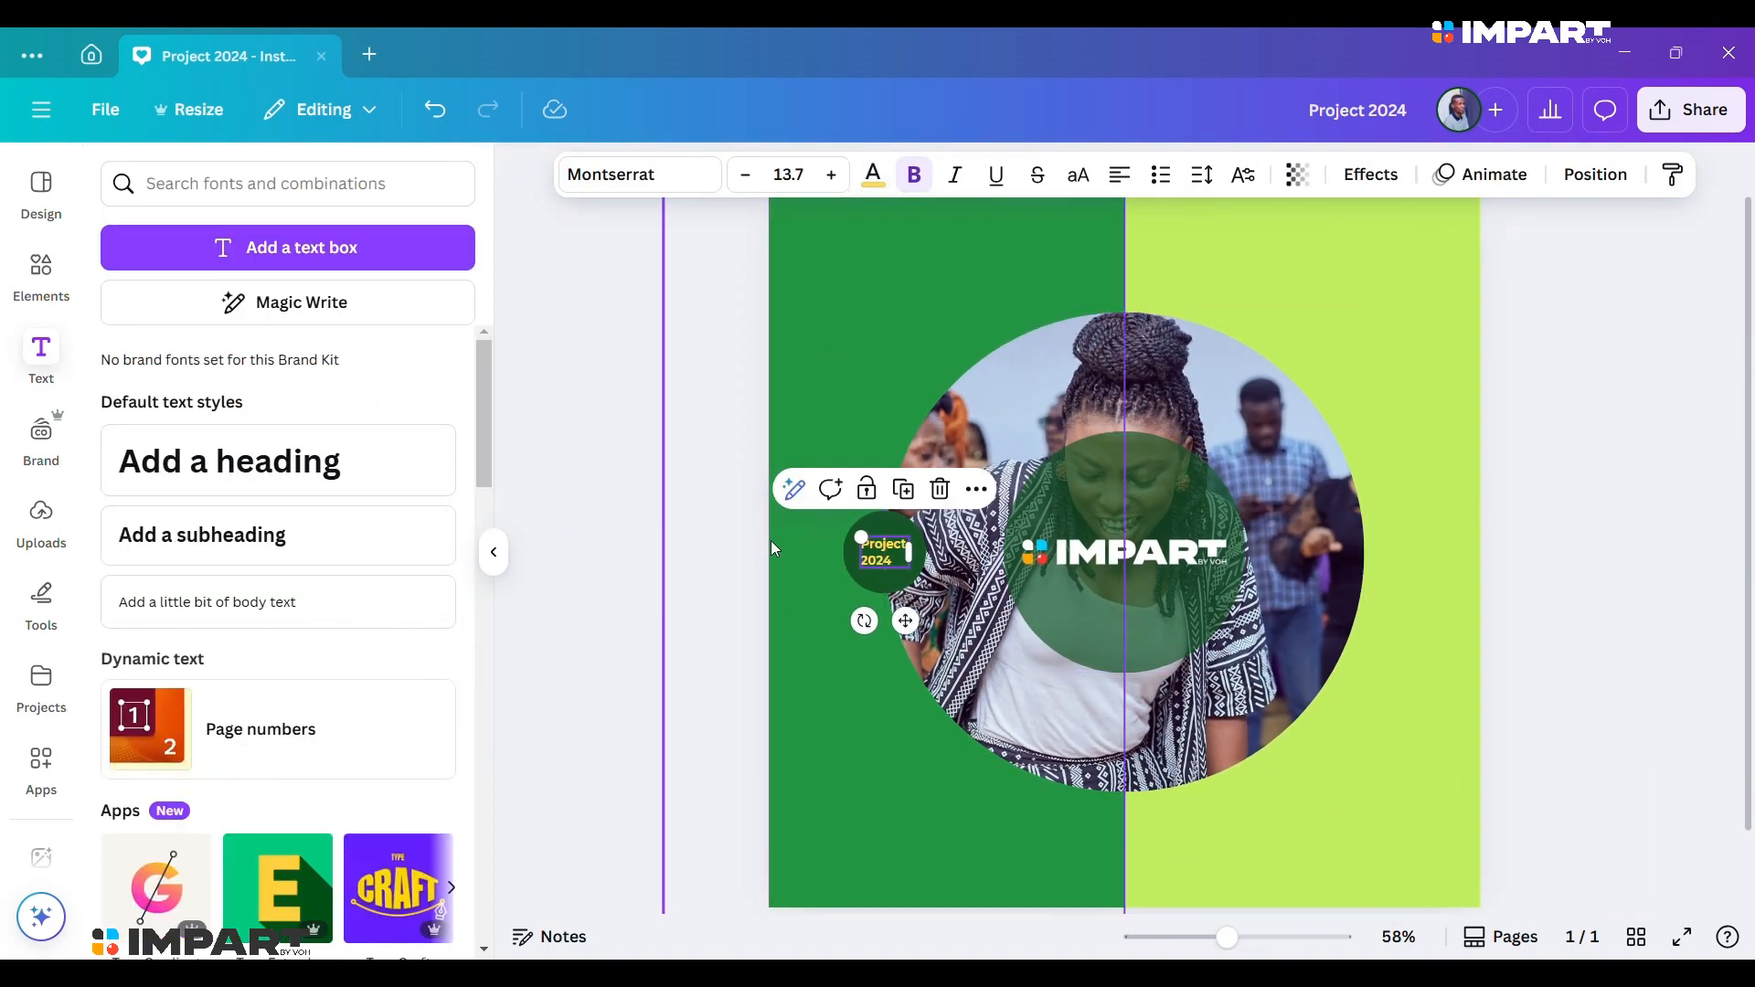
pyautogui.click(706, 503)
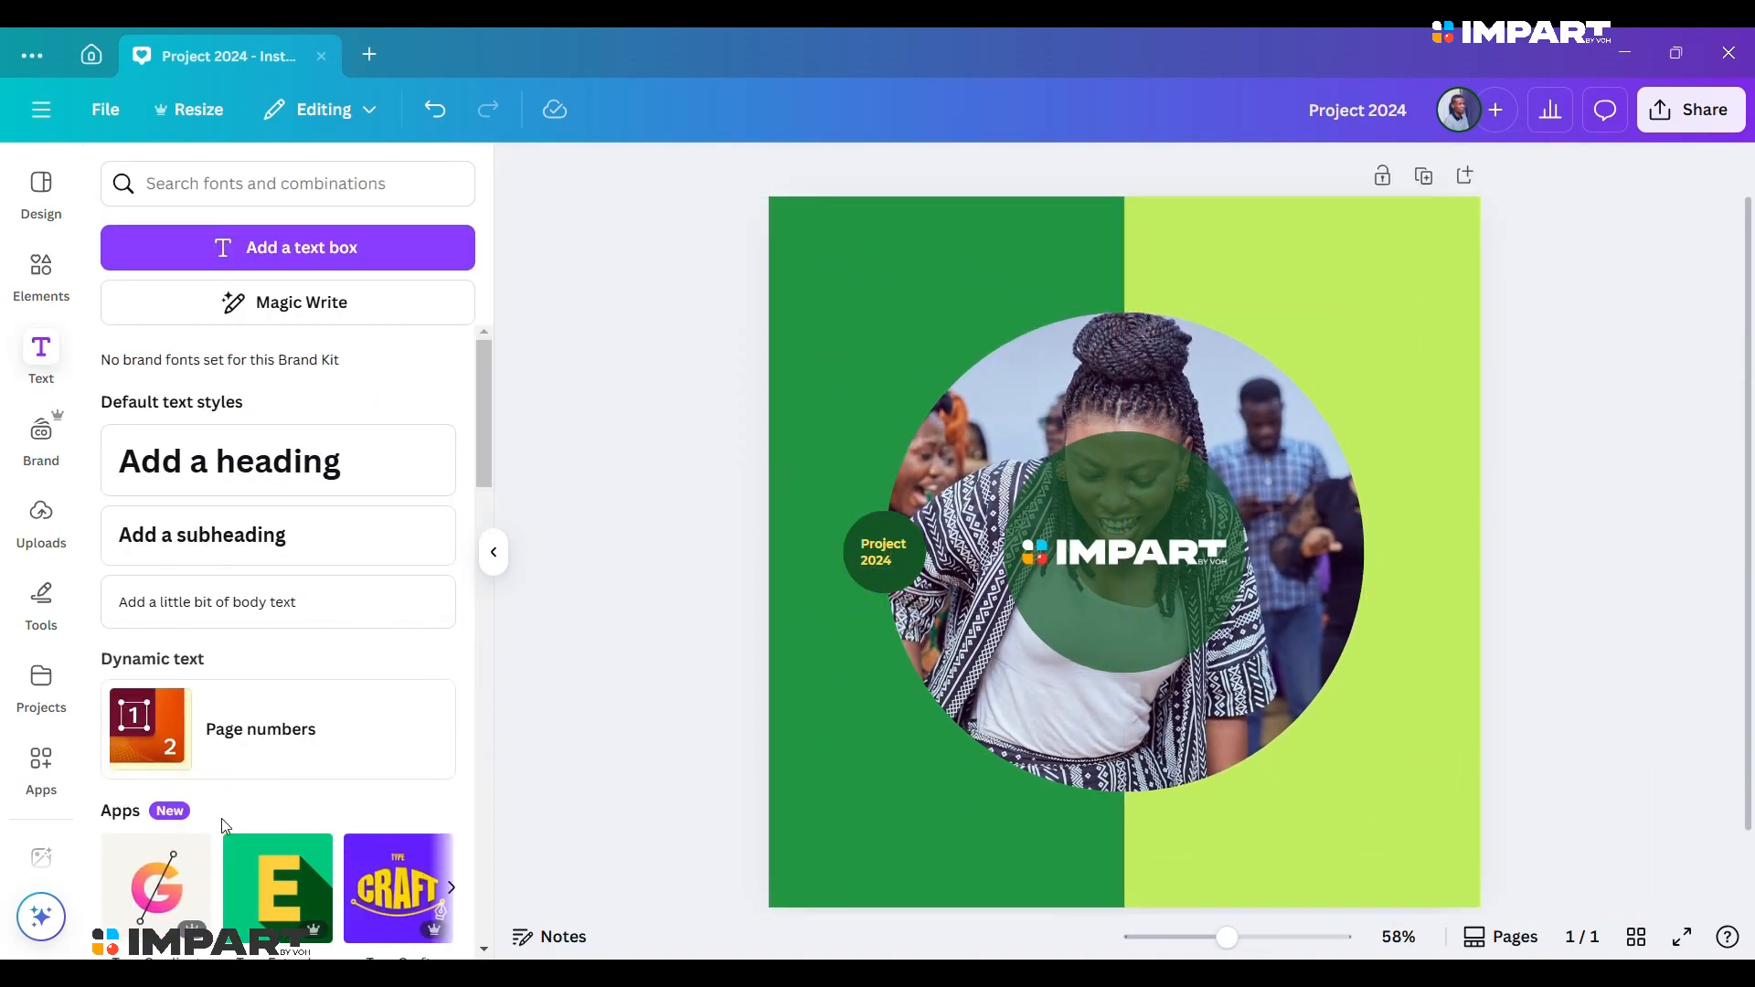
pyautogui.click(896, 554)
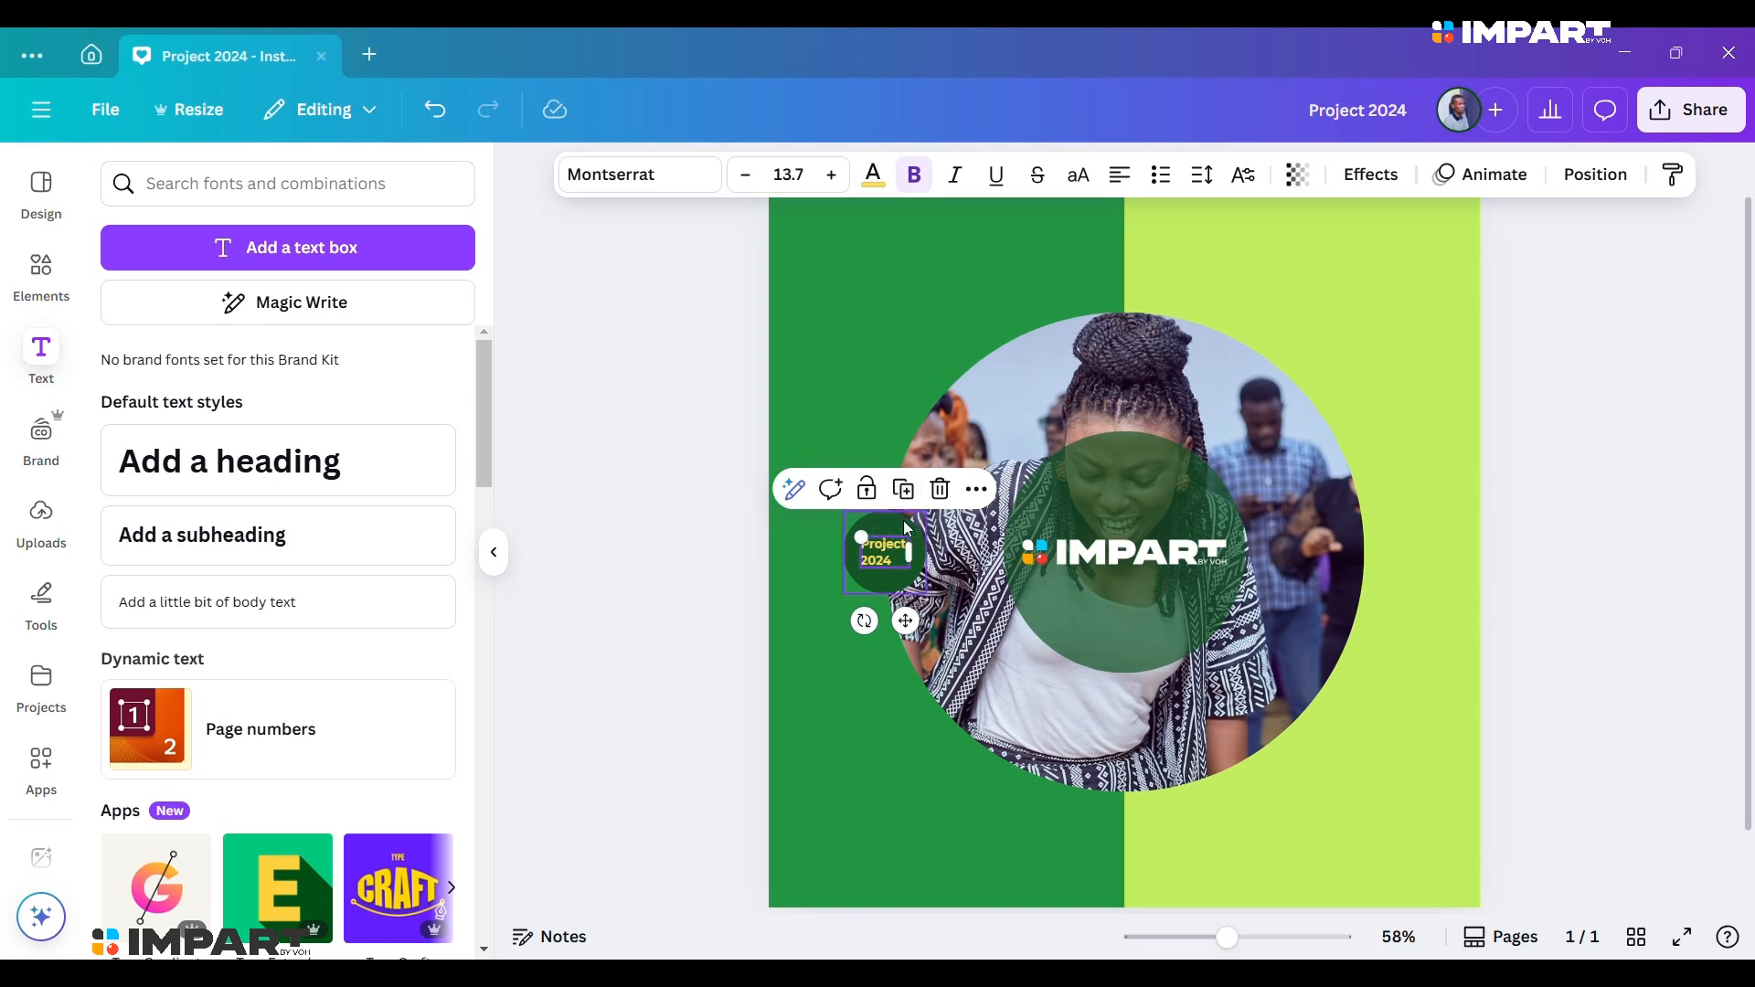
pyautogui.moveTo(905, 621); pyautogui.dragTo(903, 758)
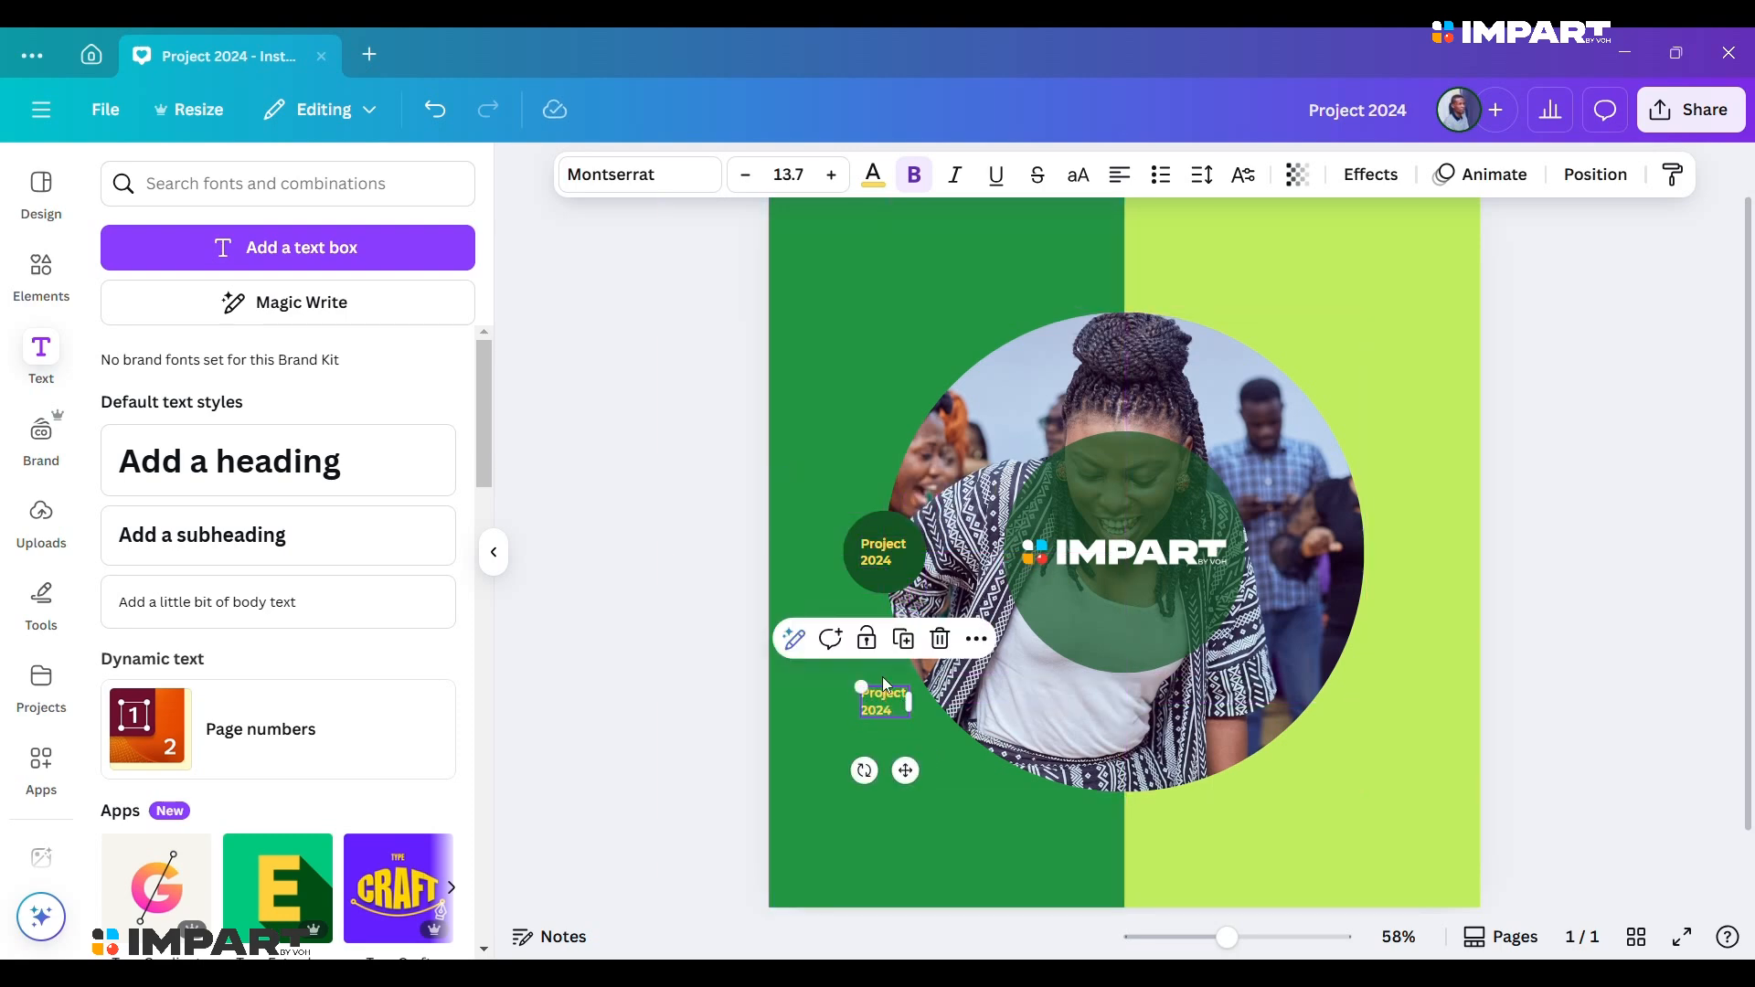
pyautogui.press('Delete')
# Duplicate the "Project 2024" text and place the copy near the lower-left corner of the page, below the photo.
pyautogui.click(886, 549)
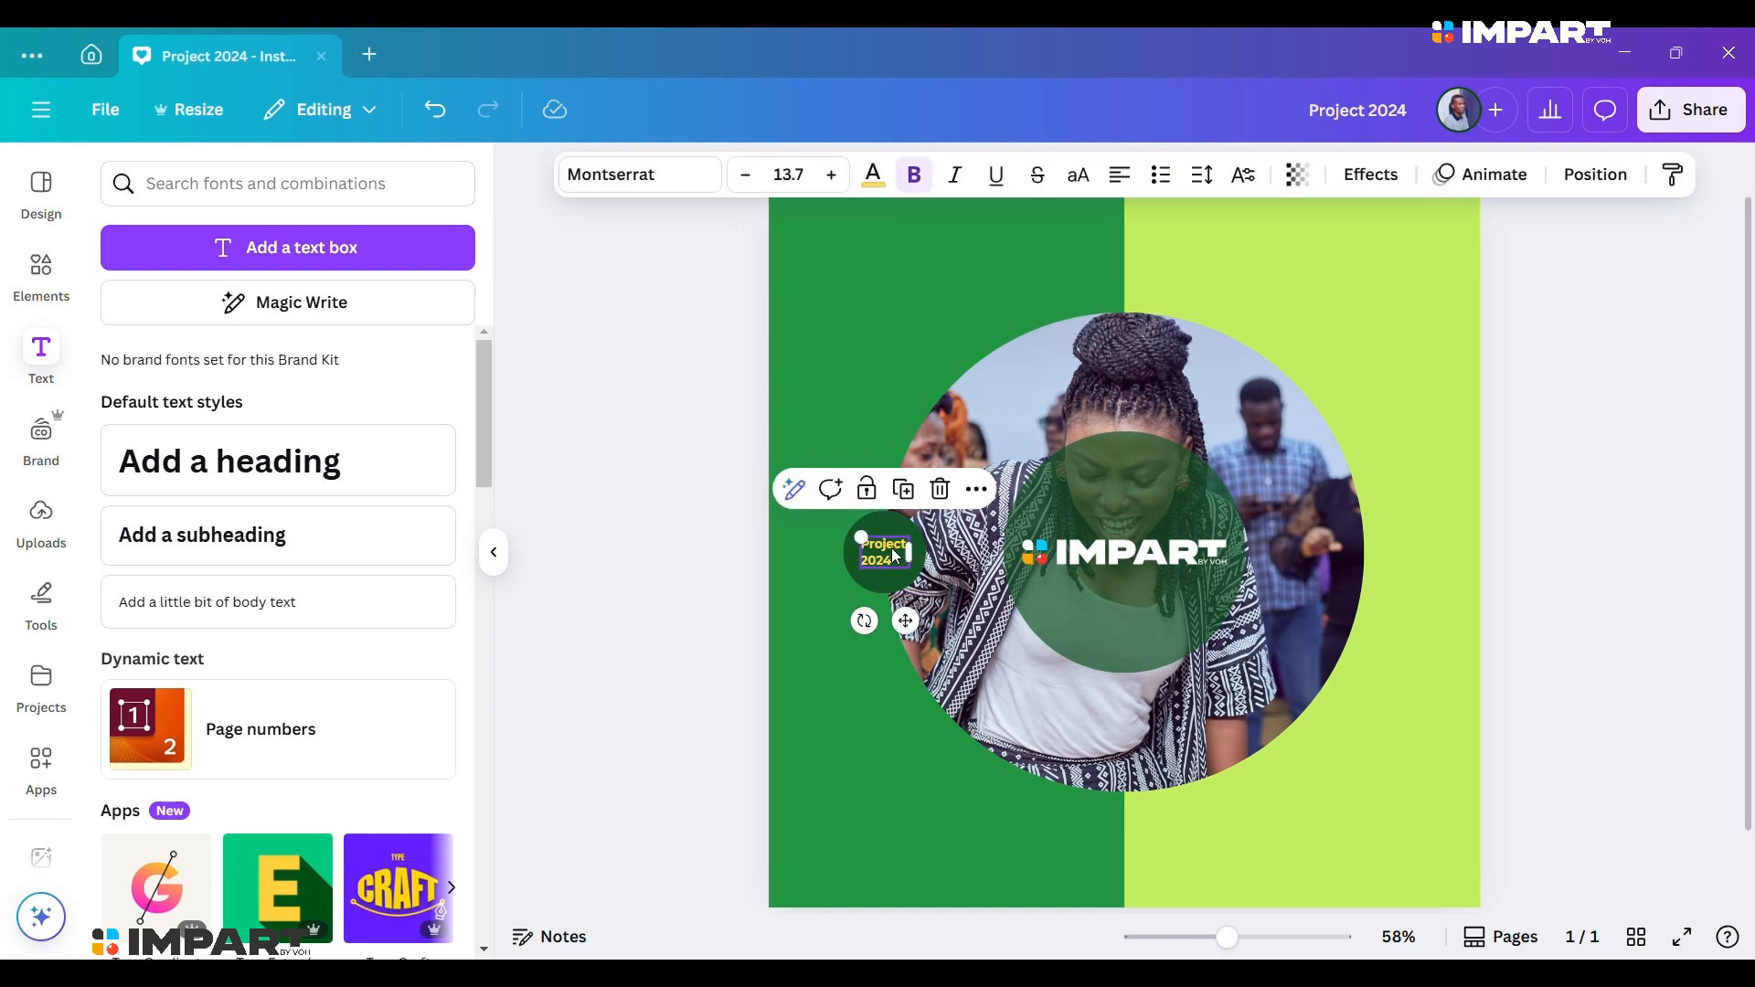
pyautogui.click(913, 499)
pyautogui.moveTo(892, 590); pyautogui.dragTo(862, 827)
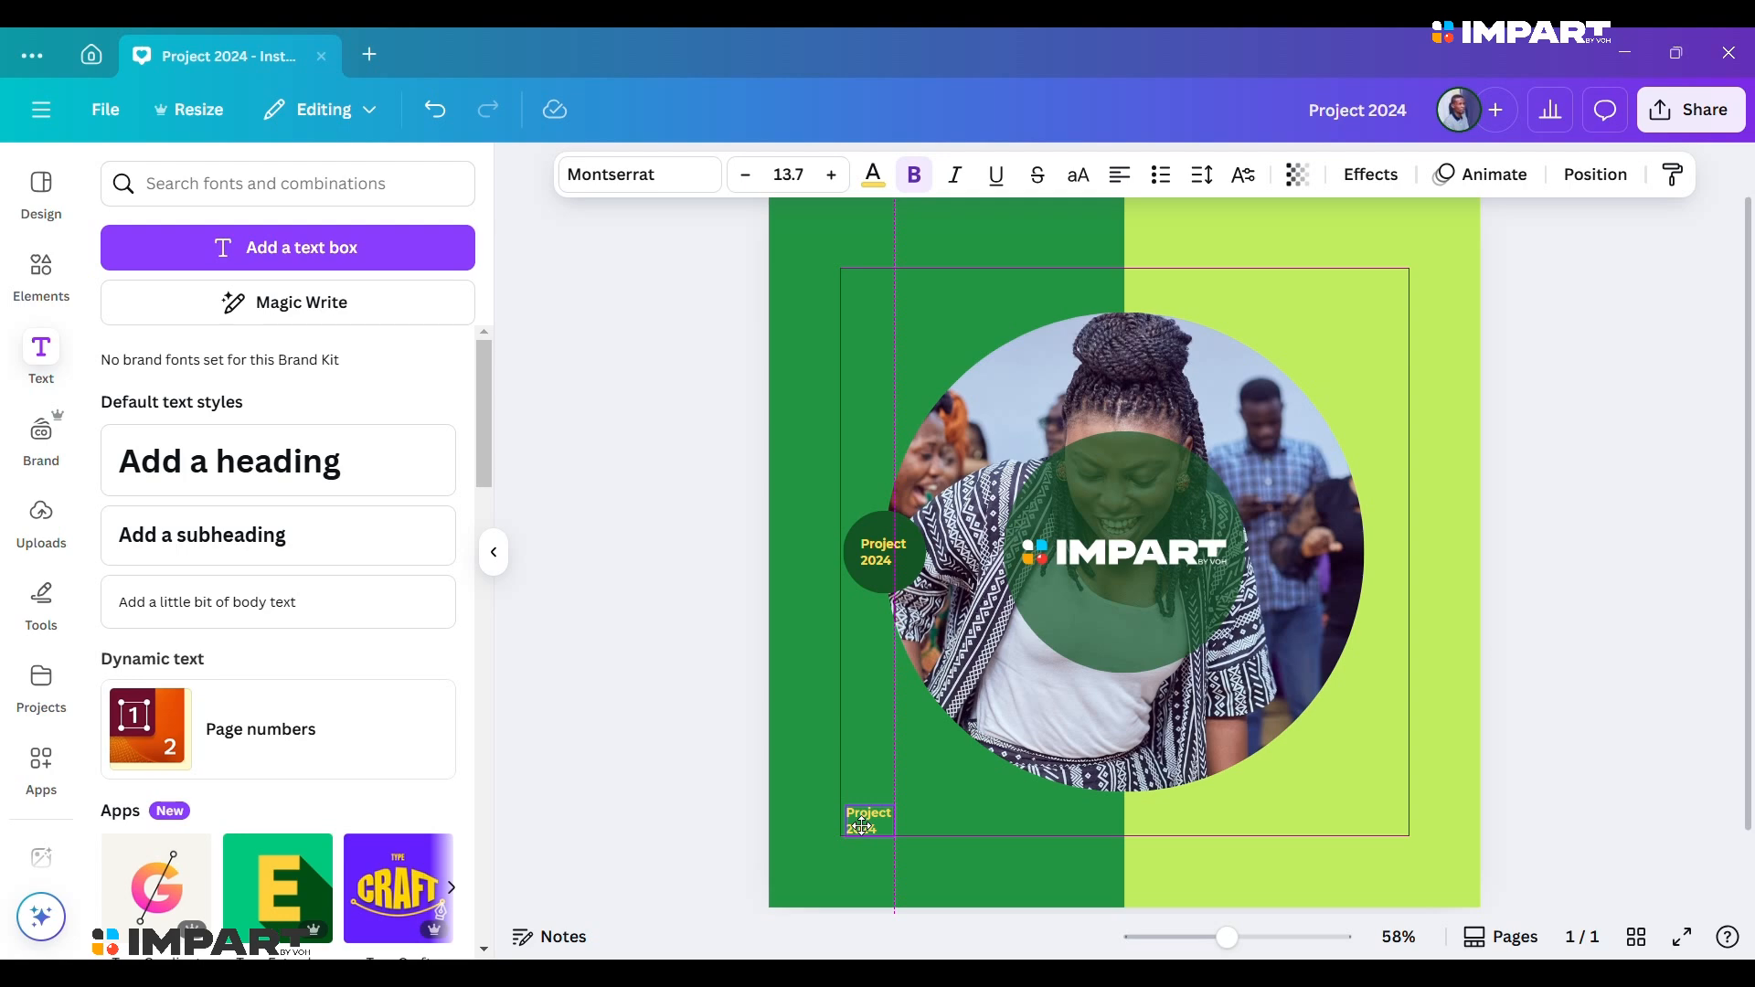
pyautogui.moveTo(862, 827); pyautogui.dragTo(856, 824)
pyautogui.click(857, 823)
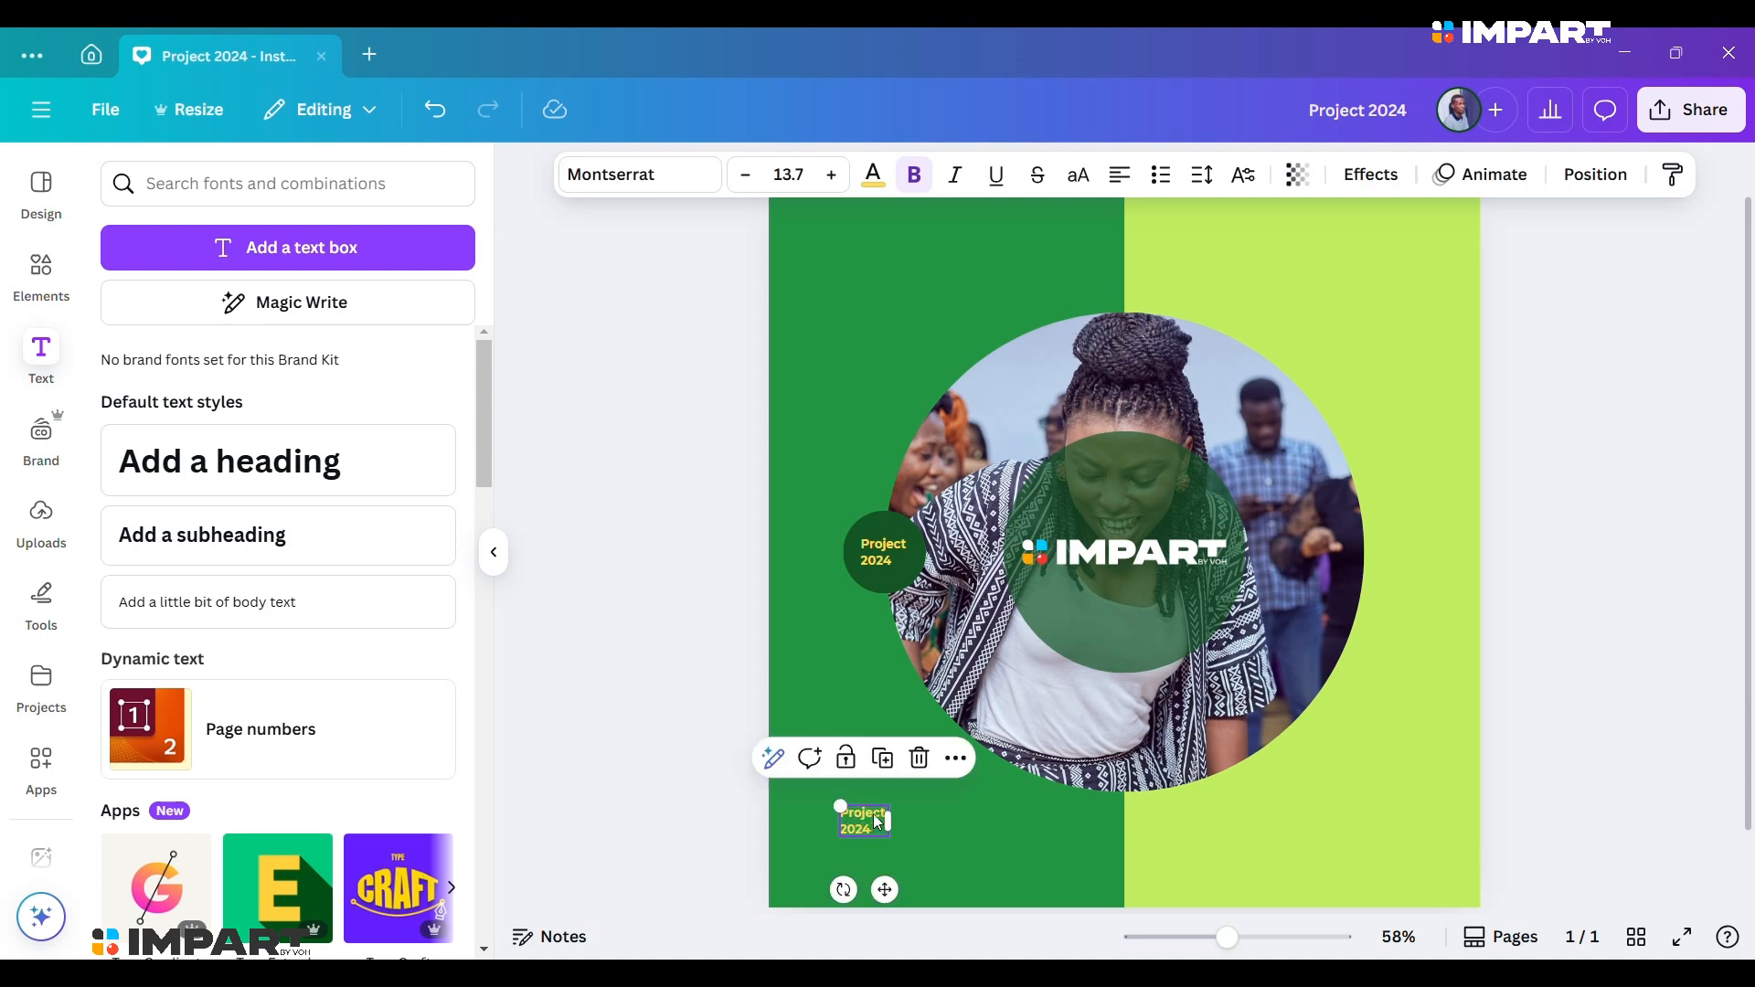
# Widen the copied text box and join its two lines into a single "Project 2024" line.
pyautogui.moveTo(889, 821); pyautogui.dragTo(1072, 820)
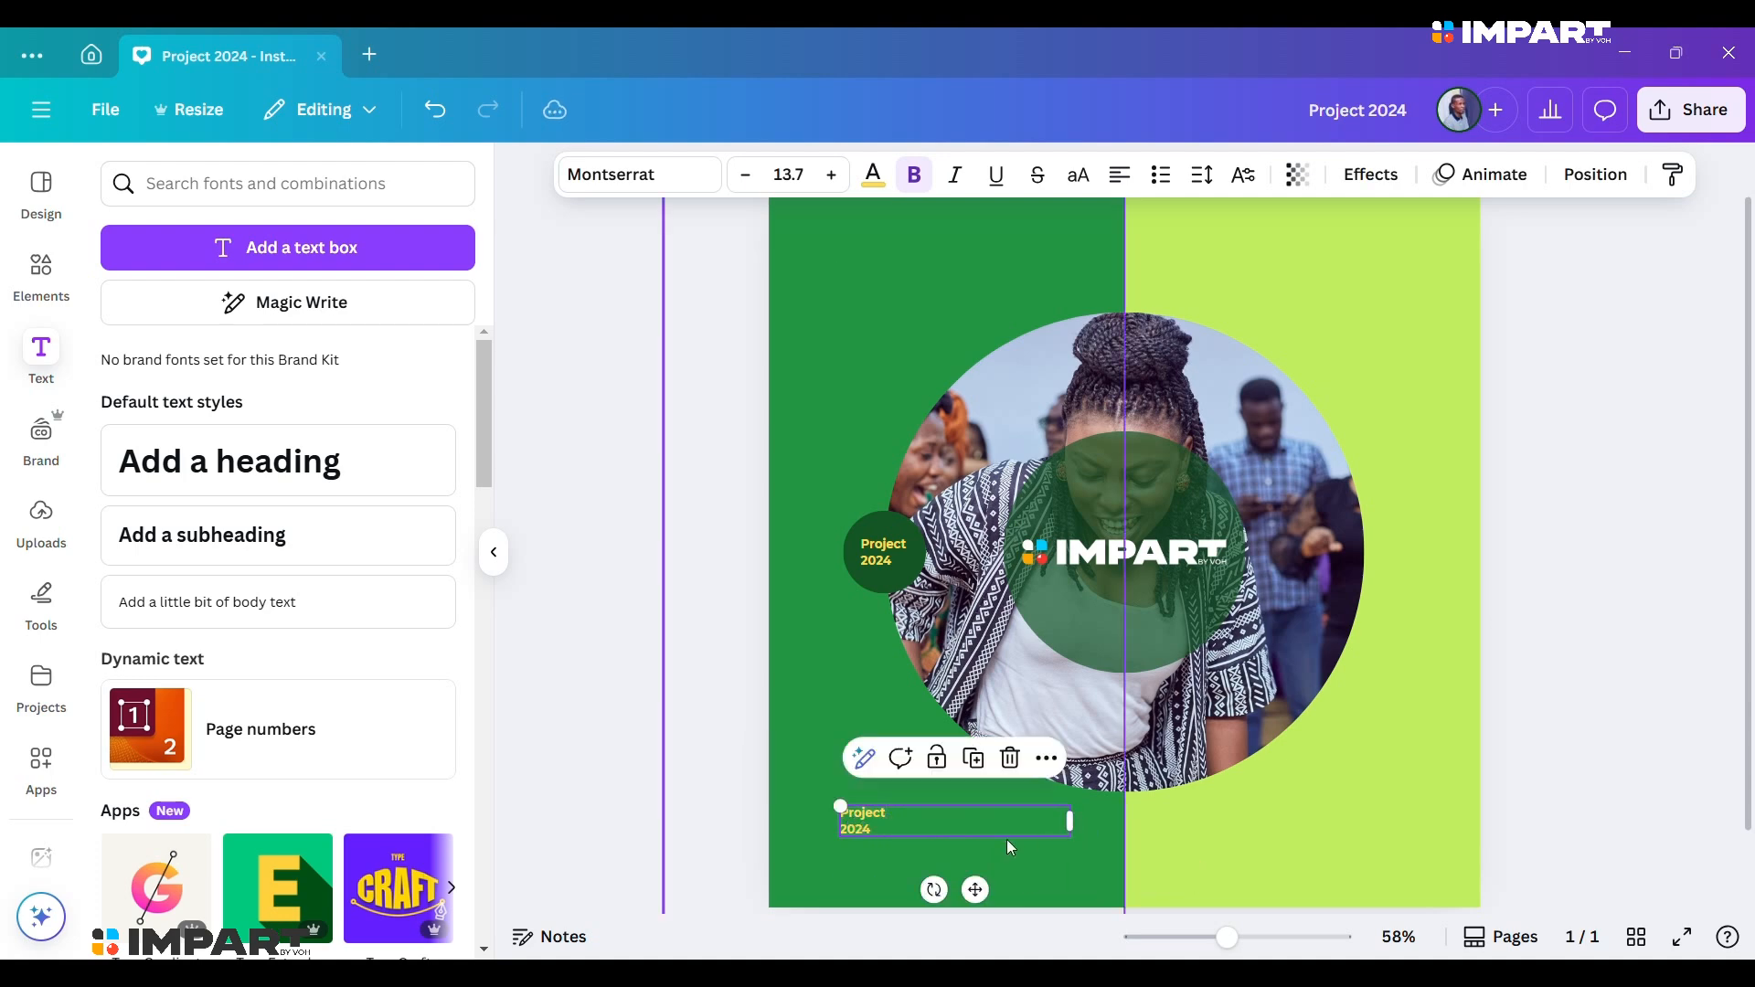
pyautogui.doubleClick(902, 814)
pyautogui.press('Escape')
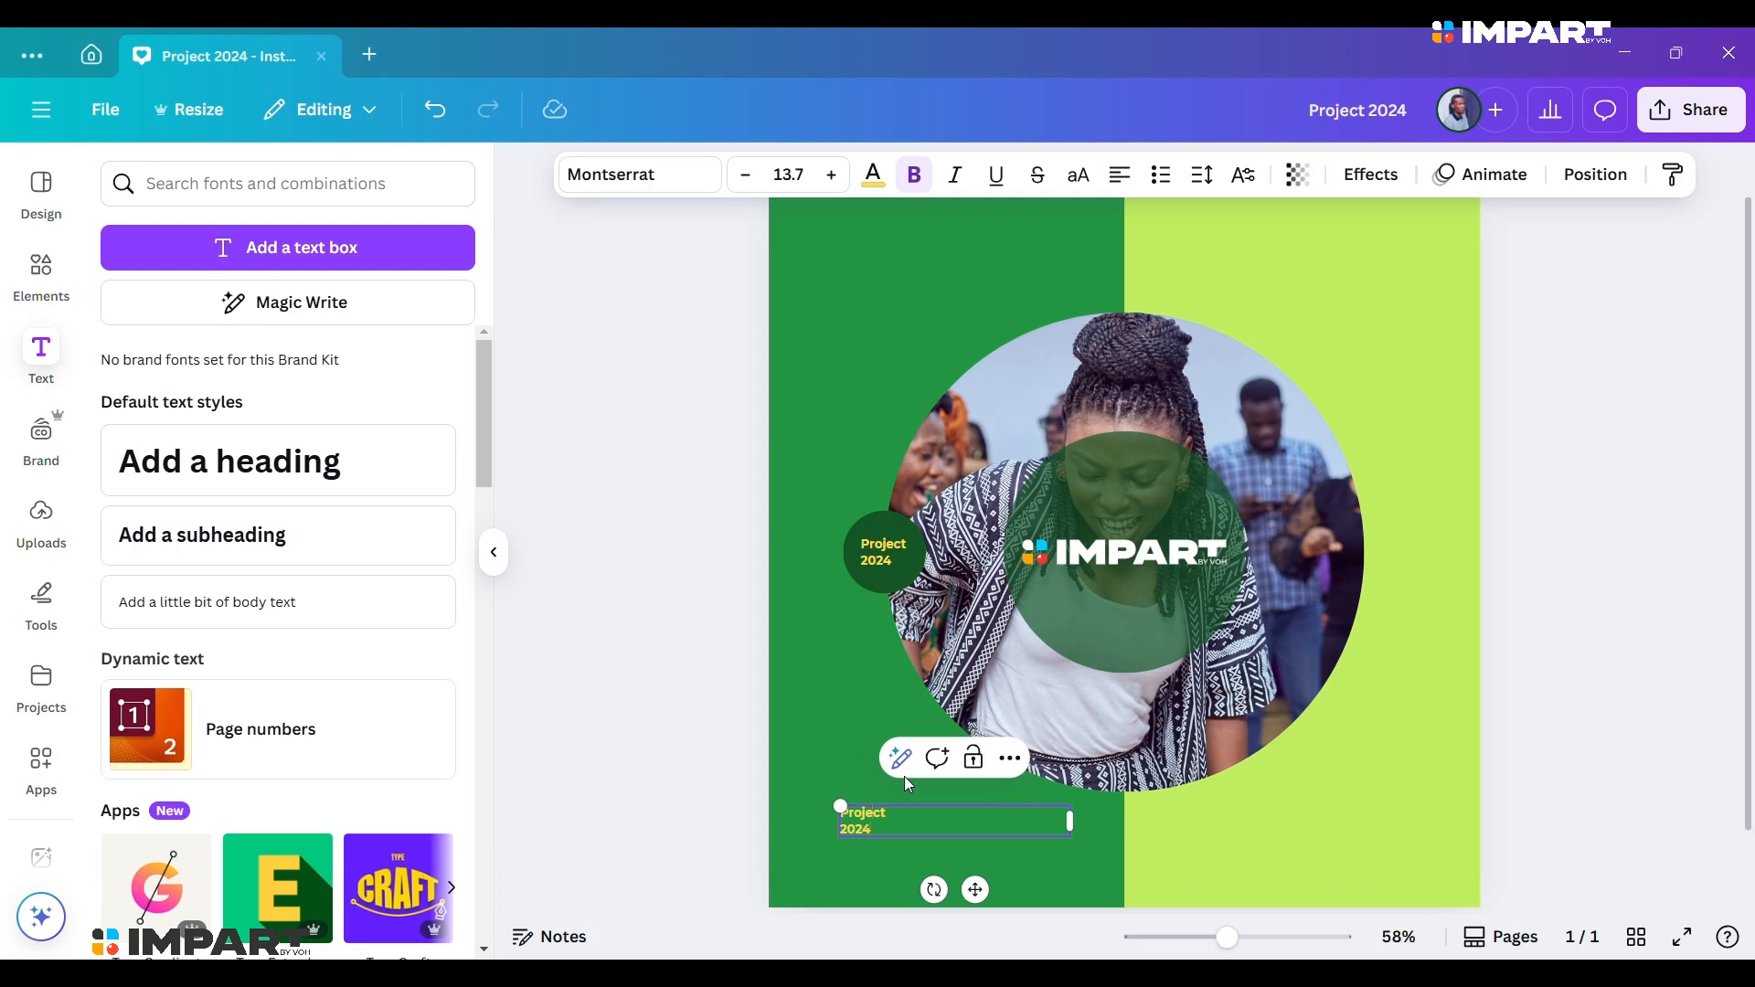
pyautogui.press('BackSpace')
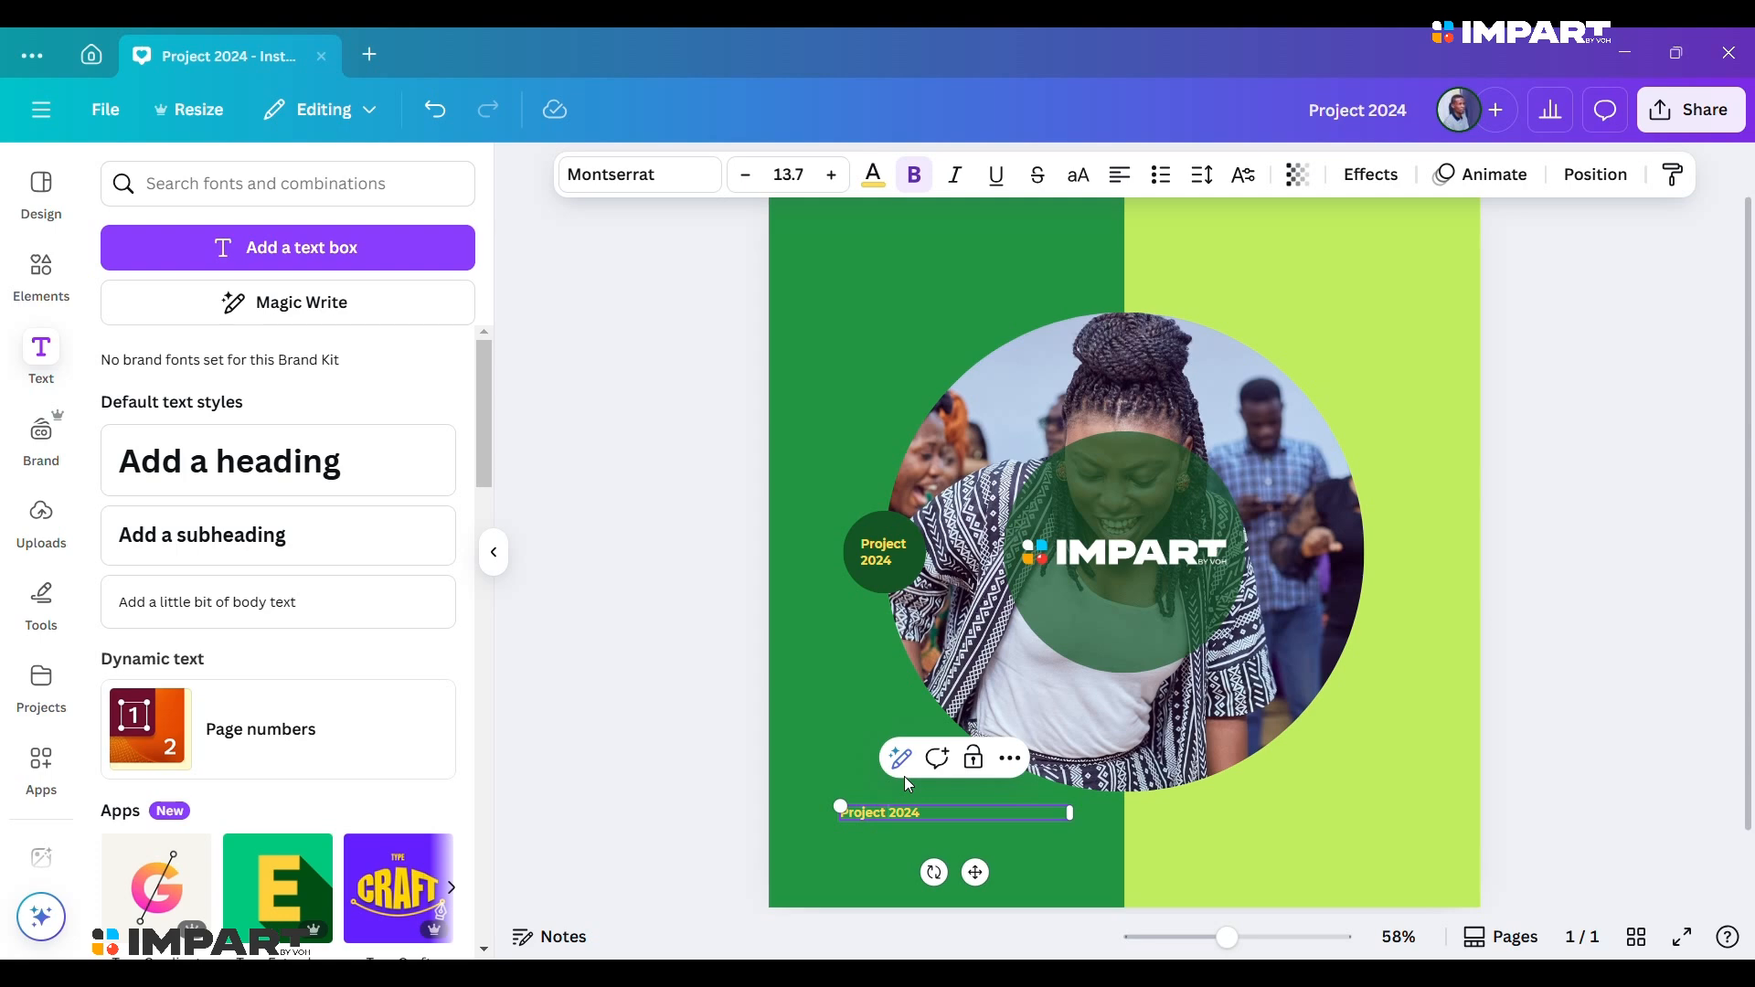
# Move the single-line "Project 2024" copy lower on the dark green half, closer to the page's bottom edge and below the small circle.
pyautogui.hotkey('ctrl', 'a')
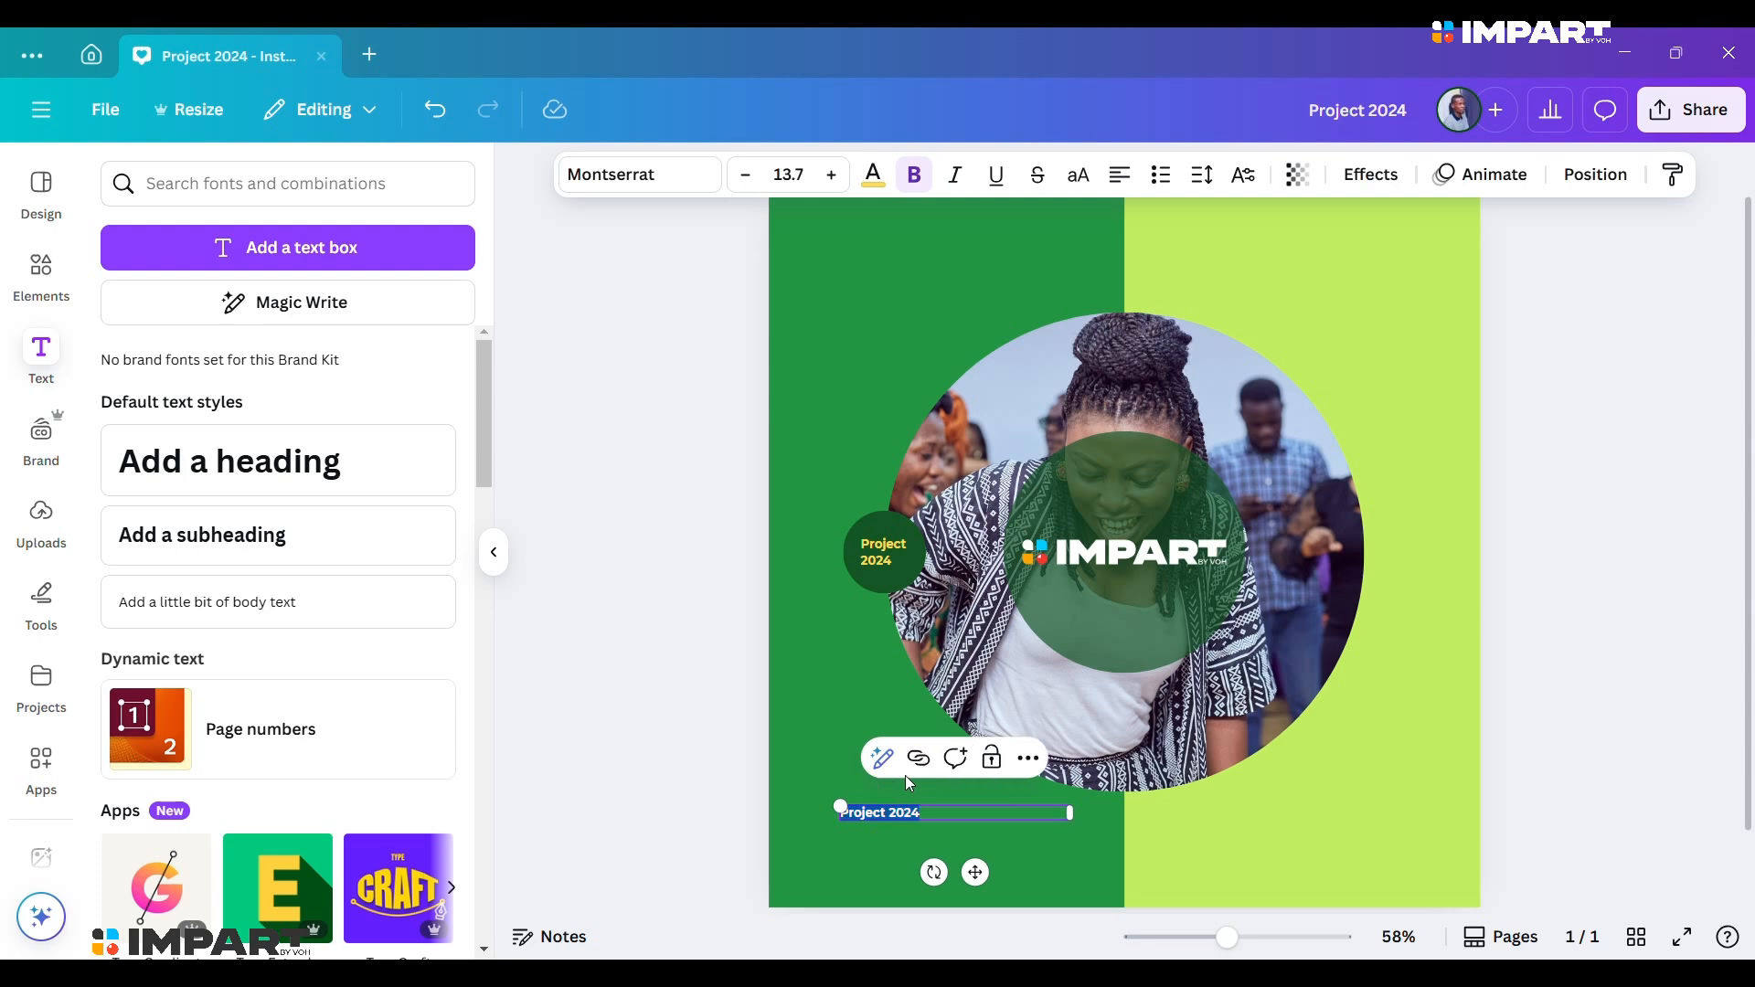
pyautogui.click(941, 831)
pyautogui.click(908, 819)
pyautogui.moveTo(909, 814); pyautogui.dragTo(907, 820)
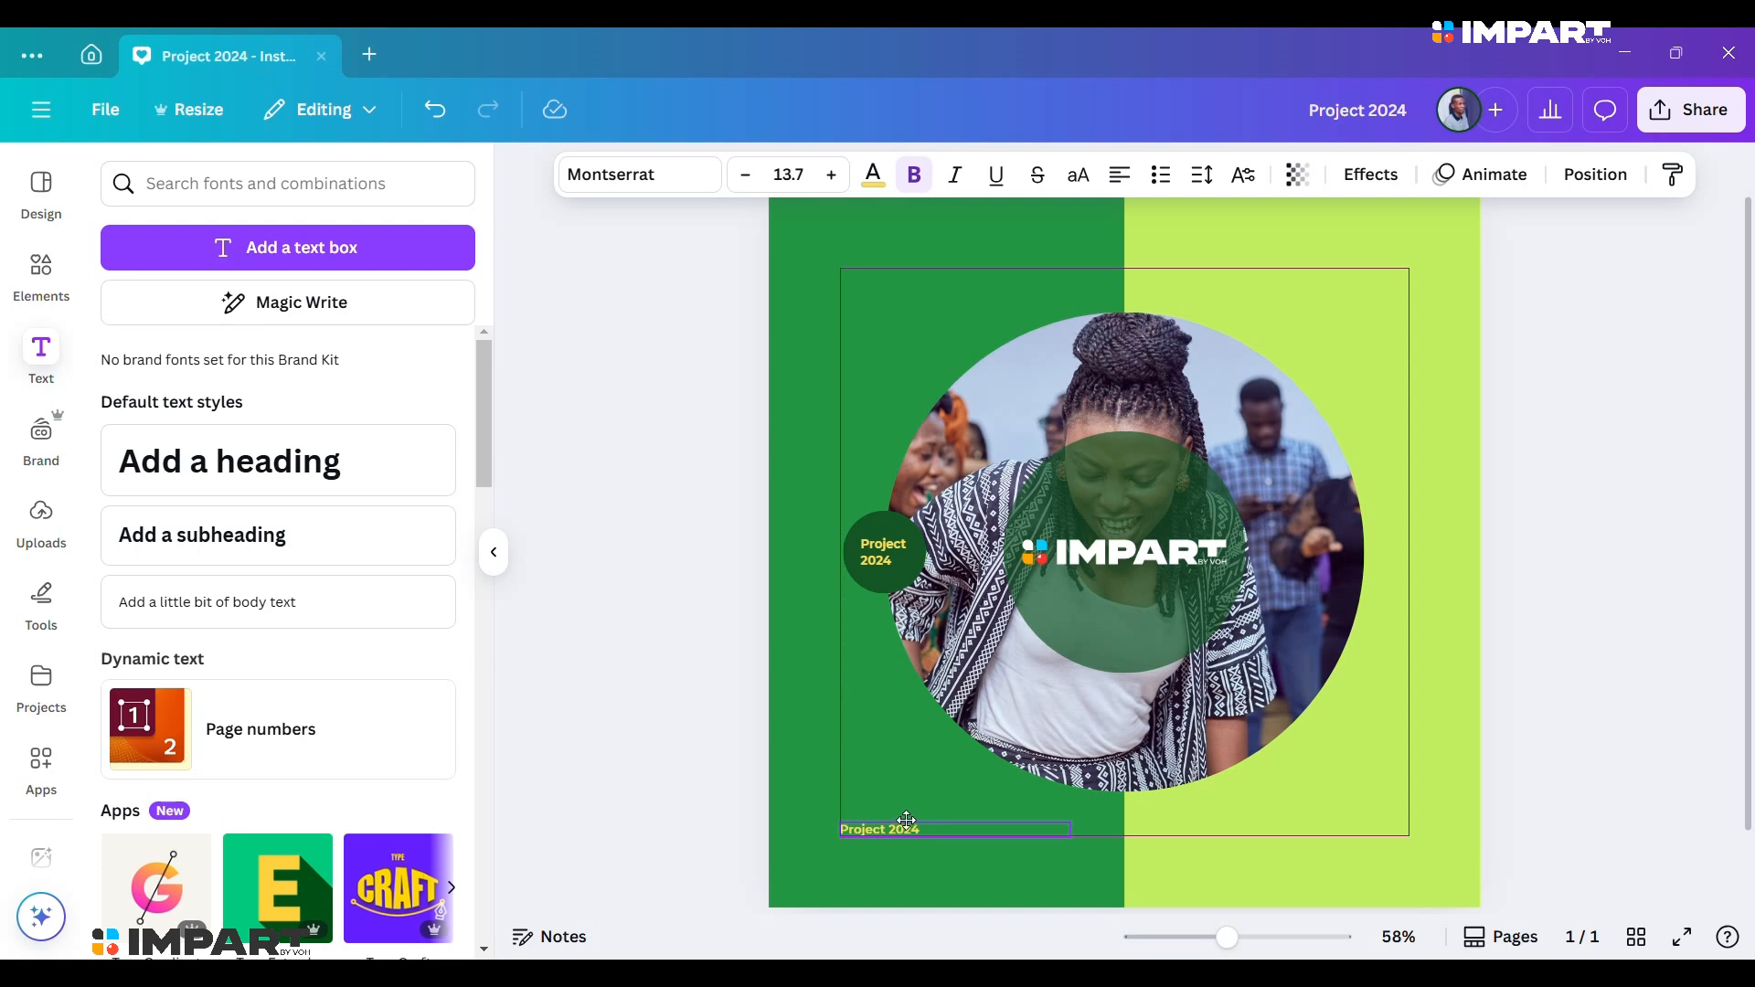
pyautogui.moveTo(907, 820); pyautogui.dragTo(903, 839)
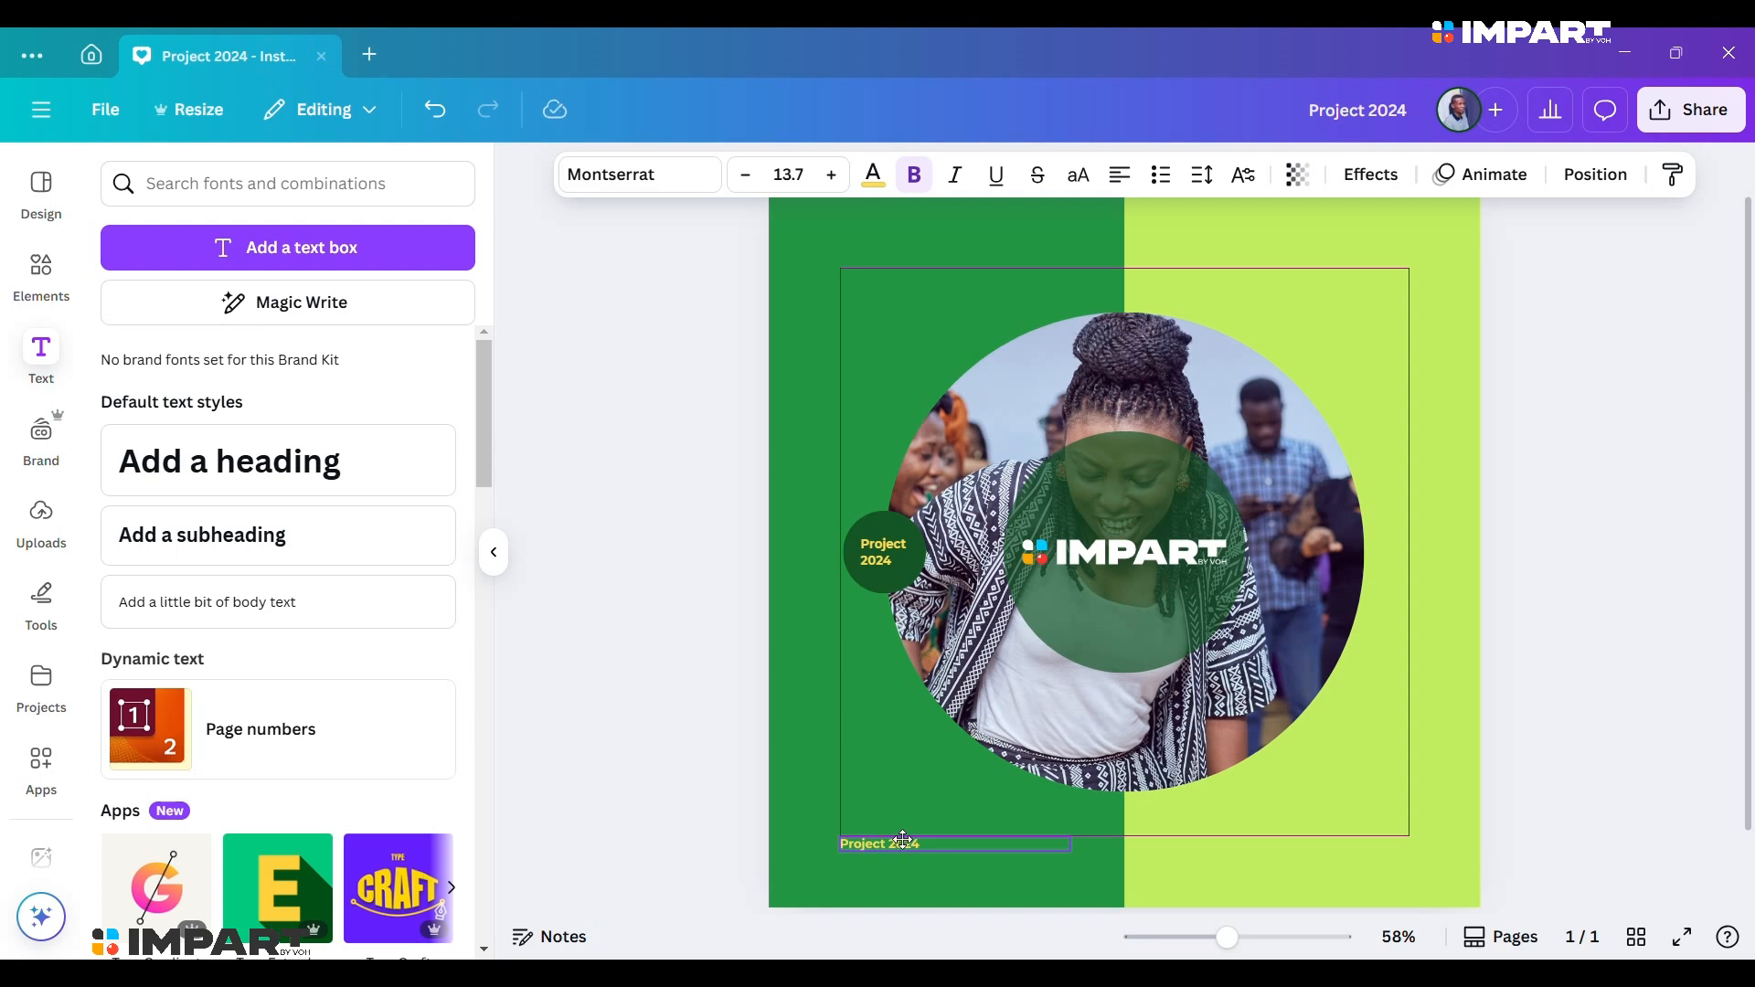
pyautogui.moveTo(904, 839); pyautogui.dragTo(880, 854)
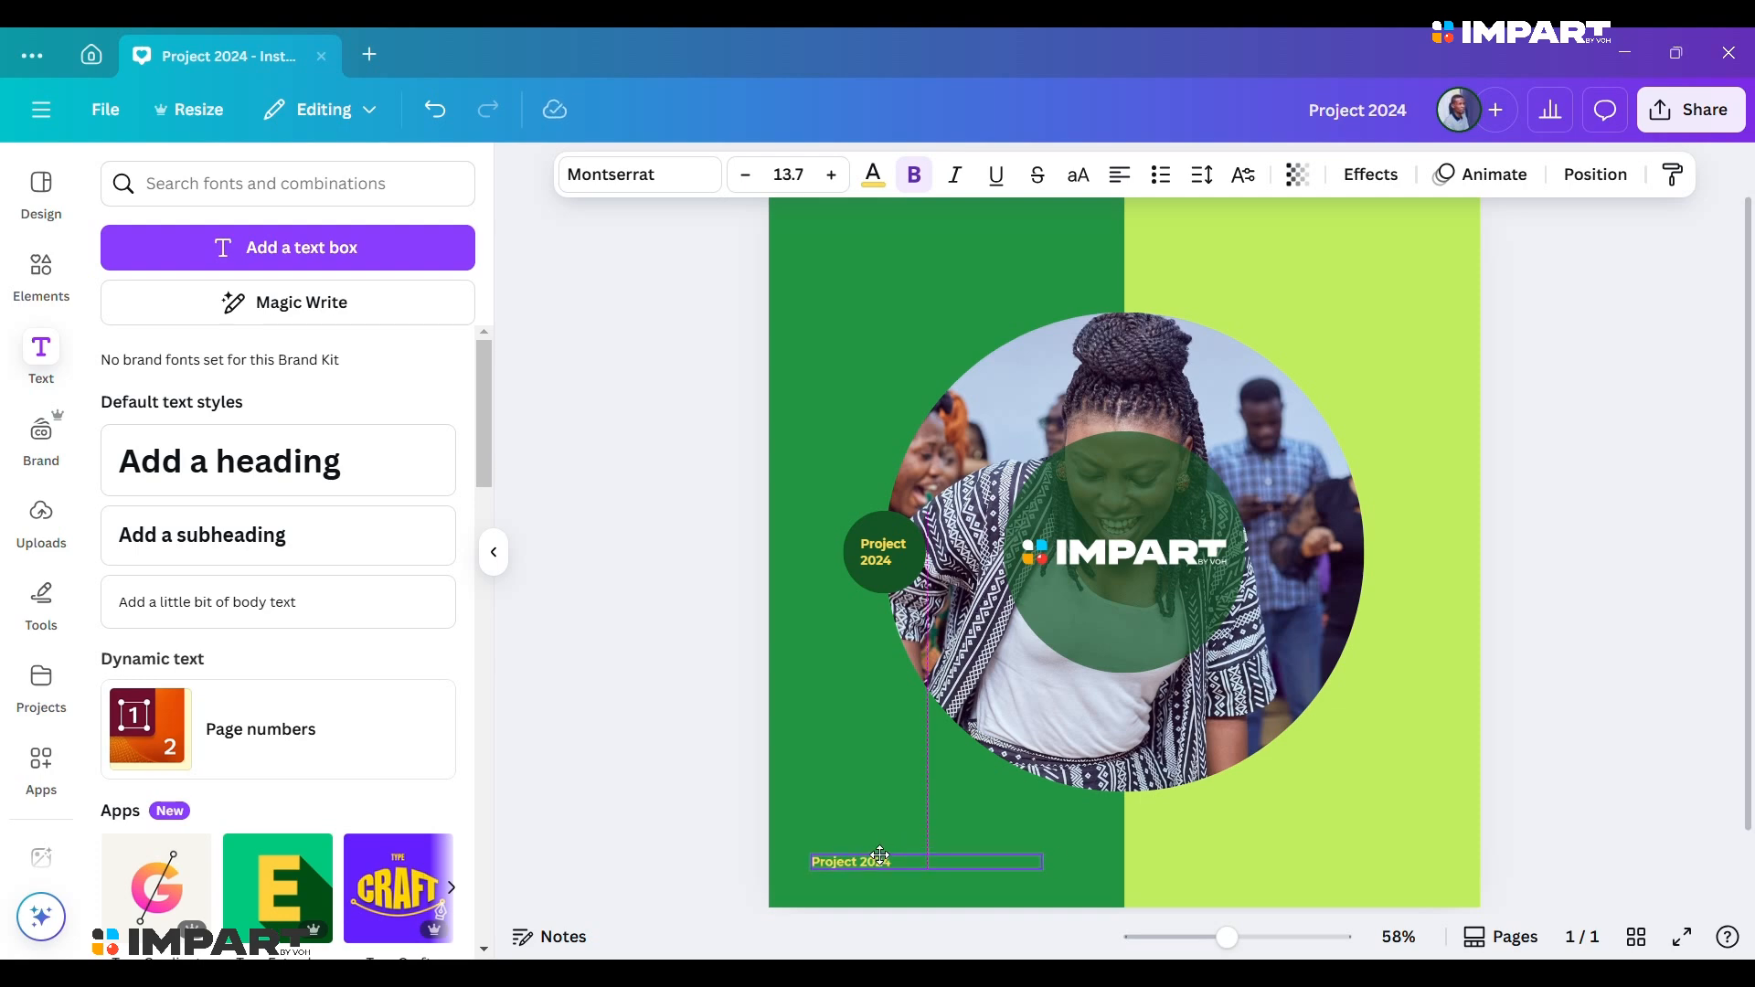
pyautogui.moveTo(881, 855); pyautogui.dragTo(836, 845)
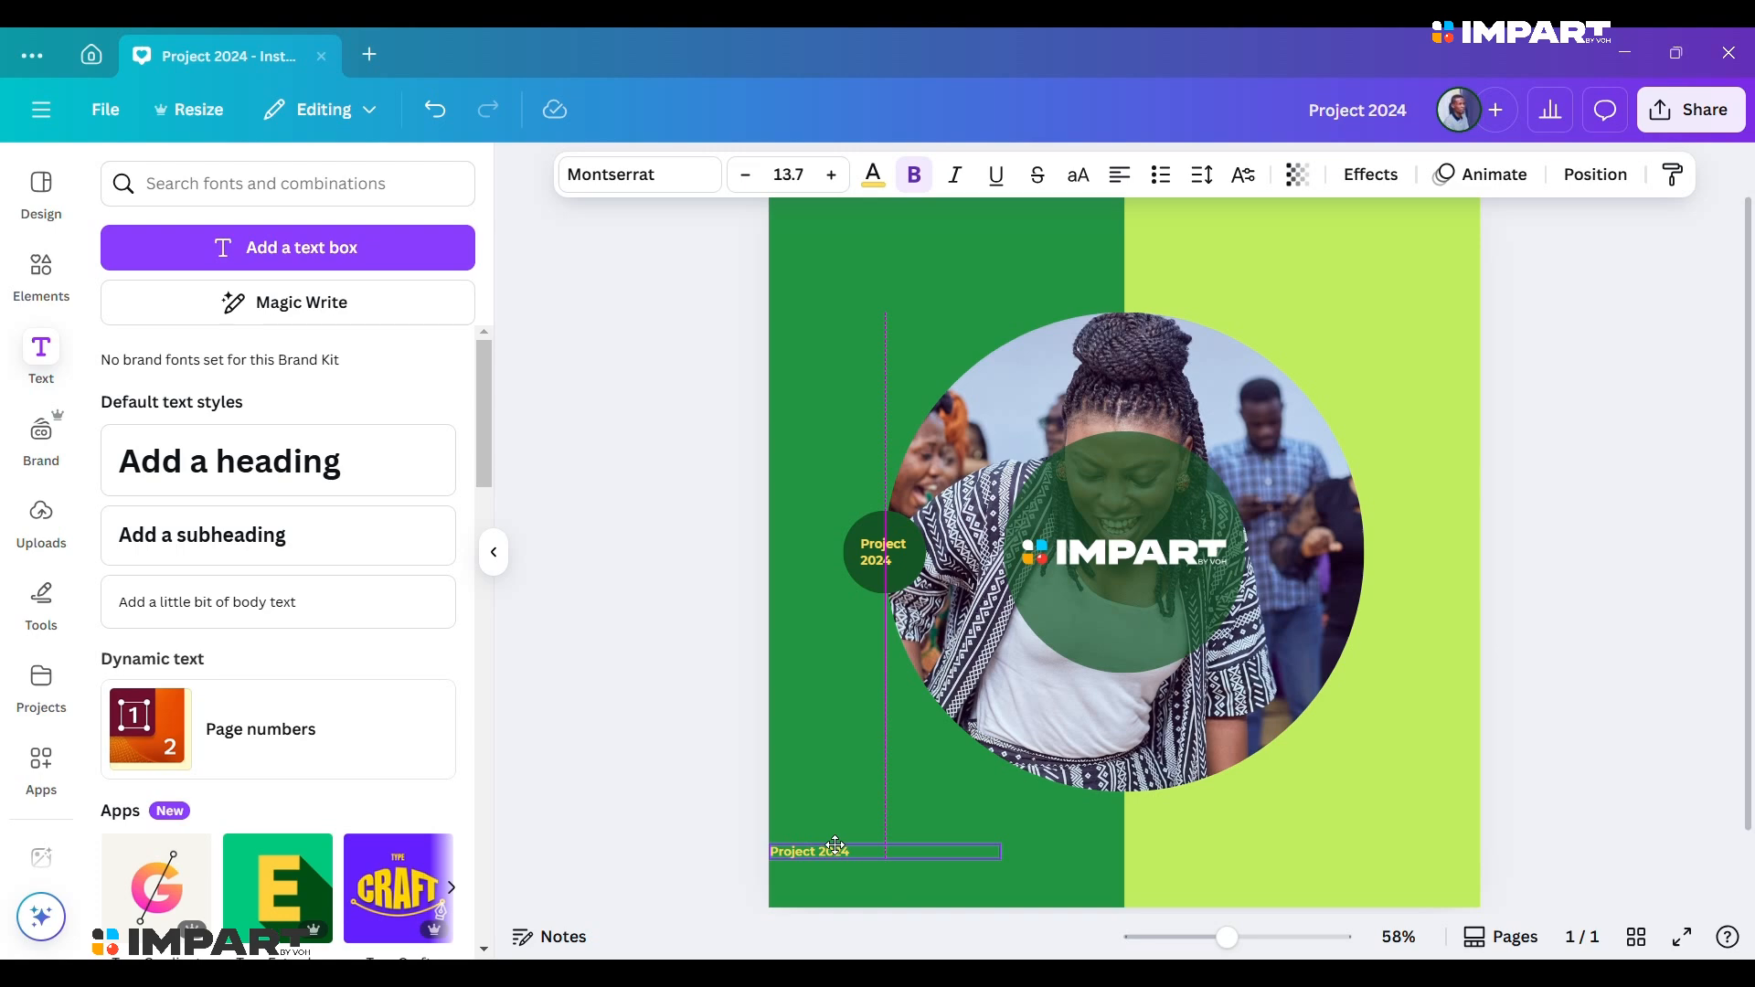
pyautogui.moveTo(835, 844); pyautogui.dragTo(830, 844)
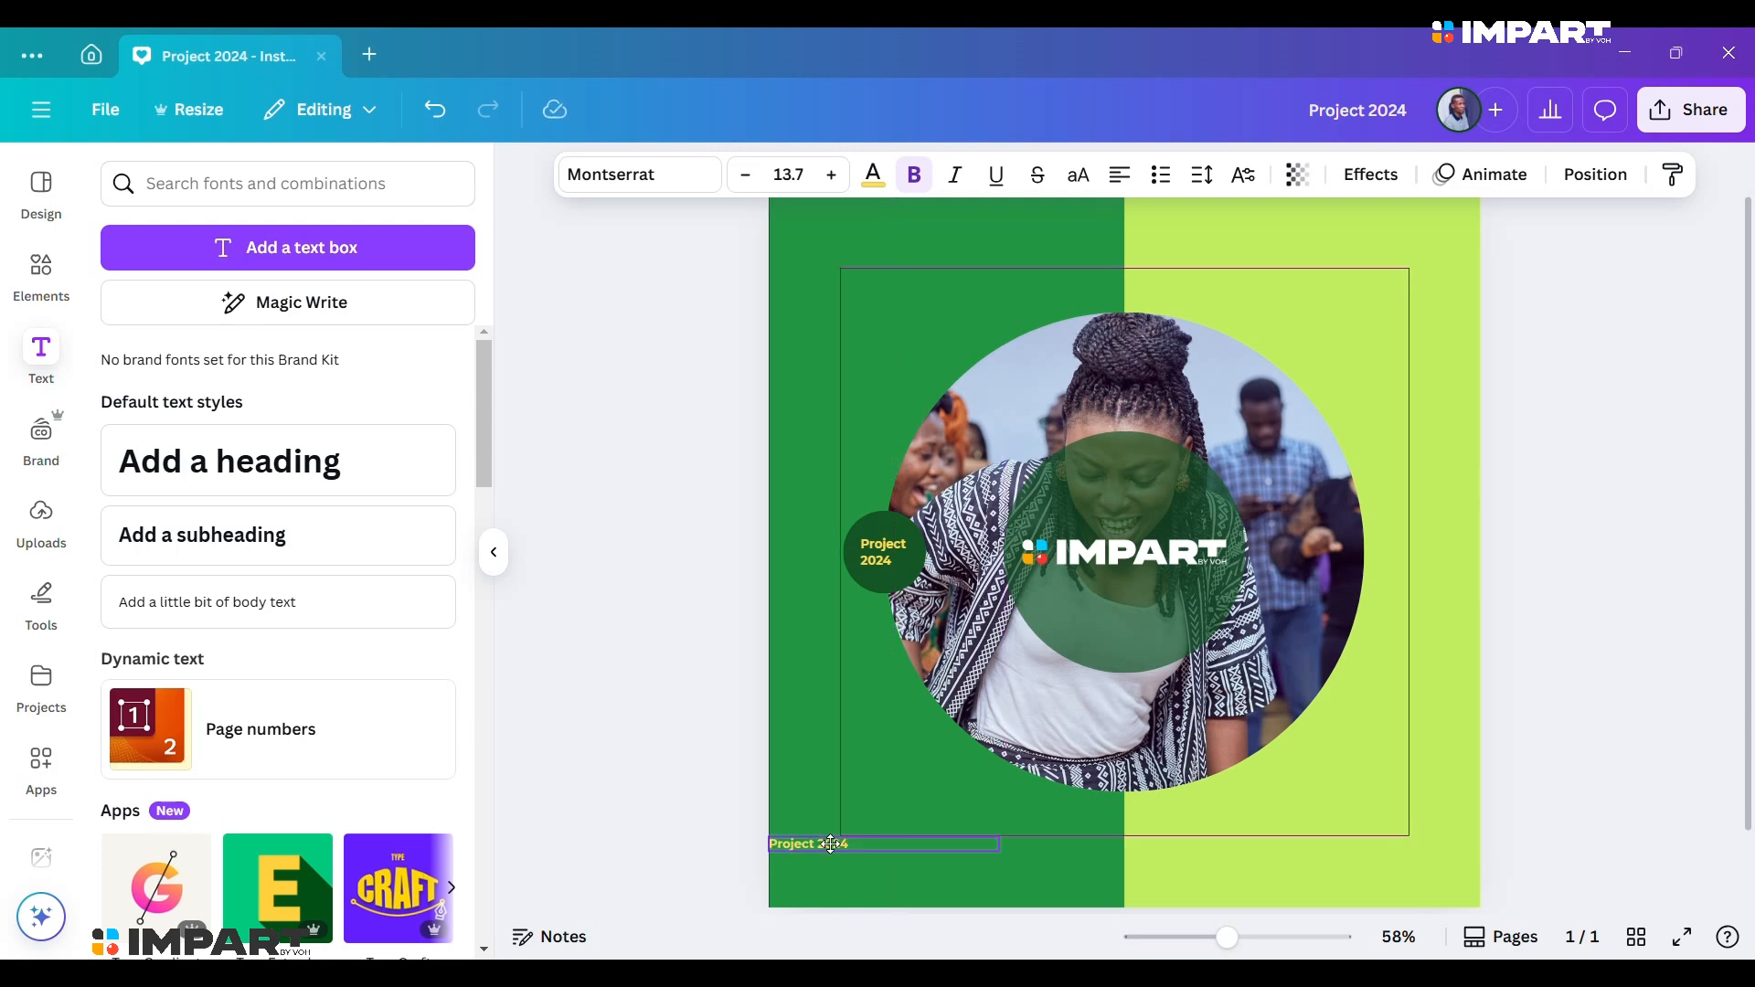
pyautogui.moveTo(830, 844); pyautogui.dragTo(833, 846)
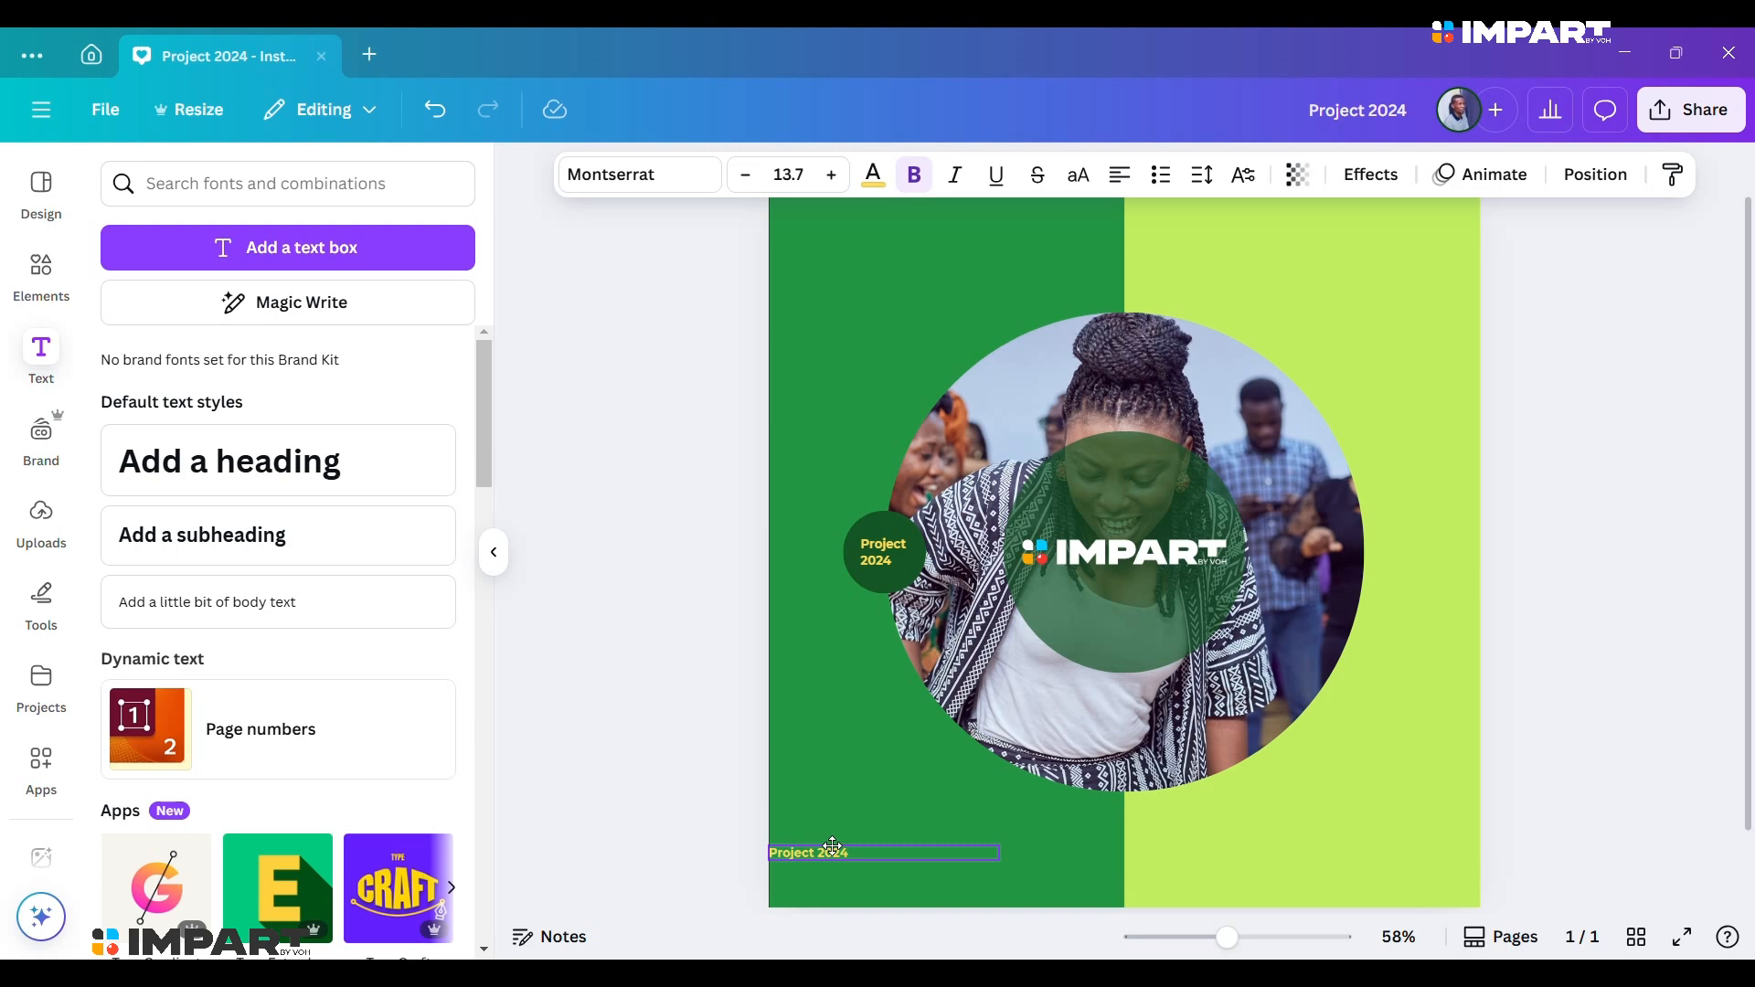
pyautogui.click(832, 851)
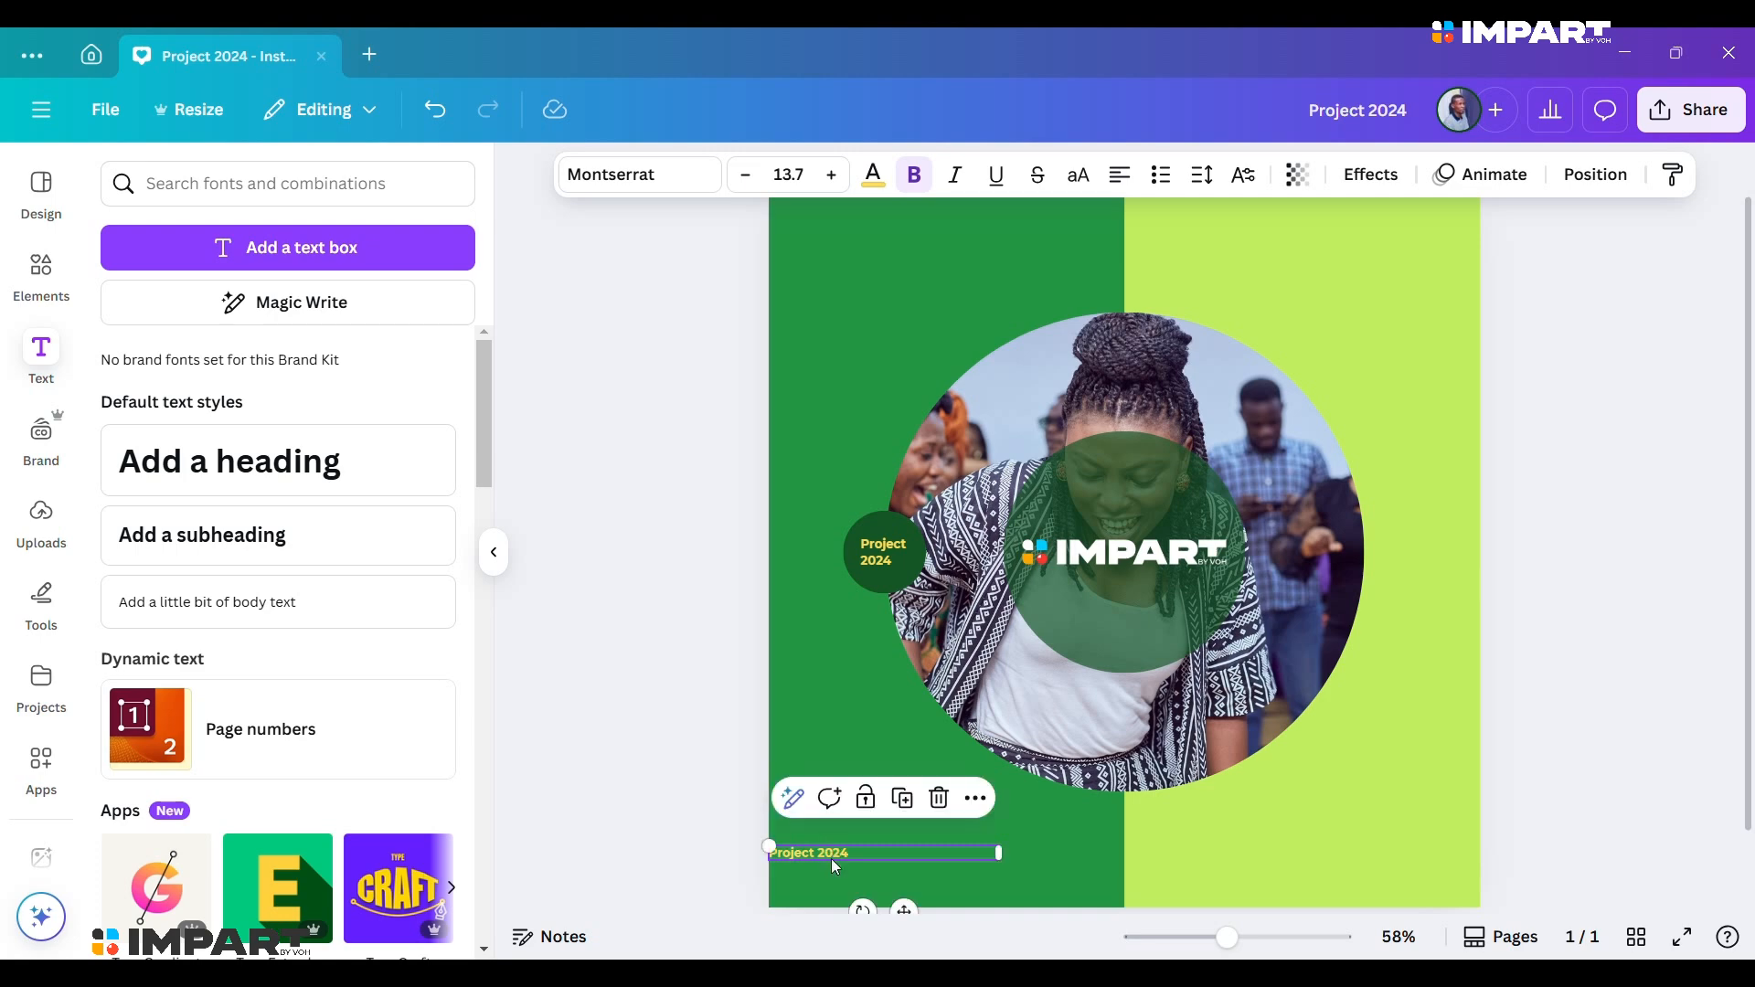
pyautogui.moveTo(841, 869); pyautogui.dragTo(905, 868)
# Replace the lower "Project 2024" text with "impartbyvoh" and narrow its text box to fit the word.
pyautogui.doubleClick(904, 854)
pyautogui.tripleClick(905, 854)
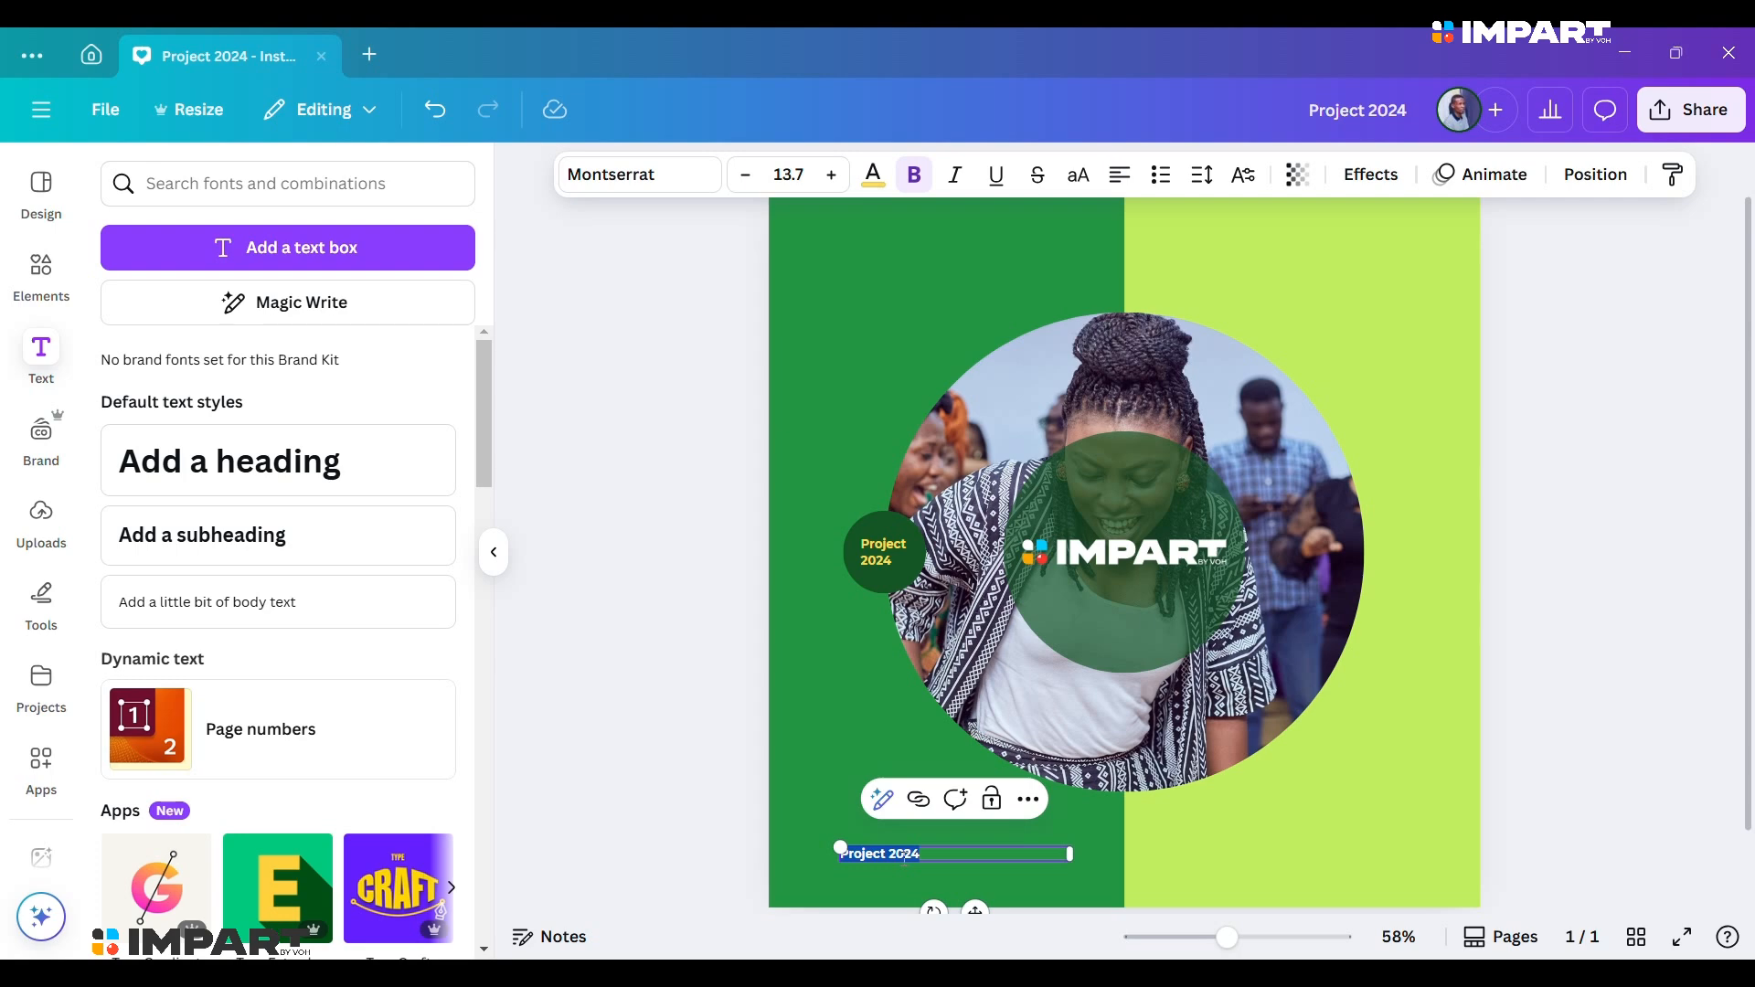
pyautogui.write('Impartbyvoh')
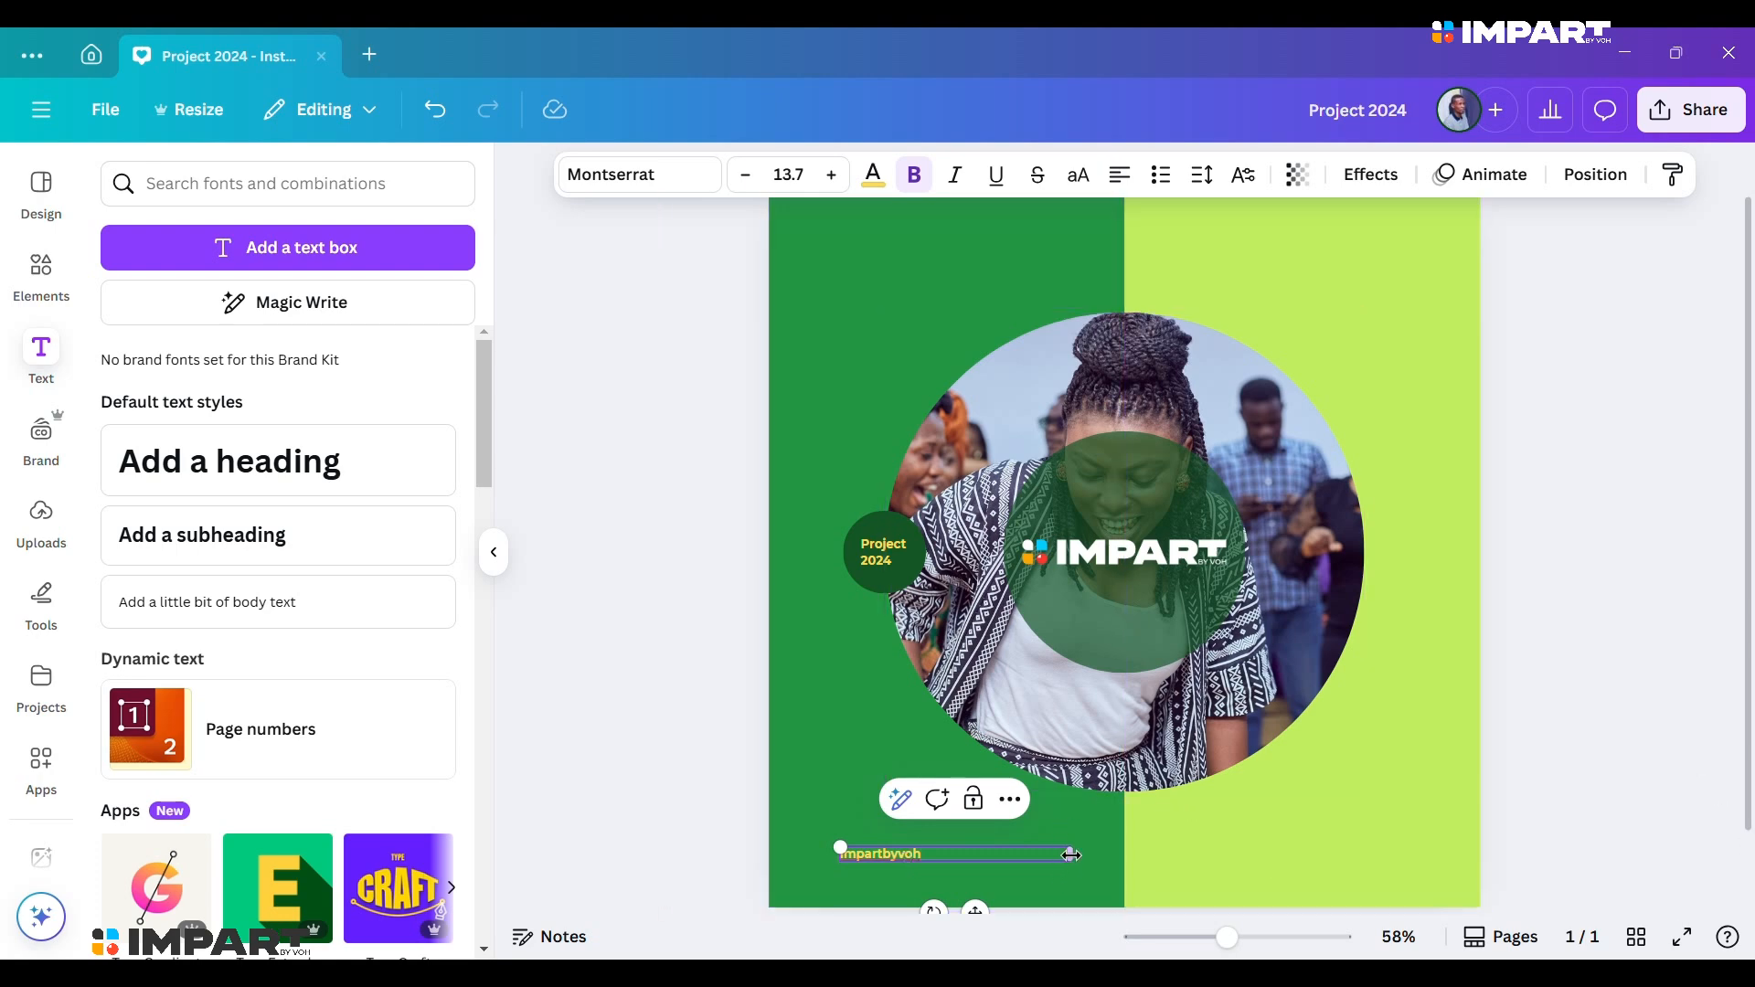
pyautogui.moveTo(1069, 854); pyautogui.dragTo(952, 839)
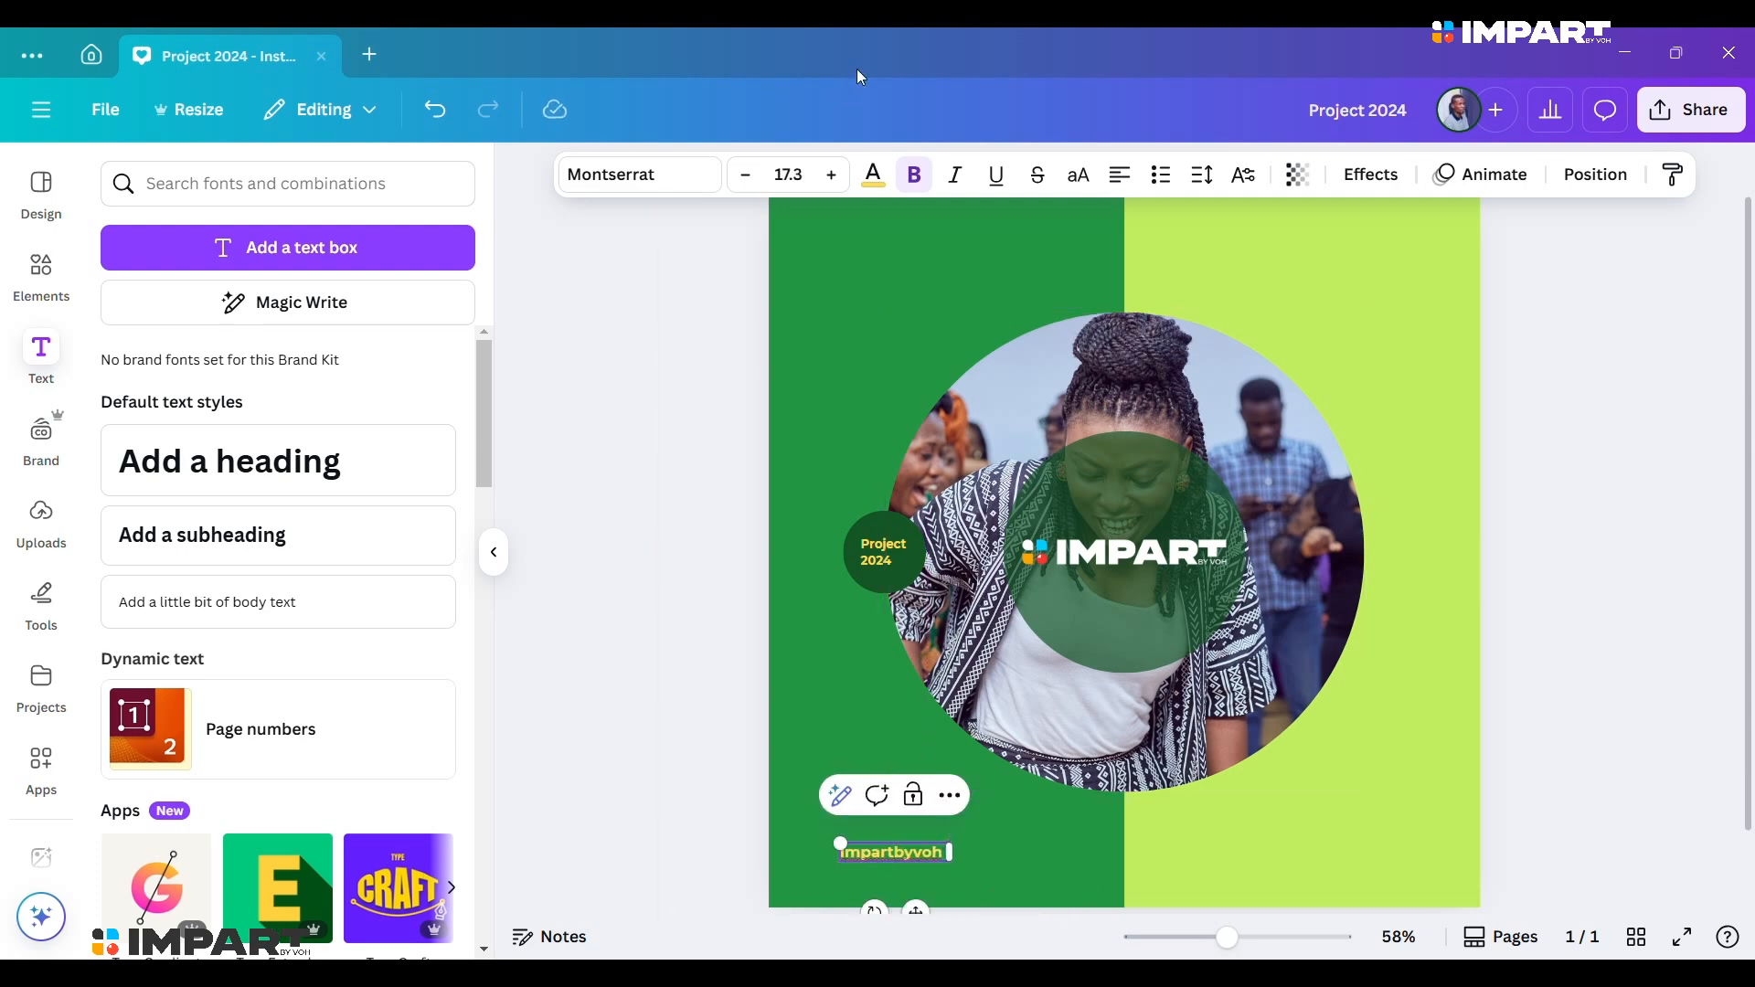
# Increase the "impartbyvoh" font size to 19.3 and widen the box so the text stays on one line.
pyautogui.click(831, 174)
pyautogui.click(831, 174)
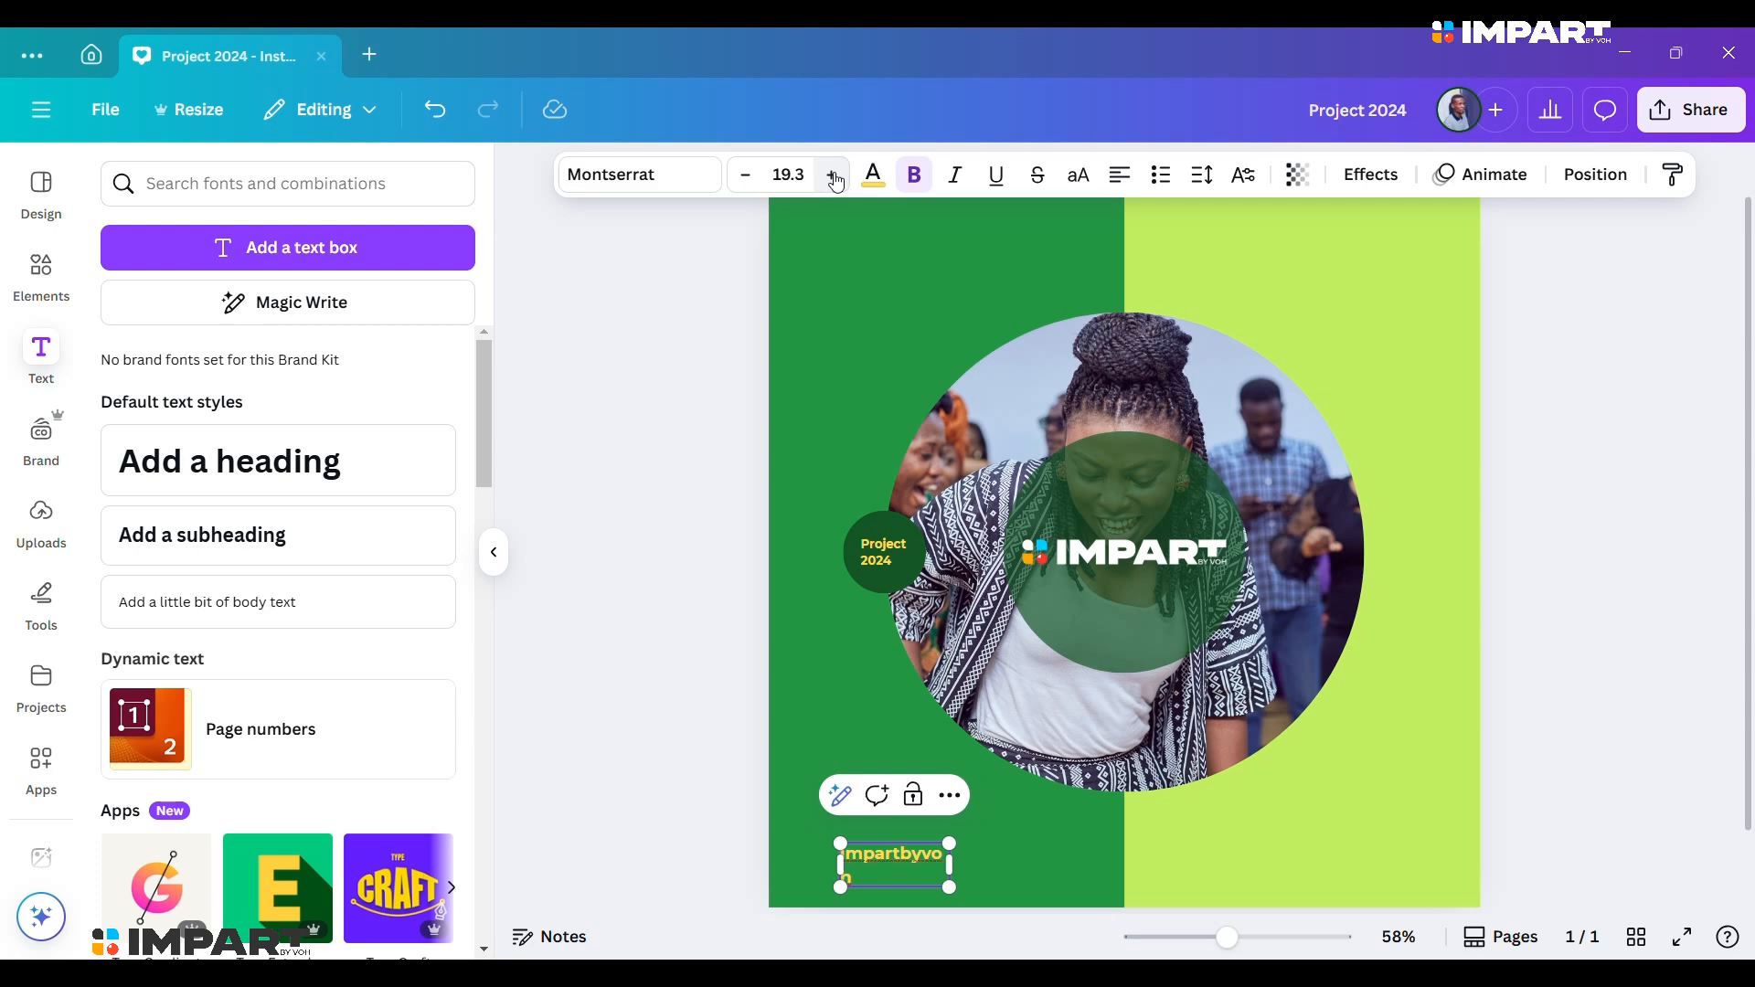
pyautogui.moveTo(950, 864); pyautogui.dragTo(969, 860)
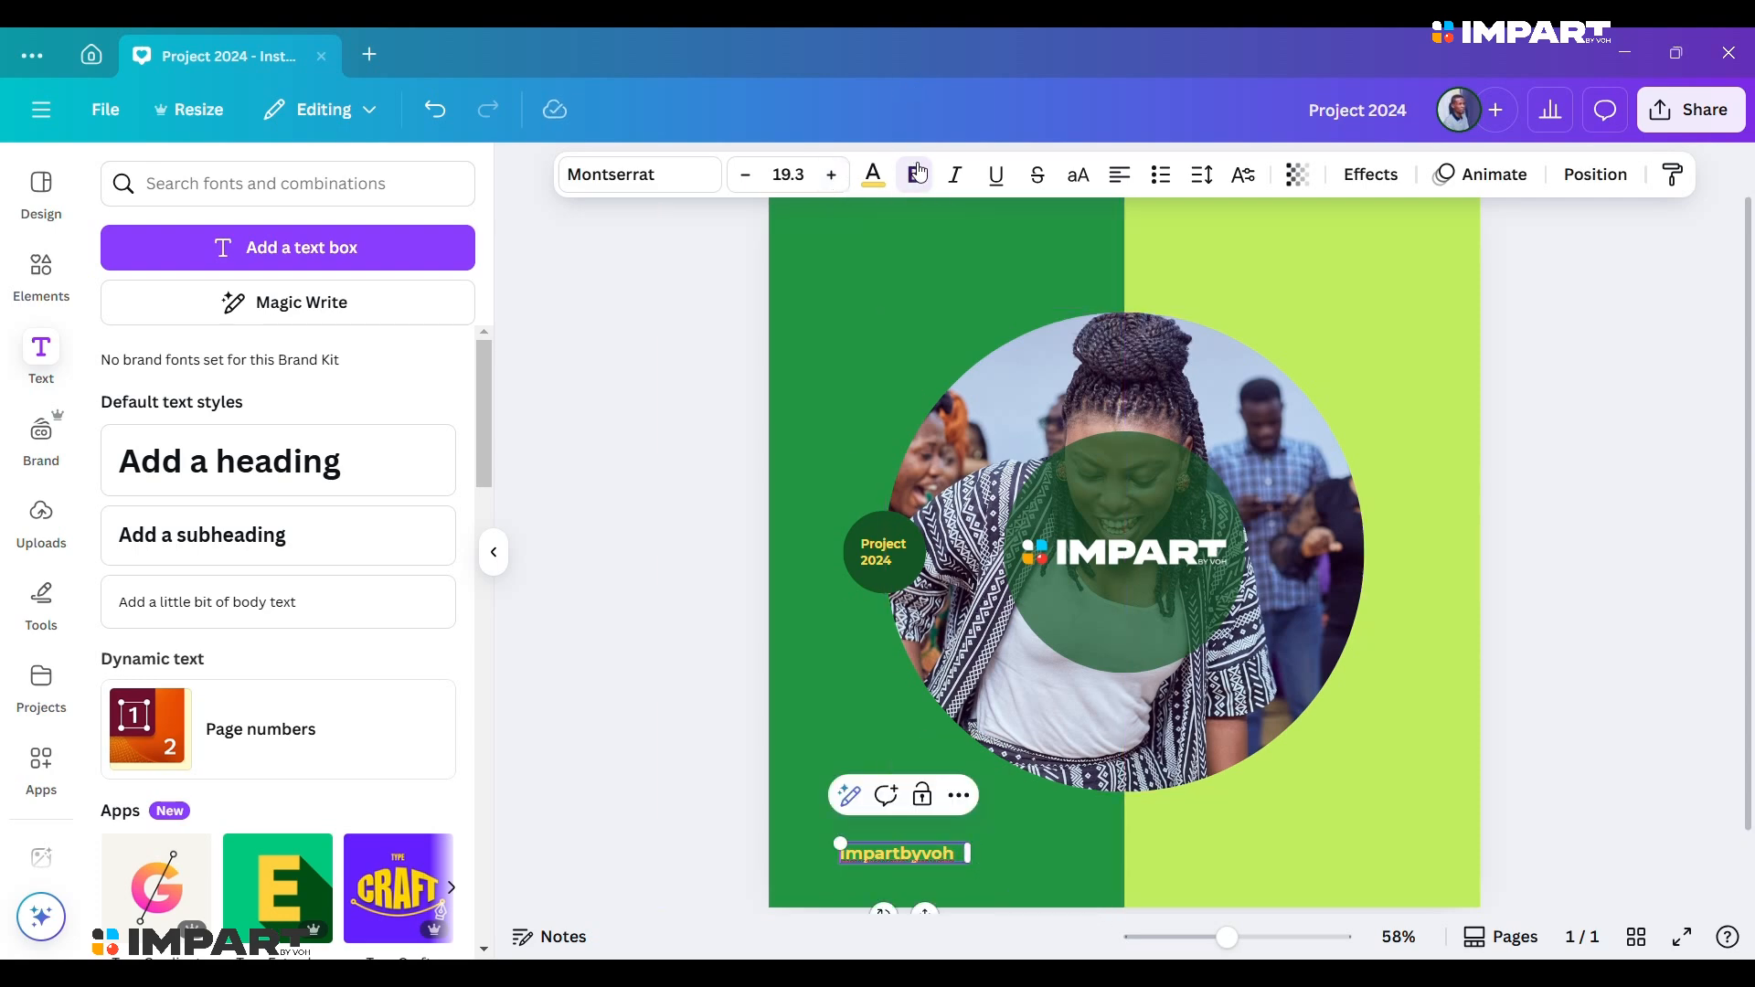
# Remove bold from the "impartbyvoh" text, color it white and deselect it.
pyautogui.click(914, 175)
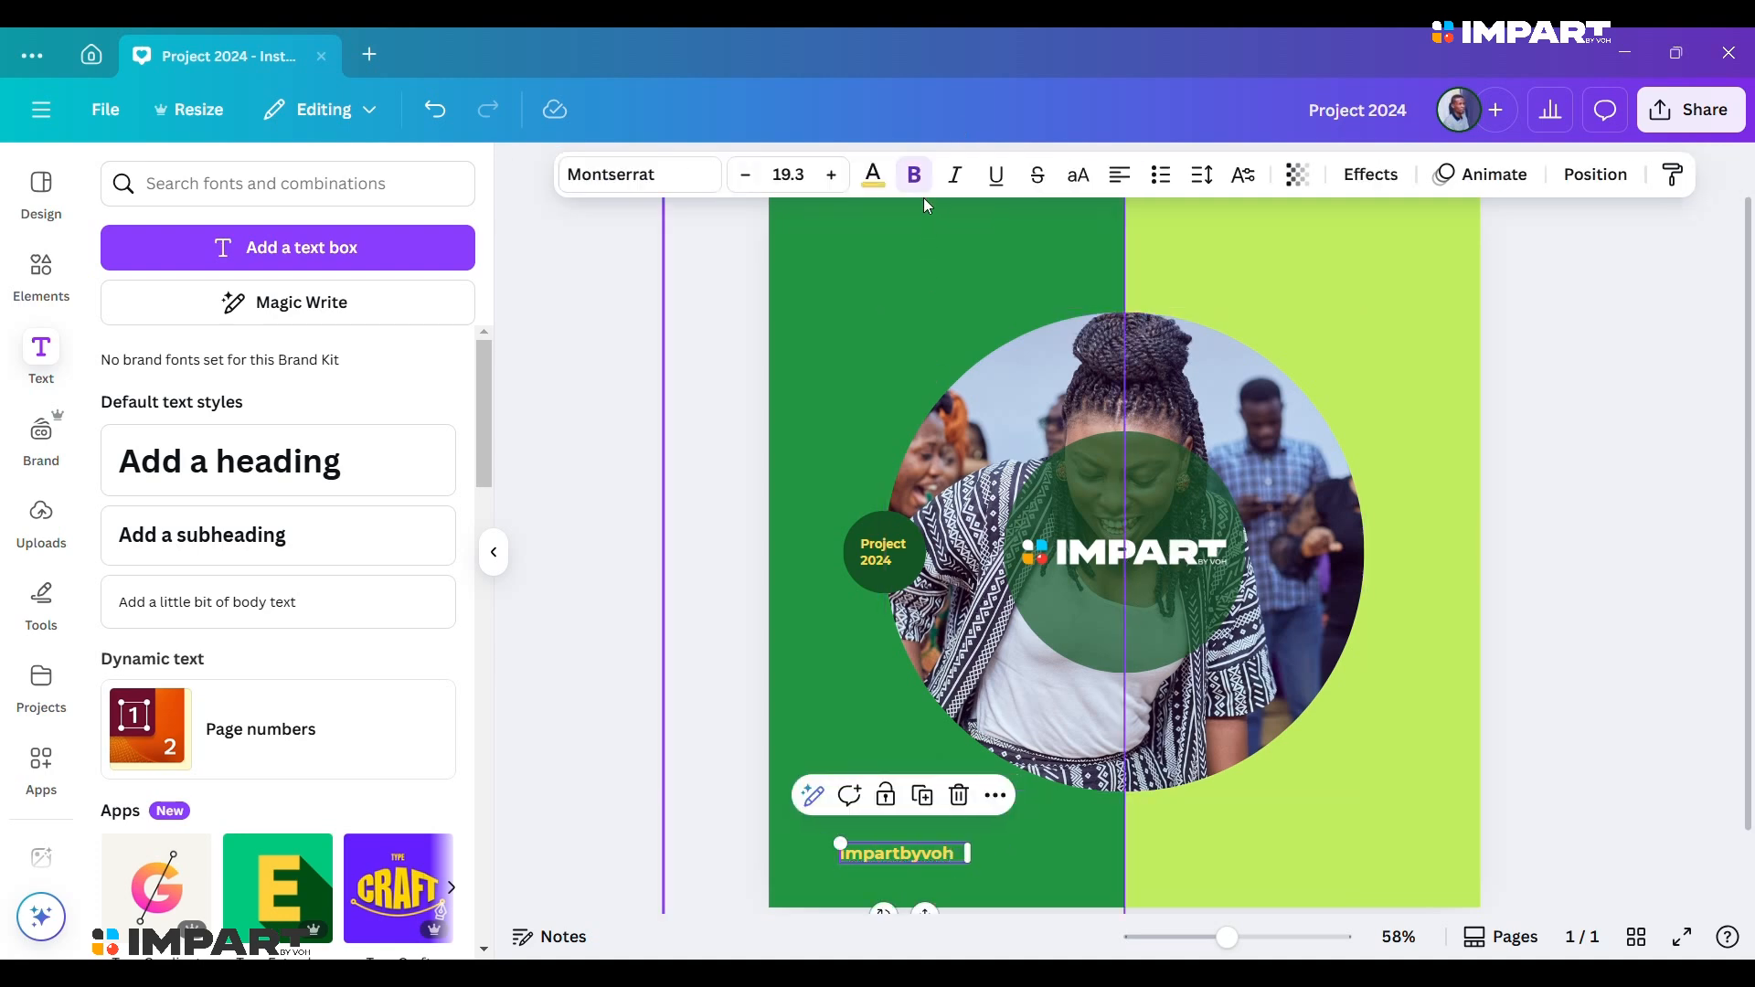
pyautogui.click(914, 175)
pyautogui.click(874, 175)
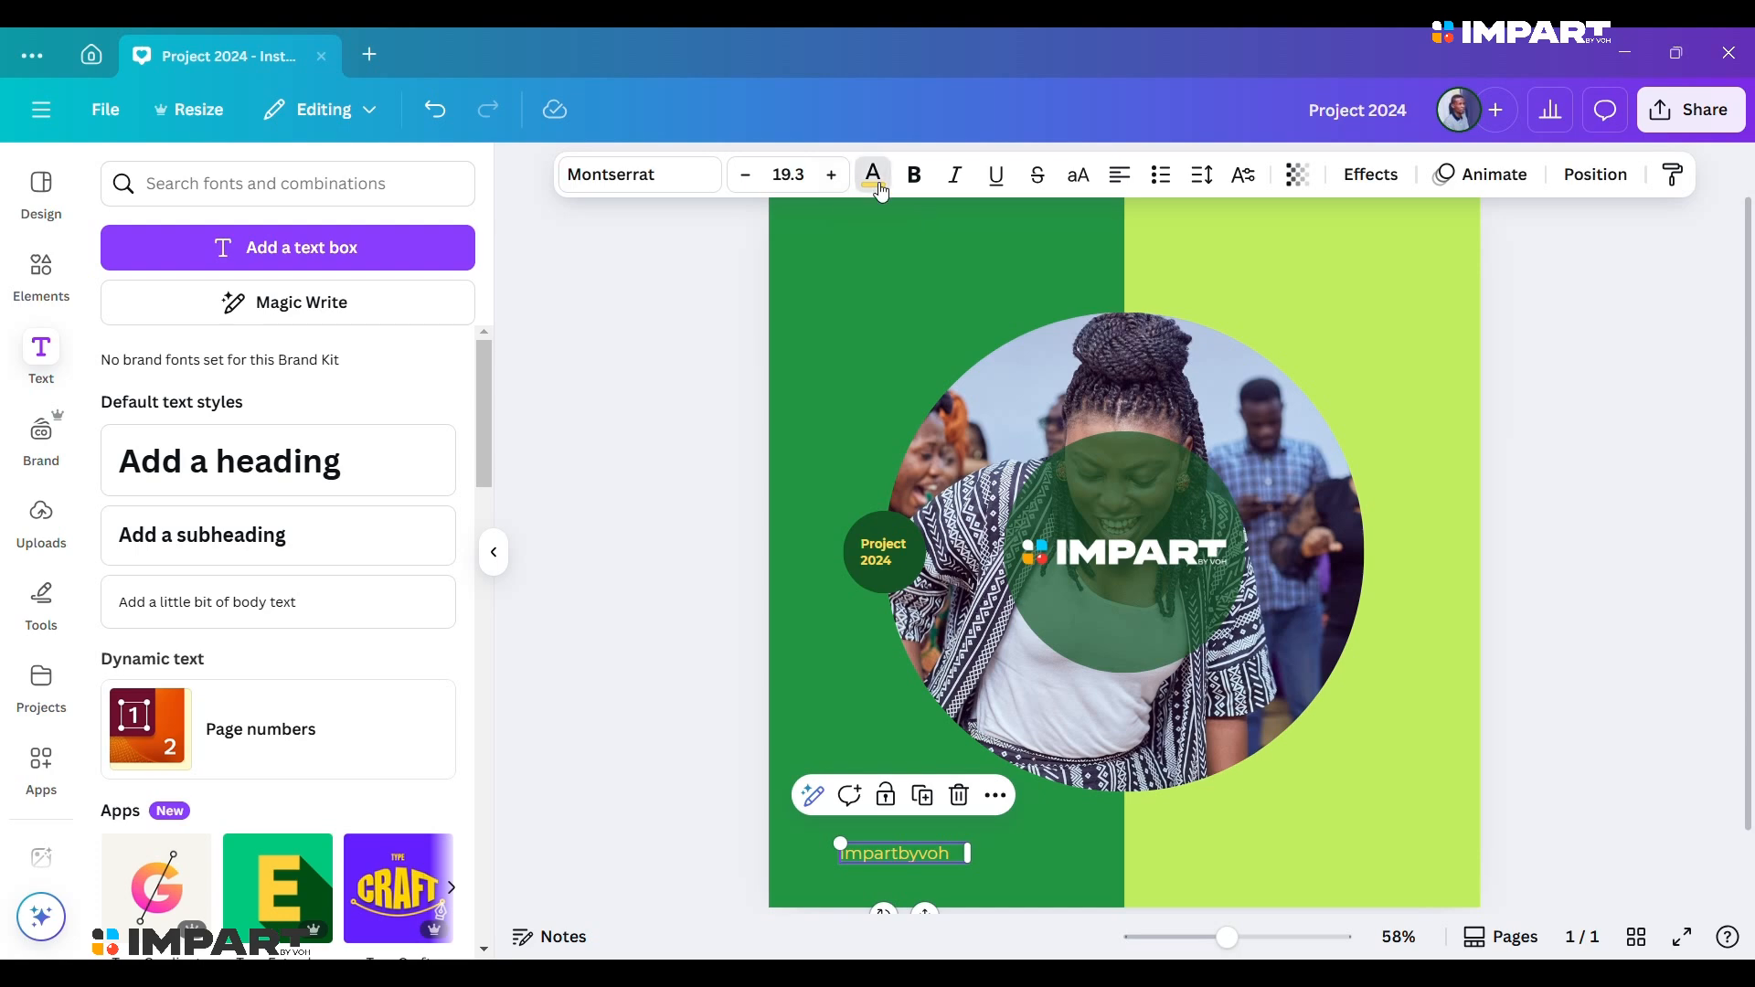
pyautogui.click(199, 620)
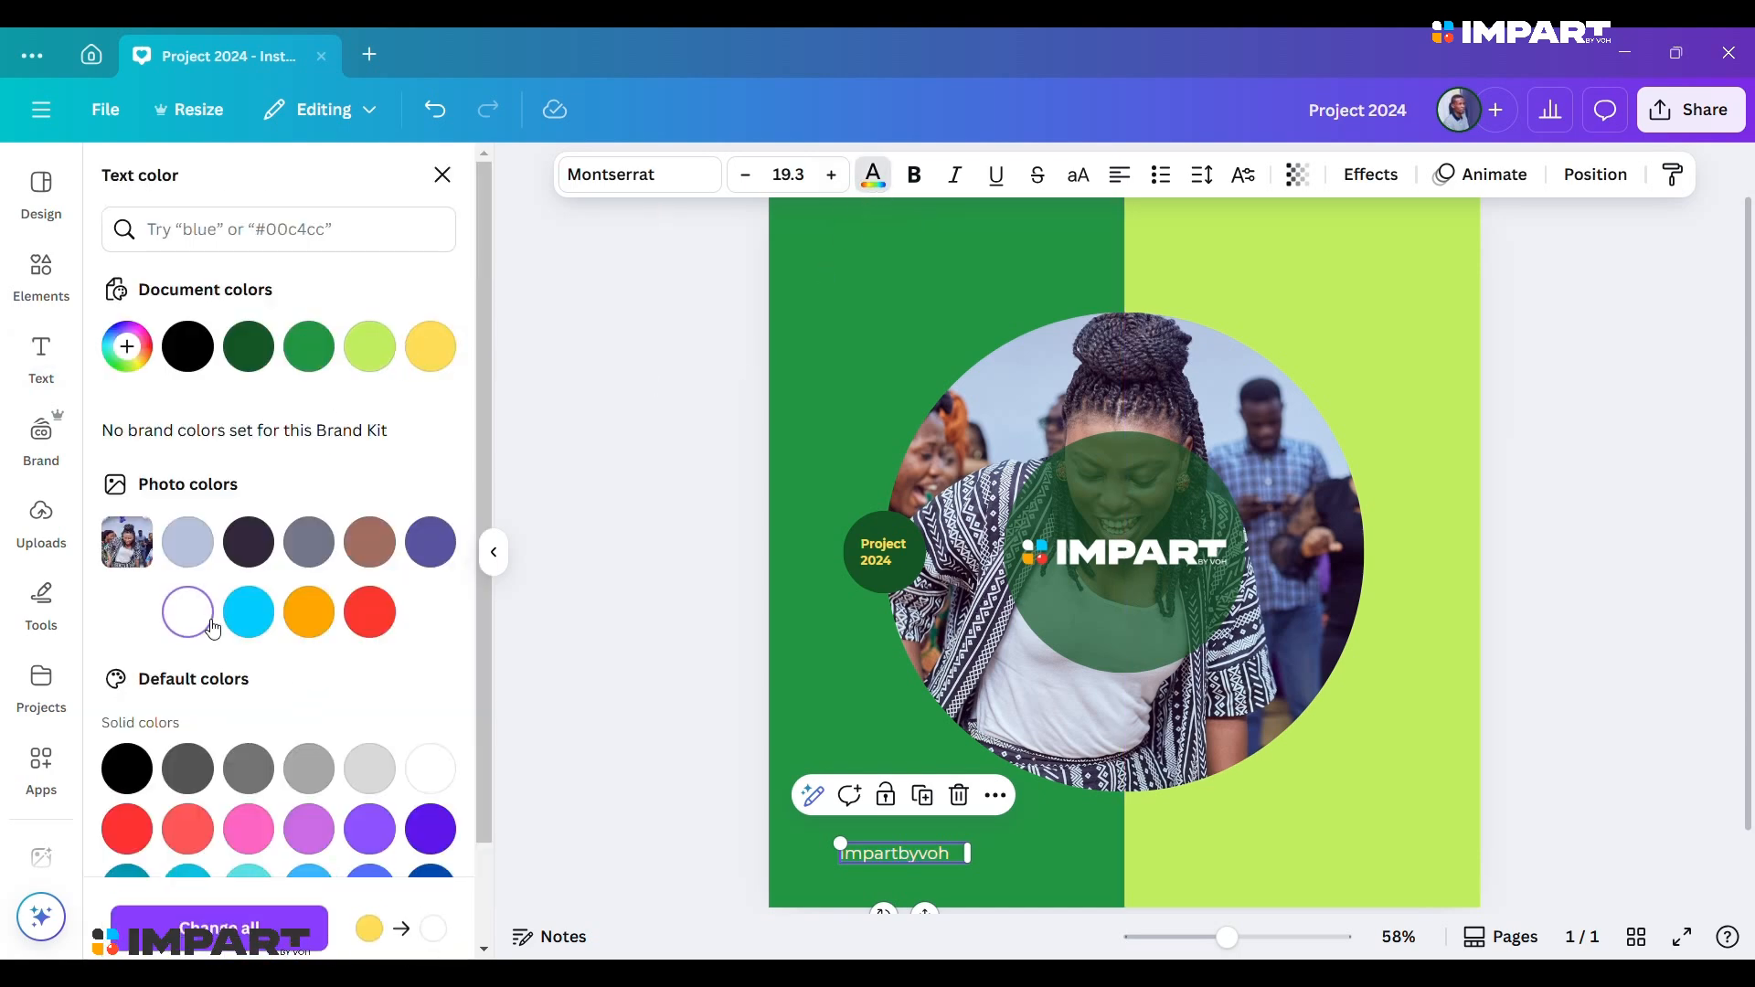
pyautogui.press('Escape')
pyautogui.click(1018, 852)
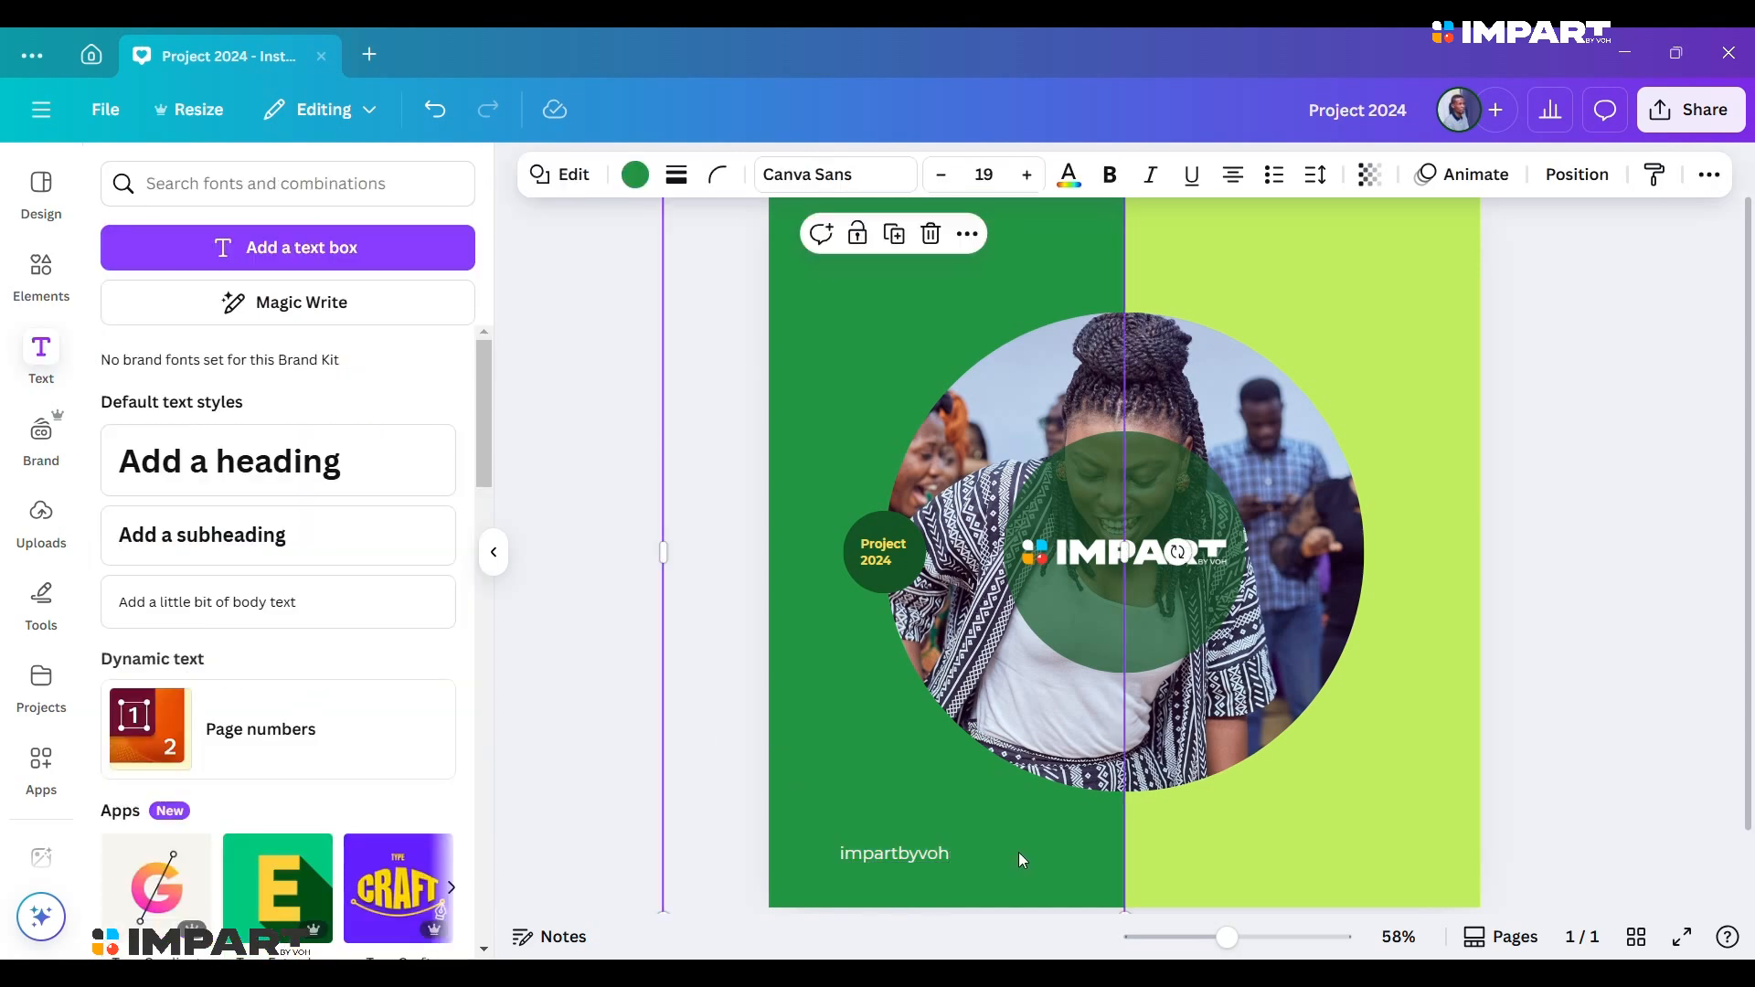
# Tighten the "impartbyvoh" text box around its text and shift it slightly to the right, leaving space before it.
pyautogui.click(947, 859)
pyautogui.moveTo(971, 853); pyautogui.dragTo(947, 857)
pyautogui.scroll(-1, 902, 644)
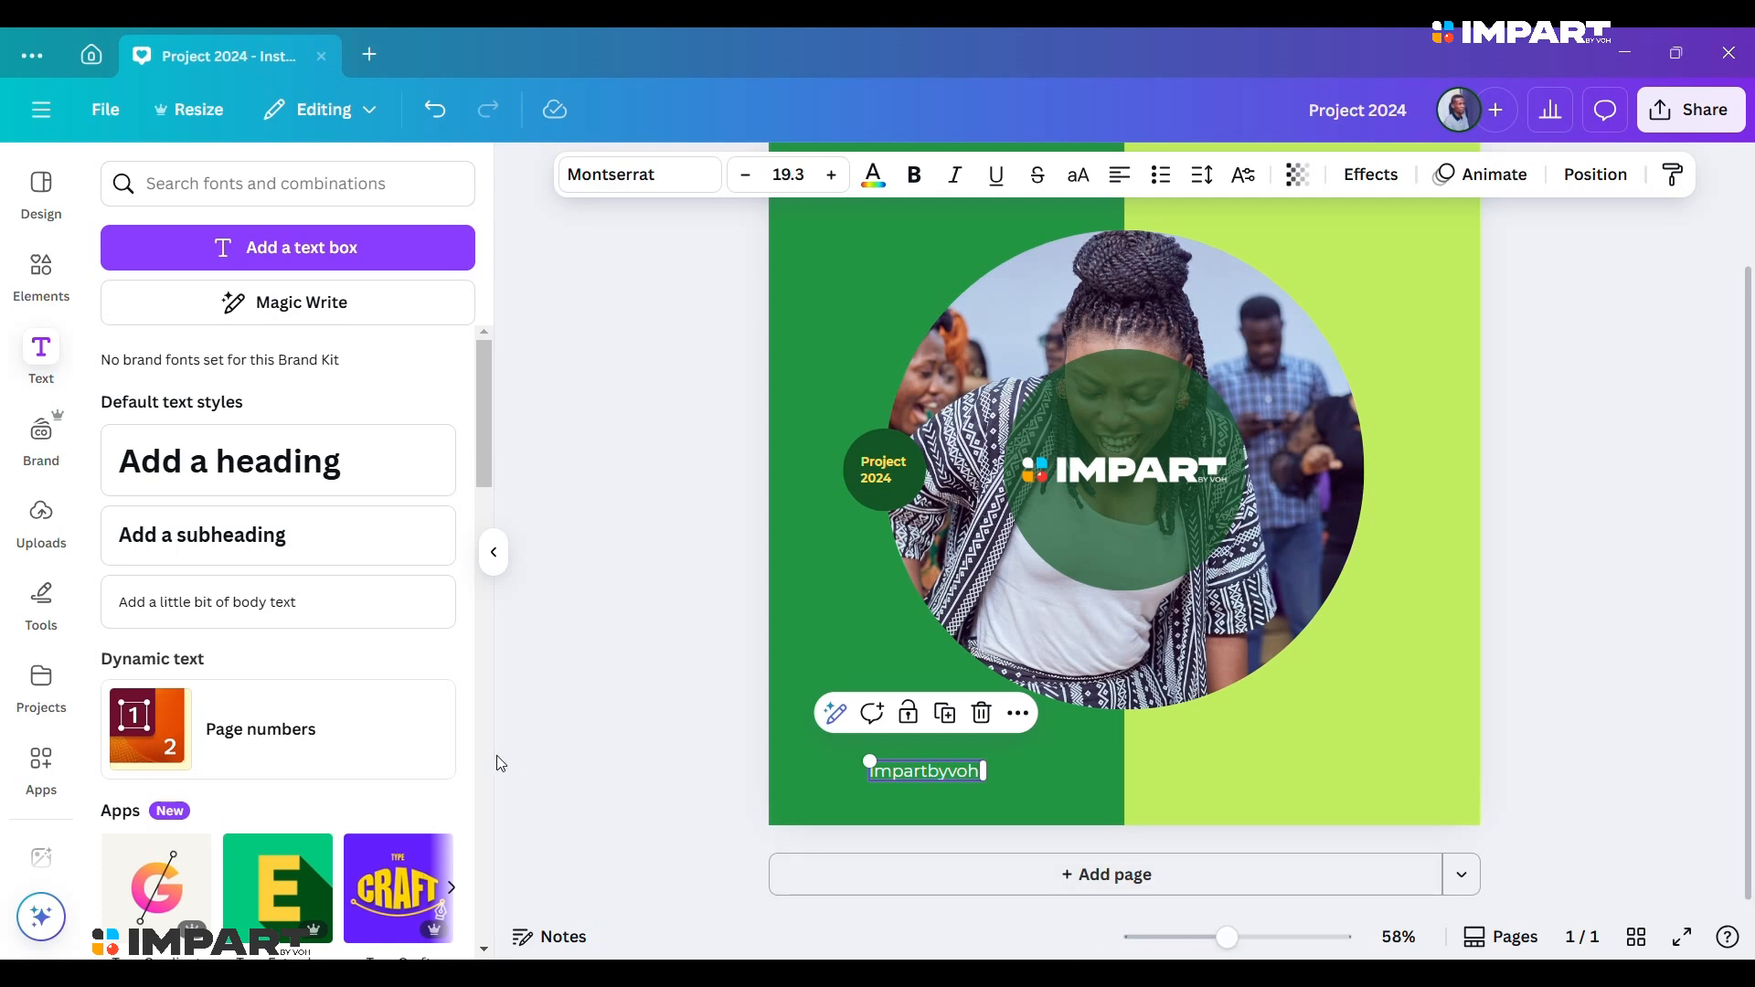
# Clear the previous "Shapes" search and search the elements for "instagram logo".
pyautogui.click(57, 275)
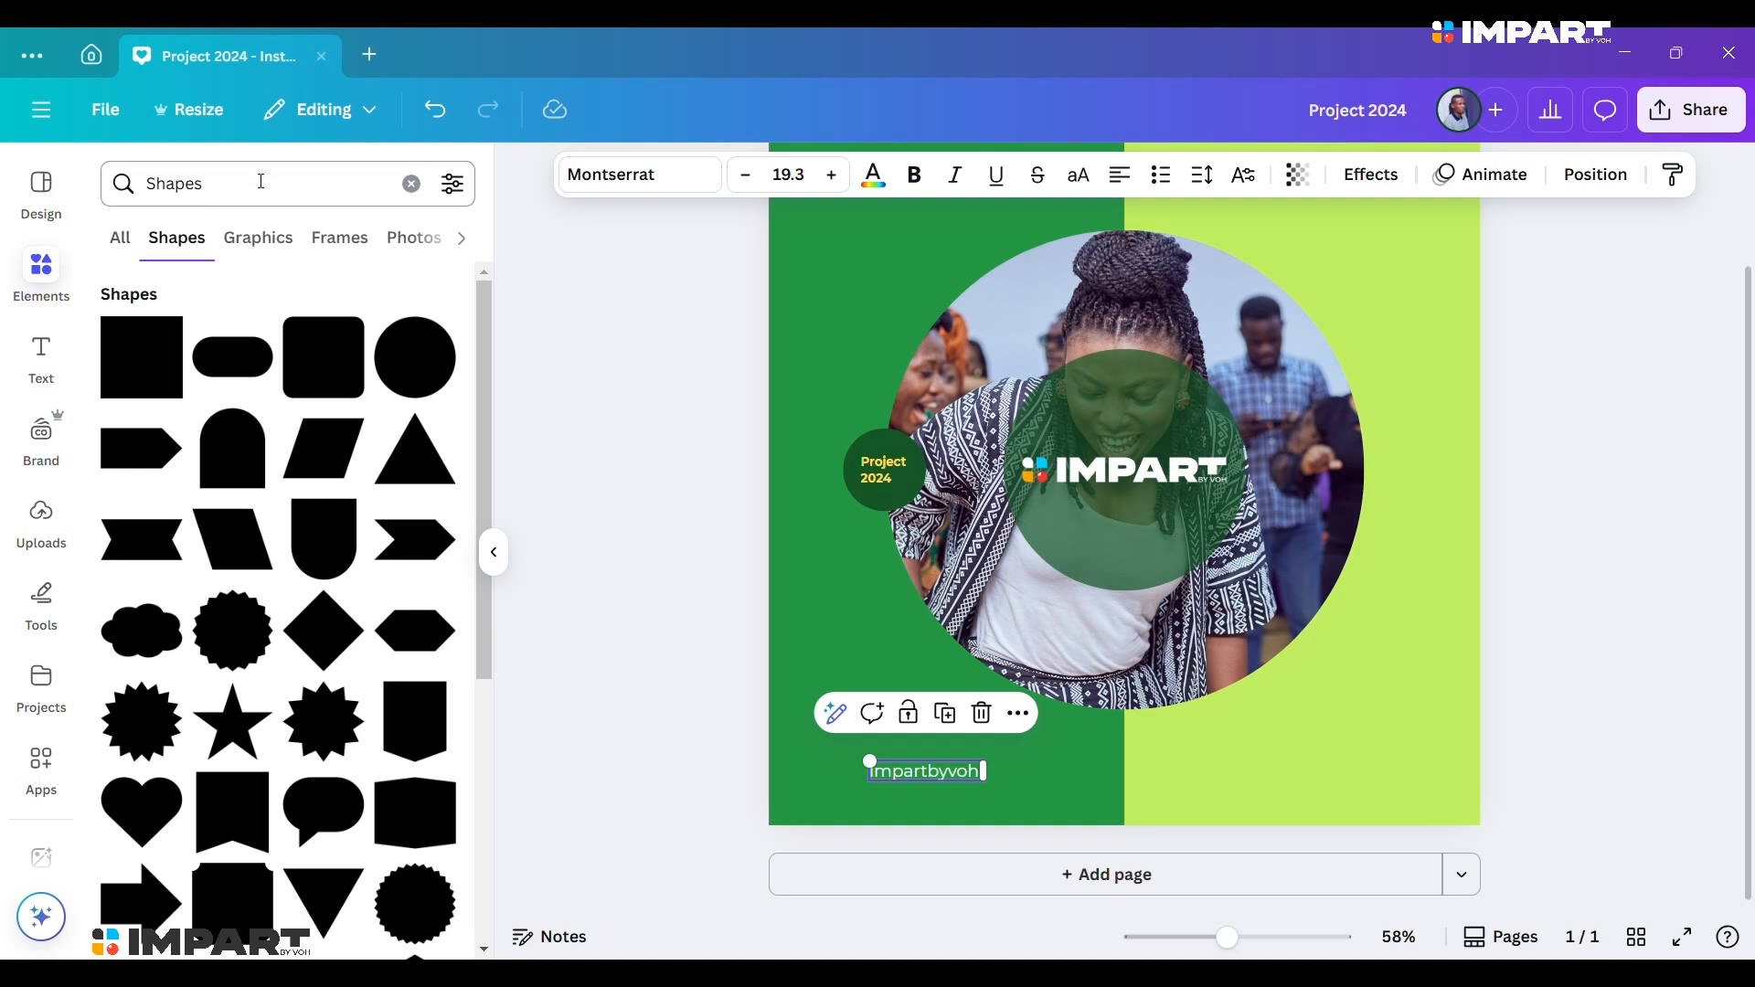
pyautogui.click(412, 184)
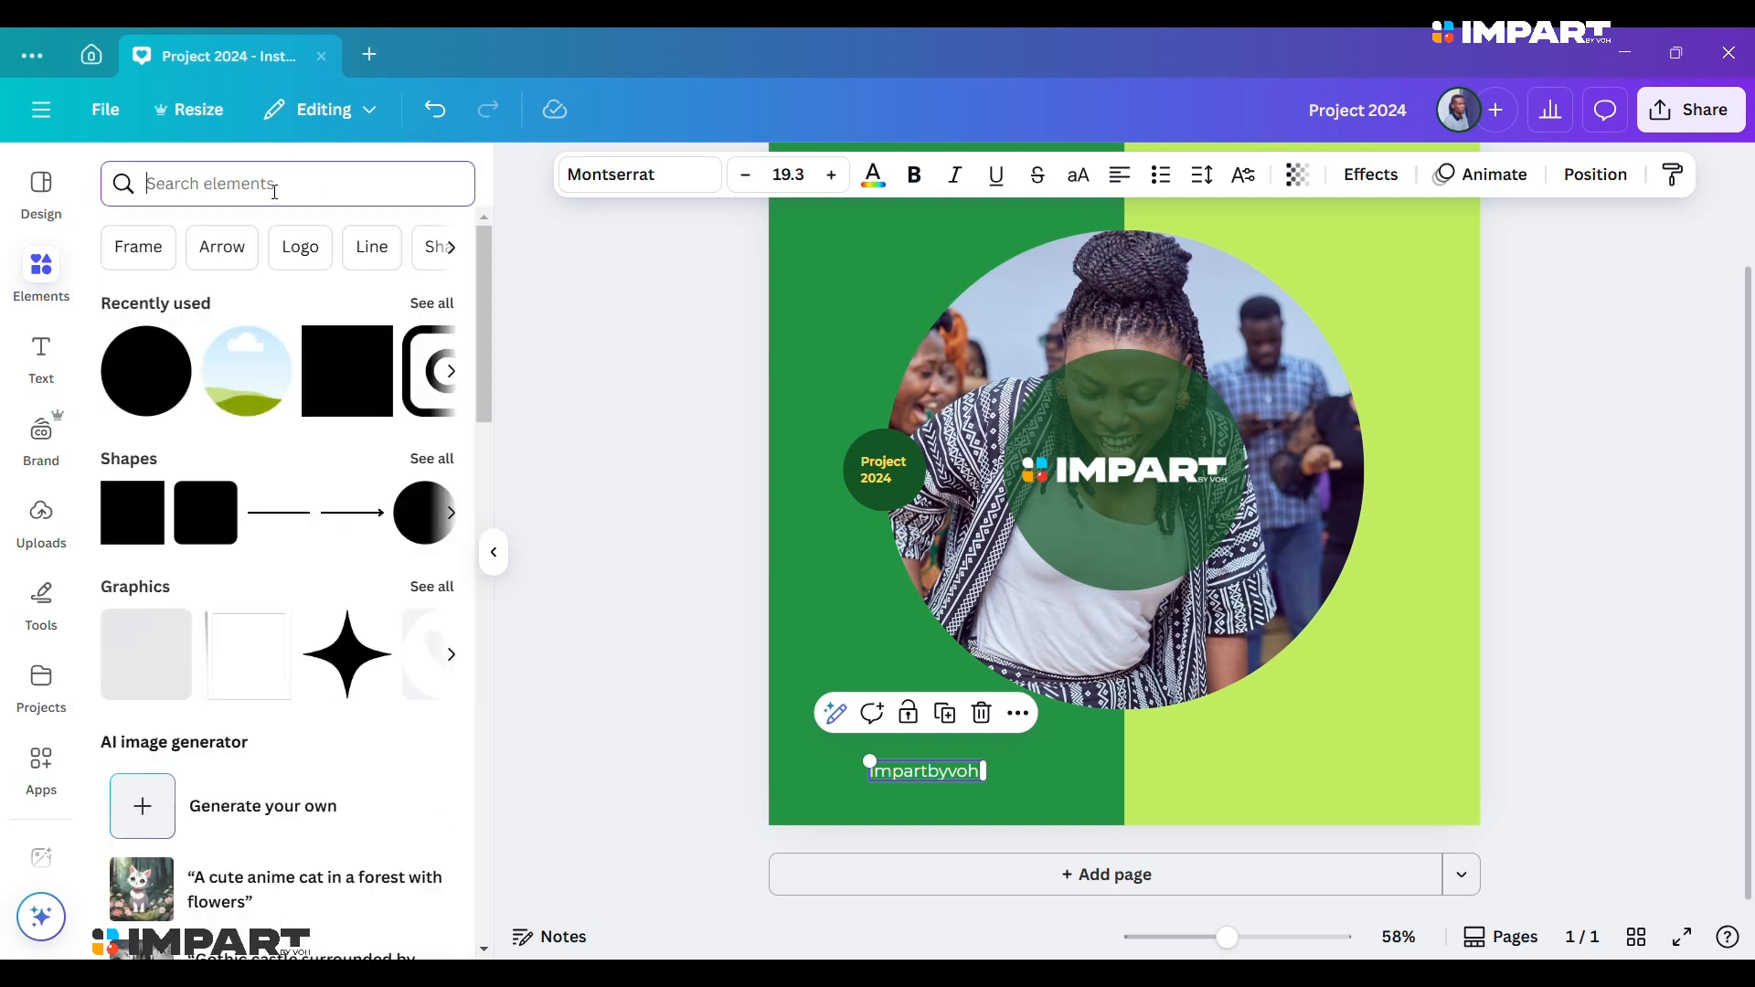
pyautogui.click(311, 186)
pyautogui.write('insta')
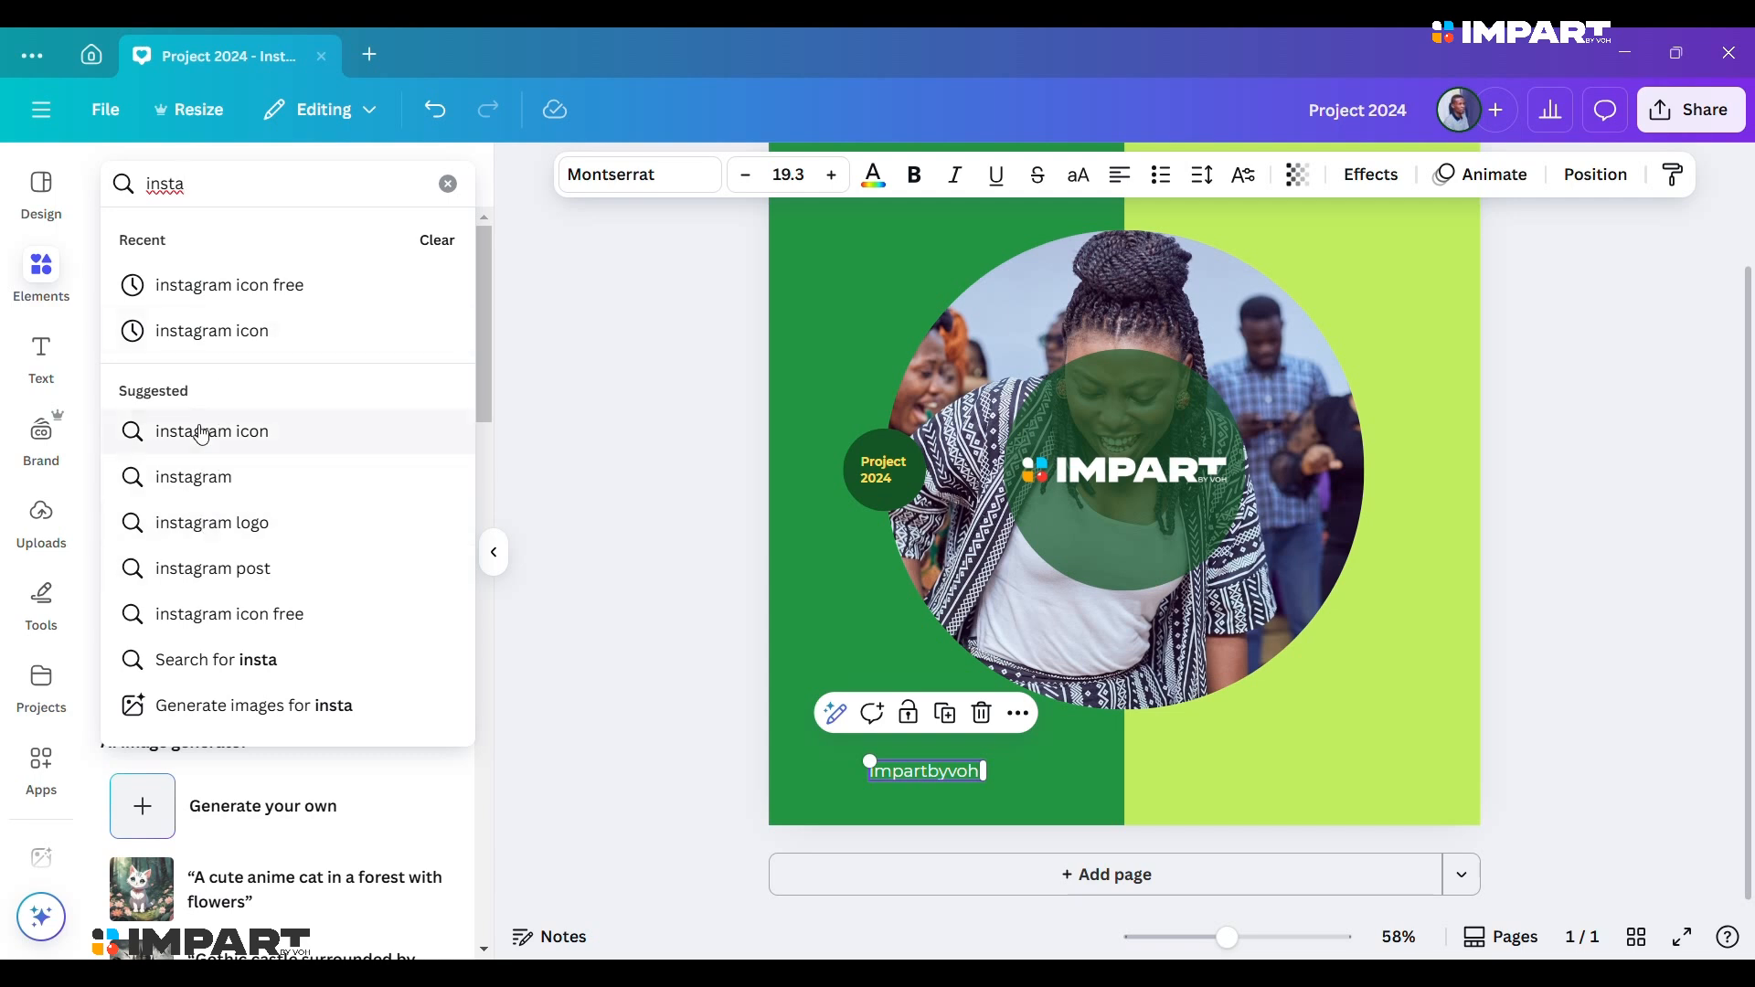
pyautogui.click(223, 523)
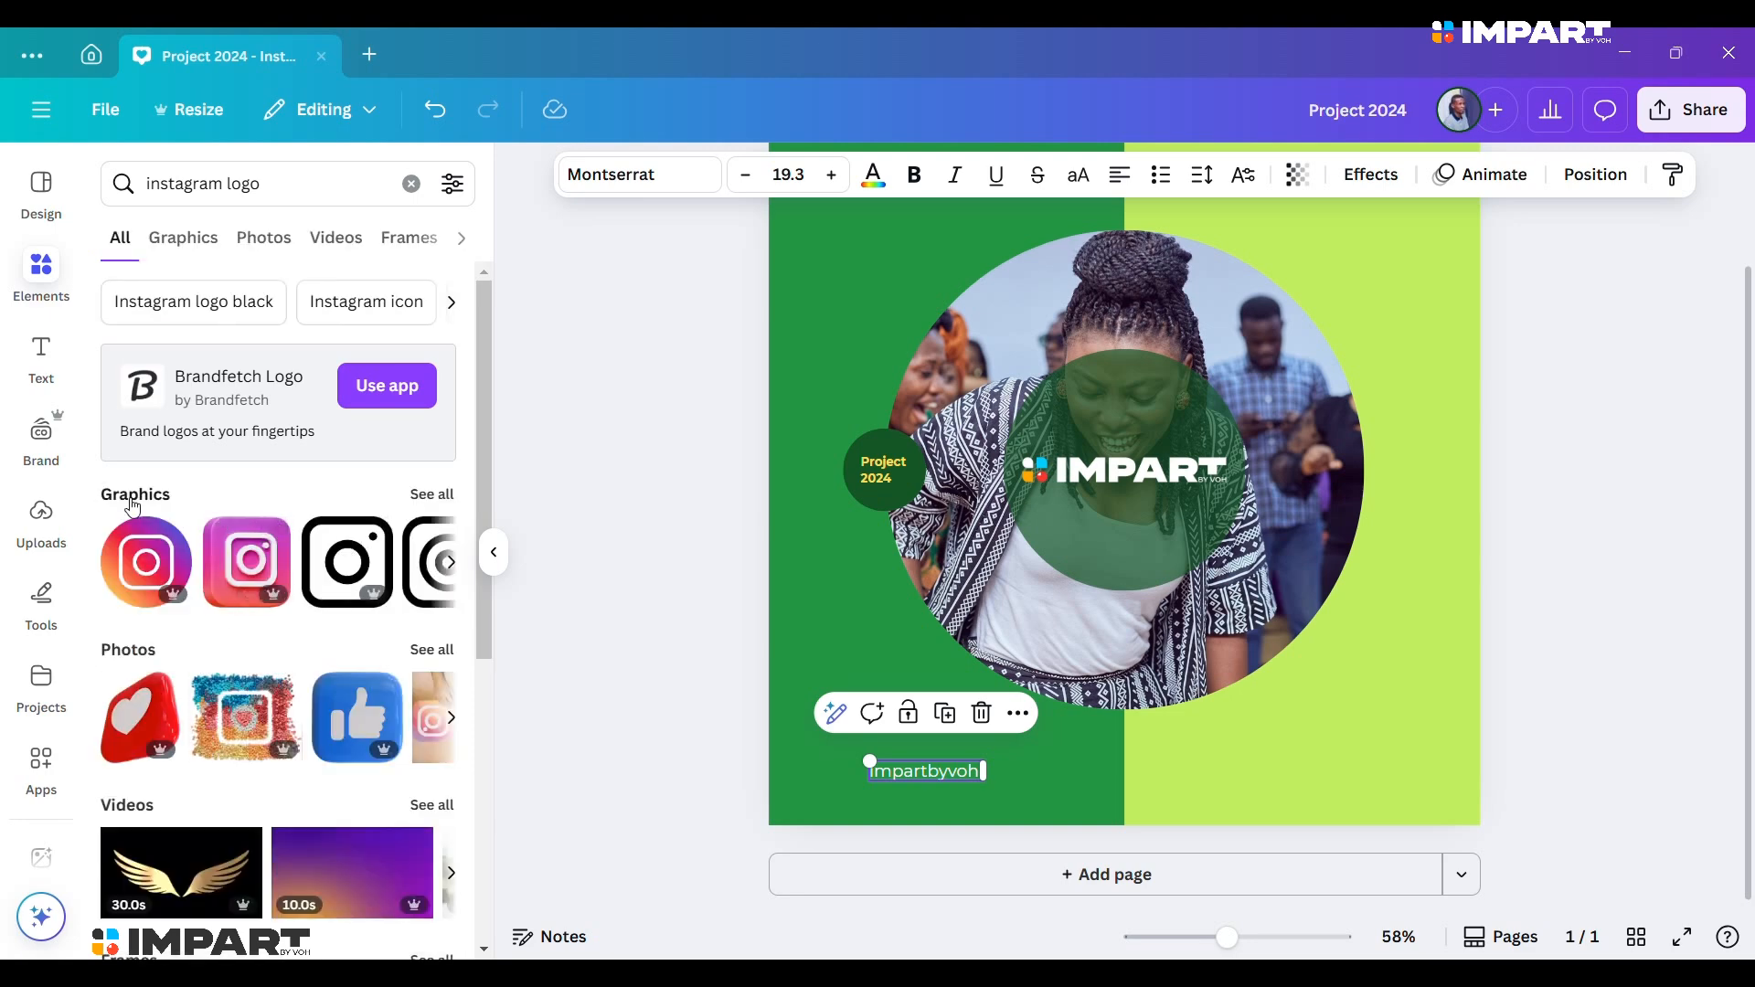
# Look through the graphics results and insert the plain outlined Instagram icon on the page.
pyautogui.scroll(-3, 250, 660)
pyautogui.scroll(-2, 248, 656)
pyautogui.scroll(5, 247, 651)
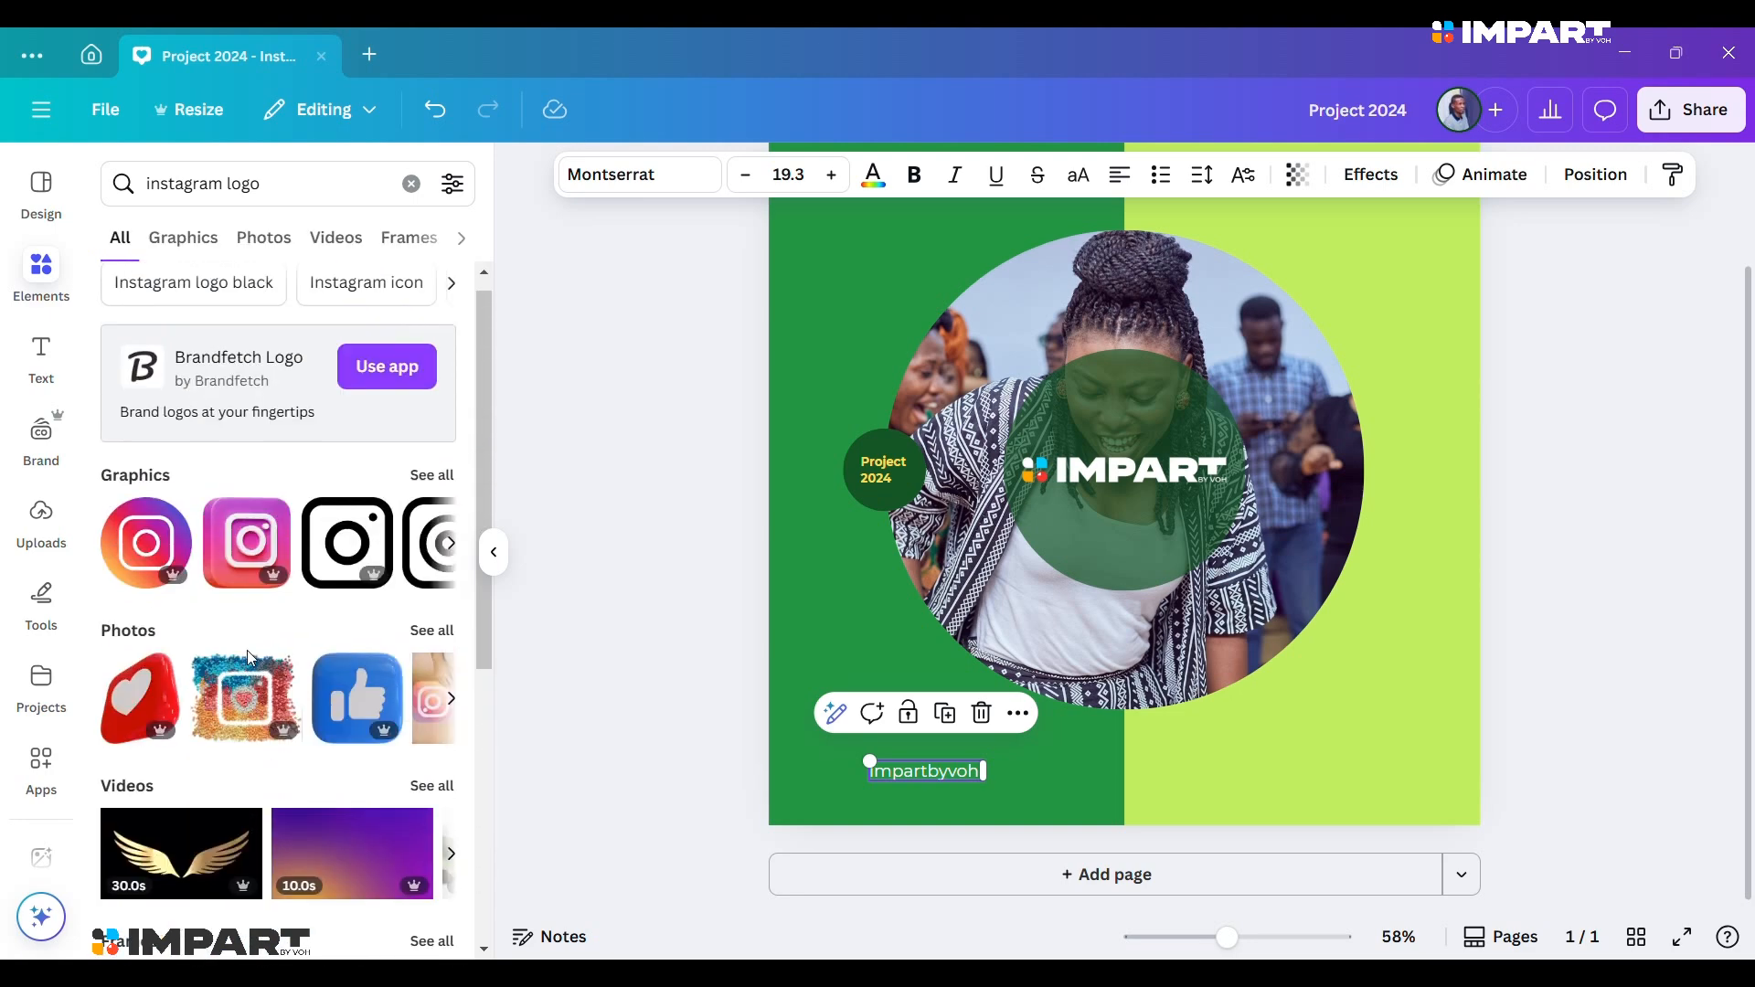
pyautogui.click(371, 573)
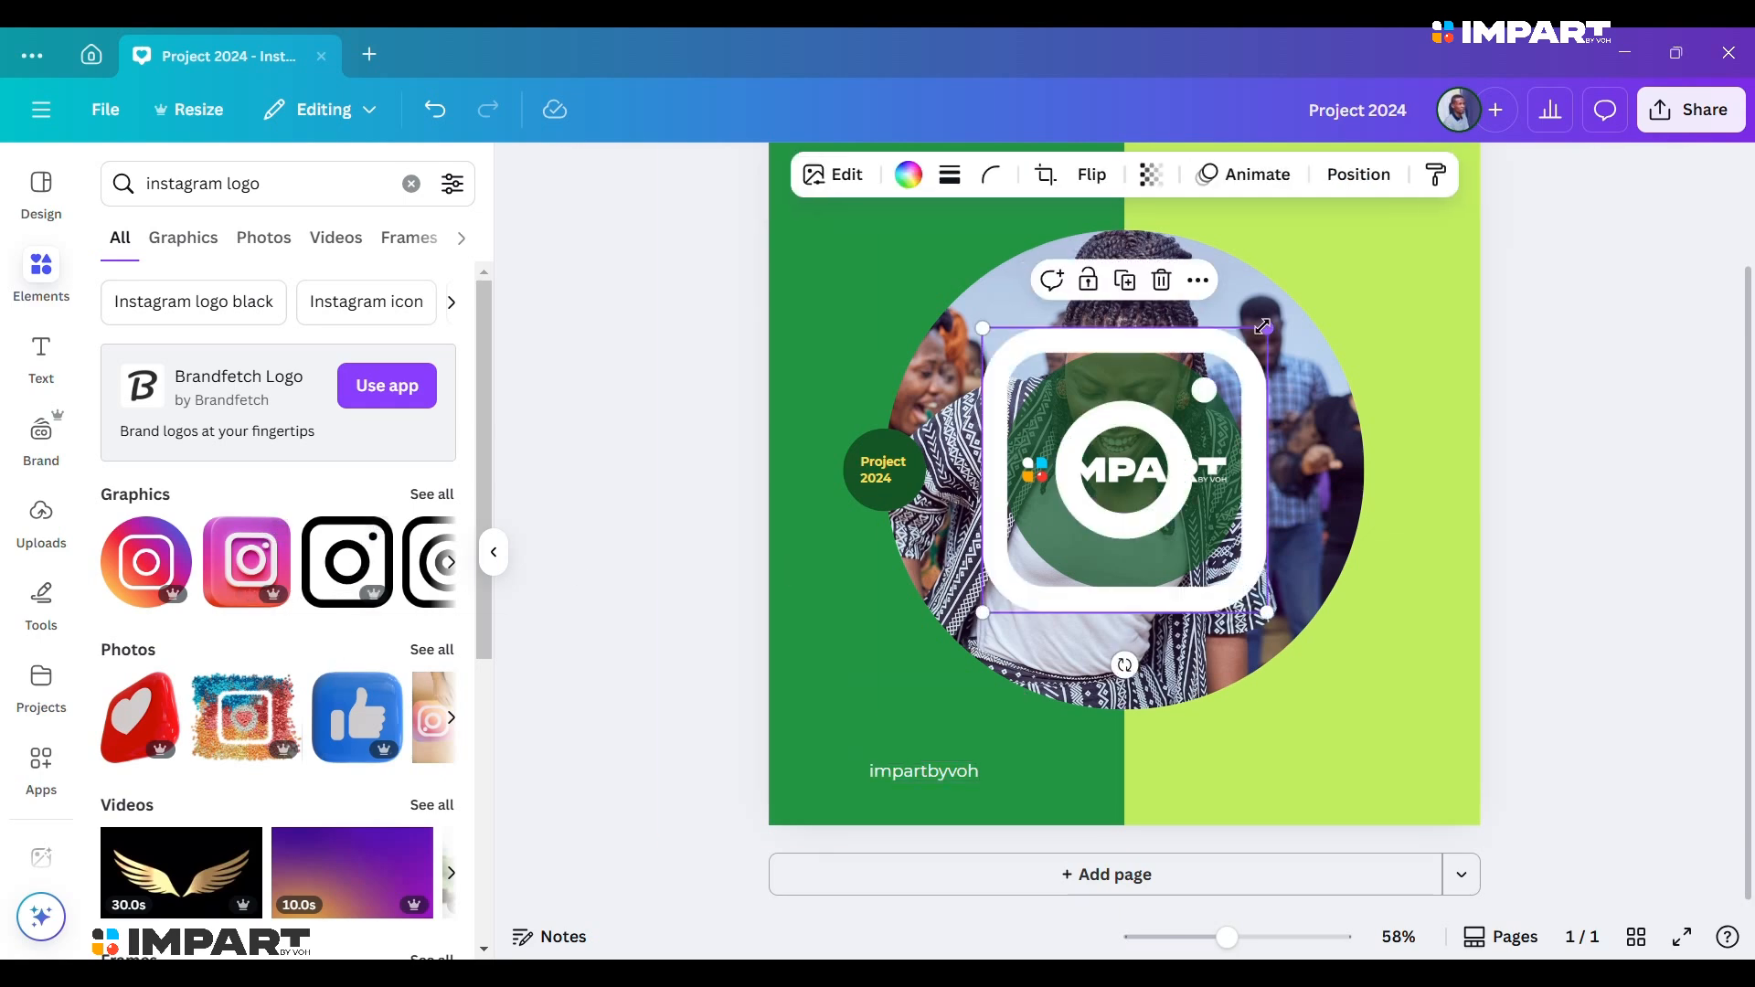
# Scale the Instagram icon down to about the text height and place it directly left of "impartbyvoh".
pyautogui.moveTo(1268, 328); pyautogui.dragTo(878, 742)
pyautogui.scroll(5, 885, 783)
pyautogui.scroll(6, 673, 752)
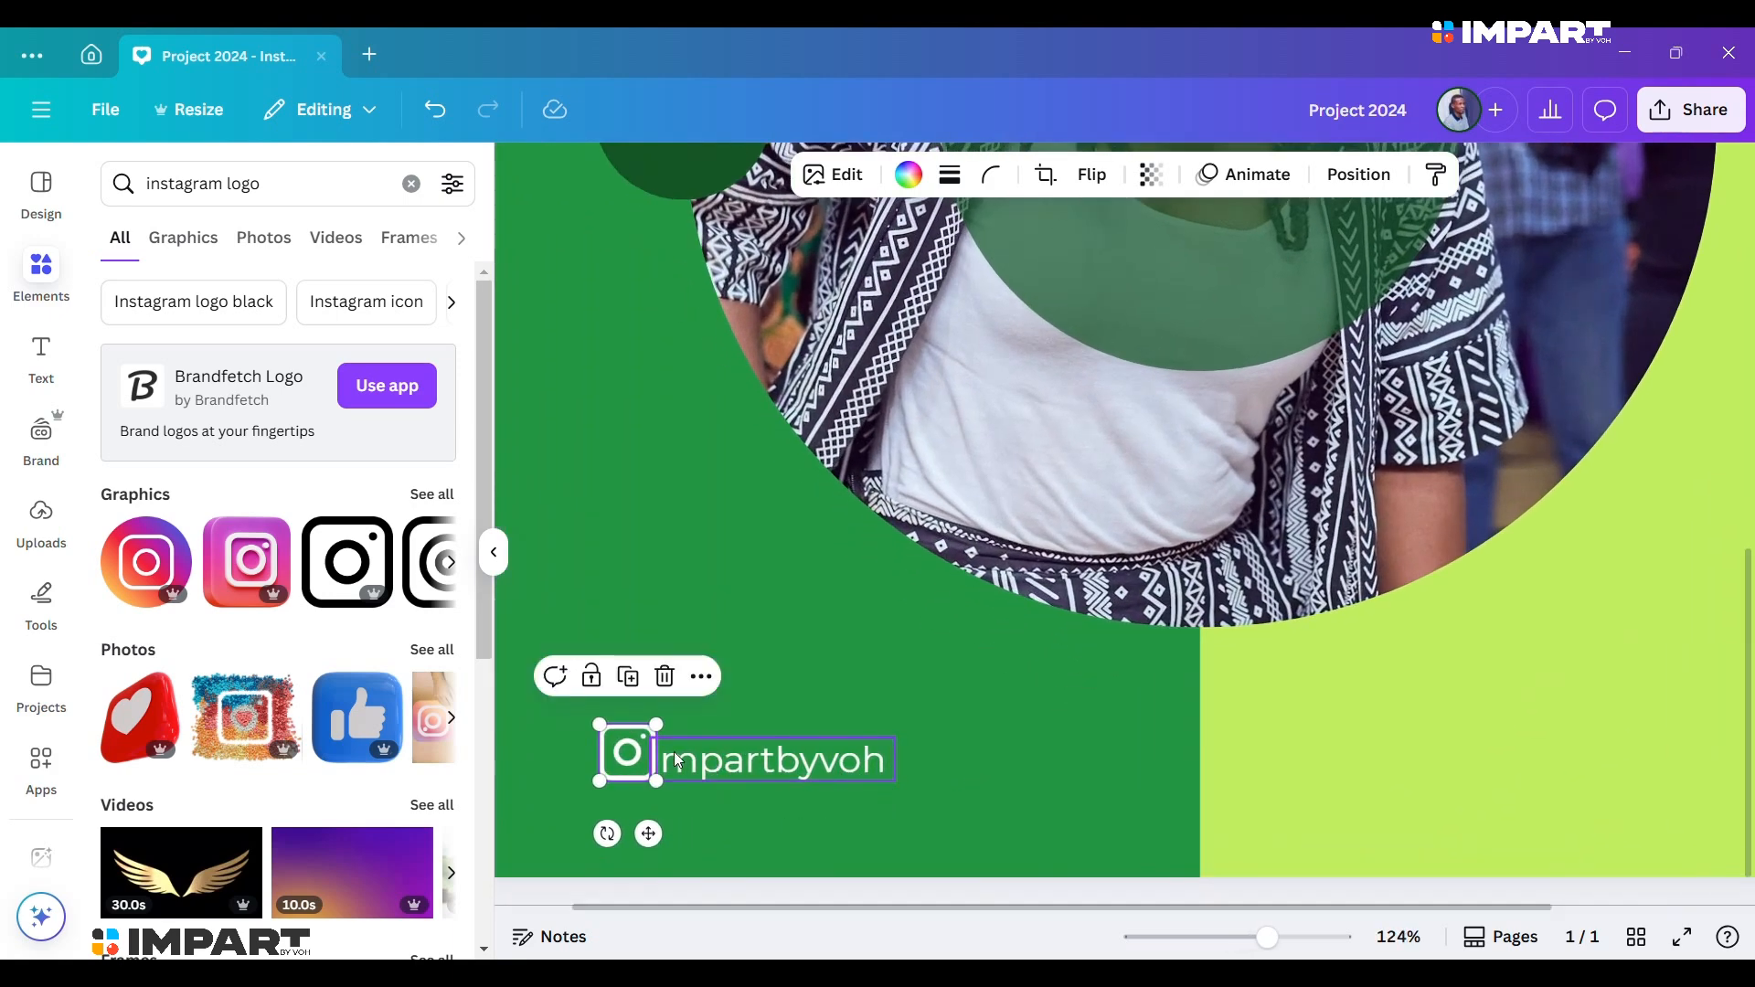
pyautogui.scroll(1, 782, 670)
pyautogui.moveTo(805, 611); pyautogui.dragTo(745, 688)
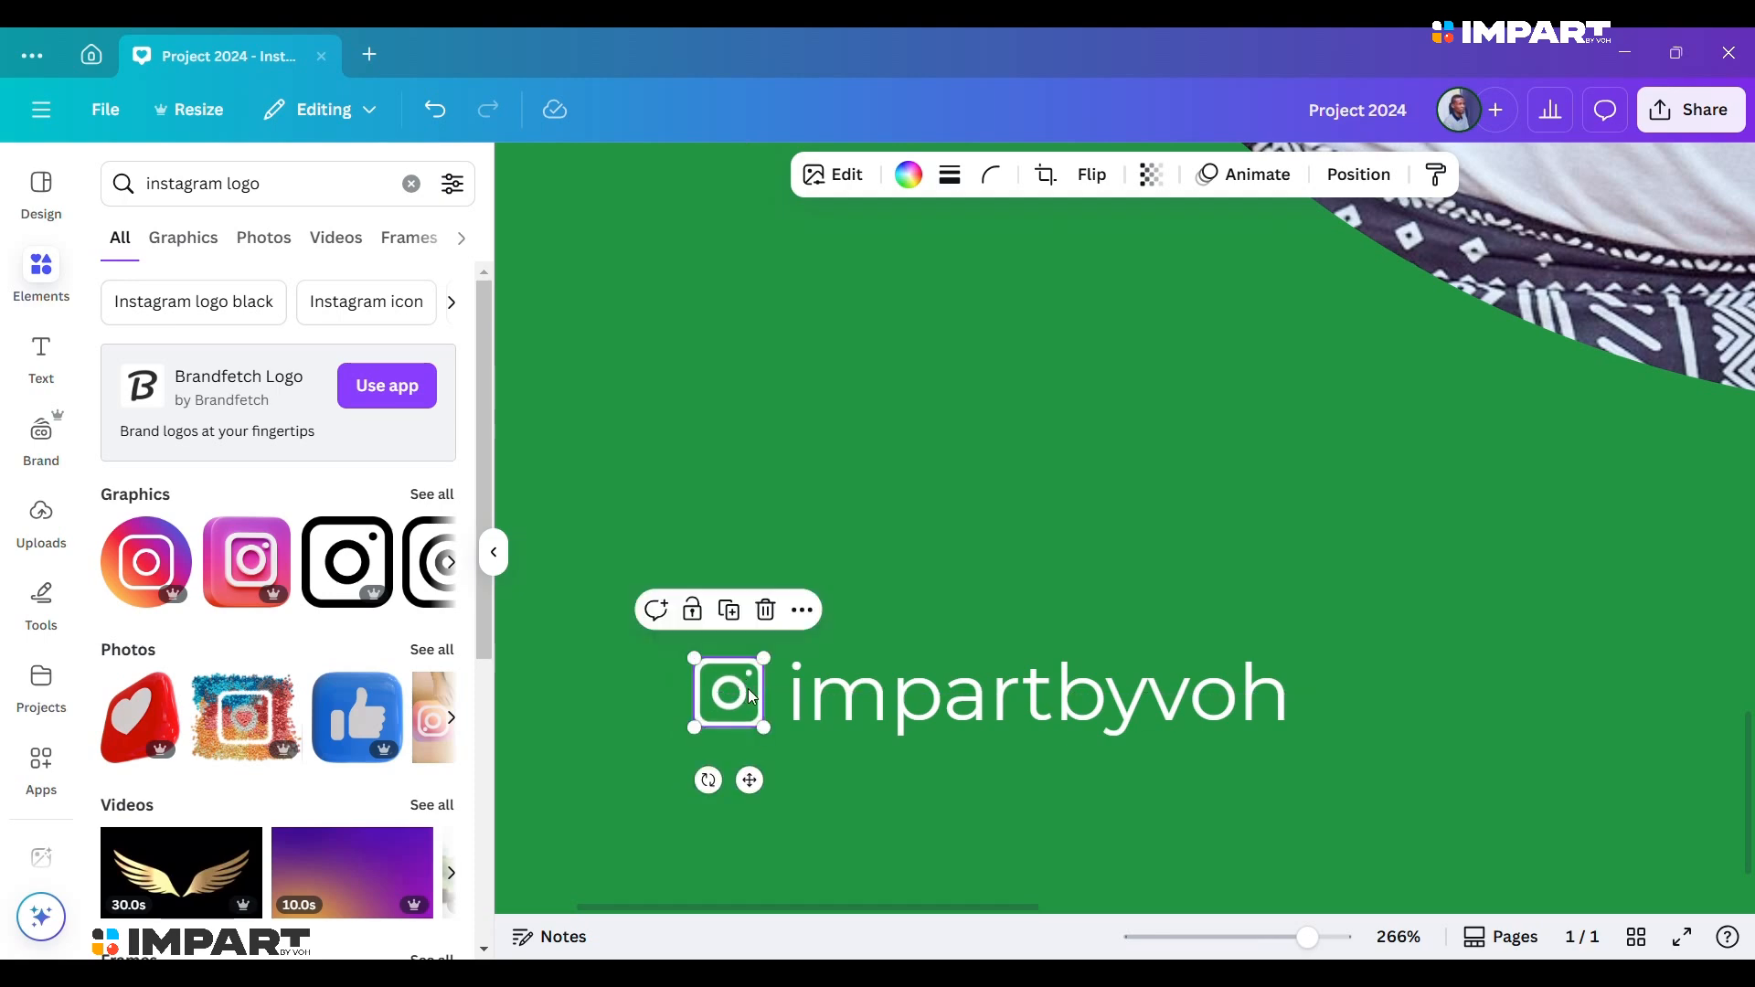
# Try the document's yellow as the color of the Instagram icon.
pyautogui.click(909, 174)
pyautogui.click(430, 348)
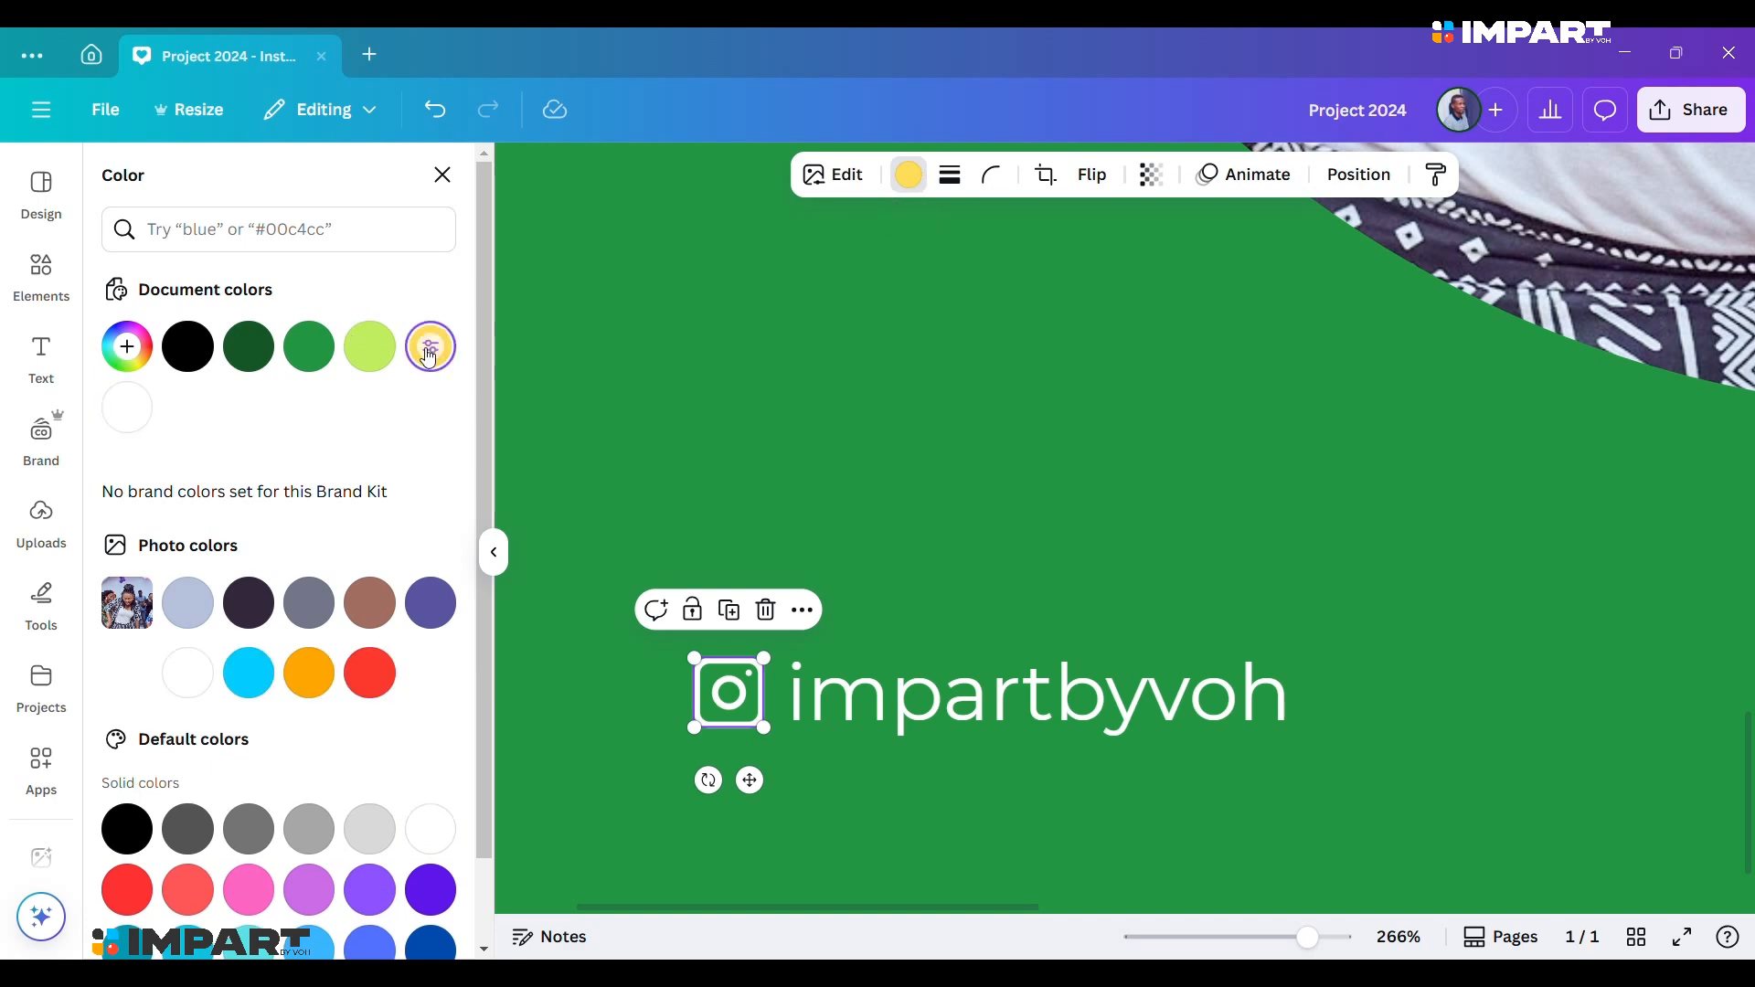
pyautogui.click(904, 183)
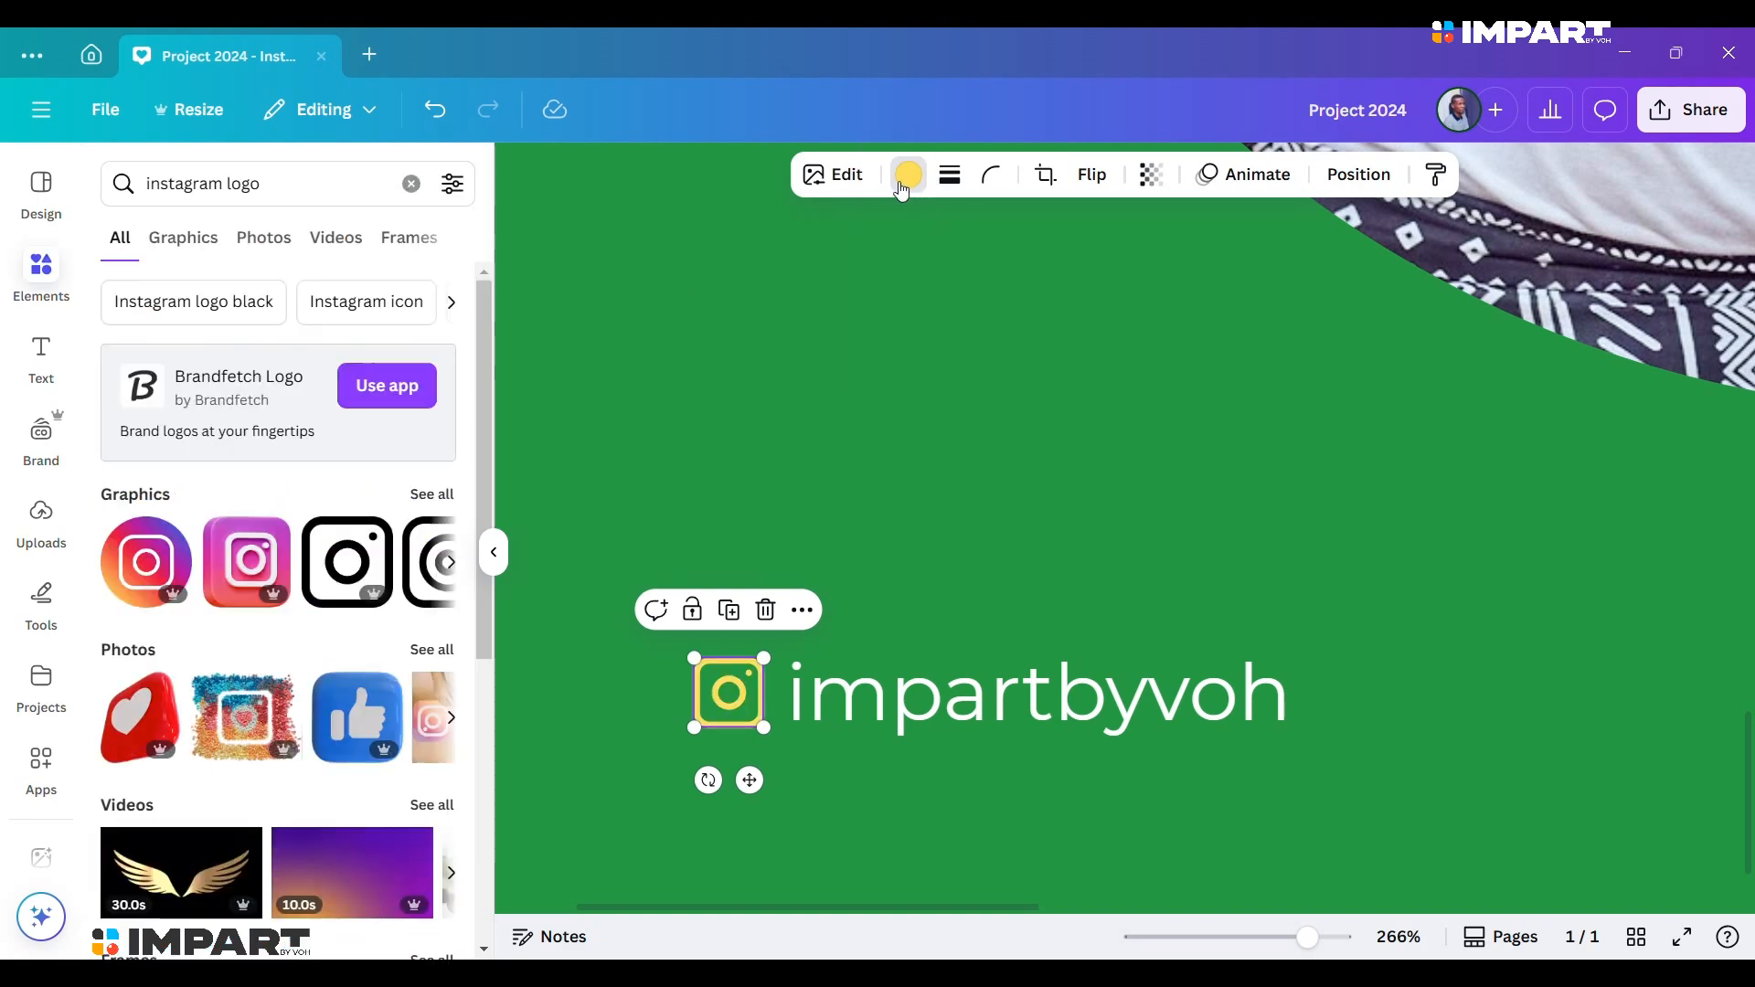
# Color the Instagram icon white to match the "impartbyvoh" text.
pyautogui.click(909, 173)
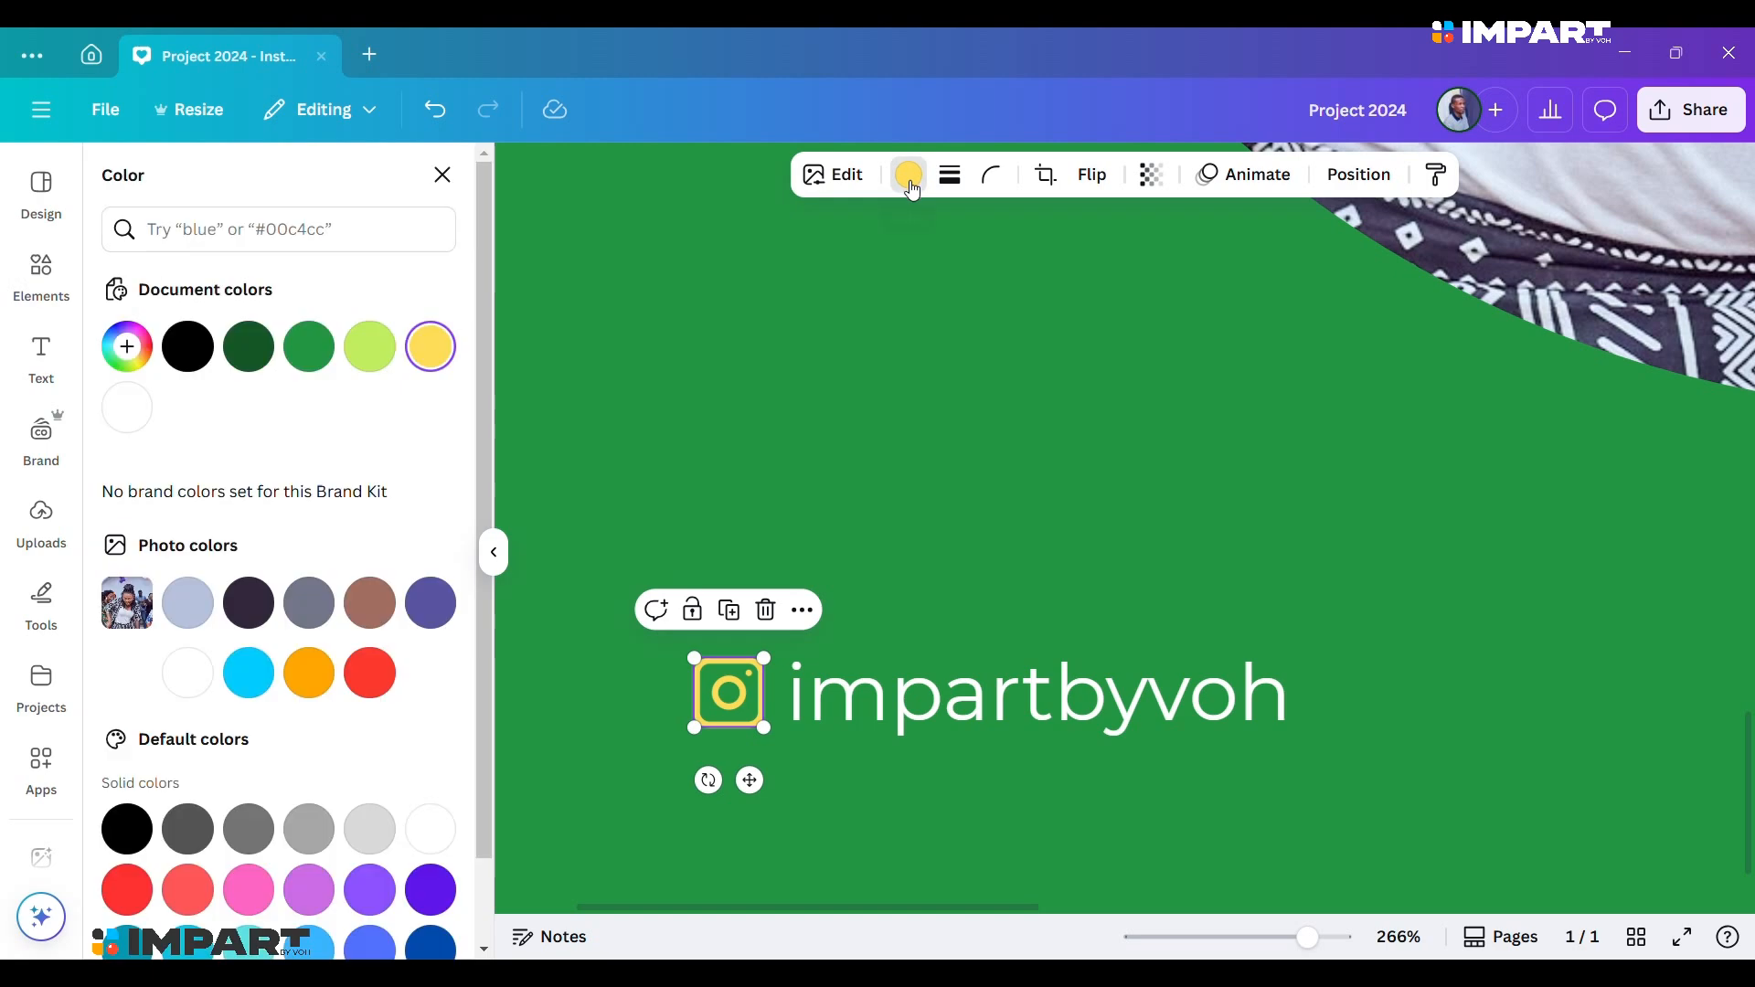
pyautogui.click(140, 418)
pyautogui.scroll(-5, 1066, 618)
pyautogui.scroll(-1, 1117, 611)
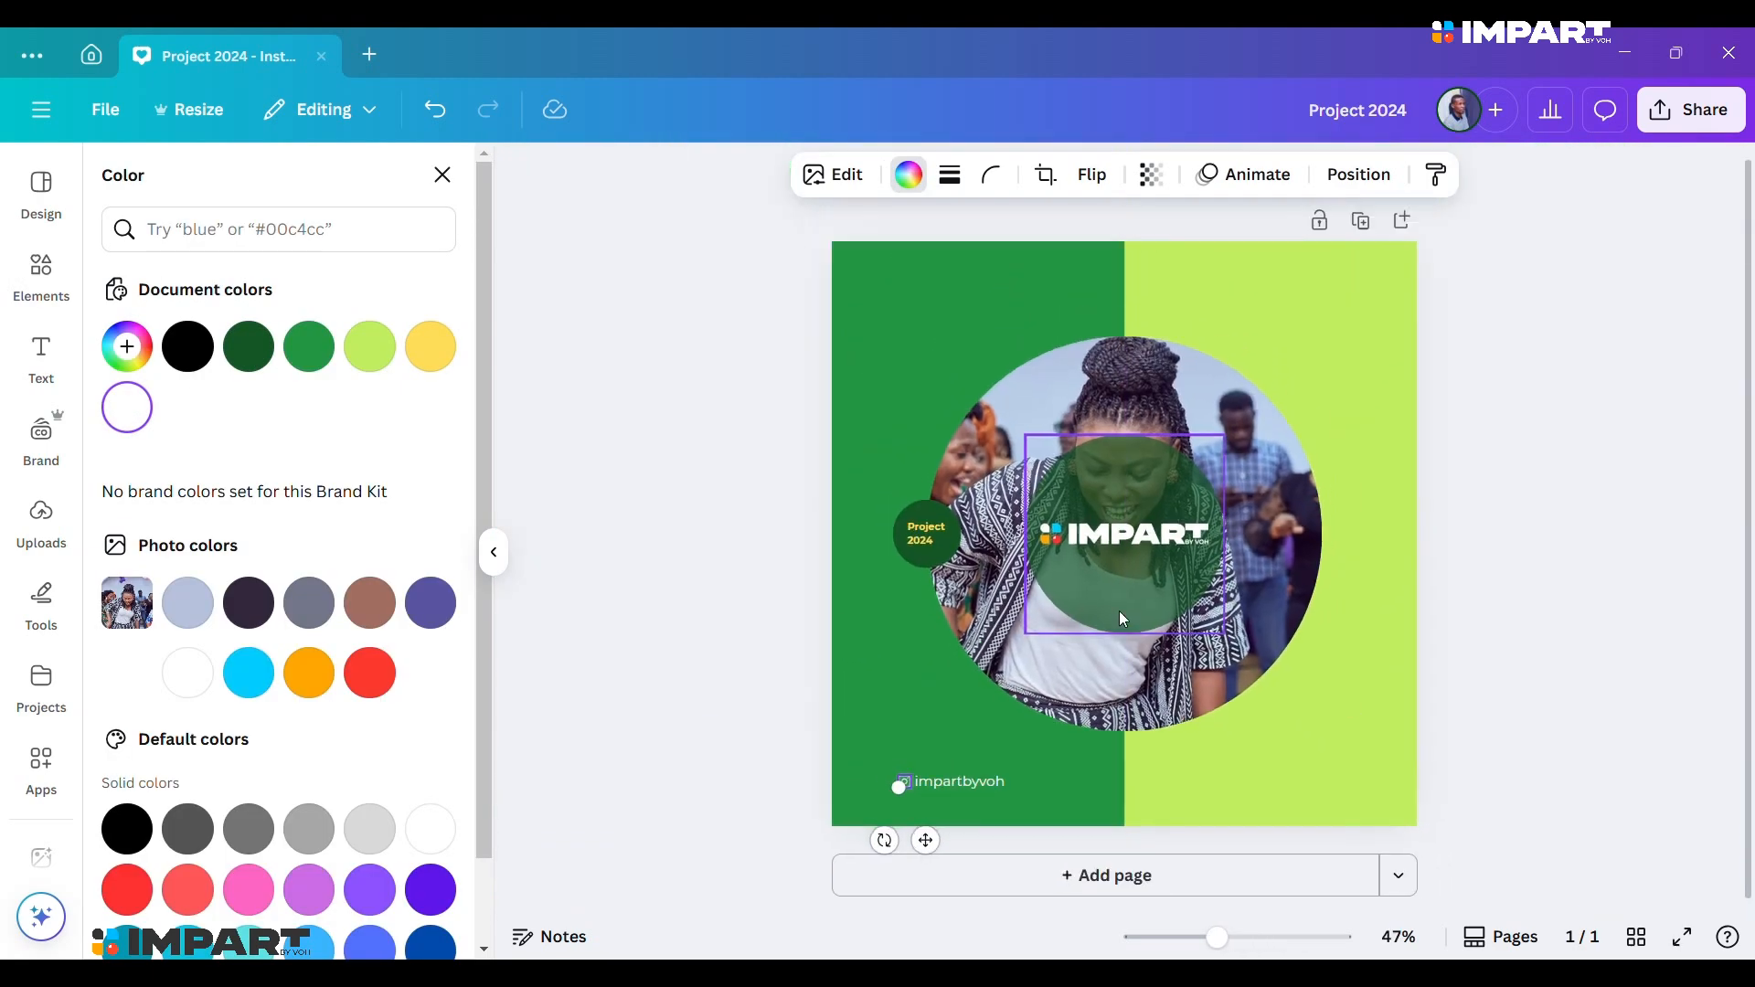
pyautogui.click(1409, 696)
pyautogui.click(1536, 672)
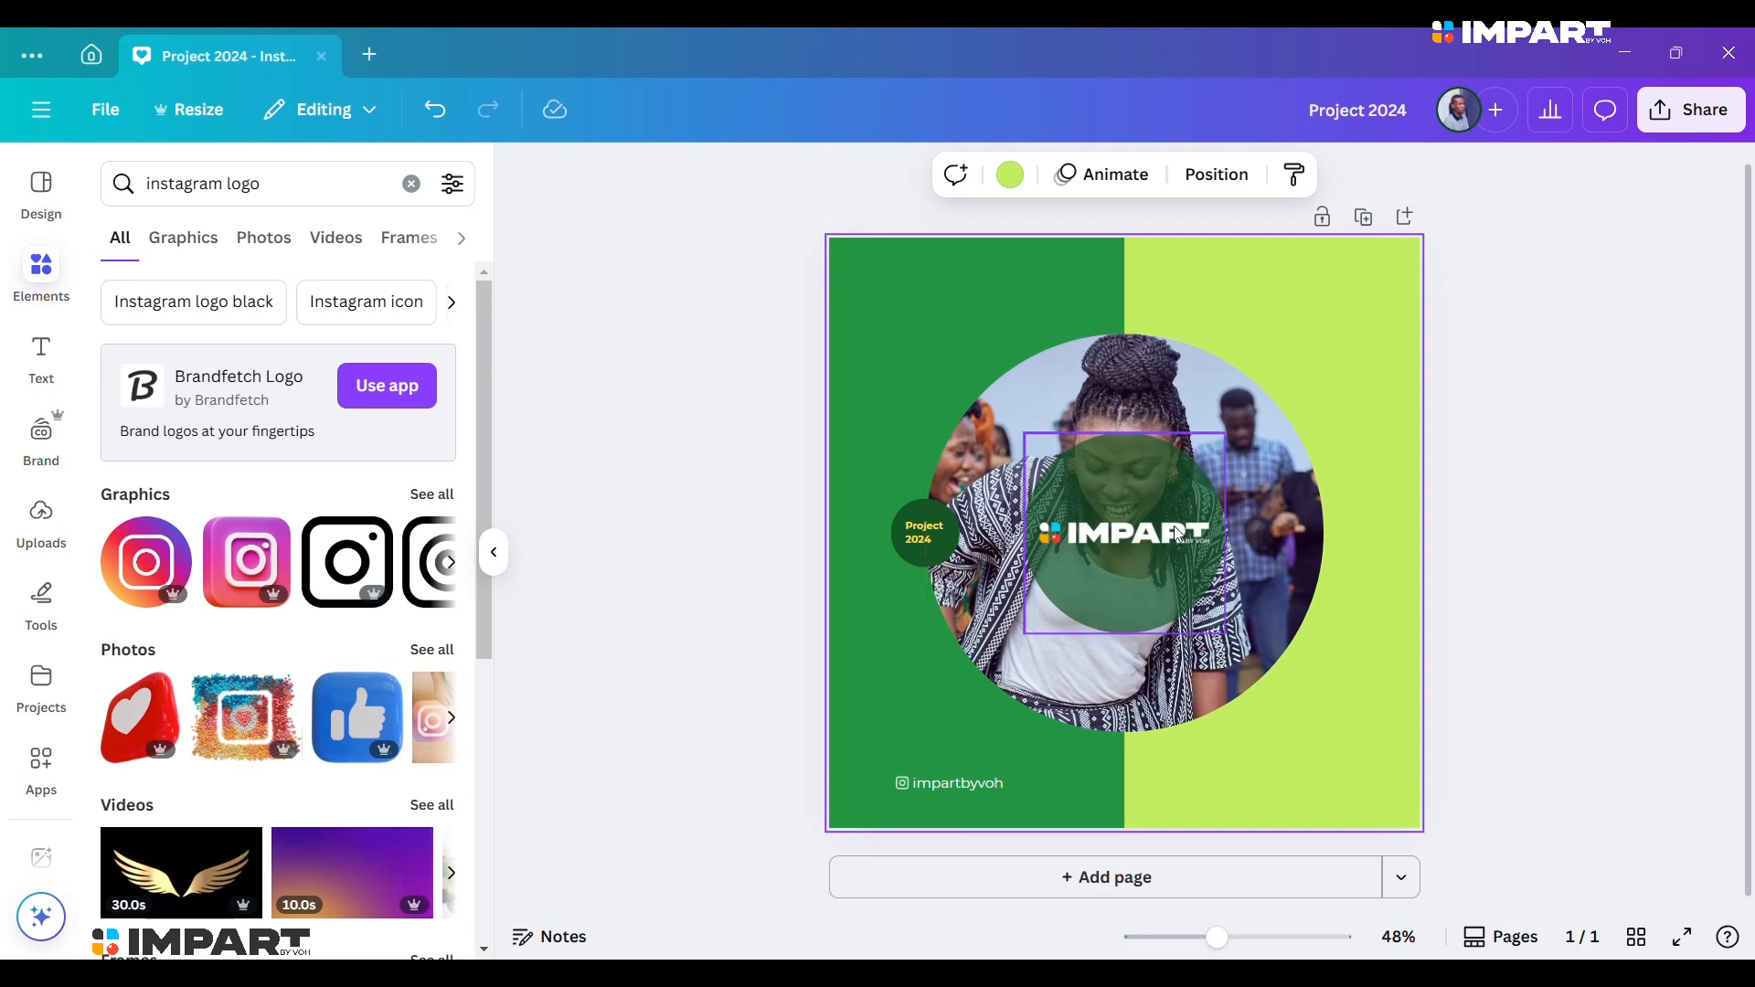
pyautogui.click(1450, 441)
pyautogui.scroll(-2, 1237, 435)
pyautogui.scroll(-1, 1238, 436)
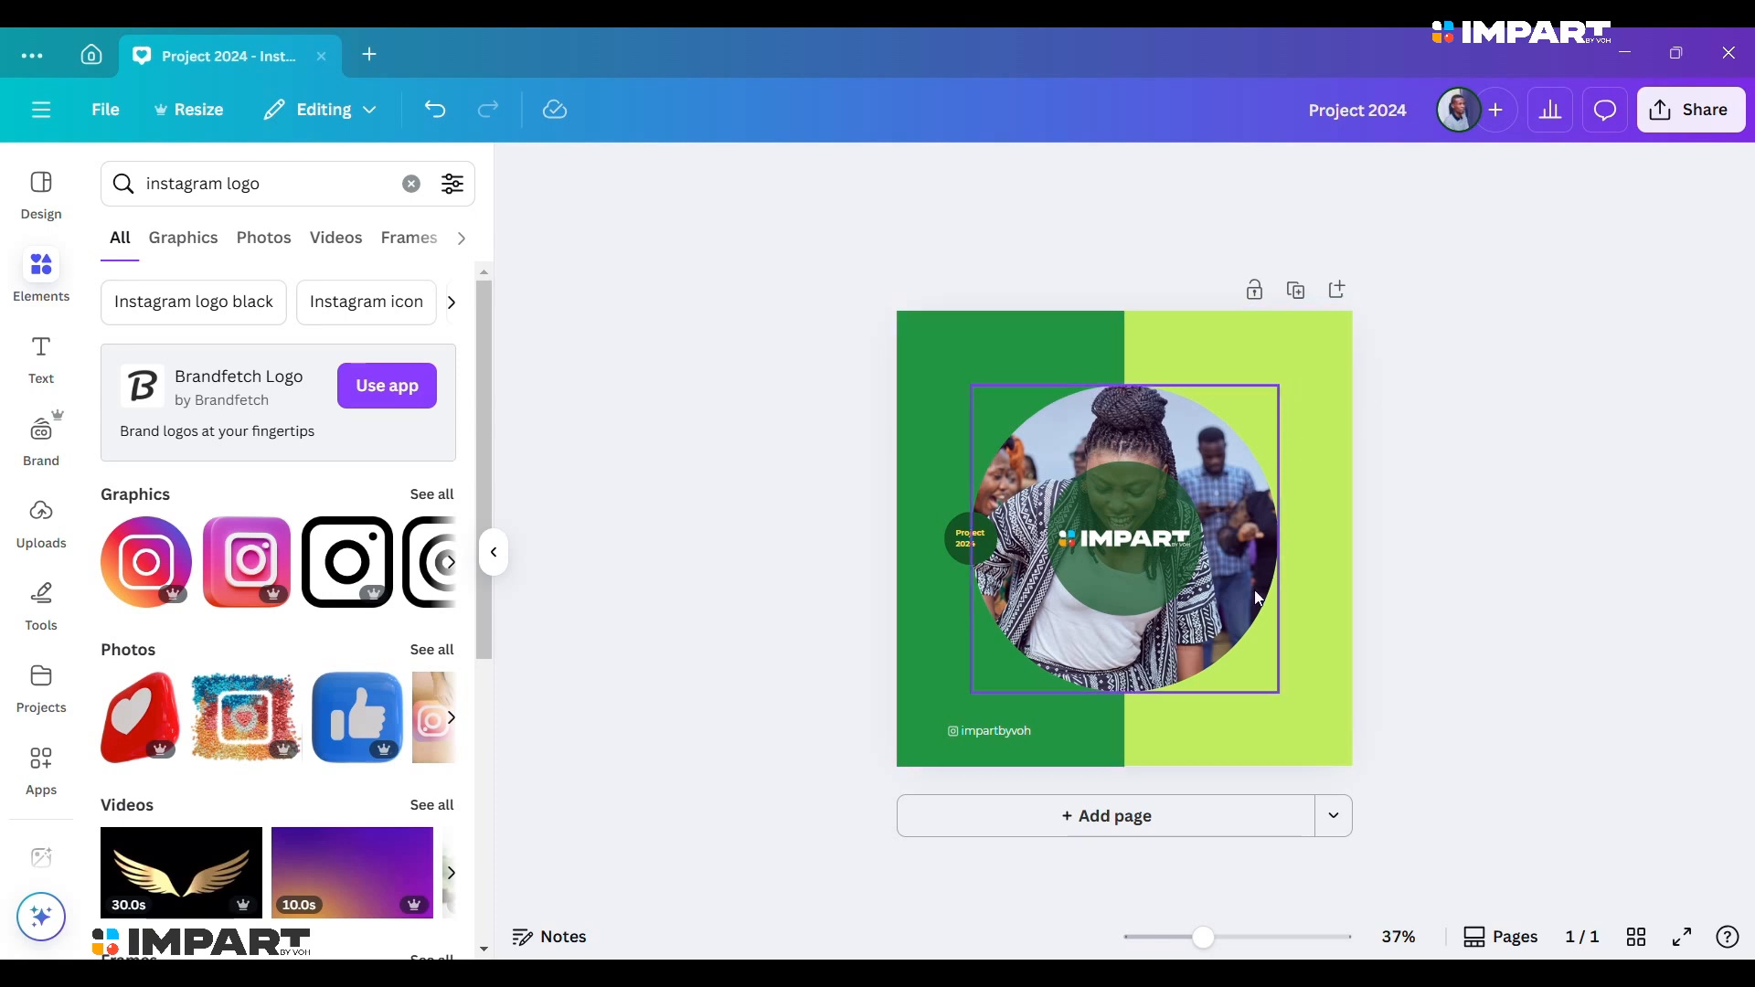
pyautogui.scroll(3, 1225, 660)
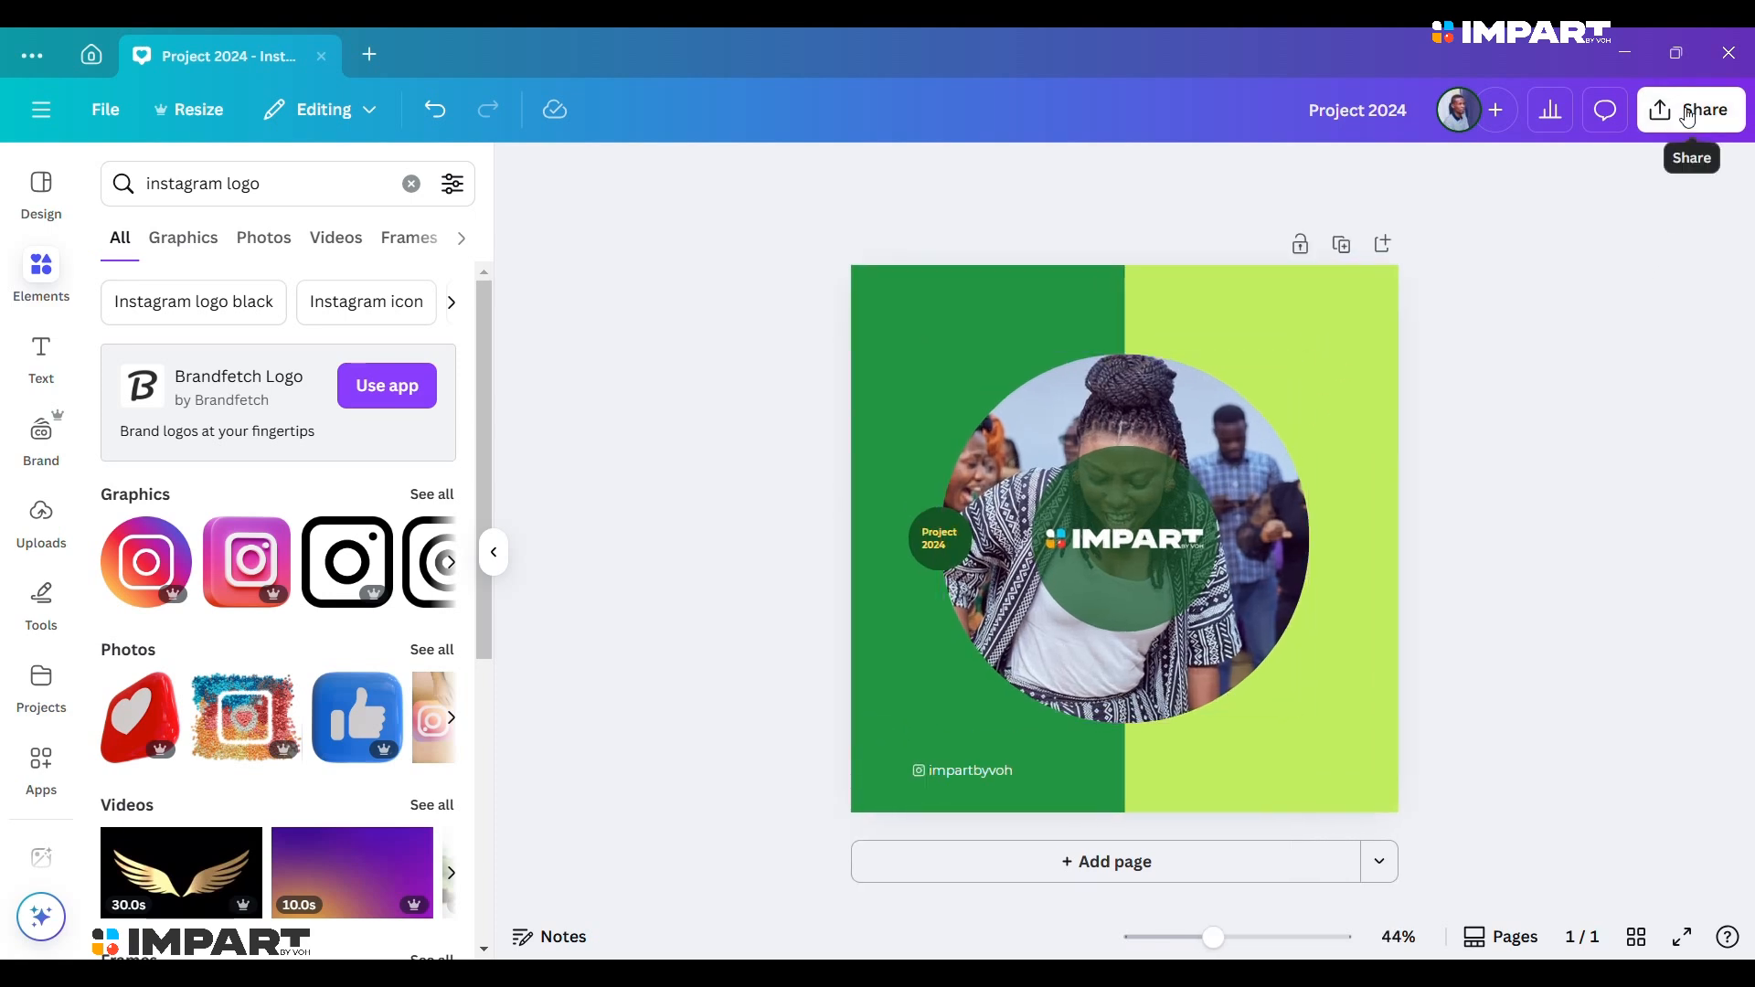
# Open the design's download settings and choose JPG as the file type.
pyautogui.click(1686, 111)
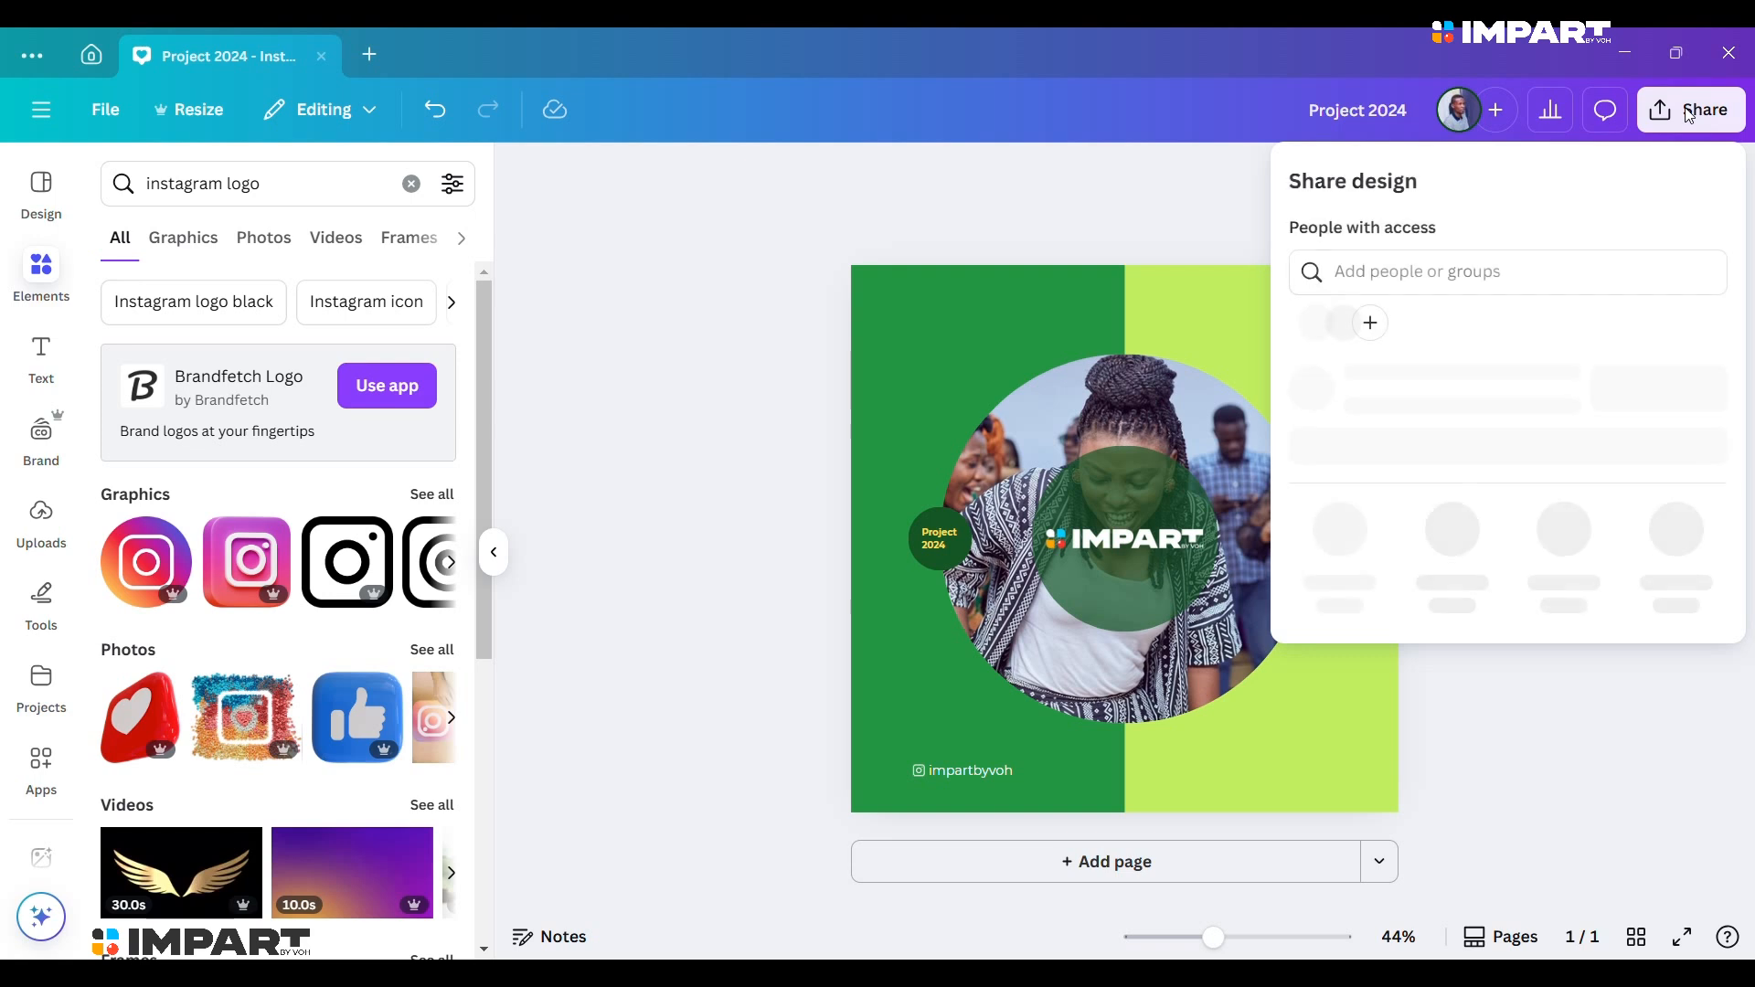
pyautogui.click(1339, 585)
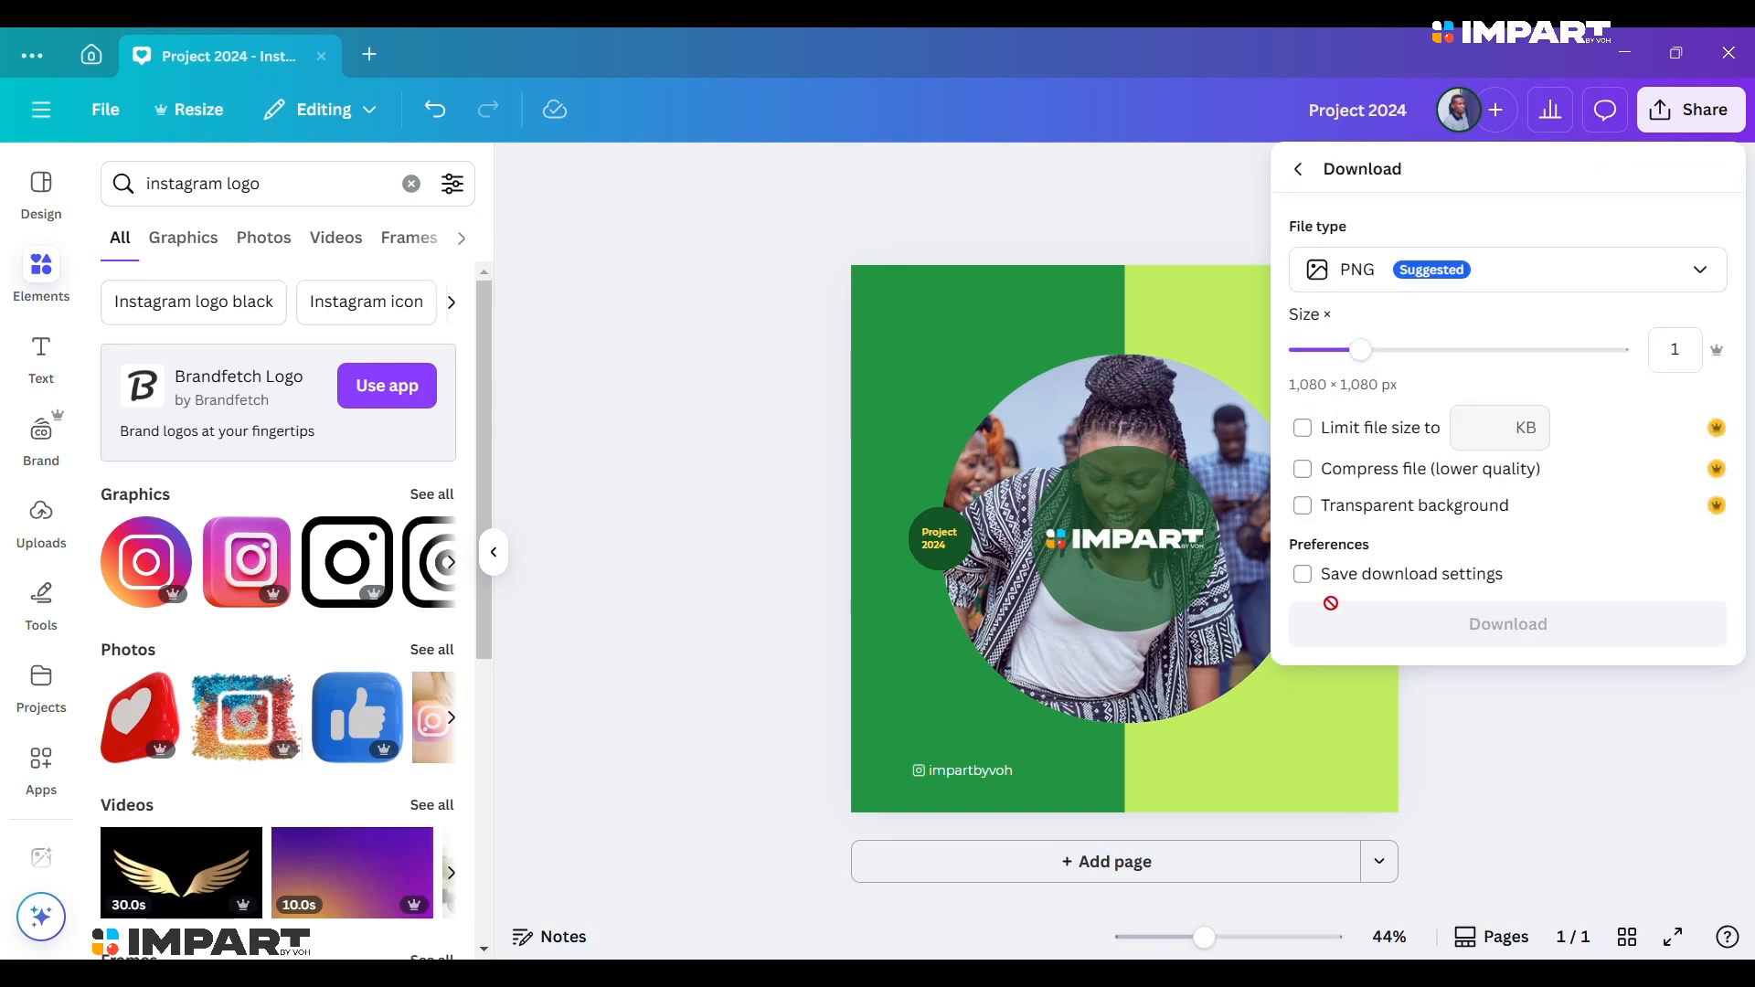
pyautogui.click(1463, 266)
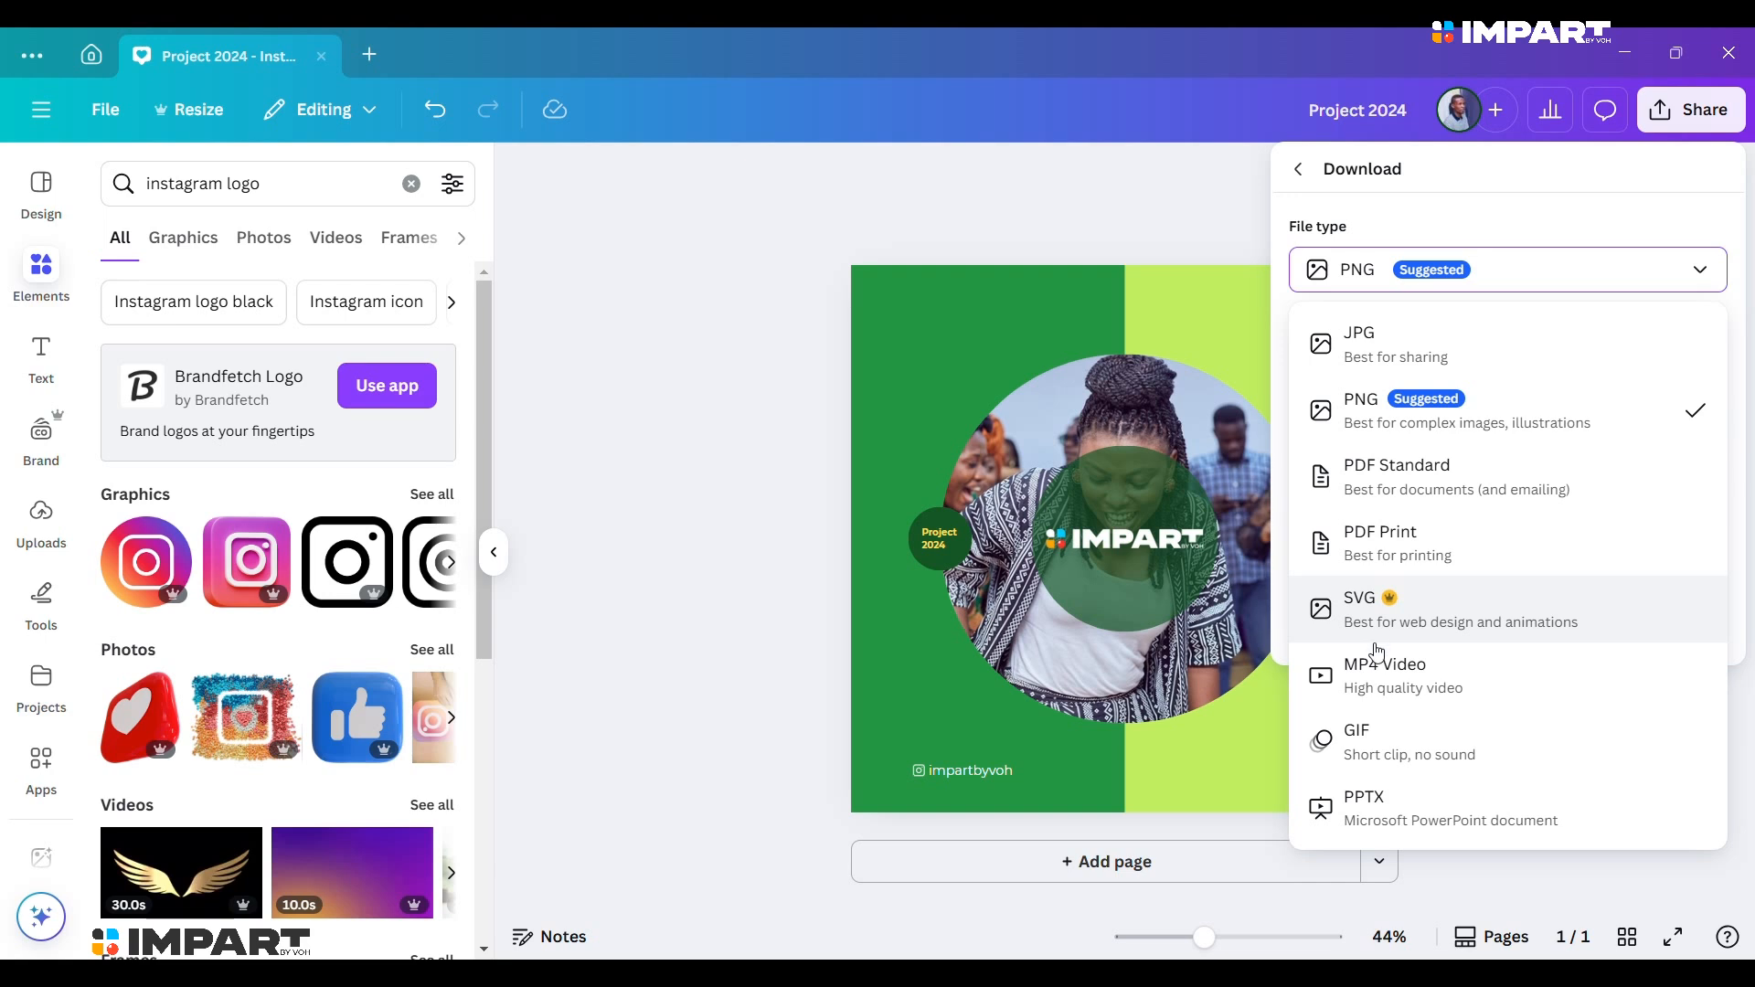
pyautogui.click(1394, 355)
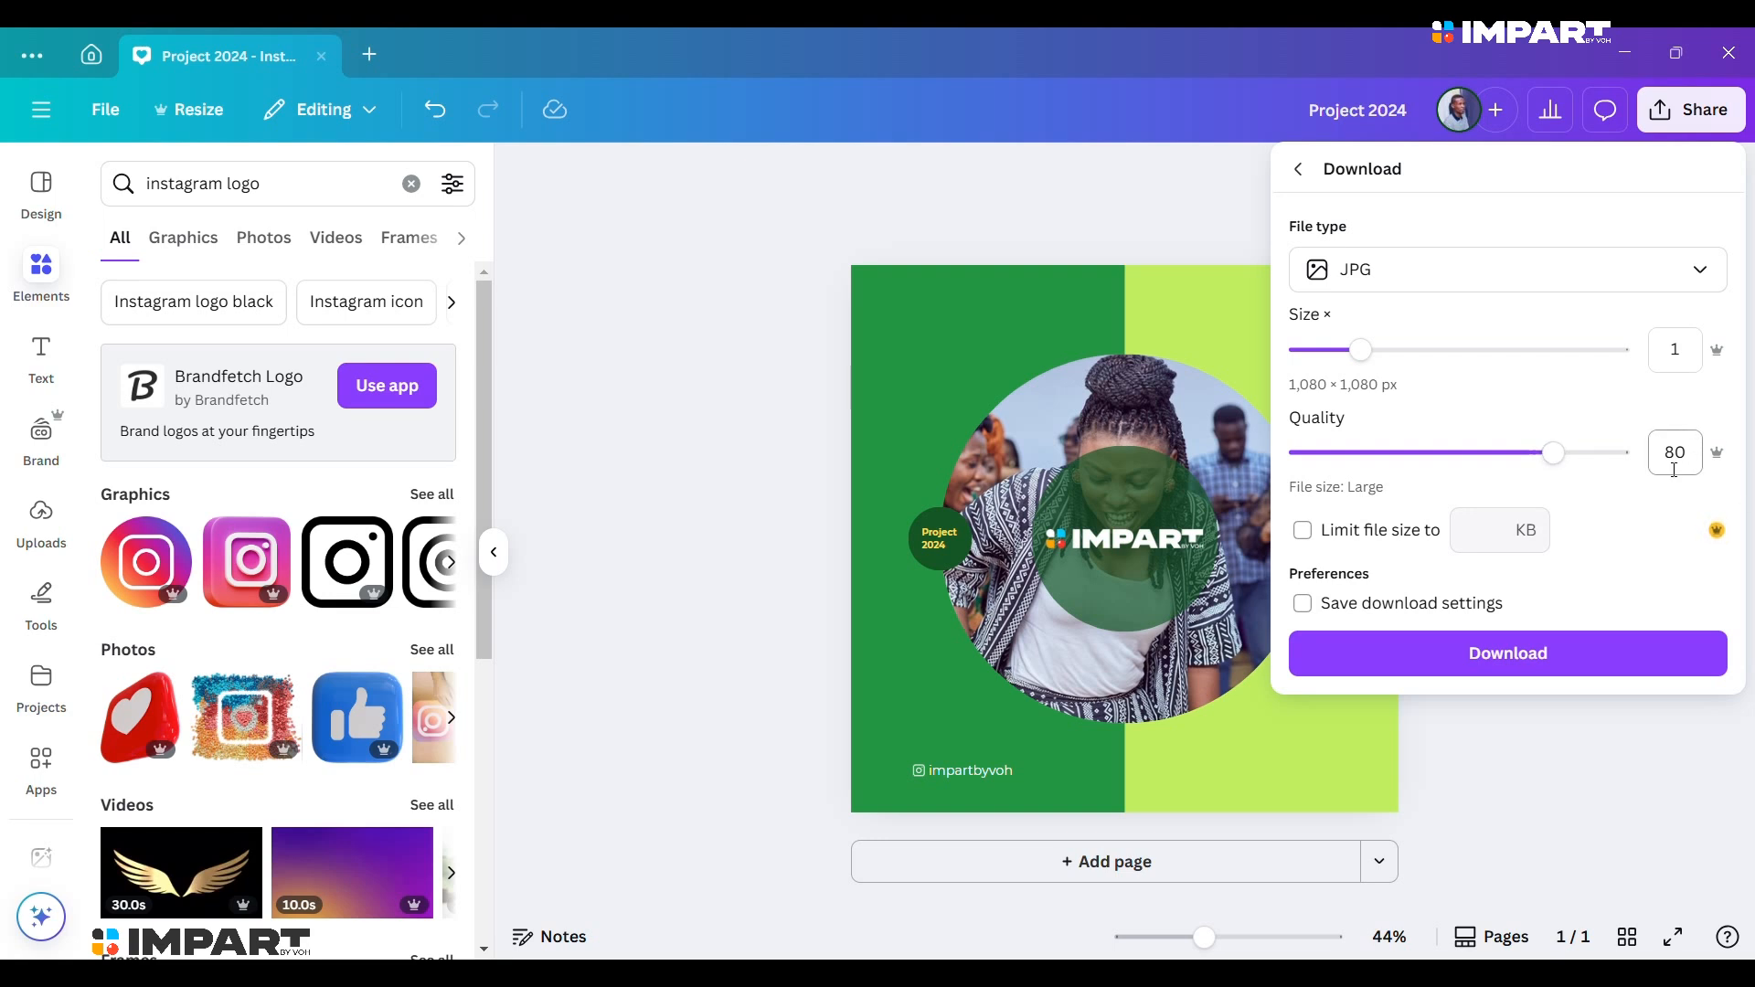
# Set the JPG export quality to 100 and the size multiplier to 1.5, giving 1,620 × 1,620 px.
pyautogui.click(1363, 454)
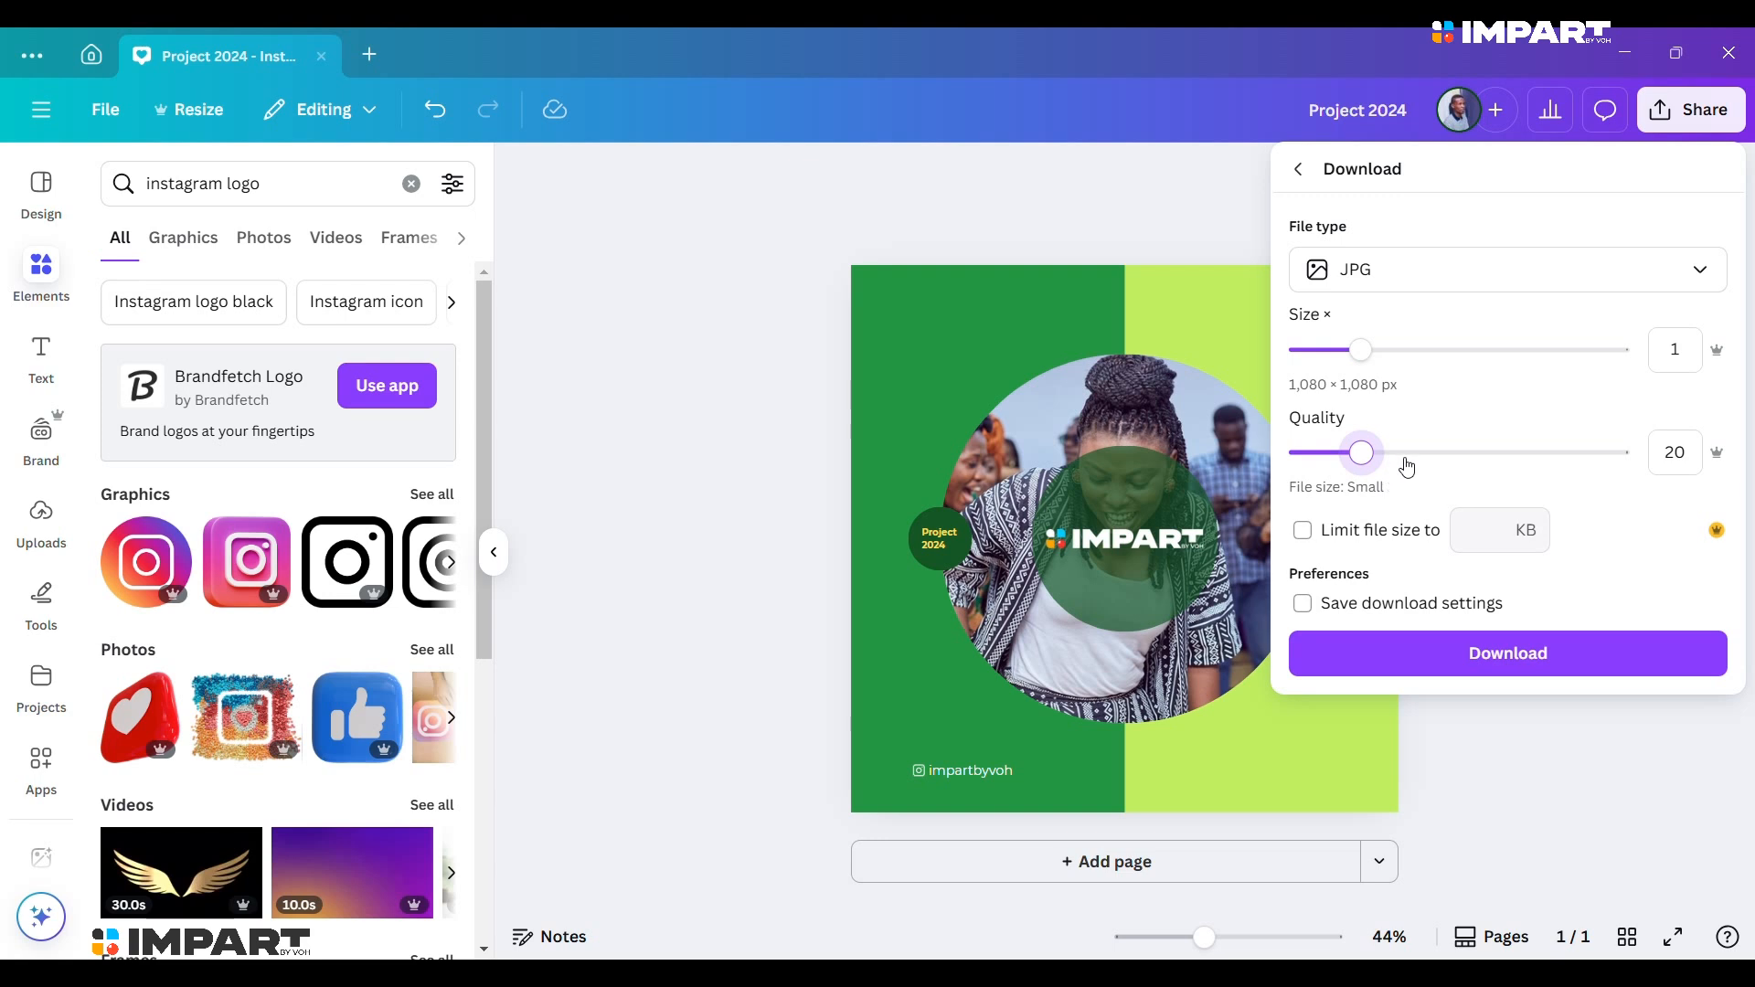
pyautogui.click(1625, 456)
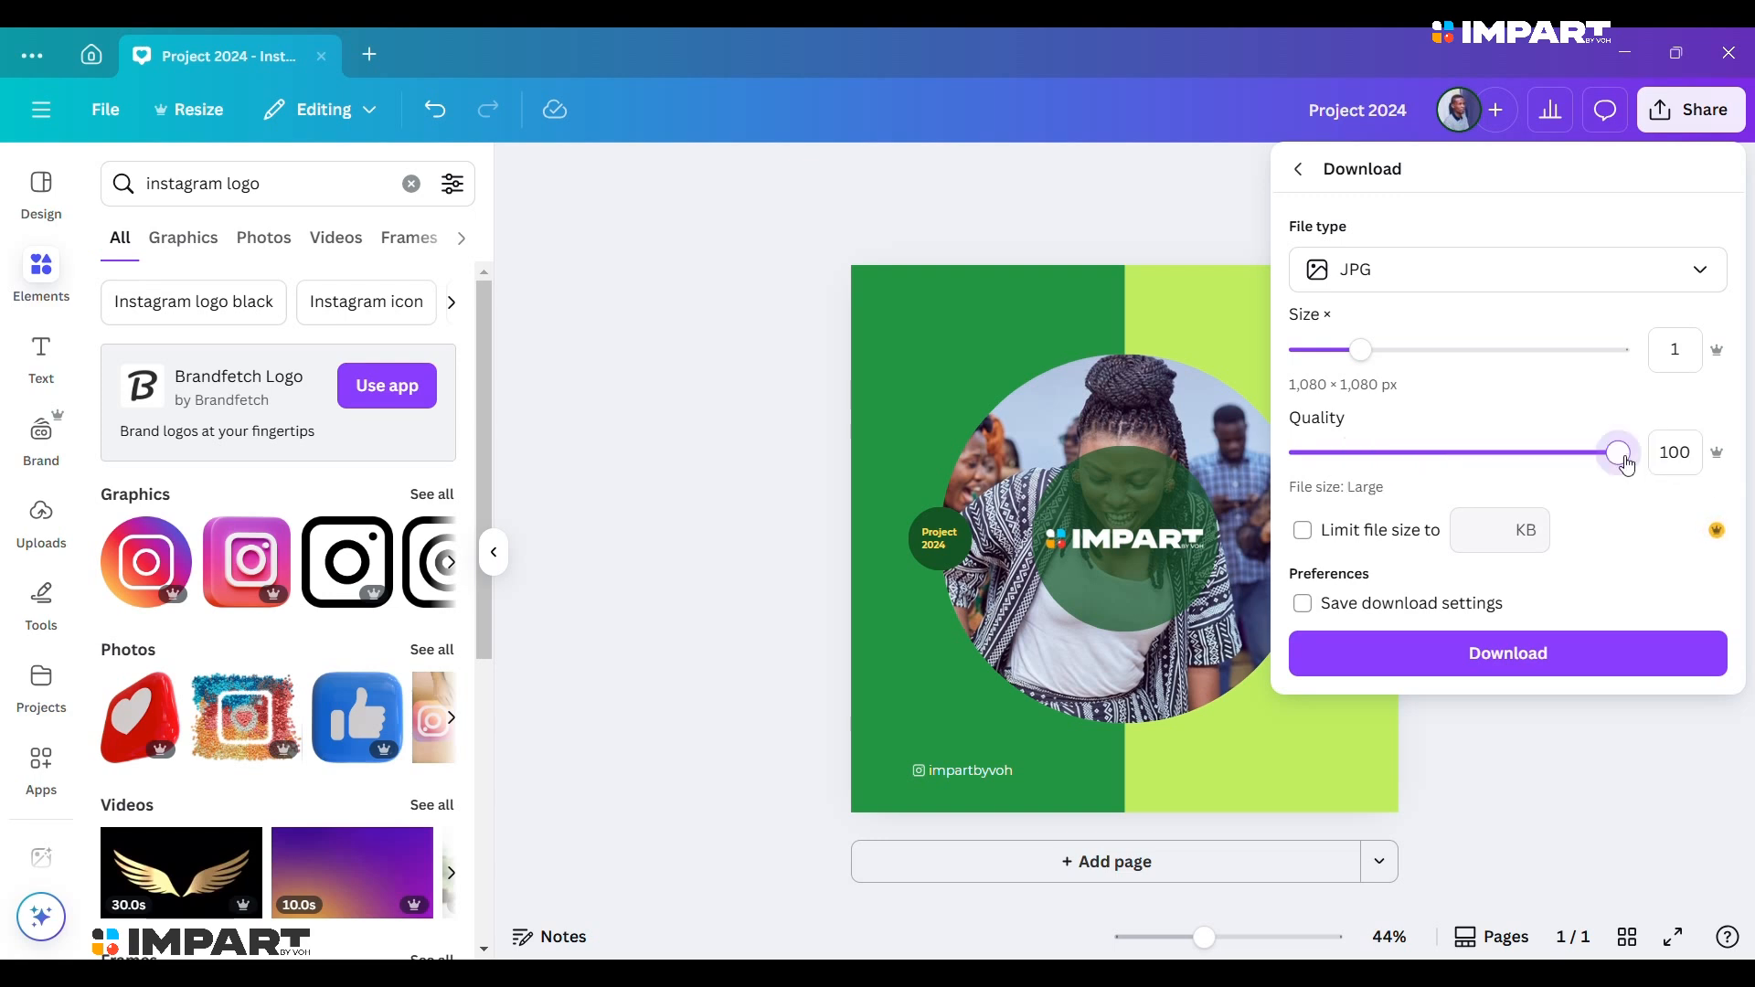
pyautogui.click(1418, 355)
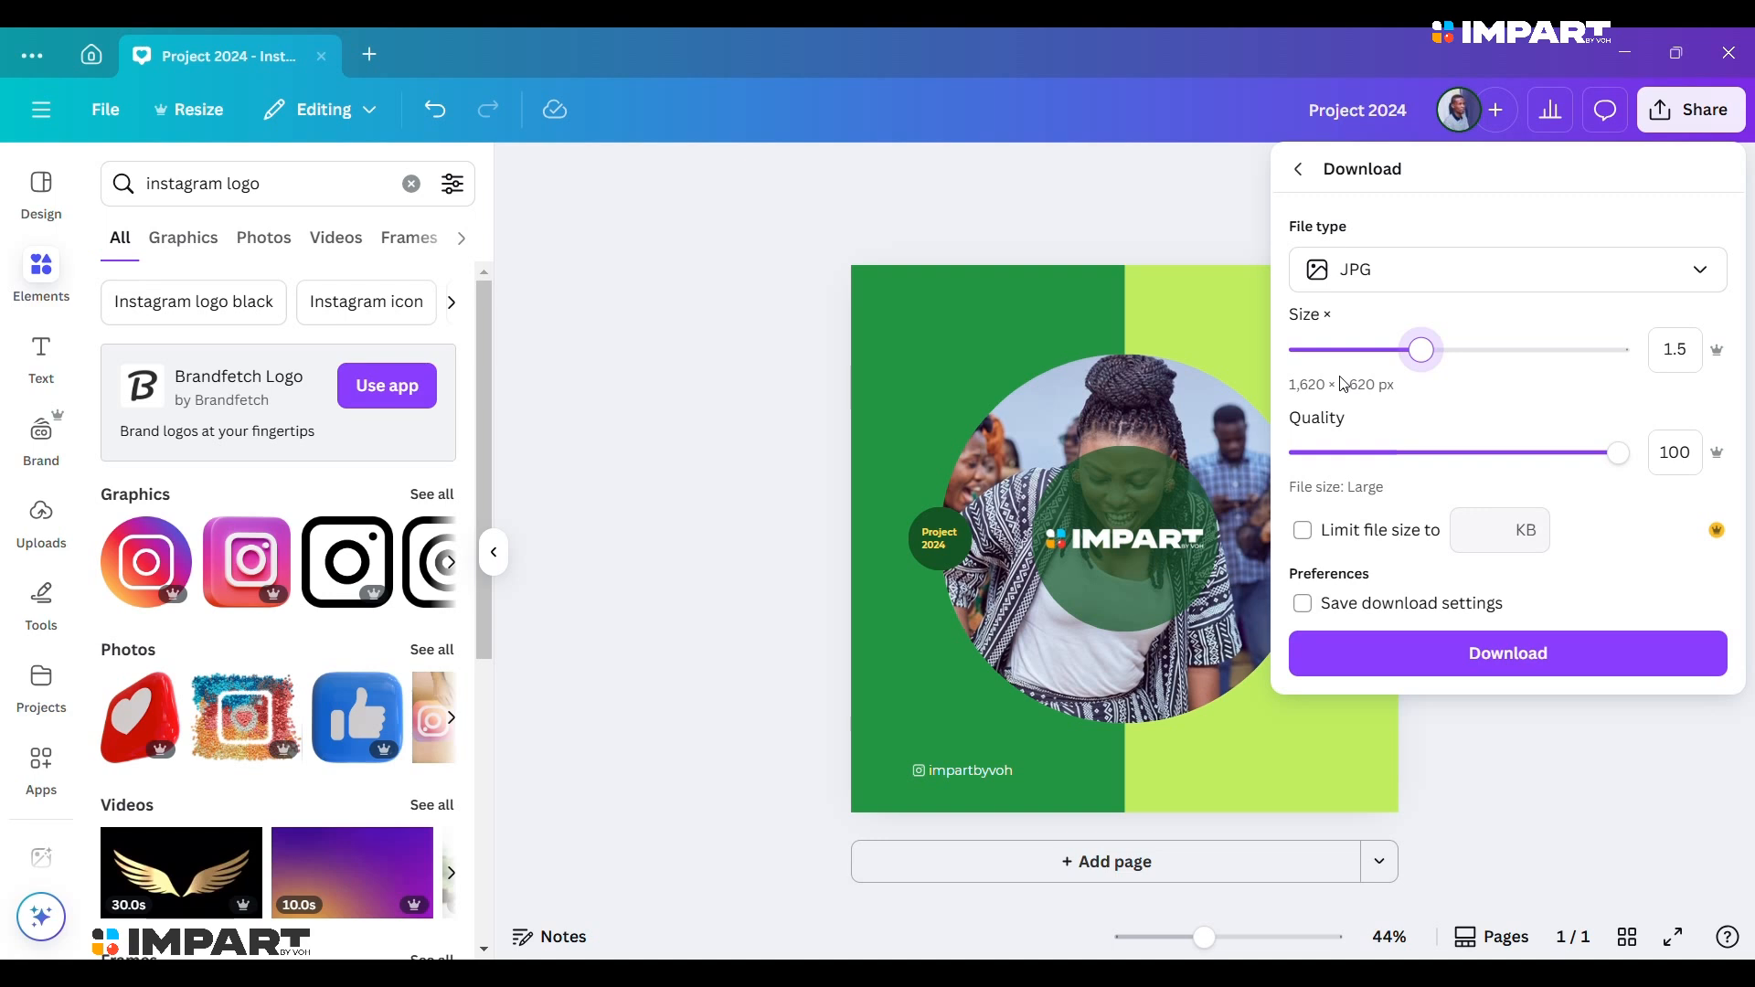
pyautogui.moveTo(1420, 350); pyautogui.dragTo(1362, 358)
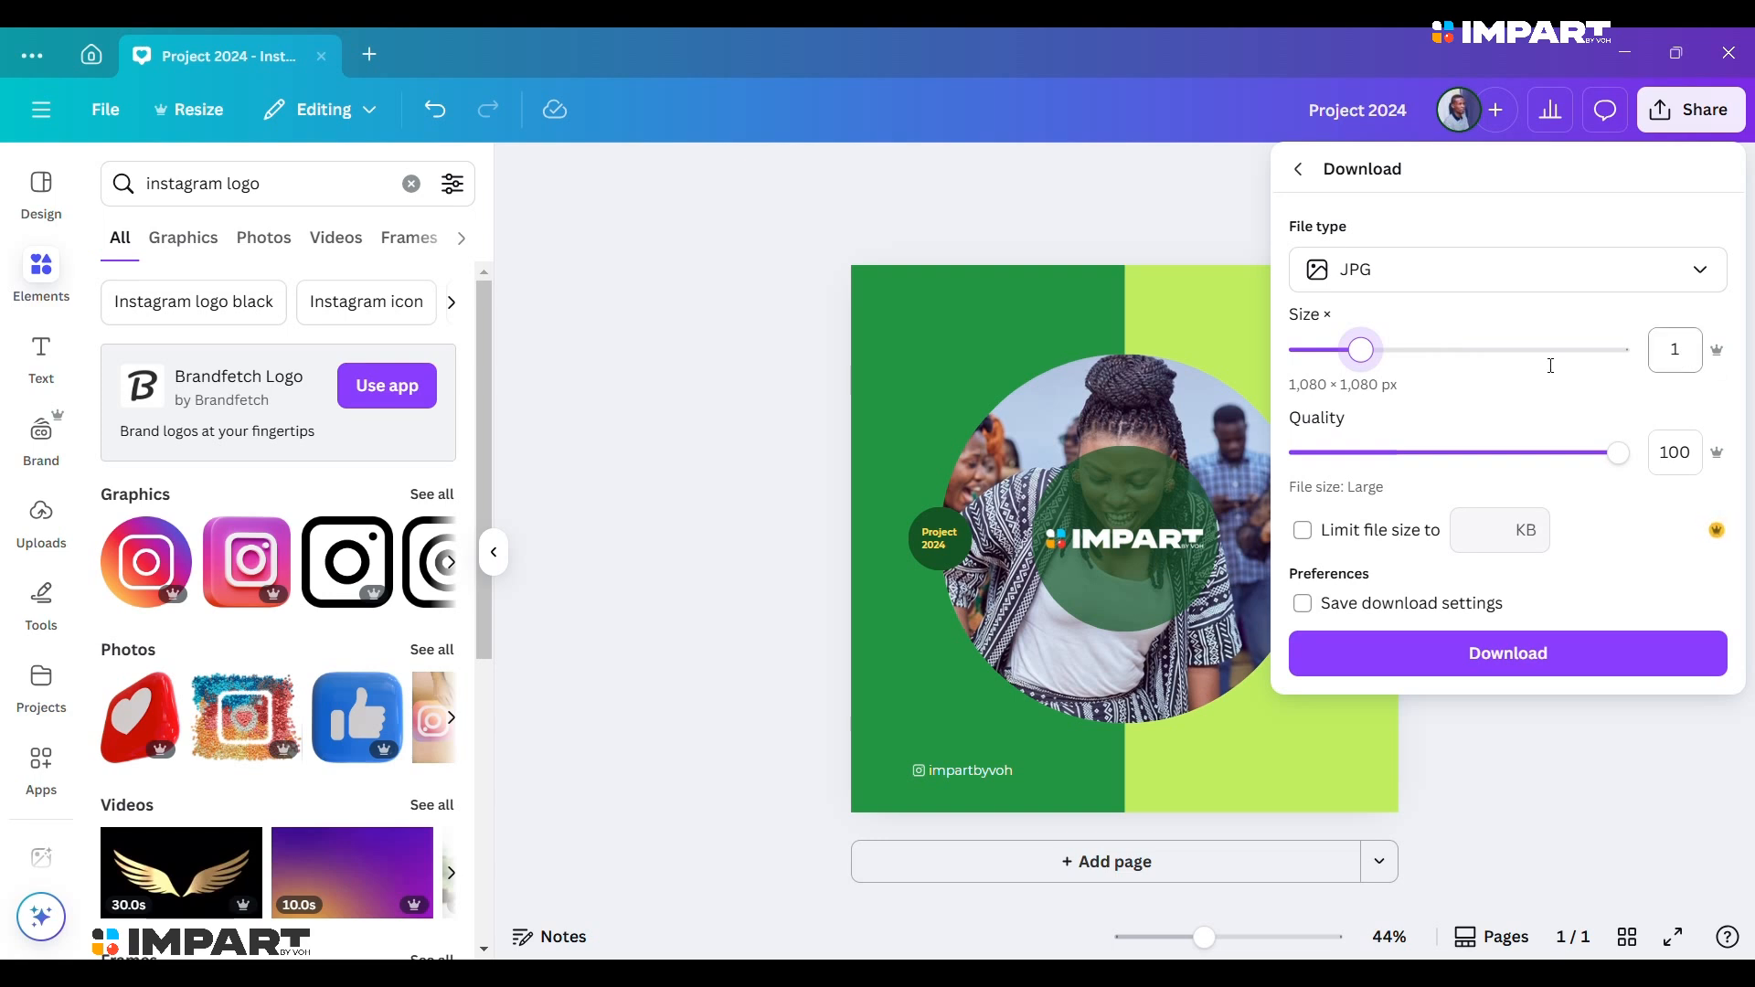
pyautogui.moveTo(1366, 355); pyautogui.dragTo(1422, 353)
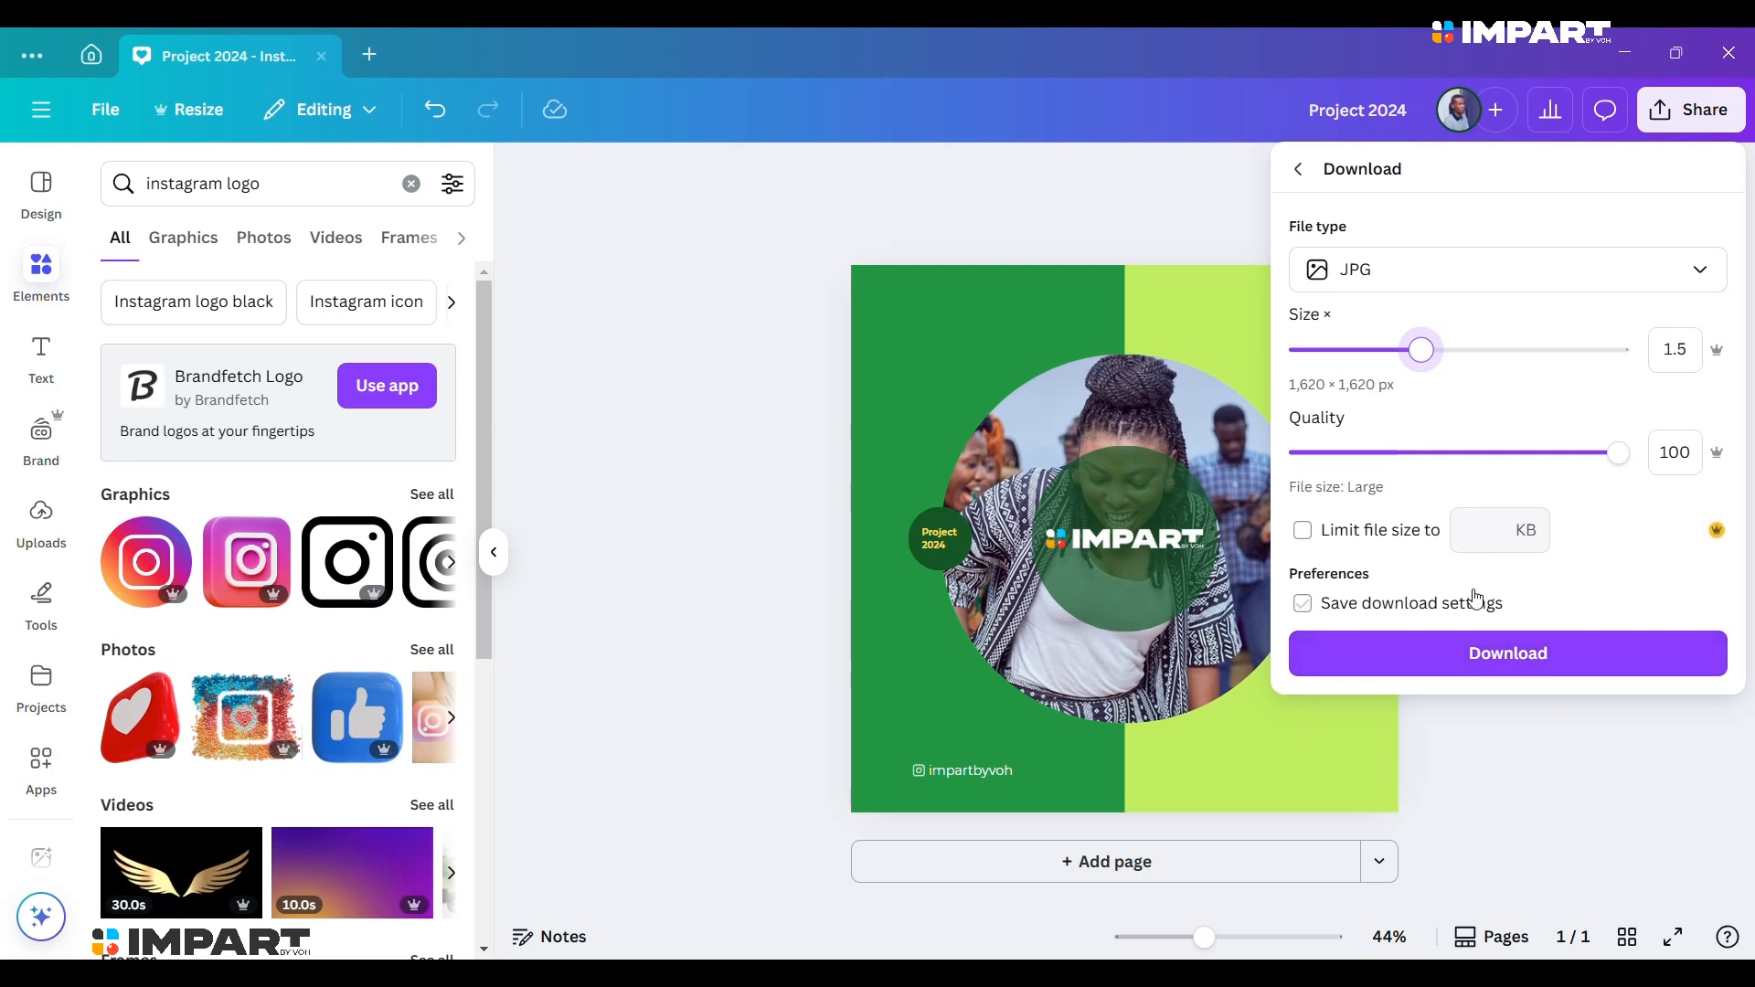
# Download the design and save it as "Project 2024" in the Downloads folder.
pyautogui.click(1488, 655)
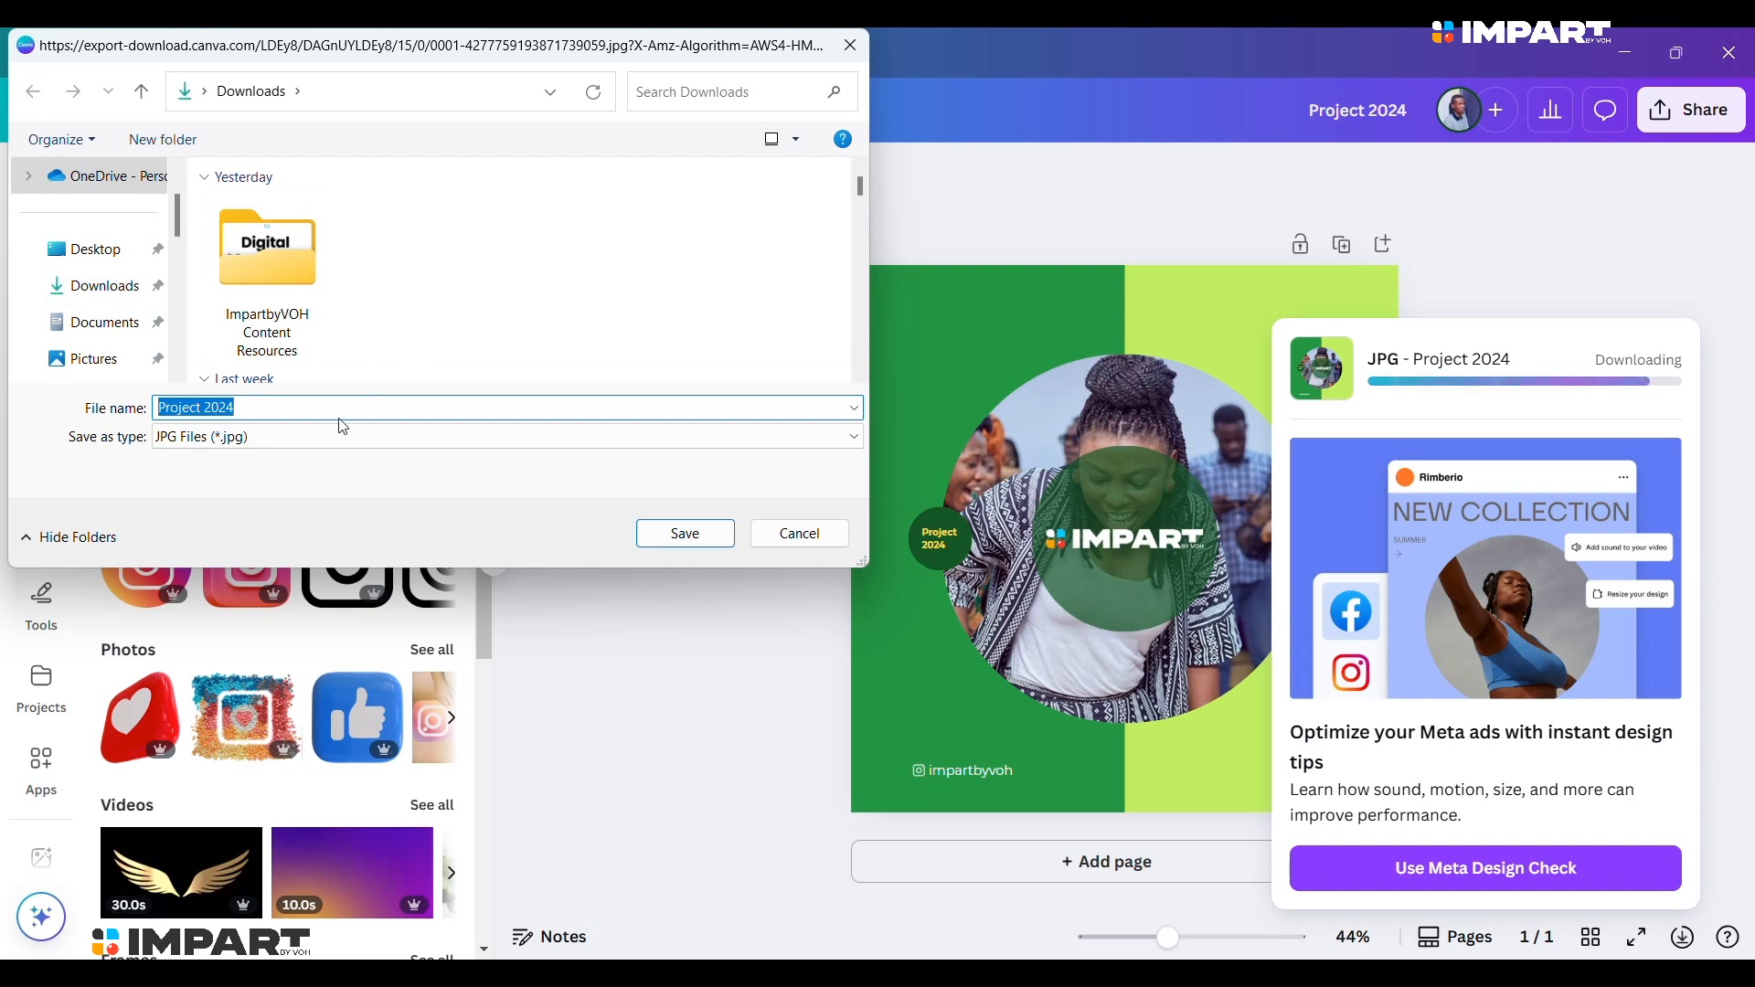
pyautogui.click(286, 405)
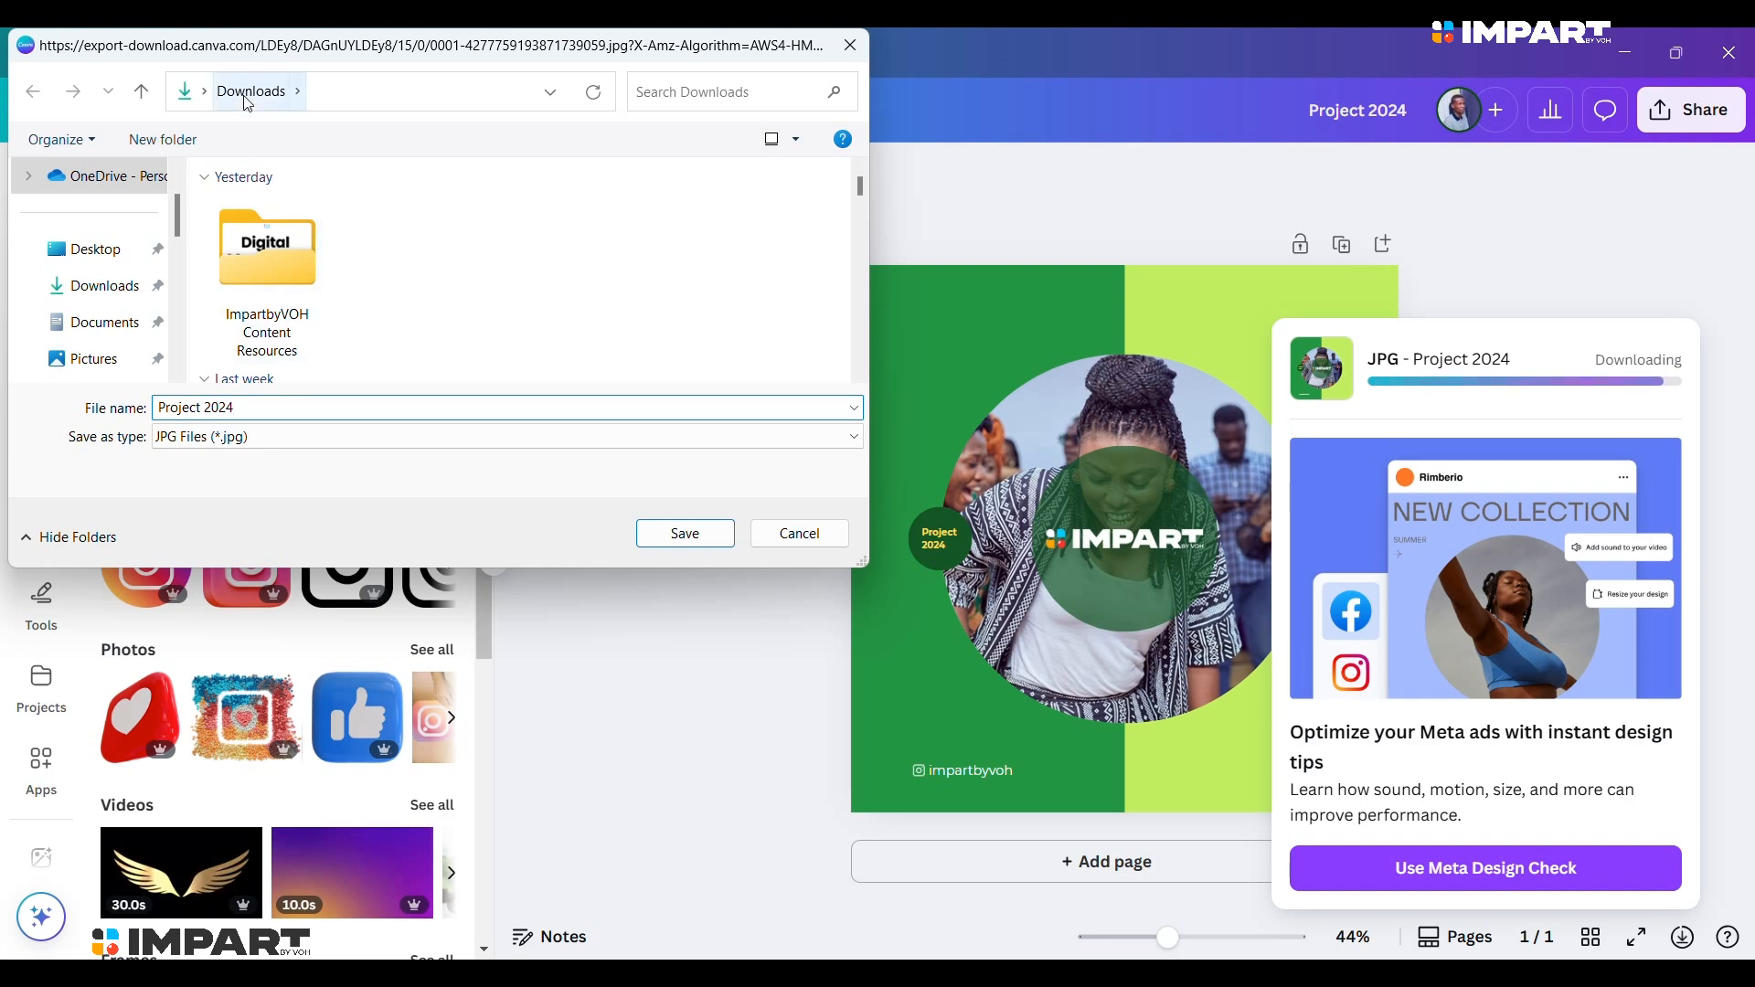
pyautogui.click(681, 540)
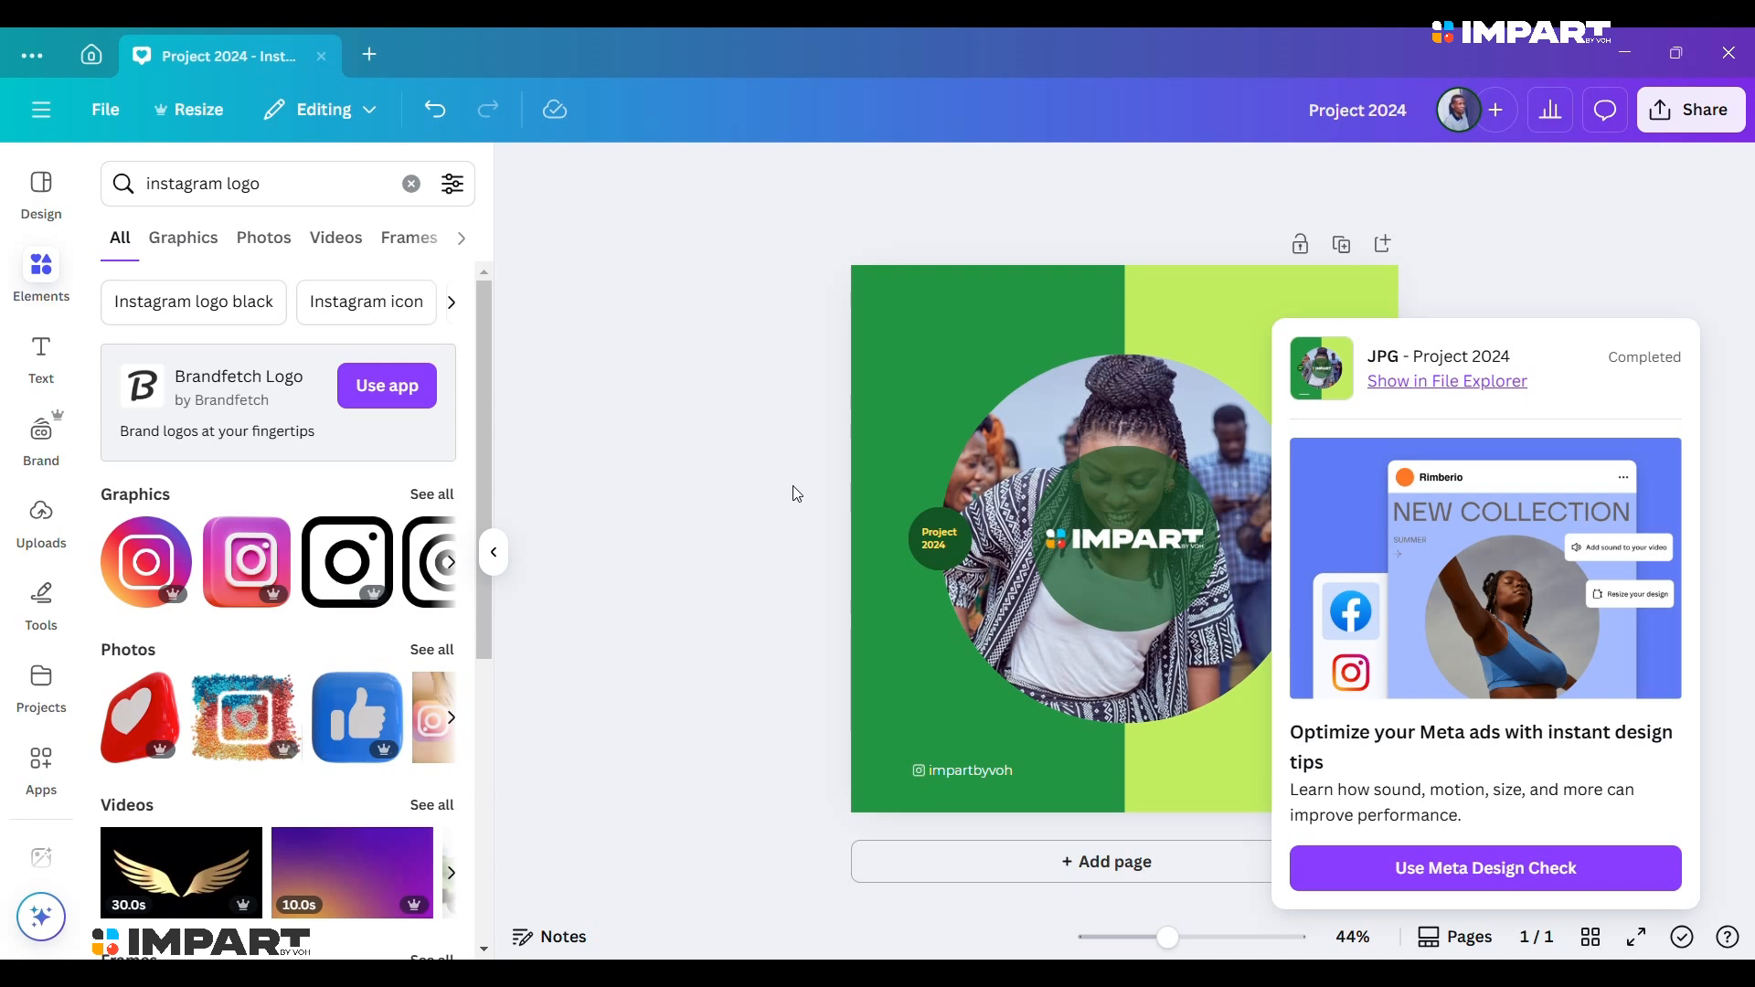
# Show the downloaded file in File Explorer and view Project 2024.jpg in a maximized image viewer.
pyautogui.click(1398, 388)
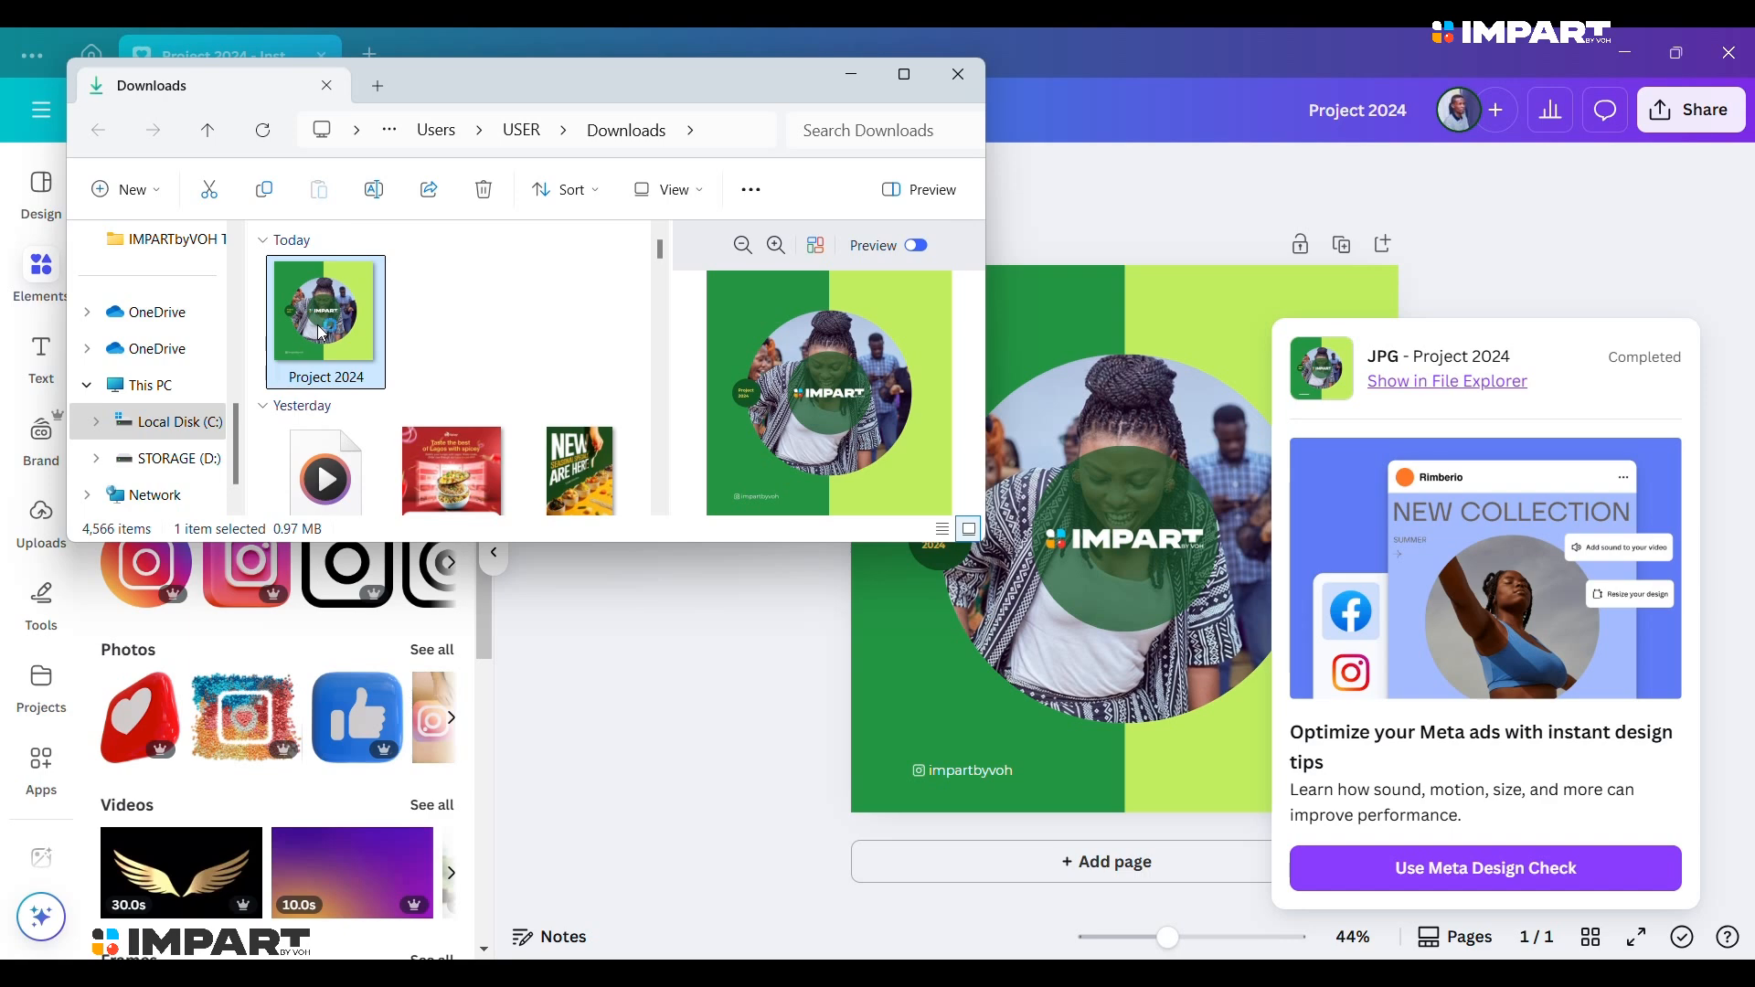
pyautogui.doubleClick(321, 334)
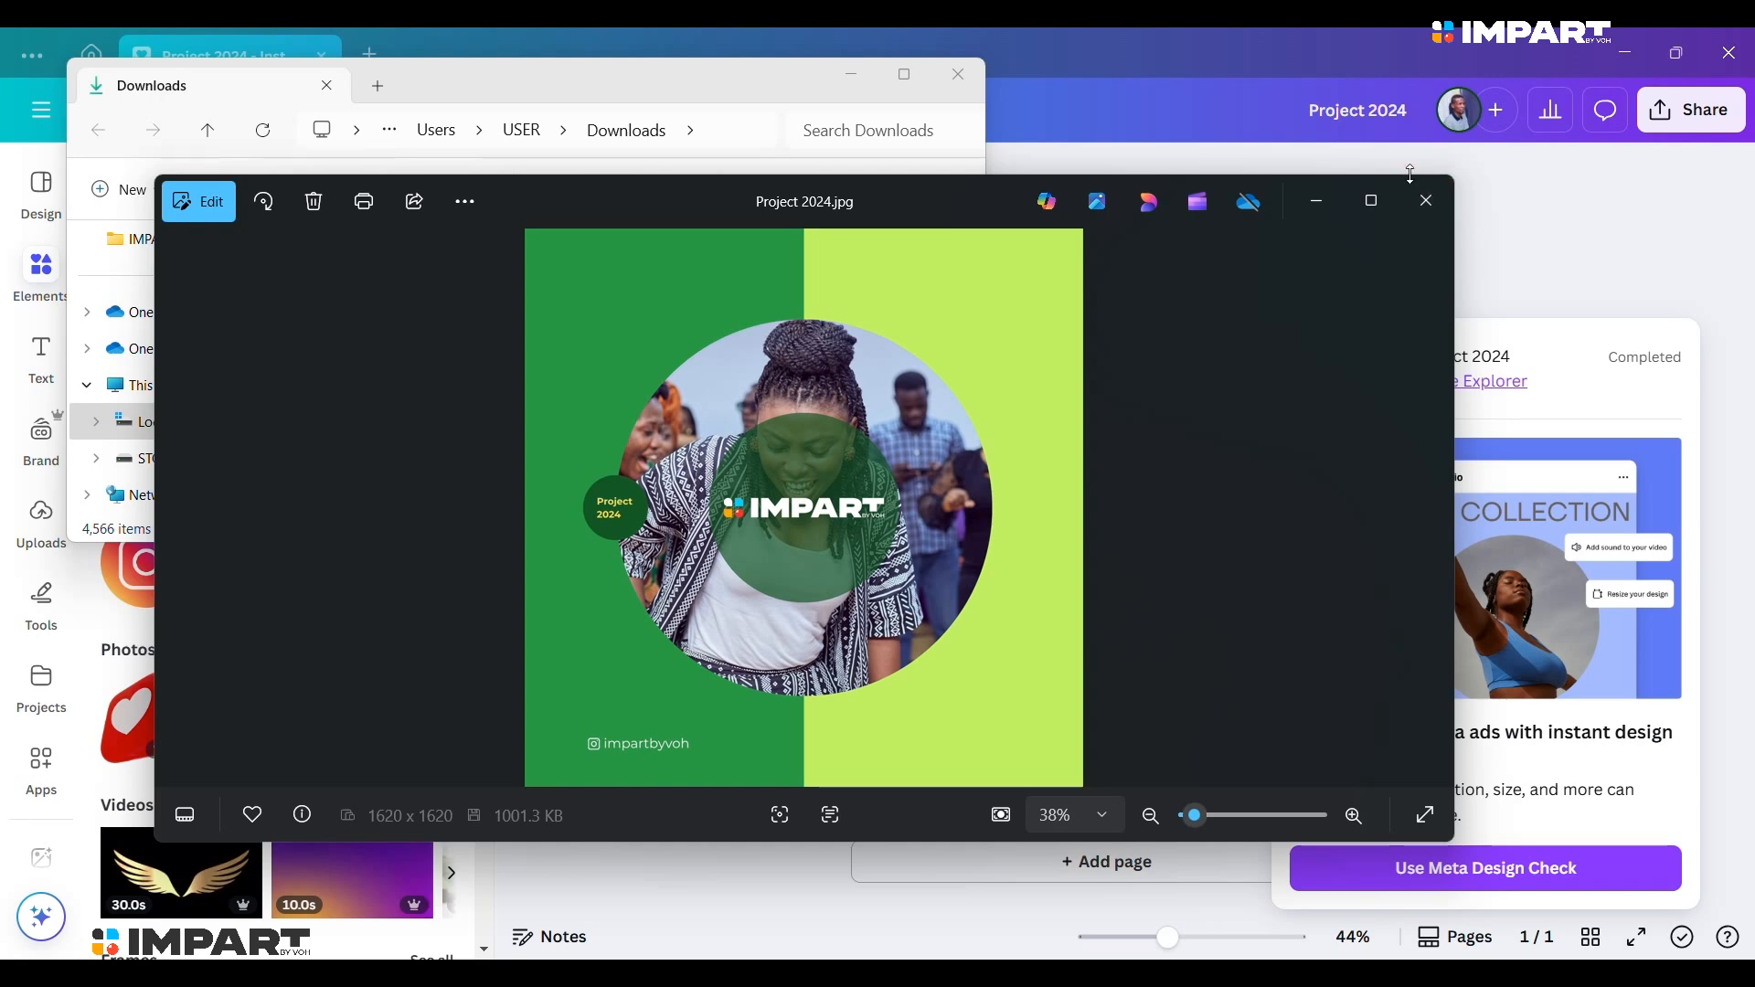
pyautogui.click(1373, 201)
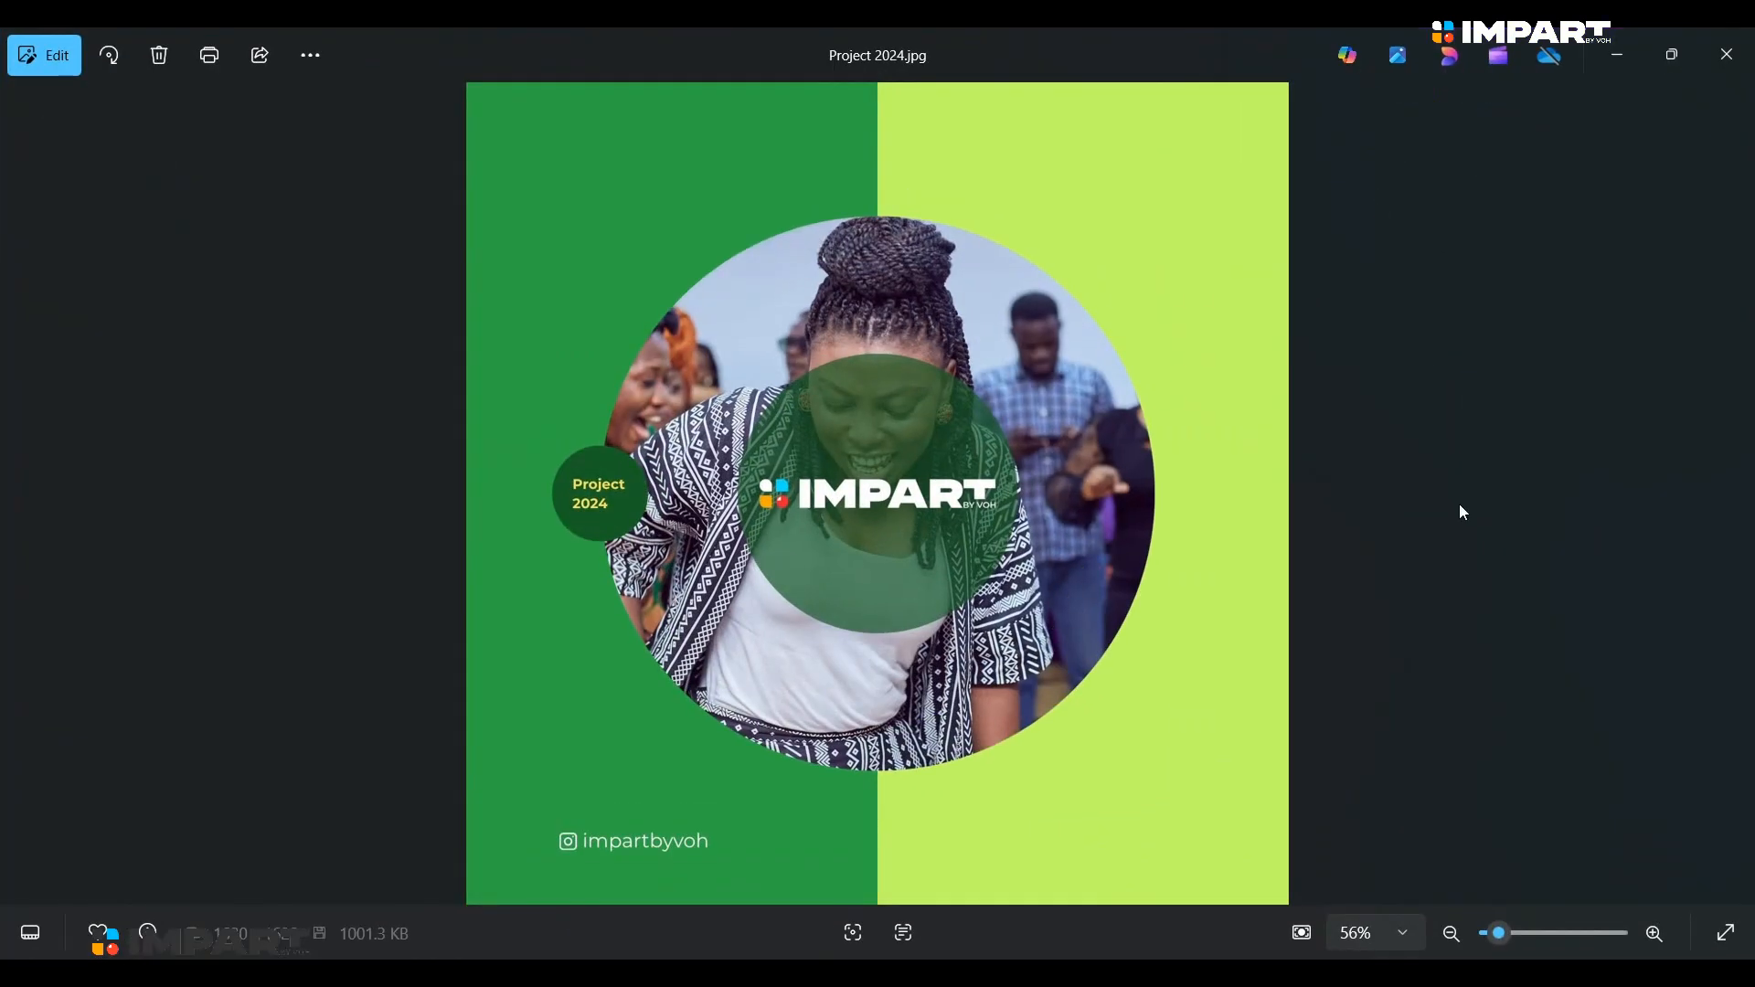